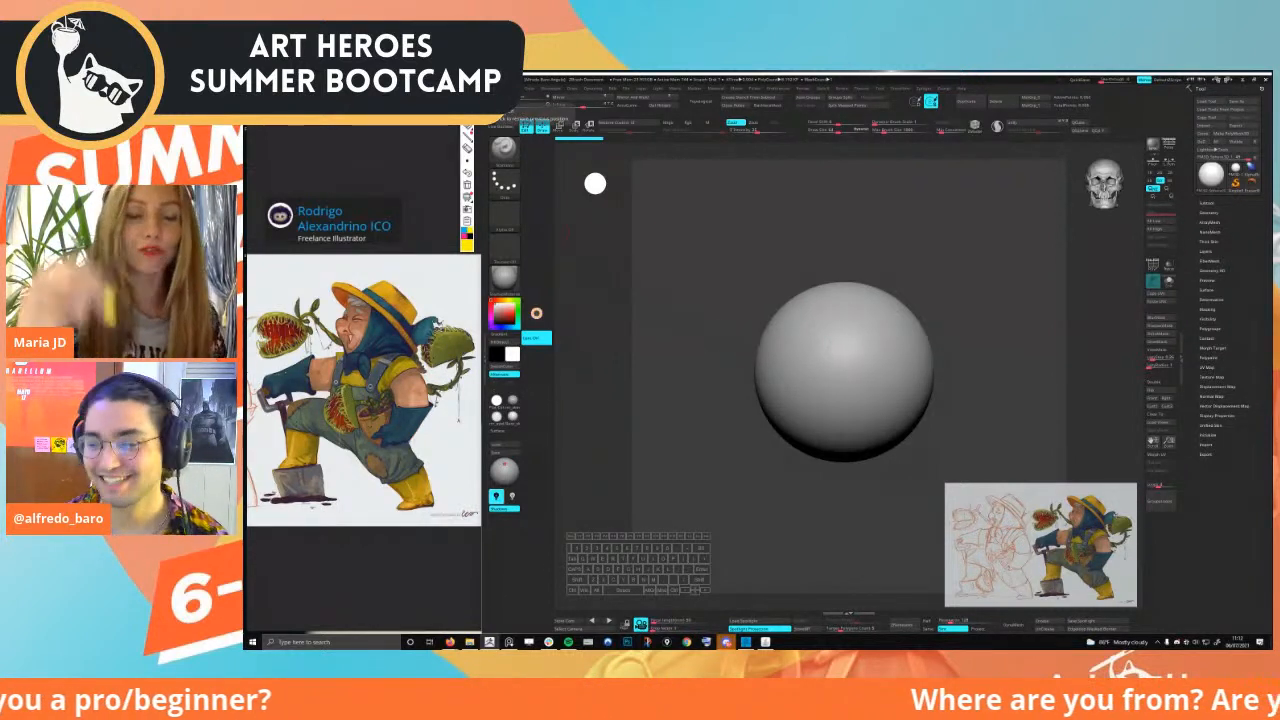
- Widen the reference window and frame both the line sketch and the coloured gardener concept
middle_click_drag(411, 177, 407, 206)
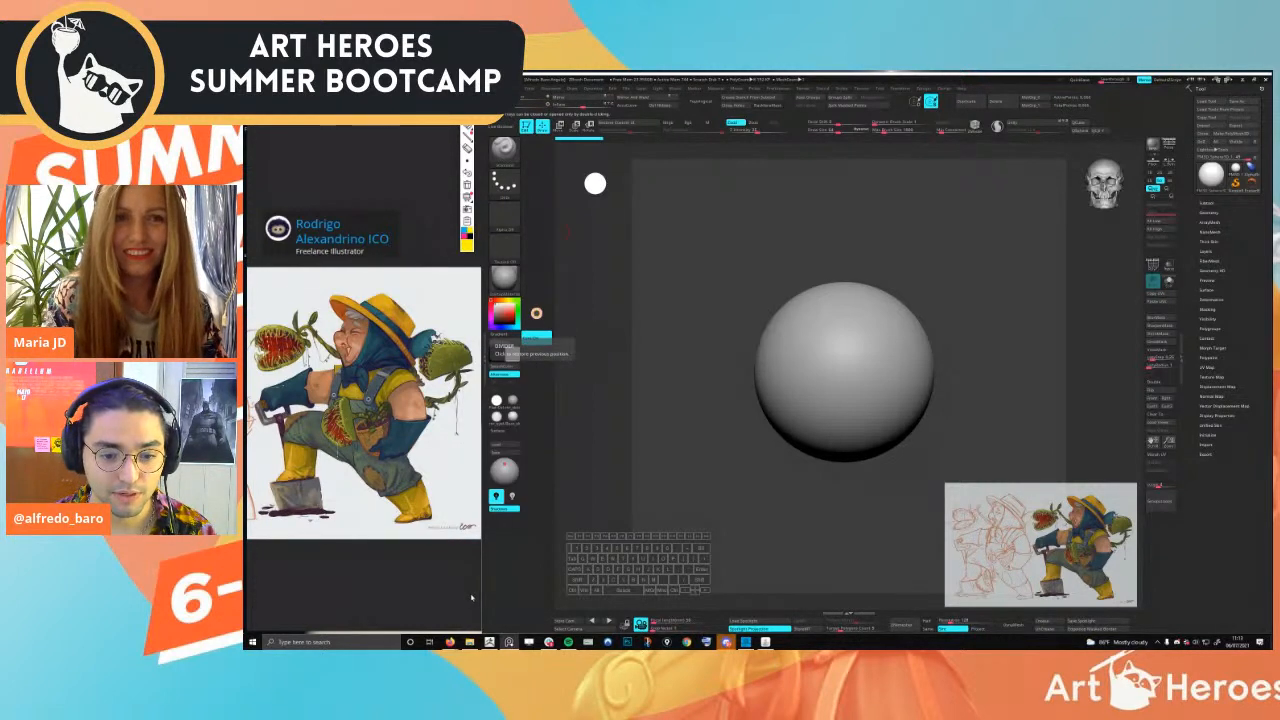
left_click_drag(480, 586, 1082, 555)
middle_click_drag(643, 440, 810, 445)
scroll(862, 292, "up", 3)
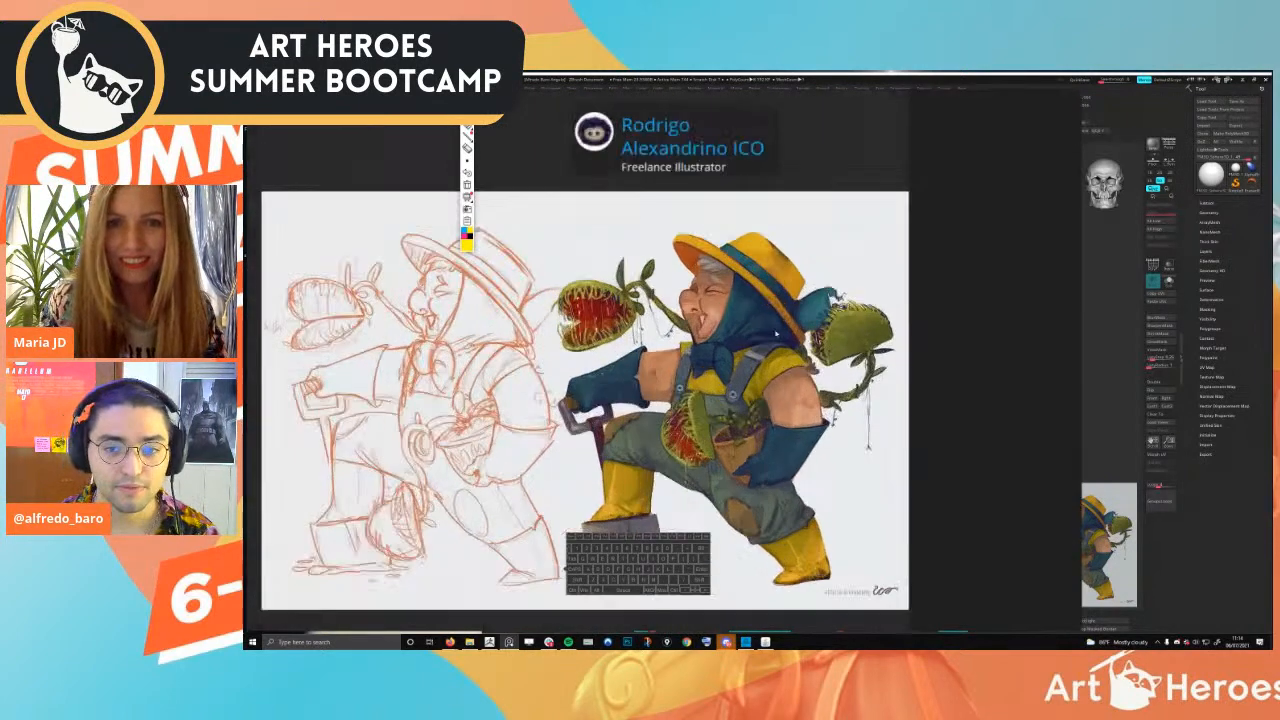
middle_click_drag(780, 330, 862, 292)
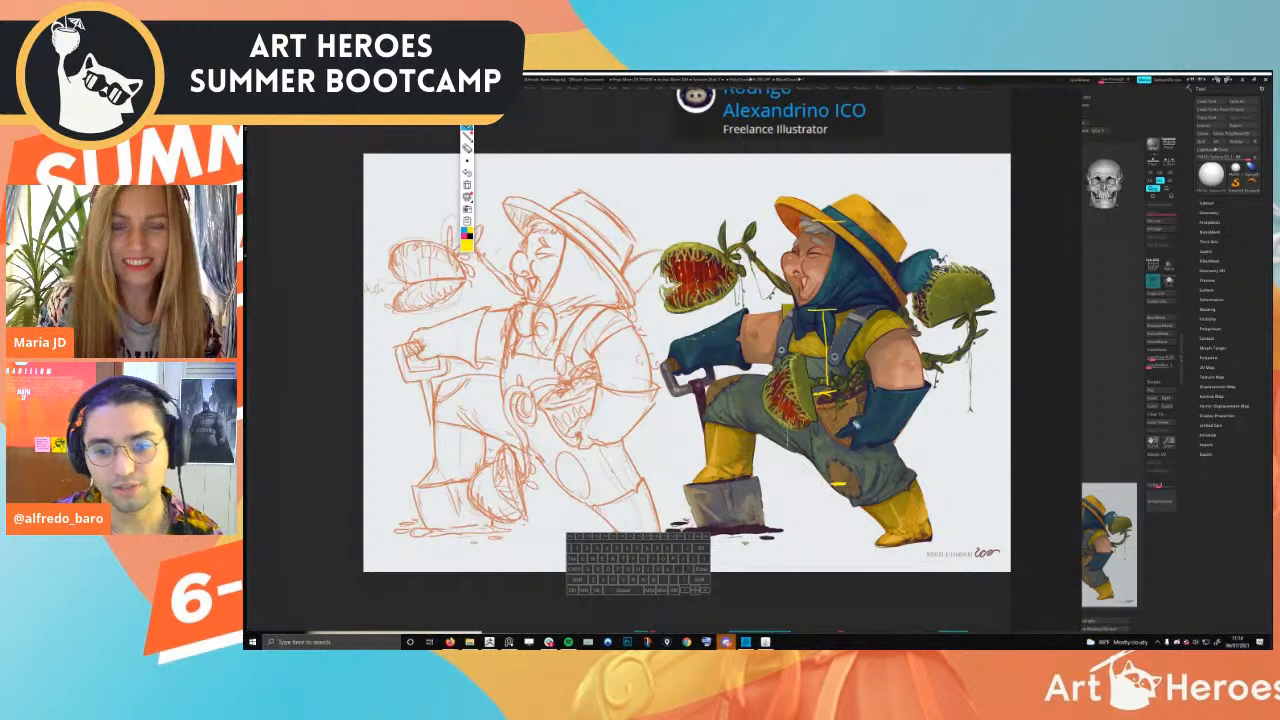
- Label the proportion sections down the coloured character's body 1, 2, 3 and 1/2 in yellow
left_click_drag(838, 254, 840, 269)
left_click_drag(855, 349, 867, 361)
left_click_drag(858, 436, 860, 451)
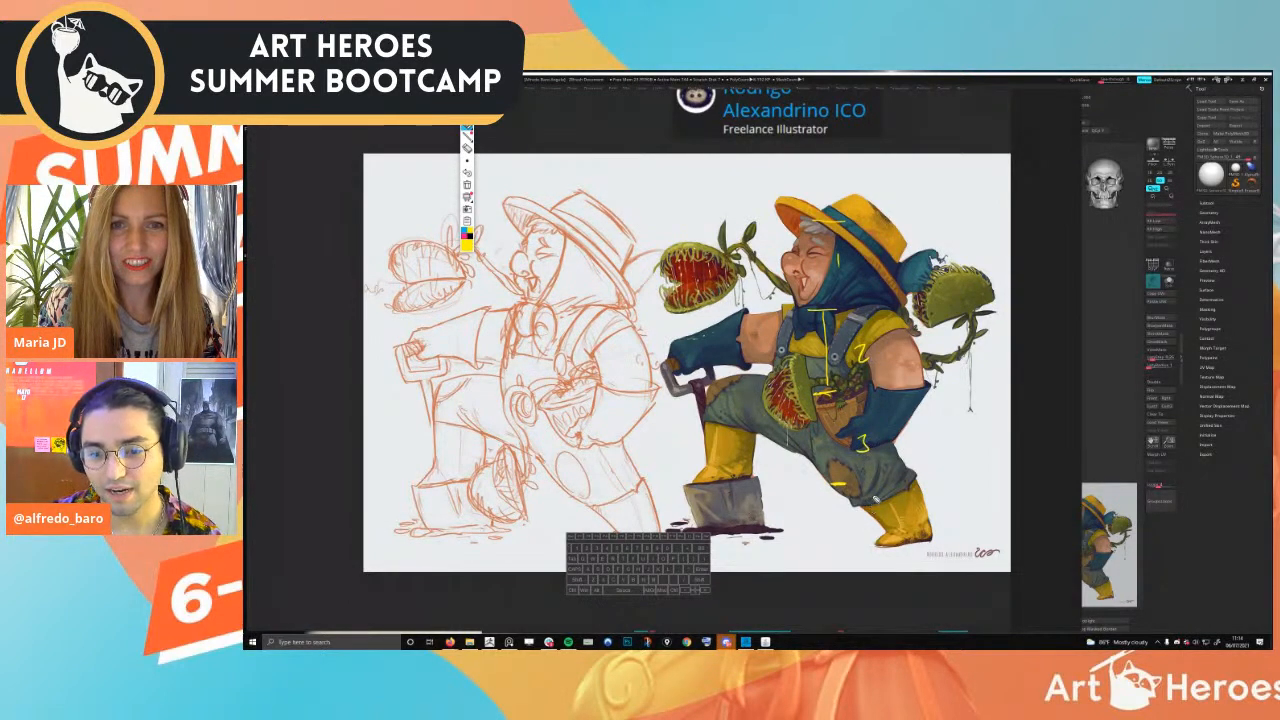
left_click_drag(874, 498, 880, 534)
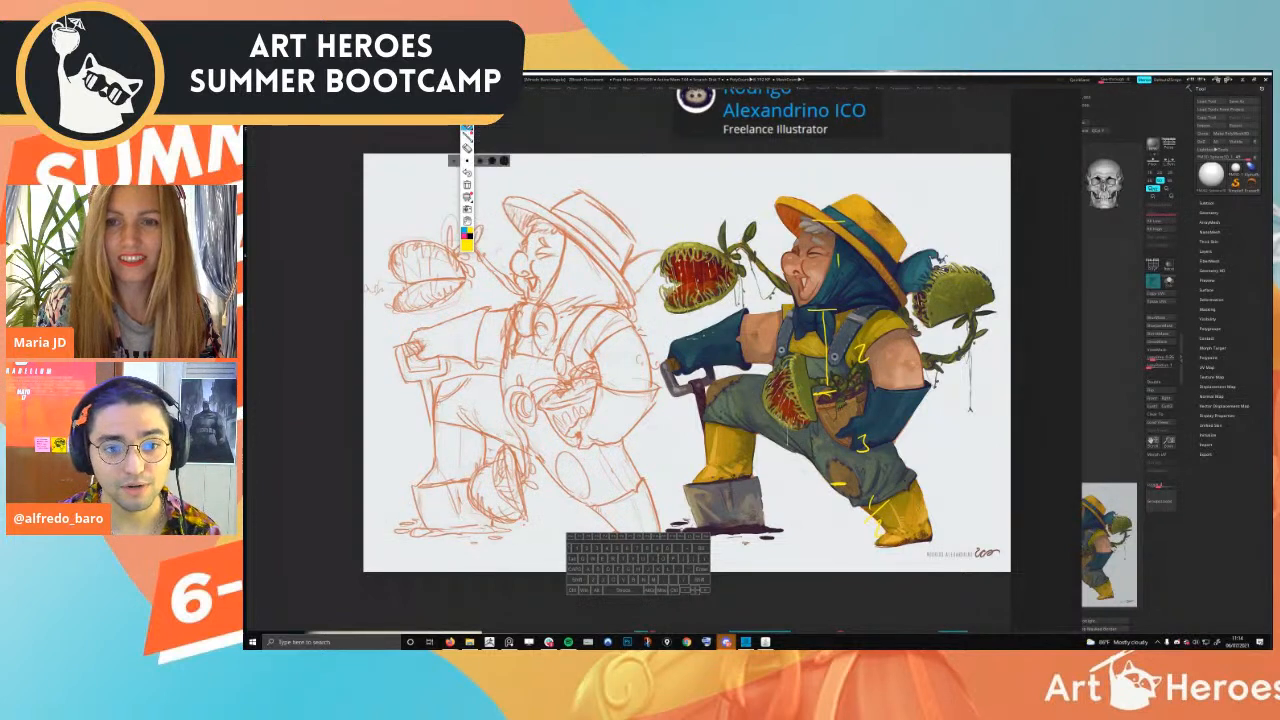
- Outline the coloured character's head, with a blue stroke around the face and pink circles over the whole head
left_click(466, 238)
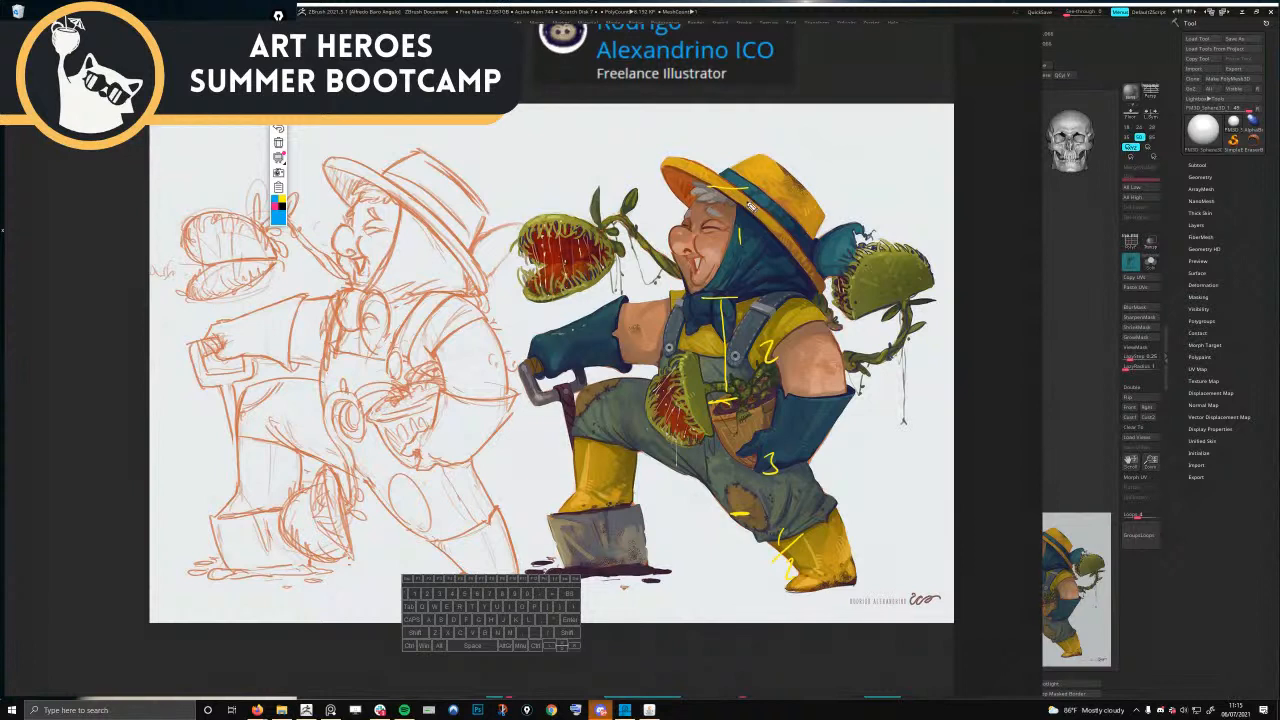
mouse_move(750, 198)
left_mouse_down()
mouse_move(706, 206)
mouse_move(699, 270)
mouse_move(740, 292)
left_mouse_up()
left_click(279, 212)
mouse_move(755, 200)
left_mouse_down()
mouse_move(705, 203)
mouse_move(686, 262)
mouse_move(700, 295)
mouse_move(742, 302)
mouse_move(776, 272)
mouse_move(772, 222)
mouse_move(748, 188)
mouse_move(768, 284)
left_mouse_up()
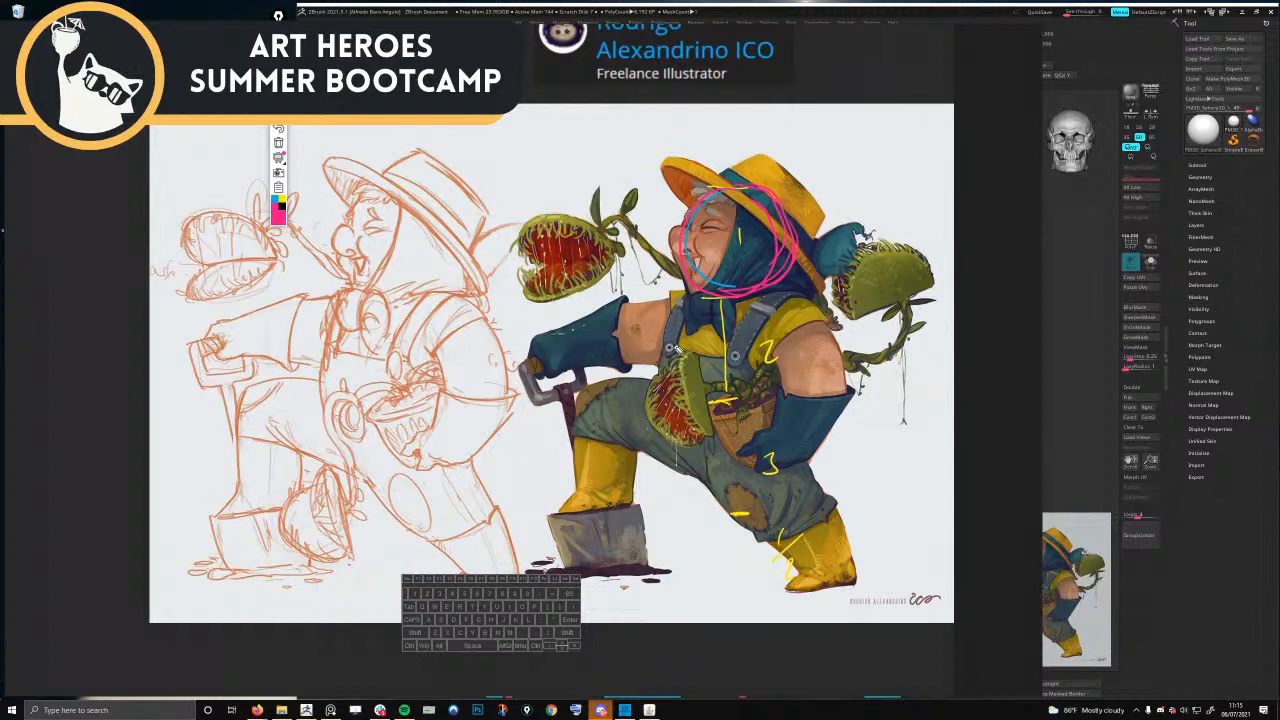
- Block in the character's torso in pink, with side contours, a base line and a top edge under the chin
mouse_move(678, 333)
left_mouse_down()
mouse_move(672, 462)
mouse_move(760, 442)
left_mouse_up()
mouse_move(786, 309)
left_mouse_down()
mouse_move(776, 463)
mouse_move(744, 459)
left_mouse_up()
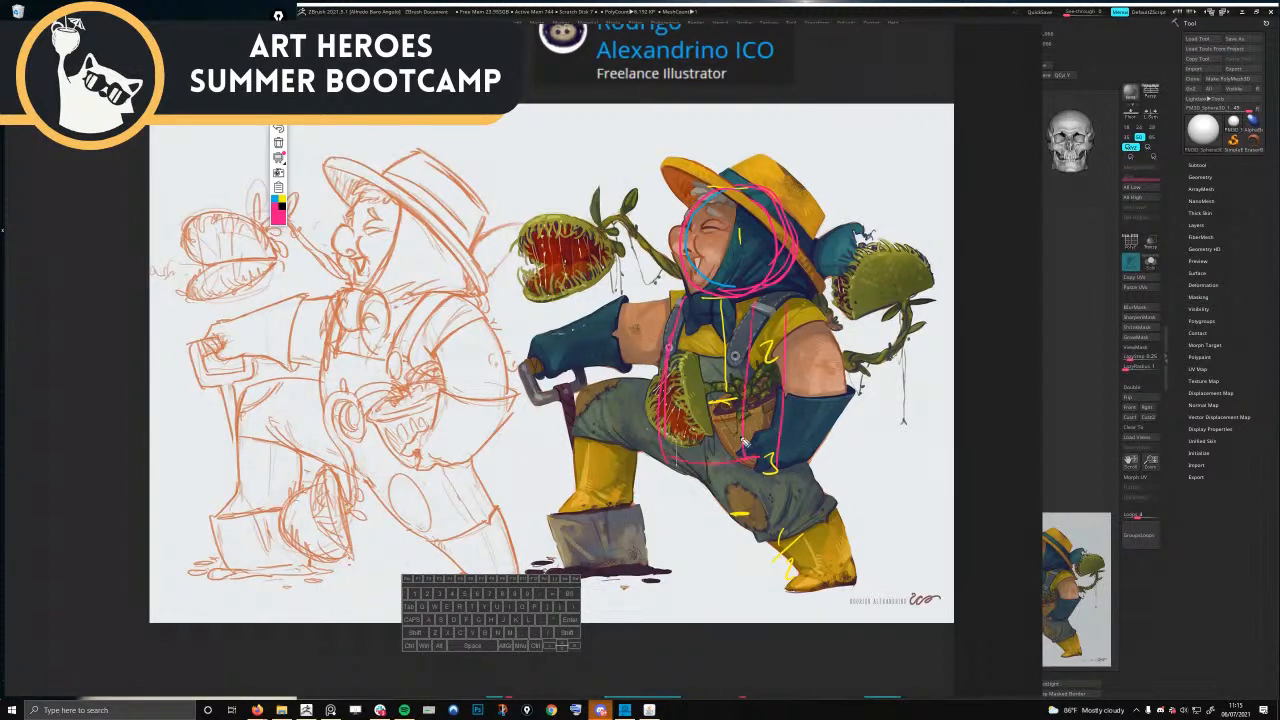
left_click_drag(697, 302, 766, 306)
- Block in the bent arm with cross-contours and the straight leg in blue
left_click(275, 199)
mouse_move(788, 300)
left_mouse_down()
mouse_move(838, 352)
mouse_move(780, 442)
left_mouse_up()
mouse_move(808, 303)
left_mouse_down()
mouse_move(836, 420)
mouse_move(808, 447)
mouse_move(846, 376)
mouse_move(819, 441)
left_mouse_up()
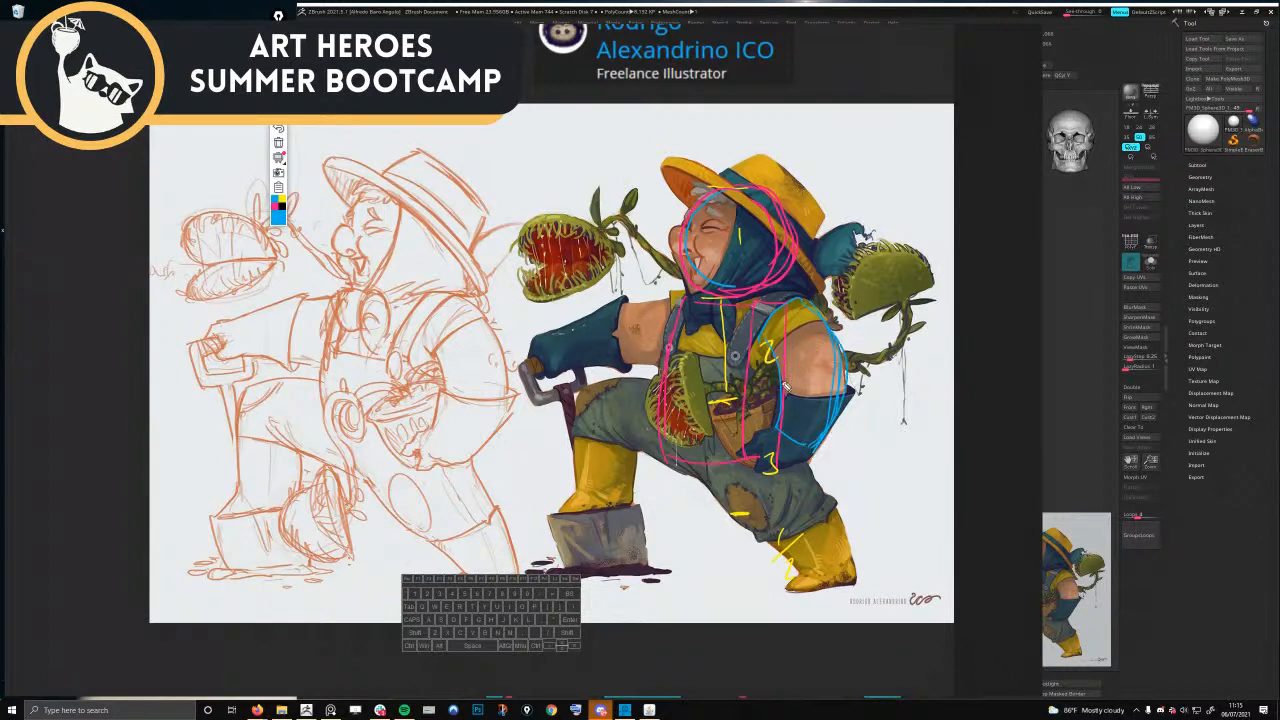
left_click_drag(784, 383, 845, 372)
left_click_drag(778, 332, 822, 324)
left_click_drag(784, 405, 836, 411)
left_click_drag(727, 478, 797, 572)
left_click_drag(806, 456, 846, 586)
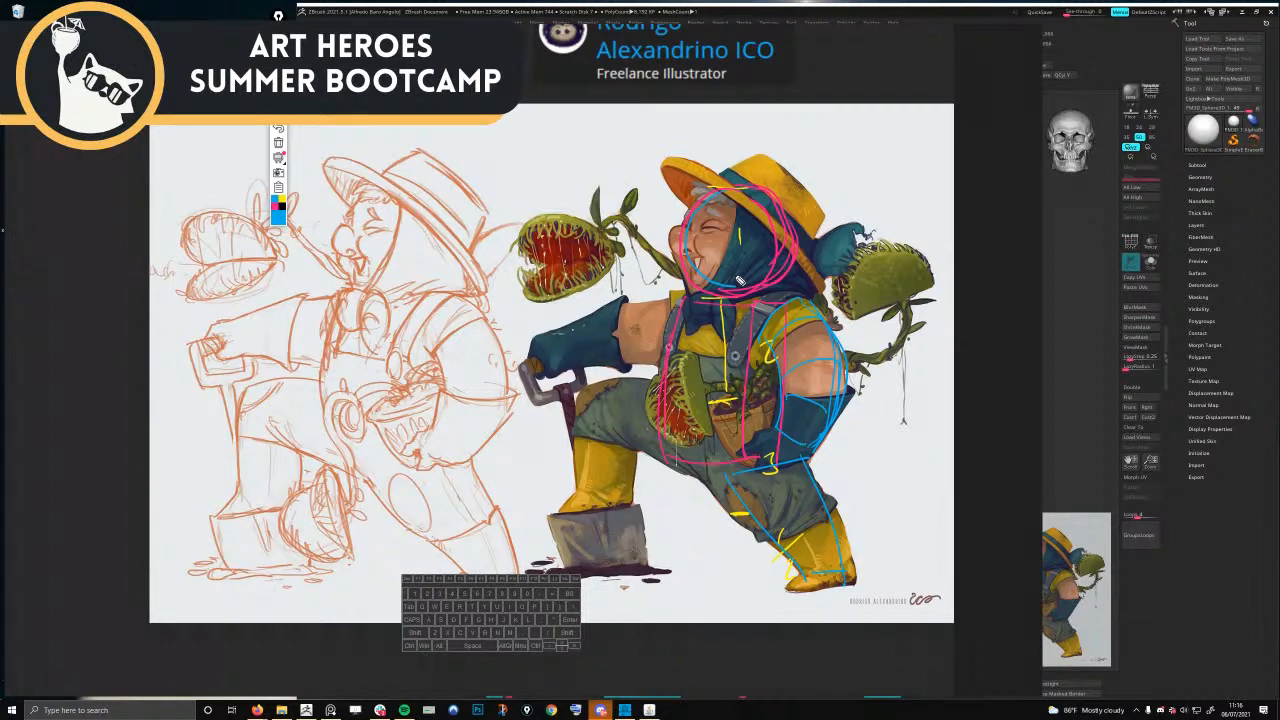
- Open Snipping Tool and capture the coloured character together with its drawn marks
key("super")
type("snip")
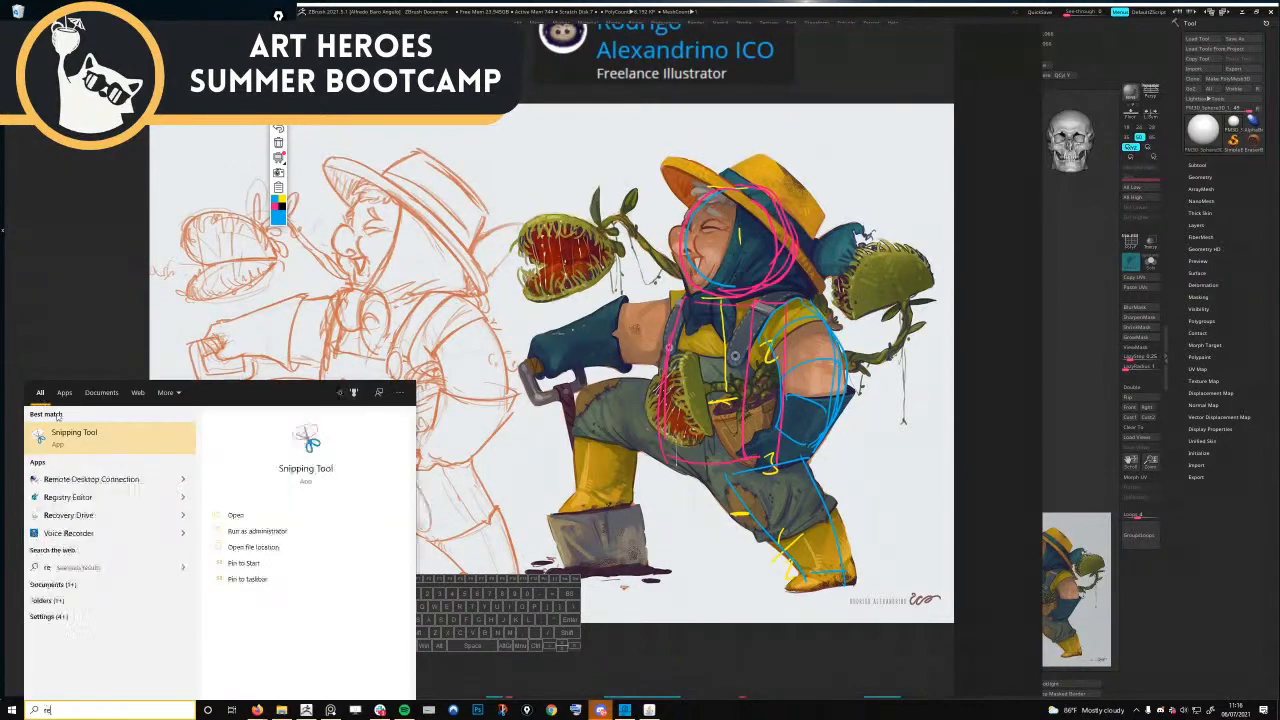
key("Return")
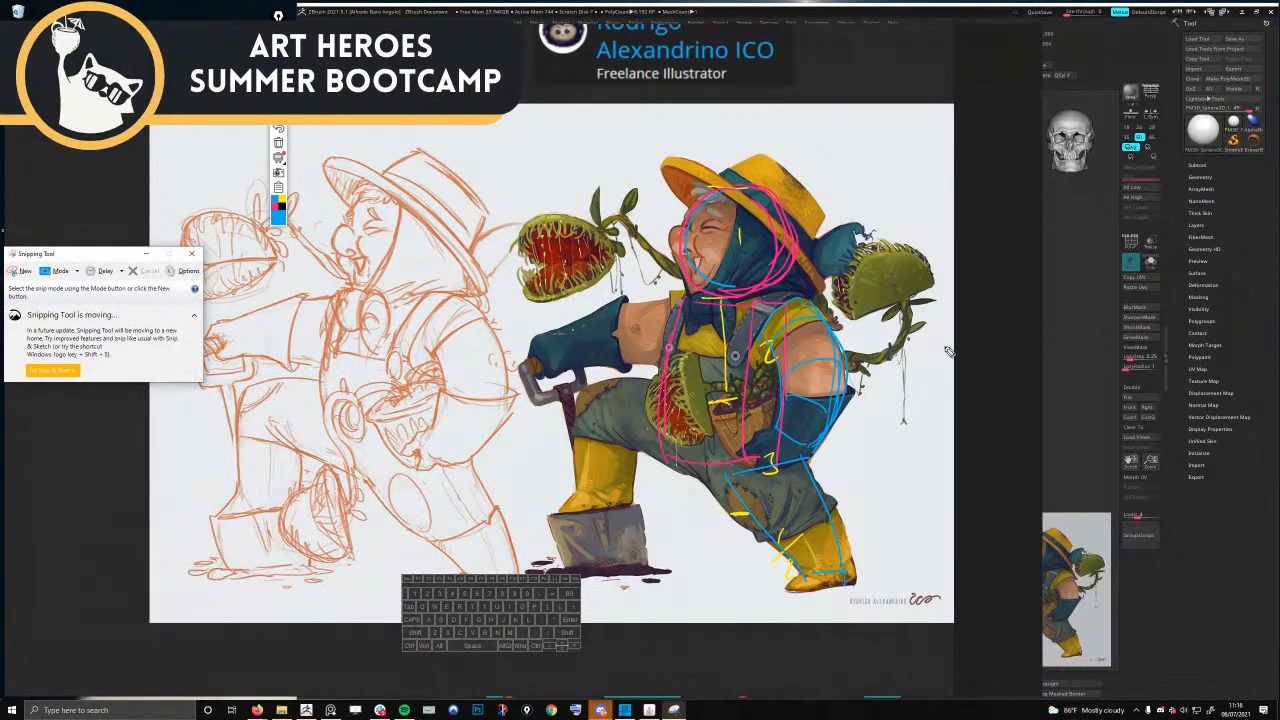
left_click(16, 271)
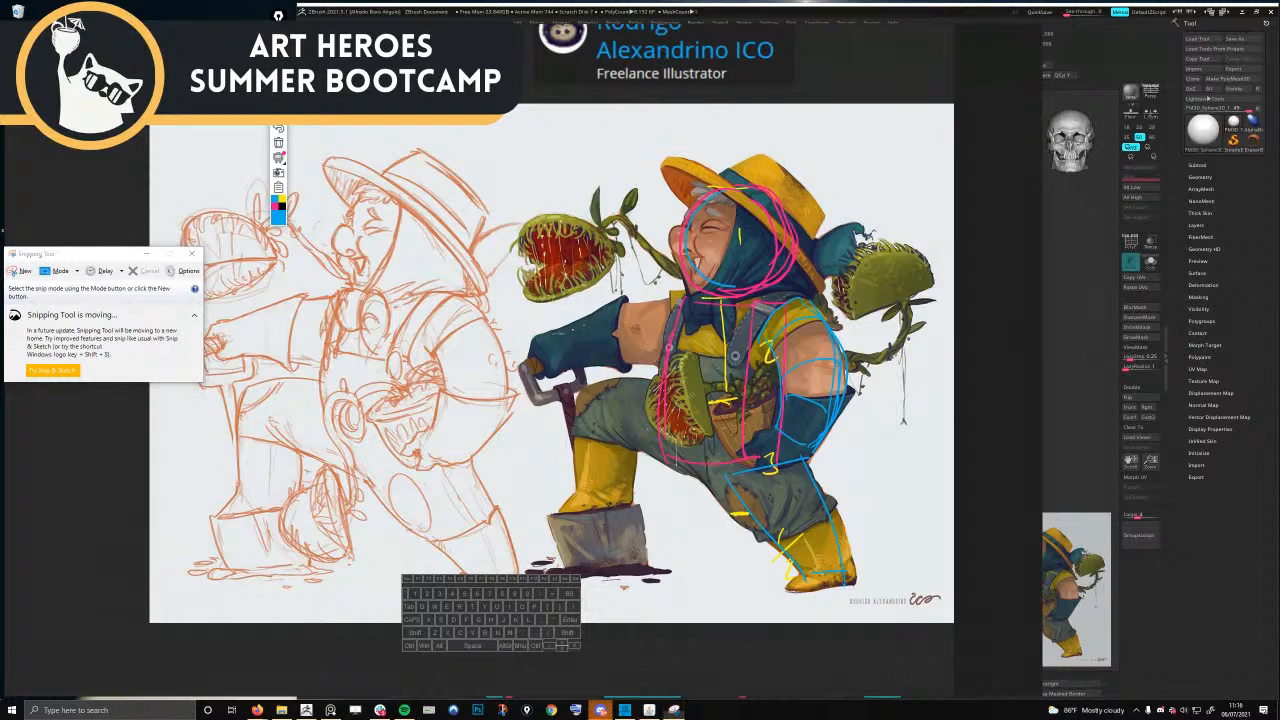
left_click(16, 271)
left_click_drag(484, 119, 952, 619)
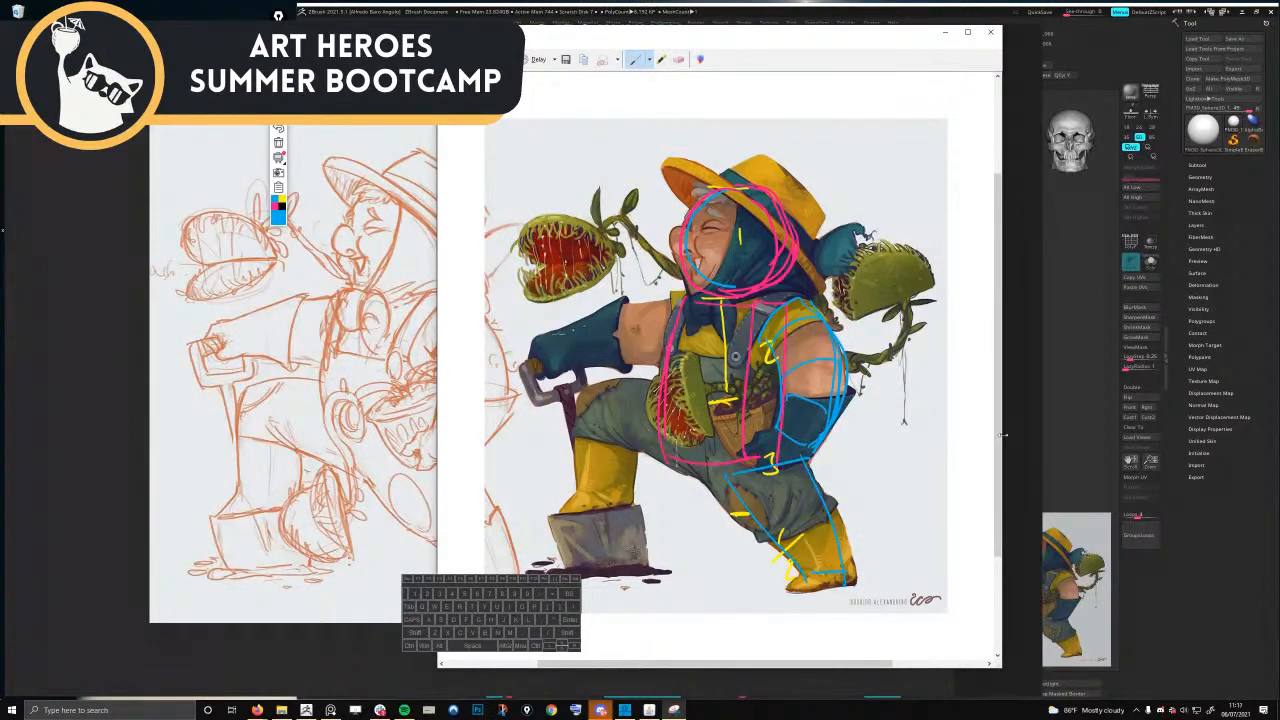
- Paste the capture into the reference board, place it beside the original concept, and clear the on-screen ink
left_click(348, 640)
key("ctrl+v")
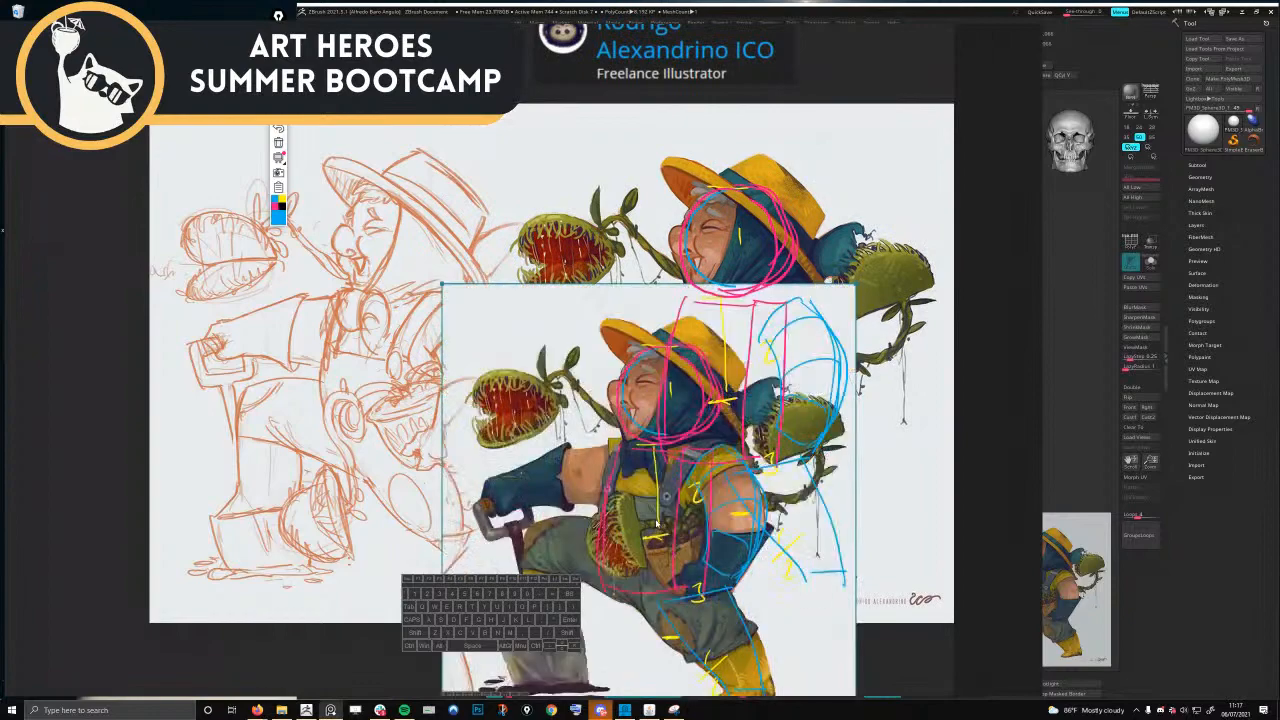
scroll(655, 516, "down", 3)
mouse_move(660, 549)
middle_mouse_down()
mouse_move(613, 428)
mouse_move(523, 342)
middle_mouse_up()
mouse_move(523, 342)
left_mouse_down()
mouse_move(592, 578)
mouse_move(727, 360)
mouse_move(872, 185)
mouse_move(884, 189)
left_mouse_up()
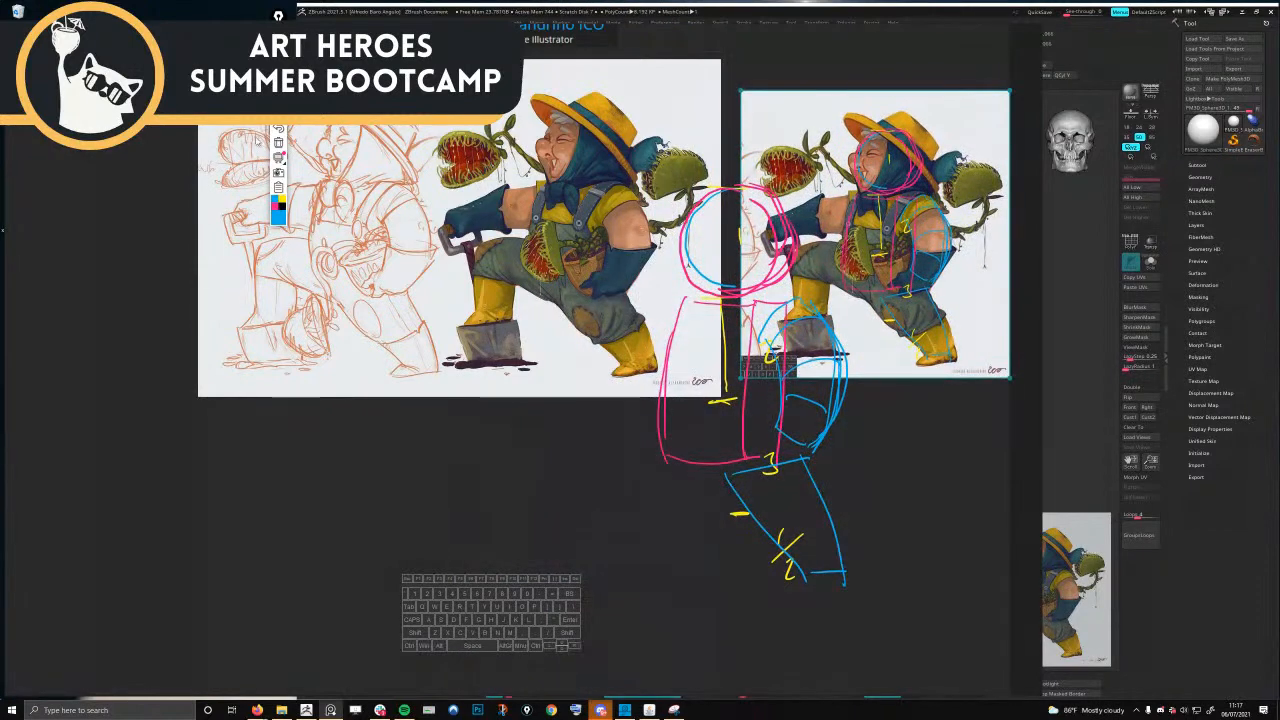
left_click(281, 144)
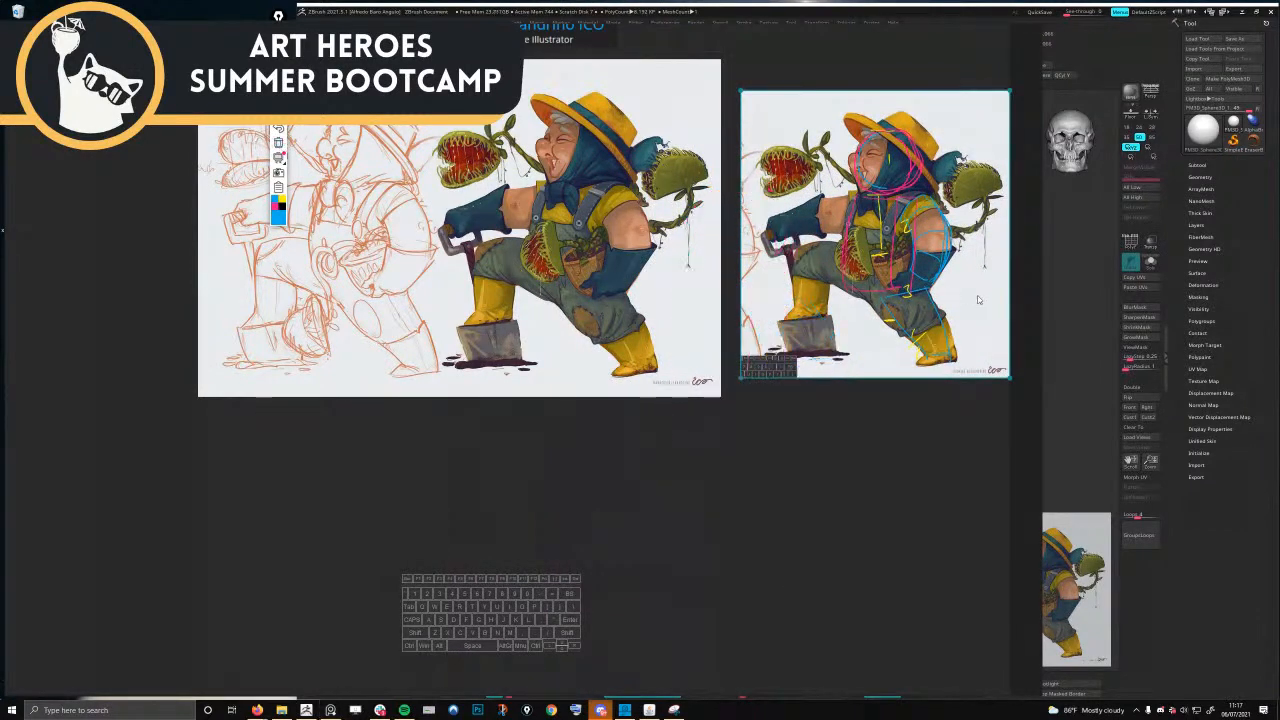
- Move the drawing palette to just below the annotated copy of the character
right_click_drag(940, 280, 802, 290)
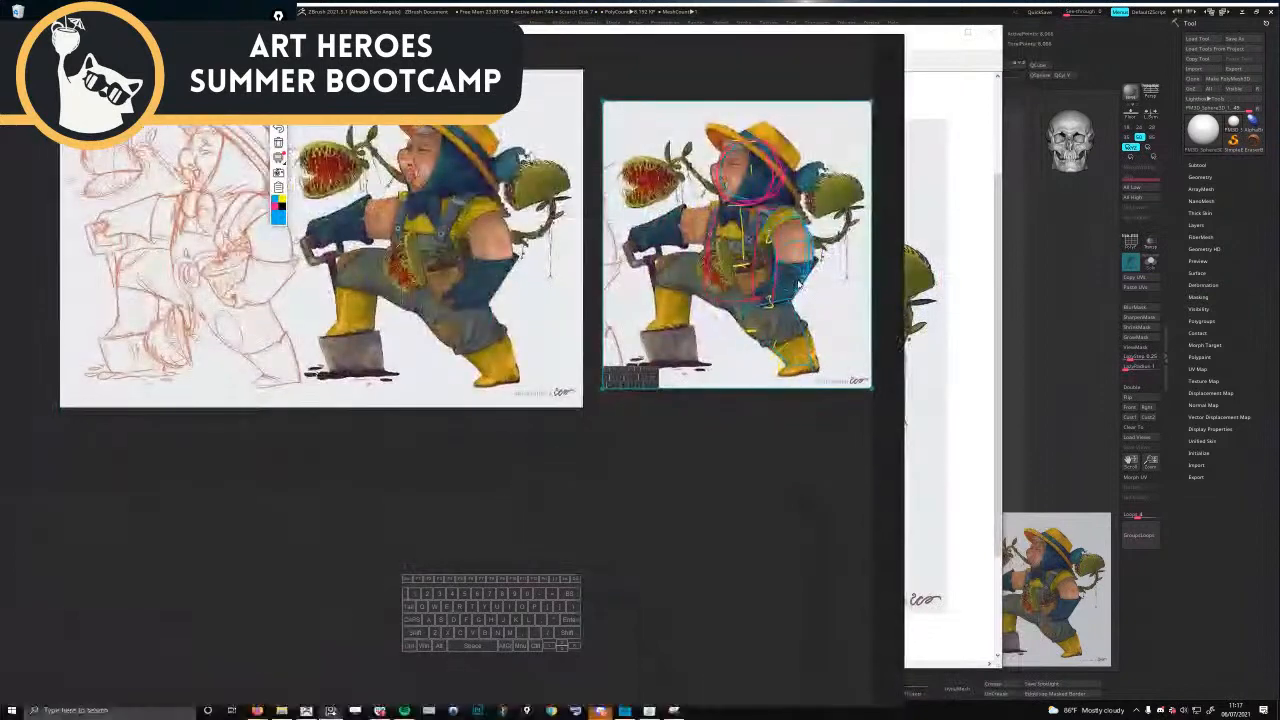
right_click_drag(590, 290, 784, 268)
right_click_drag(896, 230, 846, 232)
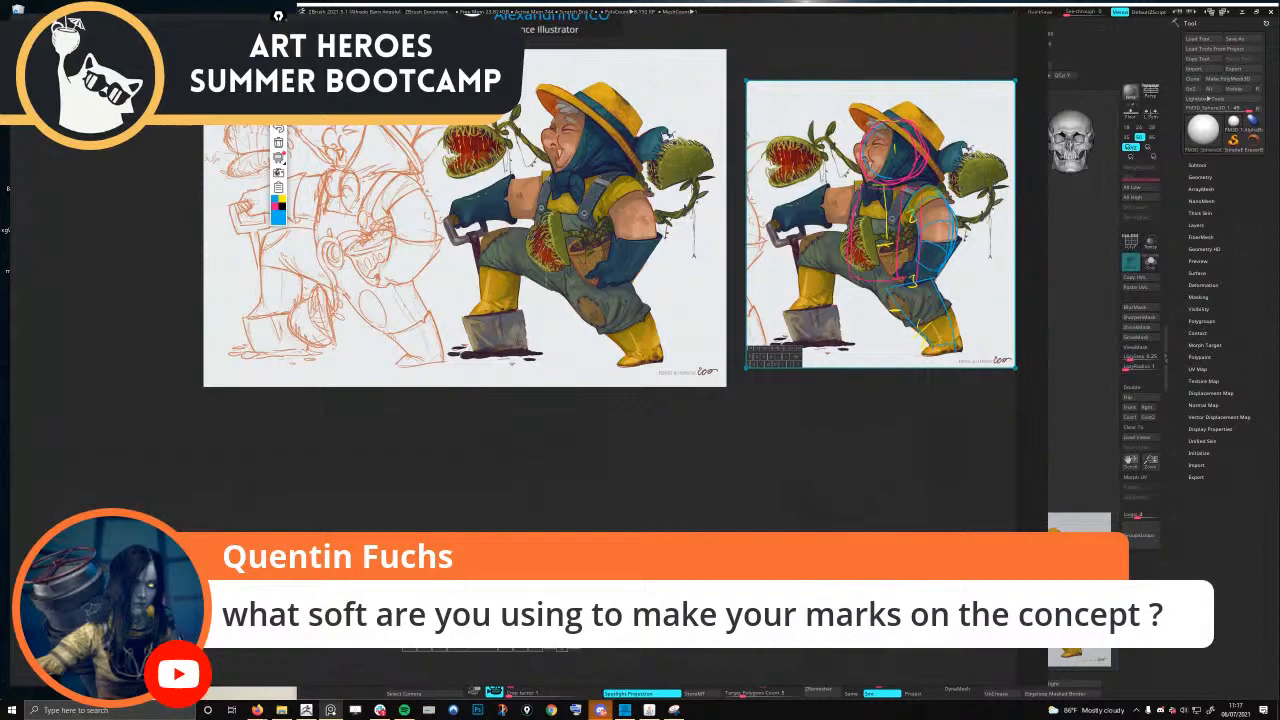
mouse_move(278, 100)
left_mouse_down()
mouse_move(480, 240)
mouse_move(995, 403)
left_mouse_up()
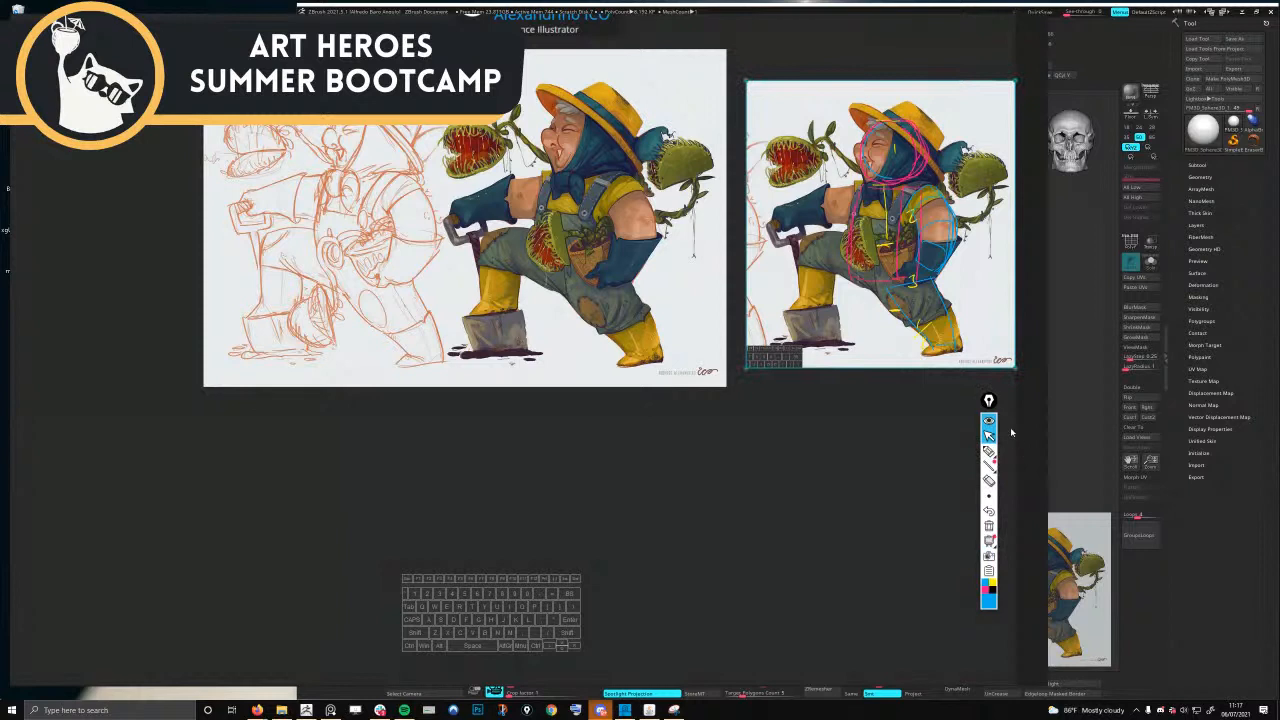
left_click_drag(989, 401, 896, 393)
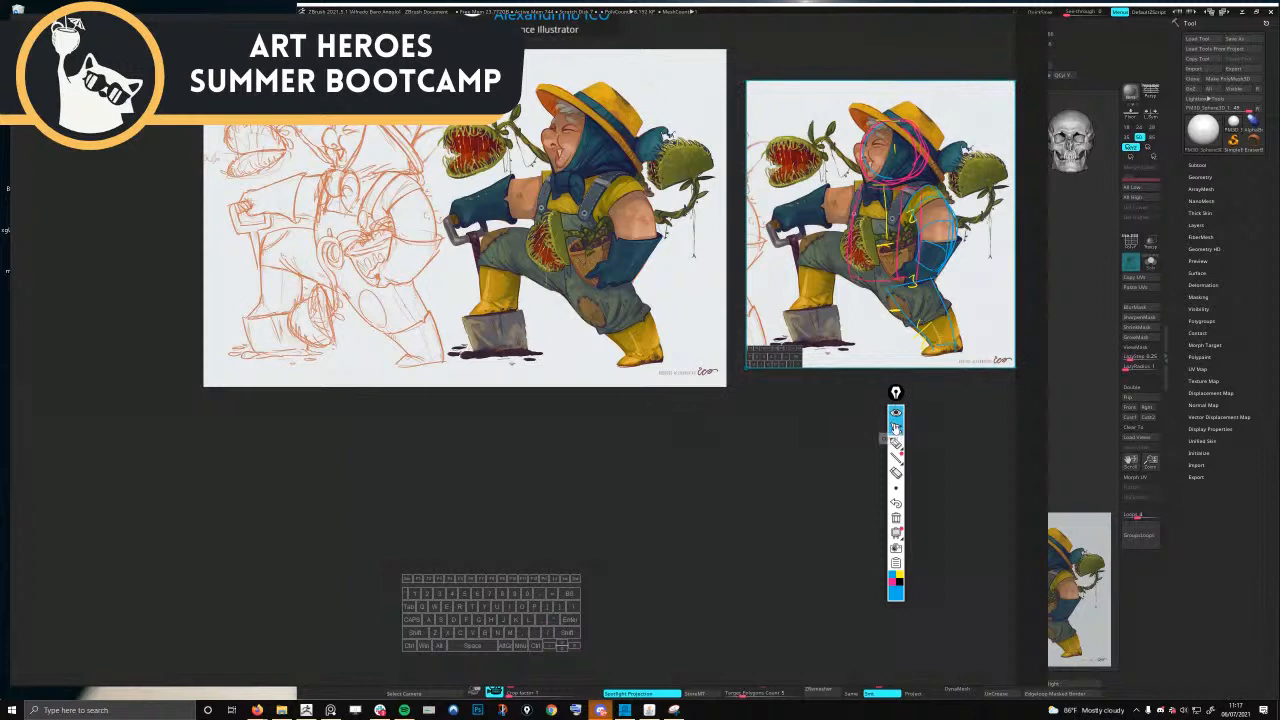
- Sketch a blue head ellipse and torso box over the original character, and toggle the ink's visibility off and on
left_click(895, 443)
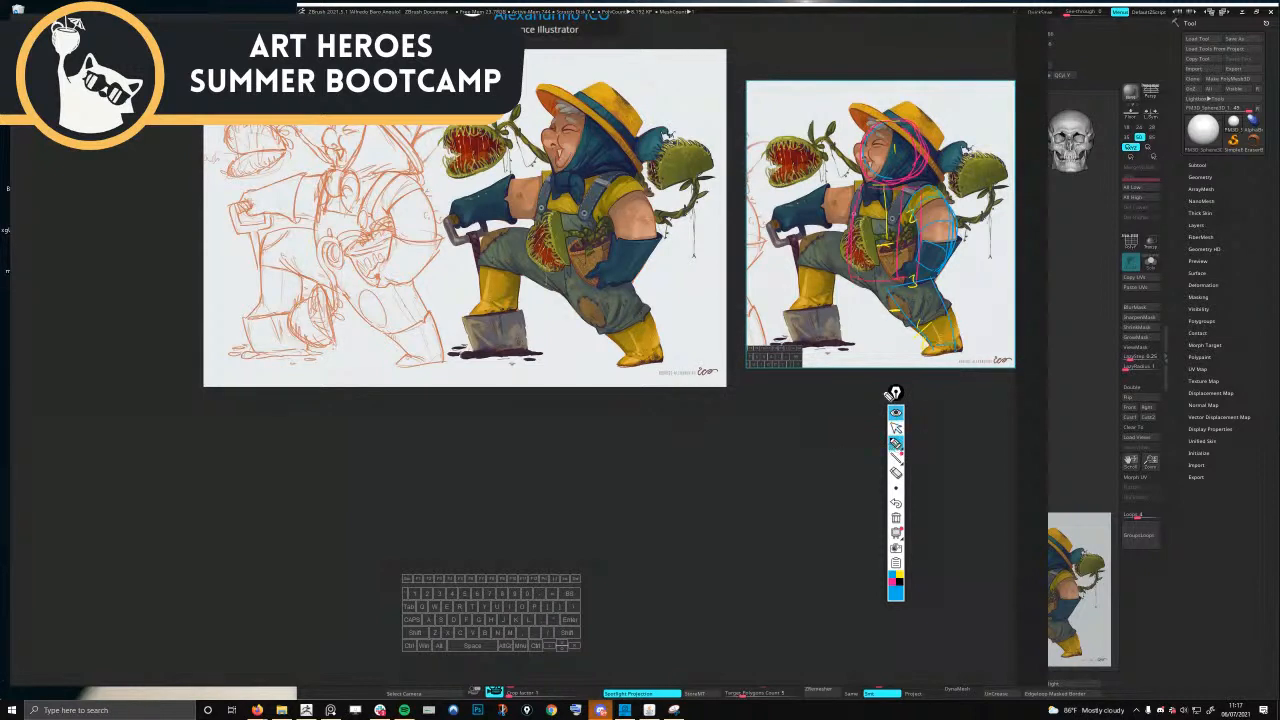
left_click_drag(605, 116, 573, 114)
mouse_move(560, 182)
left_mouse_down()
mouse_move(542, 262)
mouse_move(600, 240)
mouse_move(563, 188)
mouse_move(606, 184)
mouse_move(594, 260)
left_mouse_up()
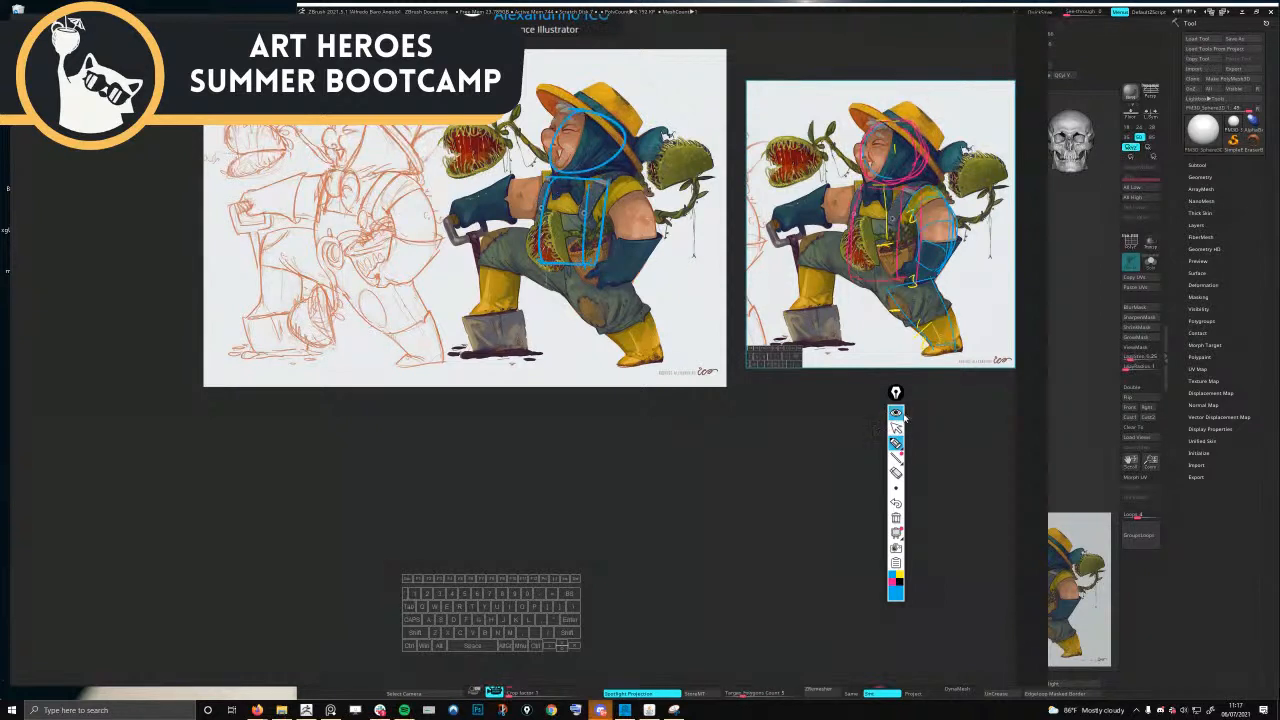
left_click(896, 413)
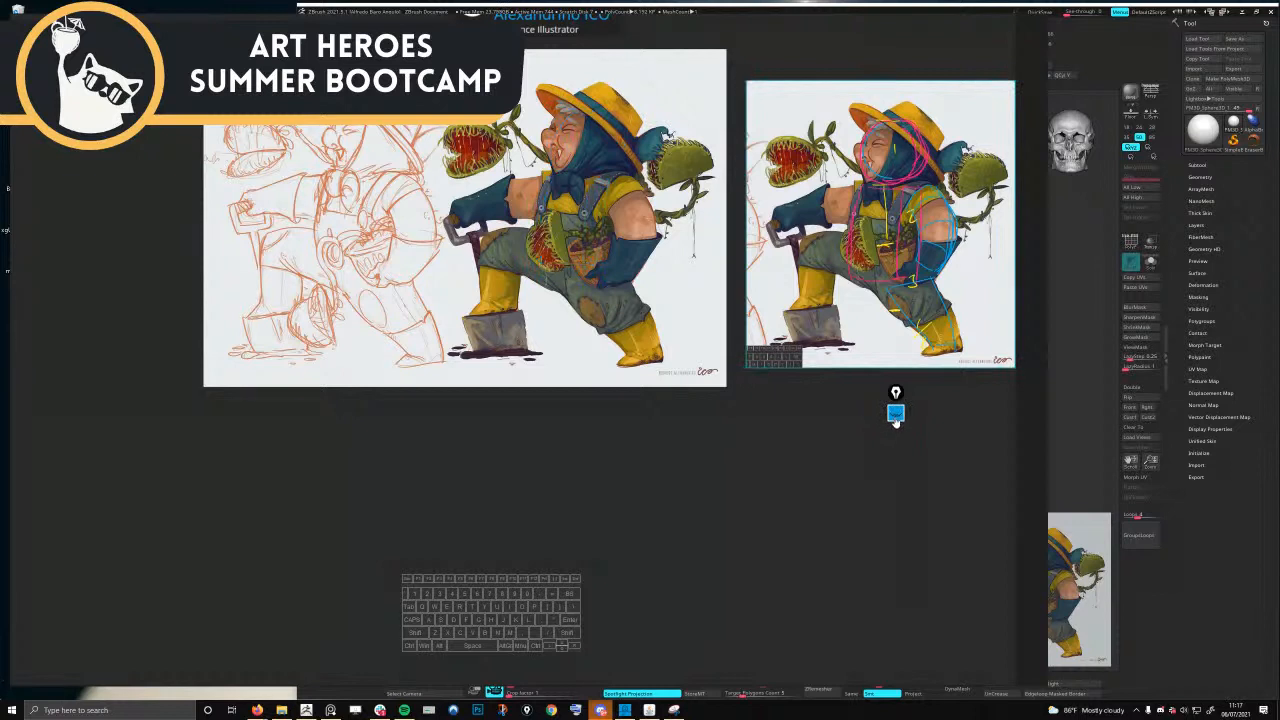
left_click(896, 414)
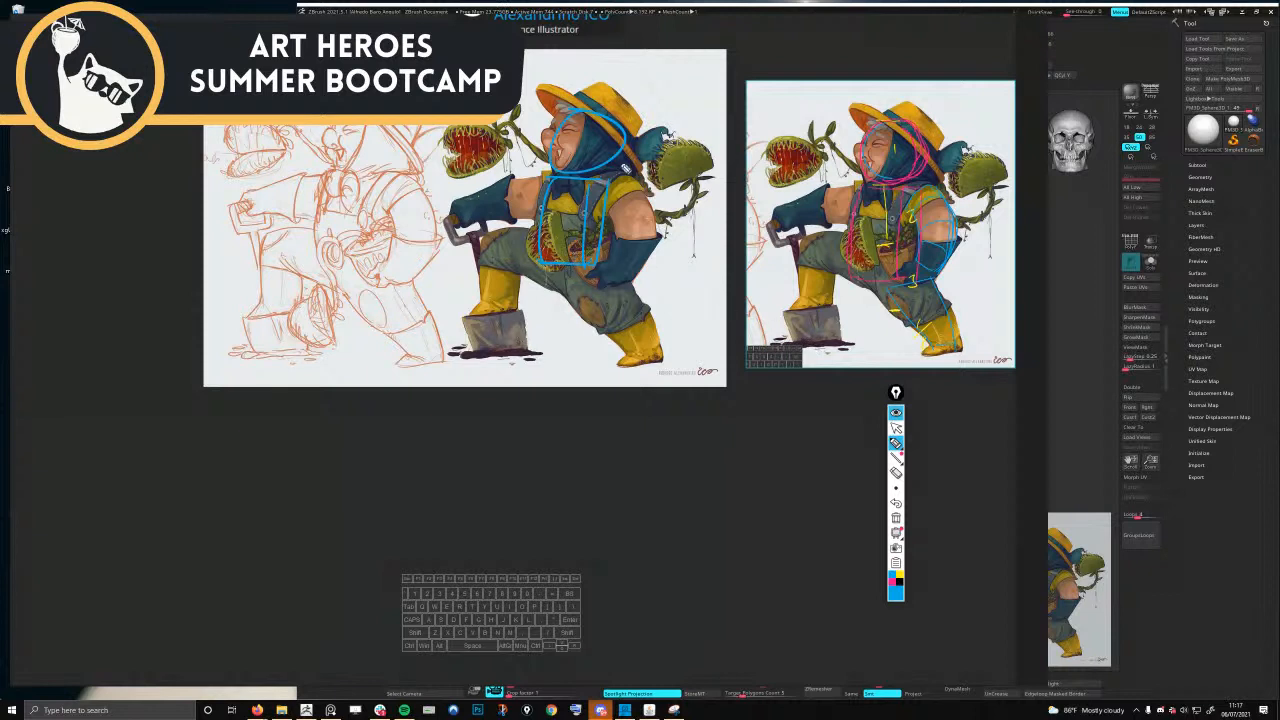
- Switch off drawing mode and narrow the reference window to a slim strip showing the coloured character
left_click(896, 427)
left_click_drag(1044, 368, 280, 359)
mouse_move(189, 327)
middle_mouse_down()
mouse_move(6, 368)
mouse_move(25, 334)
mouse_move(46, 349)
mouse_move(2, 360)
middle_mouse_up()
- Place the annotated copy directly beneath the original concept so both characters fit in the narrow reference window
mouse_move(253, 332)
left_mouse_down()
mouse_move(59, 598)
mouse_move(35, 600)
left_mouse_up()
mouse_move(139, 364)
middle_mouse_down()
mouse_move(190, 336)
mouse_move(258, 325)
middle_mouse_up()
middle_click_drag(178, 472, 198, 487)
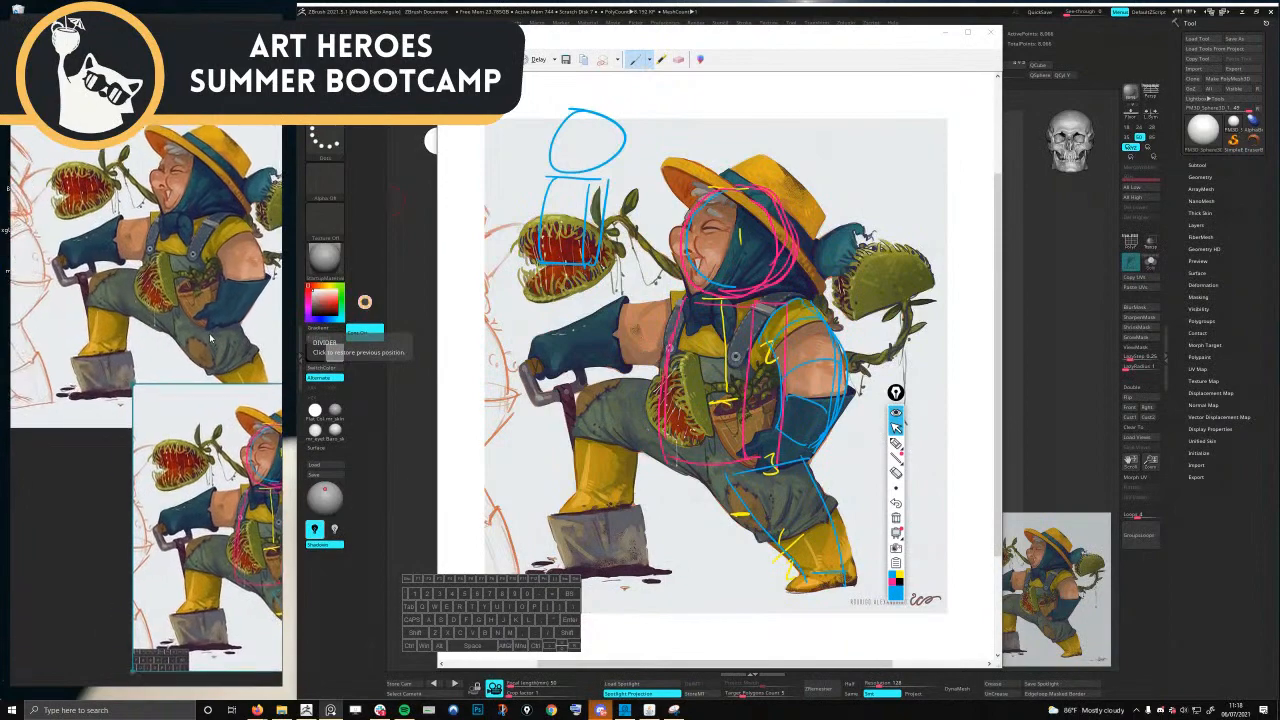
left_click_drag(197, 488, 100, 504)
middle_click_drag(134, 431, 122, 409)
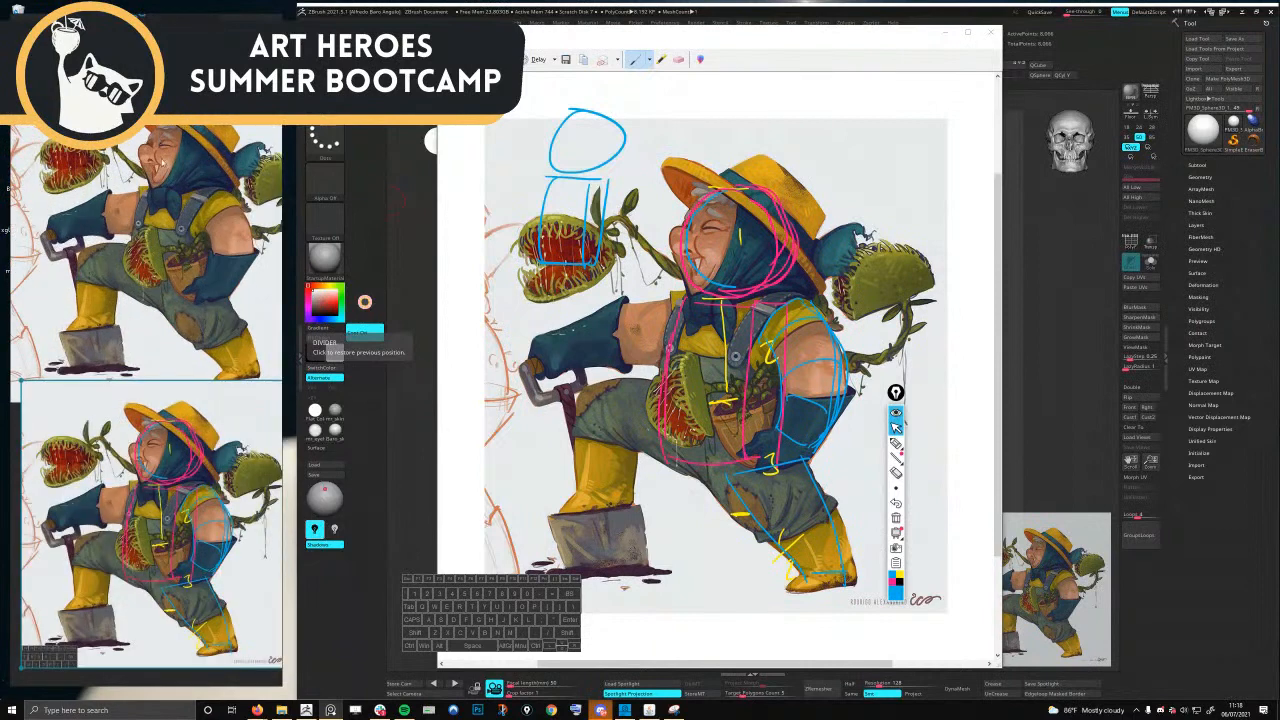
scroll(168, 227, "down", 2)
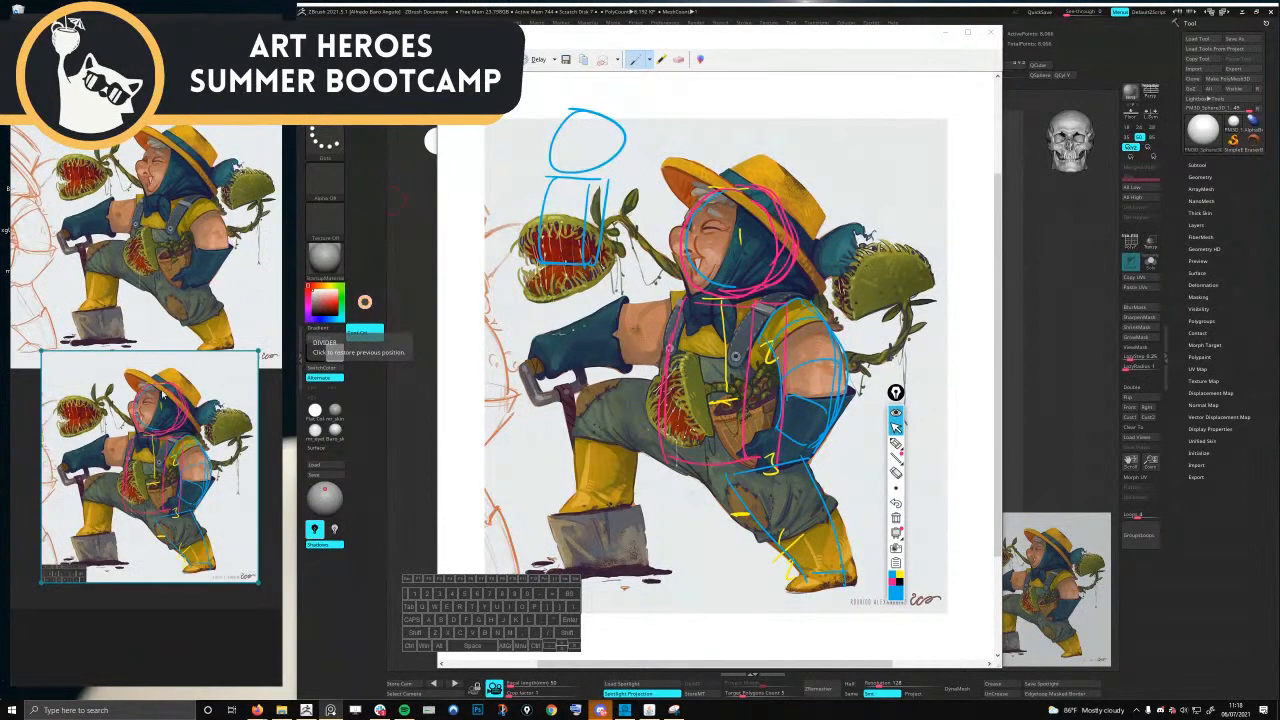
left_click_drag(162, 394, 151, 434)
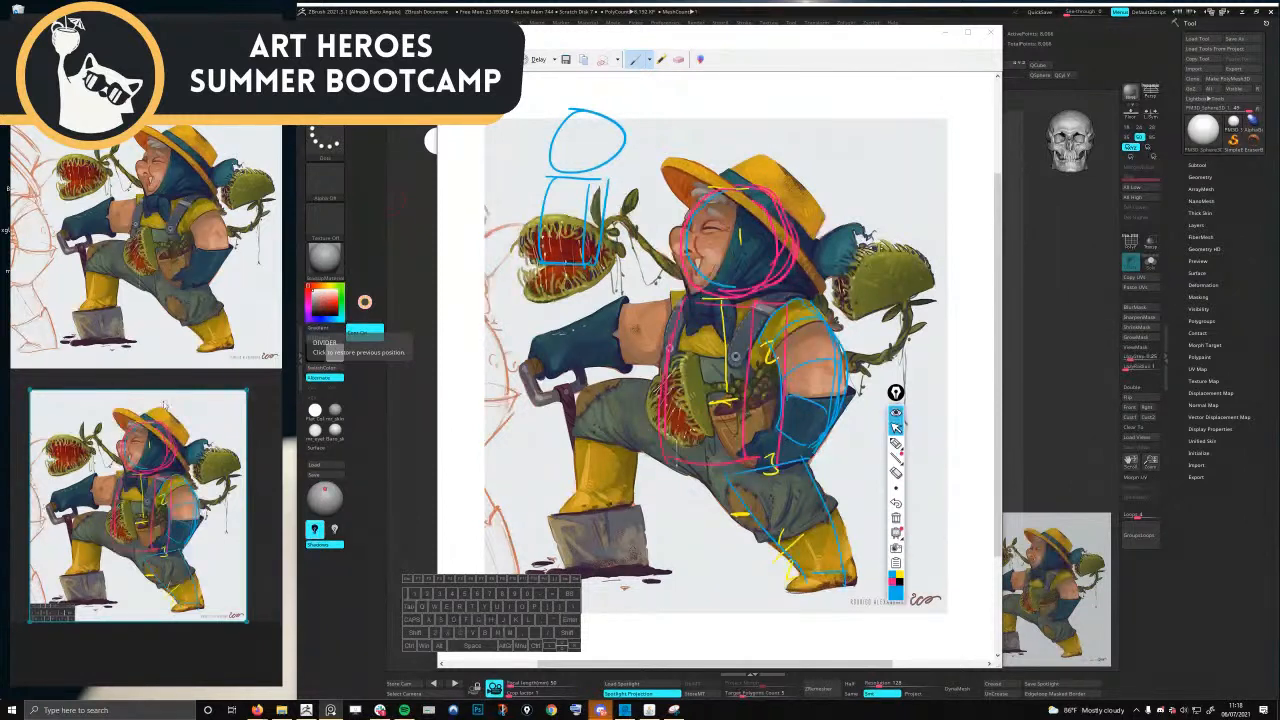
middle_click_drag(169, 387, 170, 405)
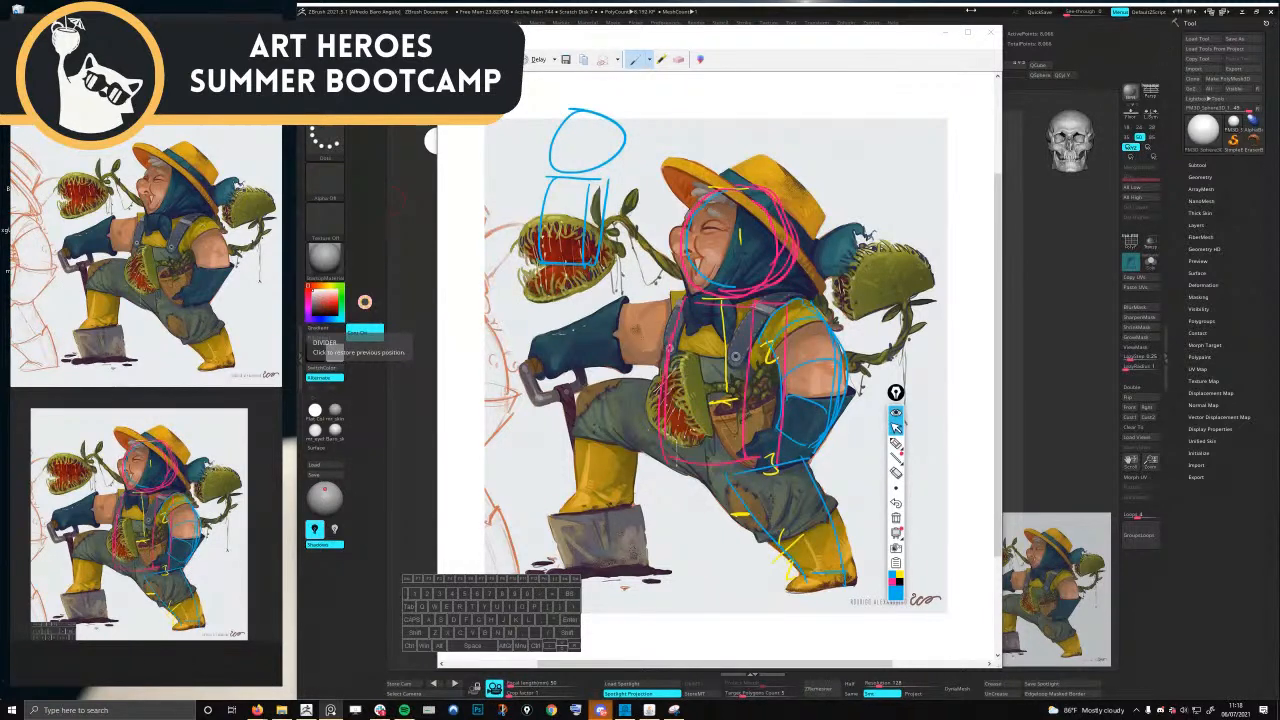
- Minimize the Snipping Tool window and sketch a blue head circle and torso block over the sphere in ZBrush
left_click(945, 32)
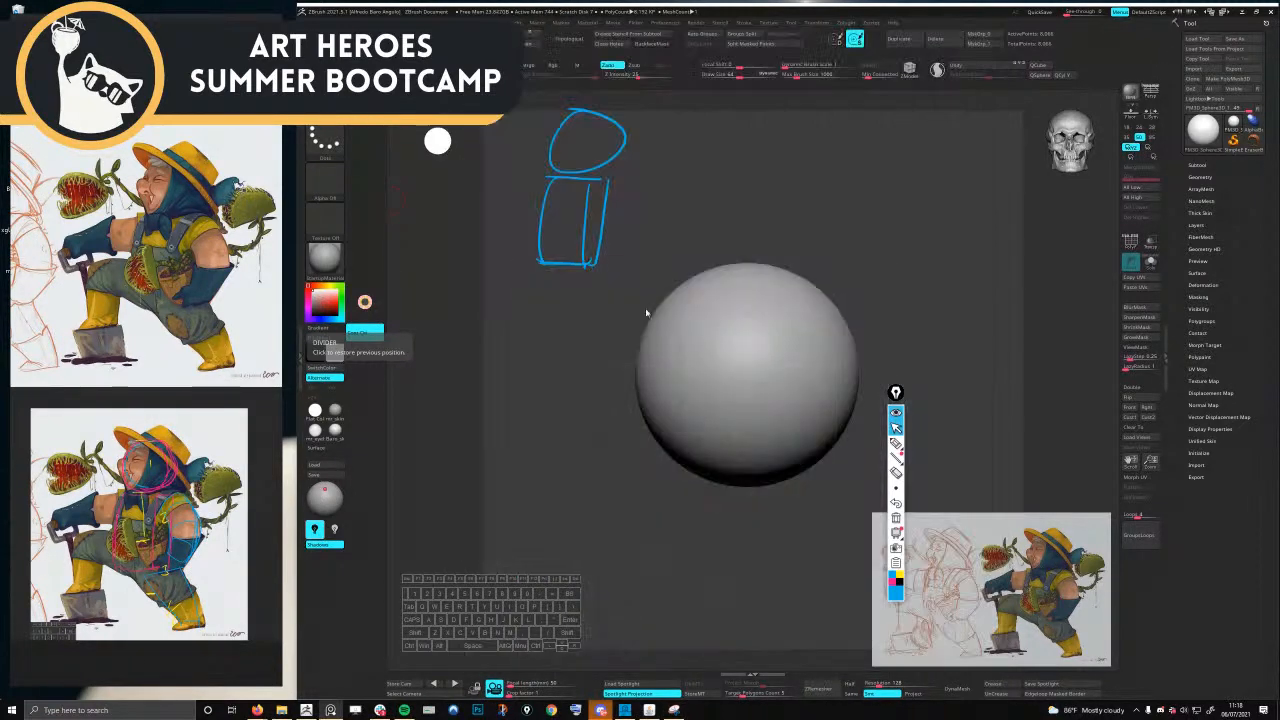
left_click(896, 442)
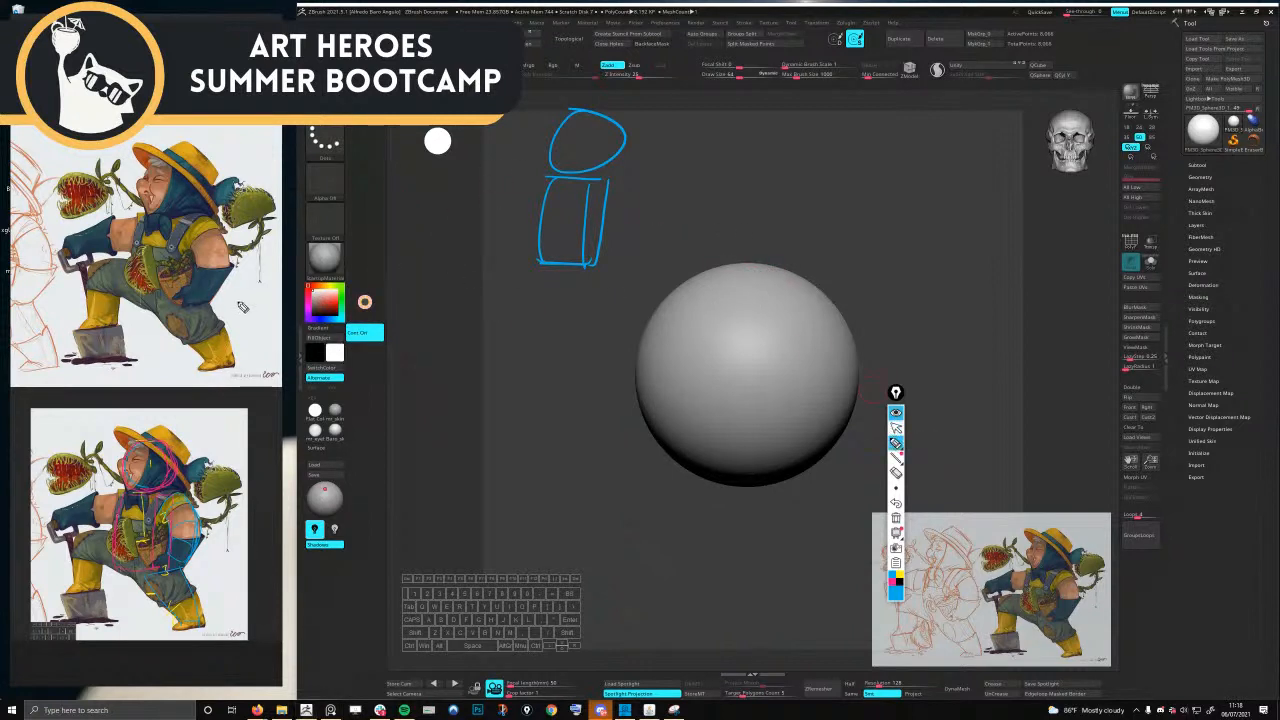
left_click_drag(736, 195, 762, 212)
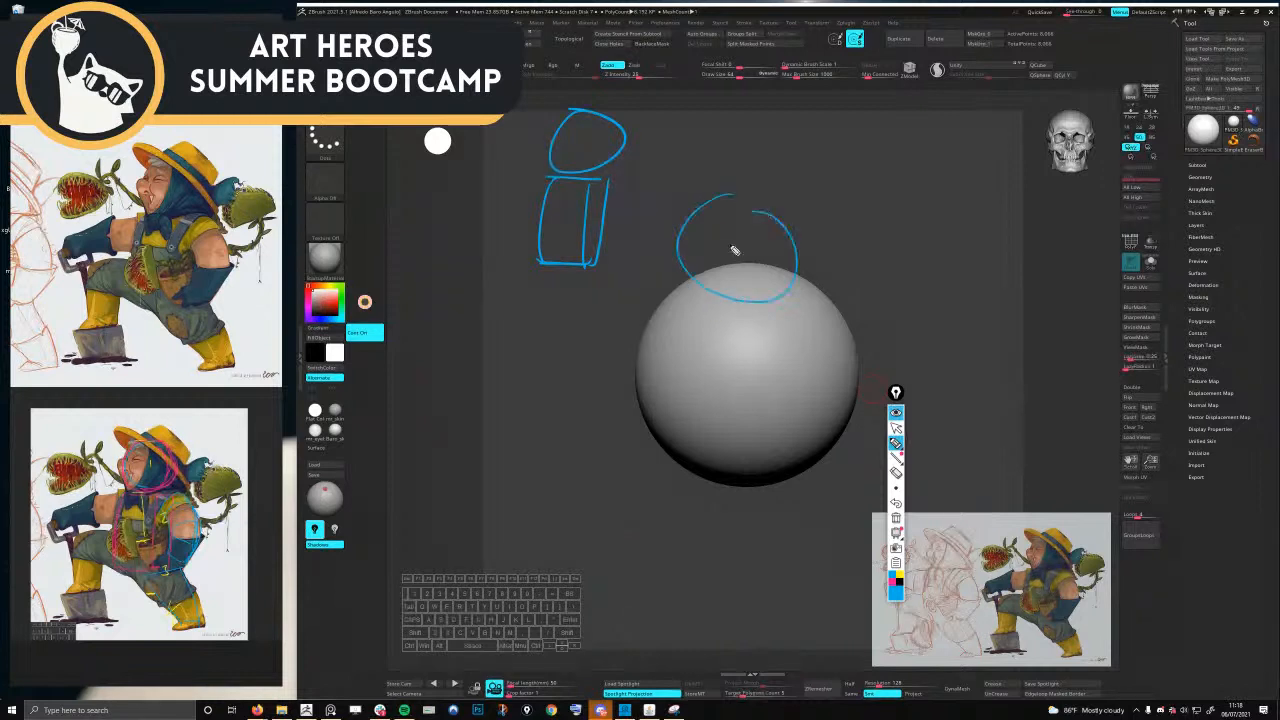
left_click_drag(700, 340, 697, 466)
left_click_drag(706, 312, 796, 430)
left_click_drag(708, 457, 786, 461)
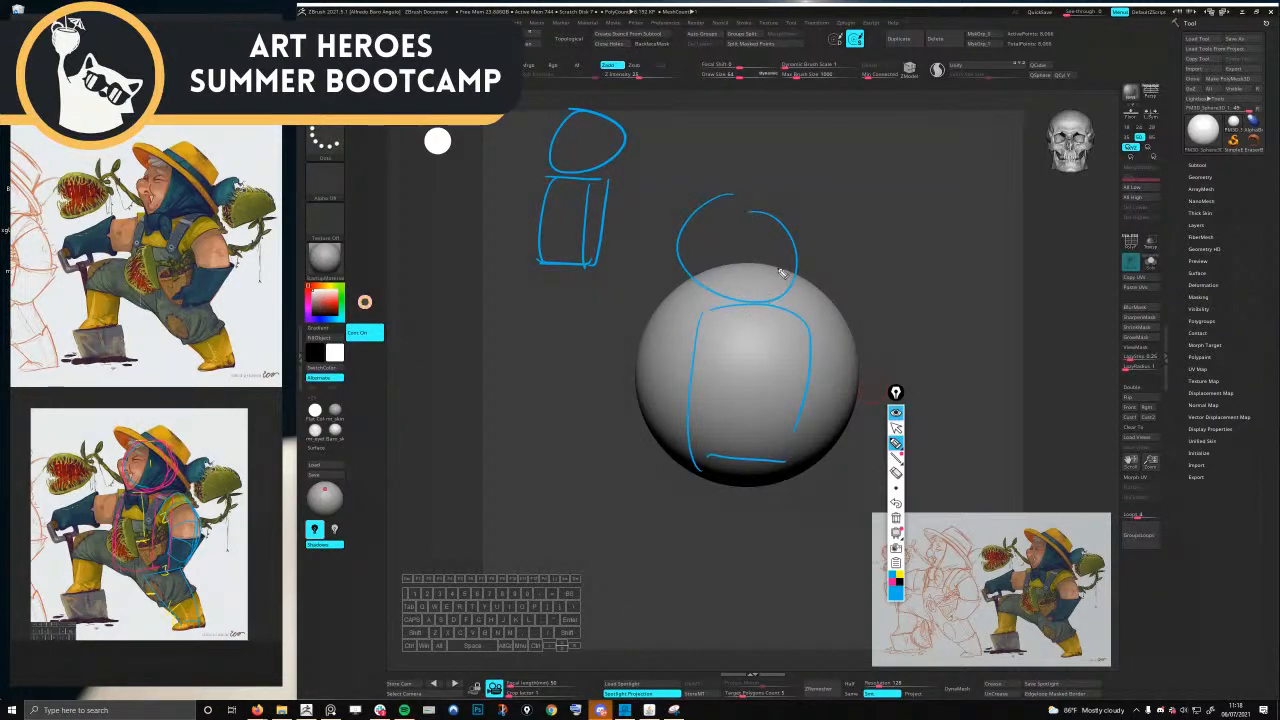
mouse_move(896, 443)
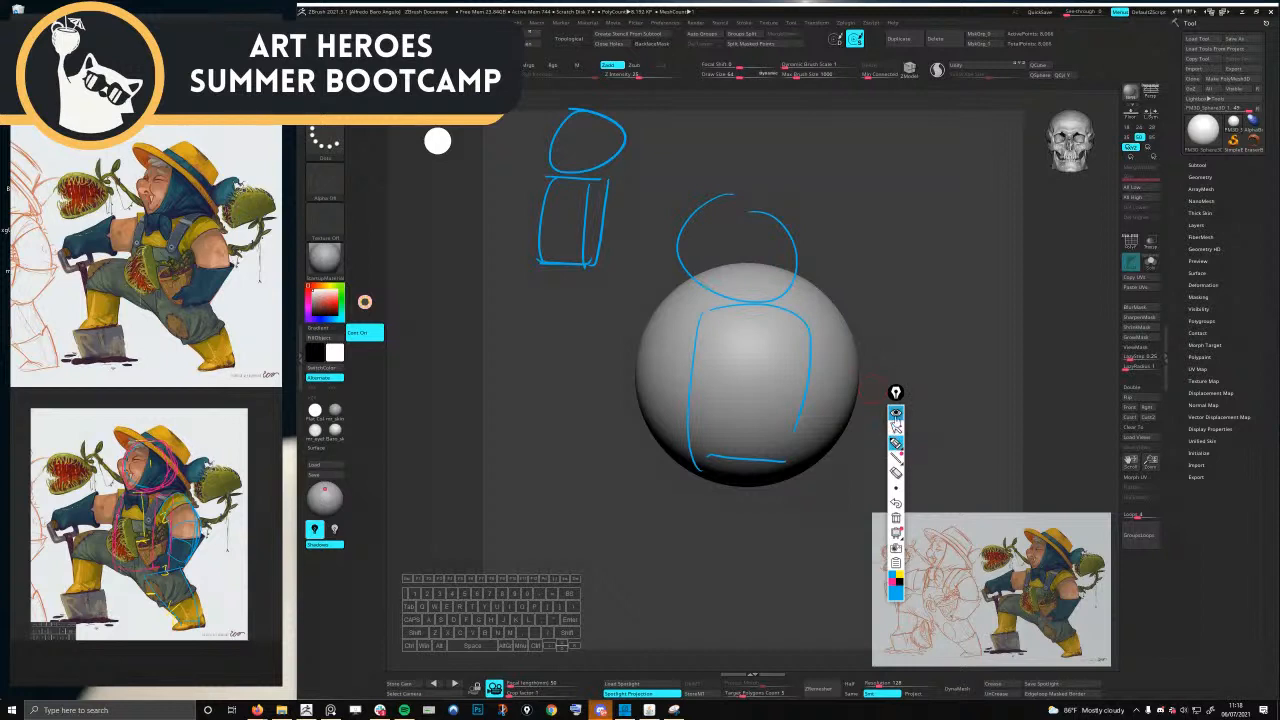
- Toggle the ink's visibility off and on, and doodle a blue smiley beneath the skull plus blue eyes and a smile on it
left_click(896, 412)
left_click(896, 412)
left_click_drag(1066, 217, 1093, 240)
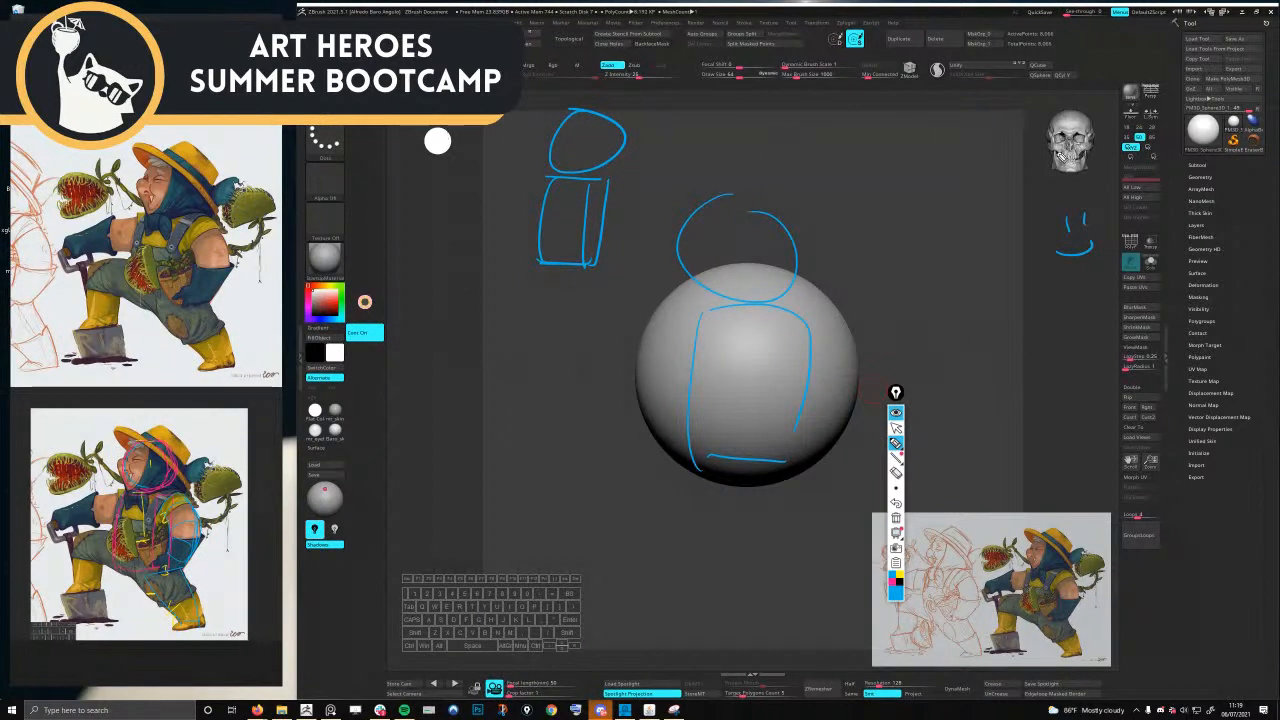
mouse_move(1058, 153)
left_mouse_down()
mouse_move(1080, 161)
mouse_move(1062, 140)
mouse_move(1084, 146)
left_mouse_up()
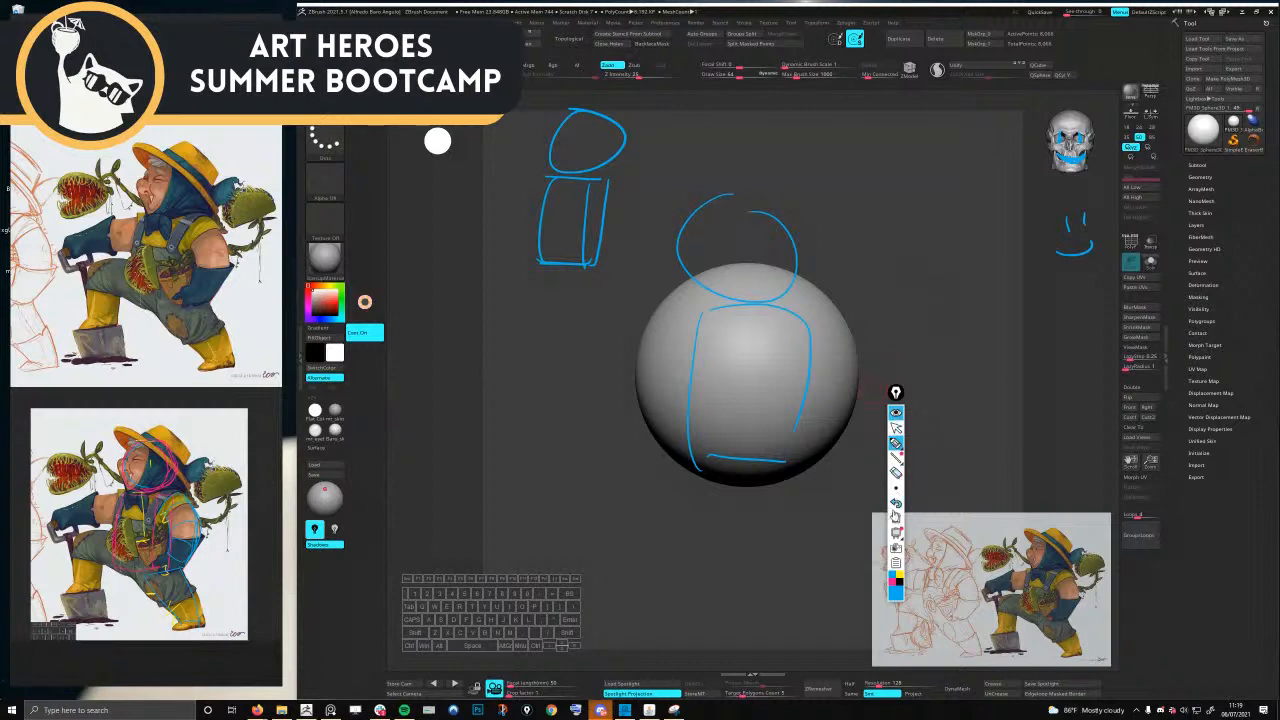
- Clear all ink and move the drawing toolbar to the opposite side of the canvas, away from the embedded reference
left_click(895, 517)
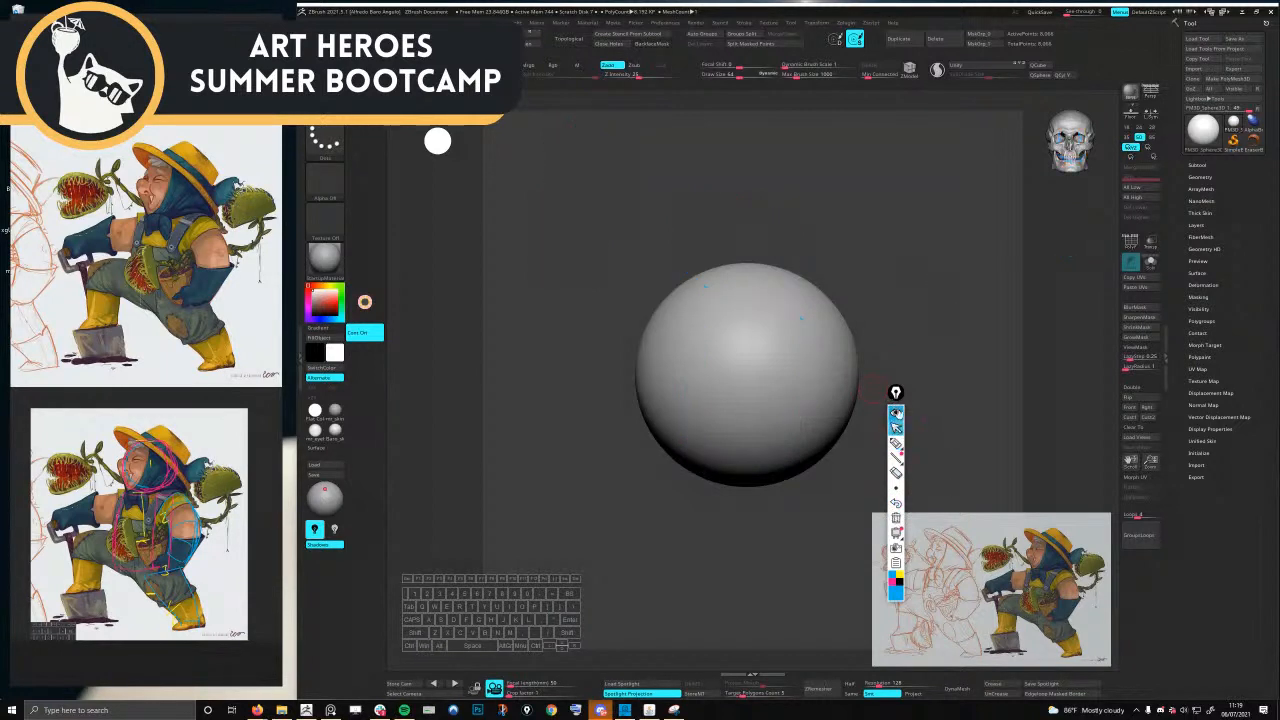
left_click_drag(895, 393, 441, 197)
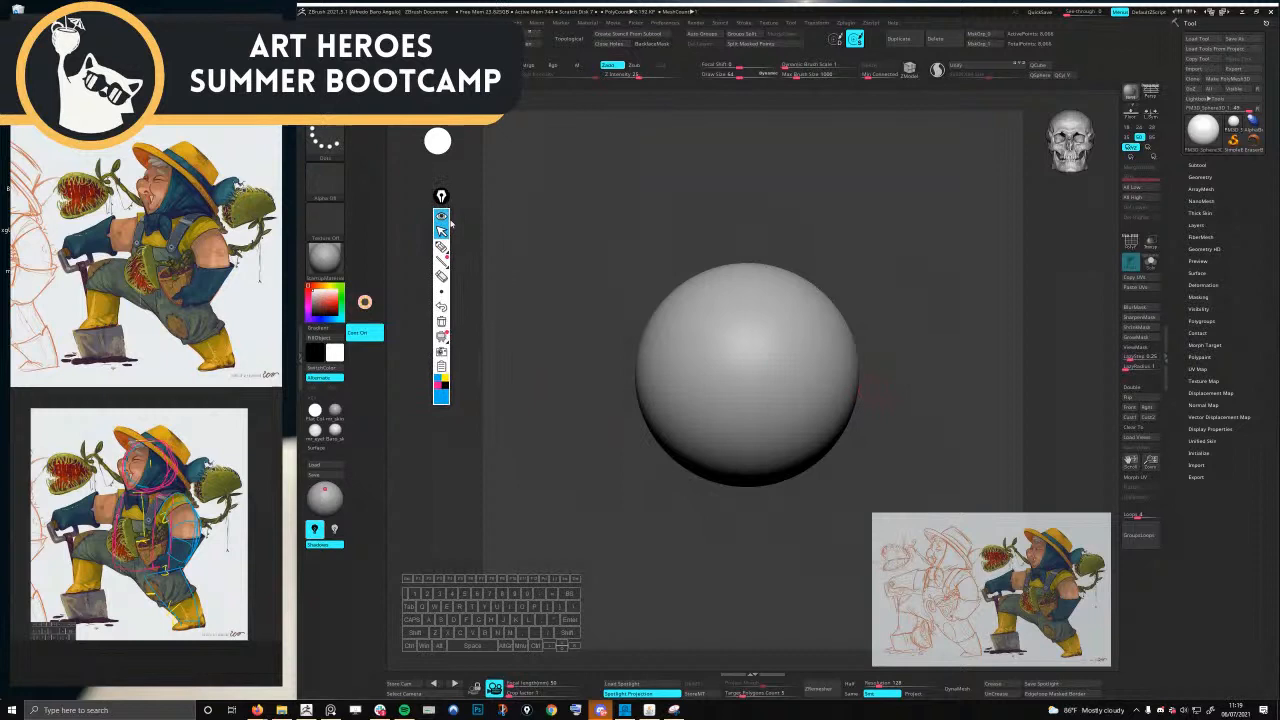
- Draw a pink party hat on top of the skull and switch off drawing mode
left_click(442, 384)
left_click(441, 246)
mouse_move(1087, 84)
left_mouse_down()
mouse_move(1077, 105)
mouse_move(1090, 114)
mouse_move(1092, 86)
left_mouse_up()
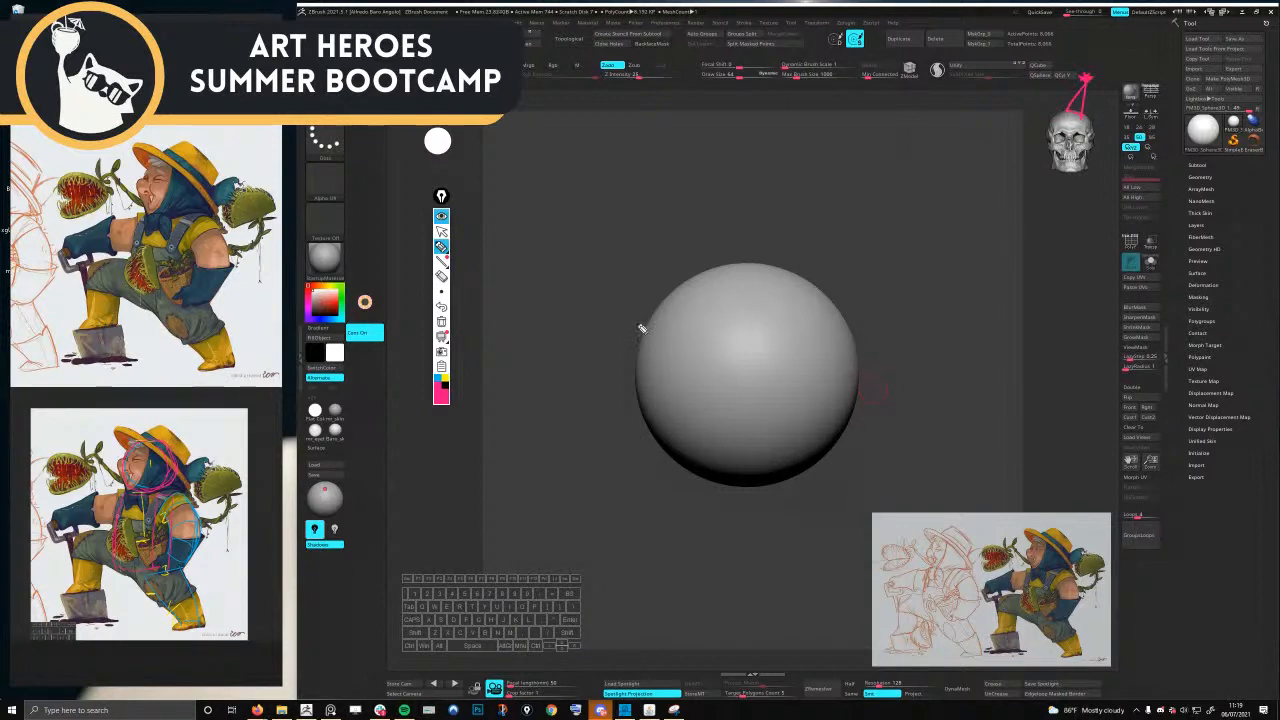
left_click(441, 231)
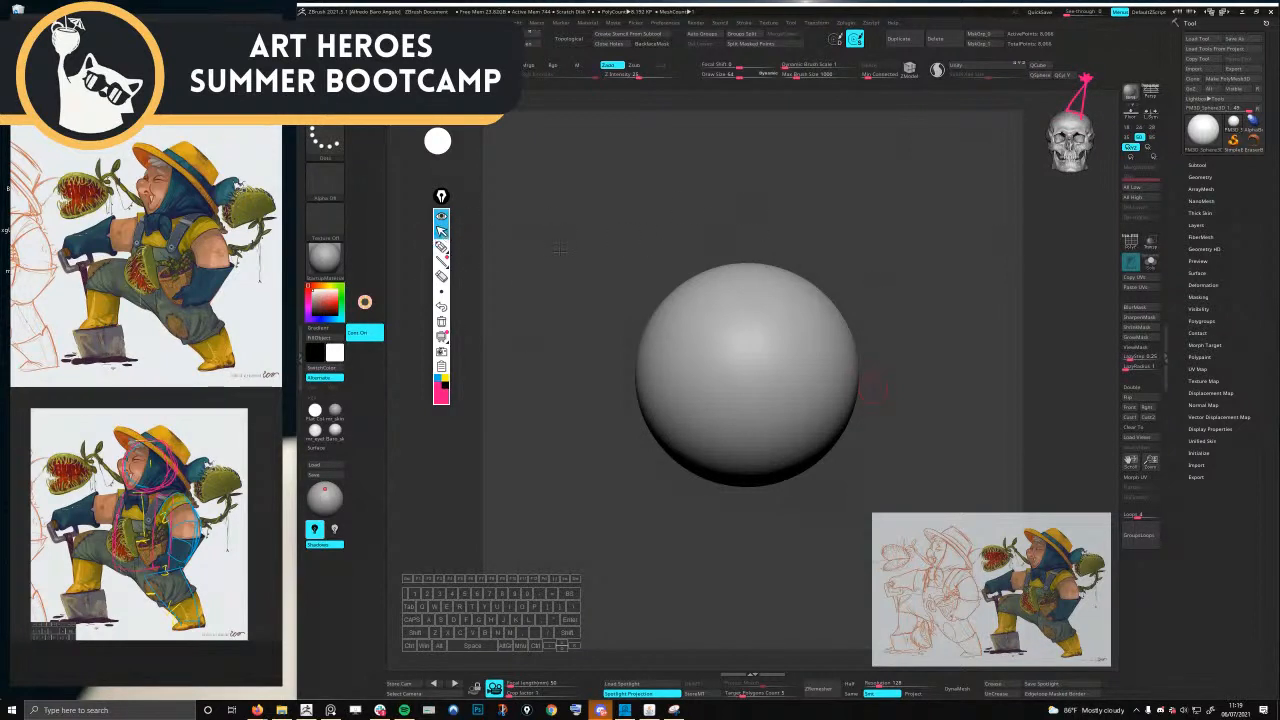
- Draw a pink cocktail glass beside the skull with a blue umbrella and a yellow drink, and leave drawing mode
left_click(441, 246)
mouse_move(1044, 176)
left_mouse_down()
mouse_move(1027, 182)
mouse_move(1041, 179)
mouse_move(1020, 207)
mouse_move(1032, 210)
mouse_move(1010, 166)
mouse_move(1004, 179)
mouse_move(1012, 170)
left_mouse_up()
left_click(440, 381)
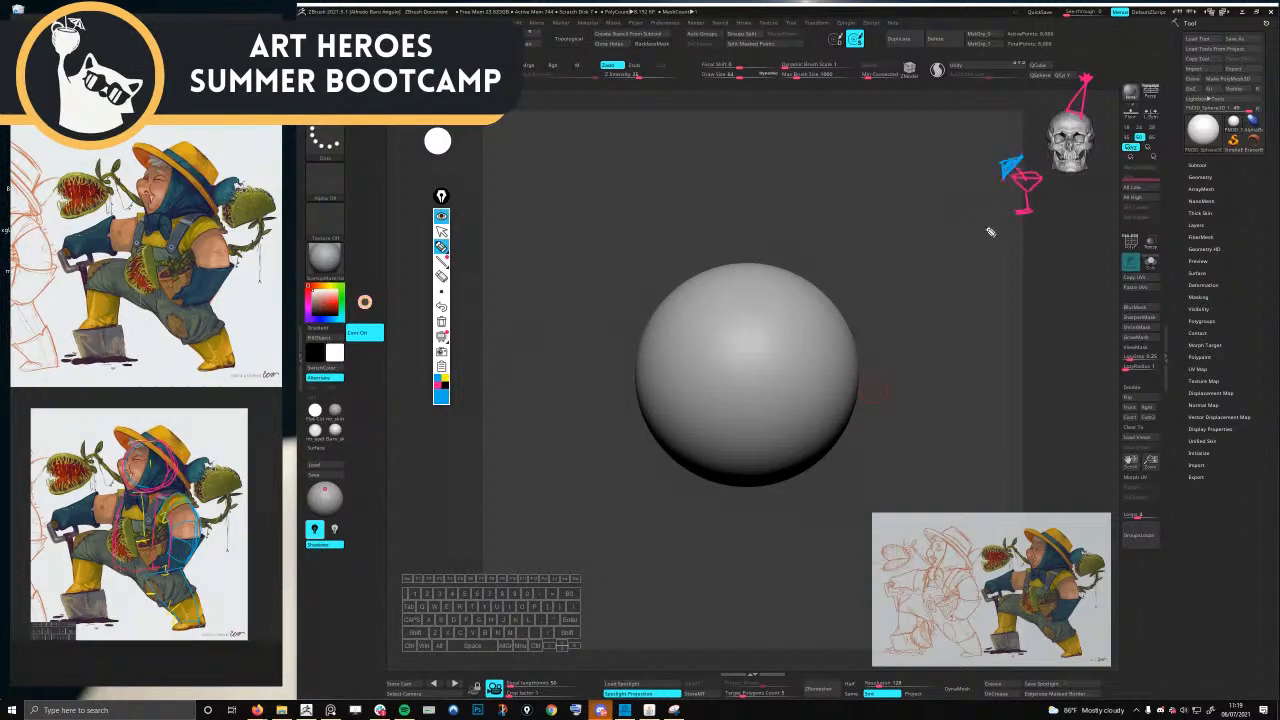
left_click(439, 393)
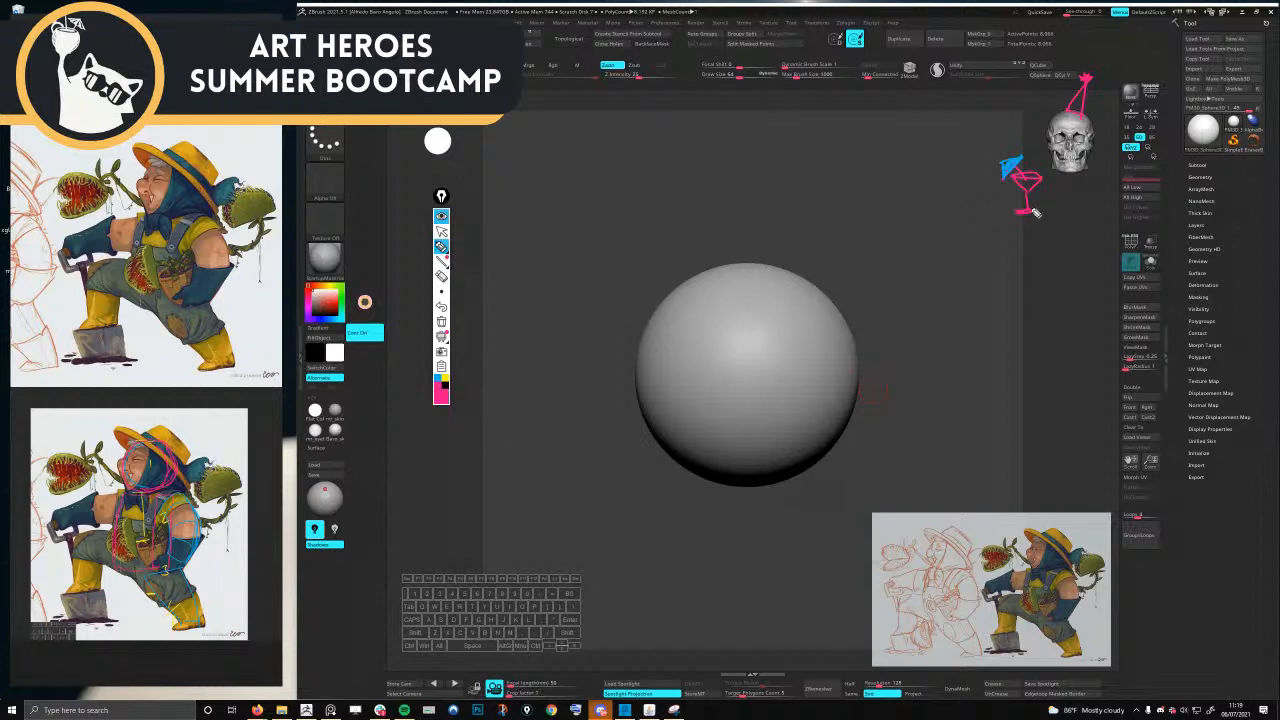
left_click(446, 381)
left_click_drag(1030, 188, 1040, 184)
left_click(441, 231)
- Move the drawing toolbar next to the brush palette and draw curved yellow arms under the skull, one reaching the glass
left_click_drag(441, 196, 365, 112)
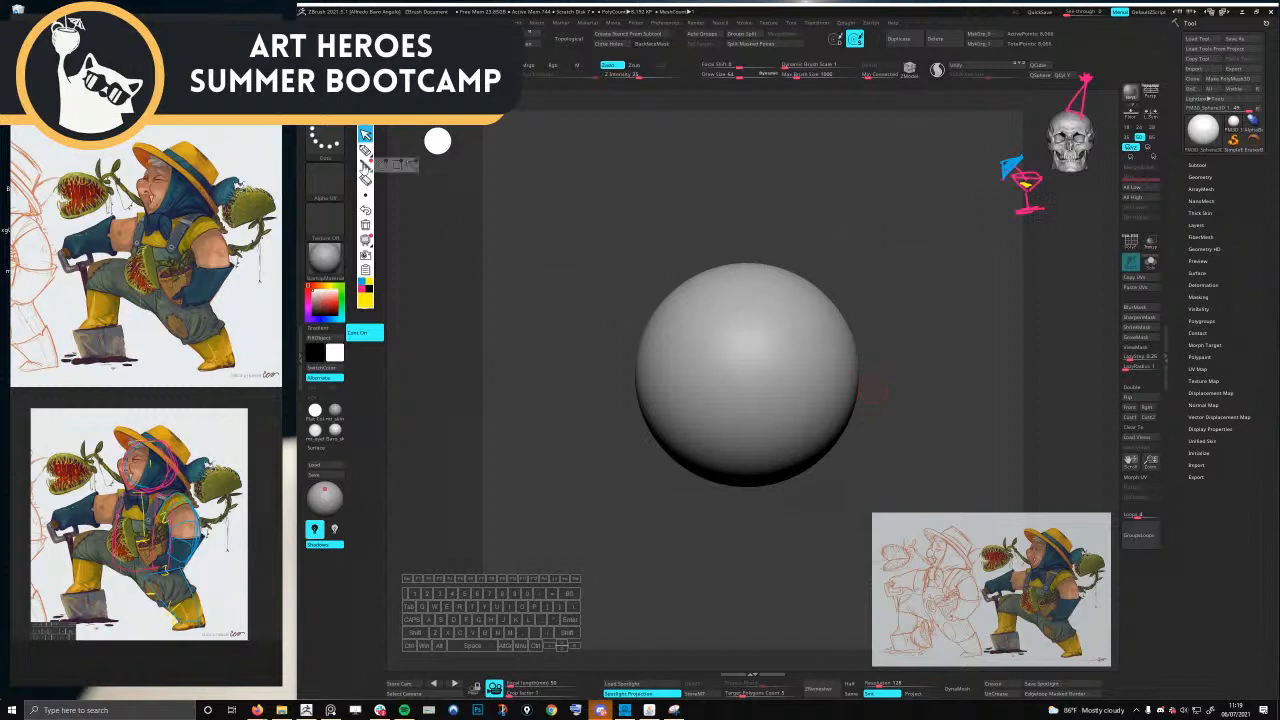
left_click(365, 150)
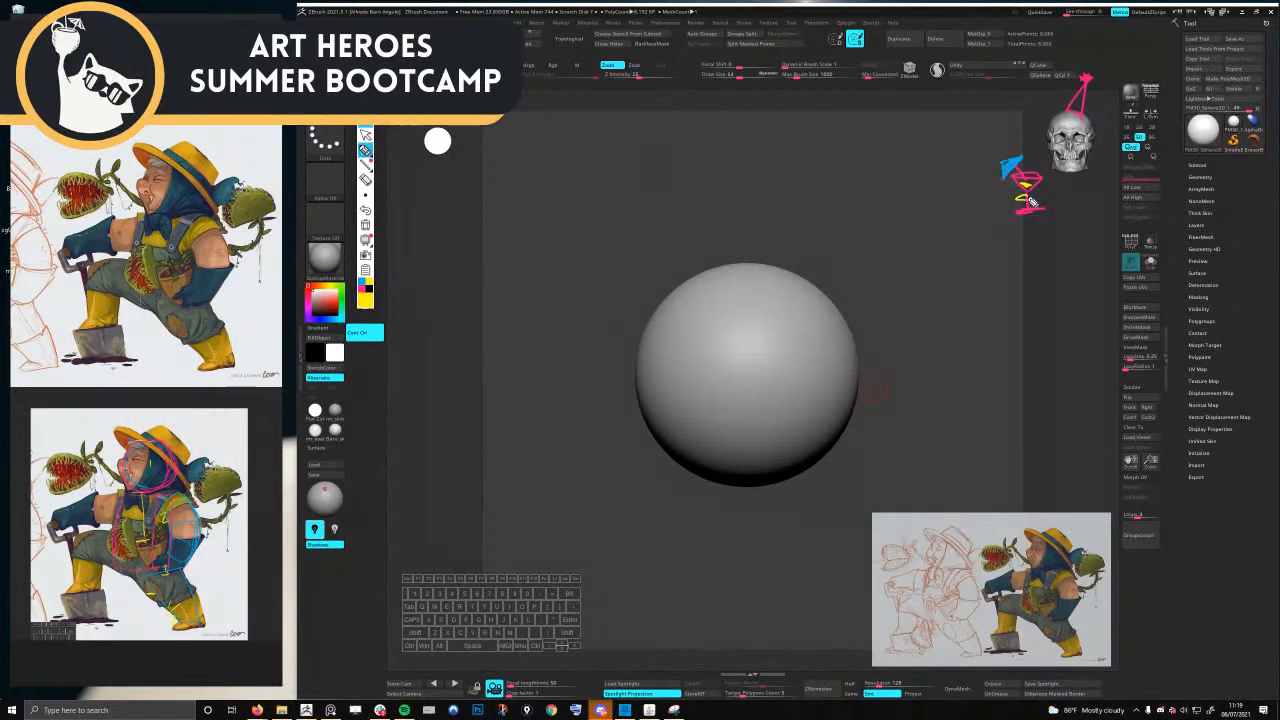
left_click_drag(1027, 198, 1004, 228)
mouse_move(1100, 172)
left_mouse_down()
mouse_move(1112, 192)
mouse_move(1100, 228)
mouse_move(1081, 200)
left_mouse_up()
left_click(366, 134)
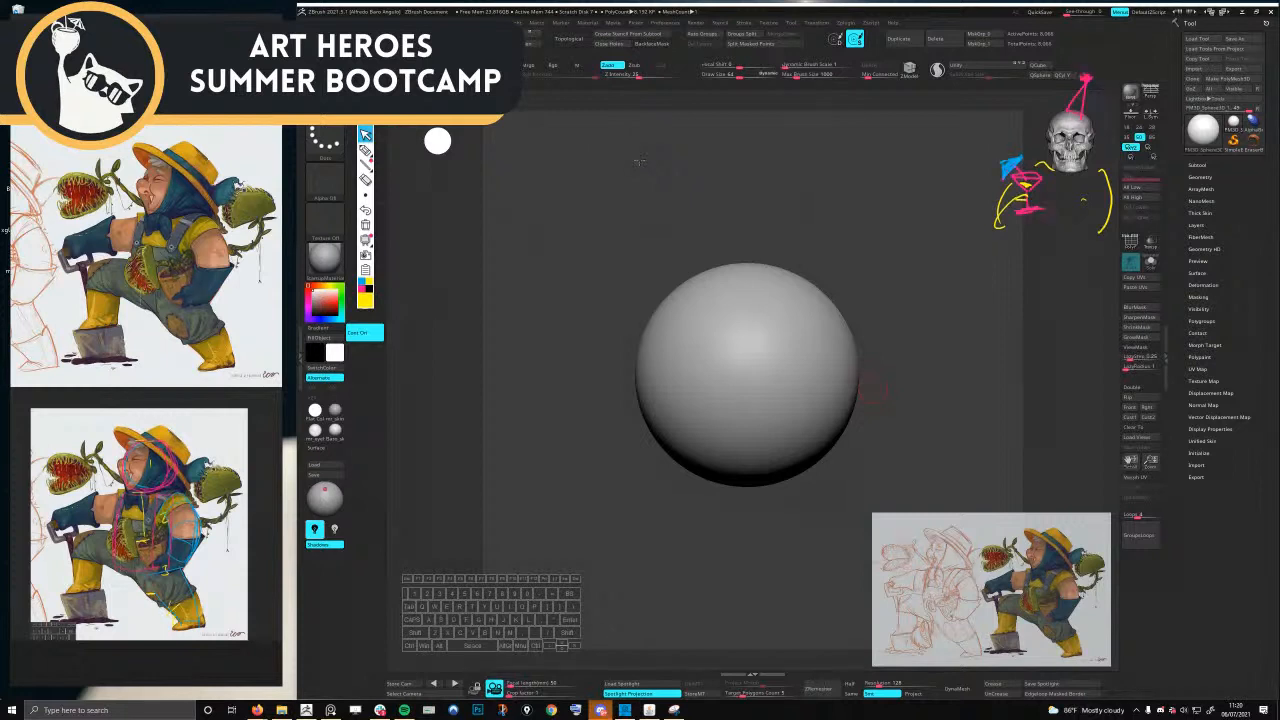
- Examine the sphere in the canvas and the plant and gardener in the reference window at closer and wider zoom
left_click(786, 341)
right_click_drag(798, 350, 811, 378, "ctrl")
right_click_drag(811, 378, 850, 362, "alt")
right_click_drag(850, 362, 812, 361, "ctrl")
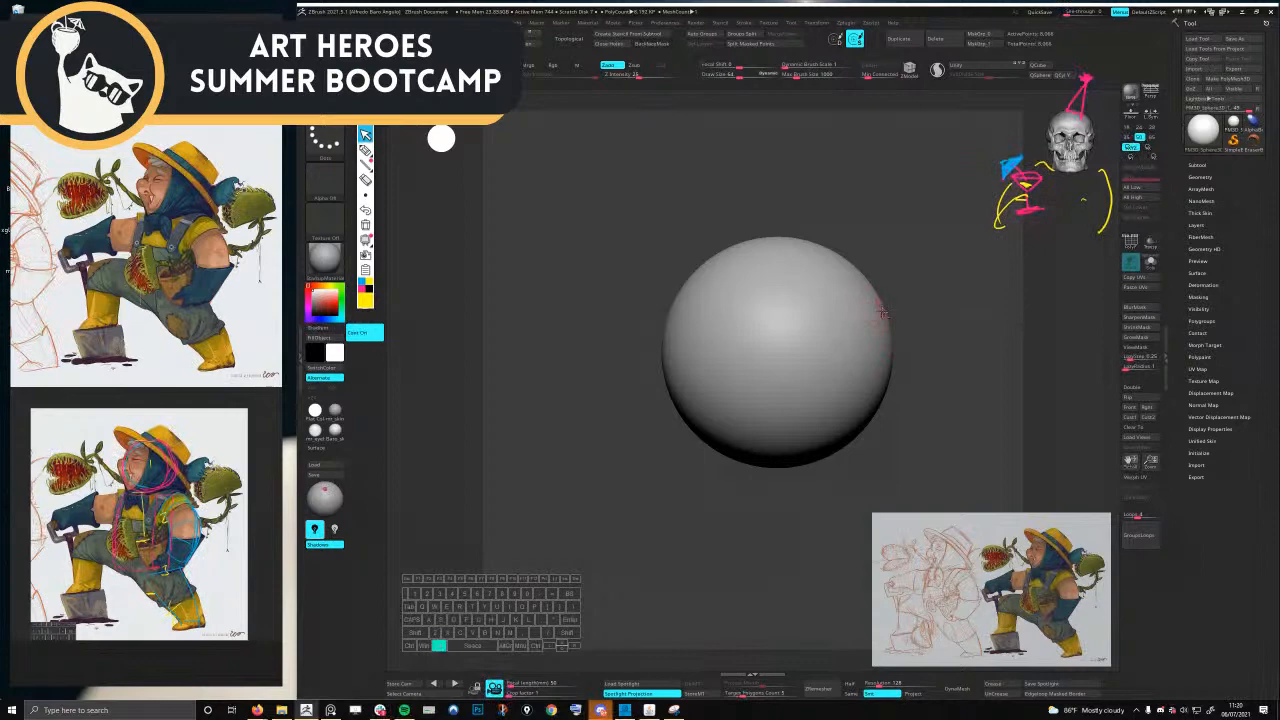
left_click_drag(868, 303, 860, 316, "alt")
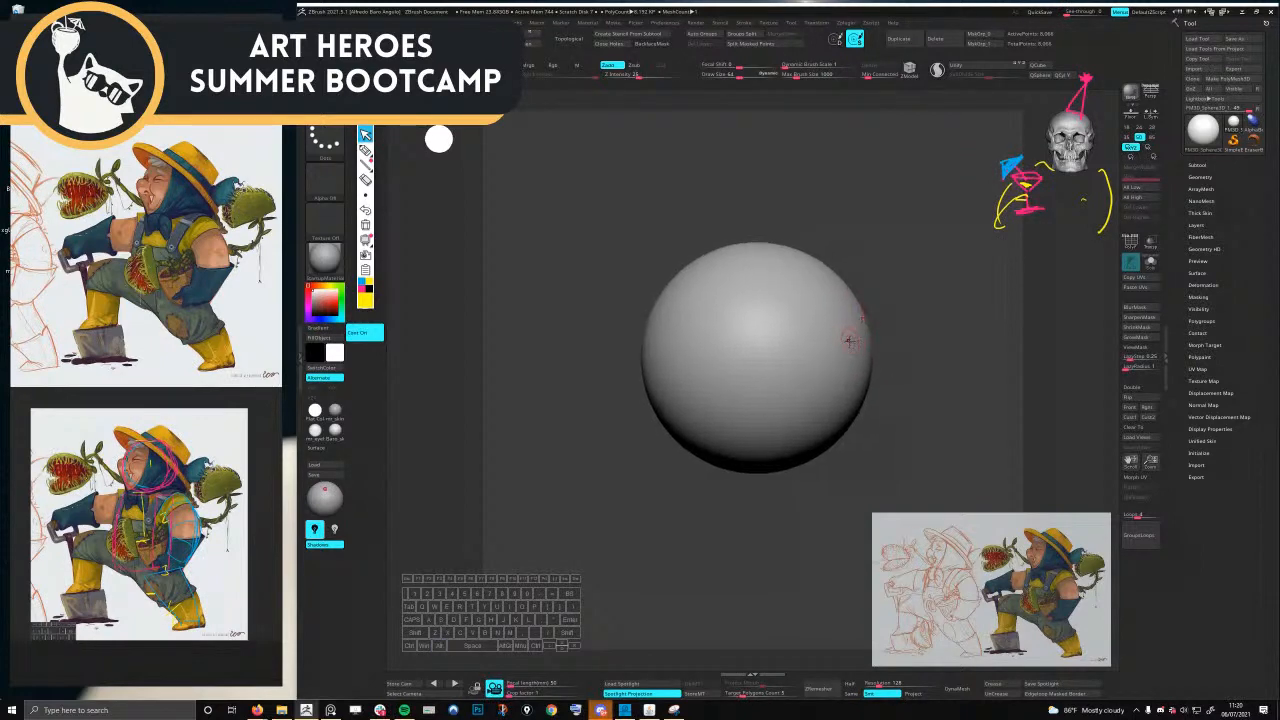
scroll(155, 233, "up", 8)
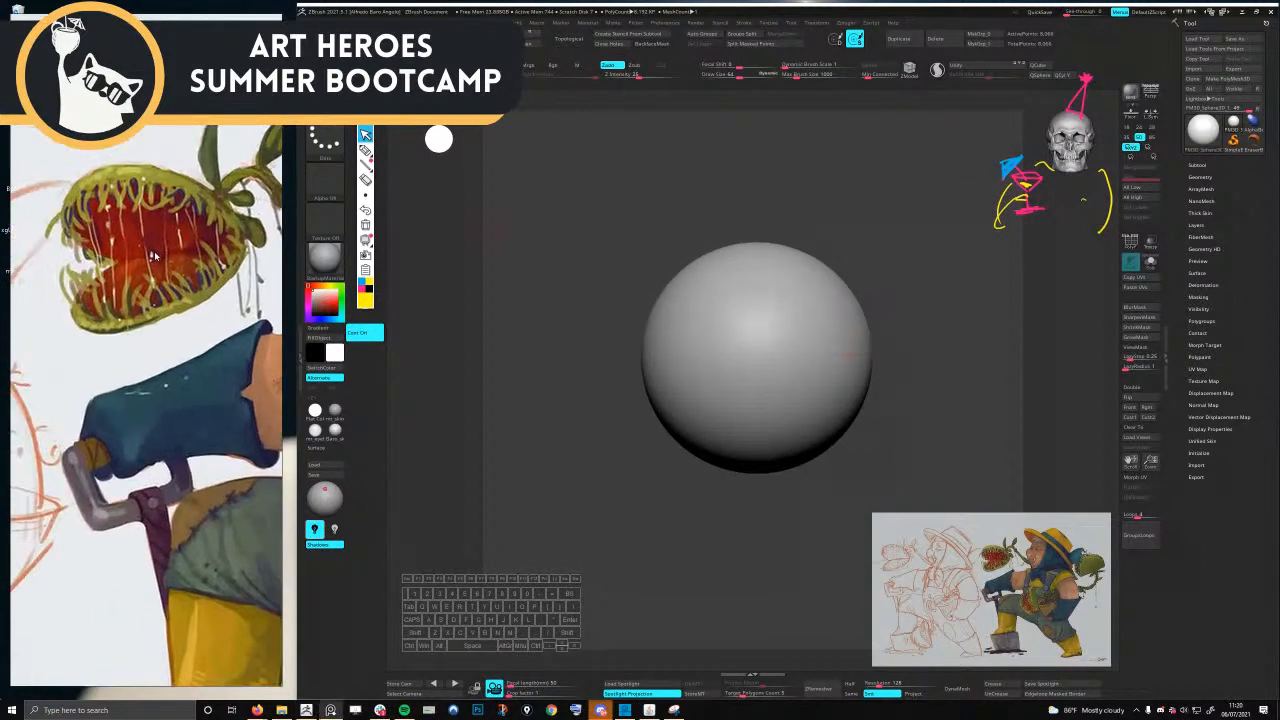
scroll(155, 233, "down", 8)
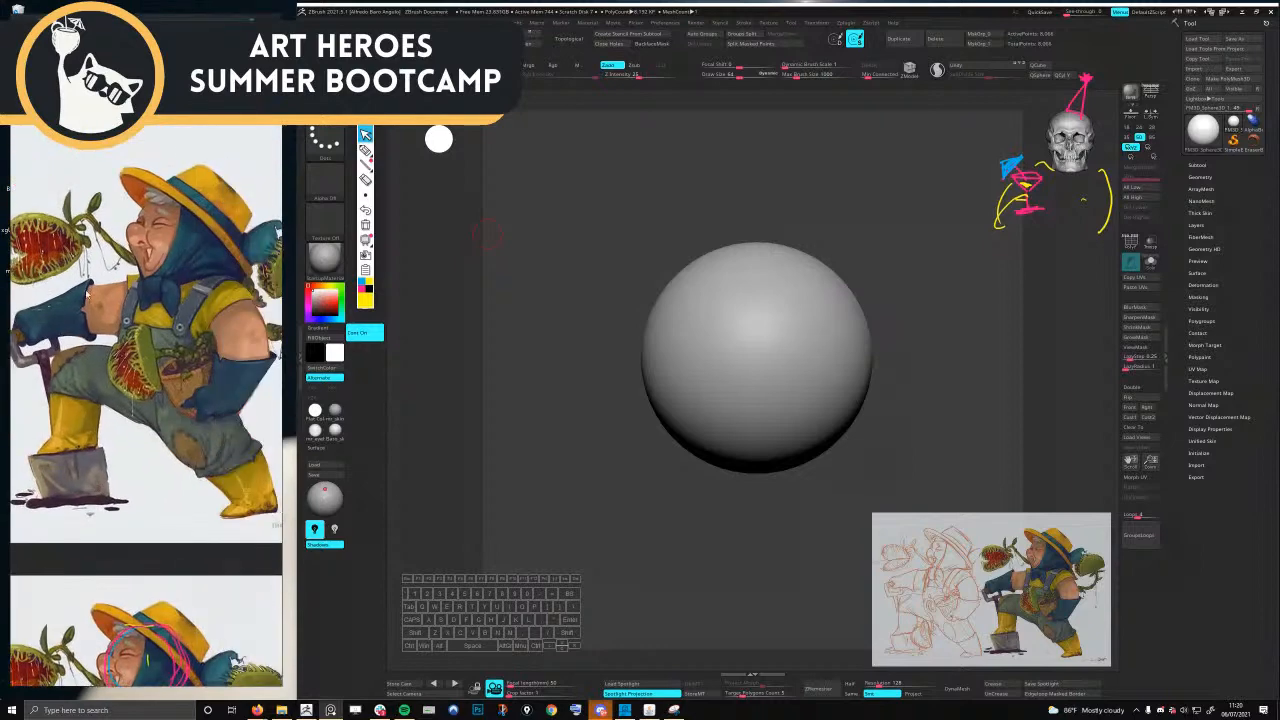
scroll(122, 306, "up", 3)
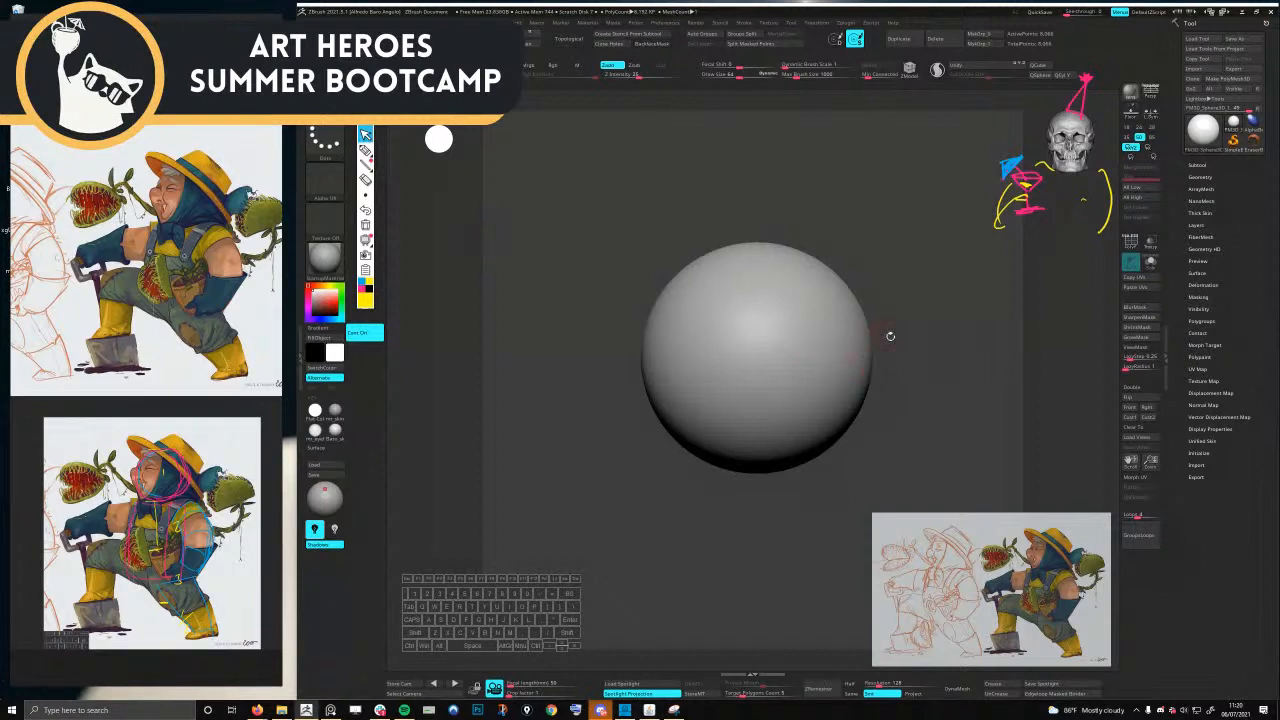
right_click_drag(766, 389, 771, 346, "alt")
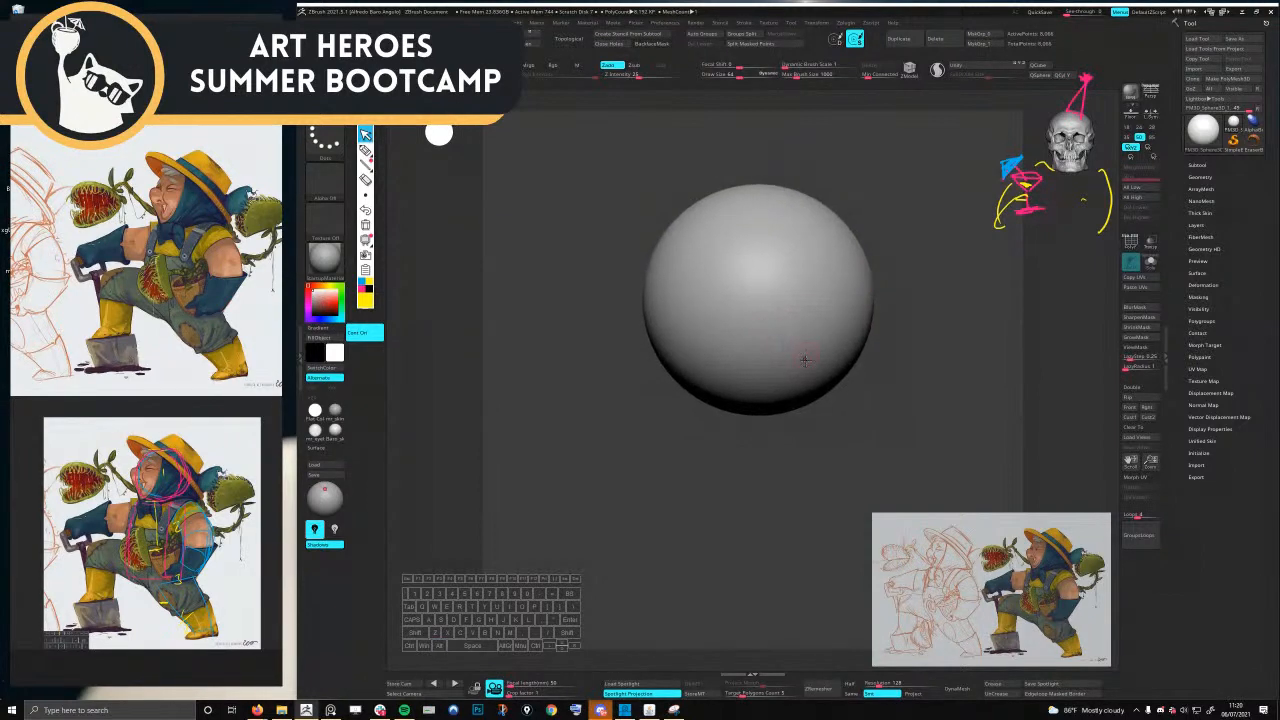
- Show the subtool list, duplicate the sphere as a second subtool, and activate the Move gizmo on the copy
left_click(1196, 164)
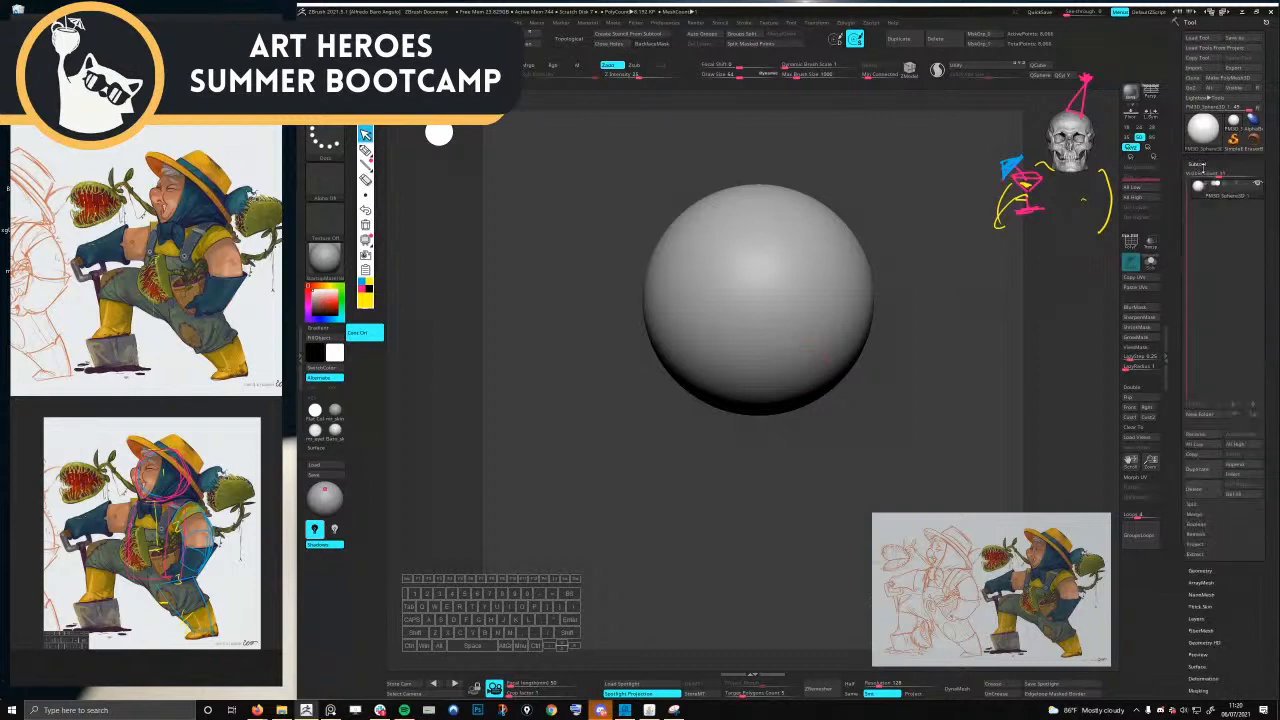
left_click(1192, 165)
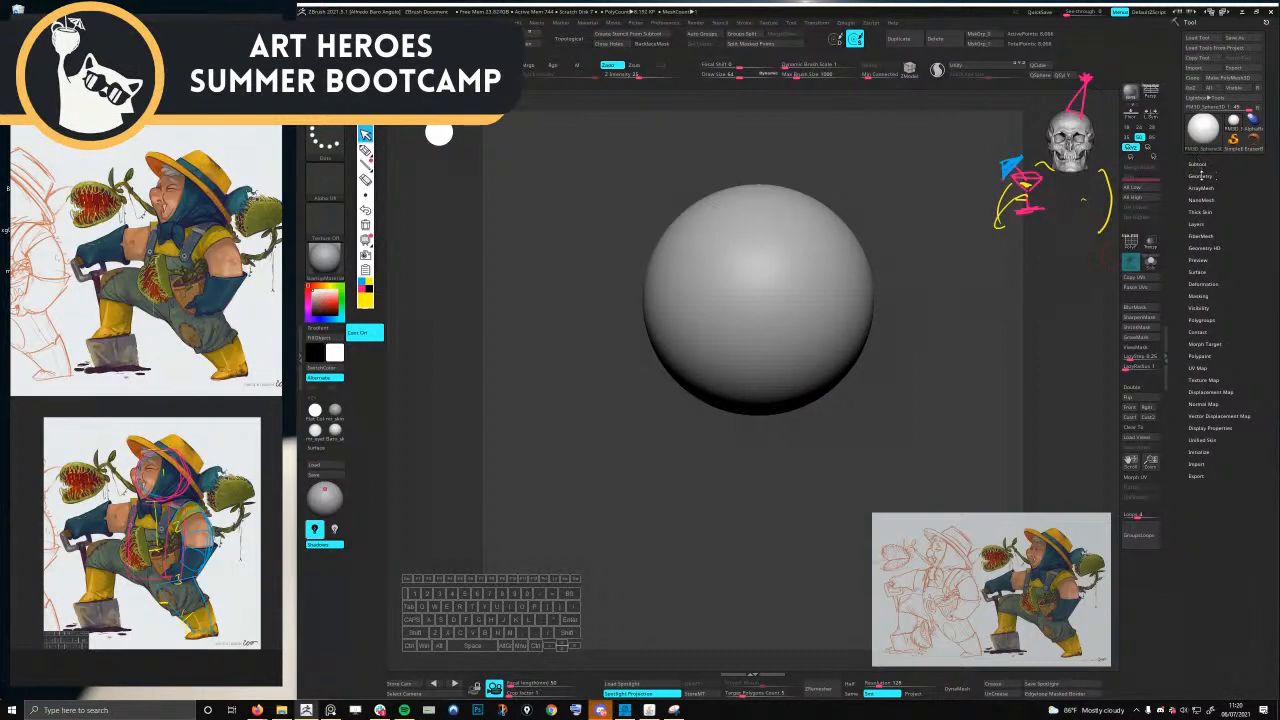
left_click(1198, 164)
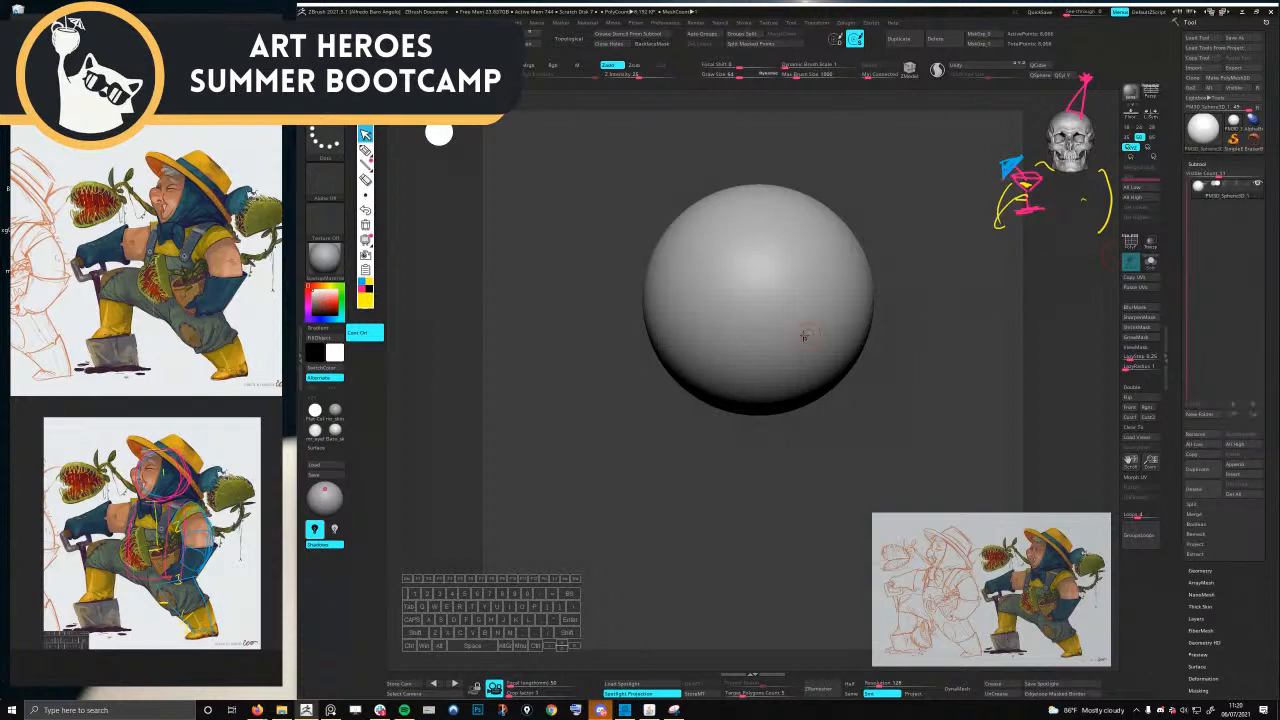
right_click_drag(827, 334, 799, 306, "alt")
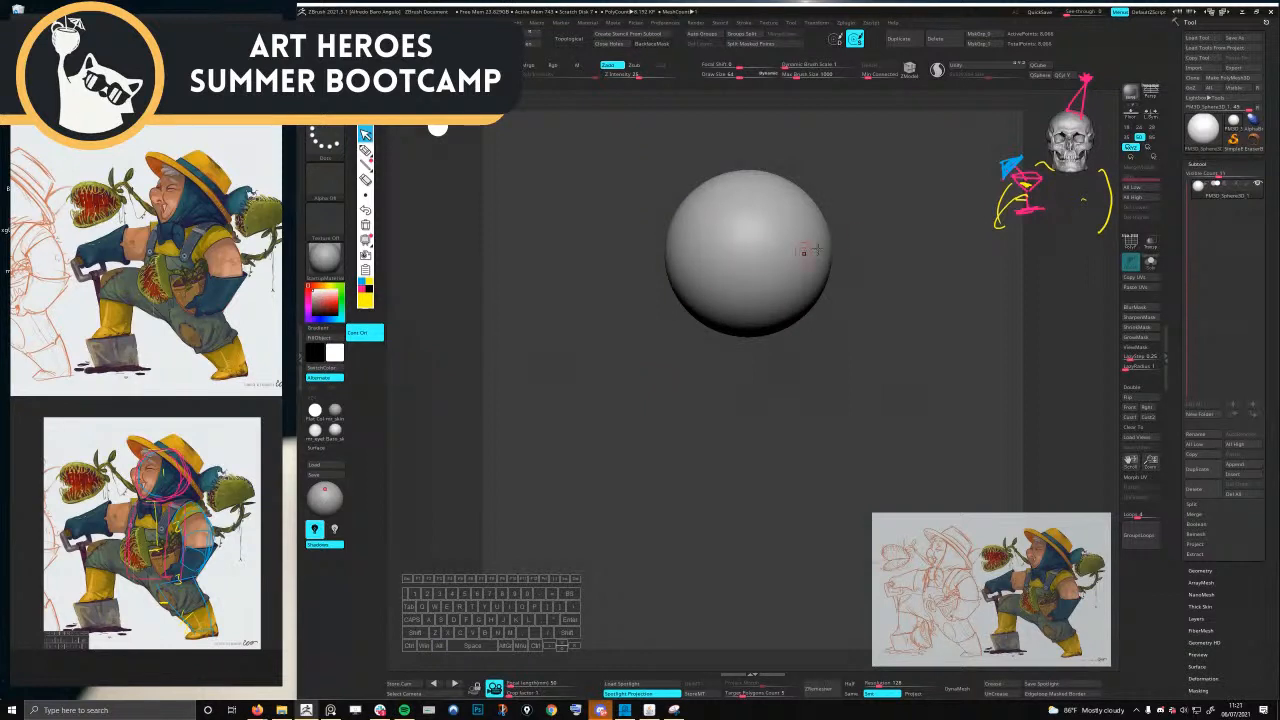
mouse_move(754, 260)
right_mouse_down("alt")
mouse_move(812, 257)
mouse_move(750, 264)
right_mouse_up("alt")
left_click(900, 40)
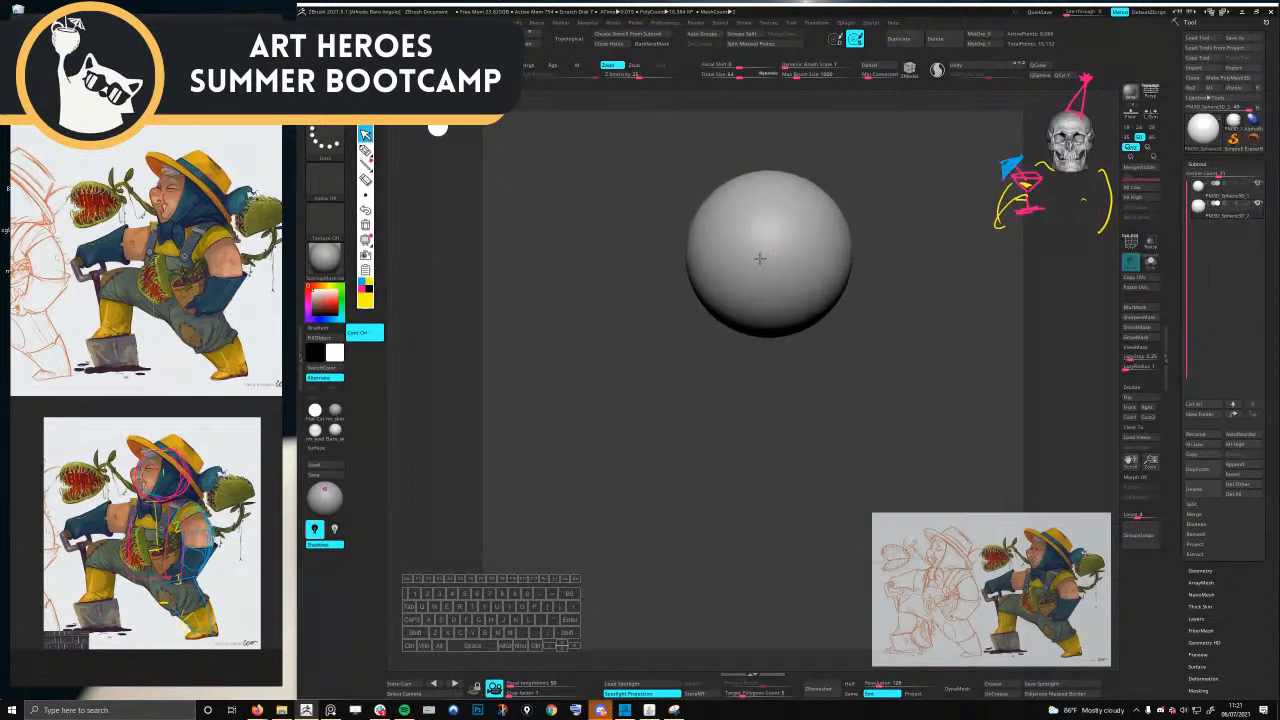
key("w")
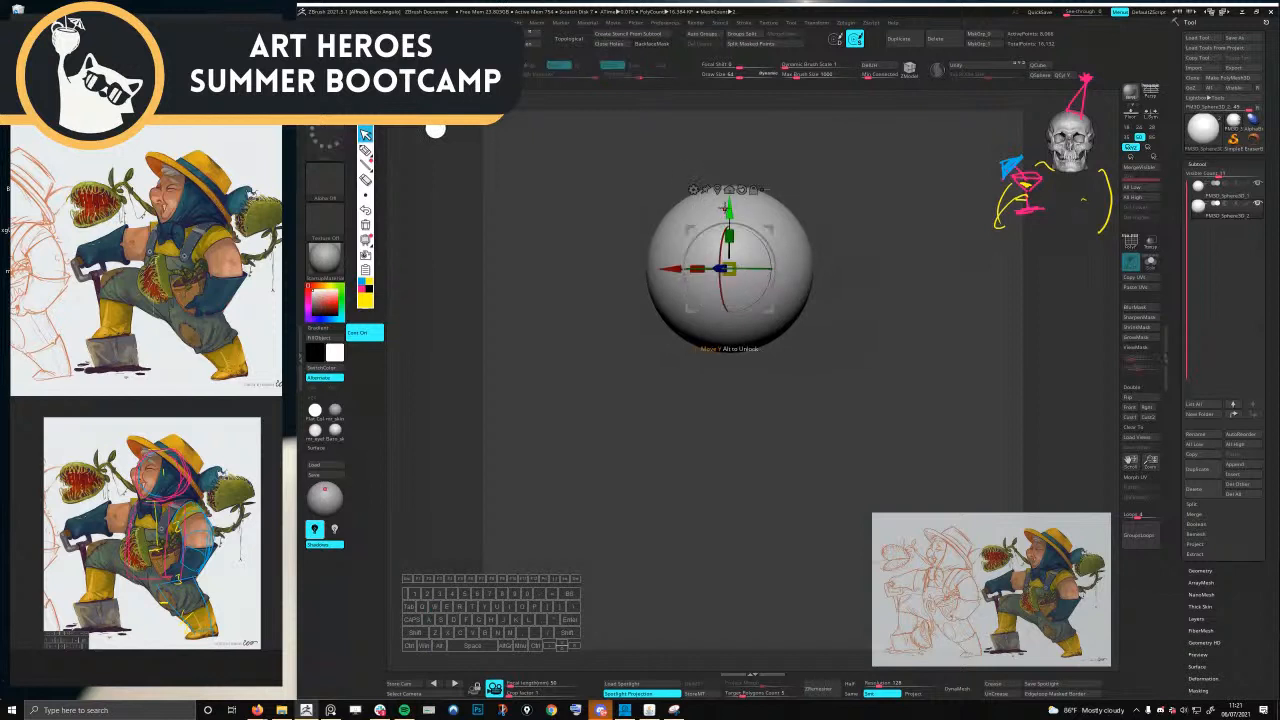
- Try to stack two copies straight below the duplicated sphere, moving the gizmo down before the second copy, and undo them
left_click_drag(726, 208, 728, 372, "ctrl")
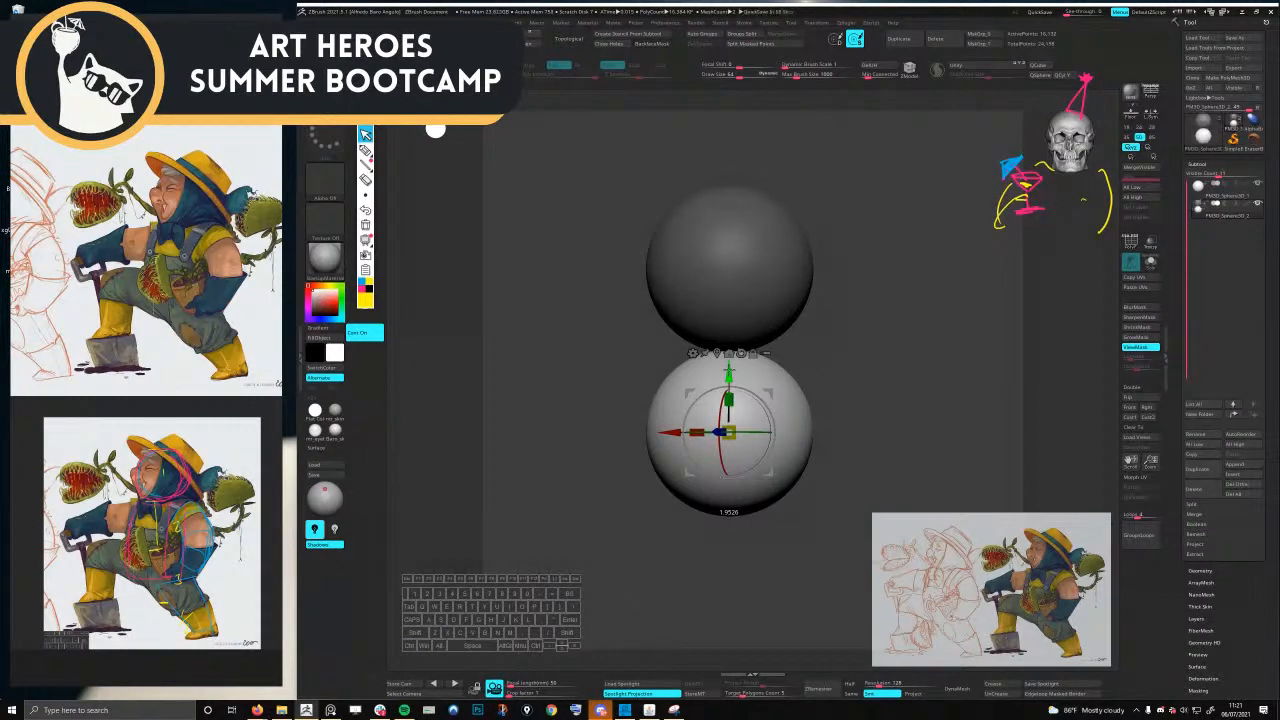
left_click_drag(728, 432, 728, 512, "alt")
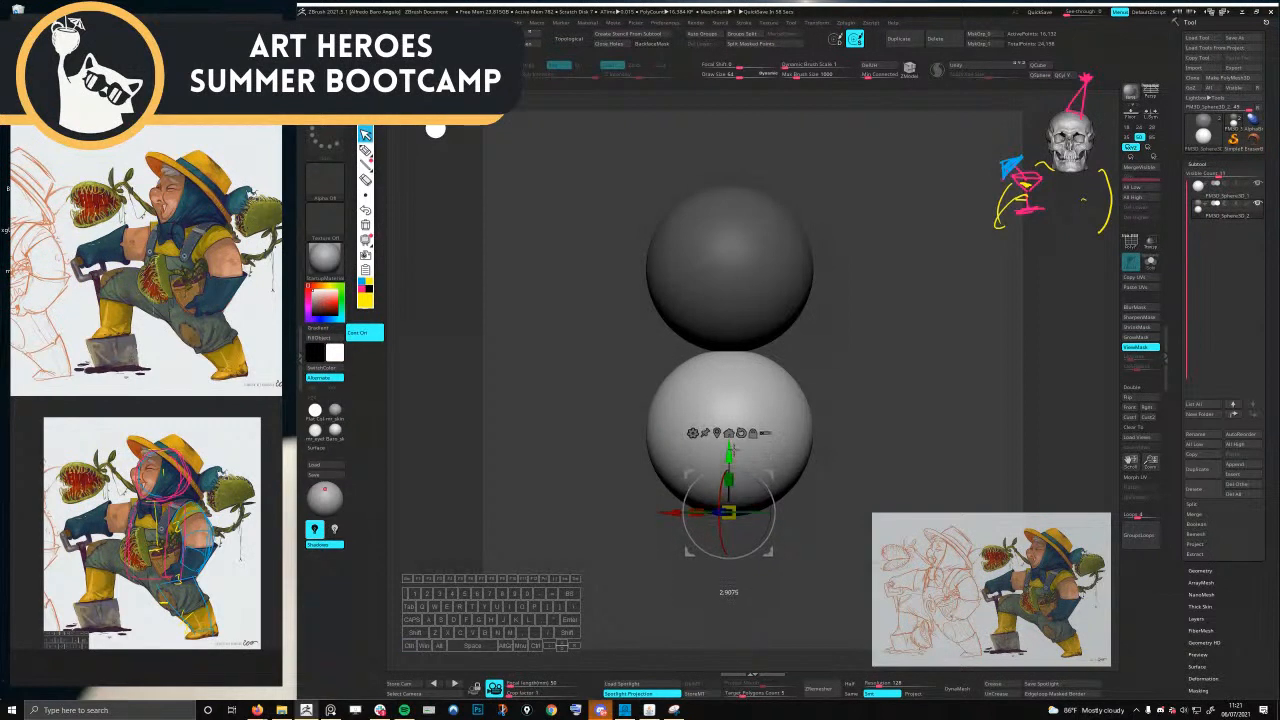
left_click_drag(731, 452, 740, 658, "ctrl")
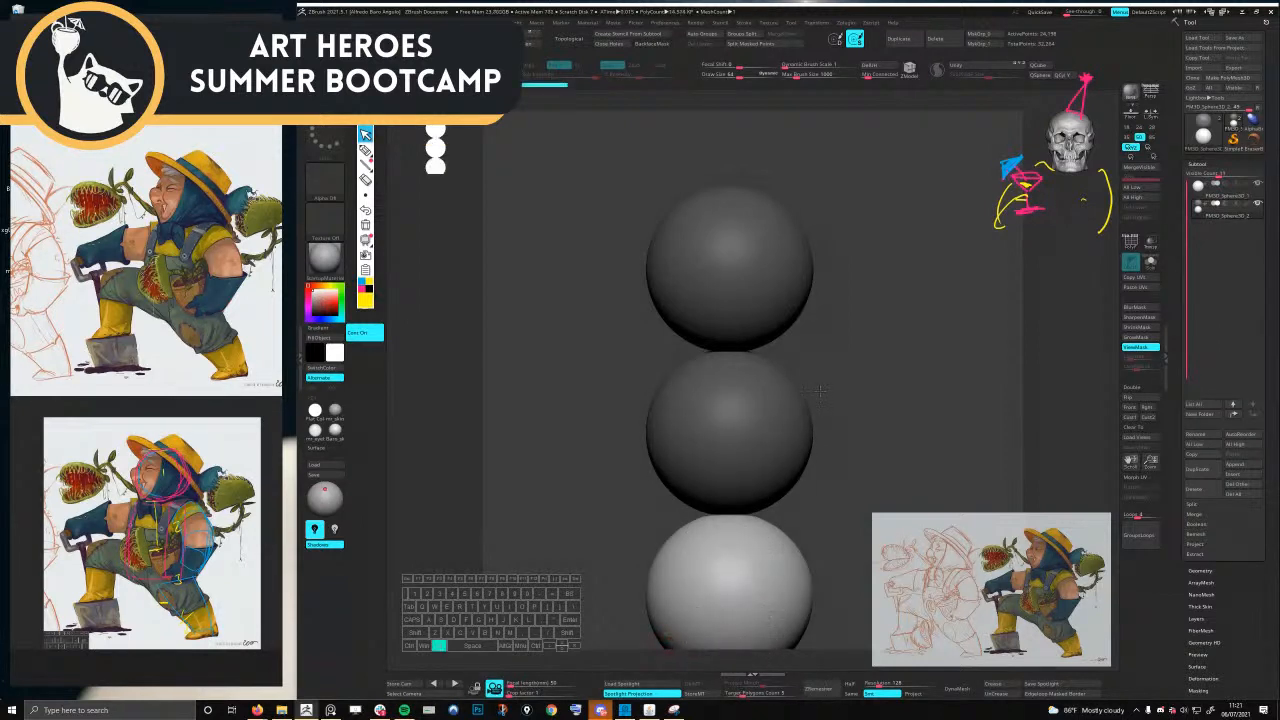
left_click_drag(824, 560, 806, 324, "alt")
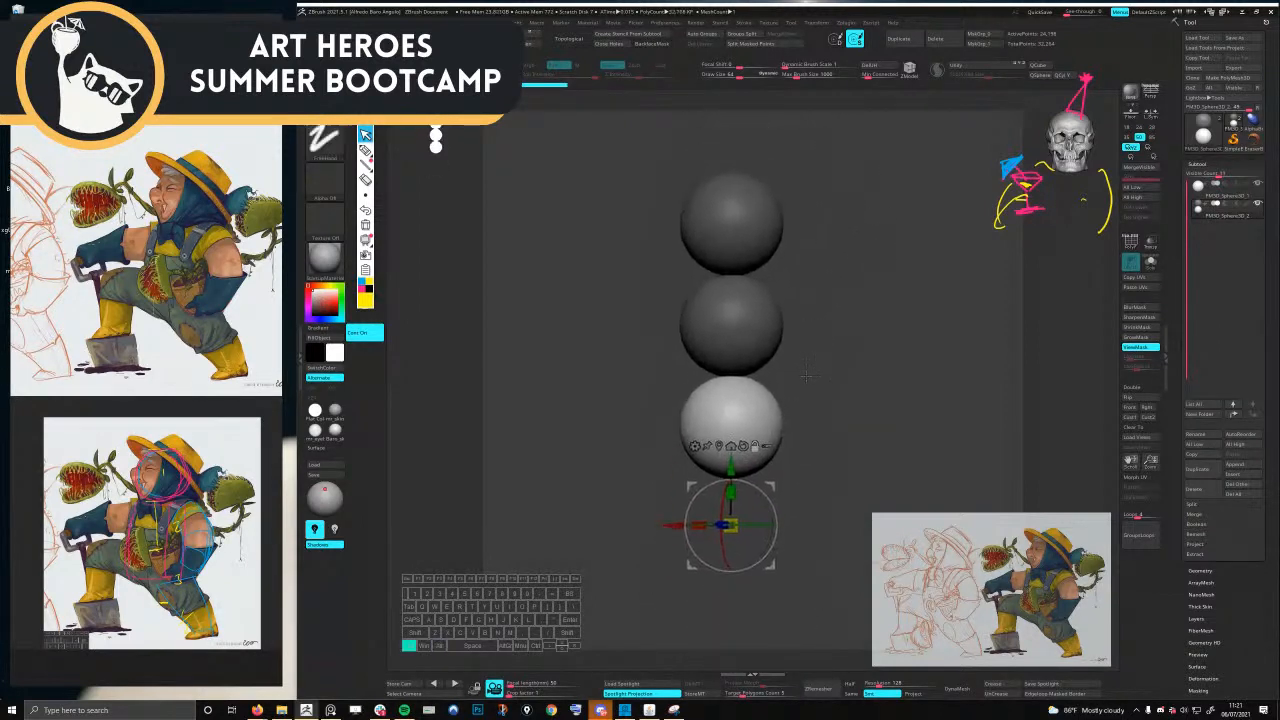
key("ctrl+z")
- Copy the sphere straight down repeatedly into a touching vertical column of four, and return to Draw mode with the mask cleared
left_click_drag(731, 166, 731, 267, "ctrl")
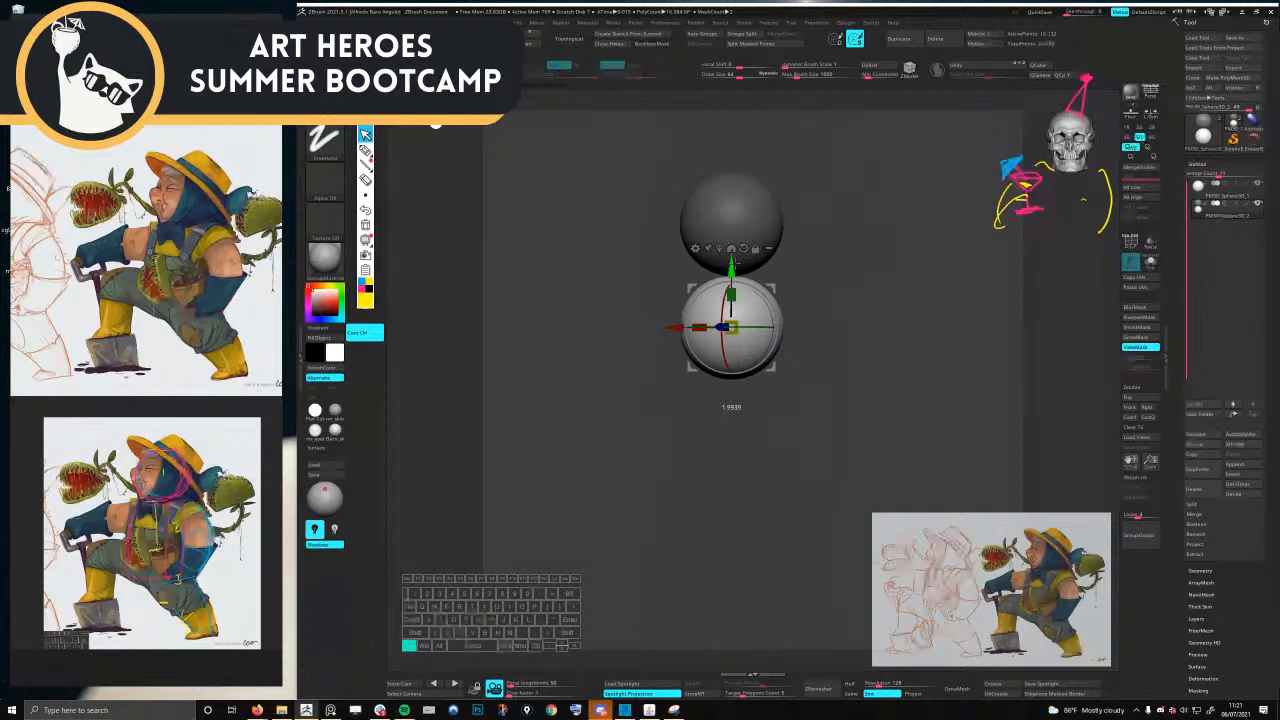
left_click_drag(734, 261, 738, 477, "ctrl")
key("q")
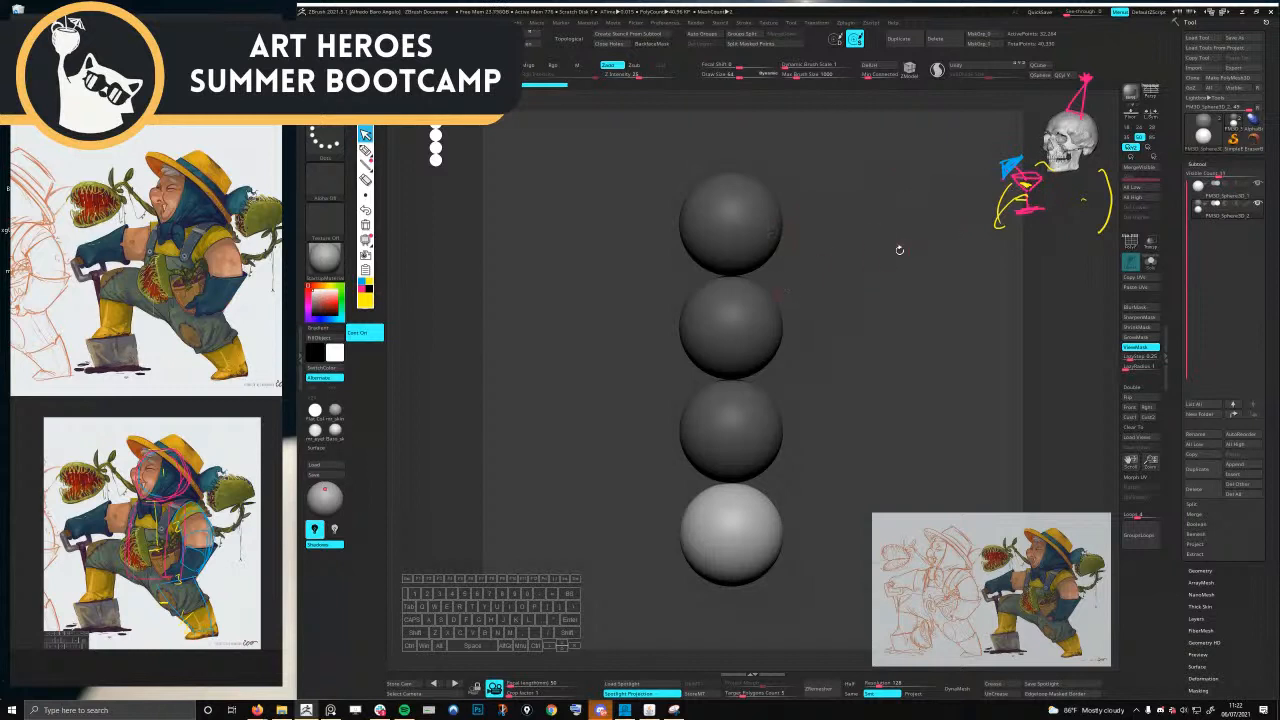
left_click_drag(805, 270, 803, 298, "shift")
left_click_drag(803, 298, 880, 304, "alt")
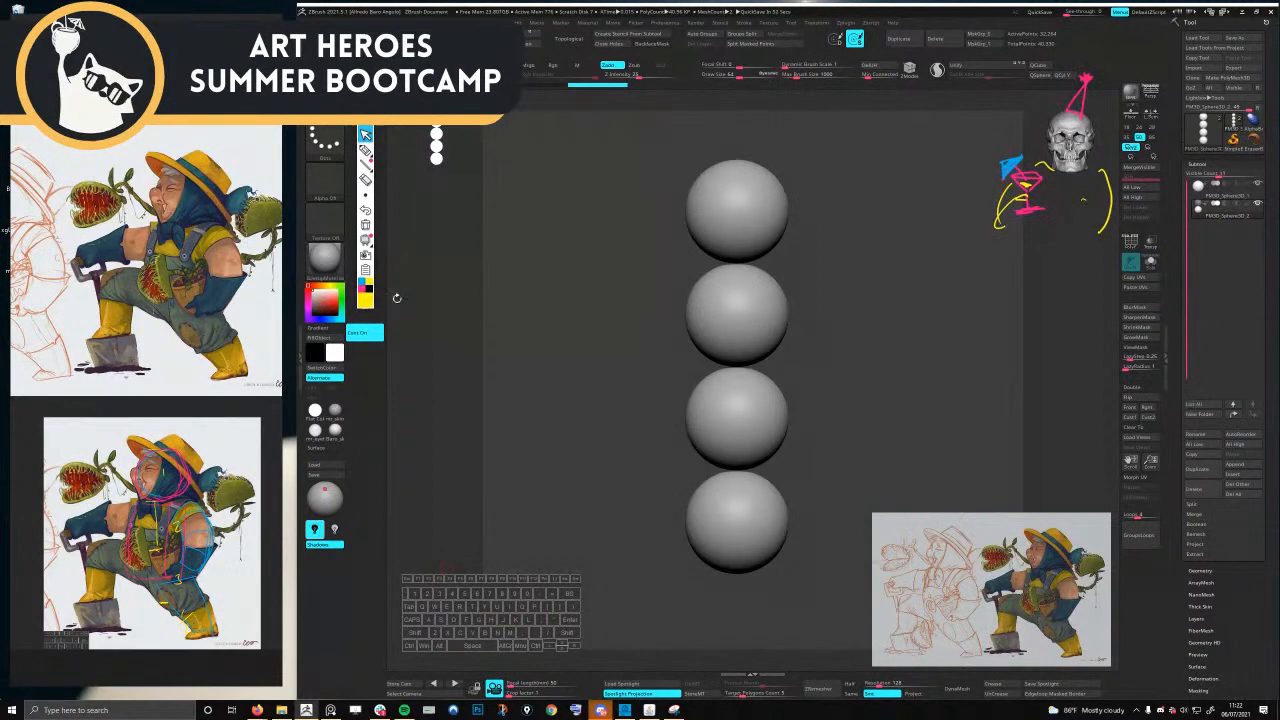
- Maximize the reference window and frame the annotated gardener concept in its centre
left_click(166, 380)
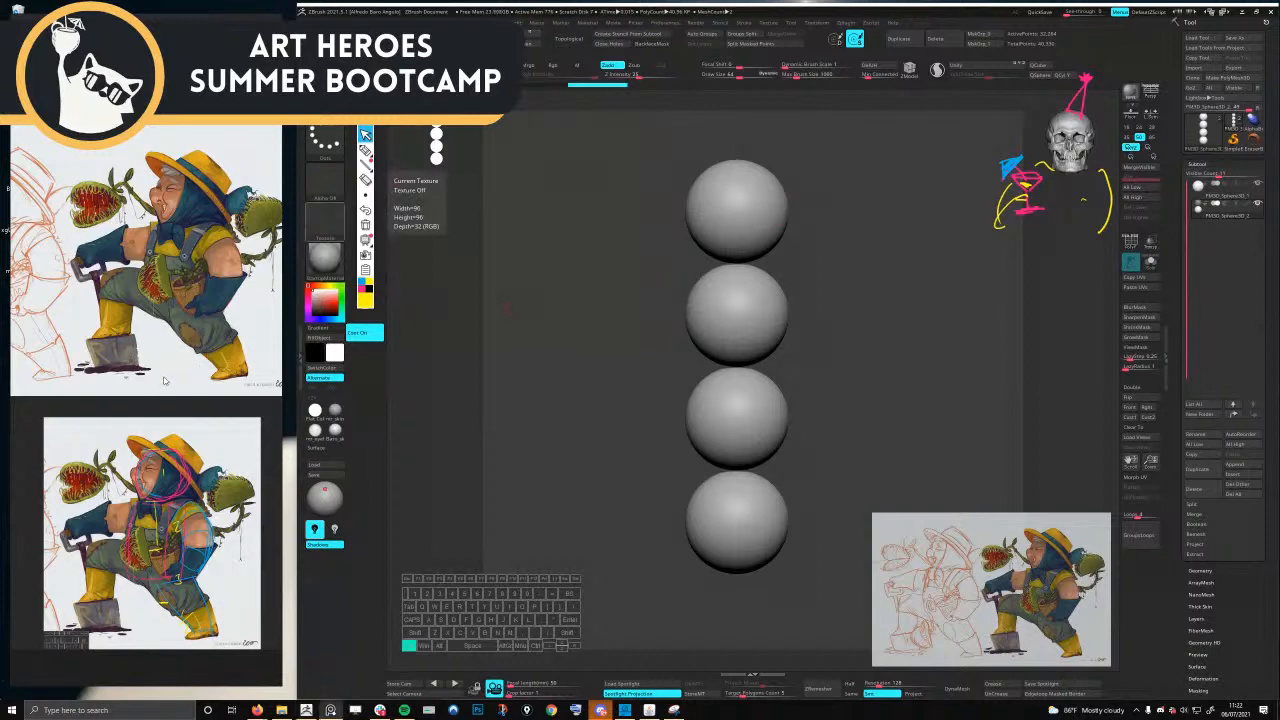
key("ctrl+f")
middle_click_drag(249, 652, 804, 604)
scroll(804, 604, "up", 3)
scroll(731, 362, "up", 2)
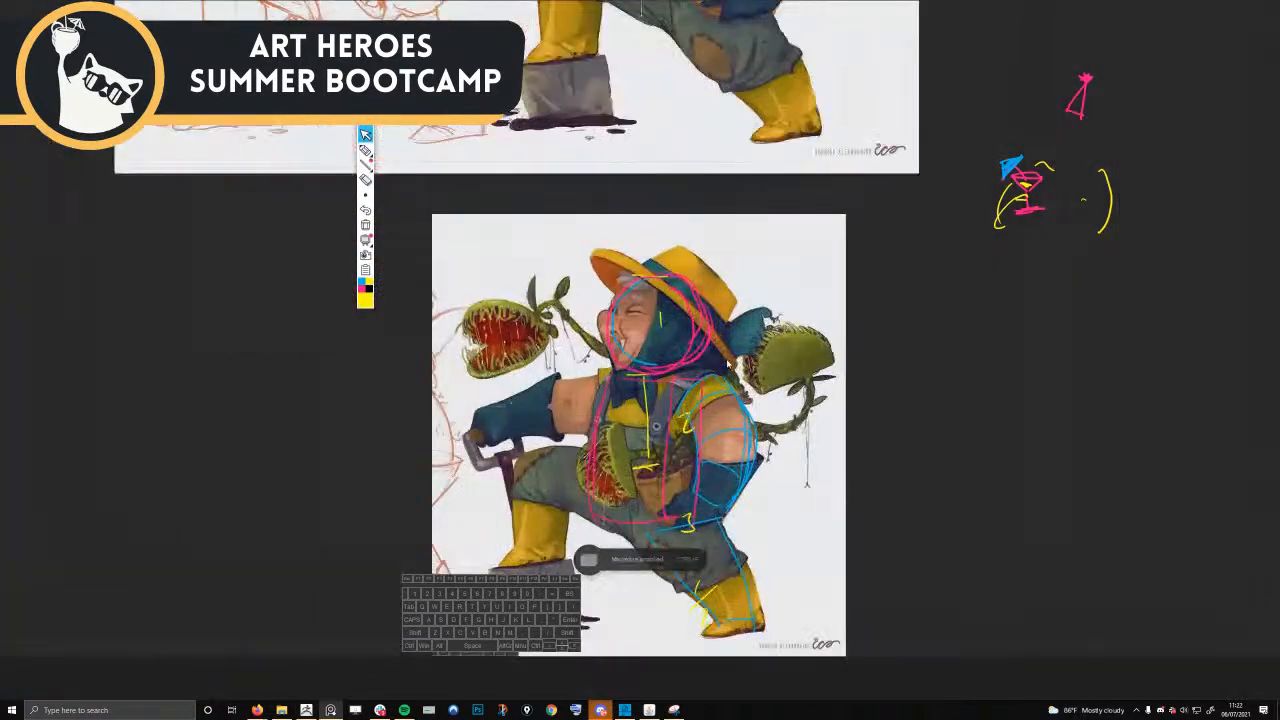
middle_click_drag(727, 365, 783, 273)
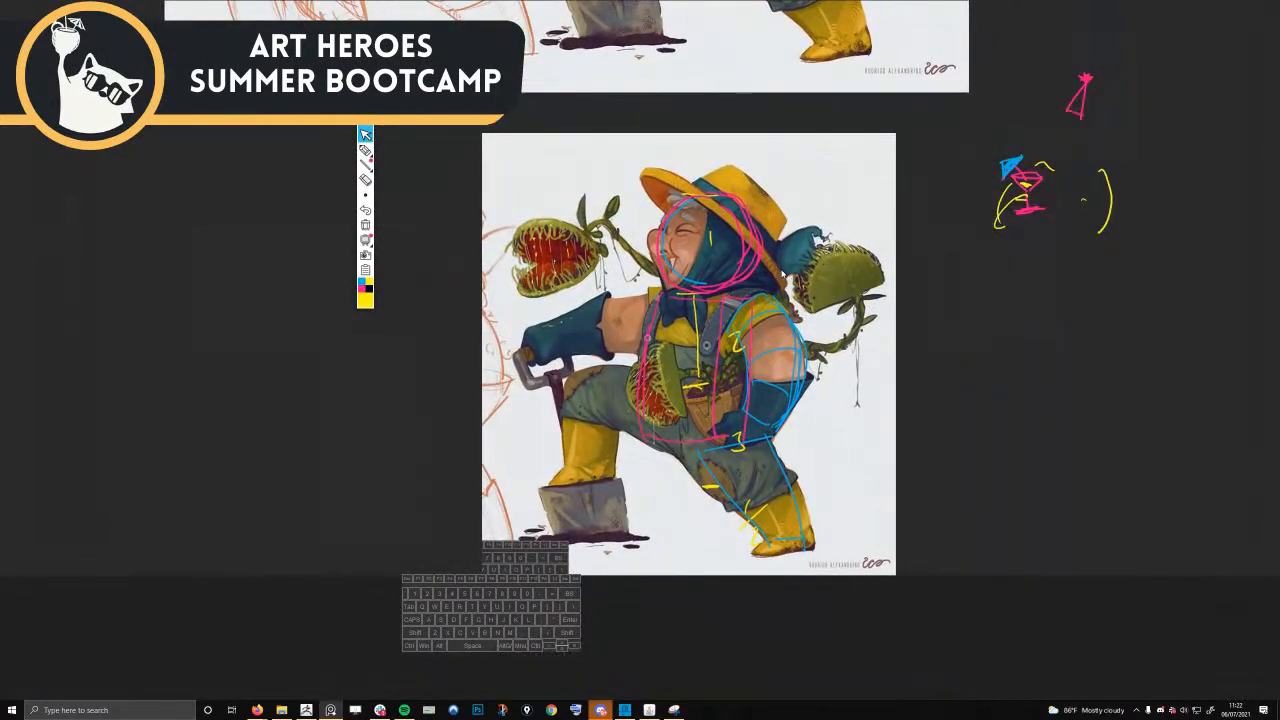
- Draw yellow and pink measuring lines from the hip to the planted foot, plus vertical ones down from hip and knee to the ground
left_click(364, 150)
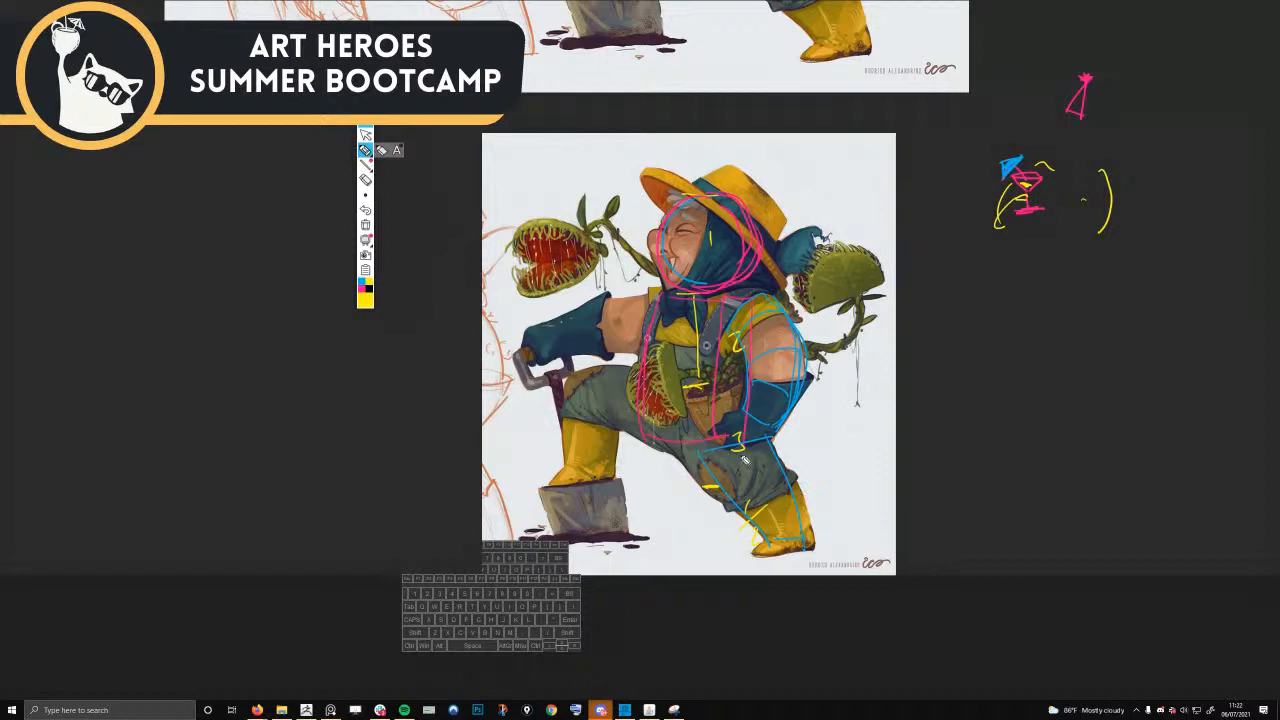
left_click_drag(742, 450, 800, 555)
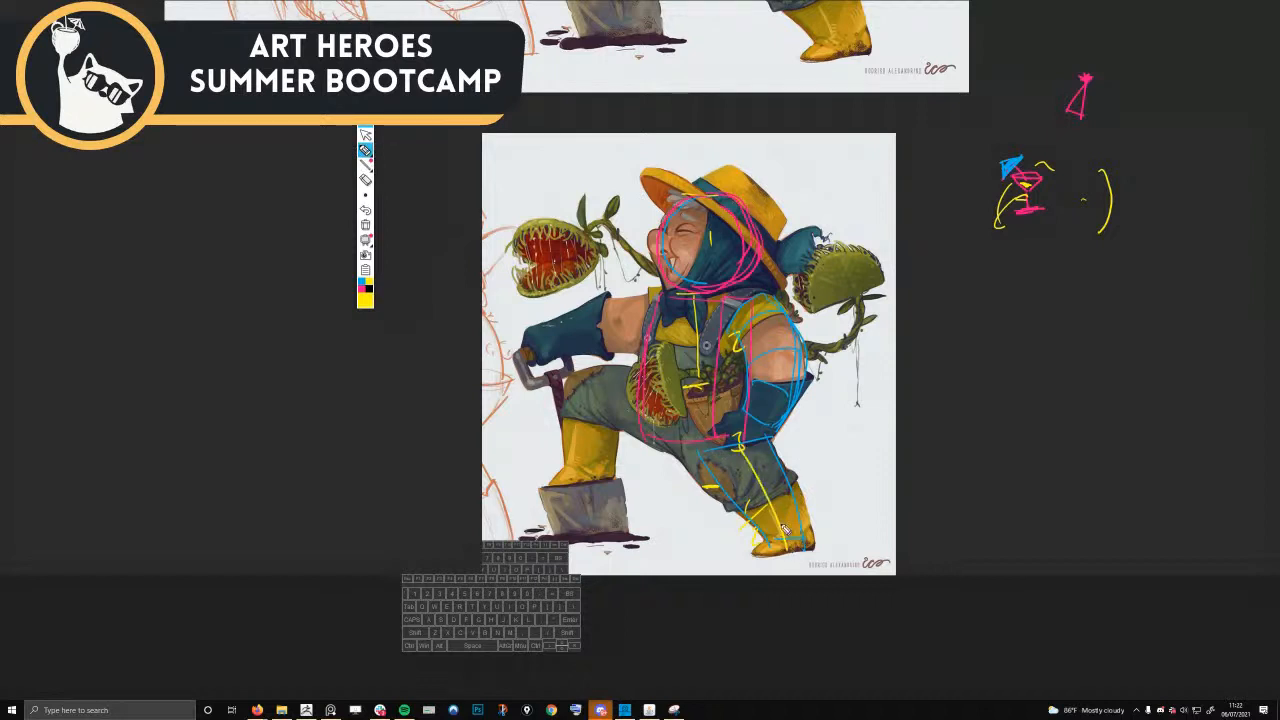
left_click(365, 295)
left_click_drag(742, 448, 798, 553)
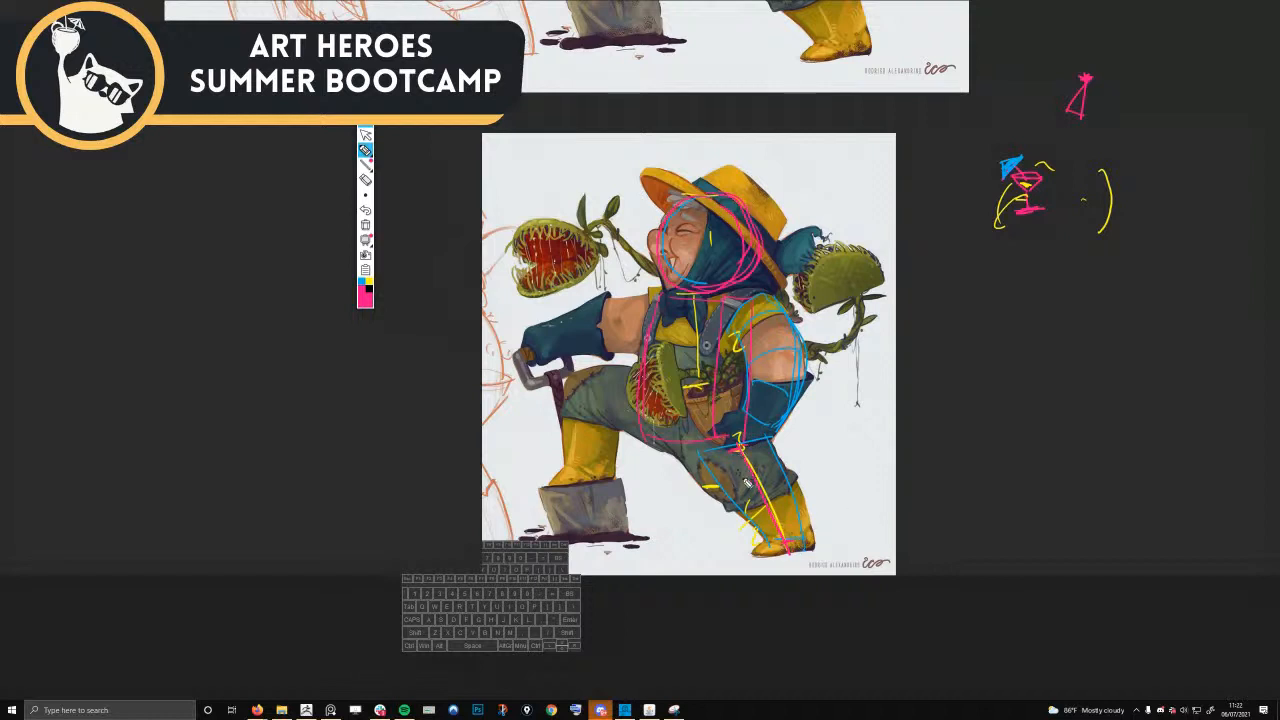
mouse_move(742, 450)
left_mouse_down()
mouse_move(743, 575)
mouse_move(753, 553)
left_mouse_up()
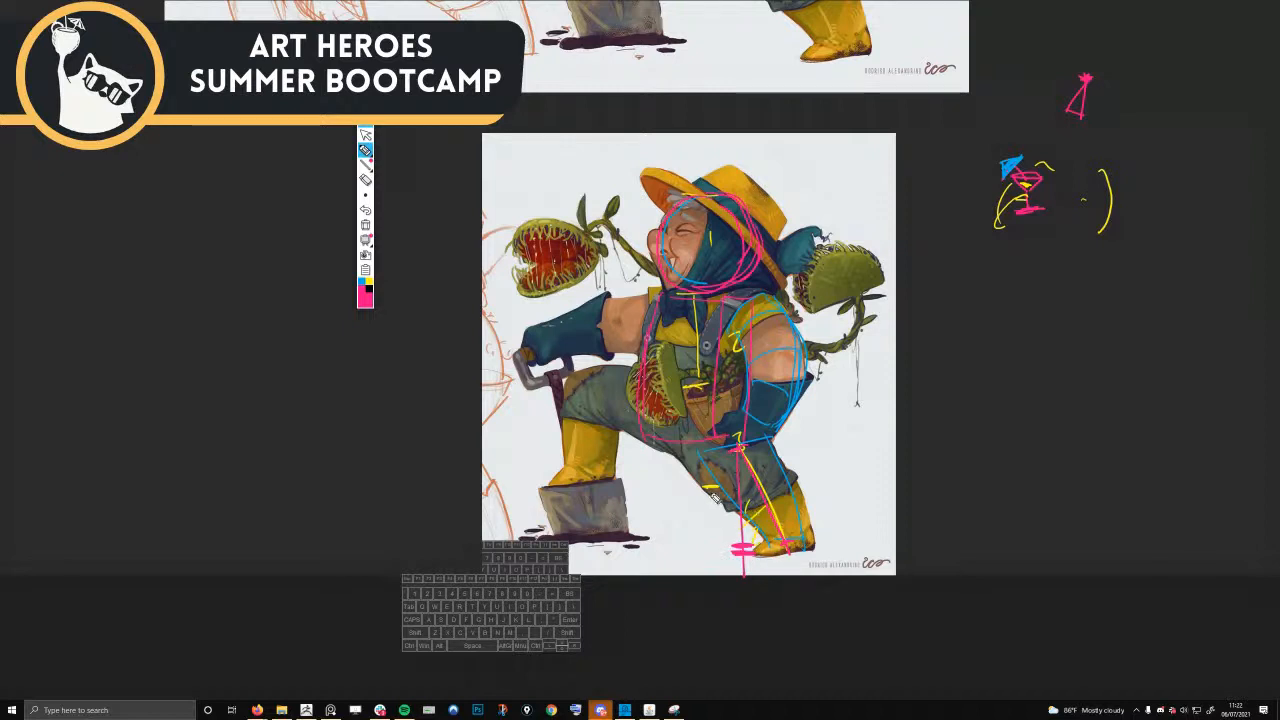
left_click_drag(712, 498, 722, 546)
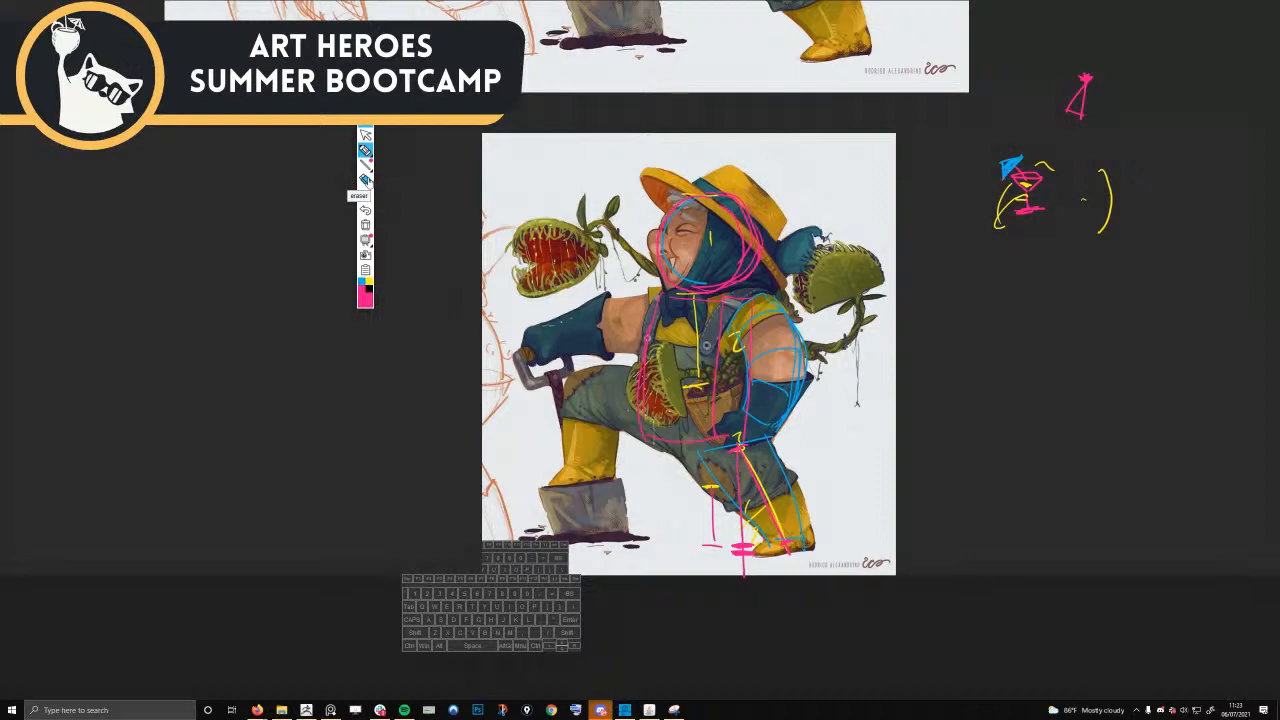
- Clear all annotations, undo the clearing, and erase only the measuring lines drawn over the planted leg
left_click(366, 226)
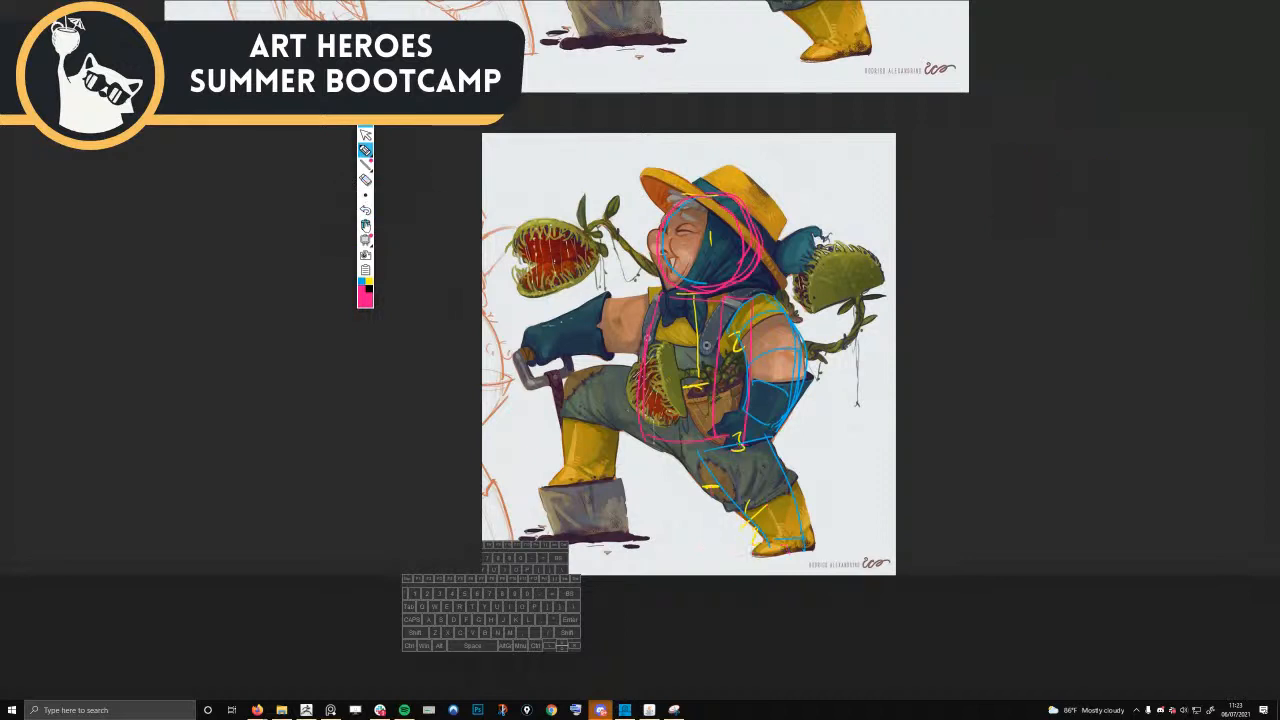
left_click(366, 210)
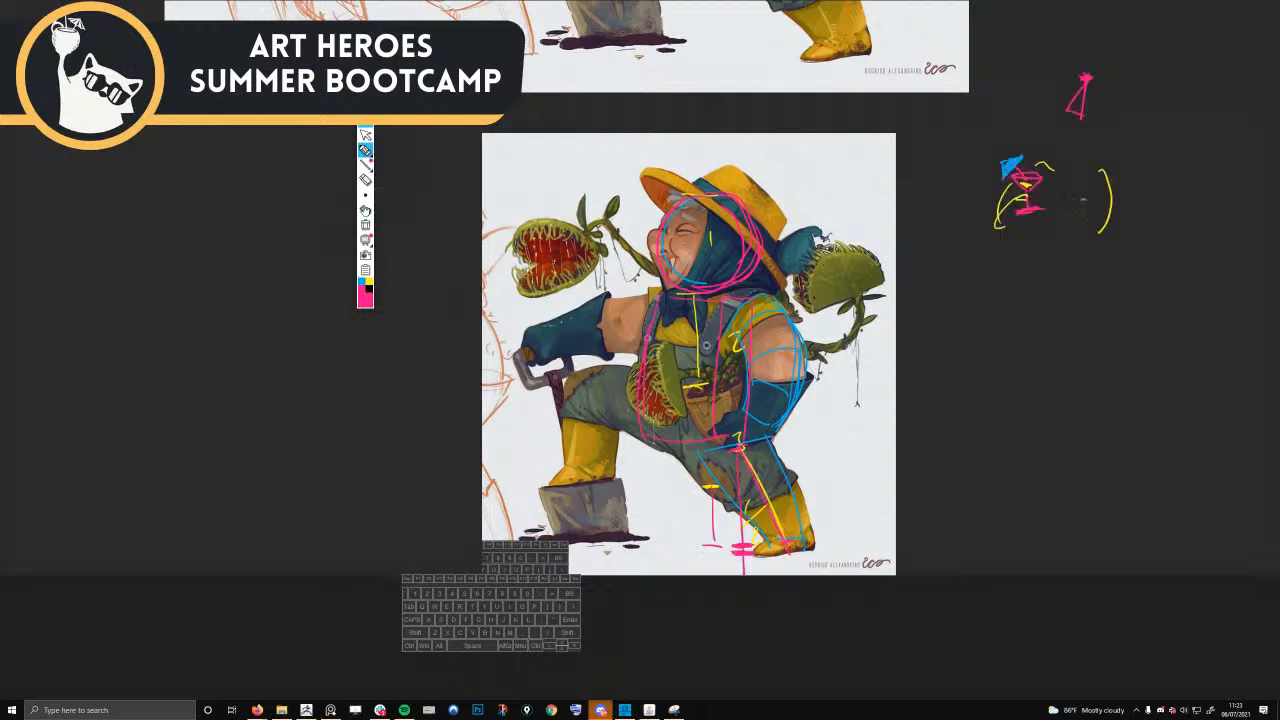
left_click(366, 179)
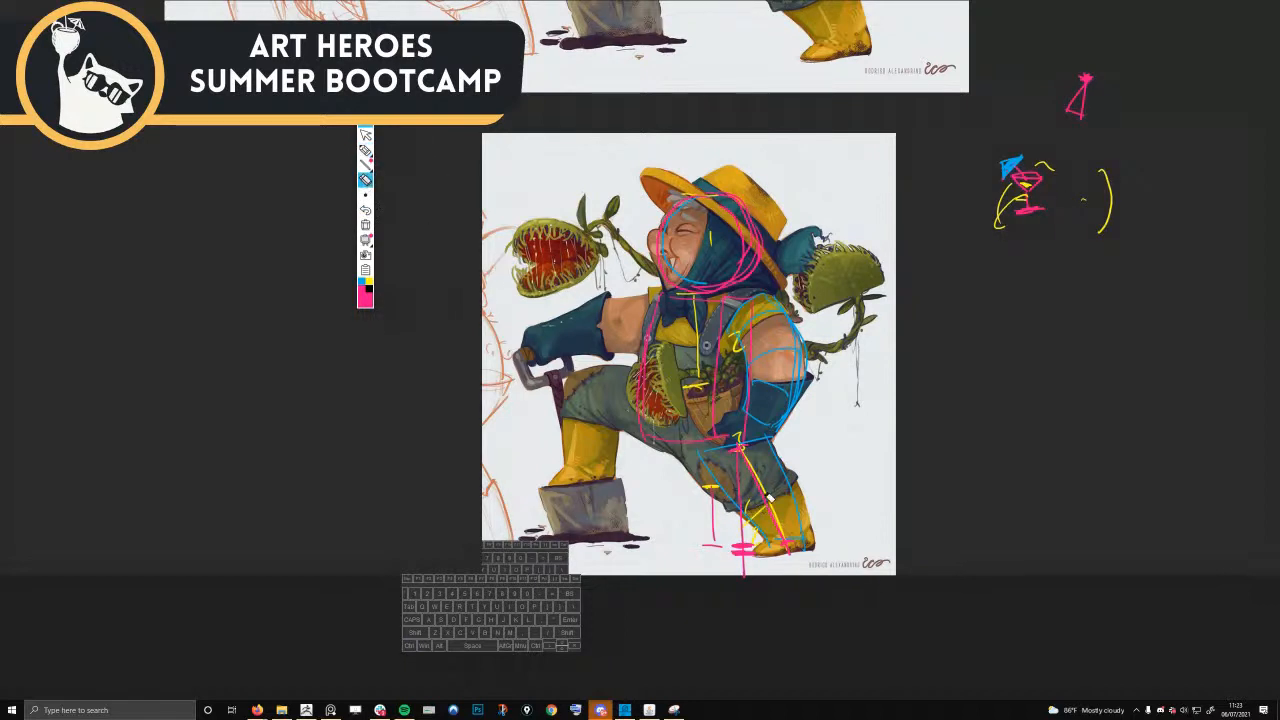
mouse_move(748, 510)
left_mouse_down()
mouse_move(781, 483)
mouse_move(740, 548)
mouse_move(712, 552)
left_mouse_up()
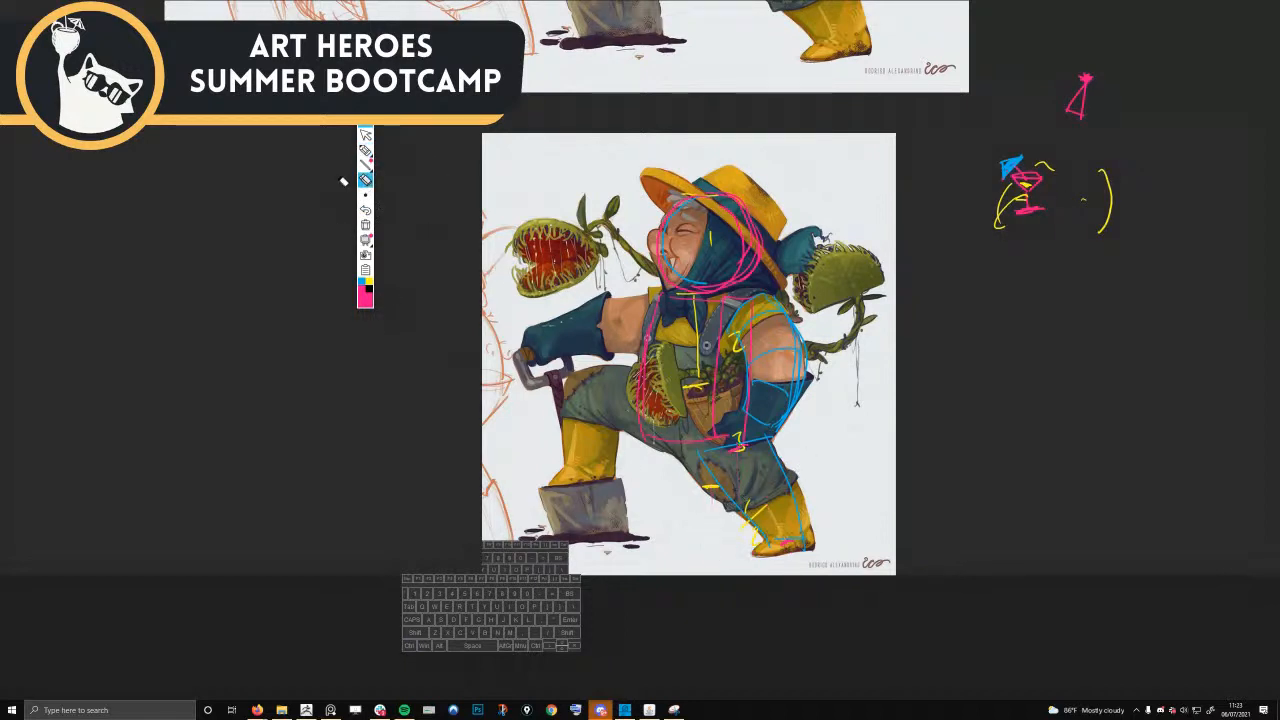
- Restore the reference window to its smaller size beside ZBrush and frame both the clean and the annotated gardener concepts in it
left_click(366, 133)
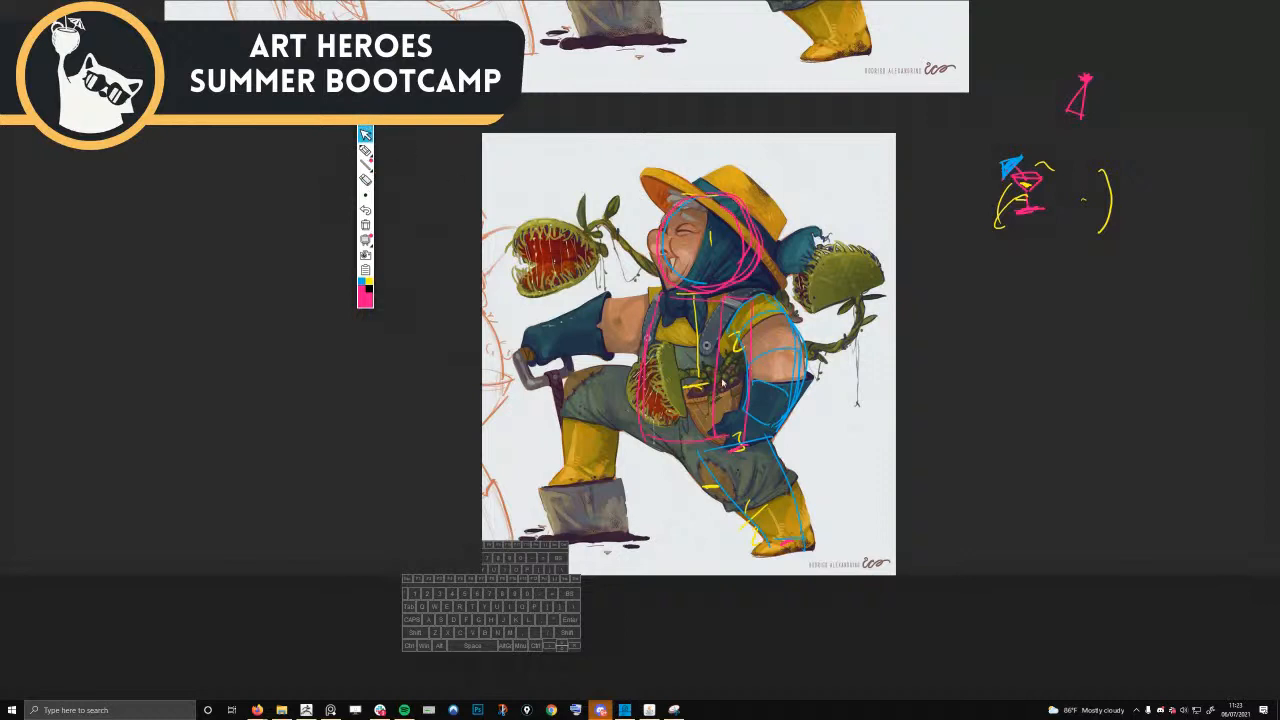
left_click(424, 437)
key("ctrl+f")
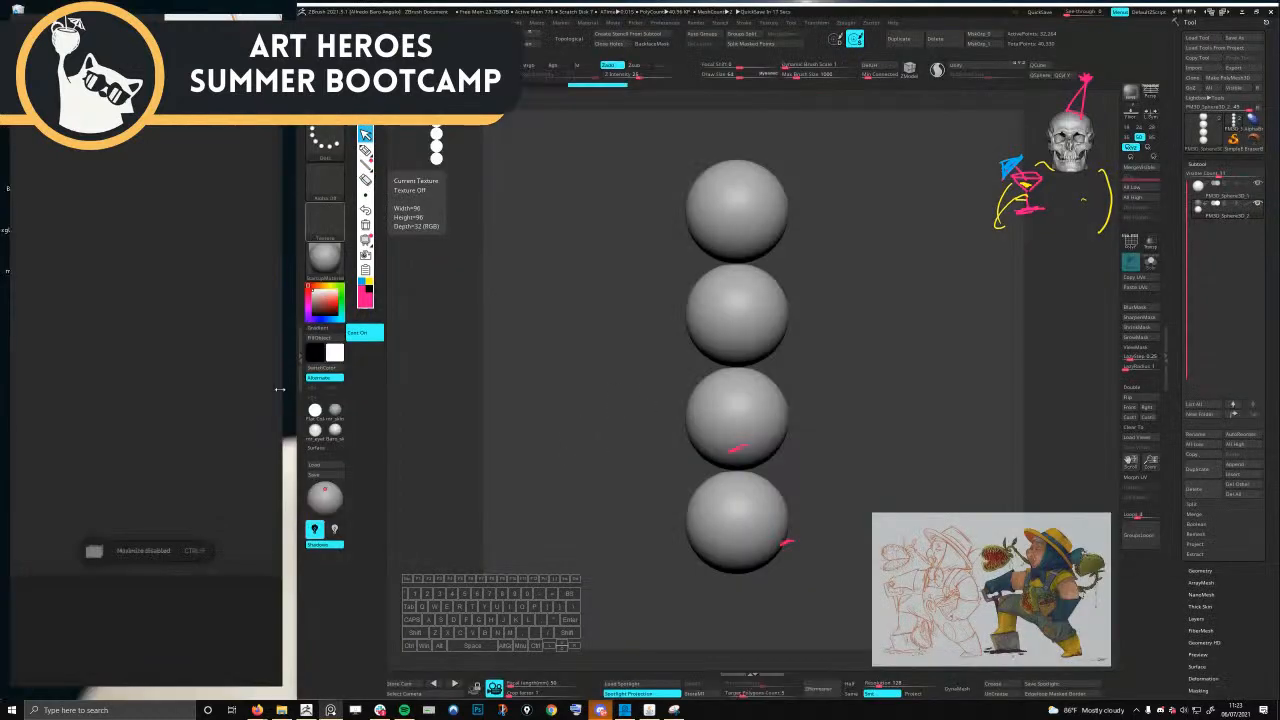
scroll(170, 268, "down", 3)
middle_click_drag(177, 203, 91, 315)
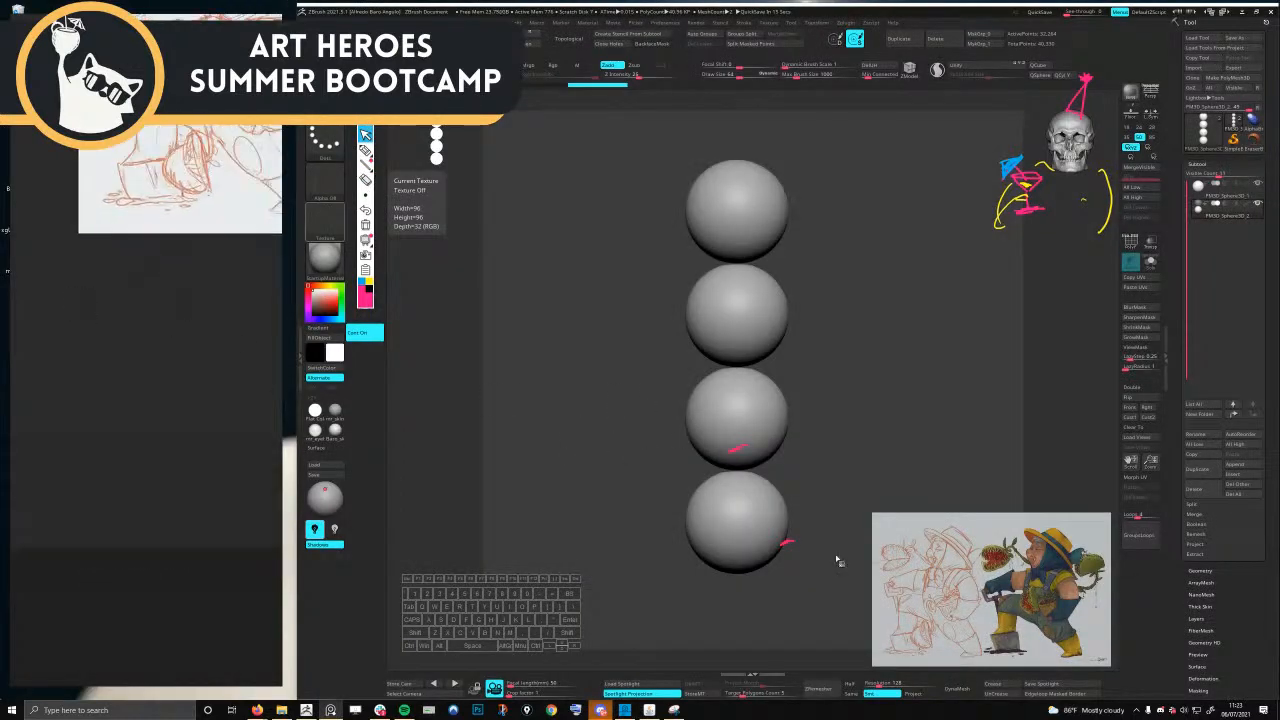
scroll(257, 278, "down", 3)
middle_click_drag(257, 277, 33, 368)
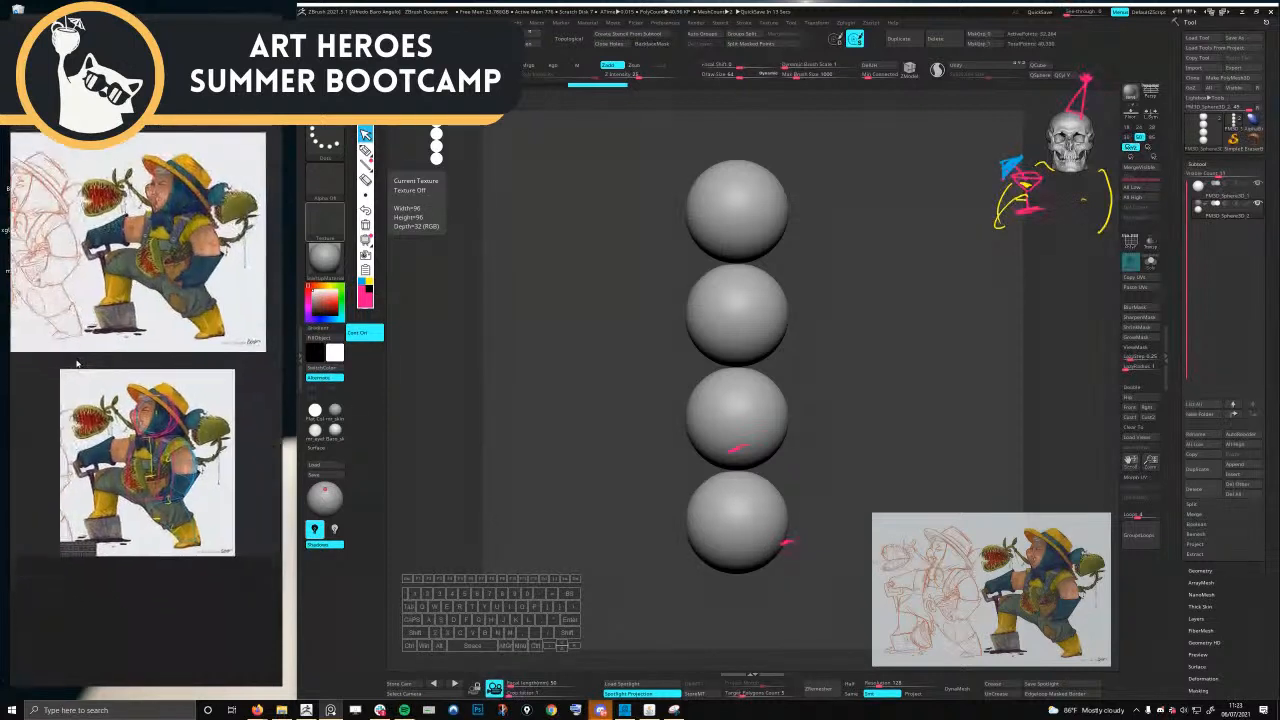
scroll(119, 422, "up", 3)
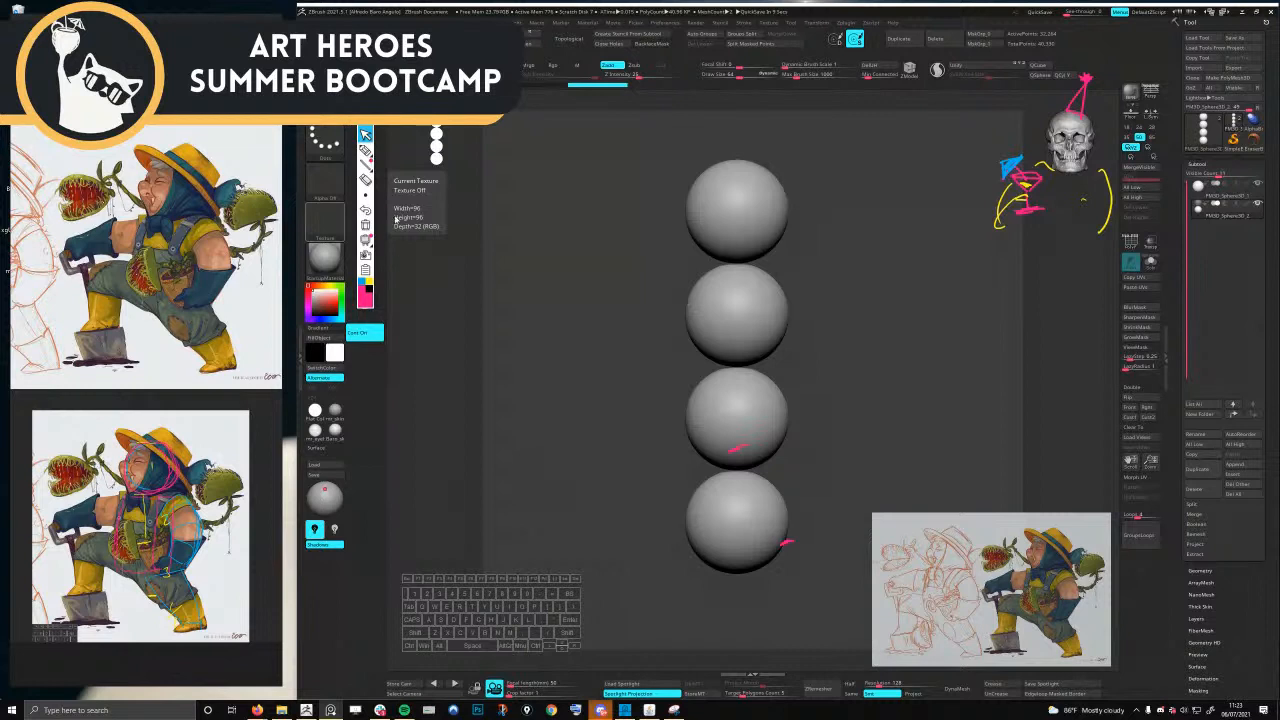
- Erase the leftover pink marks over the lower two spheres and return to pointer mode
left_click(365, 182)
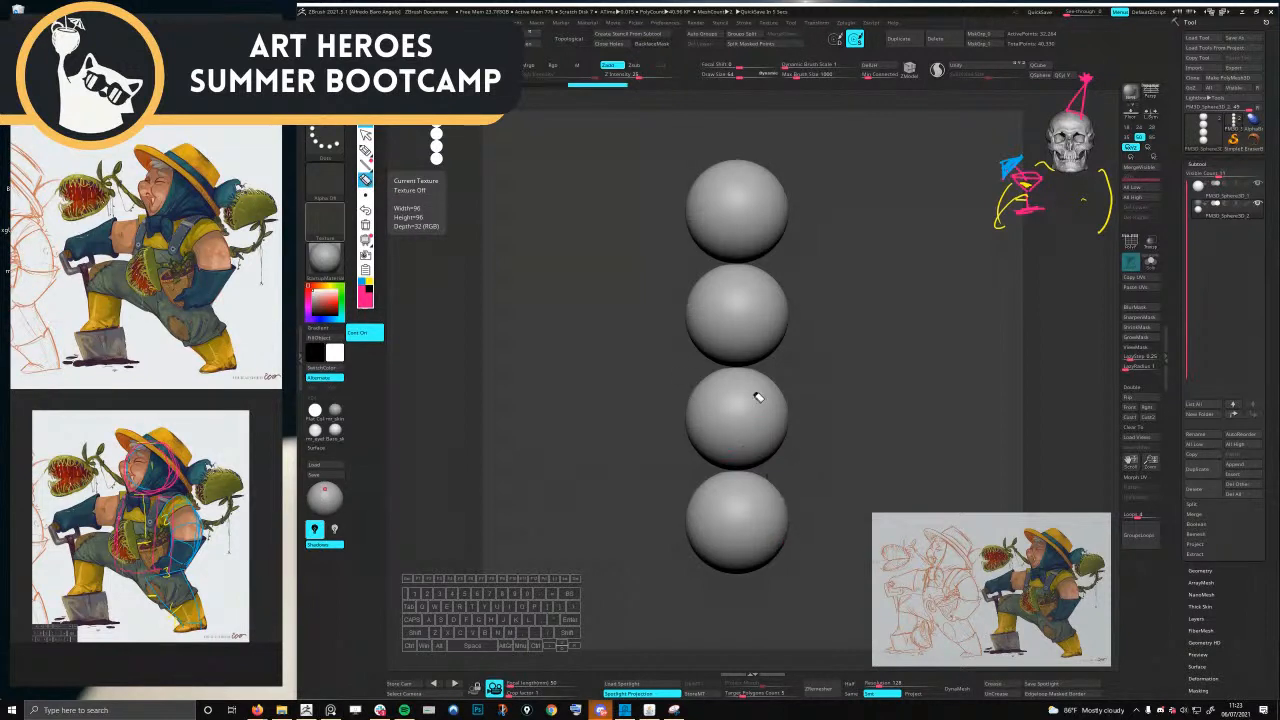
left_click(367, 136)
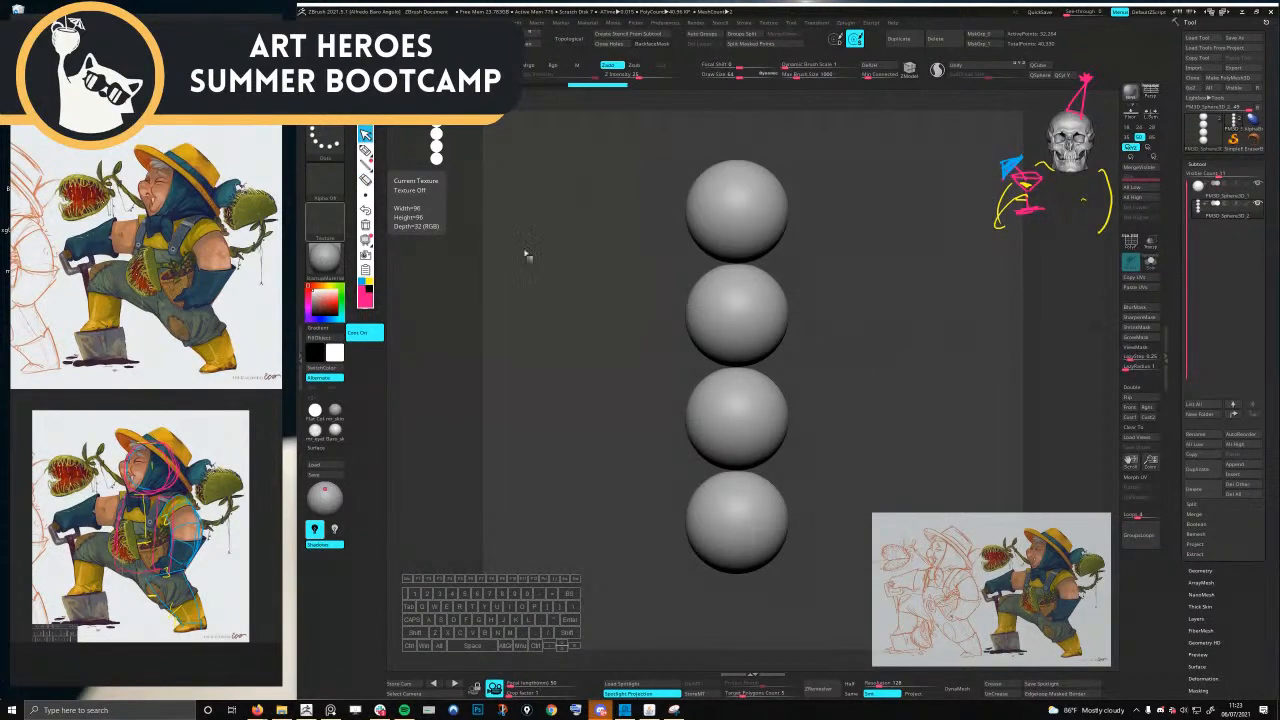
left_click(364, 302)
left_click(364, 302)
- Append a cube as a new subtool to the sphere column and return to Draw mode
left_click(1199, 570)
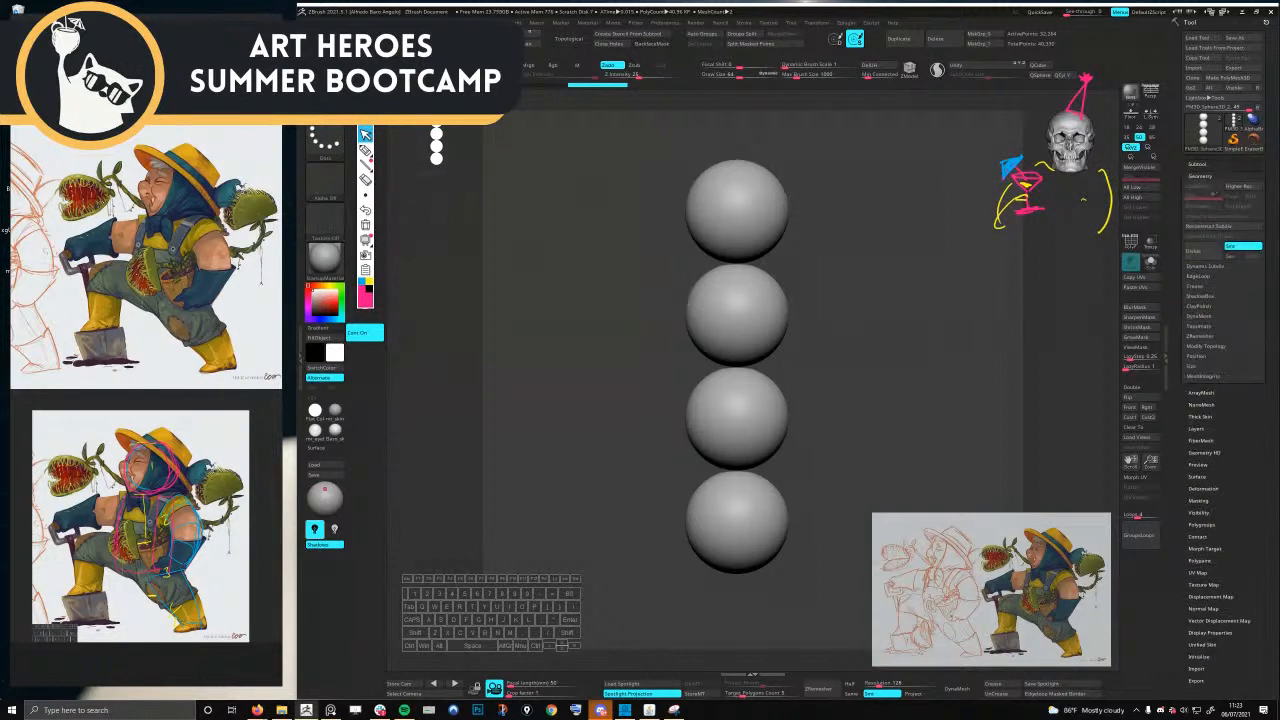
left_click(1204, 176)
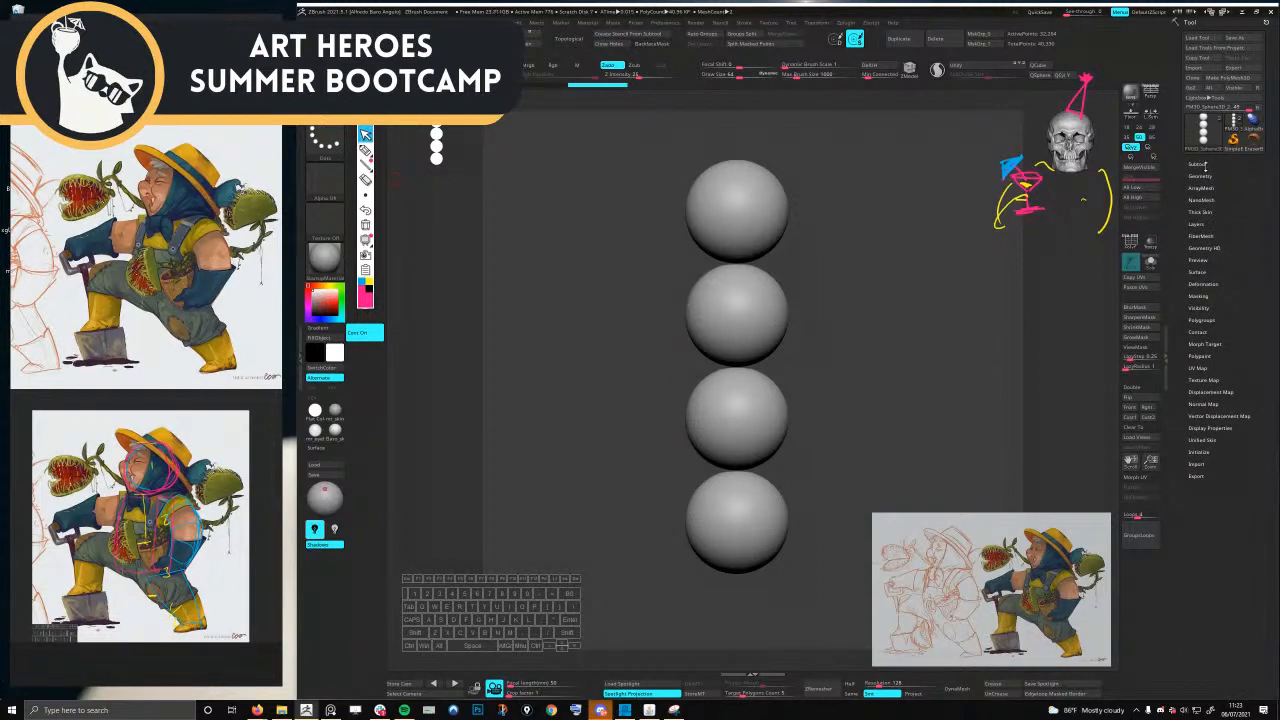
left_click_drag(896, 278, 943, 289)
left_click(1197, 163)
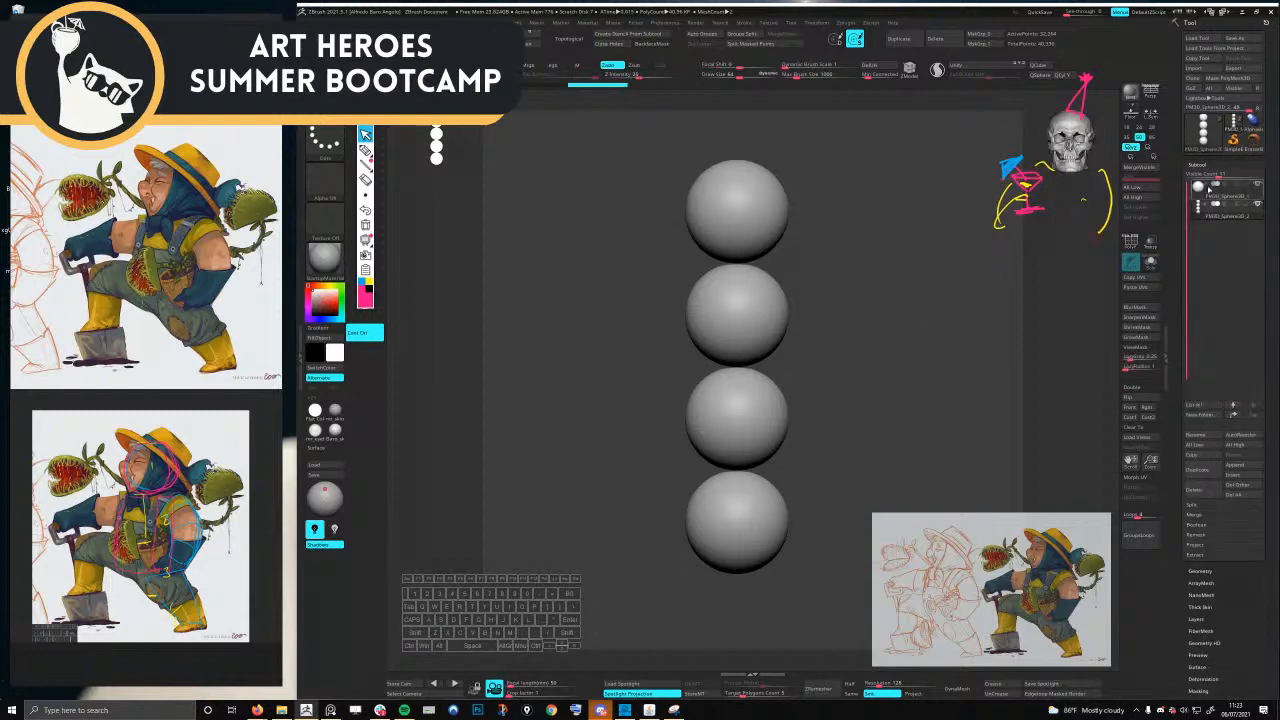
left_click(1240, 466)
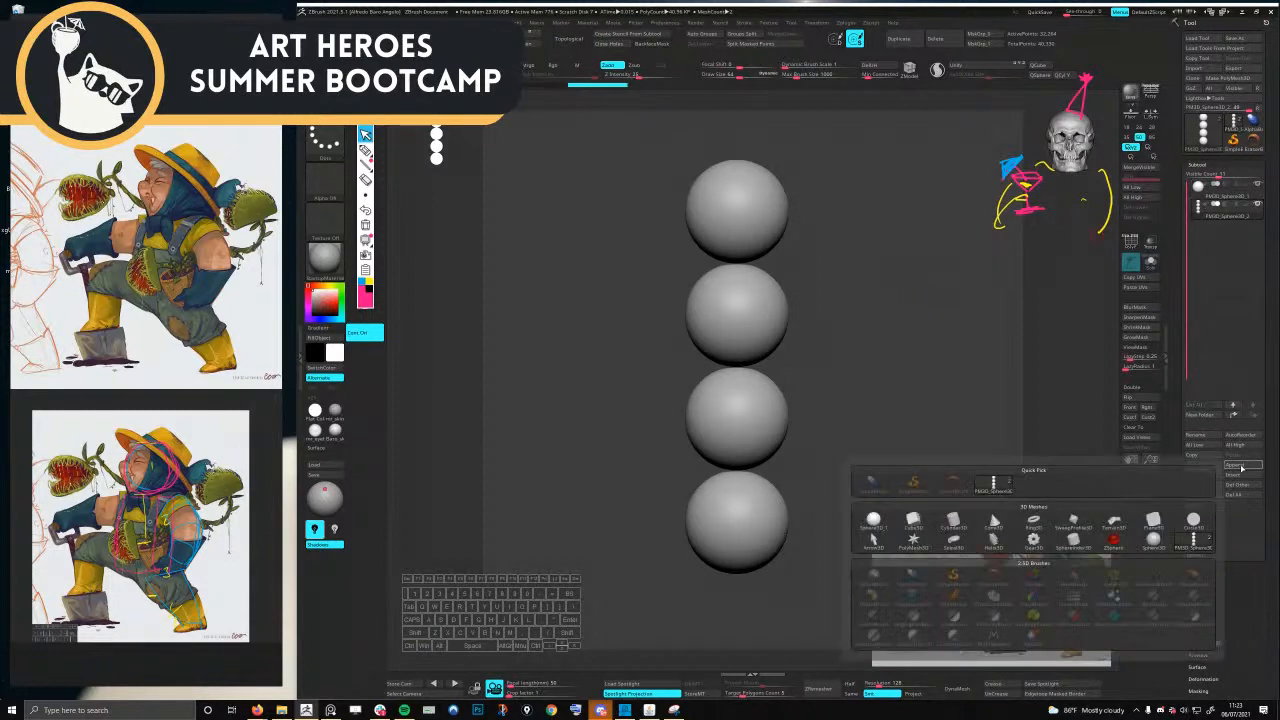
left_click(924, 522)
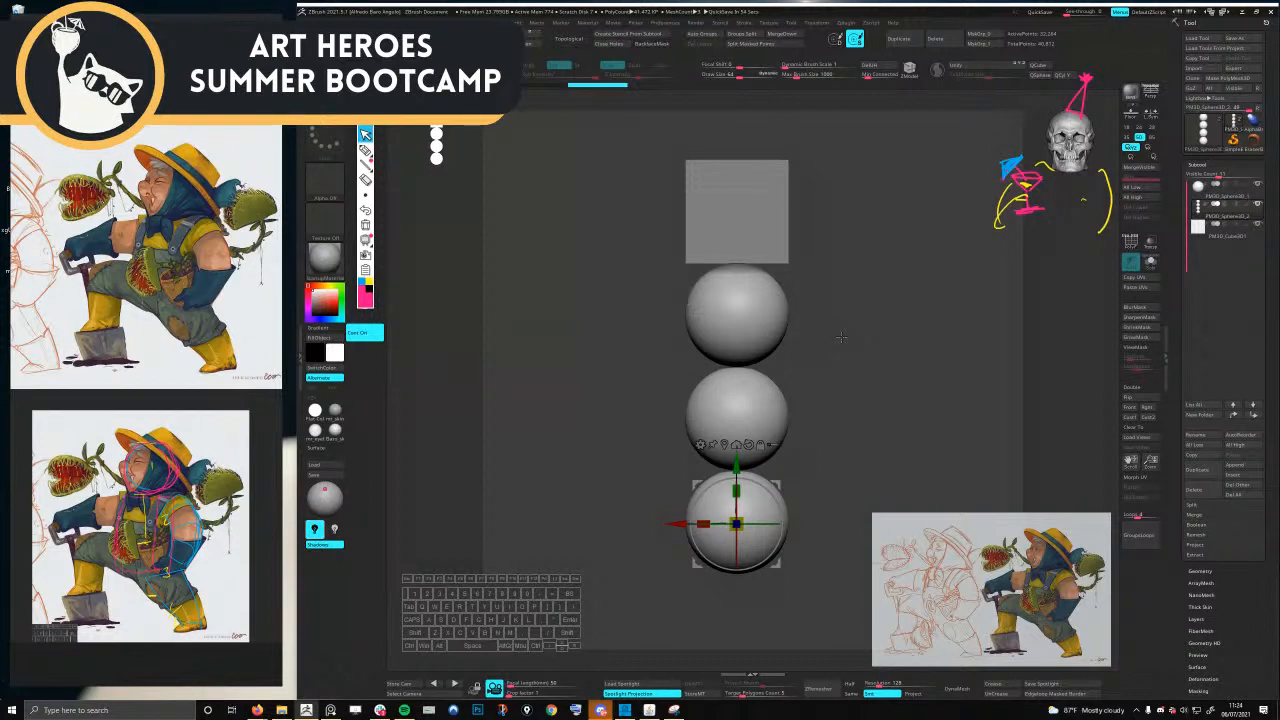
key("q")
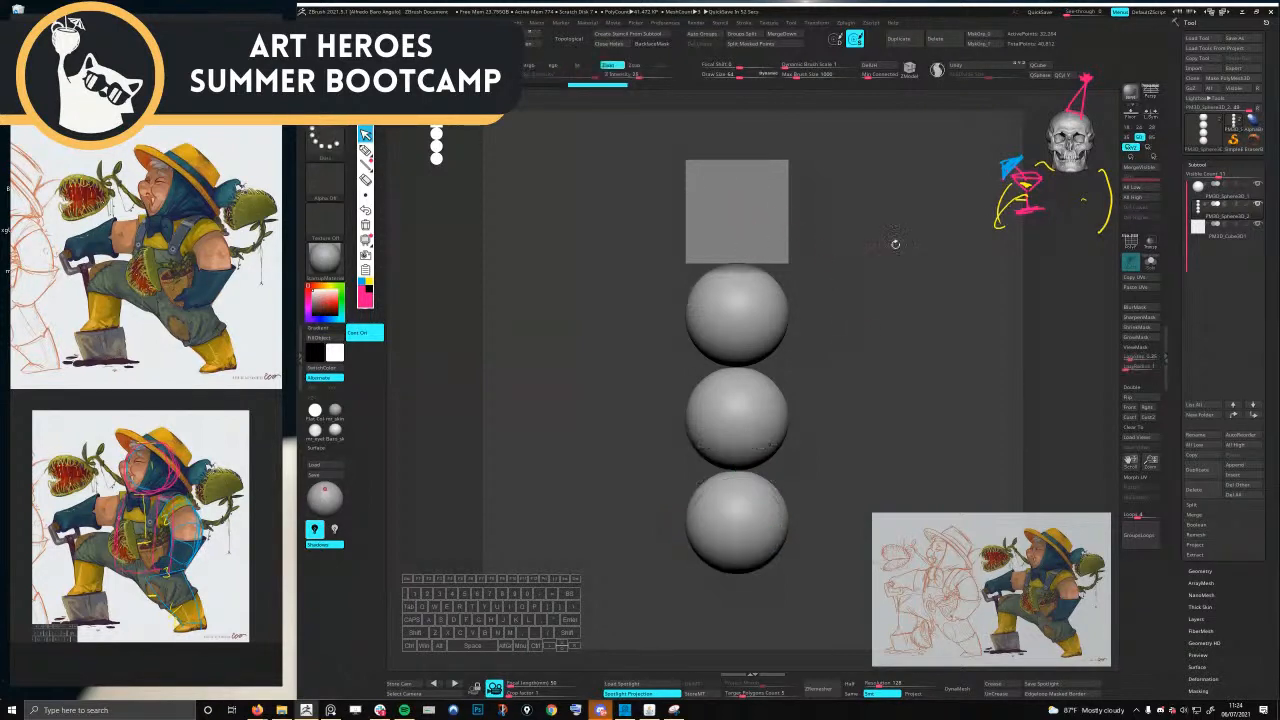
- Isolate the single top sphere subtool, enlarge the brush, and turn off Spotlight Projection
left_click(1226, 190)
key("ctrl+q")
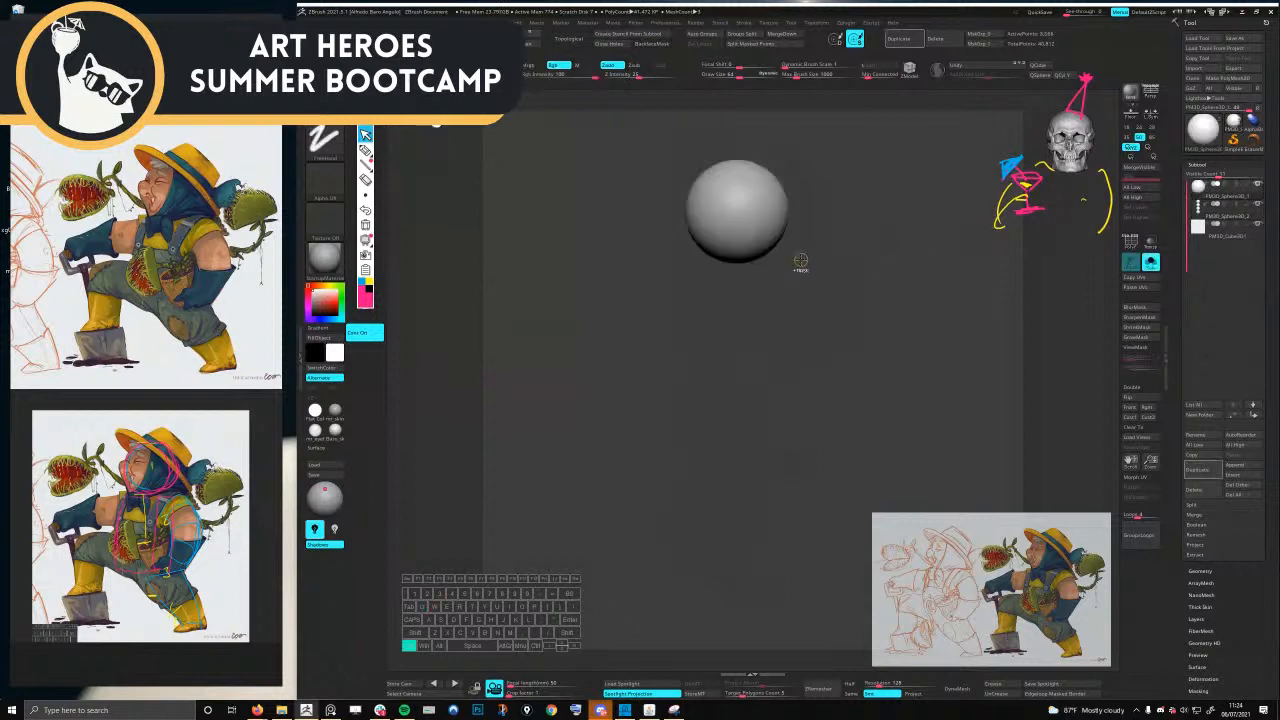
mouse_move(800, 261)
left_mouse_down()
mouse_move(728, 213)
mouse_move(798, 223)
left_mouse_up()
key("space")
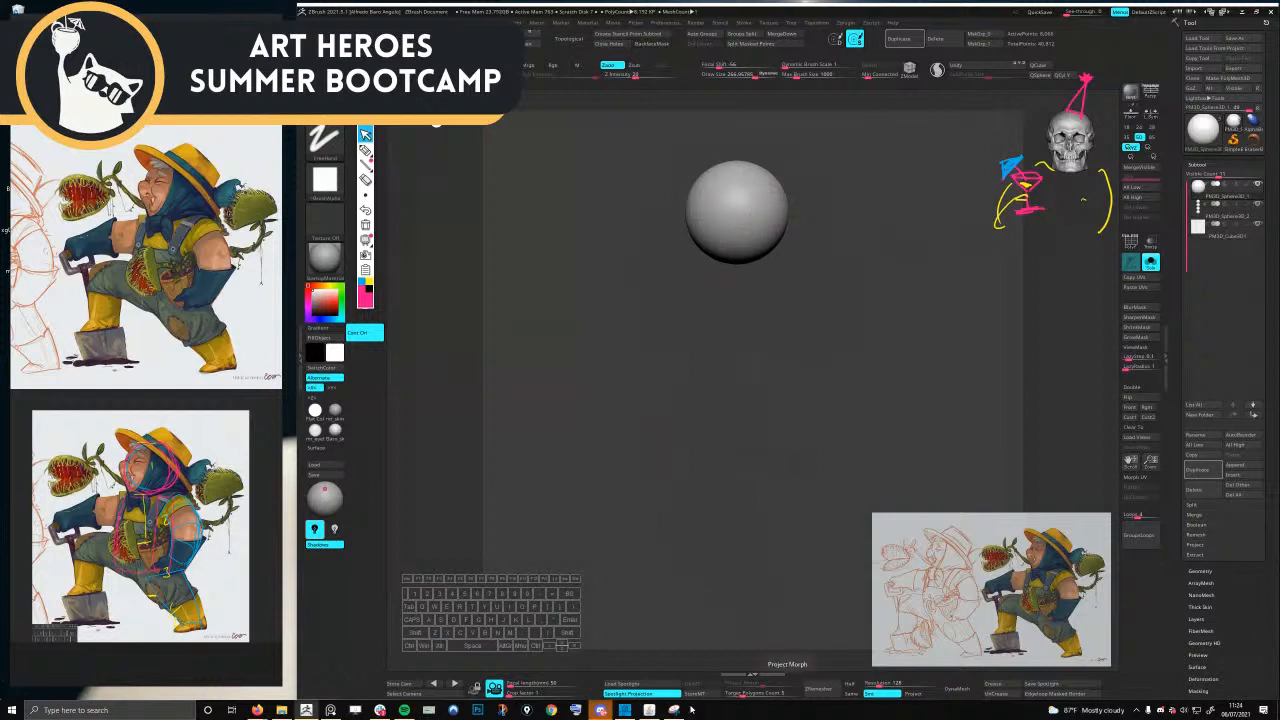
left_click(659, 693)
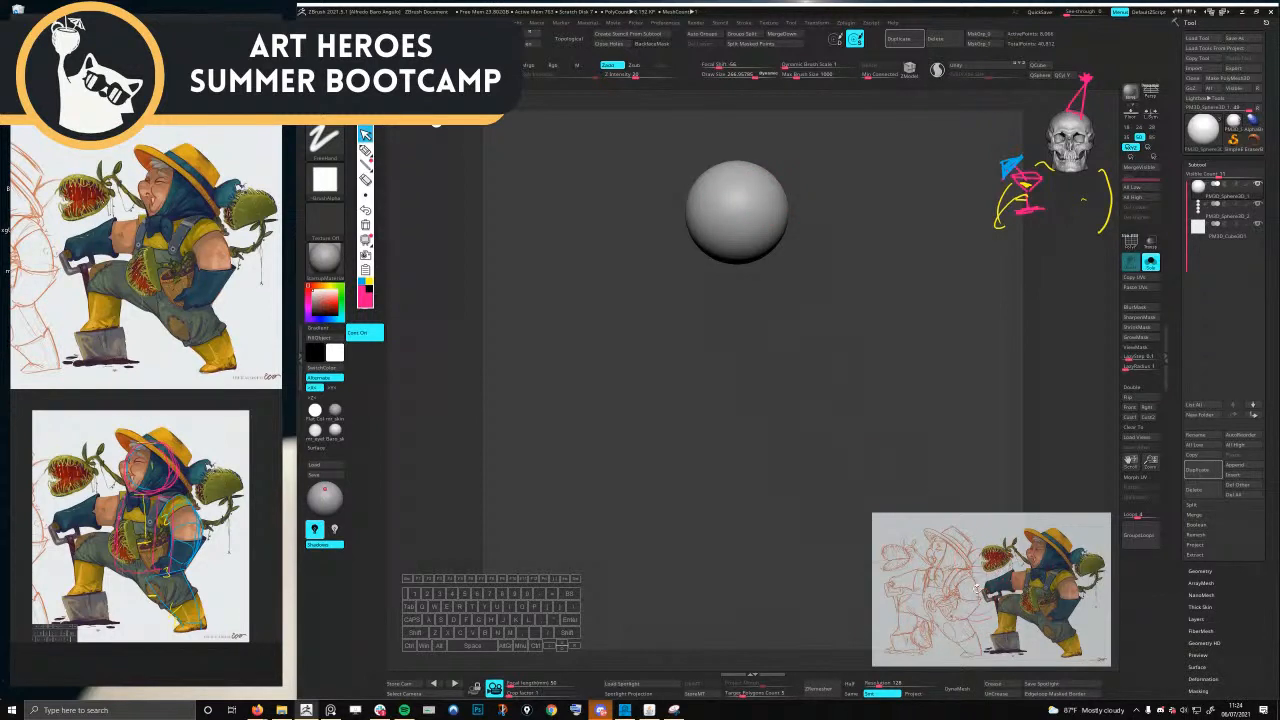
- Try to carve two eye-socket dents into the front of the isolated sphere
key("alt")
left_click_drag(768, 212, 762, 206, "alt")
right_click_drag(768, 212, 756, 222)
left_click_drag(756, 222, 776, 221)
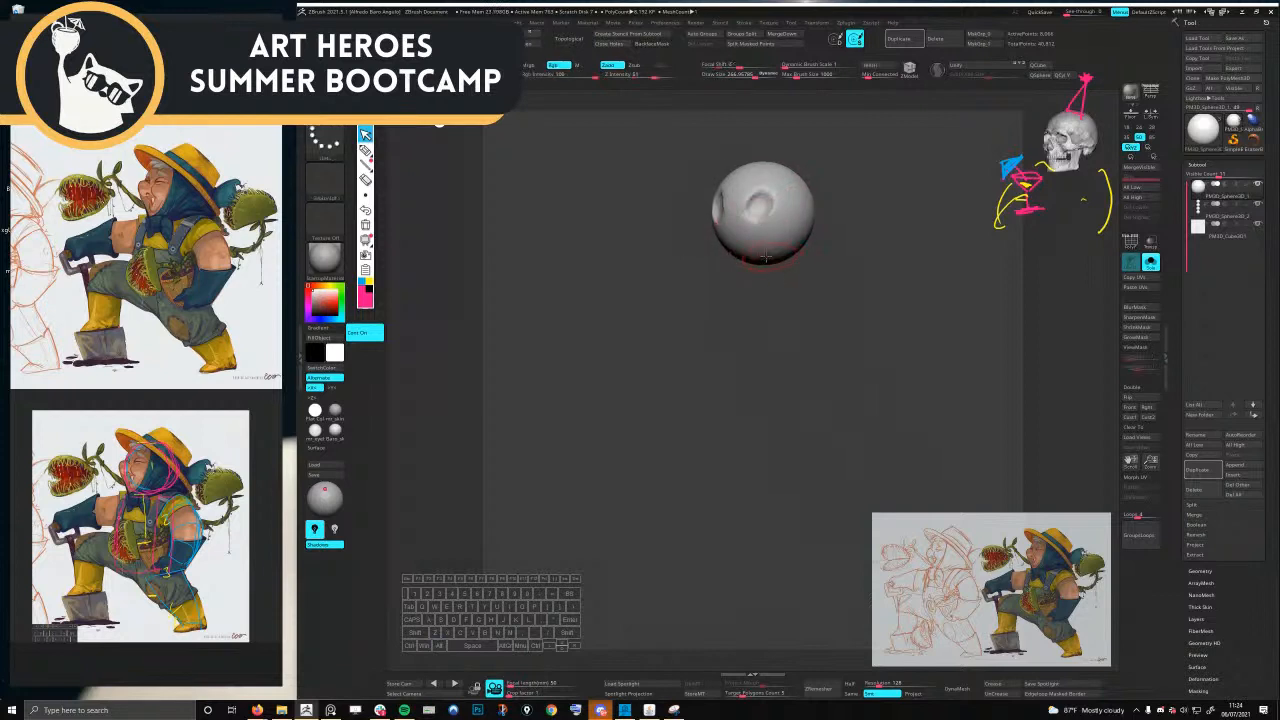
- Try to mask part of the head sphere and pull its lower part down with the Move gizmo, and undo everything back to the plain sphere
left_click_drag(712, 250, 817, 280, "ctrl")
key("w")
left_click(794, 271, "ctrl")
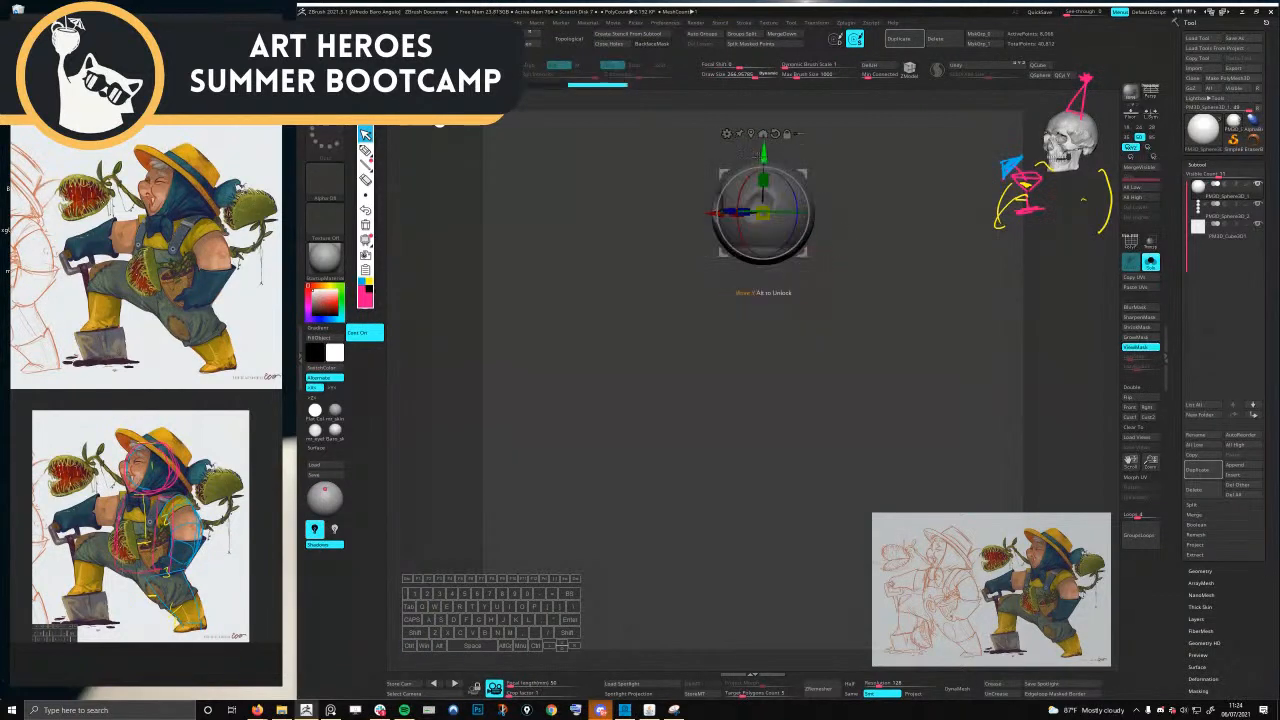
left_click_drag(763, 157, 761, 388)
right_click_drag(807, 227, 798, 262, "shift")
key("ctrl+z")
key("ctrl+z")
key("ctrl+z")
key("ctrl+z")
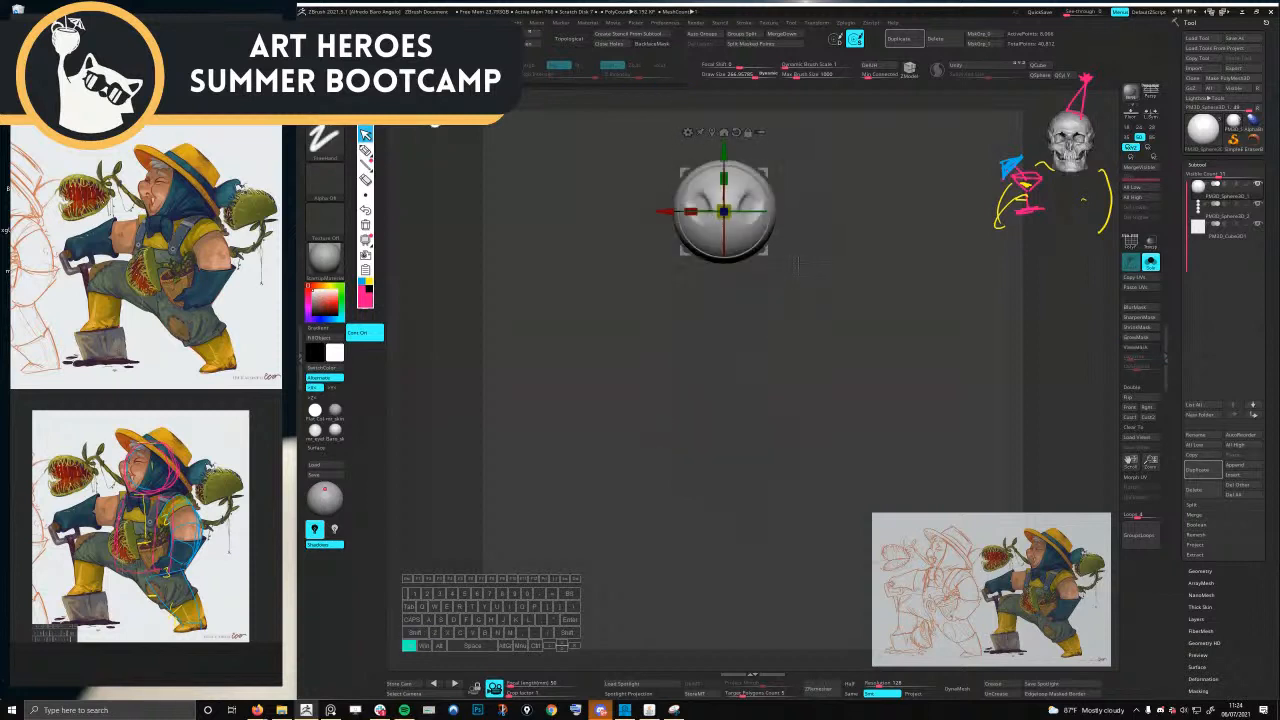
- Return to Draw mode and show all subtools again
key("q")
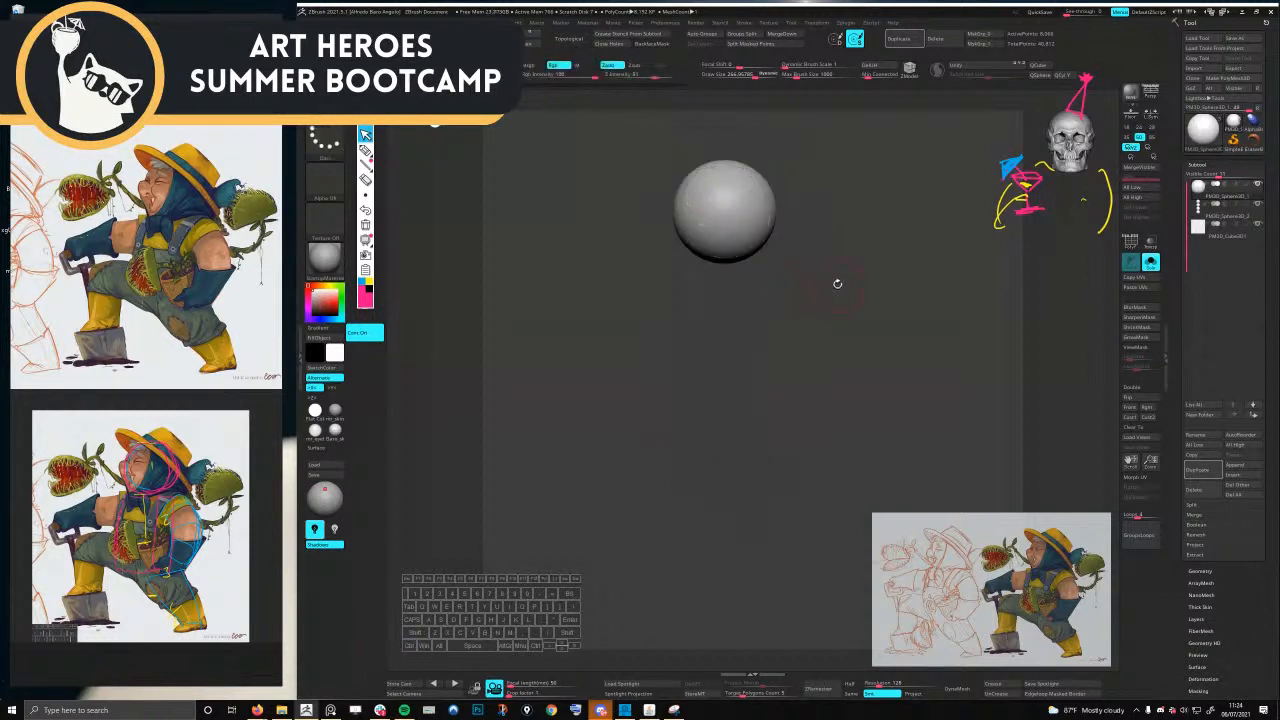
right_click_drag(837, 284, 857, 290, "alt")
key("q")
left_click_drag(838, 292, 847, 230)
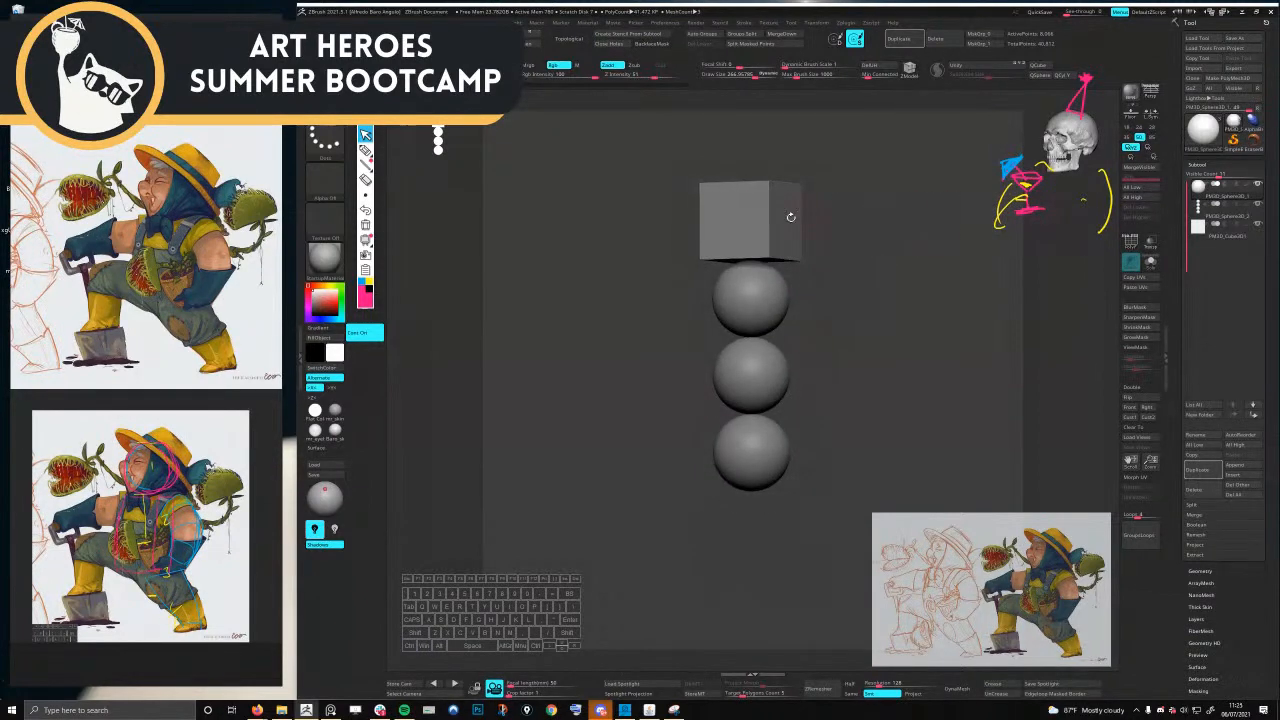
- Make the cube the active subtool, with the Move gizmo on and its polyframe displayed
left_click(762, 232, "alt")
key("w")
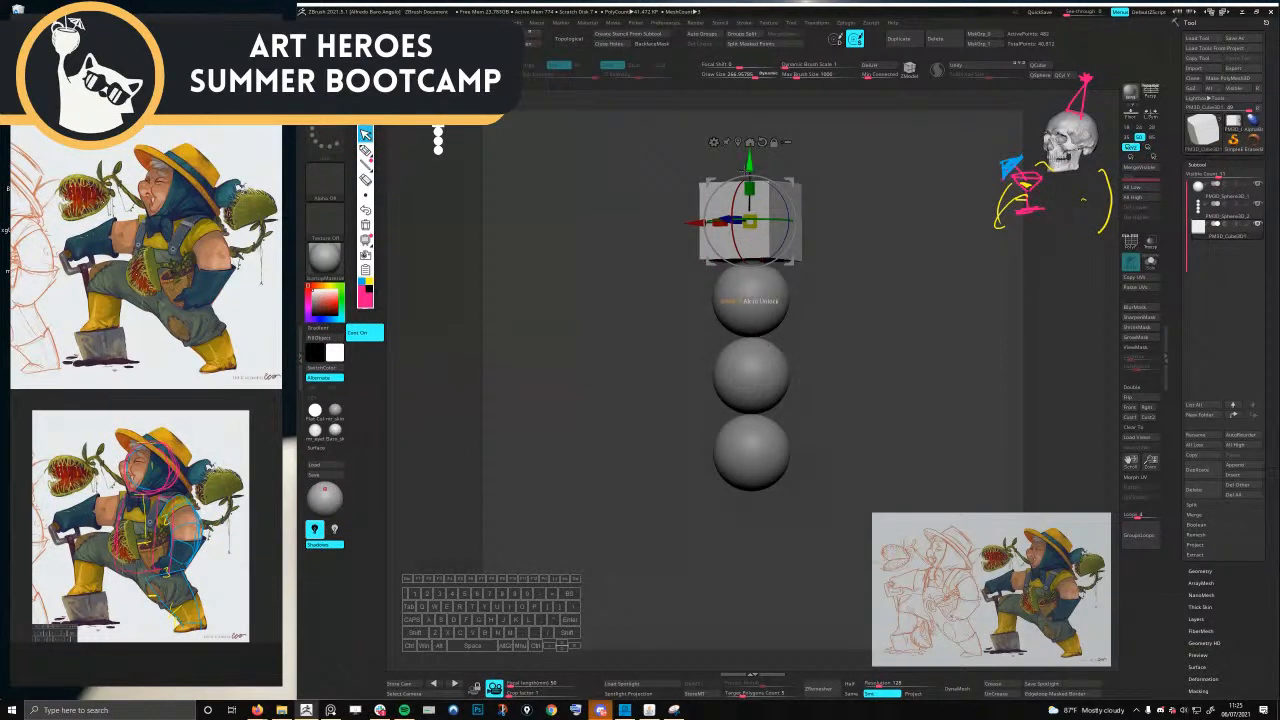
key("shift+f")
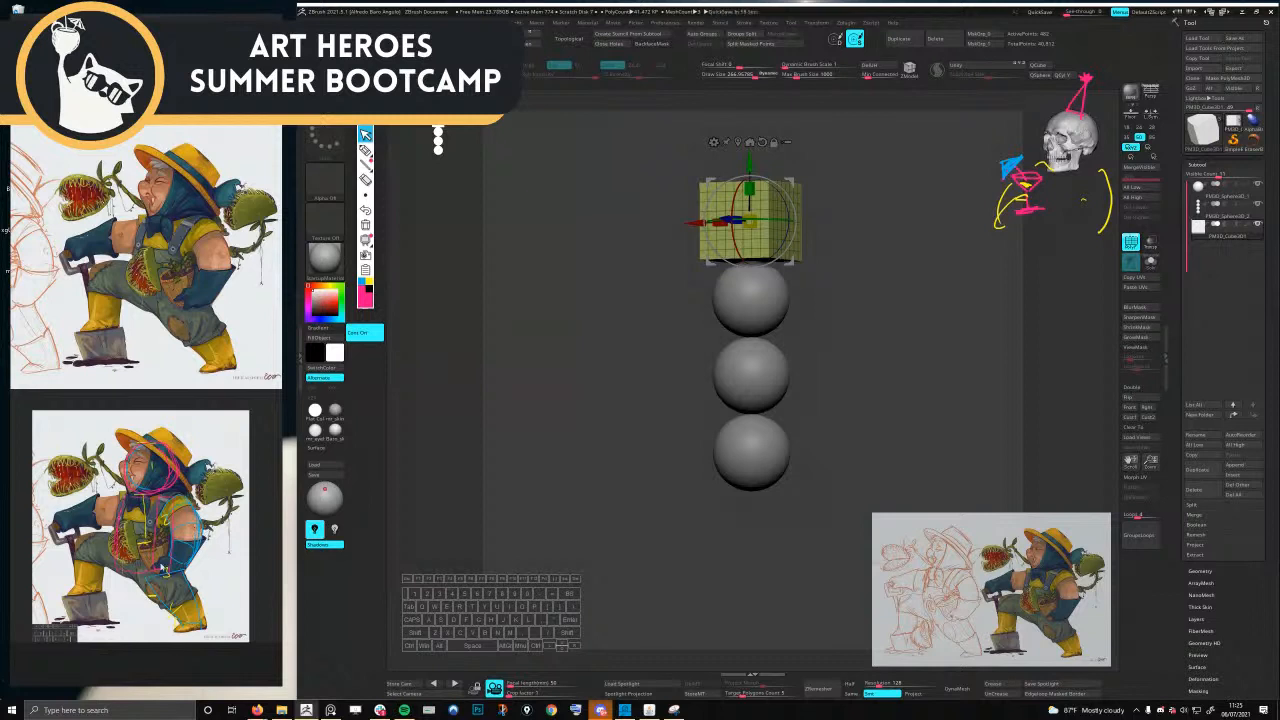
- Move the cube straight down over the second sphere and scale its front-to-back depth down
left_click_drag(749, 157, 749, 231)
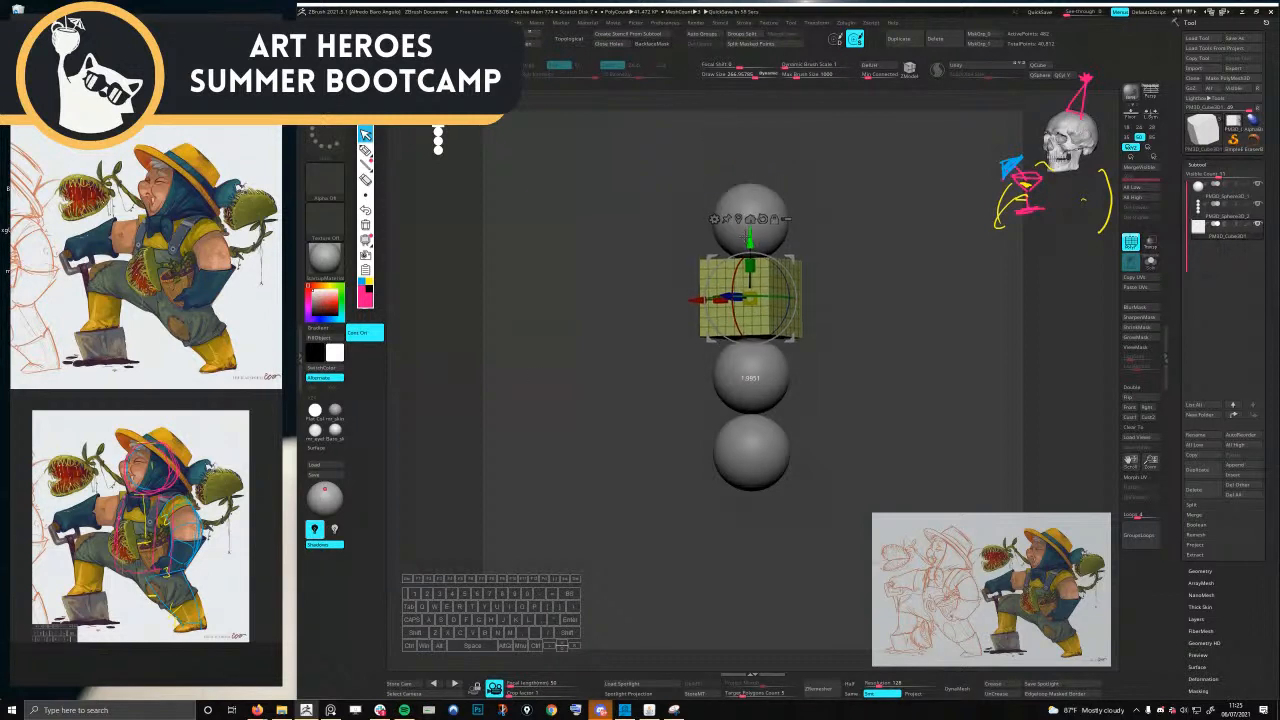
right_click_drag(749, 231, 775, 305)
left_click_drag(717, 299, 740, 298)
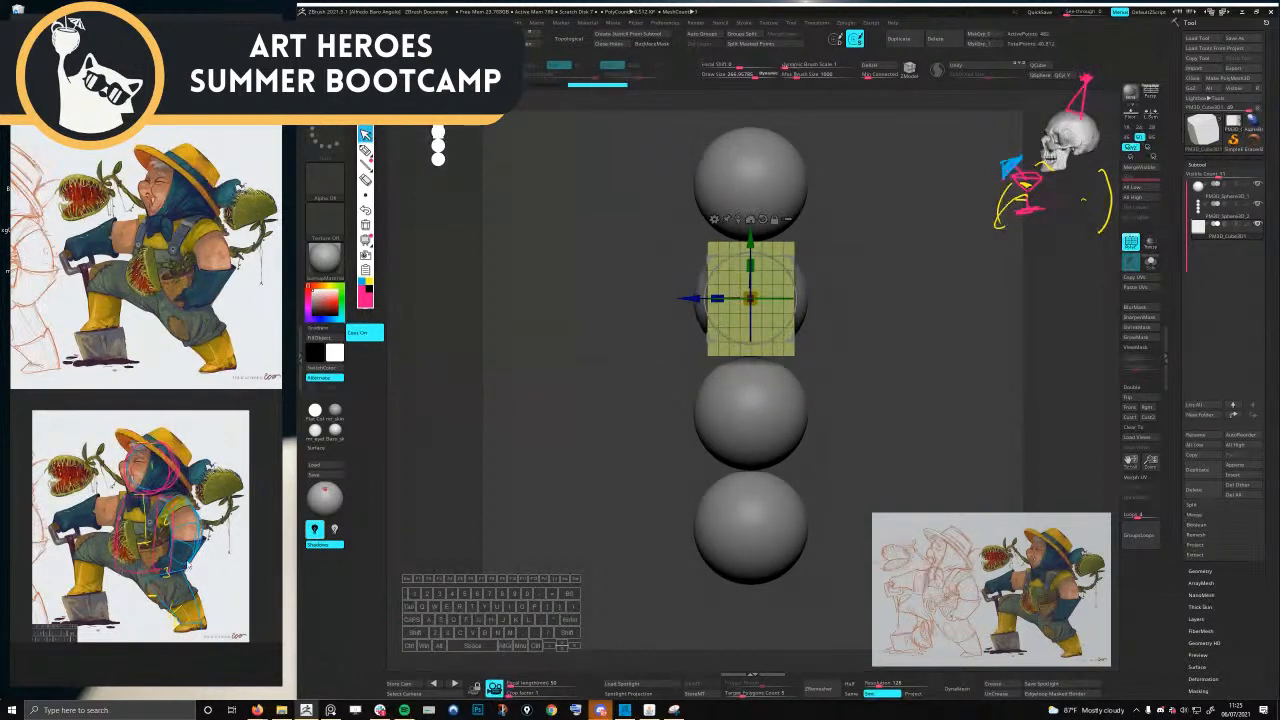
left_click(323, 528)
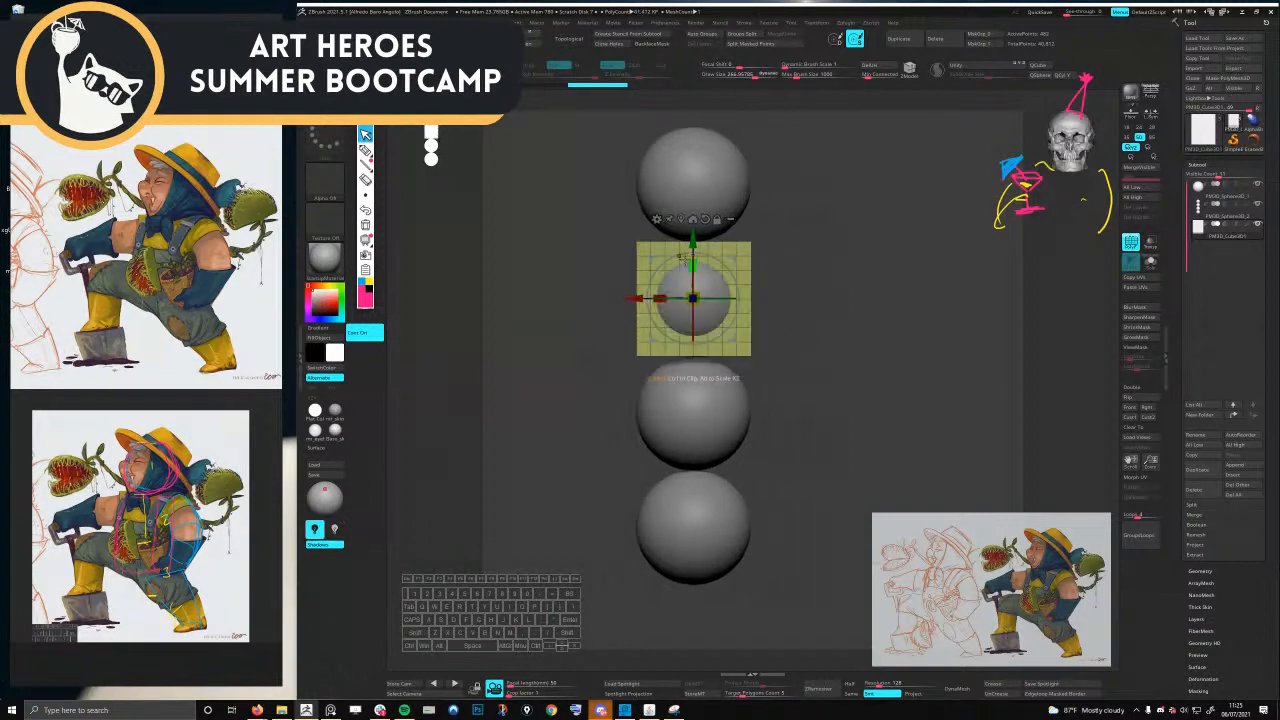
- Stretch the cube vertically so it spans the second and third guide spheres
mouse_move(694, 265)
left_mouse_down()
mouse_move(694, 238)
mouse_move(693, 285)
left_mouse_up()
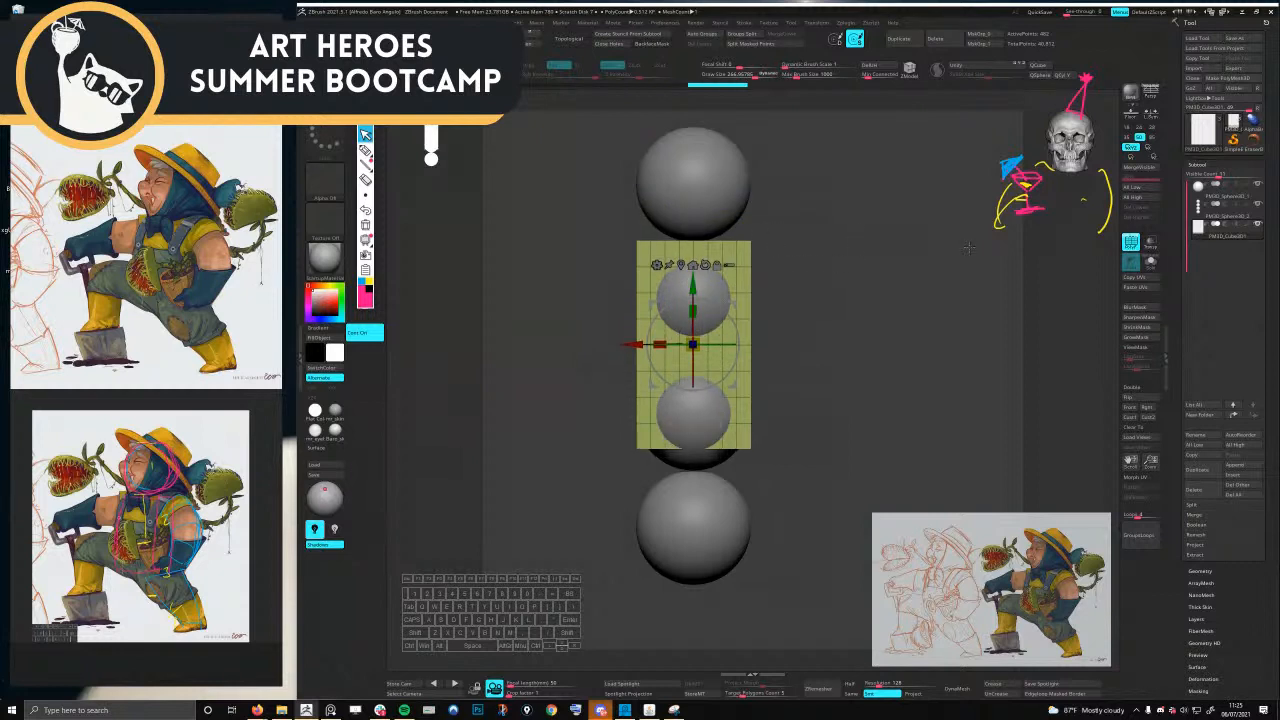
left_click_drag(830, 330, 768, 335)
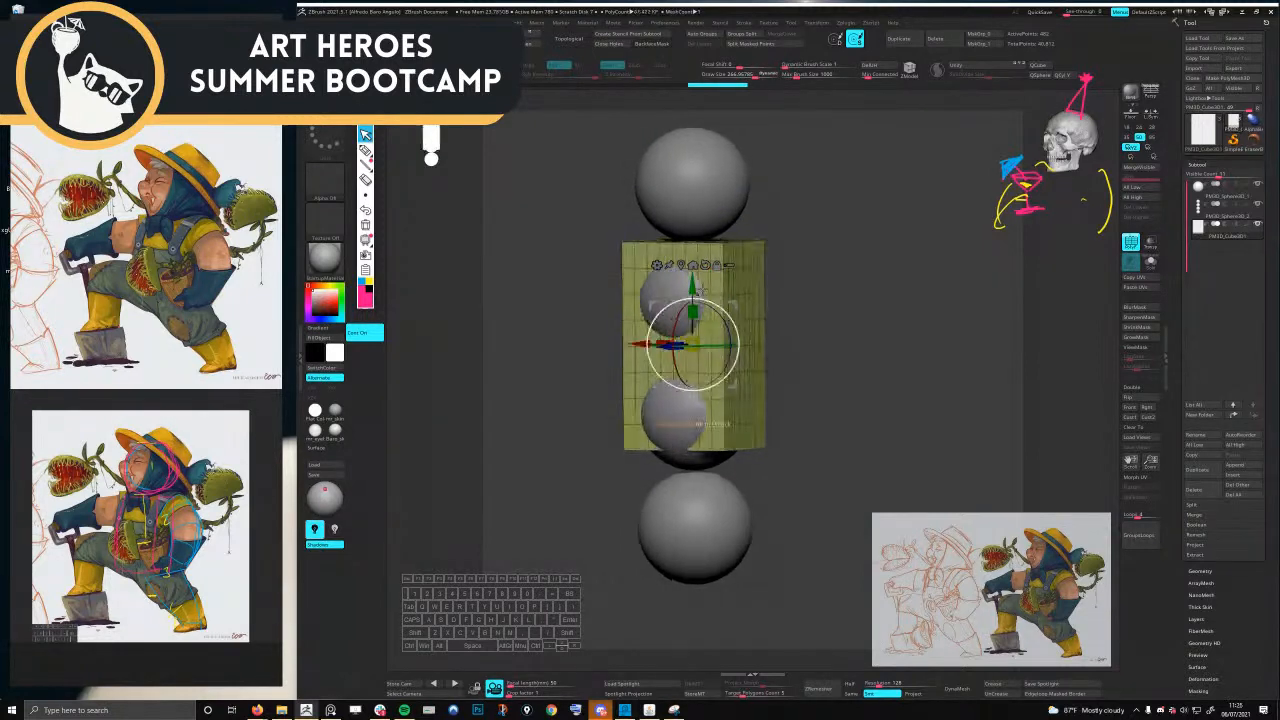
left_click(1240, 465)
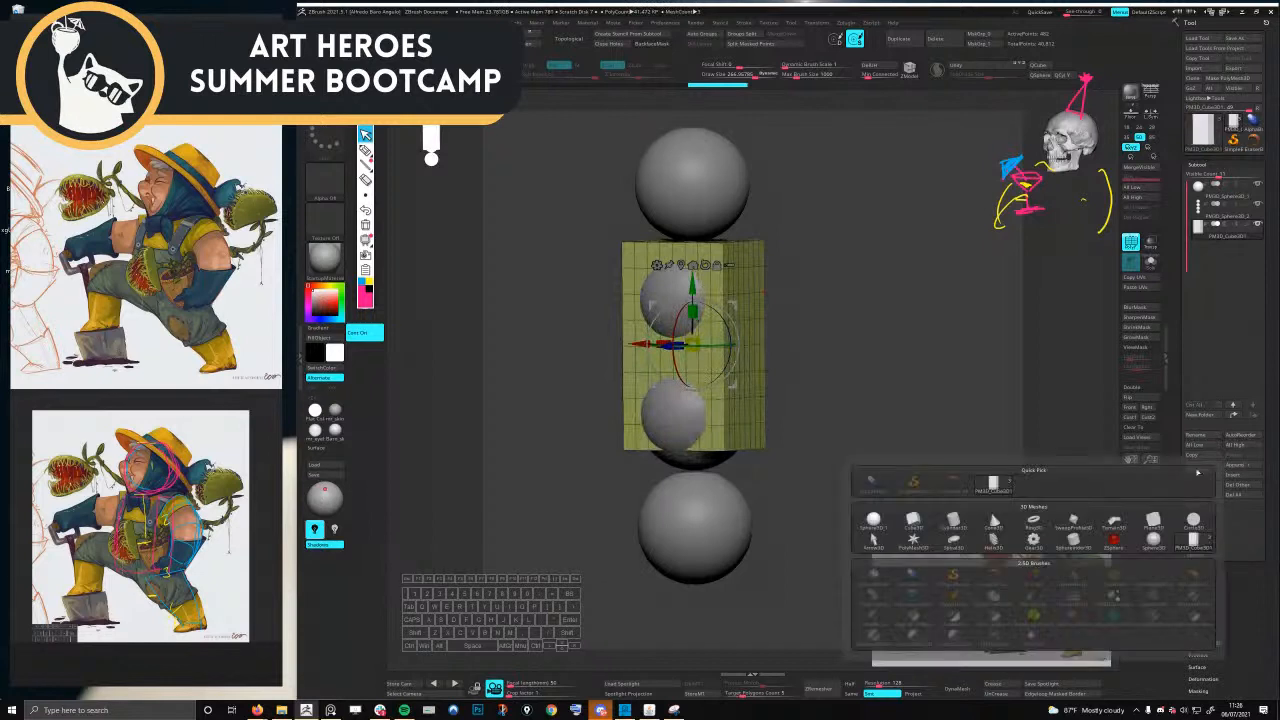
left_click(913, 520)
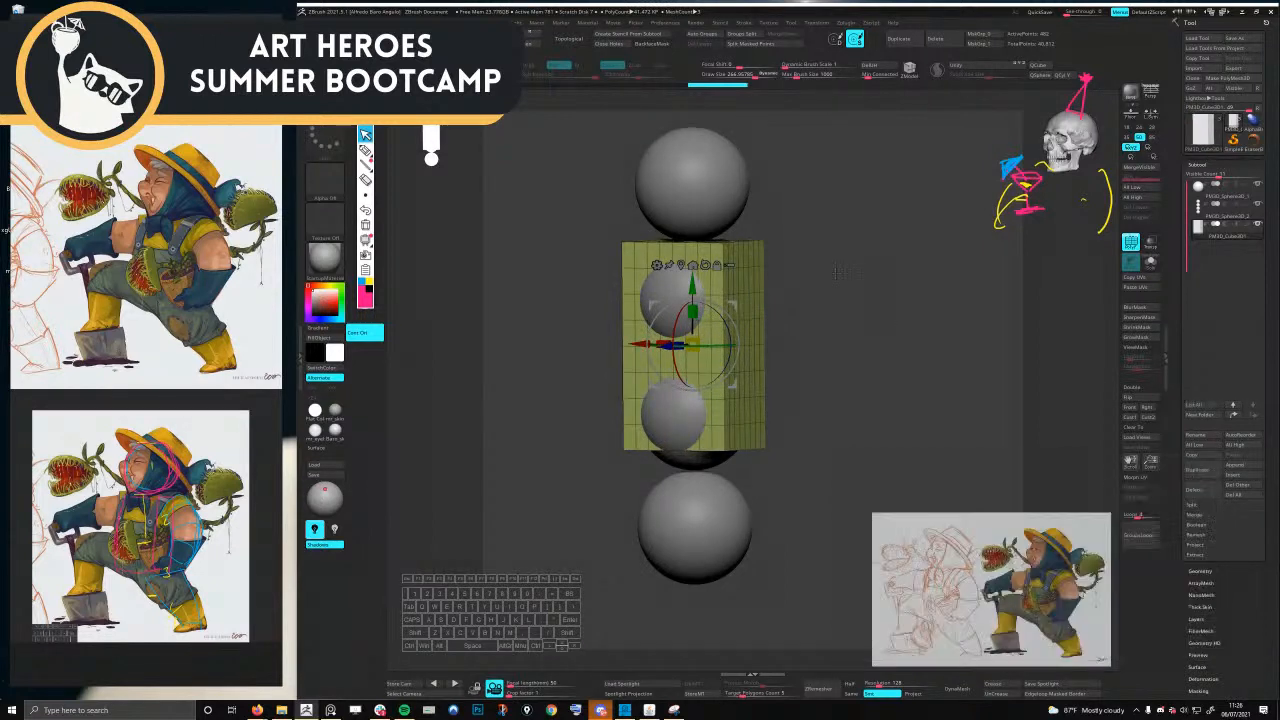
- Duplicate the head sphere as a new subtool, try moving the copy below the sphere stack, and undo that move
left_click(730, 175)
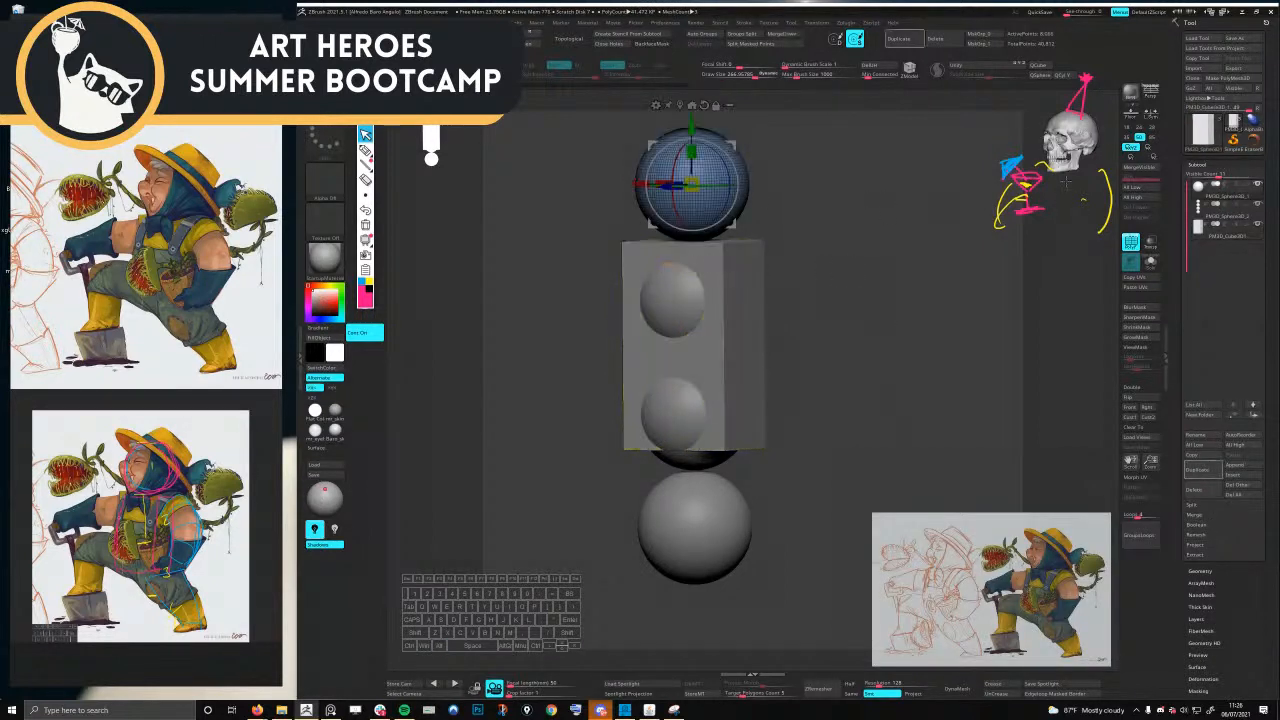
left_click(1045, 68)
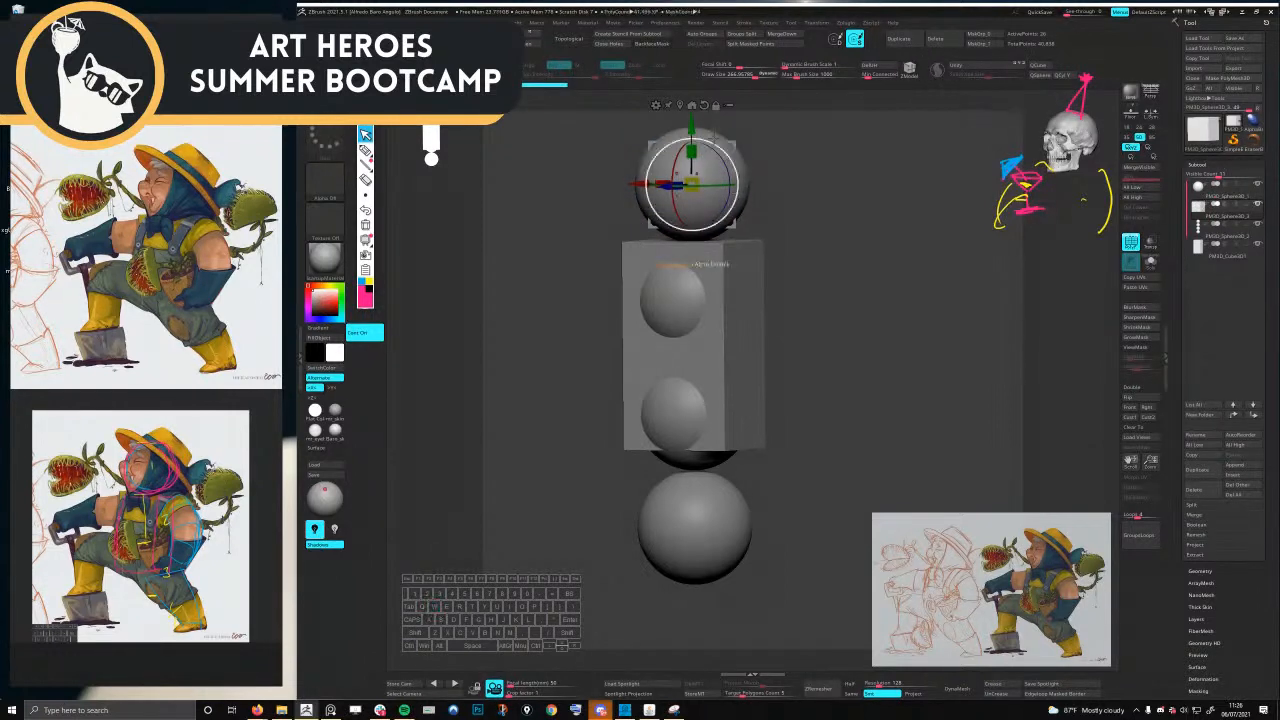
left_click_drag(692, 128, 694, 482)
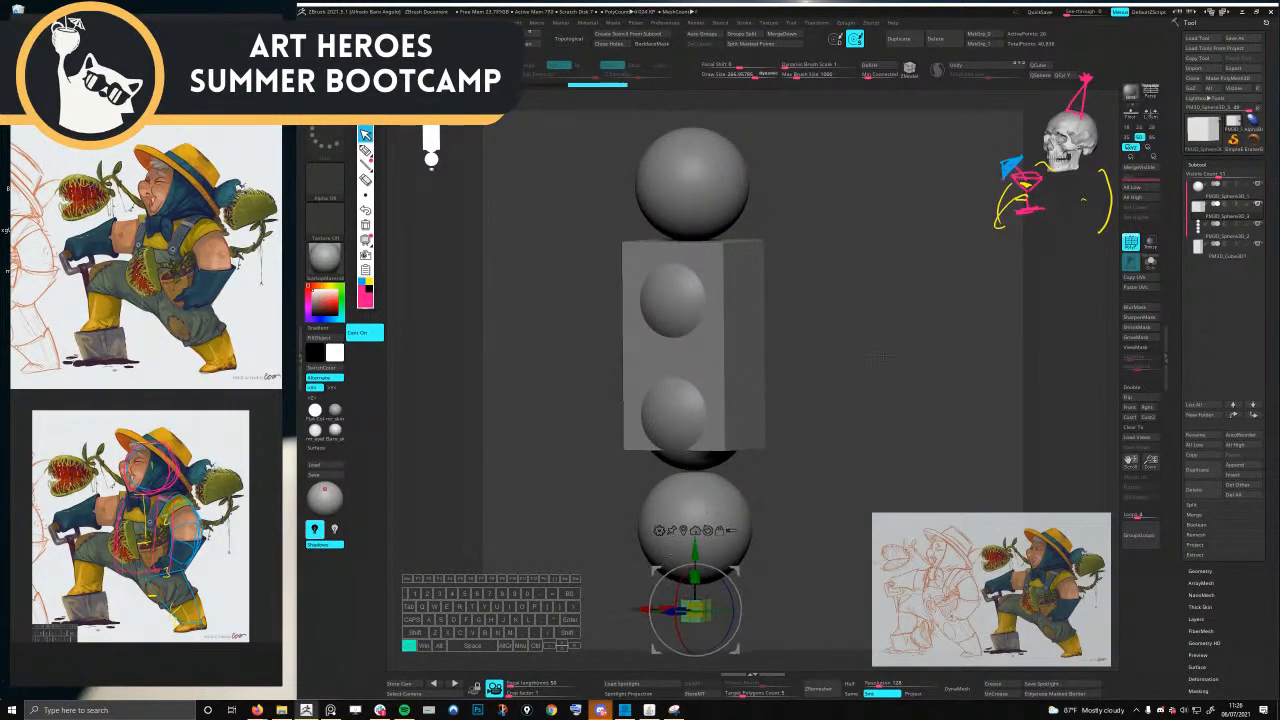
key("ctrl+z")
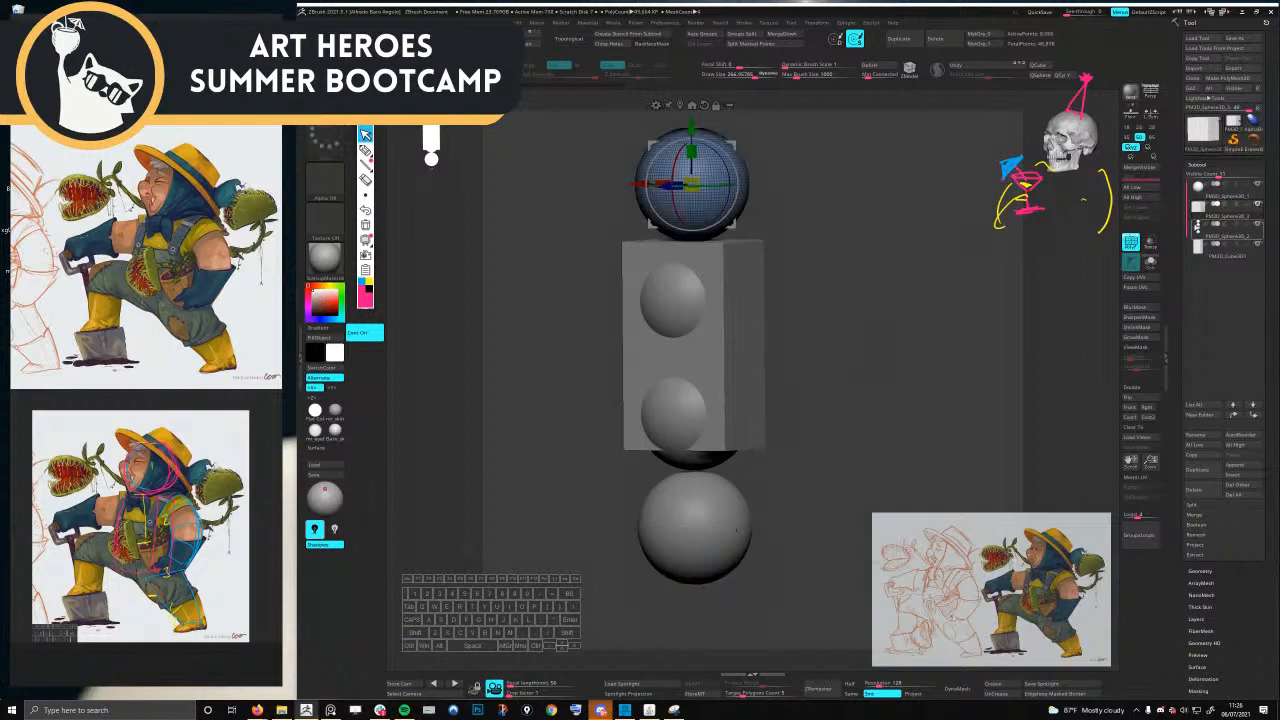
- Make the torso cube the active subtool and hide its polyframe
mouse_move(1243, 213)
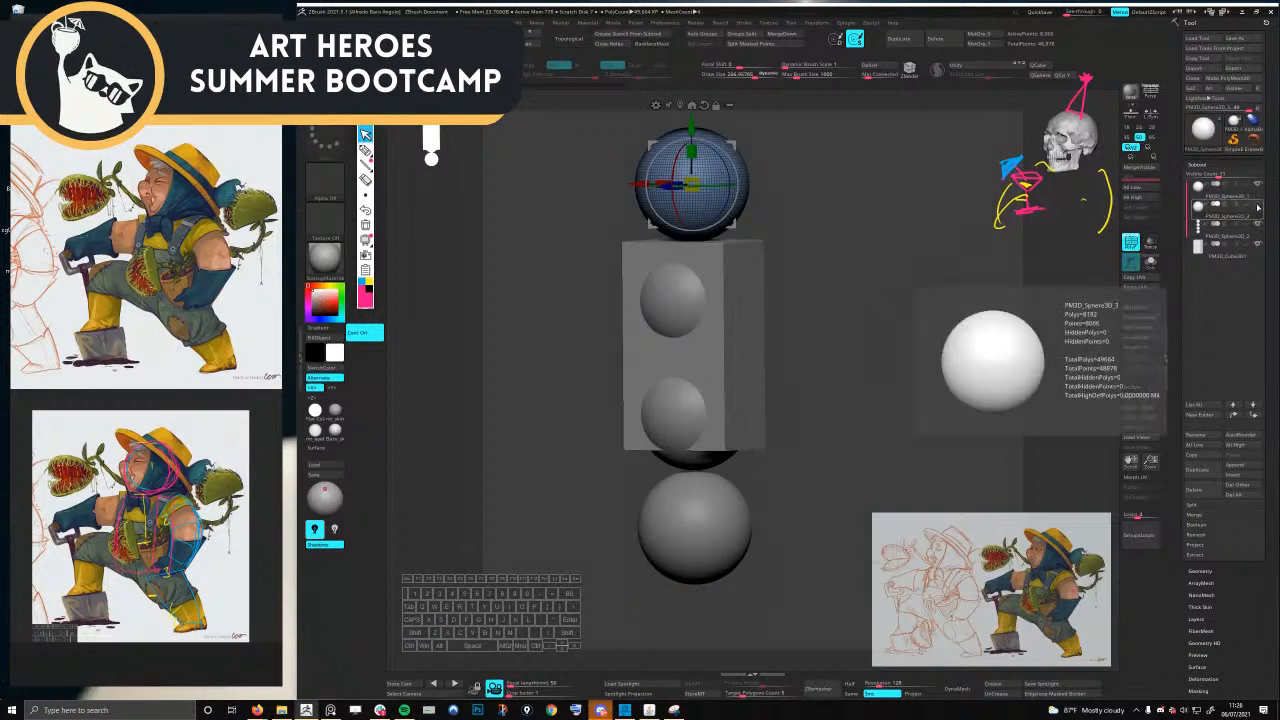
left_click(1203, 250)
right_click_drag(761, 277, 815, 265, "alt")
key("shift+f")
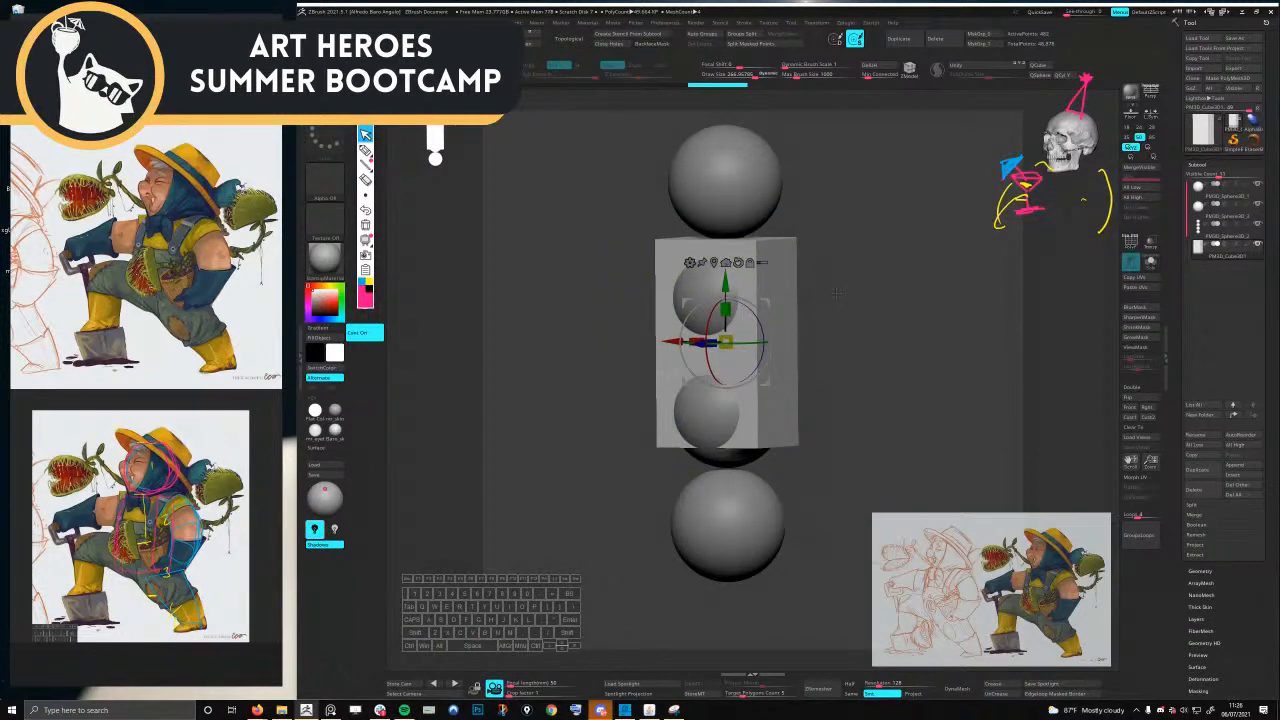
- Shorten the torso cube so it ends partway down the third sphere, and increase its front-to-back depth slightly
right_click_drag(836, 292, 700, 330, "shift")
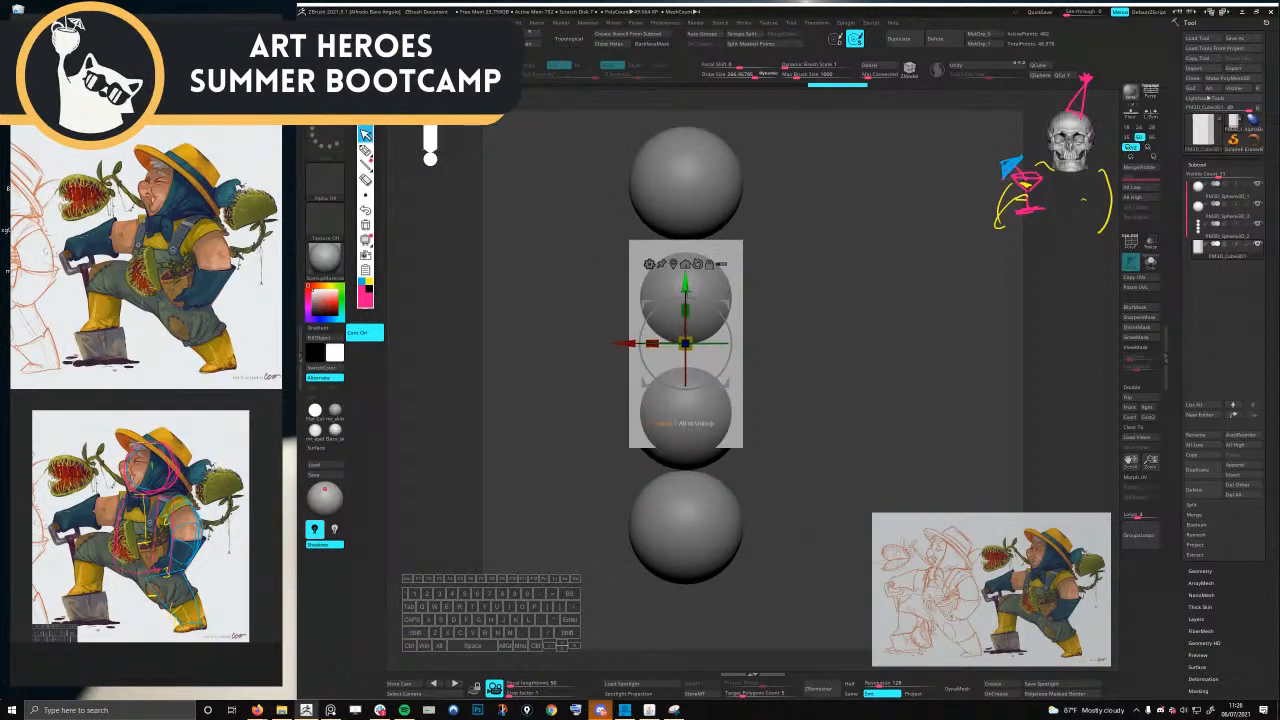
mouse_move(688, 312)
left_mouse_down()
mouse_move(685, 266)
mouse_move(688, 291)
left_mouse_up()
right_click_drag(688, 291, 776, 312)
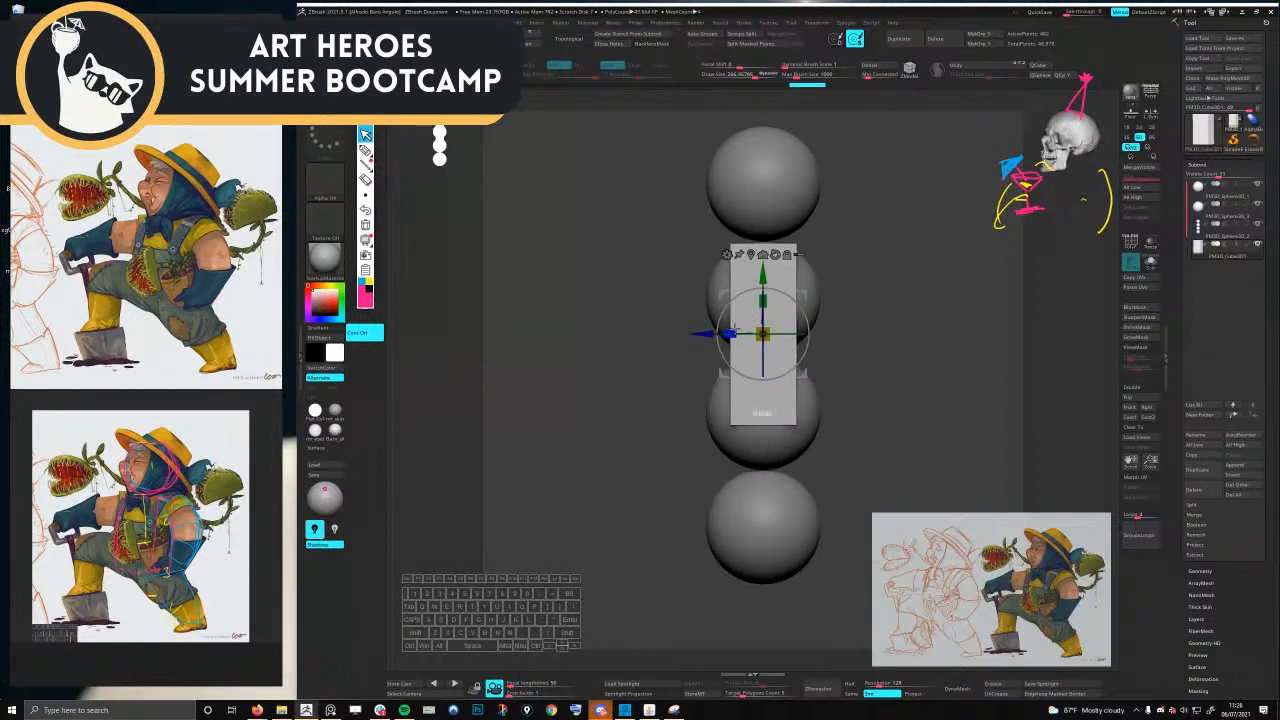
left_click_drag(725, 333, 805, 330)
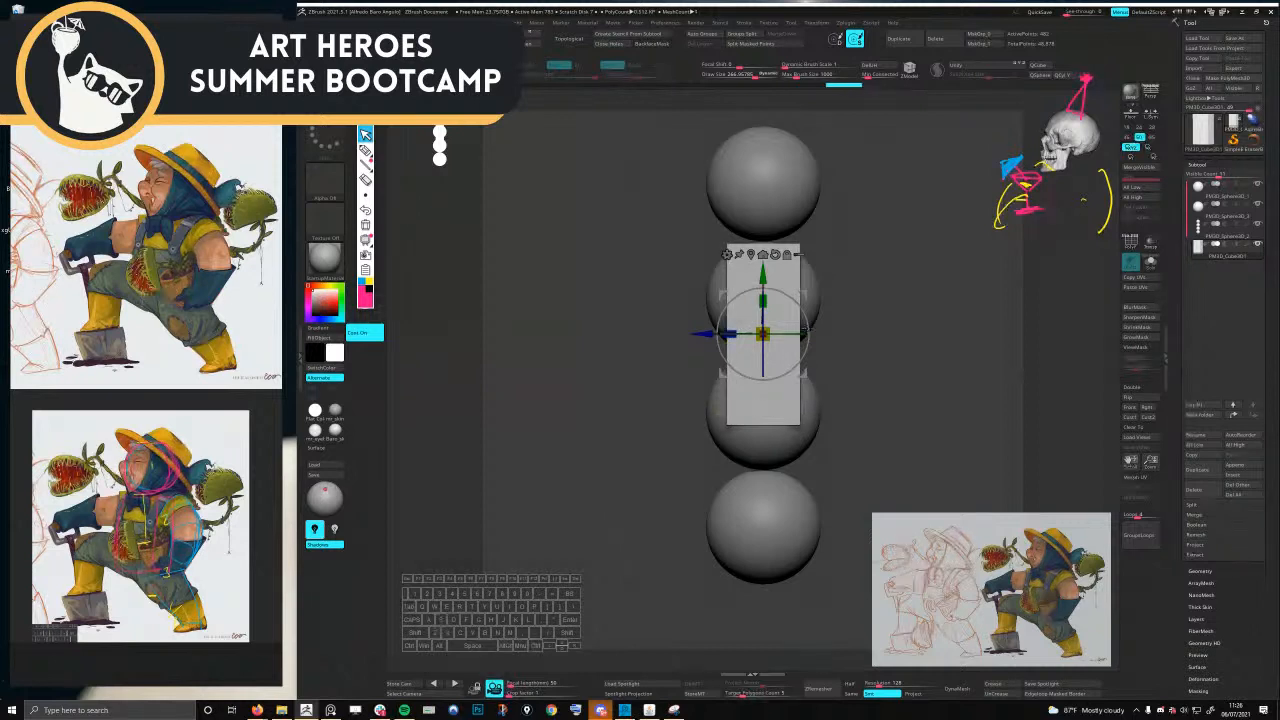
right_click_drag(853, 328, 872, 316, "shift")
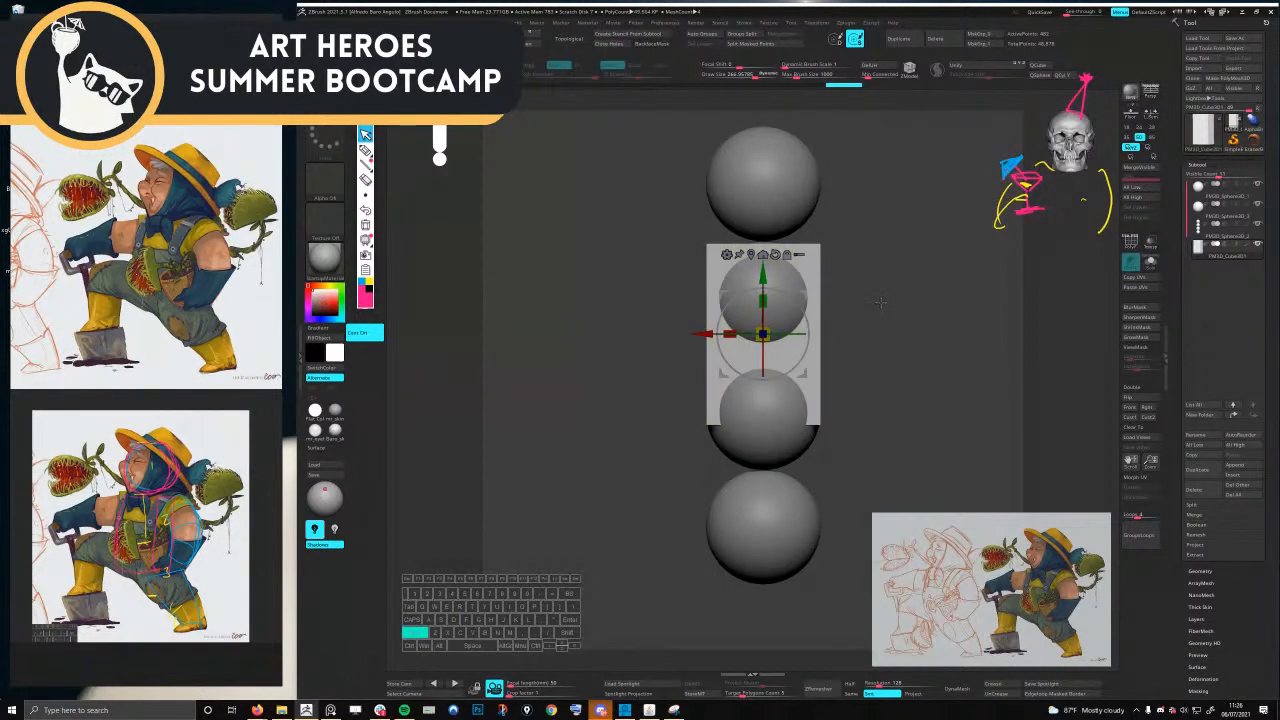
- Append a cylinder to the tool as a new subtool
key("q")
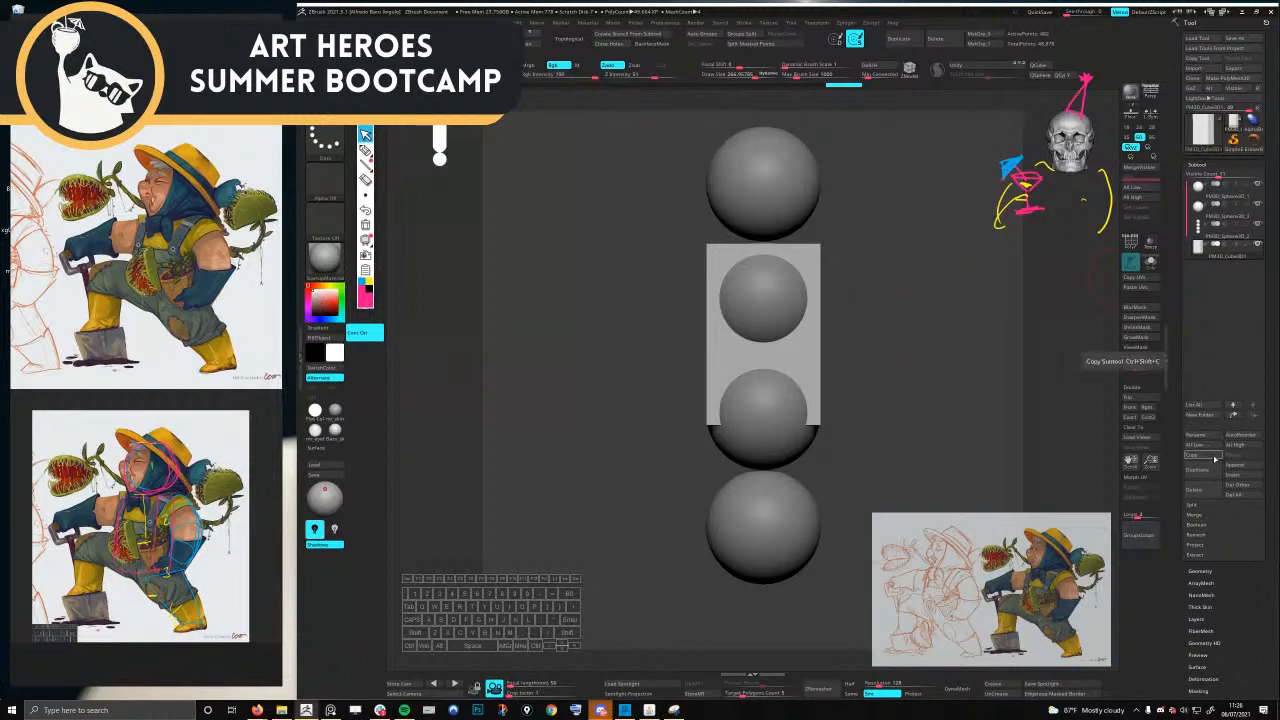
left_click(1236, 465)
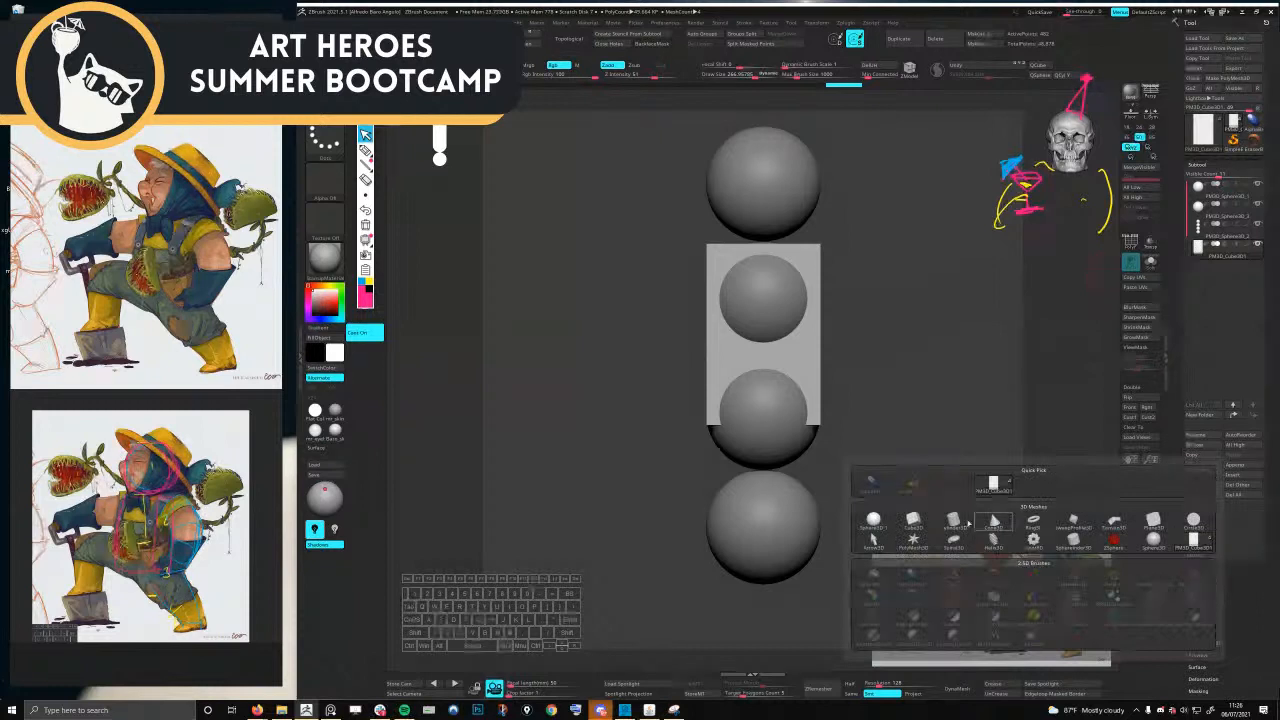
left_click(958, 514)
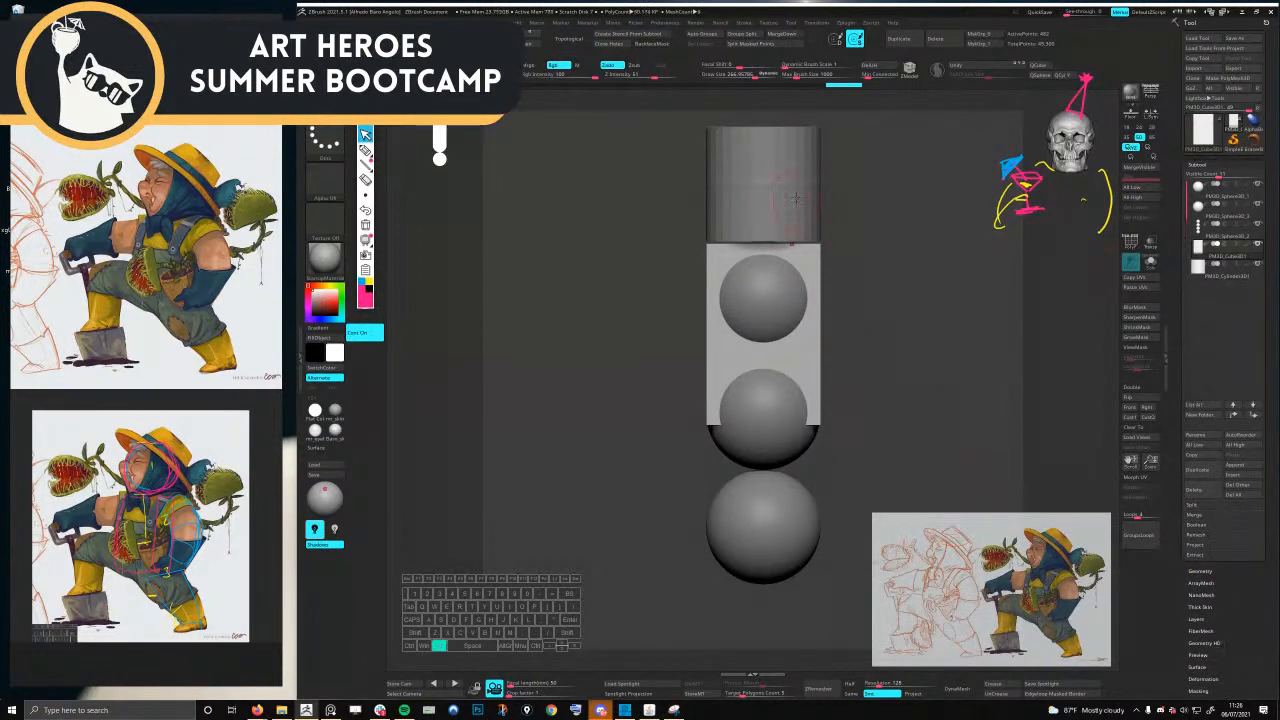
- Scale the cylinder down uniformly and move it below the torso cube and out to one side
key("w")
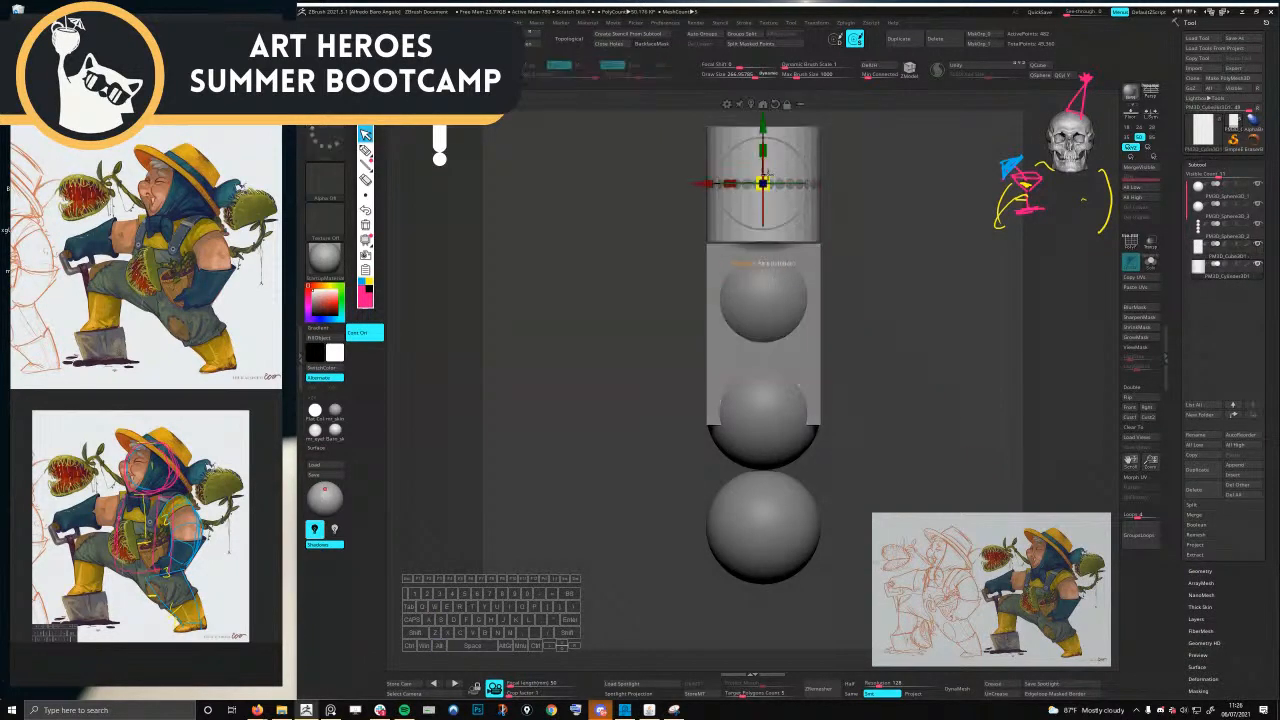
left_click_drag(764, 182, 746, 189)
left_click_drag(763, 128, 711, 427)
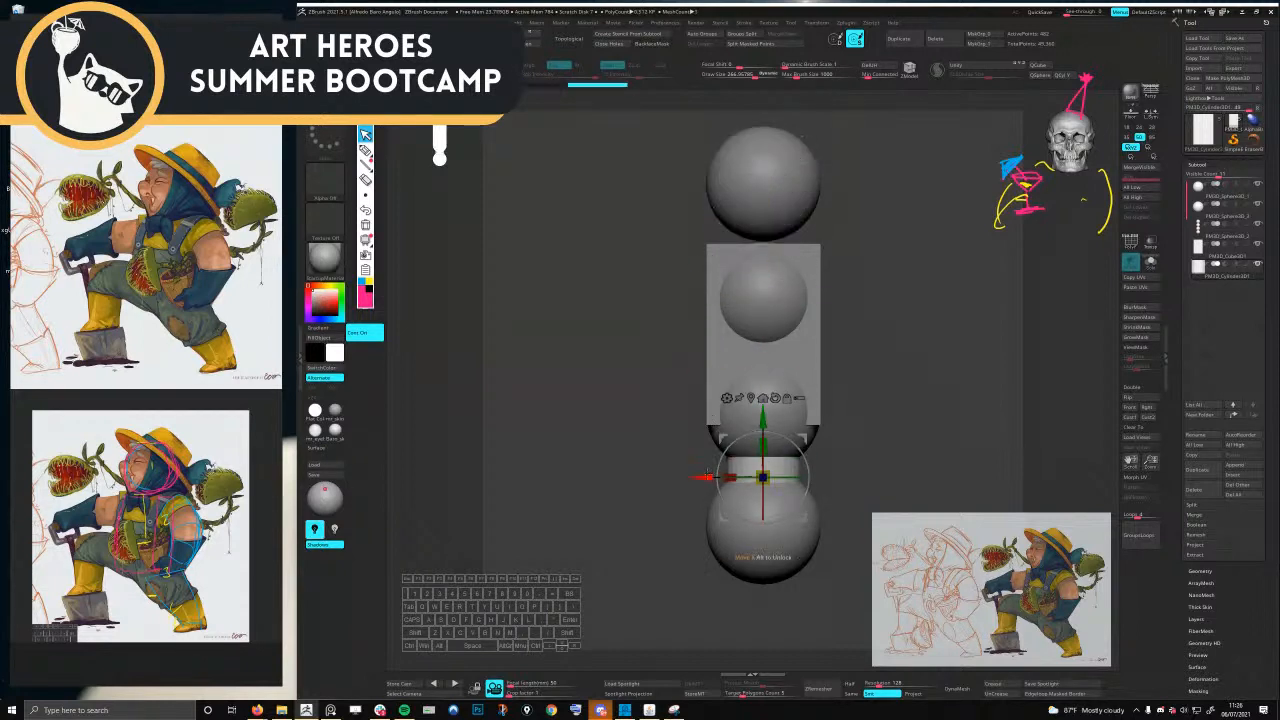
left_click_drag(707, 481, 676, 476)
- Widen the torso cube sideways so it extends past the guide spheres on both sides
left_click(784, 356, "alt")
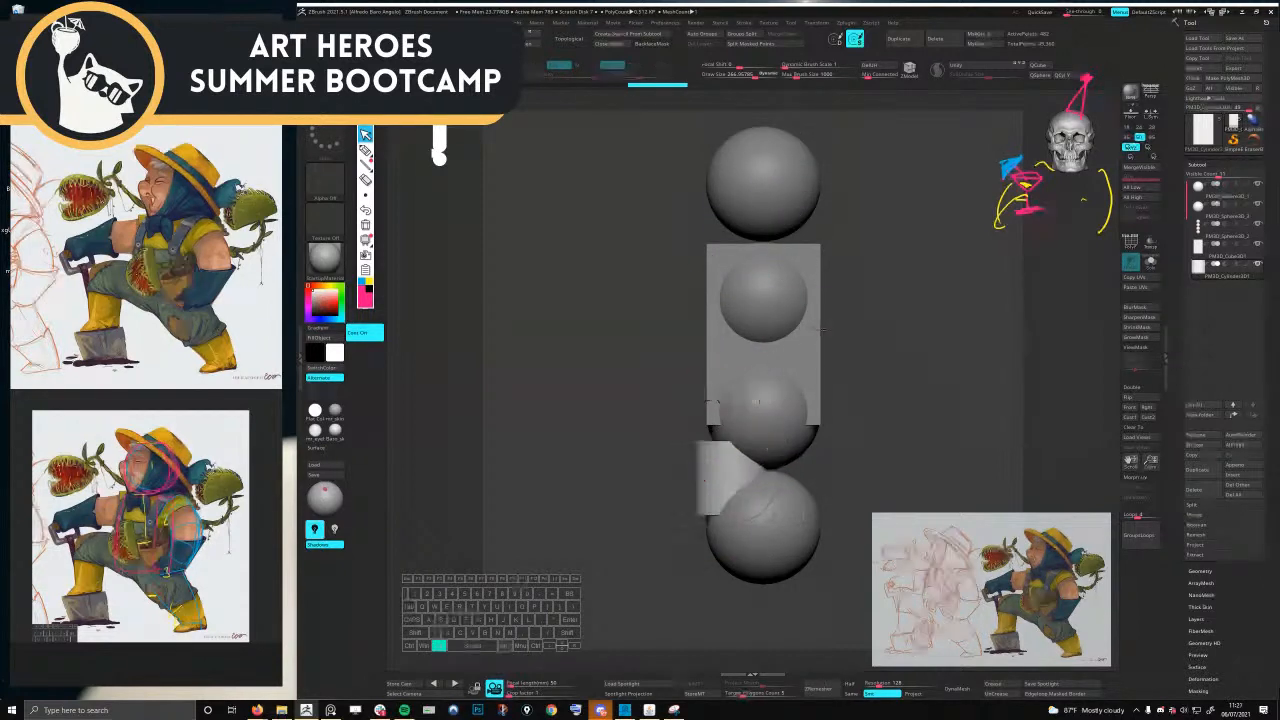
left_click_drag(732, 334, 716, 334)
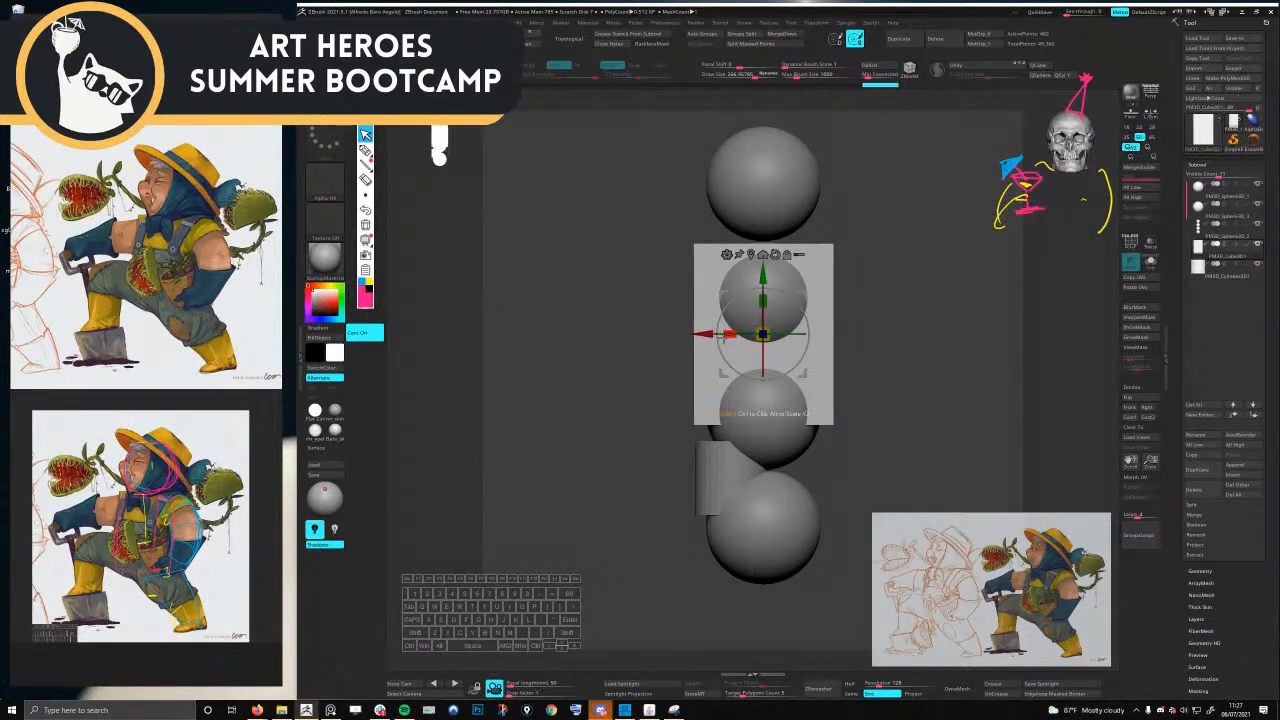
key("q")
- Move the cylinder farther out to the side and turn on transparency for the other subtools
left_click(725, 472, "alt")
key("w")
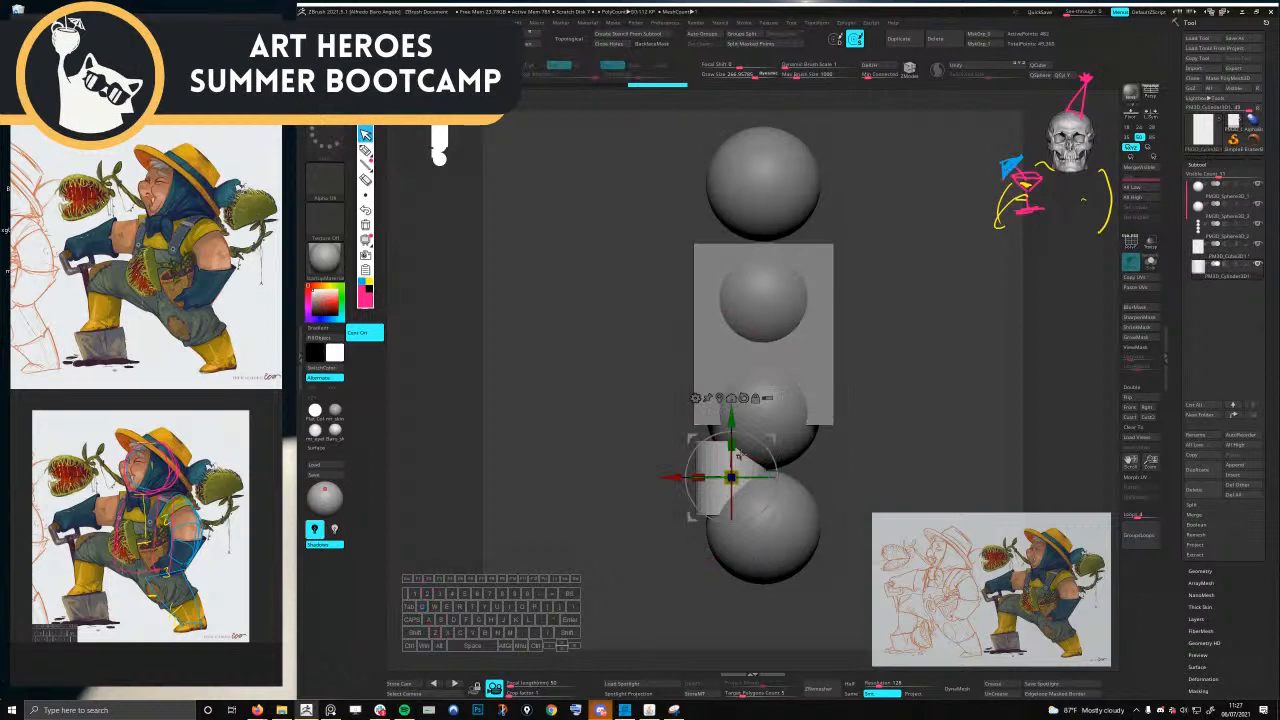
left_click_drag(672, 477, 641, 477)
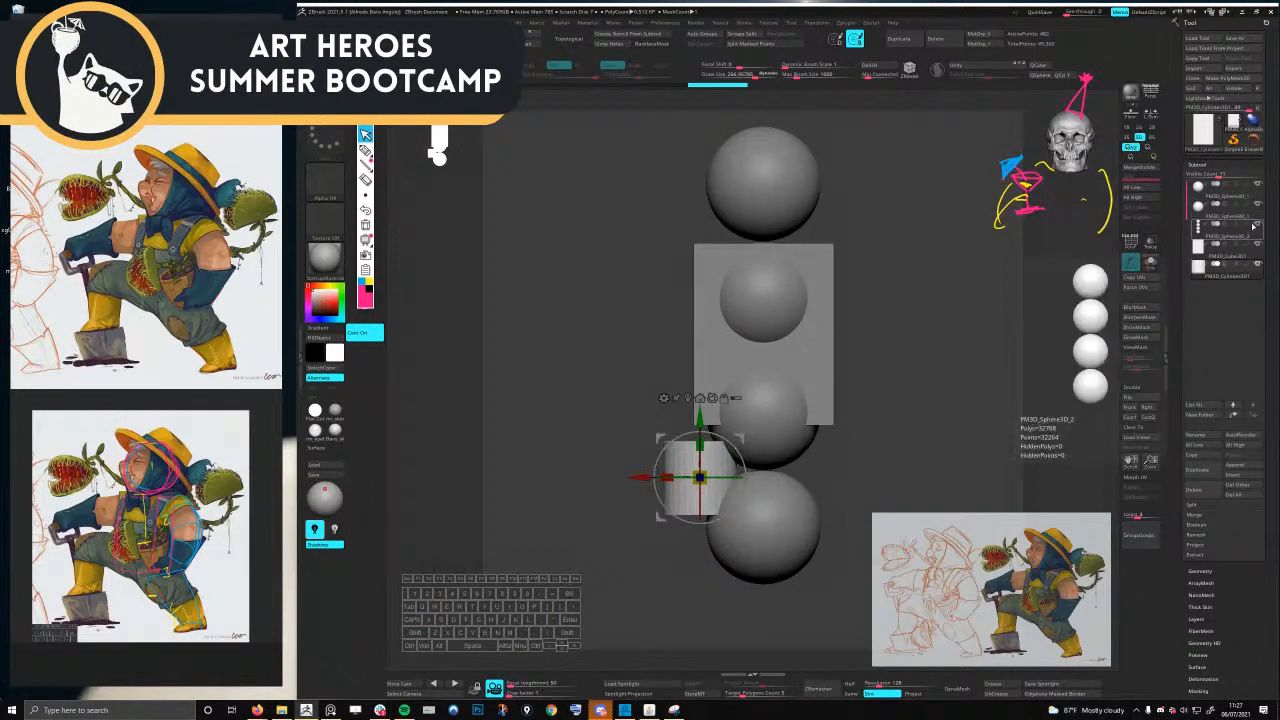
left_click(1150, 243)
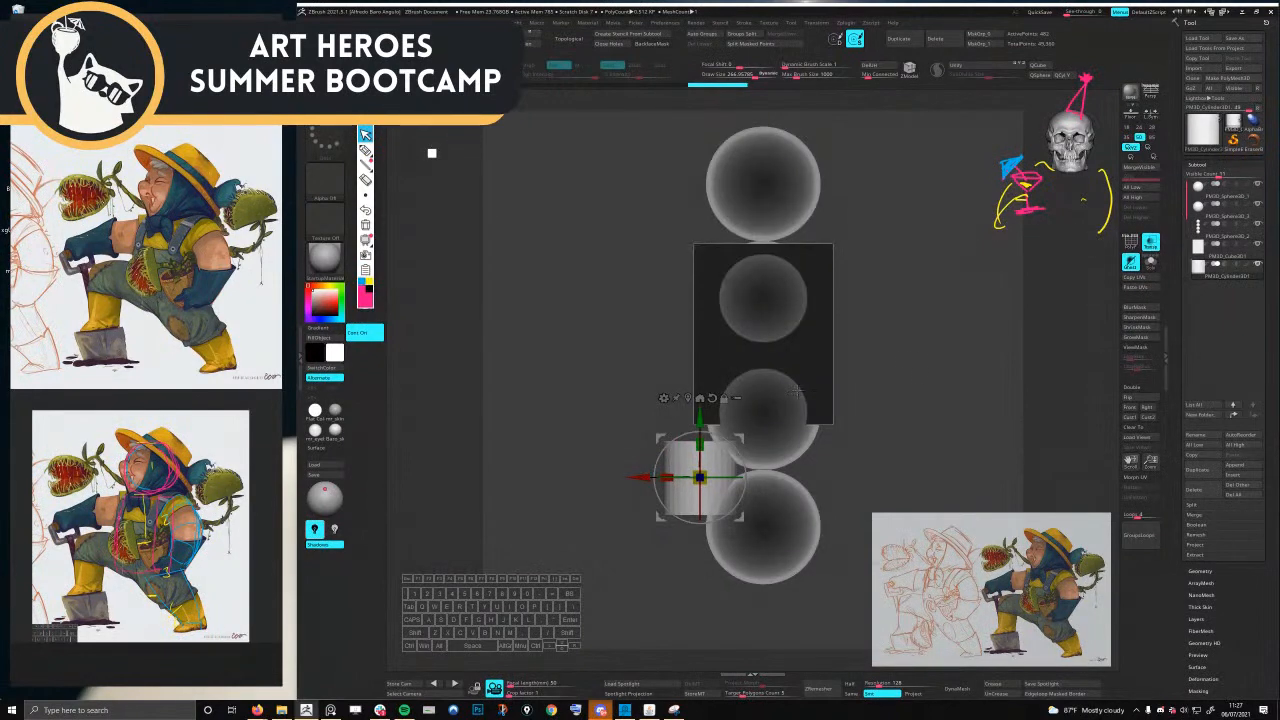
- Reshape the cylinder into a narrower, taller leg form and reduce the torso cube's height slightly
mouse_move(699, 477)
left_mouse_down()
mouse_move(699, 415)
mouse_move(699, 473)
left_mouse_up()
key("alt")
left_click(826, 345, "alt")
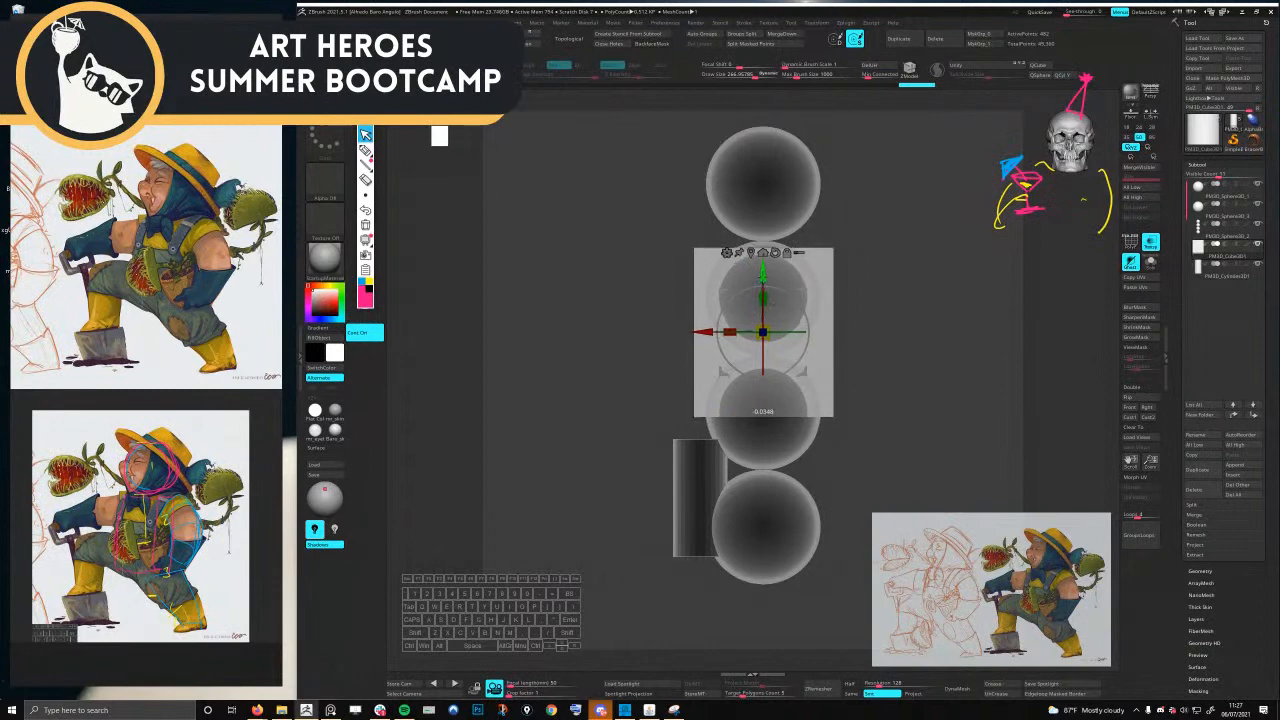
- Raise the leg cylinder to the torso cube's underside, shift it inward to the cube's outer edge, and shorten it slightly
left_click(690, 504, "alt")
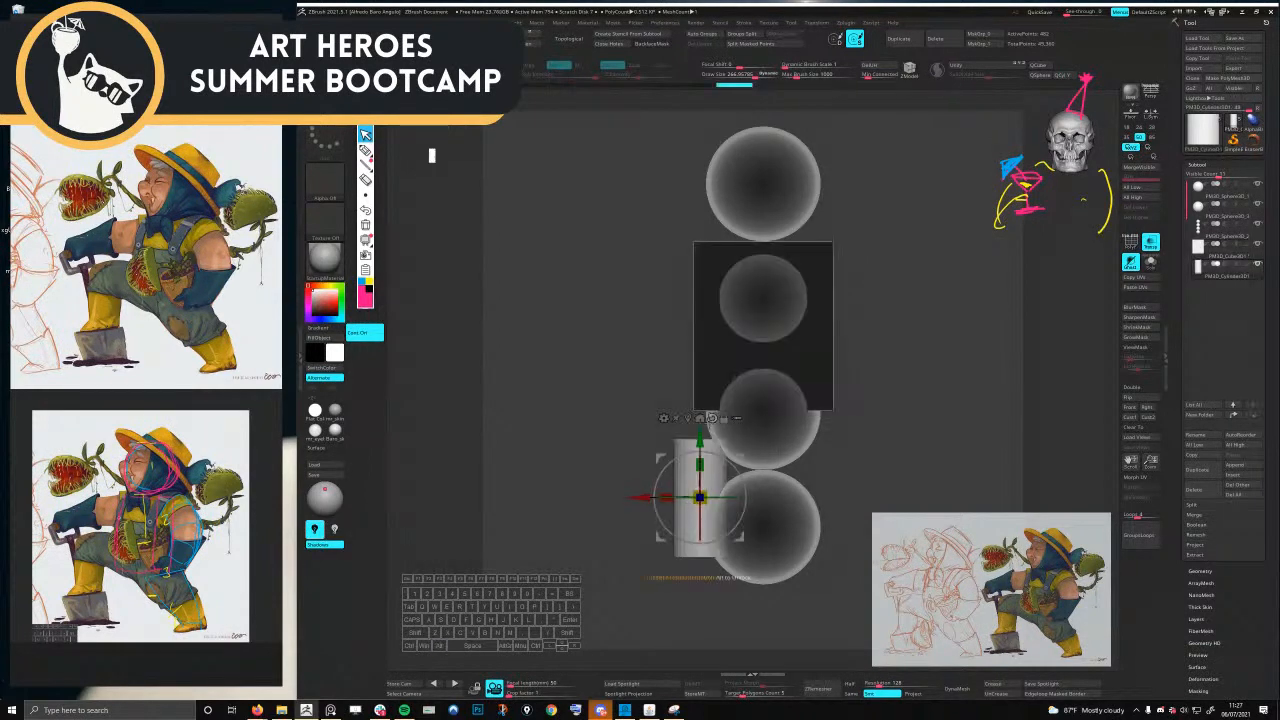
left_click_drag(699, 445, 699, 415)
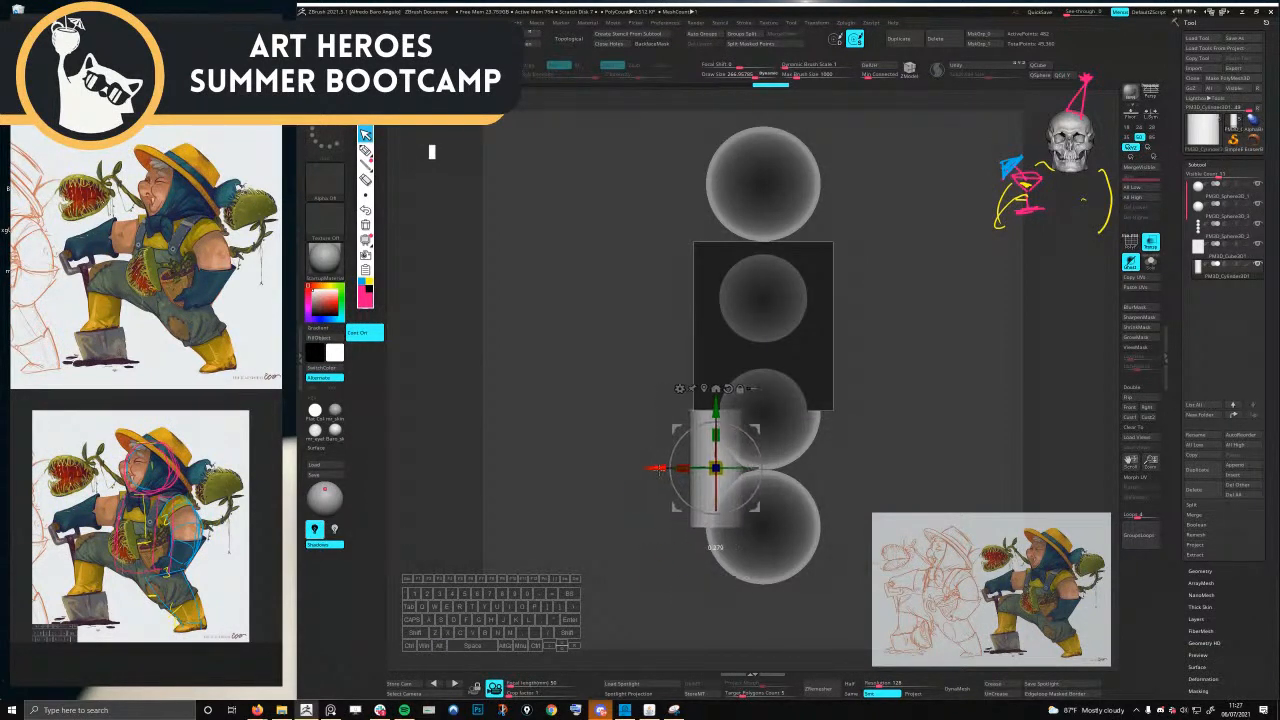
left_click_drag(699, 467, 715, 467)
left_click_drag(720, 462, 724, 447)
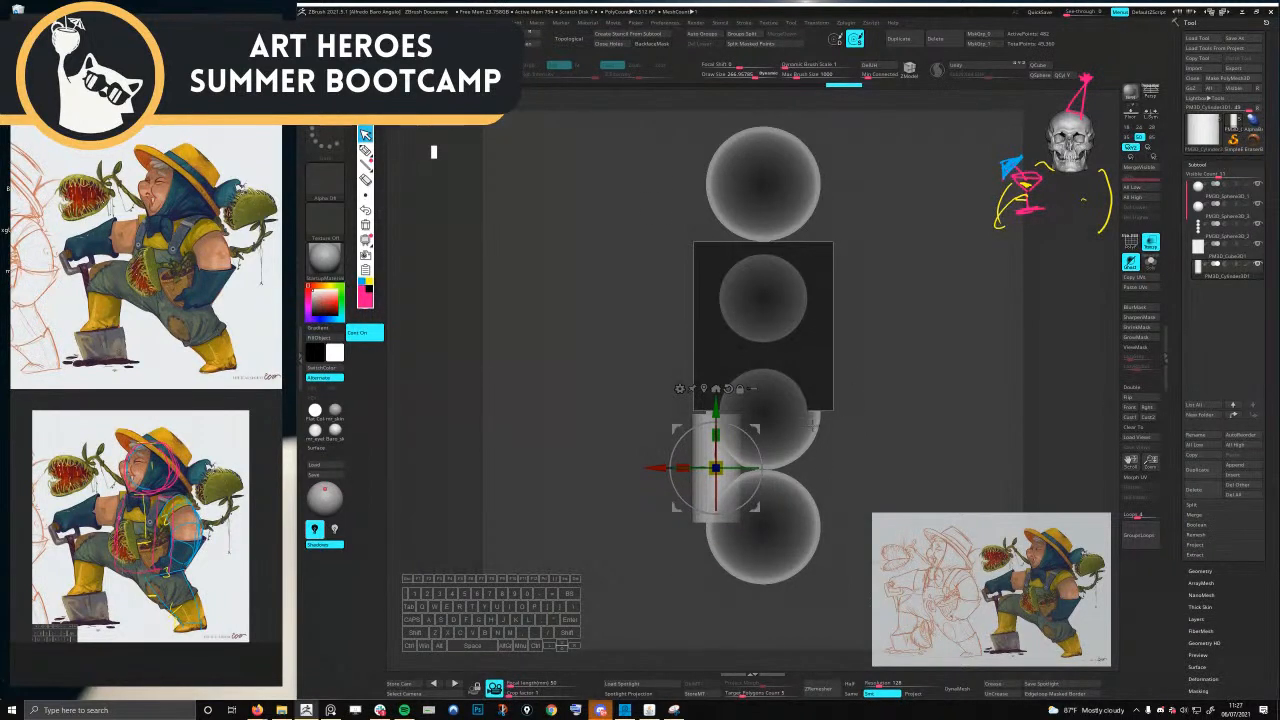
- Mirror the leg cylinder to the other side with SubTool Master, keeping both in one subtool, and show the polyframe
left_click(850, 23)
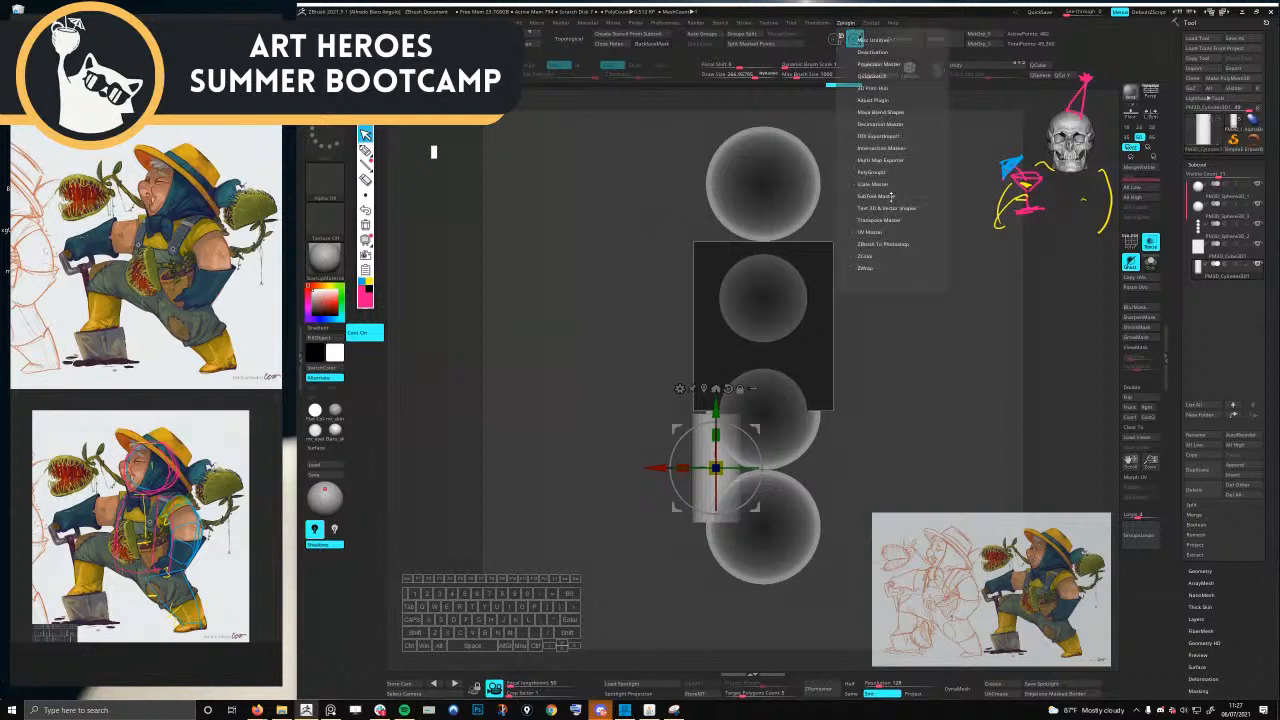
mouse_move(890, 197)
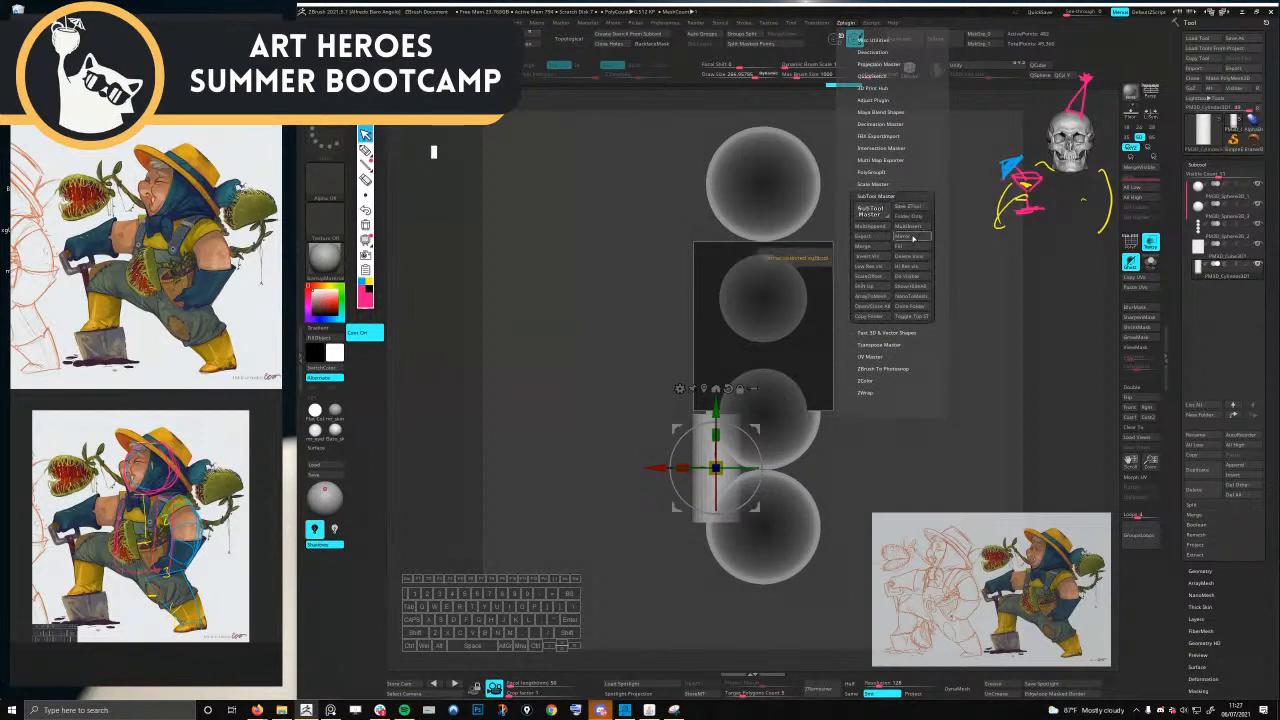
left_click(910, 237)
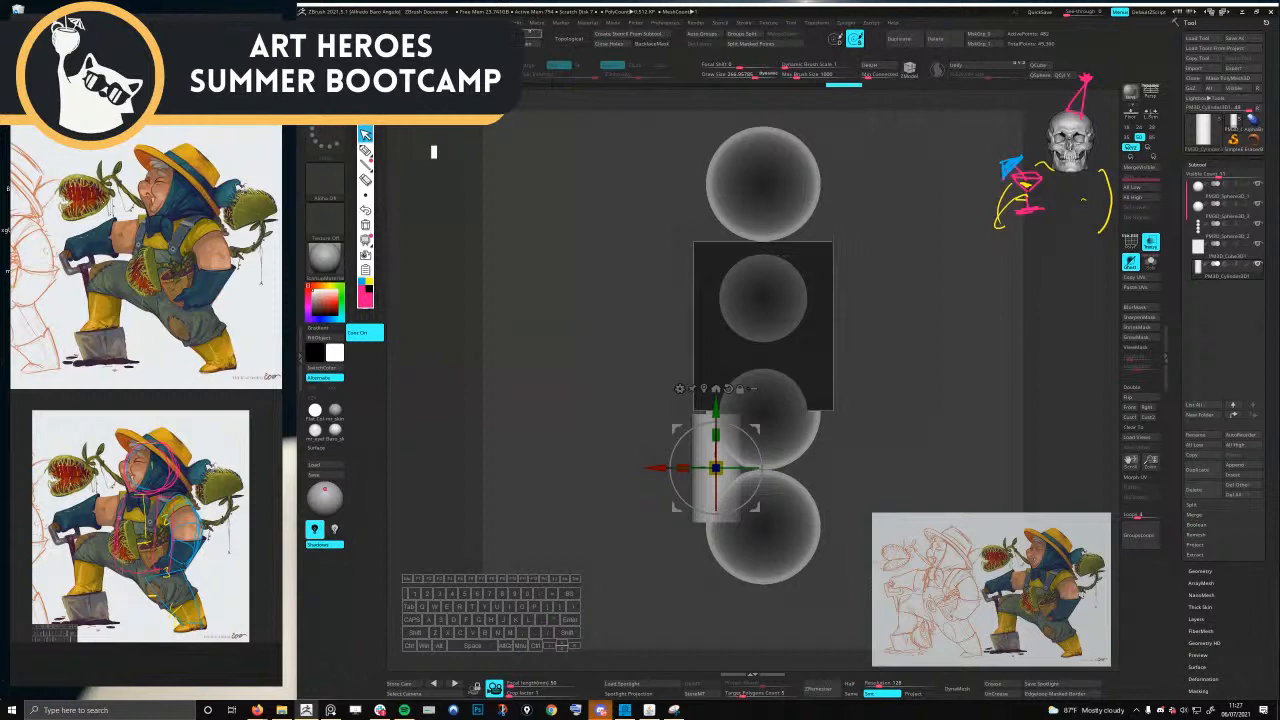
key("ctrl")
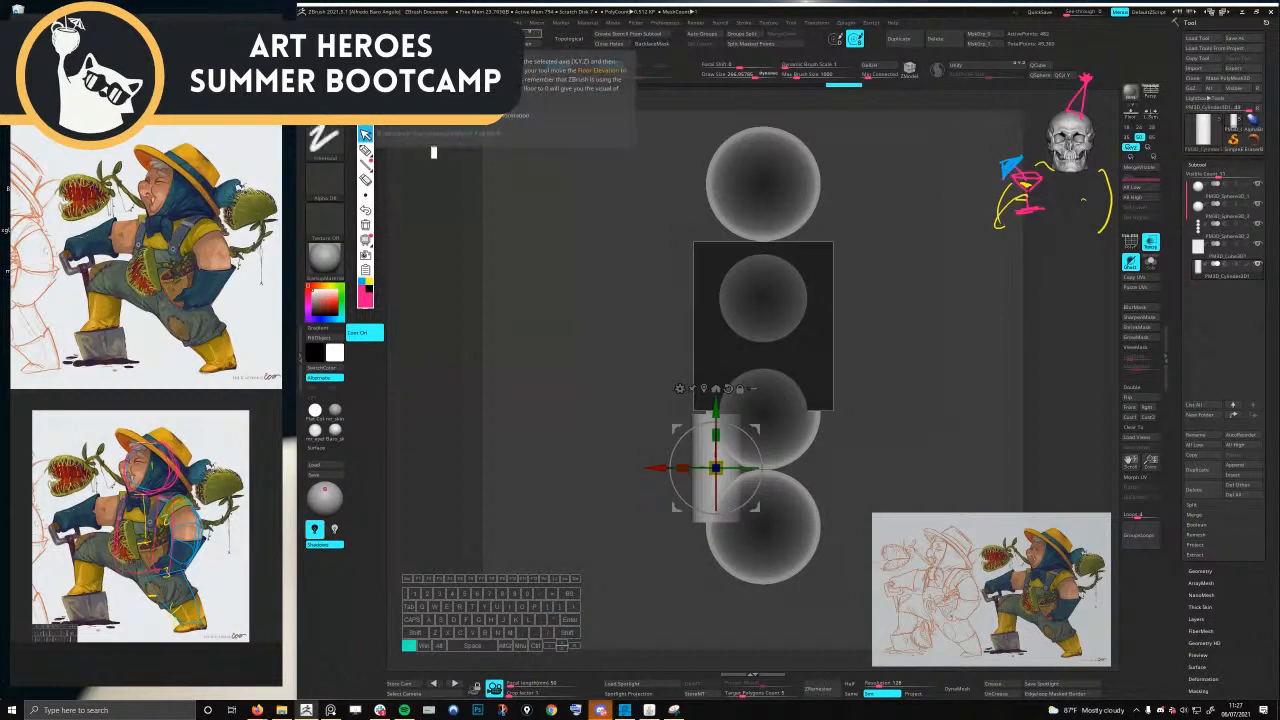
key("shift+m")
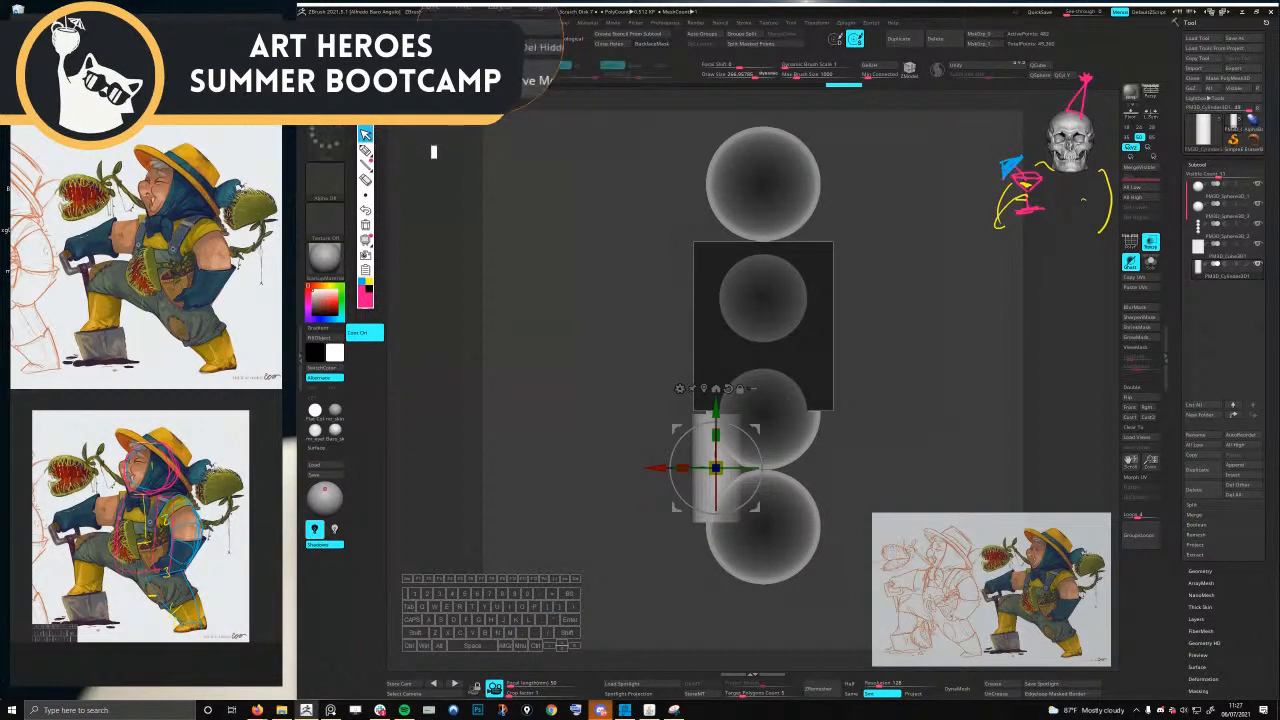
left_click(502, 56)
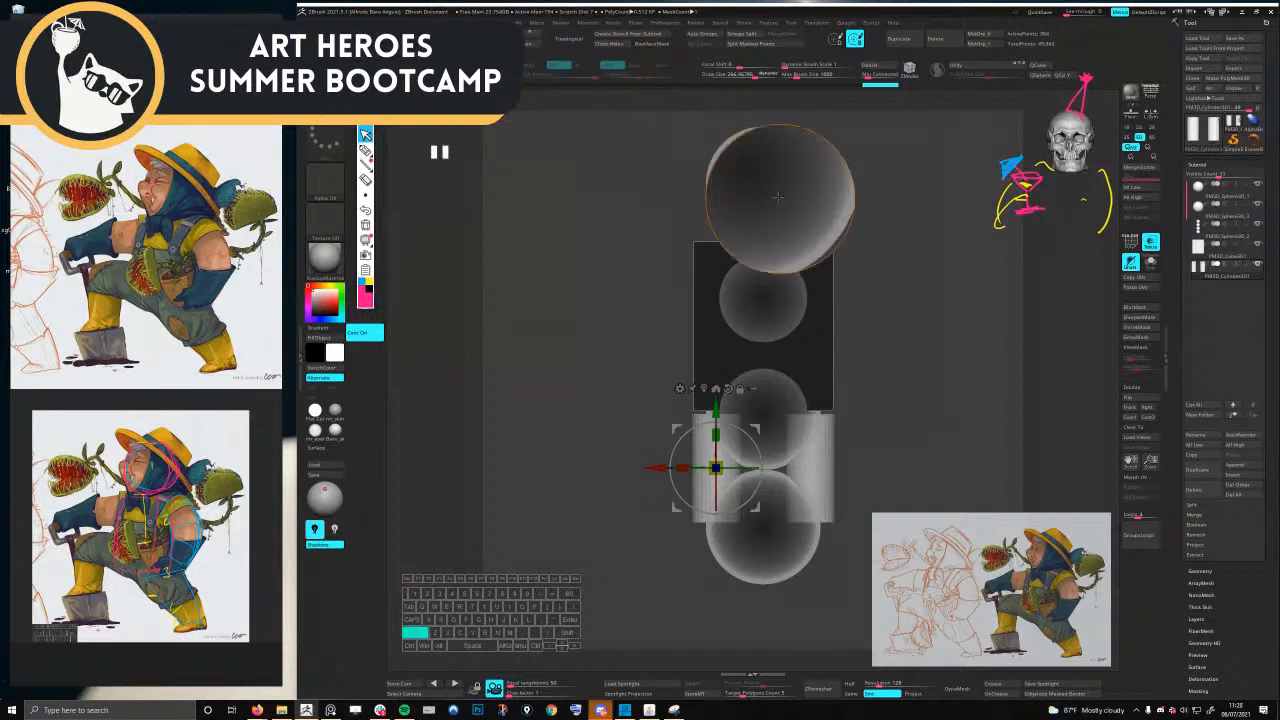
key("shift+f")
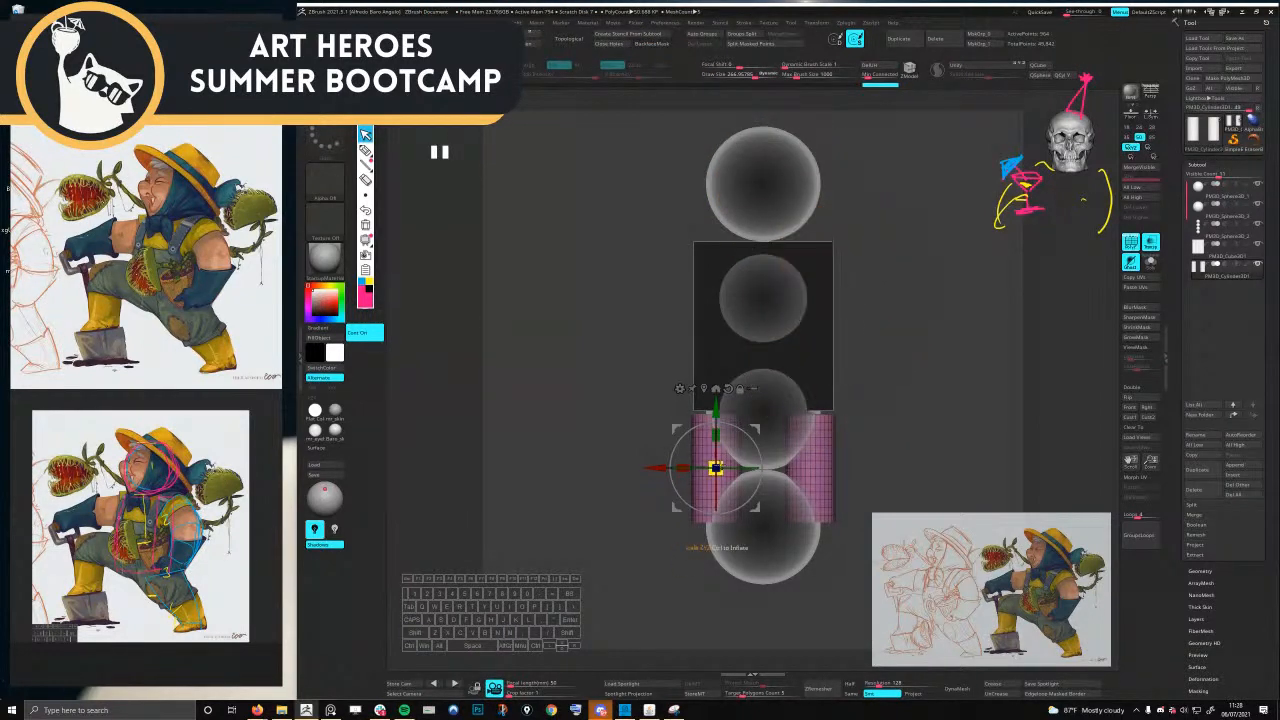
- Turn on local symmetry for the mirrored leg cylinders, undo the stray test move, and enable the perspective view
left_click_drag(716, 467, 742, 443)
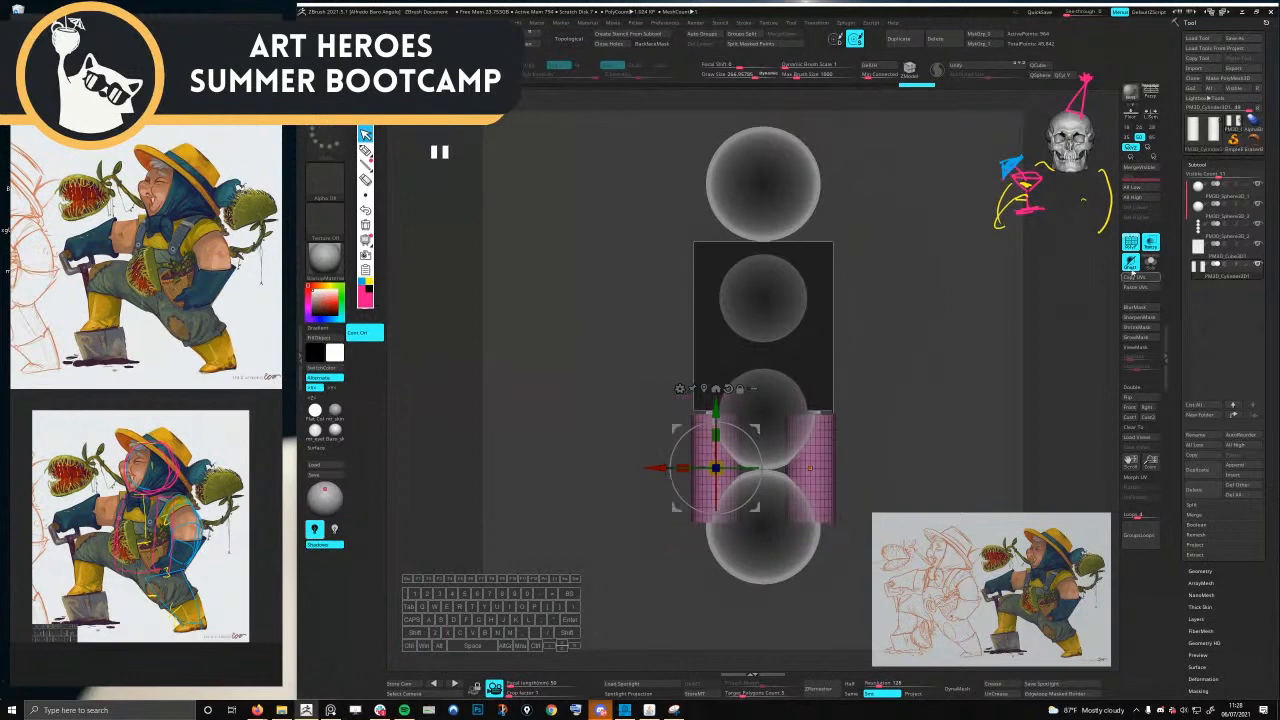
left_click(1150, 112)
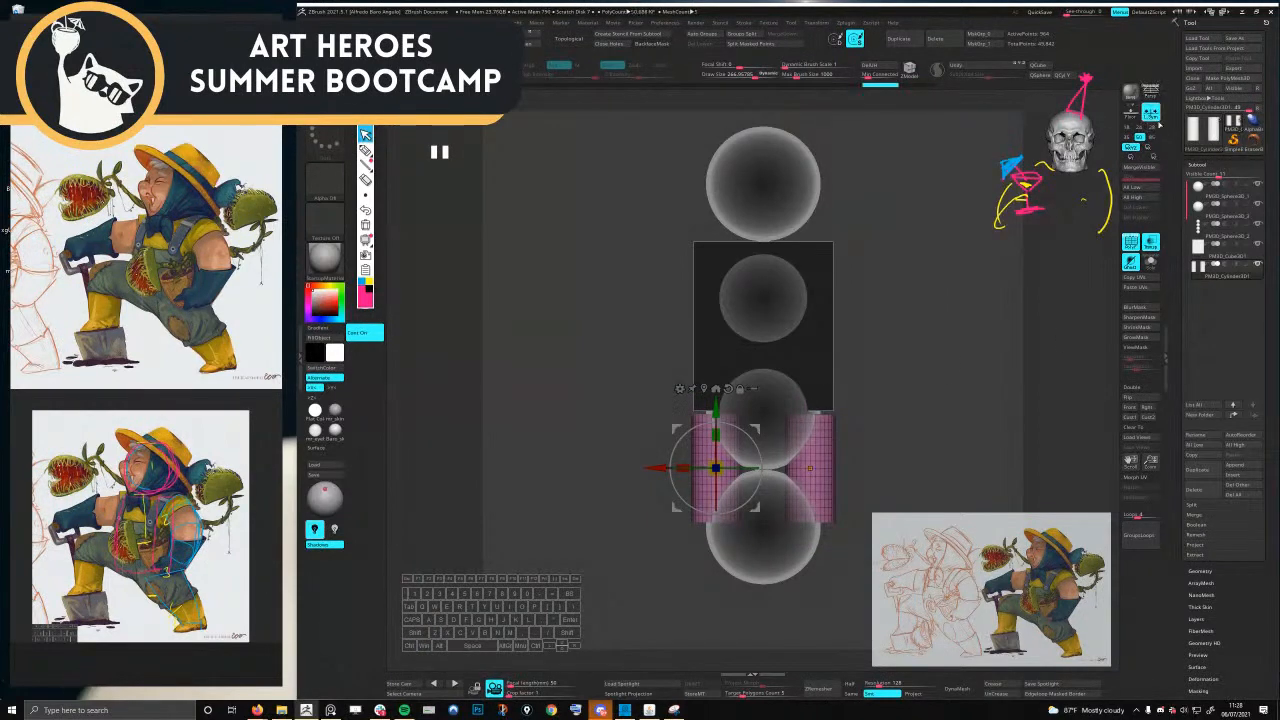
mouse_move(738, 454)
left_mouse_down()
mouse_move(743, 441)
mouse_move(739, 451)
left_mouse_up()
key("ctrl+z")
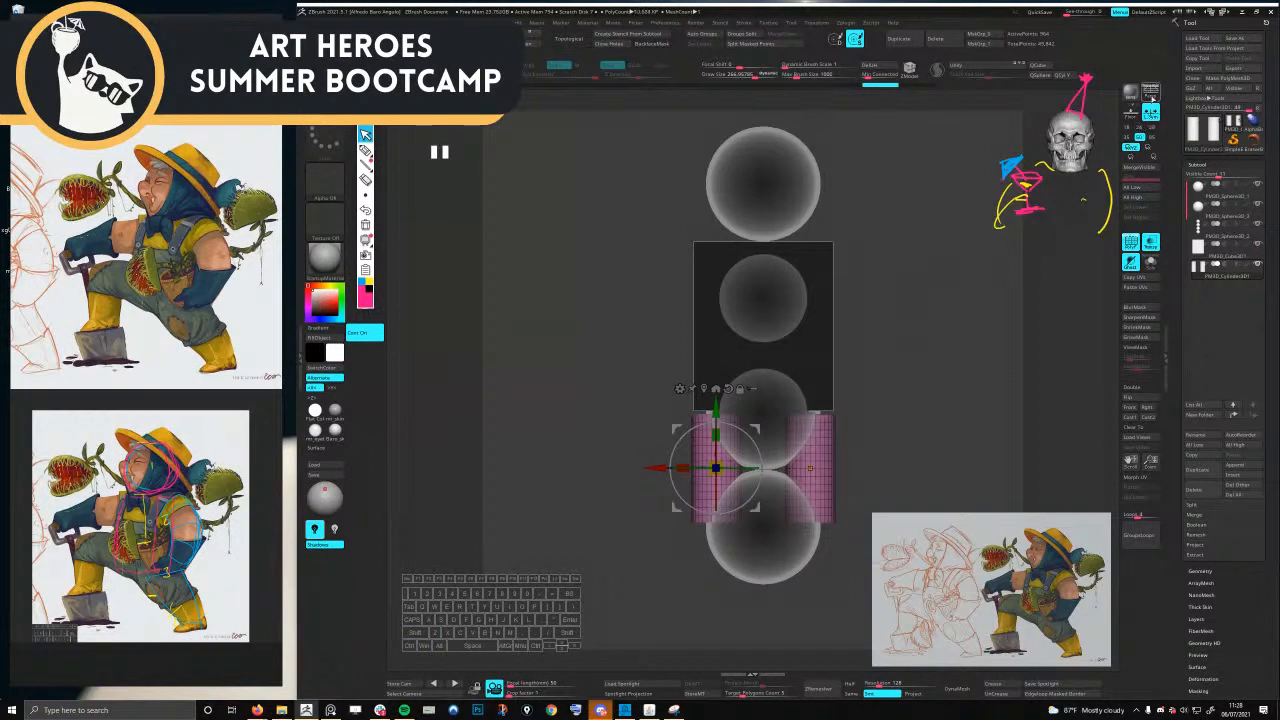
left_click(1150, 90)
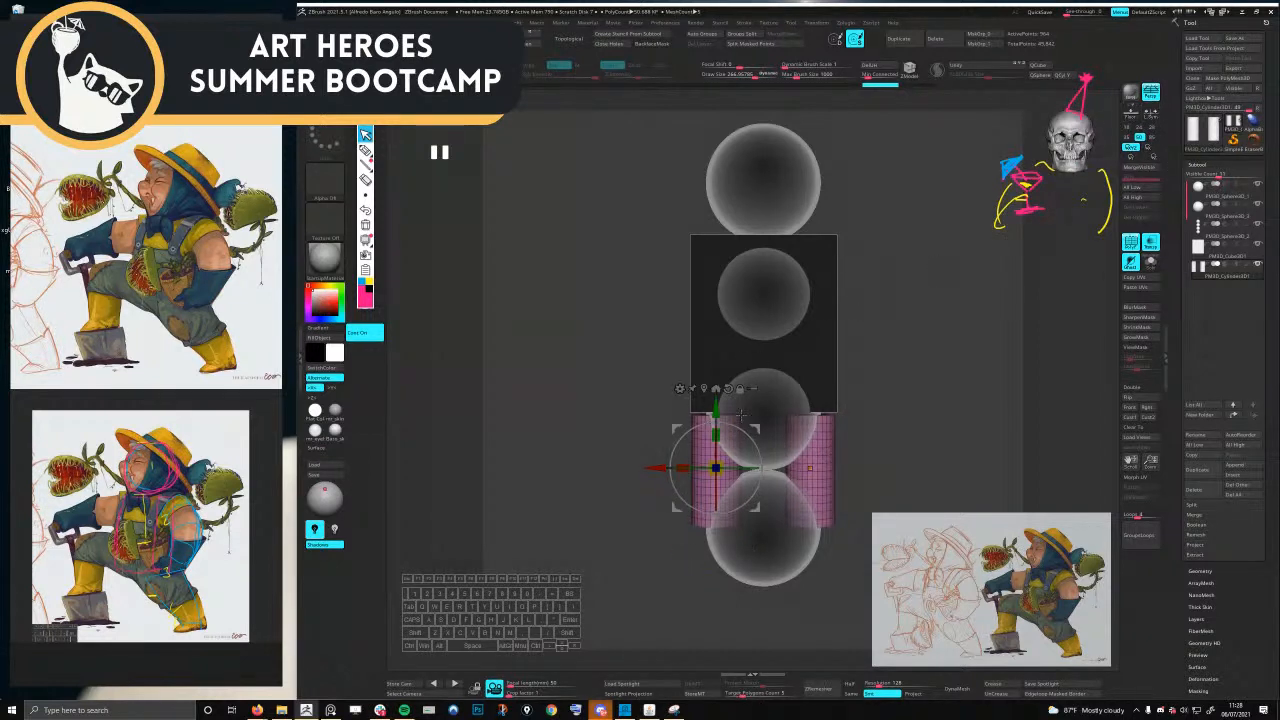
- Duplicate the leg cylinders and lay the copies out horizontally as longer arms at the torso cube's upper sides
left_click_drag(715, 416, 690, 335, "ctrl")
key("ctrl+z")
left_click_drag(692, 264, 696, 306)
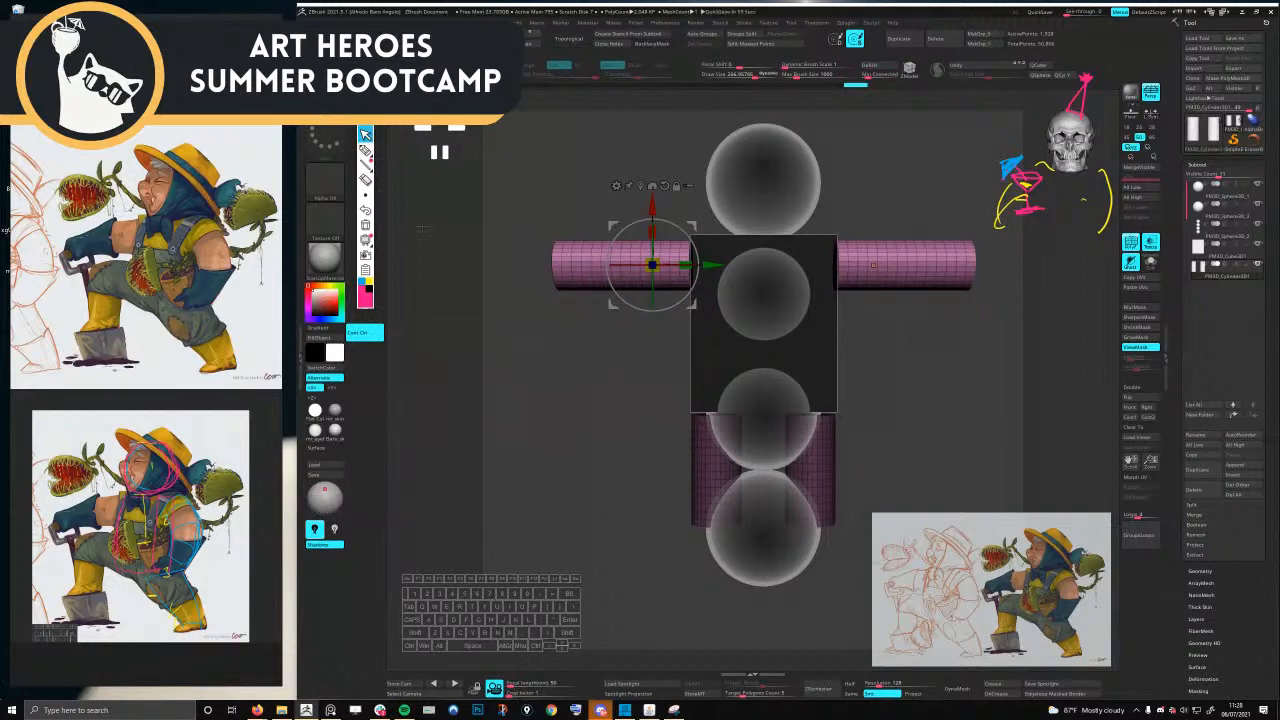
- Mark the arm and knee on the reference painting with the annotation pen, and erase only those new marks
left_click(365, 150)
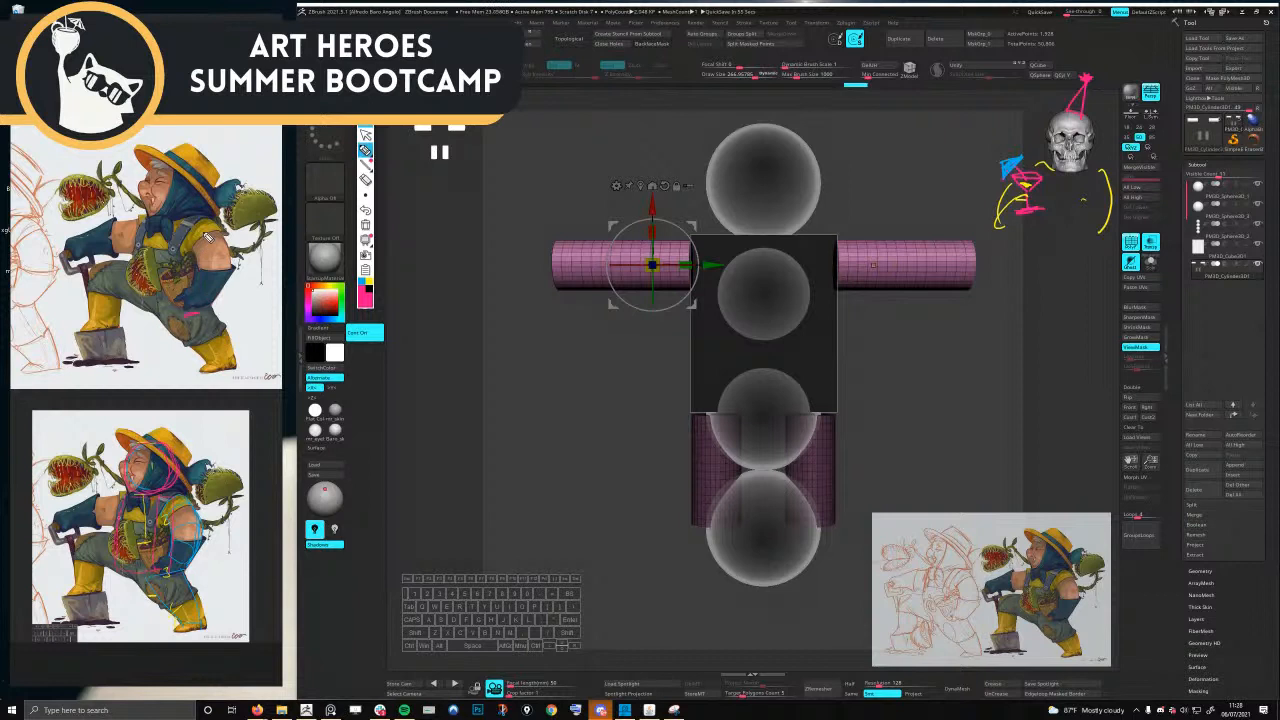
left_click(364, 225)
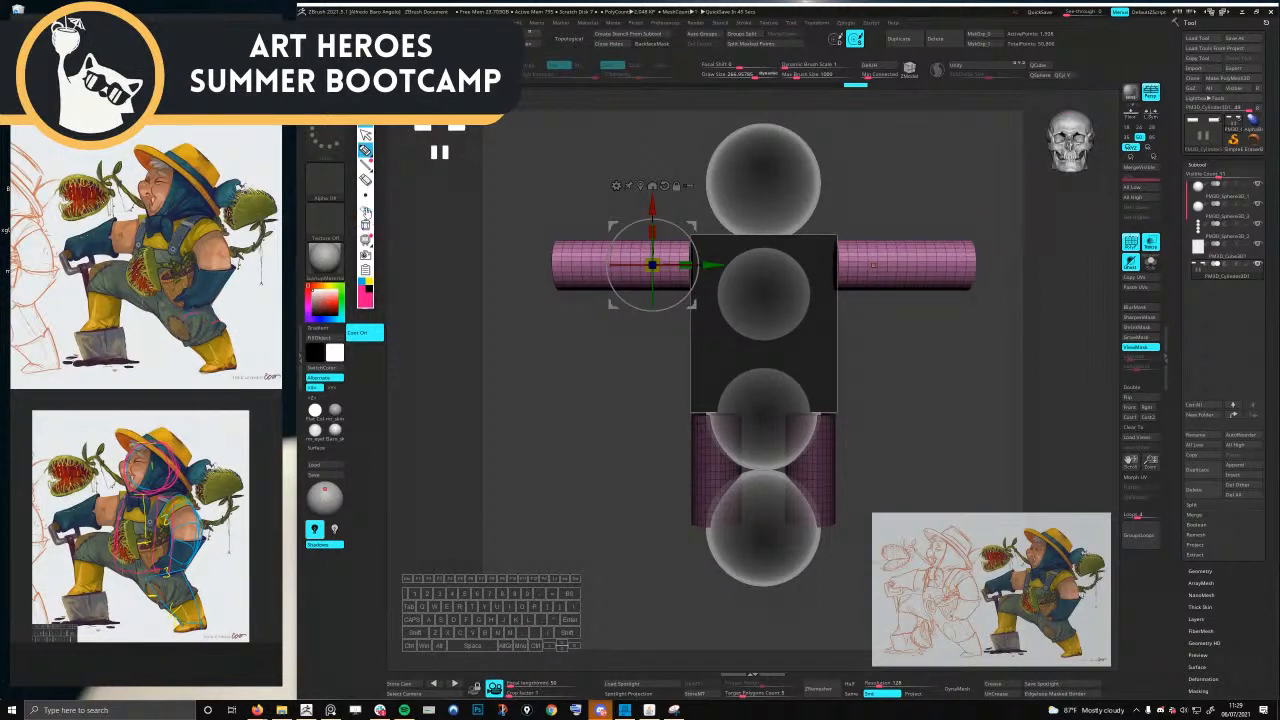
left_click(366, 212)
left_click(366, 182)
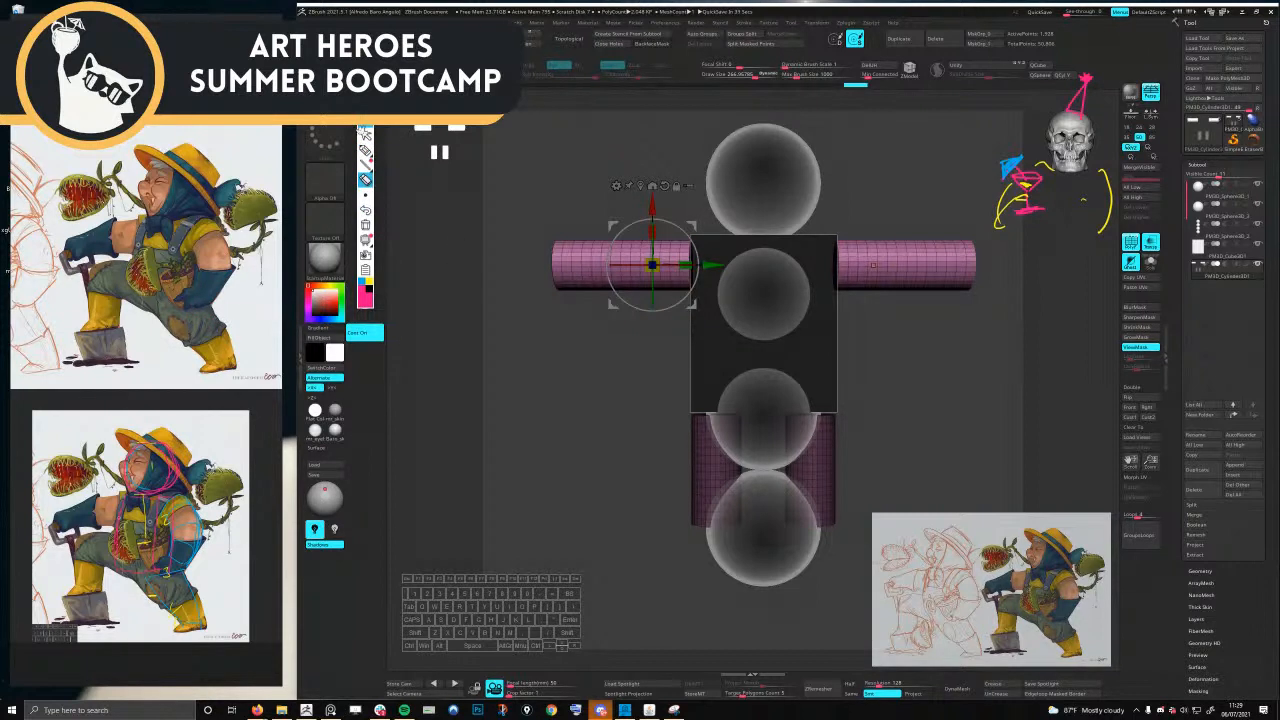
left_click(365, 134)
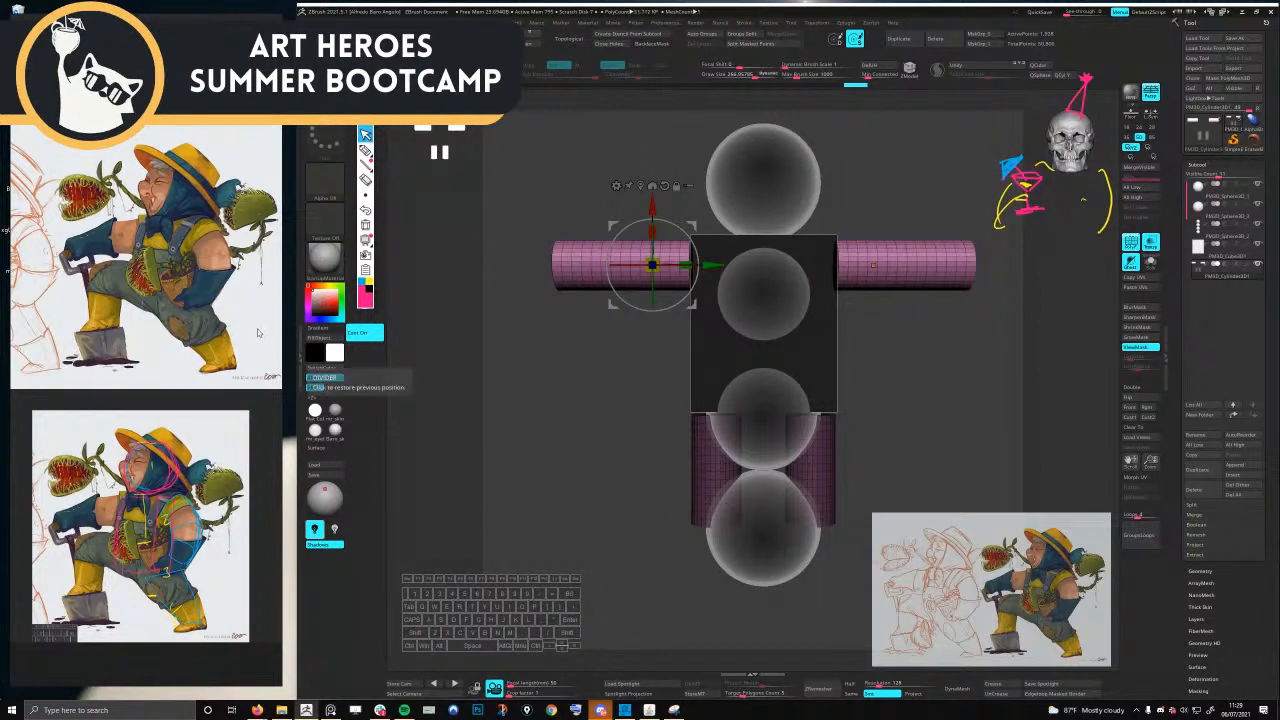
- Hide the polyframe and try the arm cylinders hanging vertically beside the torso cube
left_click_drag(910, 212, 857, 229)
right_click_drag(857, 229, 838, 238)
key("shift+f")
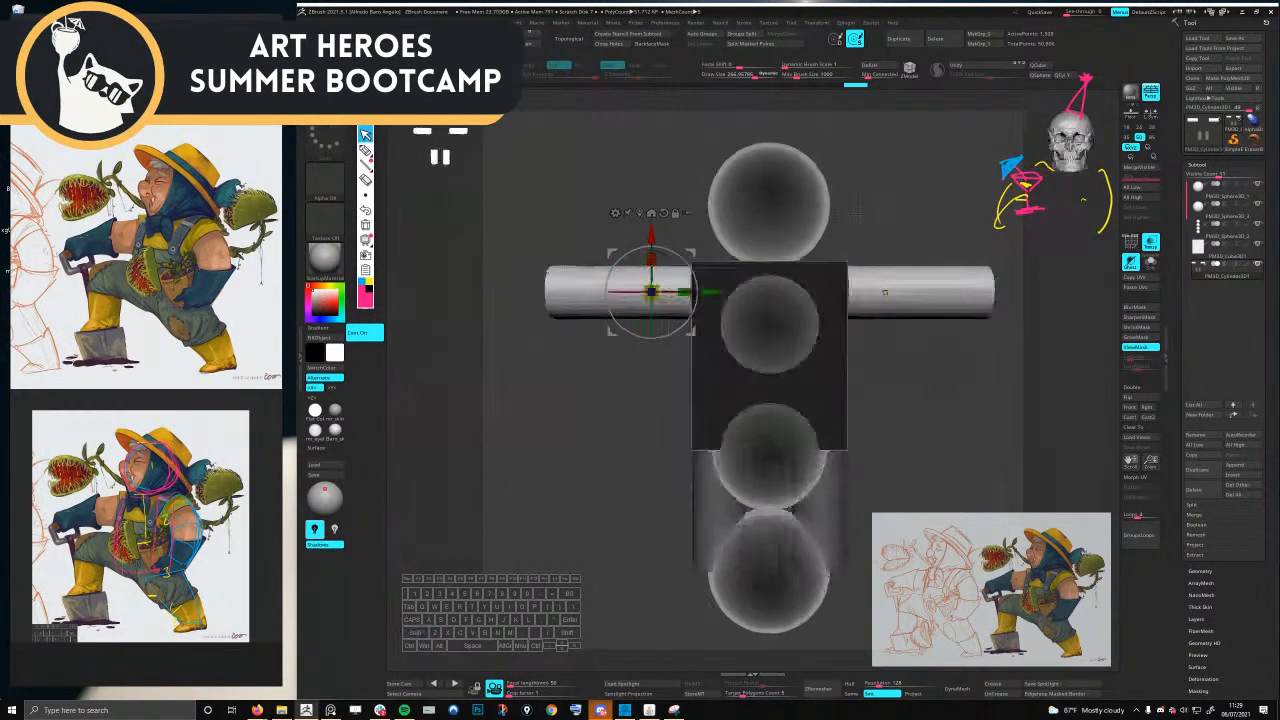
mouse_move(692, 272)
left_mouse_down()
mouse_move(650, 233)
mouse_move(619, 235)
mouse_move(636, 233)
left_mouse_up()
left_click_drag(650, 291, 677, 284)
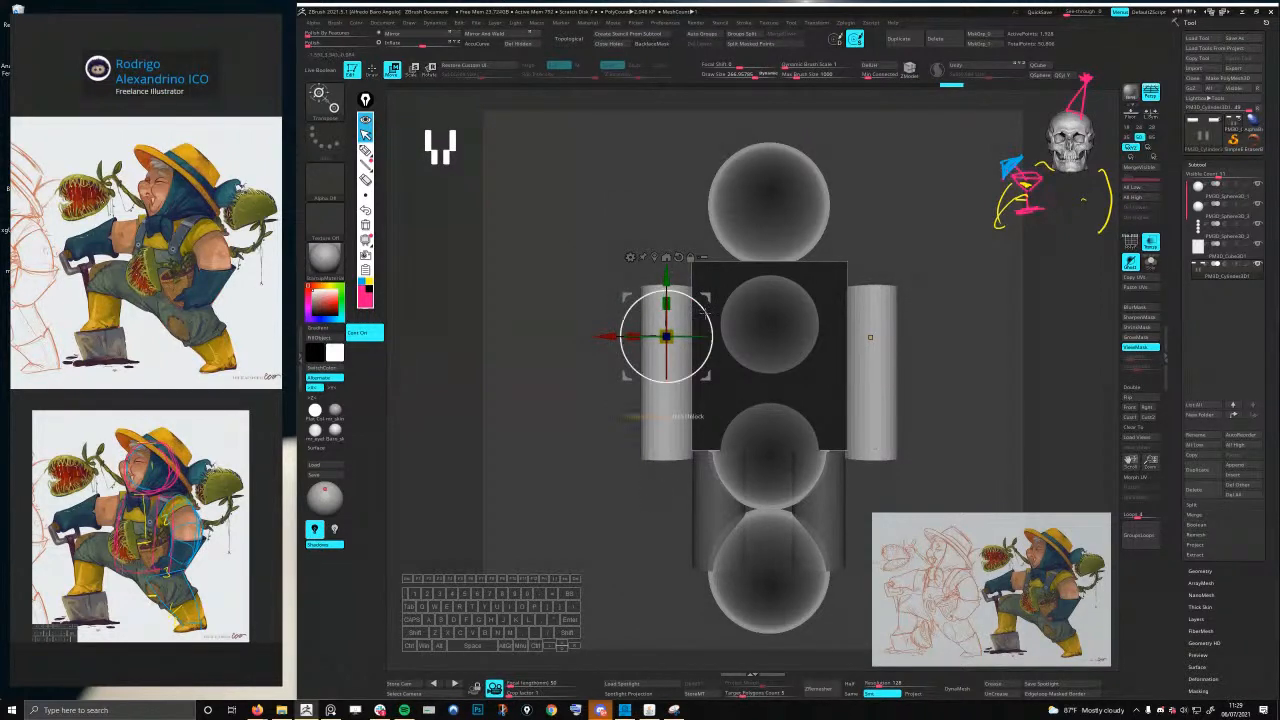
- Rotate the arm cylinders 90° back to horizontal and move them up and outward to the torso cube's upper sides
left_click_drag(708, 310, 708, 363)
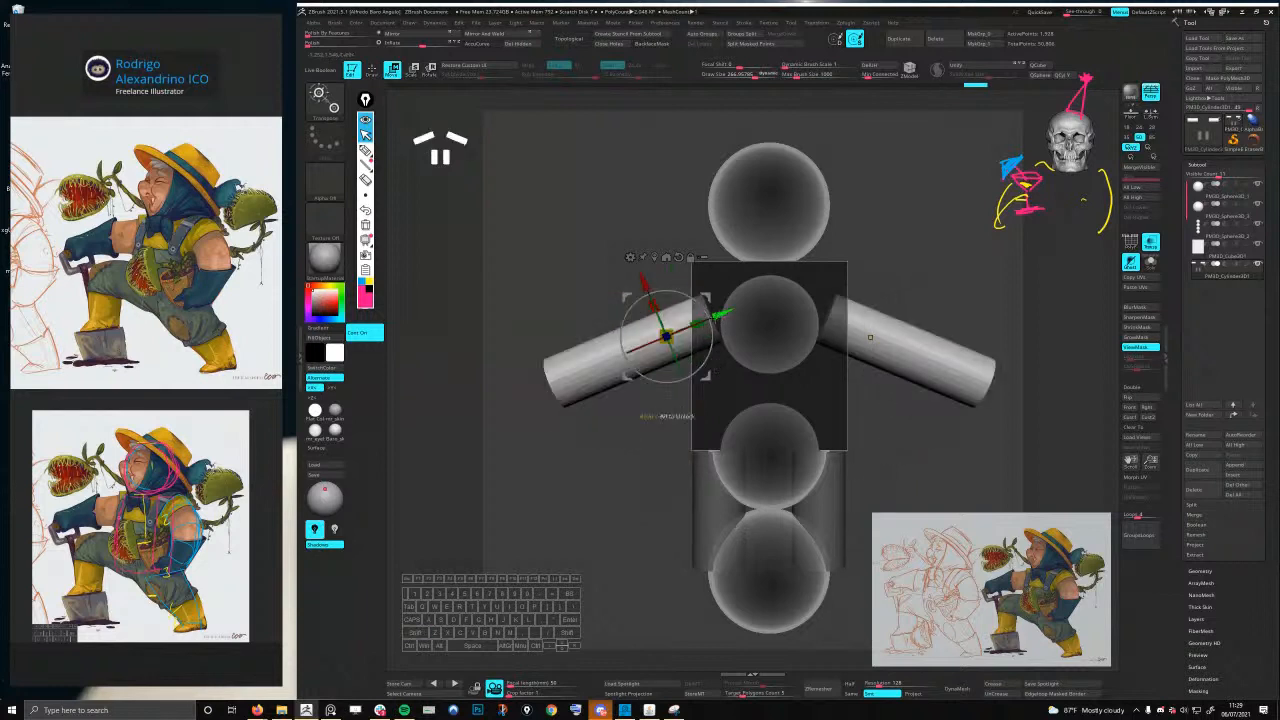
key("ctrl+z")
left_click_drag(708, 307, 700, 372)
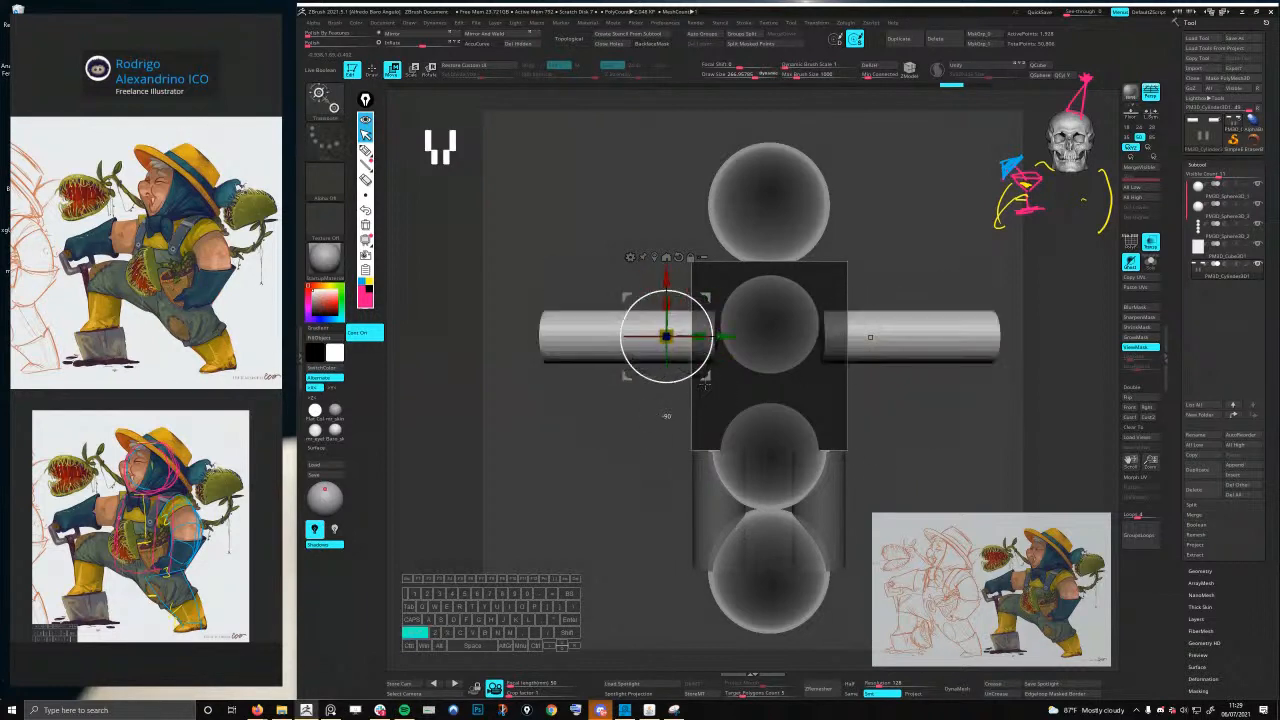
left_click_drag(705, 298, 687, 256)
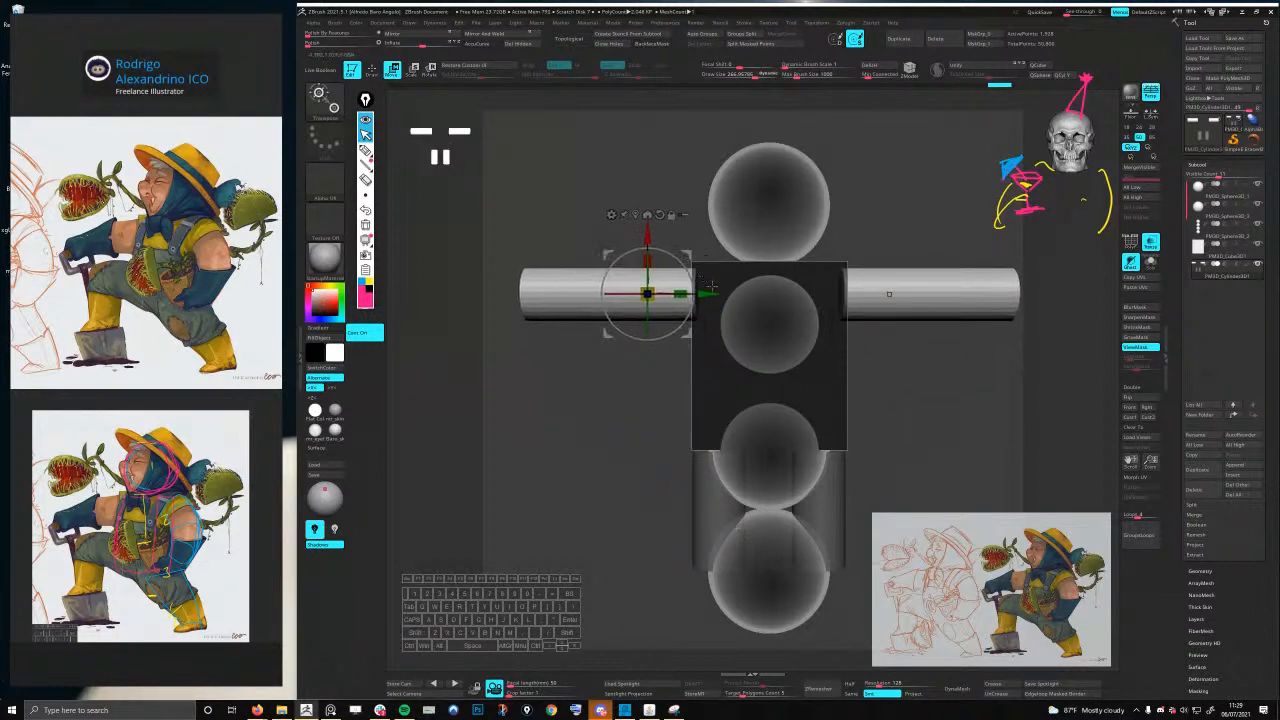
- Show the polyframe, turn off transparency for the other subtools, and switch to the insert-mesh primitives brush
mouse_move(742, 281)
right_mouse_down()
mouse_move(752, 303)
mouse_move(744, 281)
right_mouse_up()
key("shift+f")
key("shift+f")
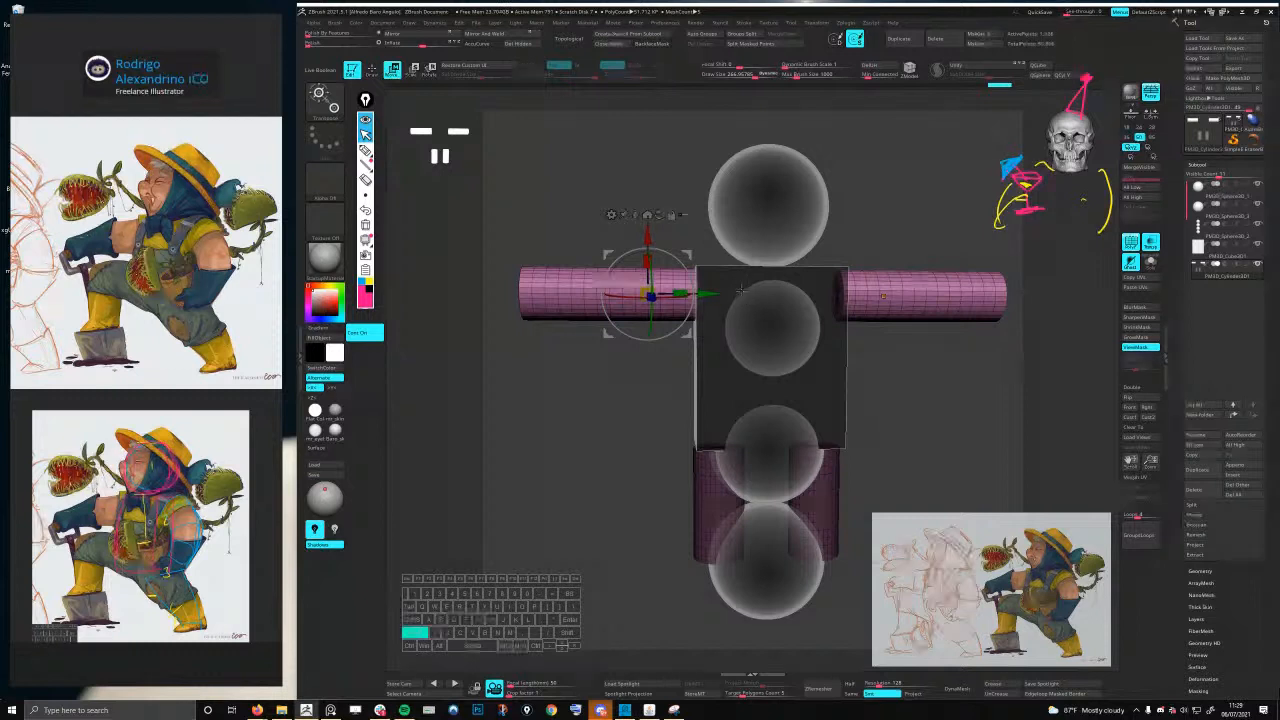
left_click(1150, 242)
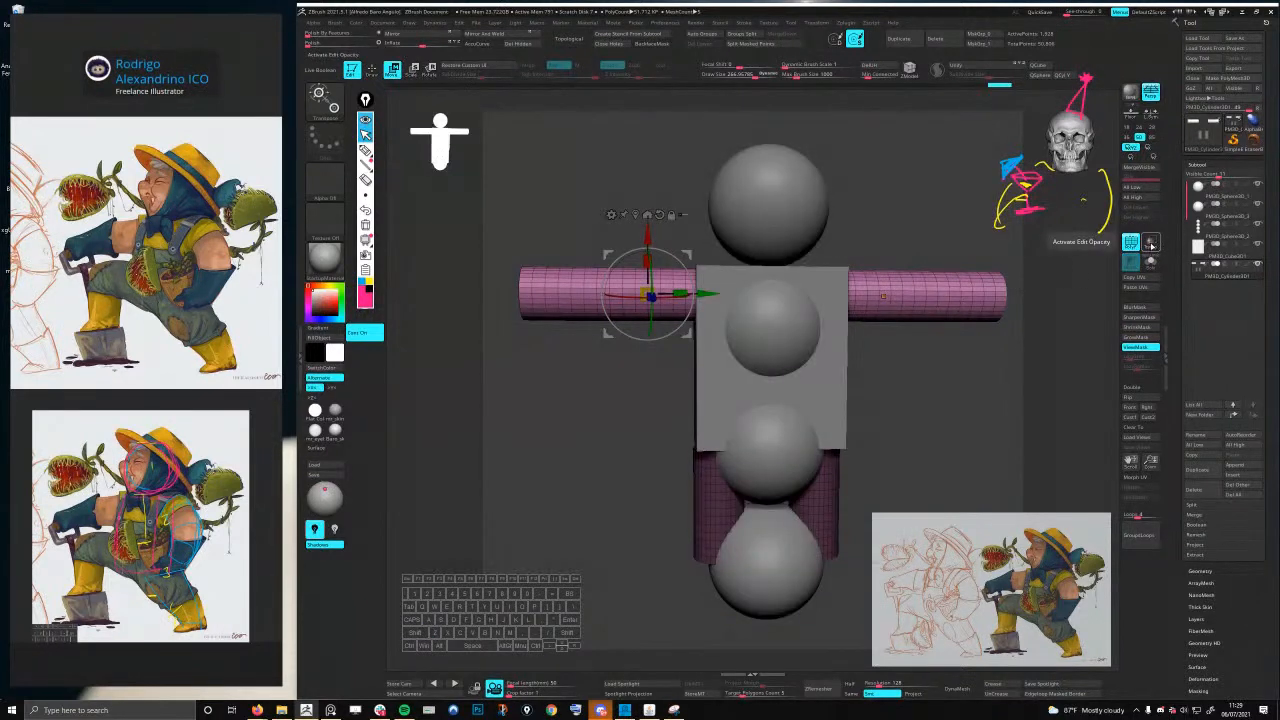
left_click_drag(855, 297, 828, 414)
left_click_drag(828, 414, 862, 335)
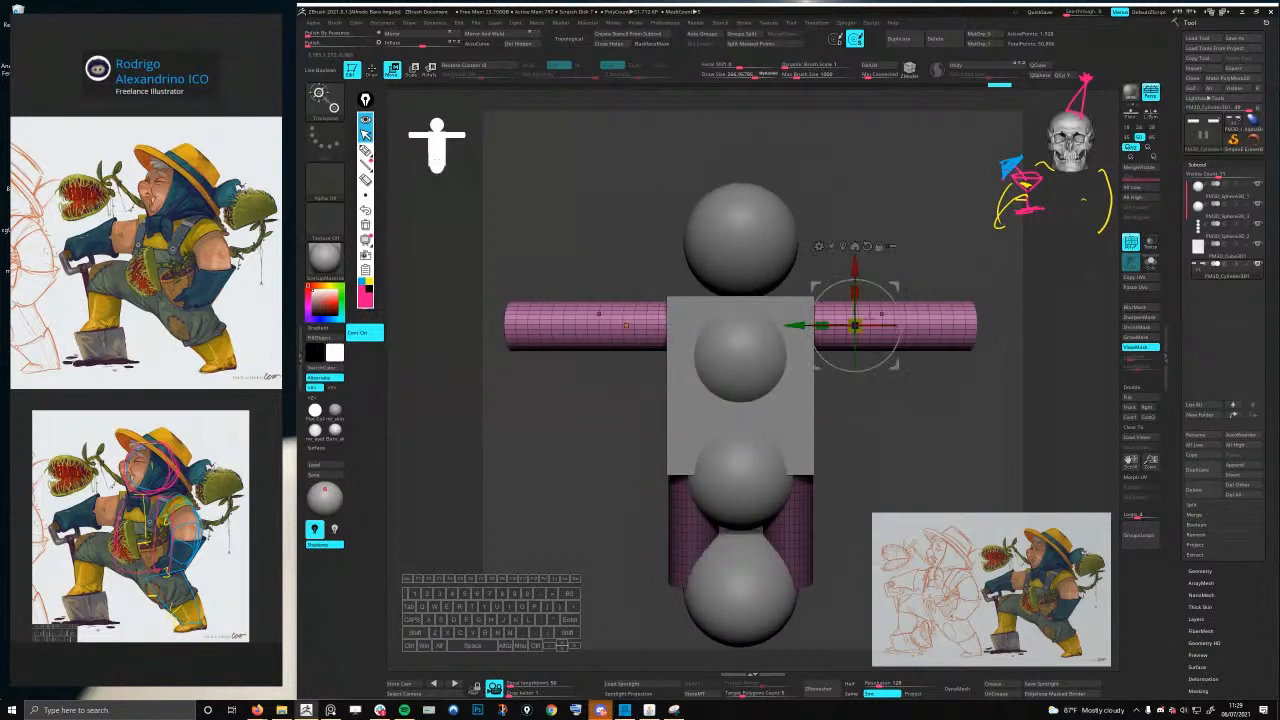
right_click_drag(619, 311, 790, 324, "alt")
key("q")
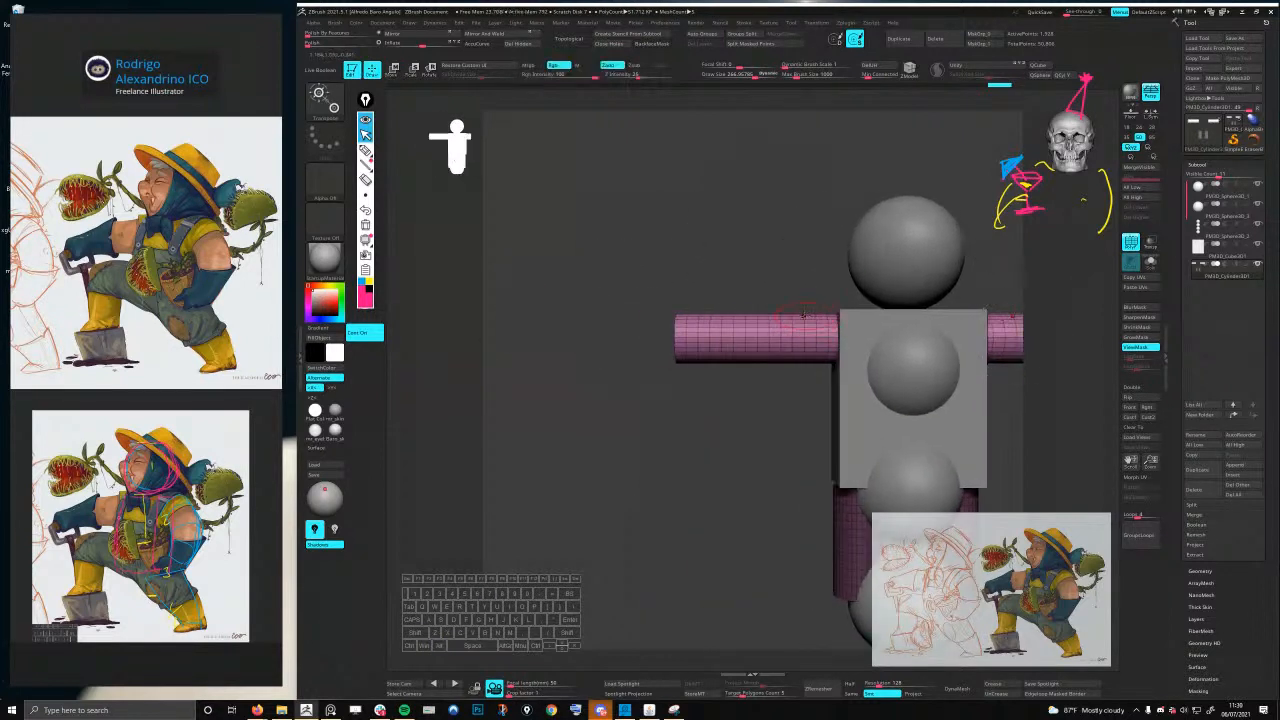
key("1")
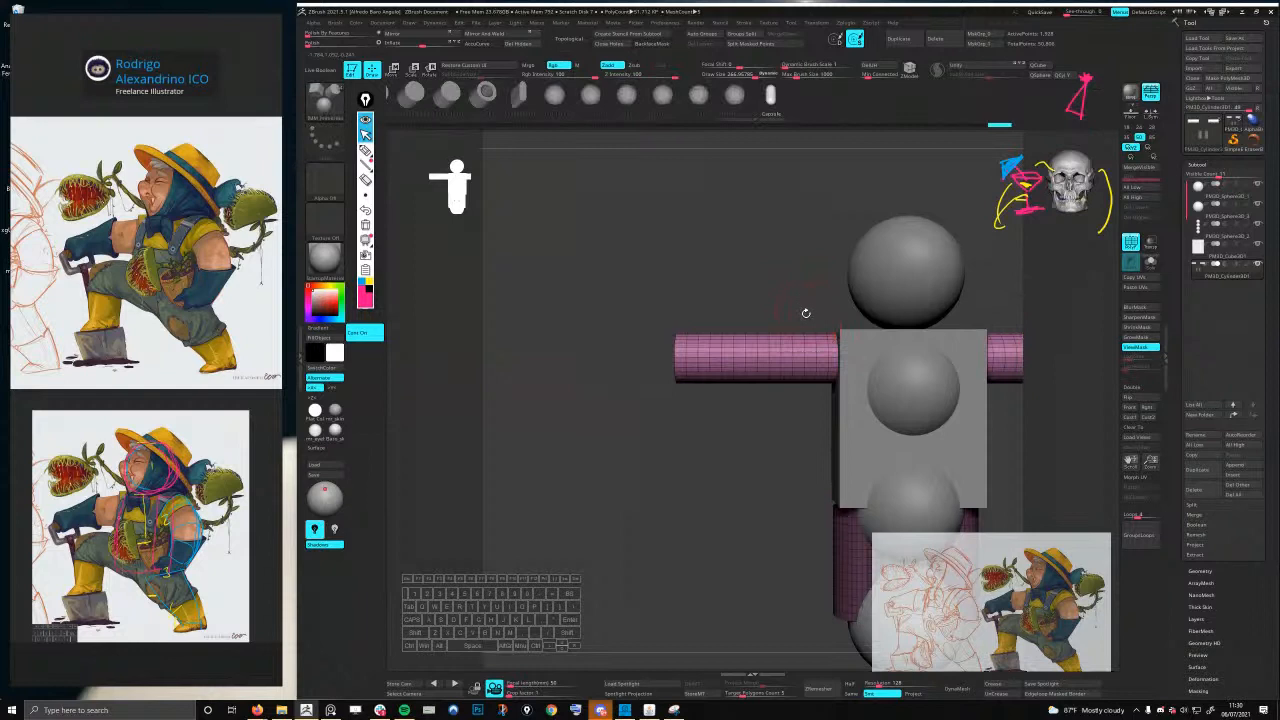
- Try inserting a Sphere 32 primitive on the arm cylinder, and undo it
left_click(590, 101)
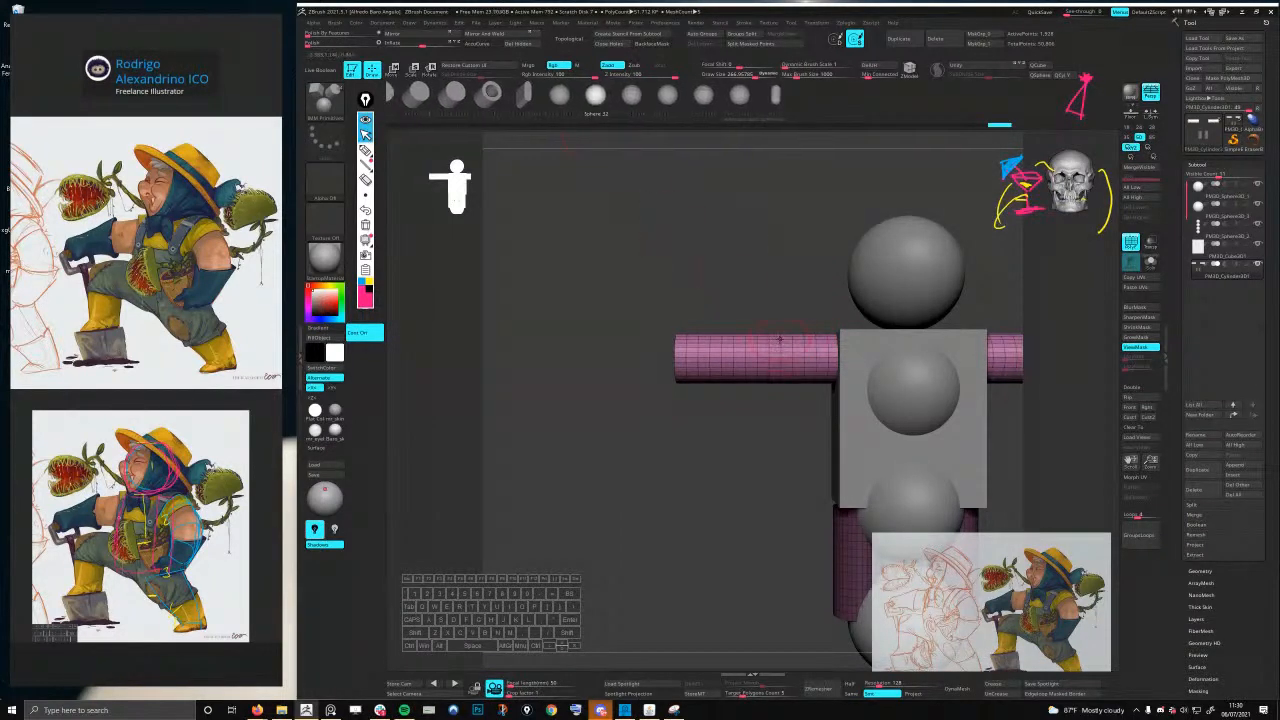
left_click_drag(756, 315, 776, 408)
right_click_drag(925, 363, 700, 357, "shift")
right_click_drag(797, 355, 723, 337, "ctrl")
key("ctrl+z")
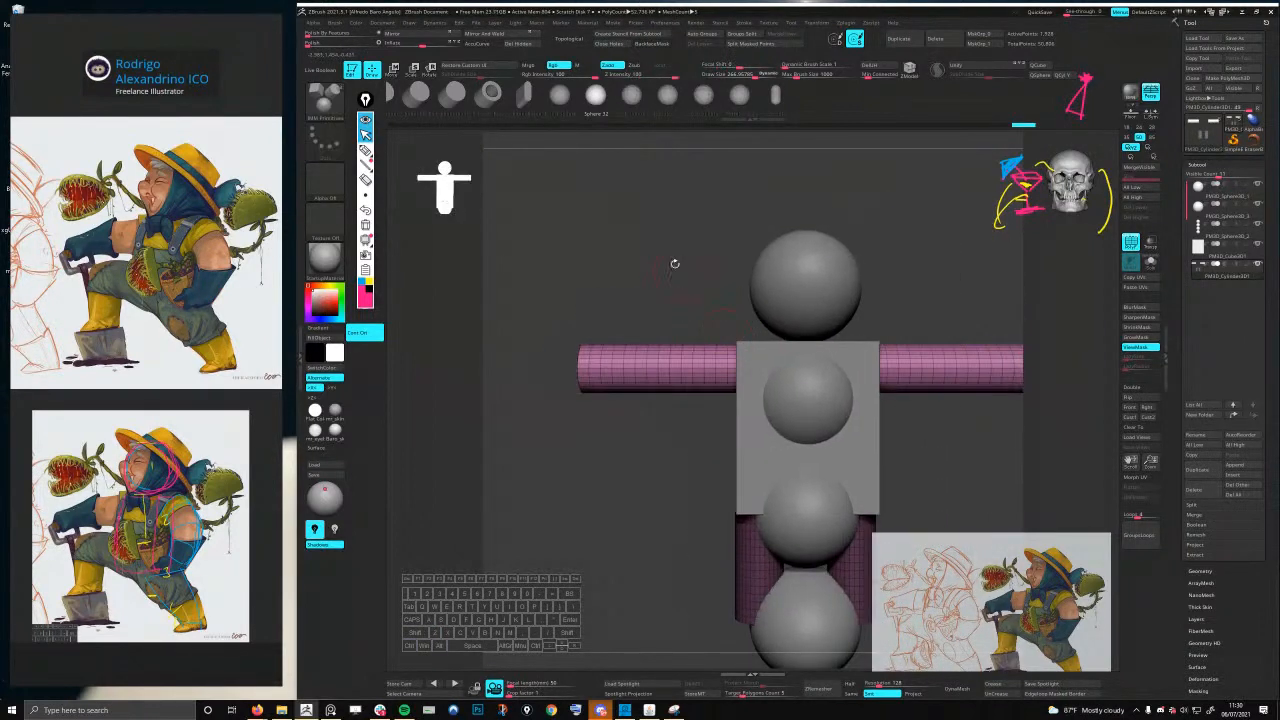
- Insert a QCube primitive at the outer end of the arm cylinder as a blocky hand
left_click_drag(528, 112, 703, 119)
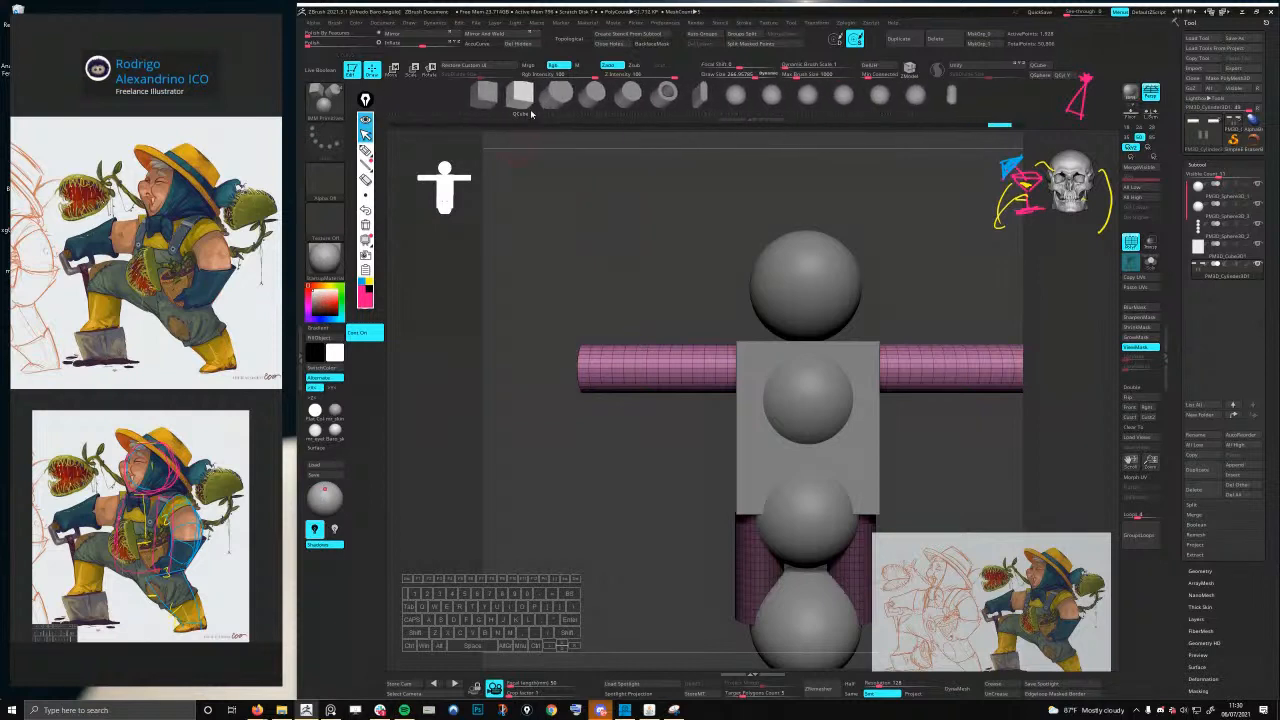
left_click(523, 104)
right_click_drag(605, 295, 735, 314)
right_click_drag(600, 343, 603, 386, "ctrl")
mouse_move(593, 389)
left_mouse_down()
mouse_move(631, 408)
mouse_move(622, 388)
left_mouse_up()
mouse_move(622, 385)
right_mouse_down()
mouse_move(690, 382)
mouse_move(713, 345)
mouse_move(606, 334)
mouse_move(617, 380)
mouse_move(597, 386)
right_mouse_up()
key("w")
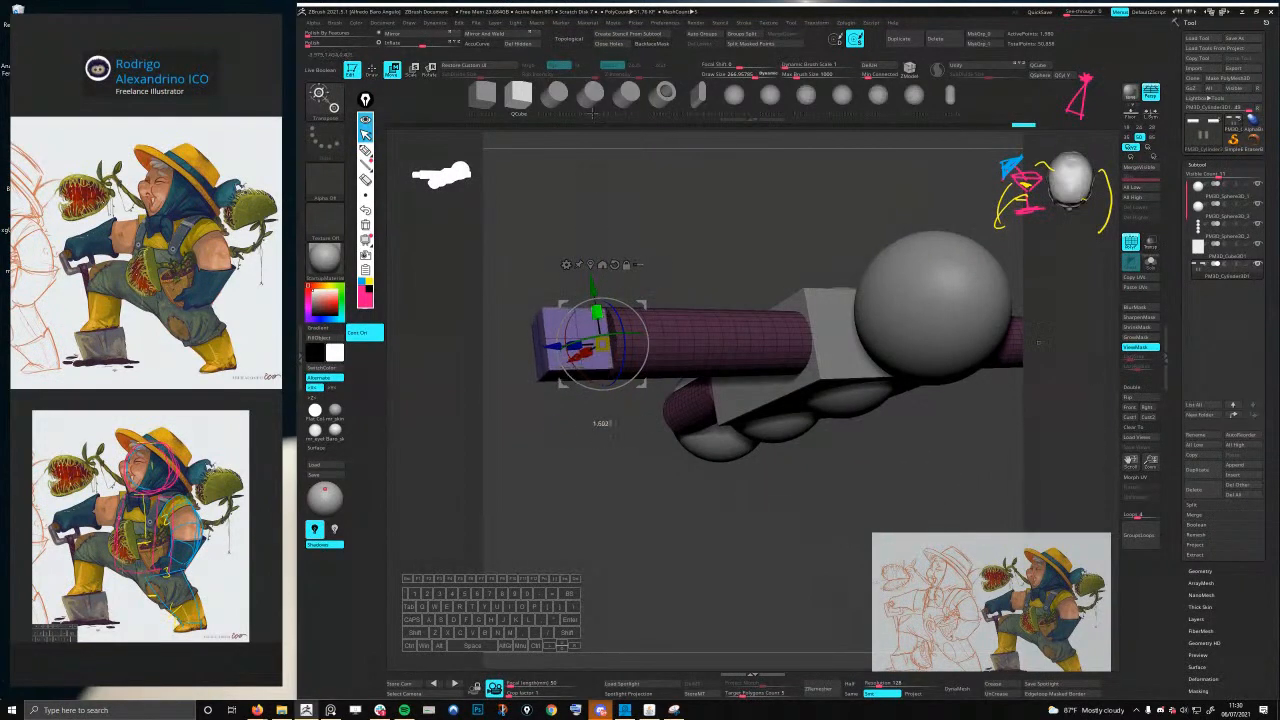
- Scale the hand block to fit the end of the arm cylinder and hide the polyframe
right_click_drag(1039, 342, 632, 342, "shift")
left_click_drag(621, 352, 635, 324)
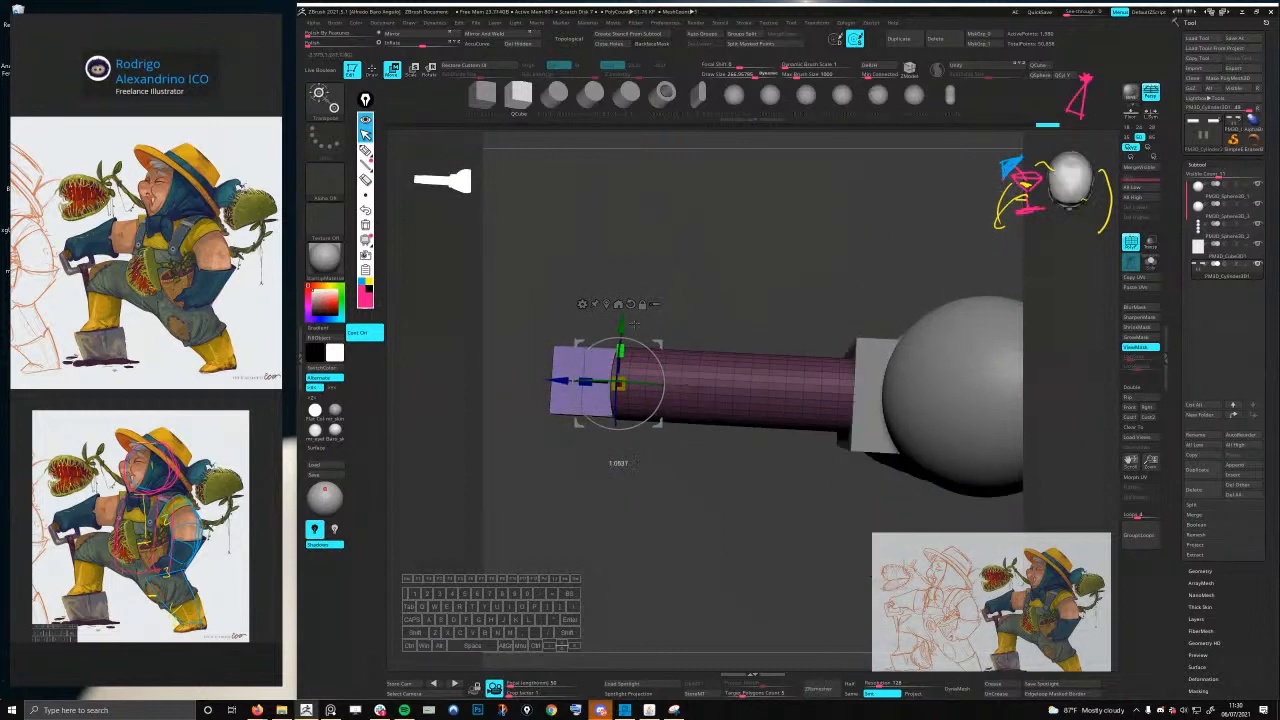
right_click_drag(633, 316, 746, 311)
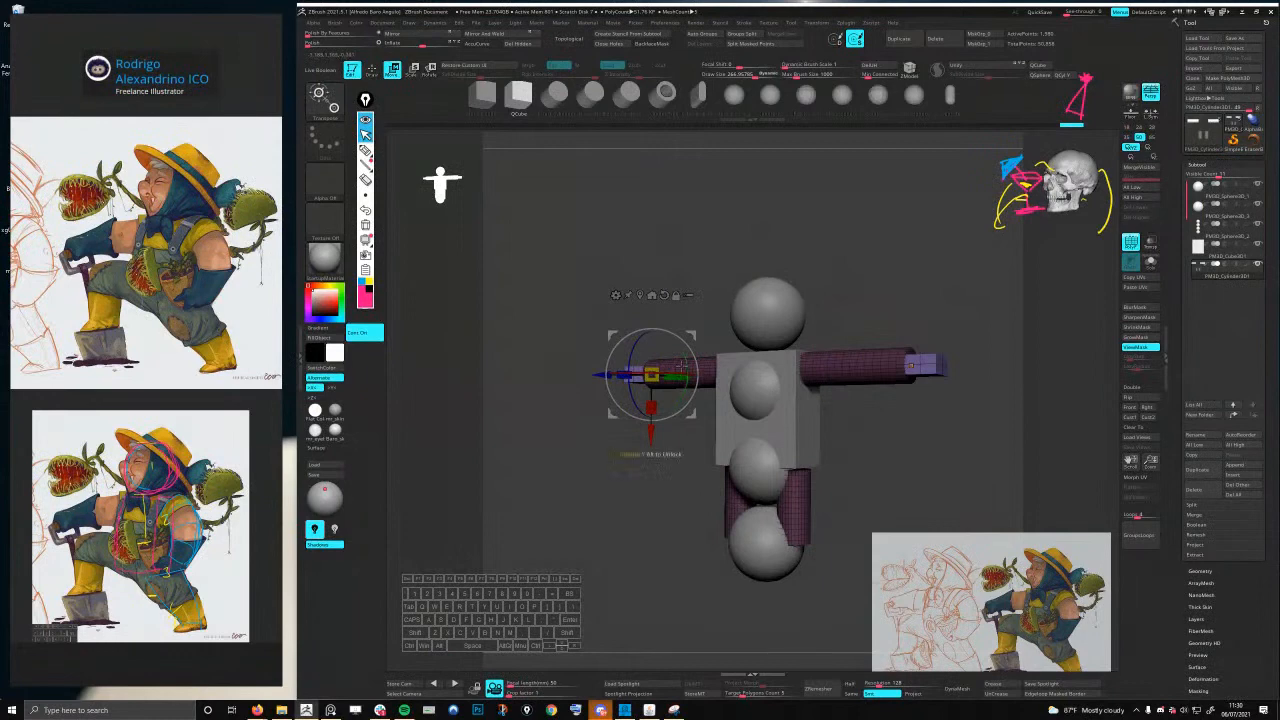
right_click_drag(681, 365, 700, 330, "ctrl")
right_click_drag(785, 310, 754, 310, "alt")
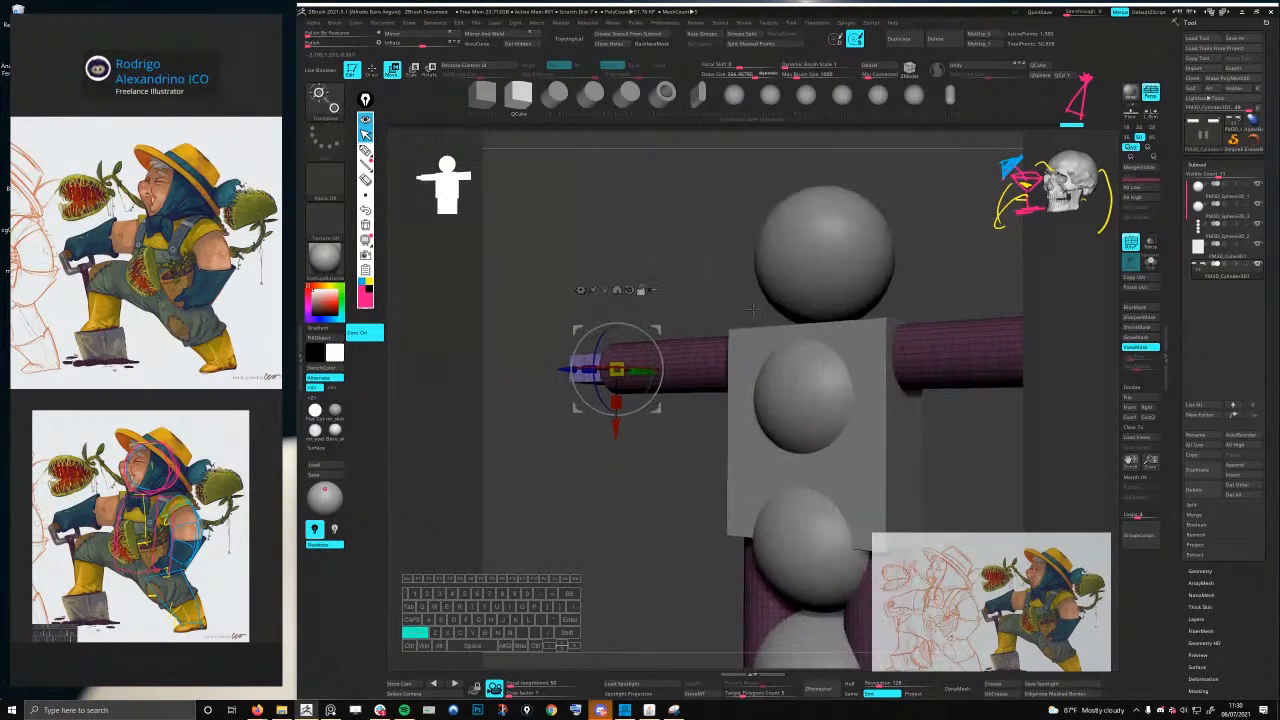
key("shift+f")
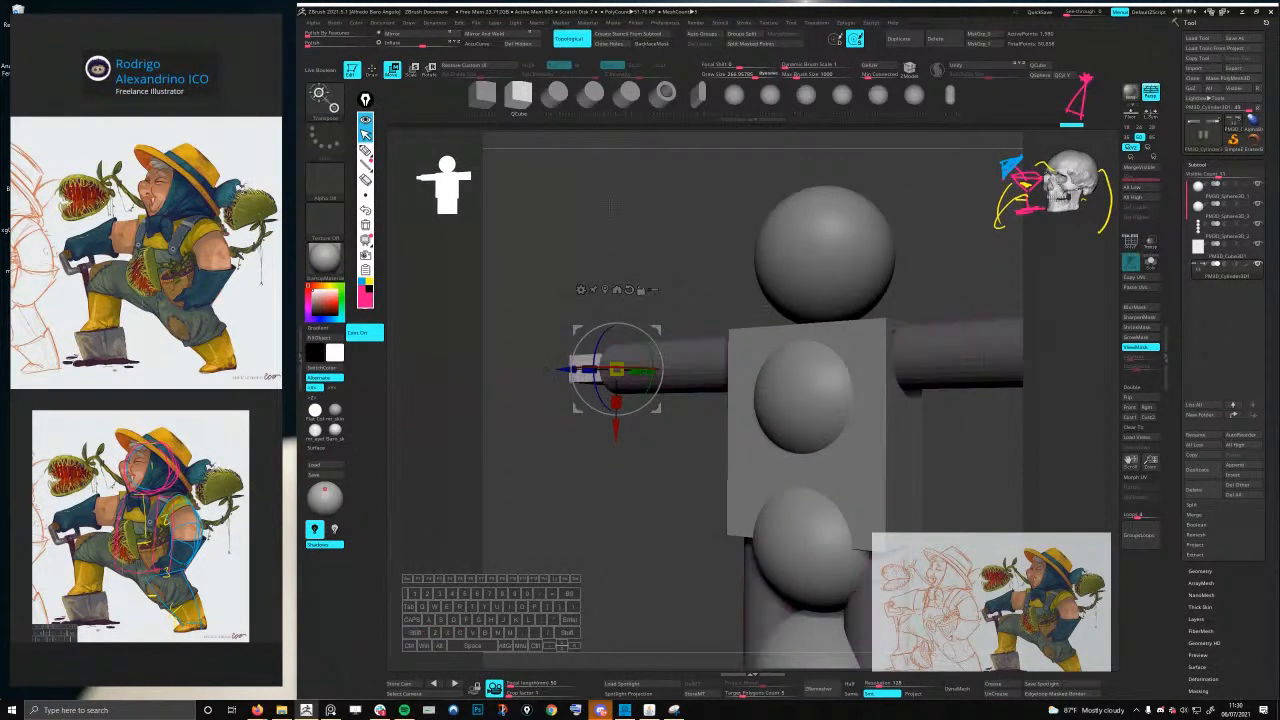
- Try pulling the hand block into place with the Move brush, and undo the strokes
key("q")
key("space")
key("ctrl+z")
key("ctrl+z")
key("ctrl+z")
key("ctrl+z")
key("ctrl+z")
key("ctrl+z")
key("ctrl+z")
key("ctrl+z")
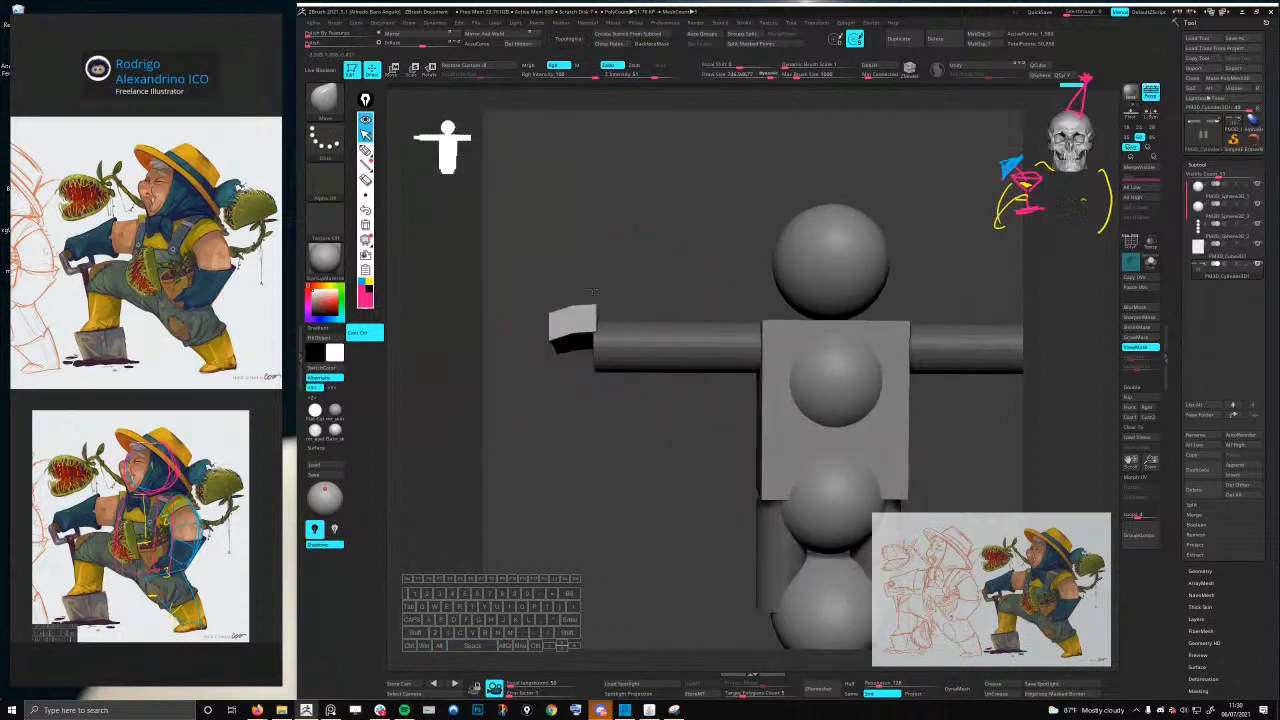
key("ctrl+z")
key("ctrl+z")
key("ctrl+z")
key("ctrl+z")
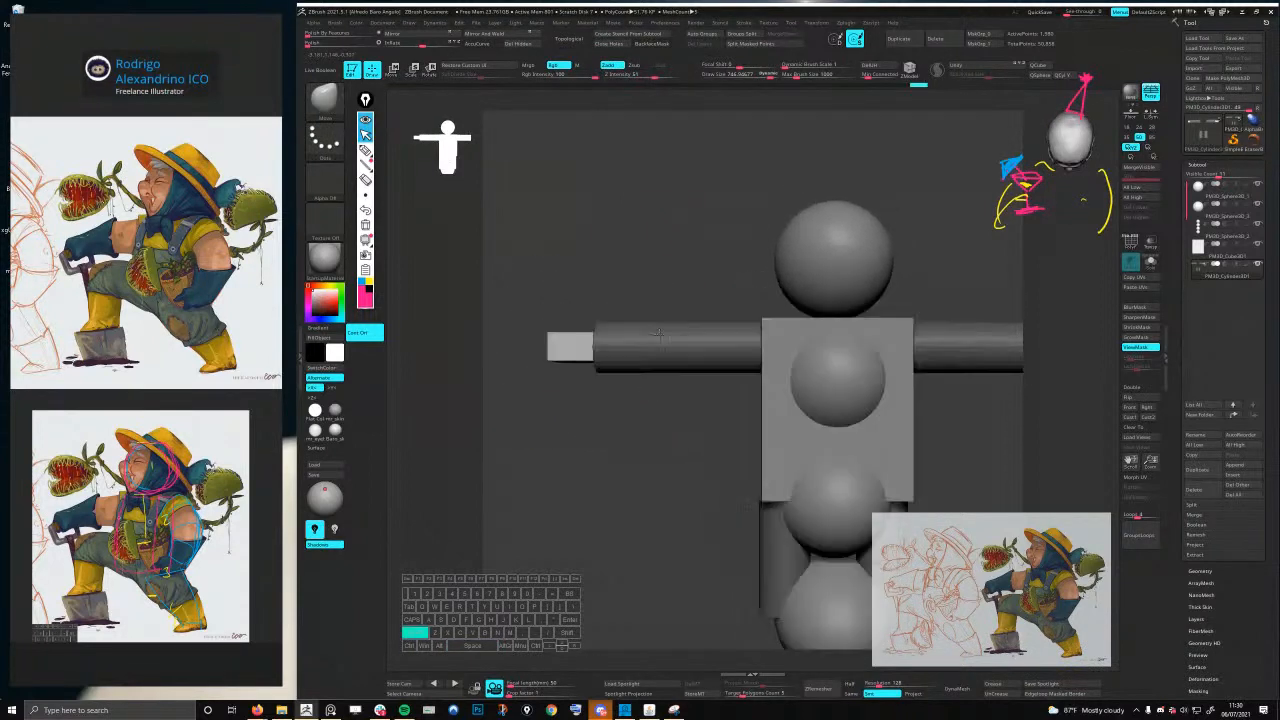
- Select the torso cube subtool and round off its edges with a polishing deformation
left_click_drag(748, 270, 828, 310, "ctrl")
left_click(797, 361, "alt")
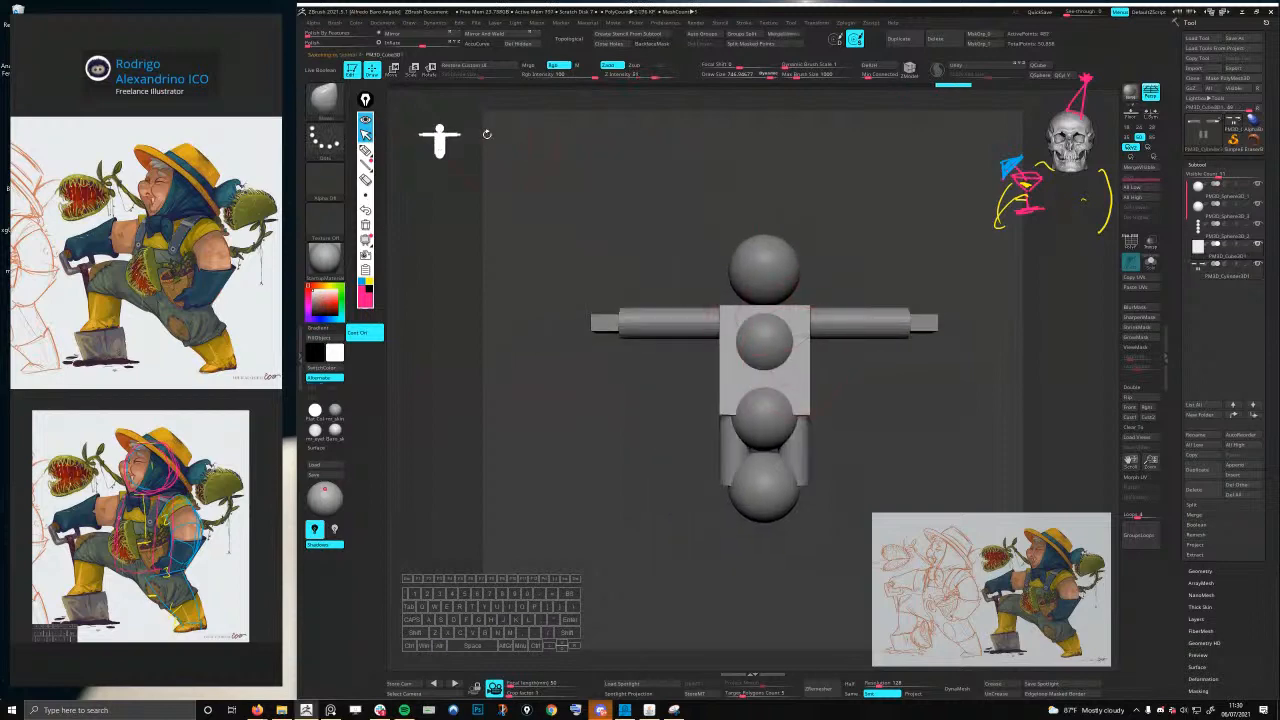
left_click_drag(312, 46, 326, 46)
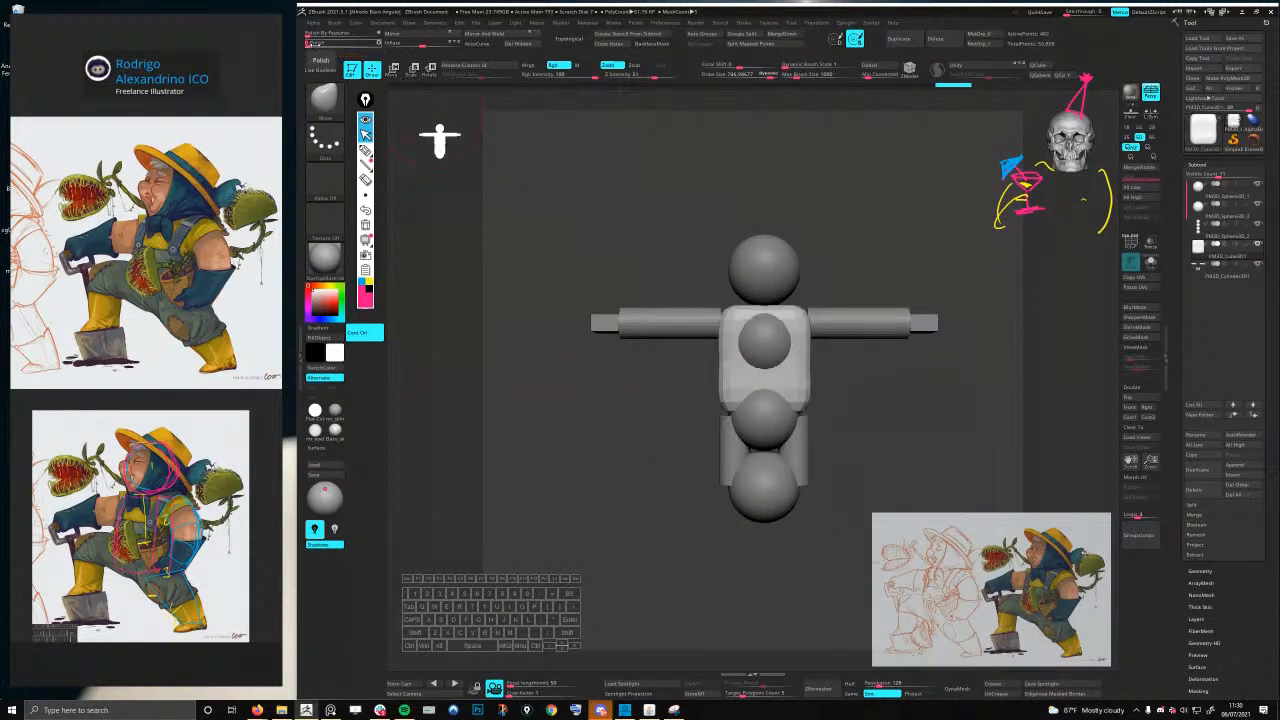
mouse_move(878, 308)
right_mouse_down("shift")
mouse_move(814, 323)
mouse_move(845, 325)
right_mouse_up("shift")
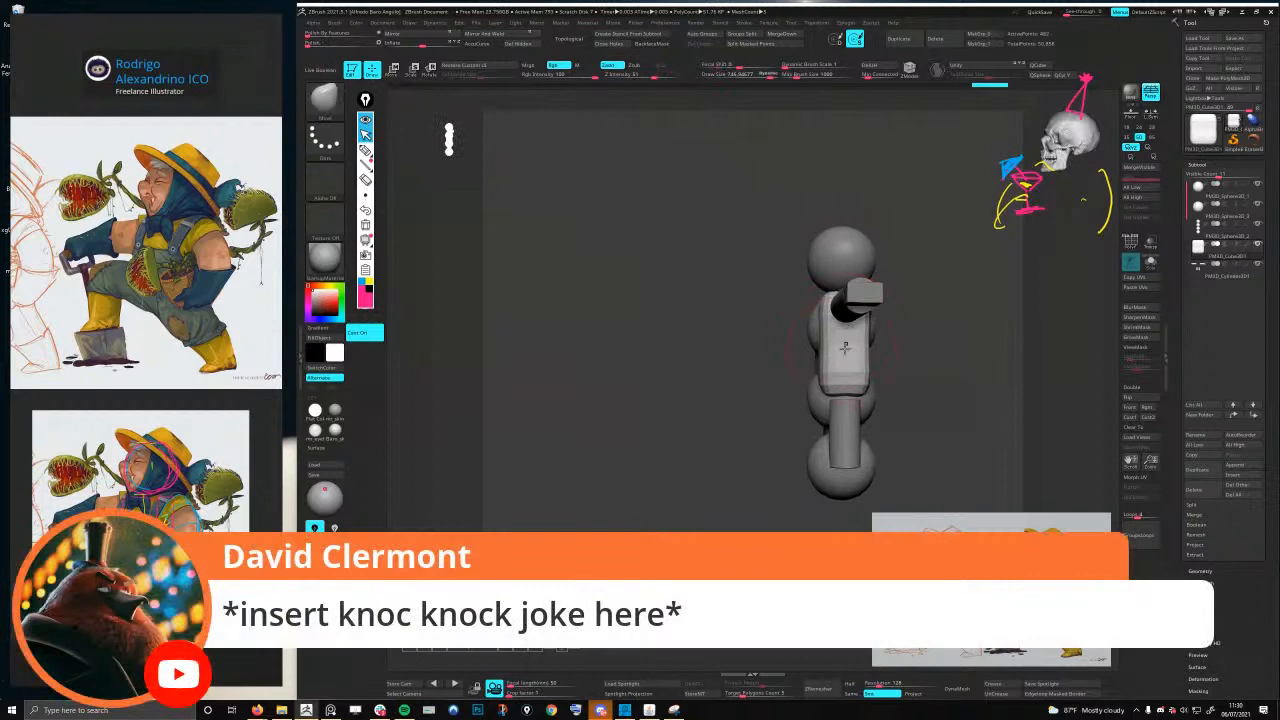
- Try reshaping the torso block's profile with a larger Move brush, and undo the strokes
key("space")
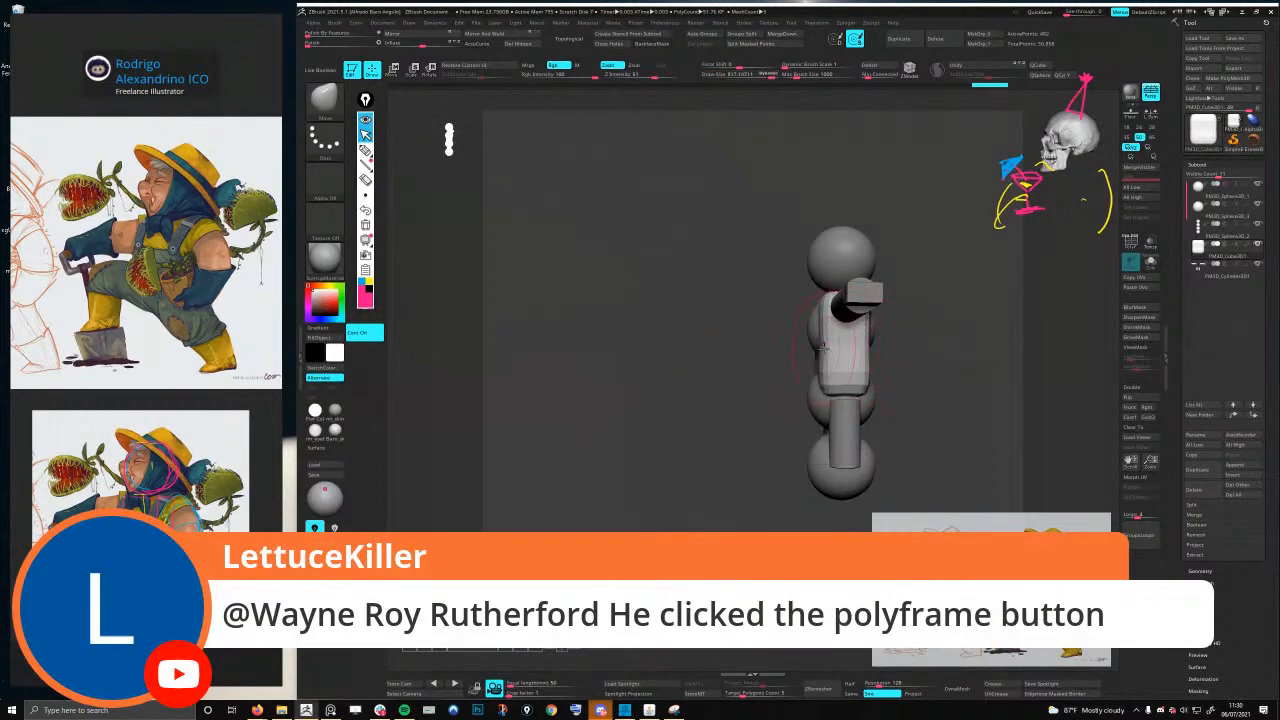
left_click_drag(822, 347, 852, 345)
right_click_drag(856, 350, 765, 381)
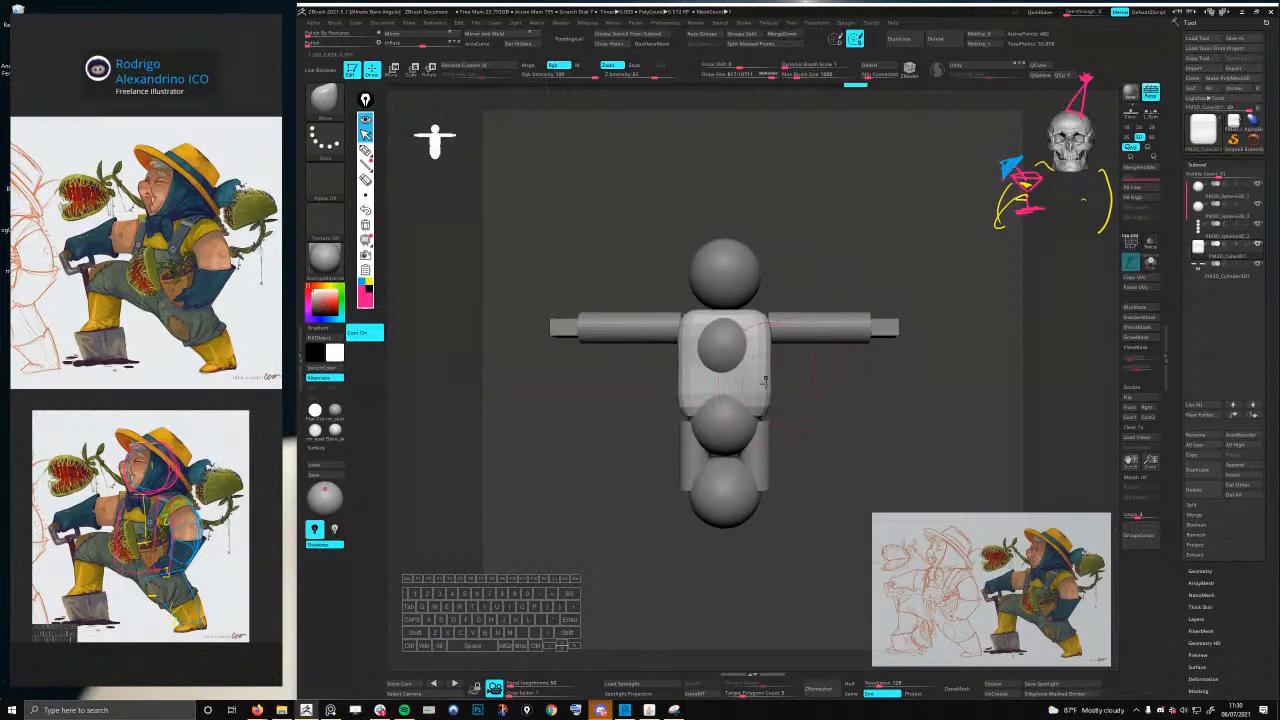
key("space")
key("ctrl+z")
key("ctrl+z")
key("ctrl+z")
key("ctrl+z")
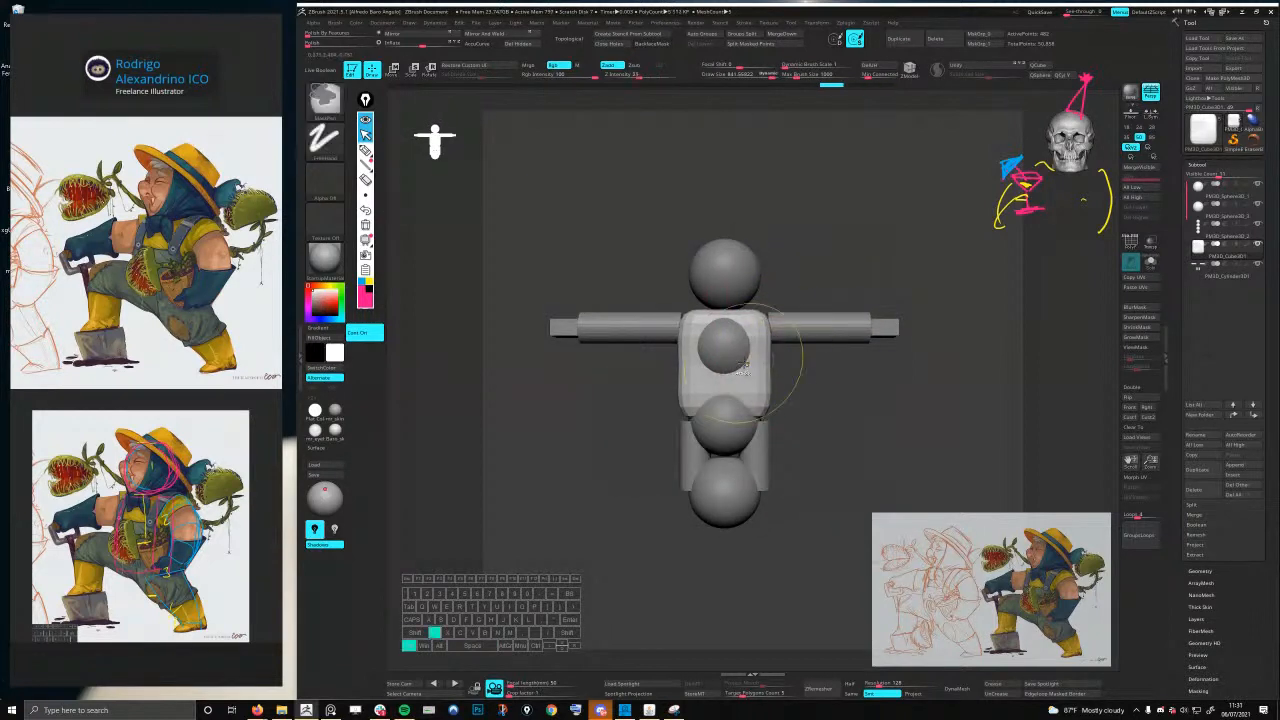
- Bend the torso block into a curved side profile using symmetry and the Move brush at a draw size of 1000
key("ctrl+shift+z")
key("x")
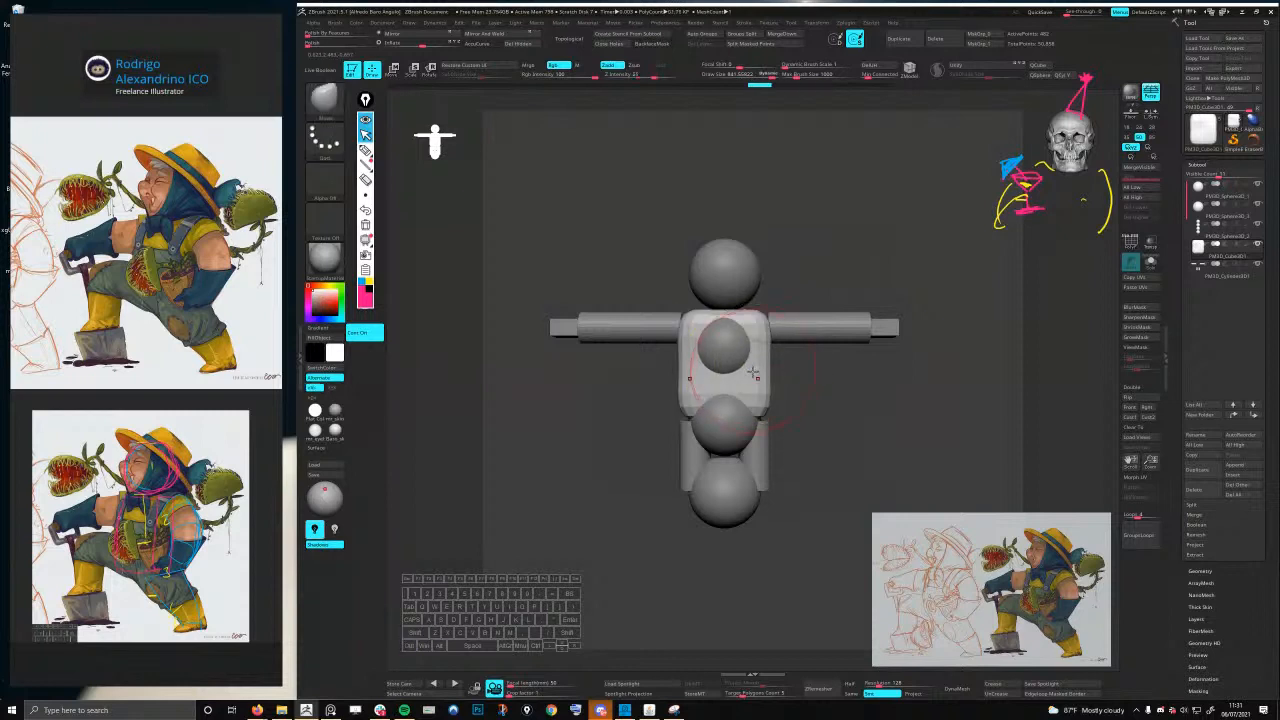
right_click_drag(759, 370, 722, 390, "shift")
key("space")
mouse_move(776, 375)
left_mouse_down()
mouse_move(761, 371)
mouse_move(792, 367)
left_mouse_up()
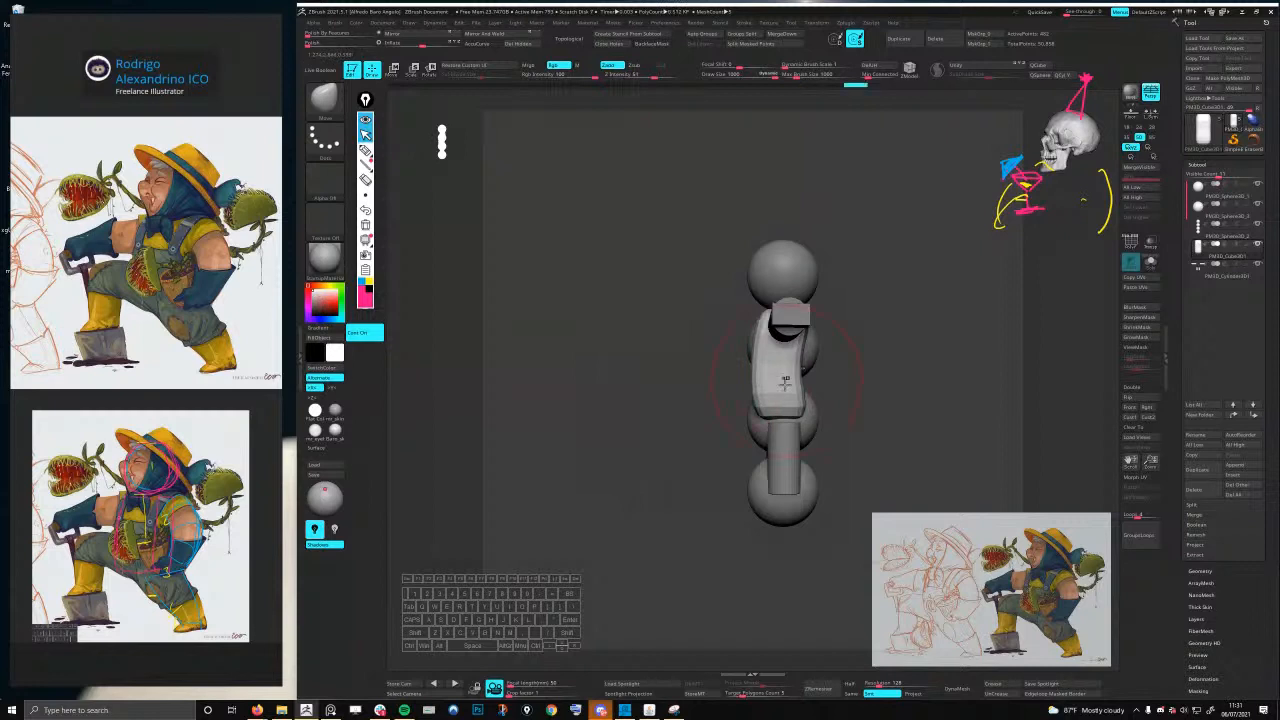
left_click_drag(763, 412, 788, 408)
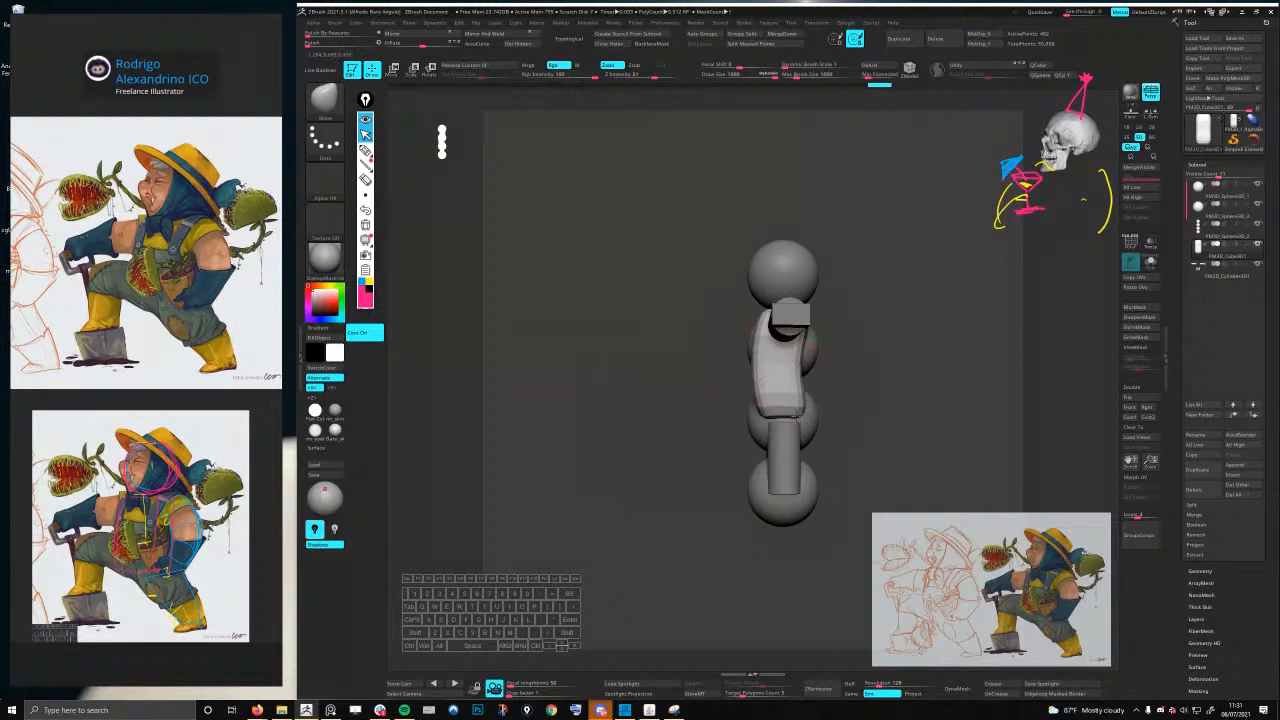
mouse_move(788, 401)
right_mouse_down("shift")
mouse_move(823, 391)
mouse_move(789, 361)
right_mouse_up("shift")
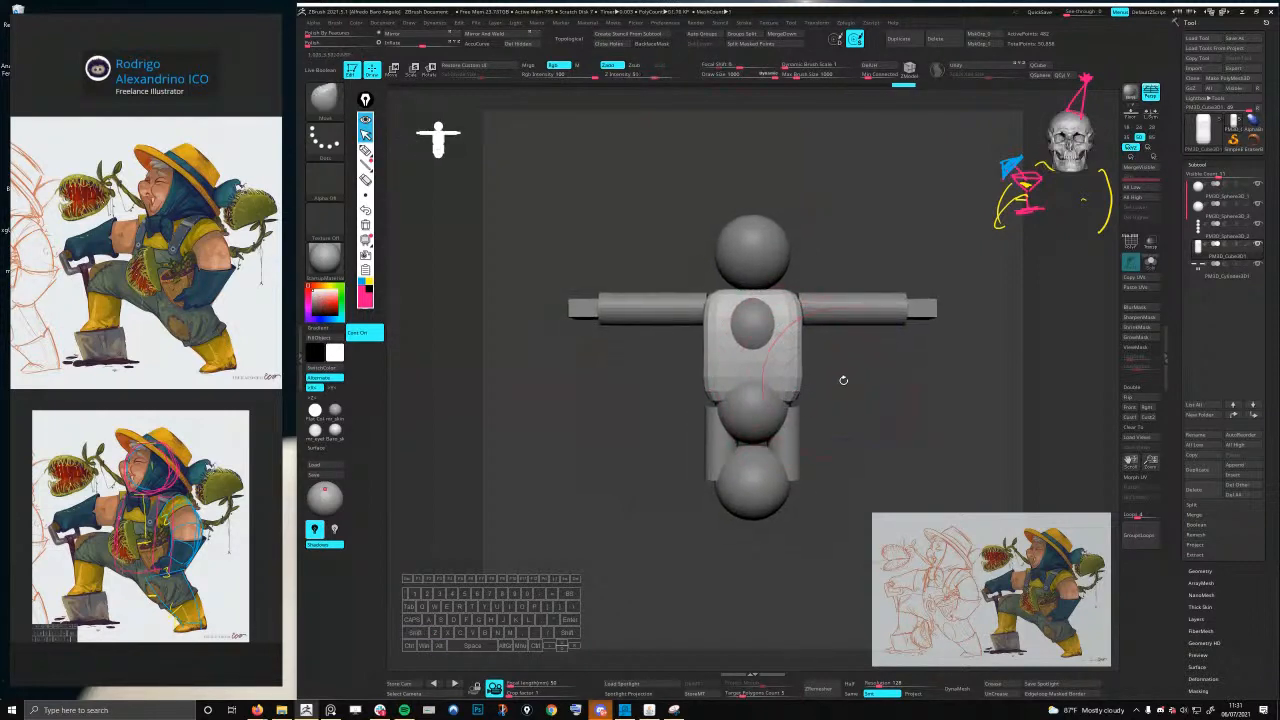
- Hide the stacked-sphere guide and pinch in the torso's waist with a smaller Move brush
left_click(1258, 206)
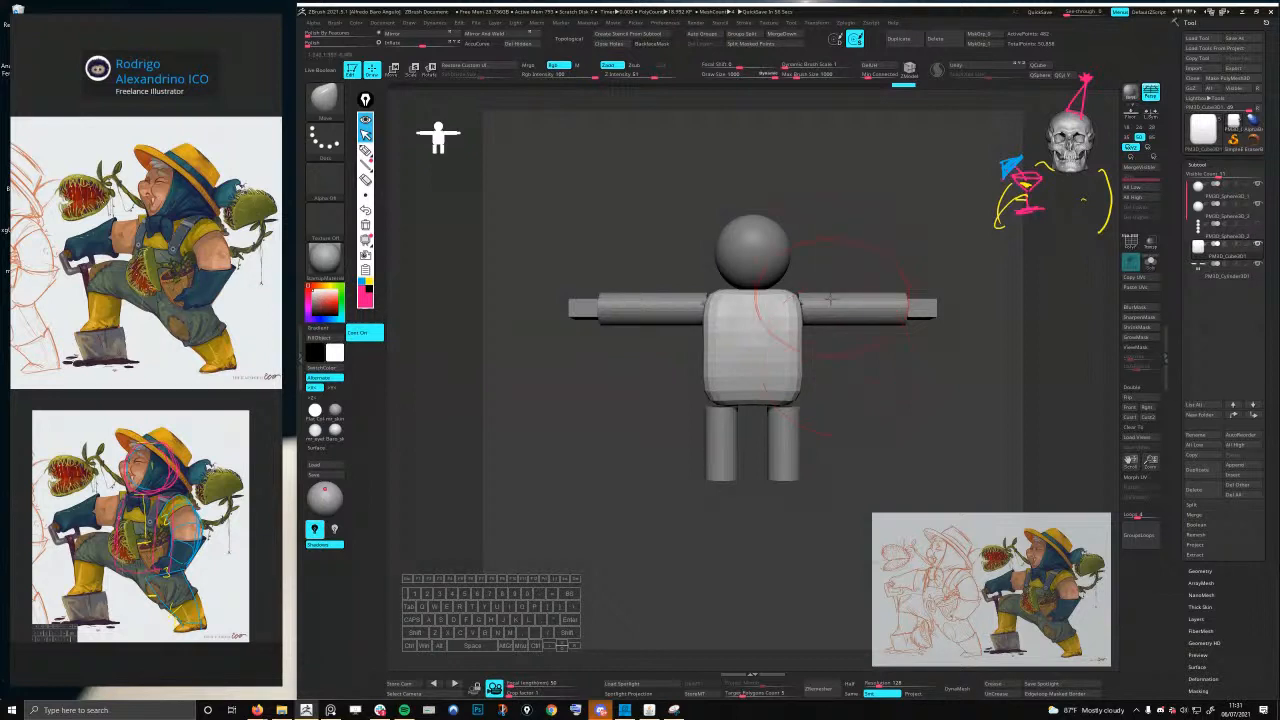
key("space")
mouse_move(796, 338)
left_mouse_down()
mouse_move(775, 338)
mouse_move(795, 352)
left_mouse_up()
right_click_drag(812, 352, 755, 356)
right_click_drag(920, 350, 801, 344)
key("space")
left_click_drag(799, 345, 781, 321)
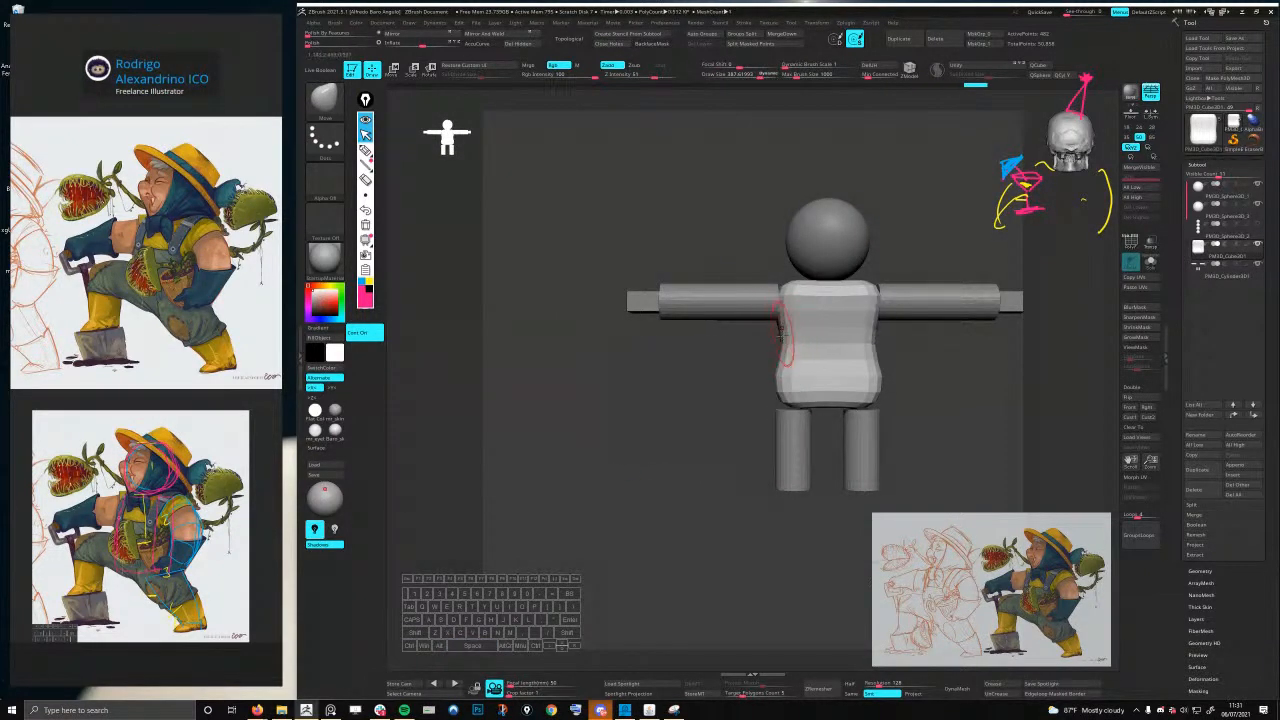
left_click_drag(776, 374, 782, 372)
mouse_move(850, 370)
right_mouse_down("shift")
mouse_move(775, 366)
mouse_move(526, 441)
right_mouse_up("shift")
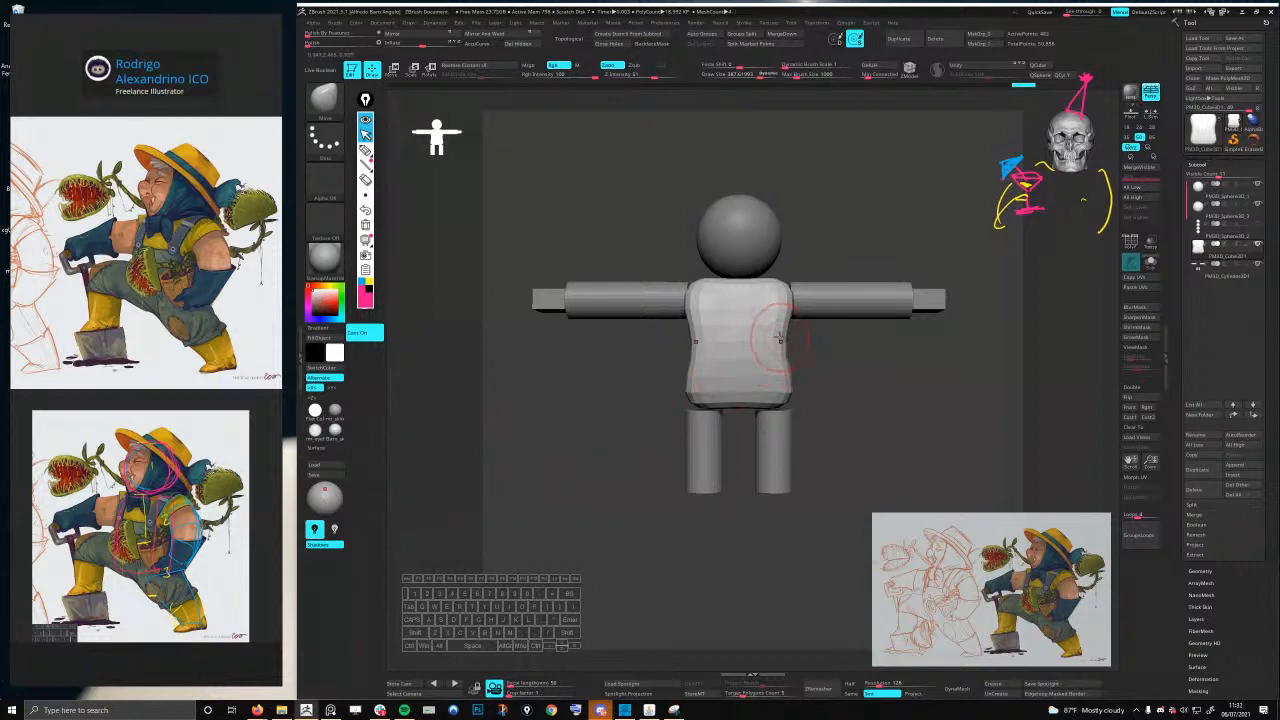
- Refine the lower torso around the belly and hips with the Move brush at a draw size of about 477
right_click_drag(774, 338, 770, 371, "alt")
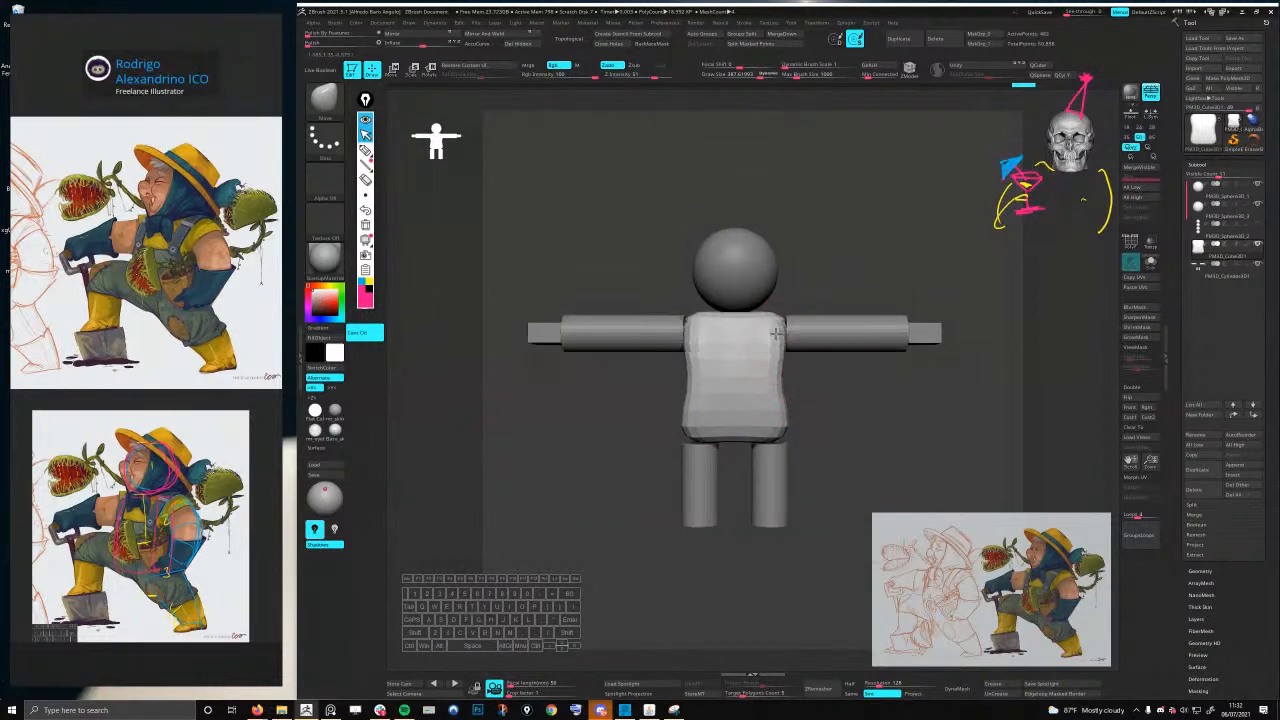
right_click_drag(780, 345, 792, 381)
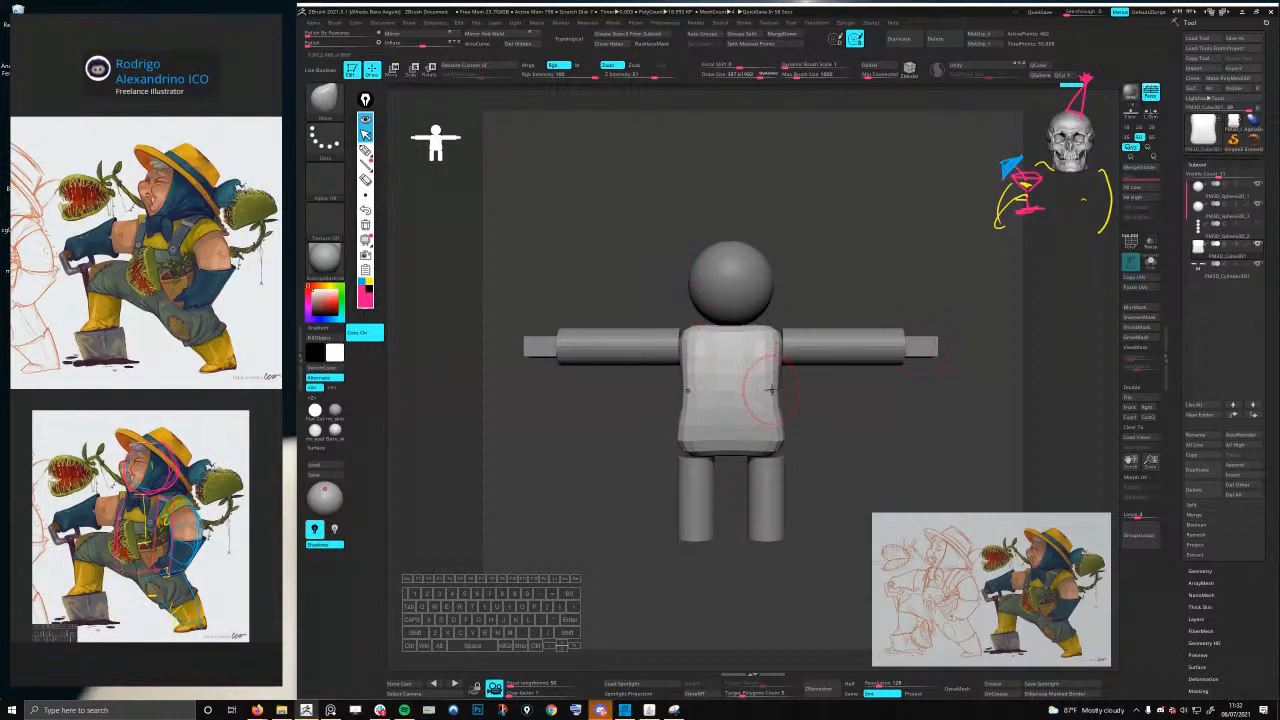
right_click_drag(767, 396, 792, 375, "alt")
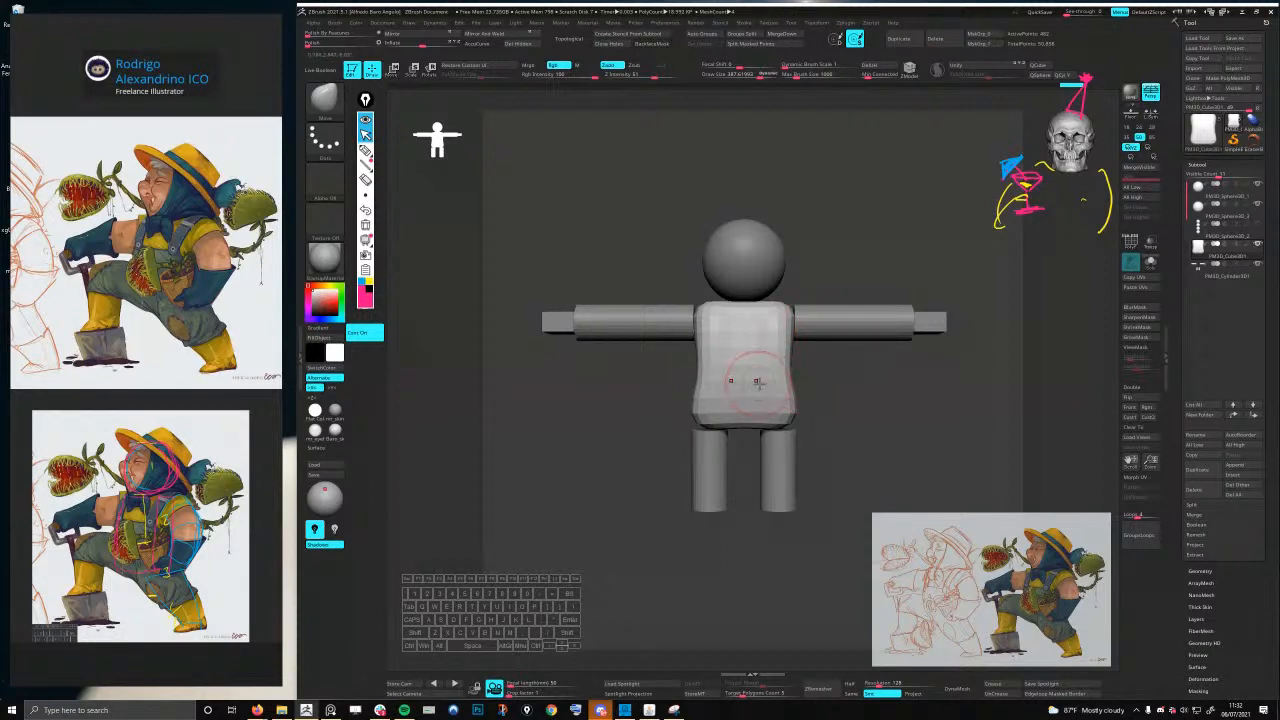
right_click_drag(798, 385, 773, 372)
key("space")
mouse_move(765, 373)
left_mouse_down()
mouse_move(749, 349)
mouse_move(743, 390)
left_mouse_up()
mouse_move(752, 401)
right_mouse_down()
mouse_move(780, 398)
mouse_move(742, 409)
right_mouse_up()
right_click_drag(742, 409, 733, 409)
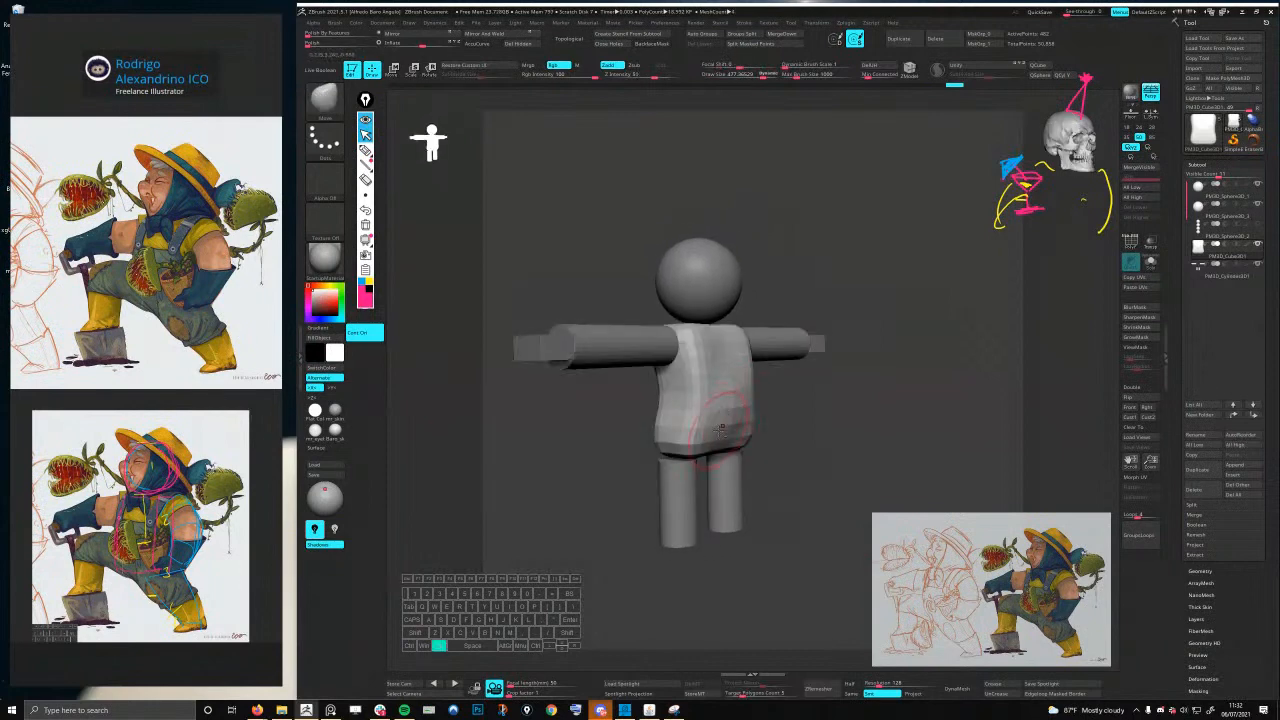
mouse_move(721, 398)
left_mouse_down("alt")
mouse_move(725, 417)
mouse_move(726, 362)
left_mouse_up("alt")
right_click_drag(726, 362, 704, 361, "shift")
- Taper the upper torso toward the shoulders with an enlarged Move brush
key("space")
left_click_drag(726, 357, 754, 340)
right_click_drag(793, 328, 770, 342)
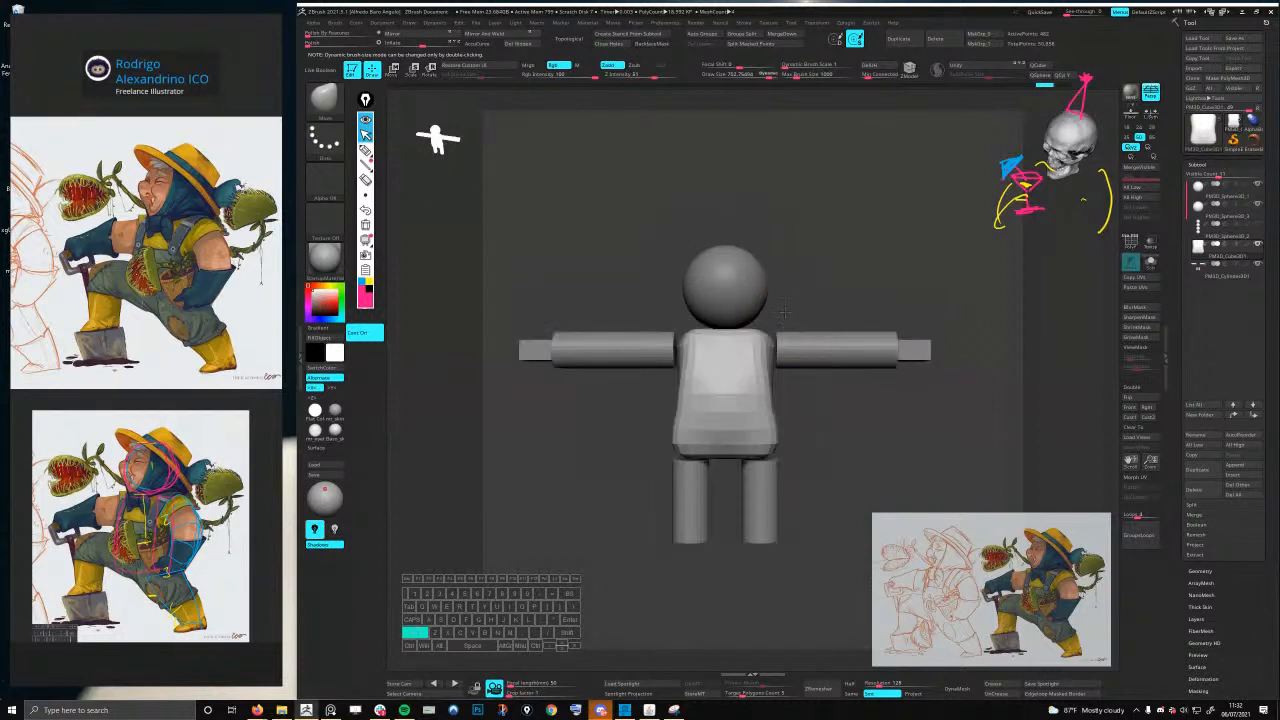
left_click_drag(767, 342, 760, 341)
right_click_drag(805, 343, 725, 337)
- Select the leg cylinders, try bending them with the Move brush, and undo the stroke
left_click(737, 500, "alt")
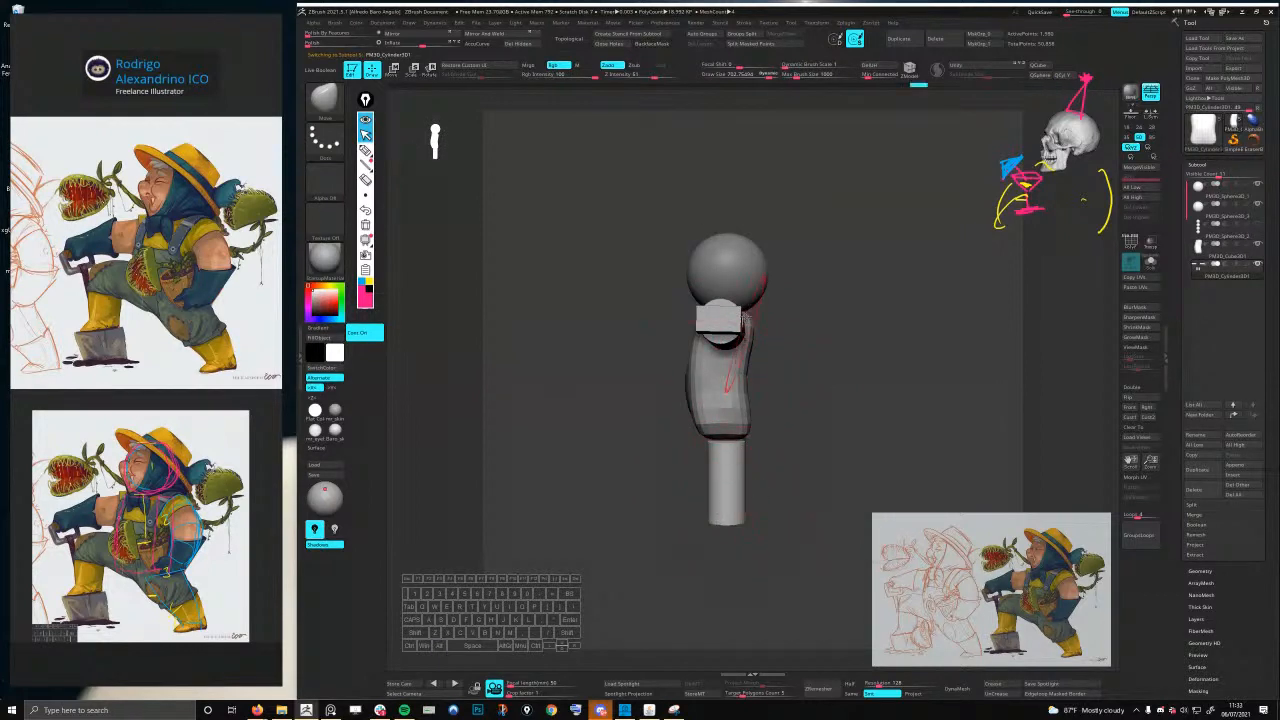
left_click_drag(728, 514, 736, 513)
key("ctrl+z")
key("space")
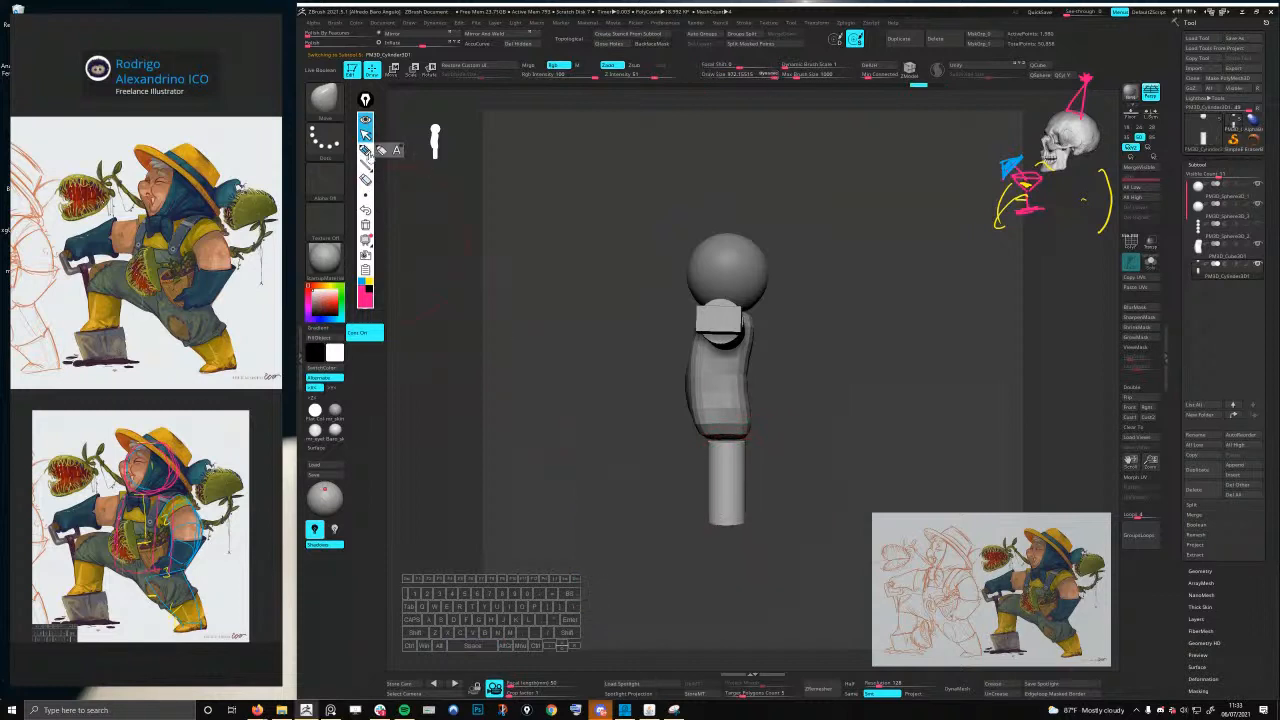
- Sketch pink gesture curves over the figure's side view from head to feet, and clear them
left_click(365, 150)
left_click_drag(740, 207, 708, 490)
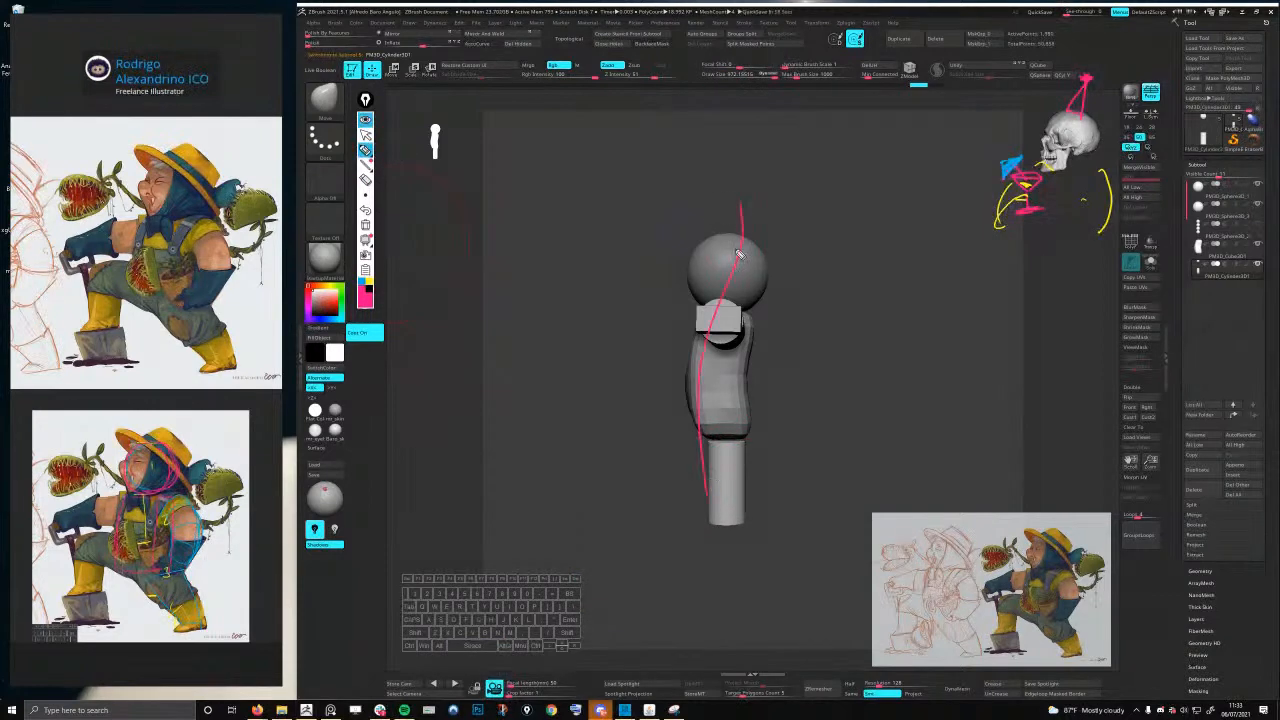
key("ctrl+z")
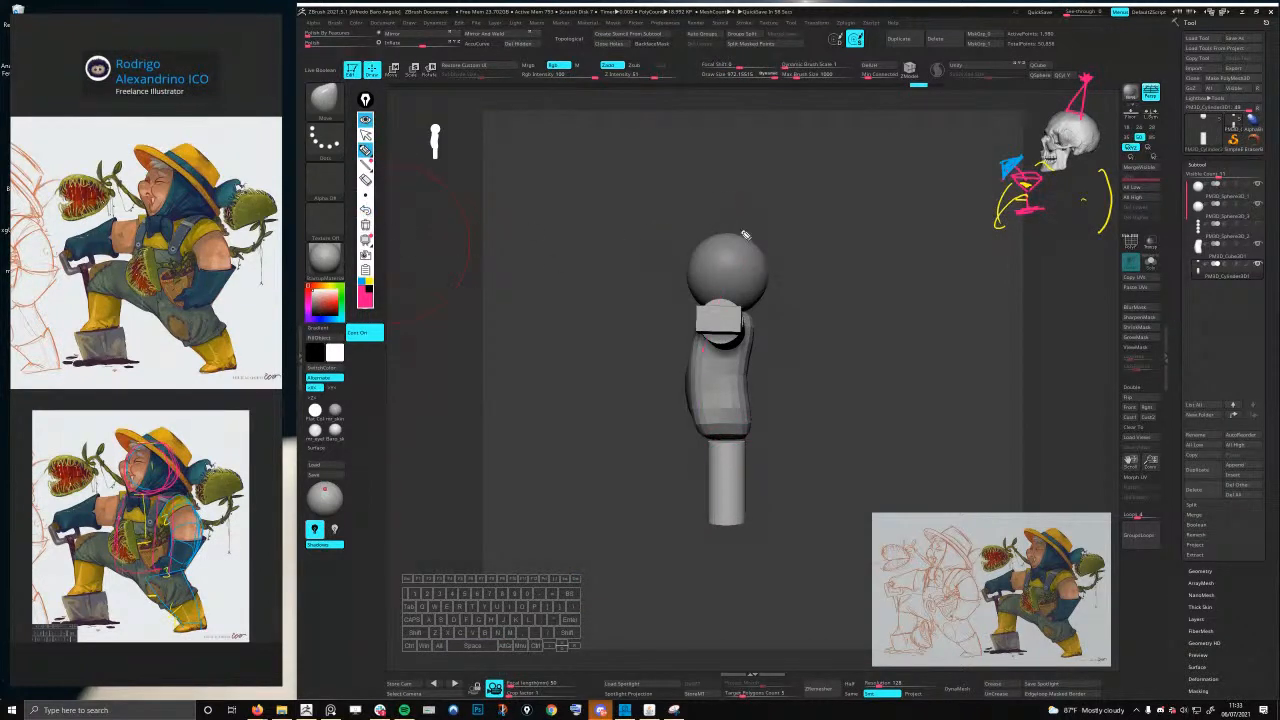
left_click_drag(748, 228, 744, 505)
key("ctrl+z")
left_click_drag(742, 216, 760, 555)
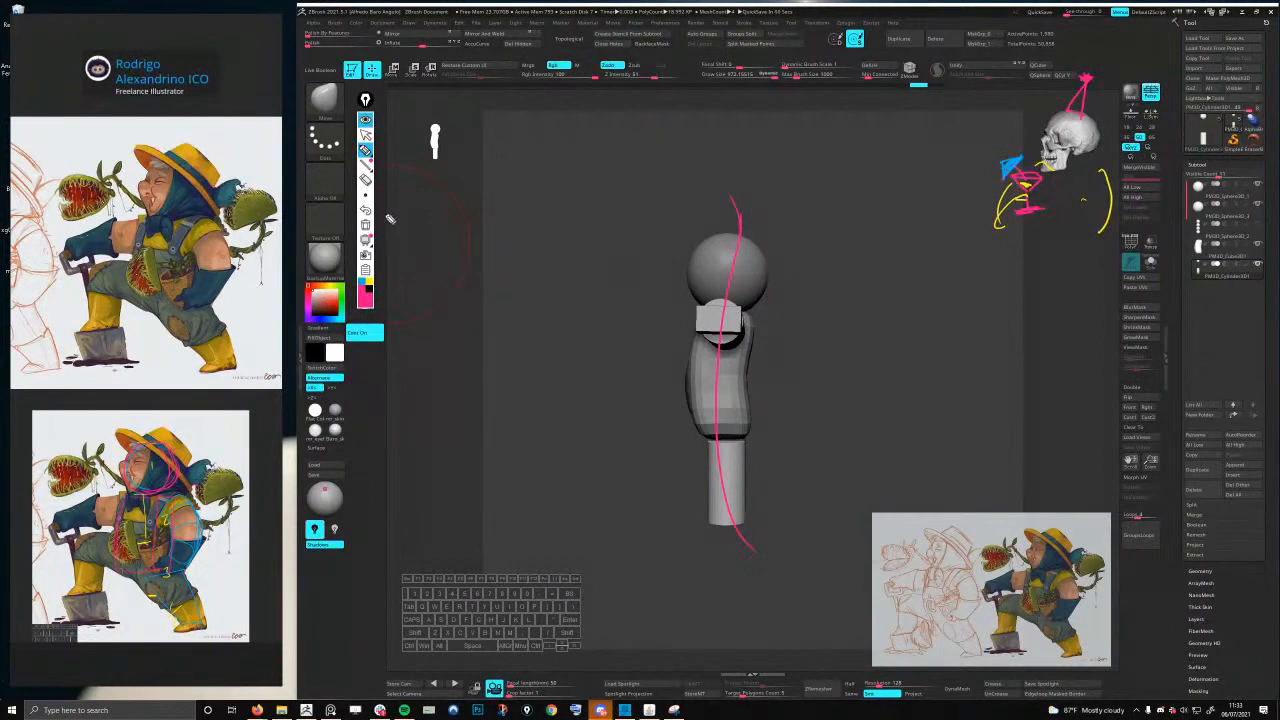
left_click(367, 213)
left_click(367, 213)
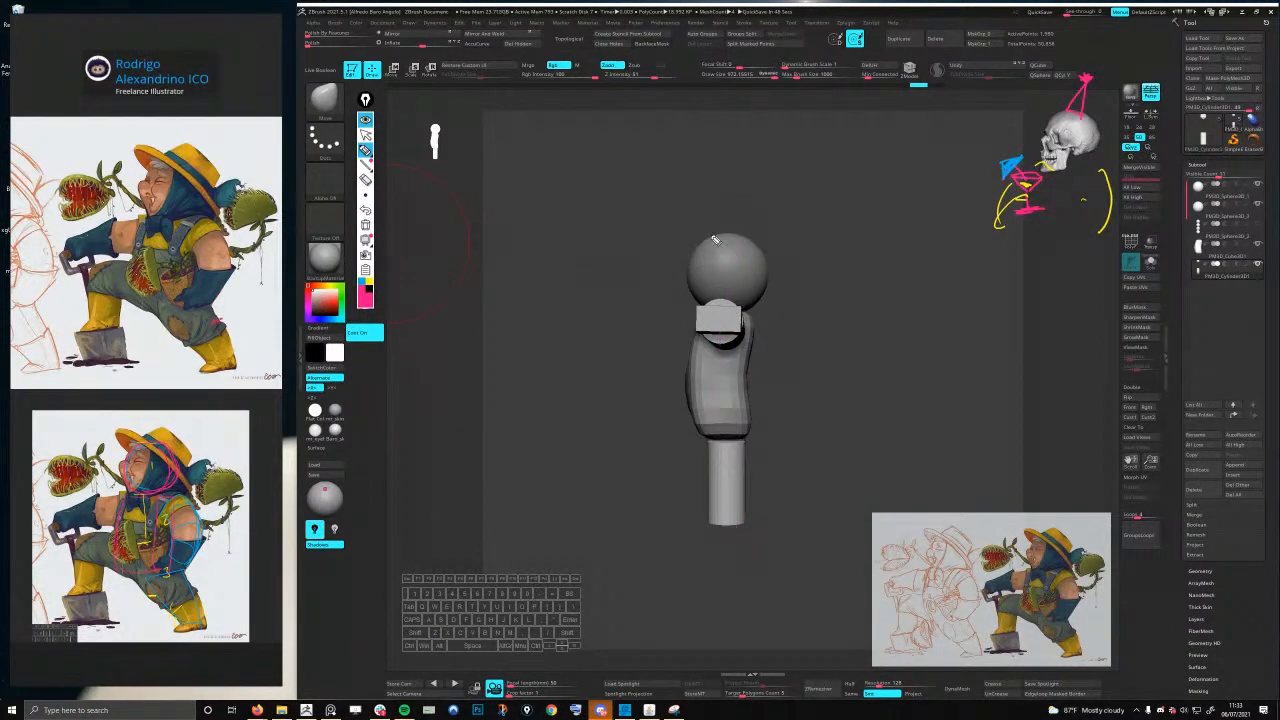
left_click_drag(715, 379, 744, 539)
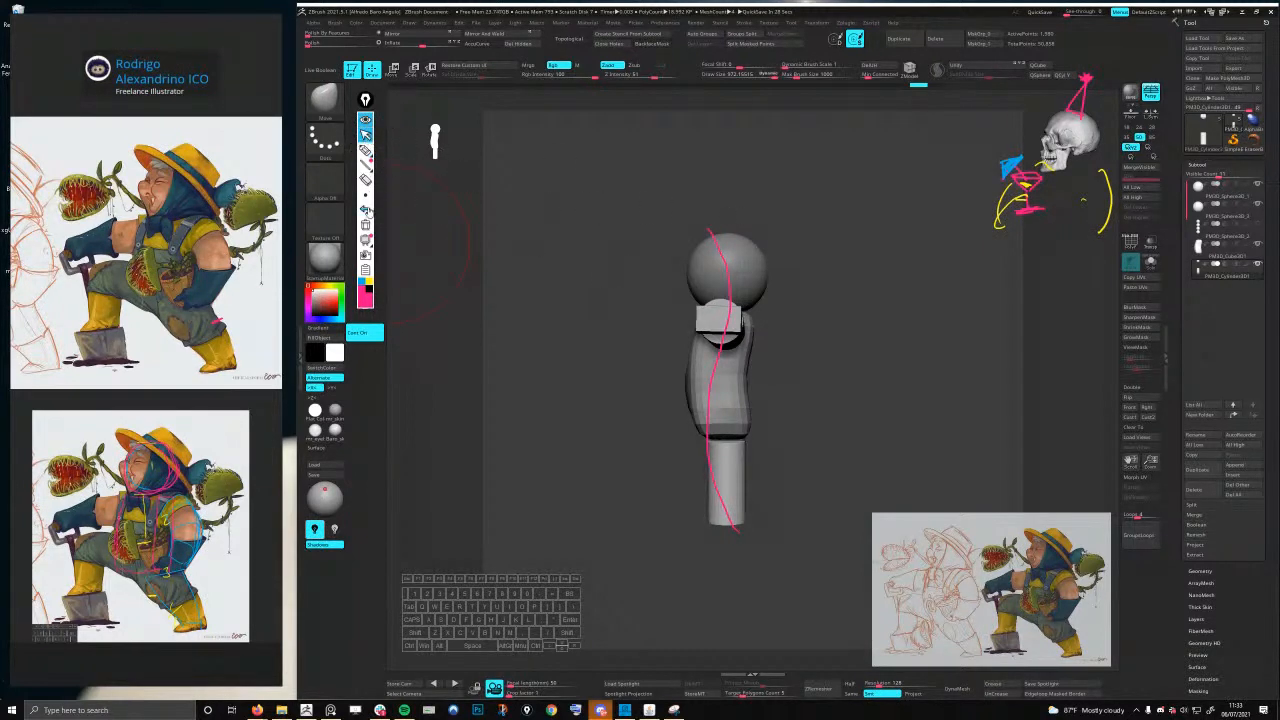
left_click(366, 210)
- Bend the leg cylinders in side view with the Move brush at a draw size of 1000
mouse_move(771, 374)
left_mouse_down()
mouse_move(757, 400)
mouse_move(676, 428)
mouse_move(722, 430)
mouse_move(714, 441)
left_mouse_up()
key("space")
key("ctrl+z")
- Select the torso and push out its belly and lower sides into a rounder volume with a smaller Move brush
left_click(714, 422, "alt")
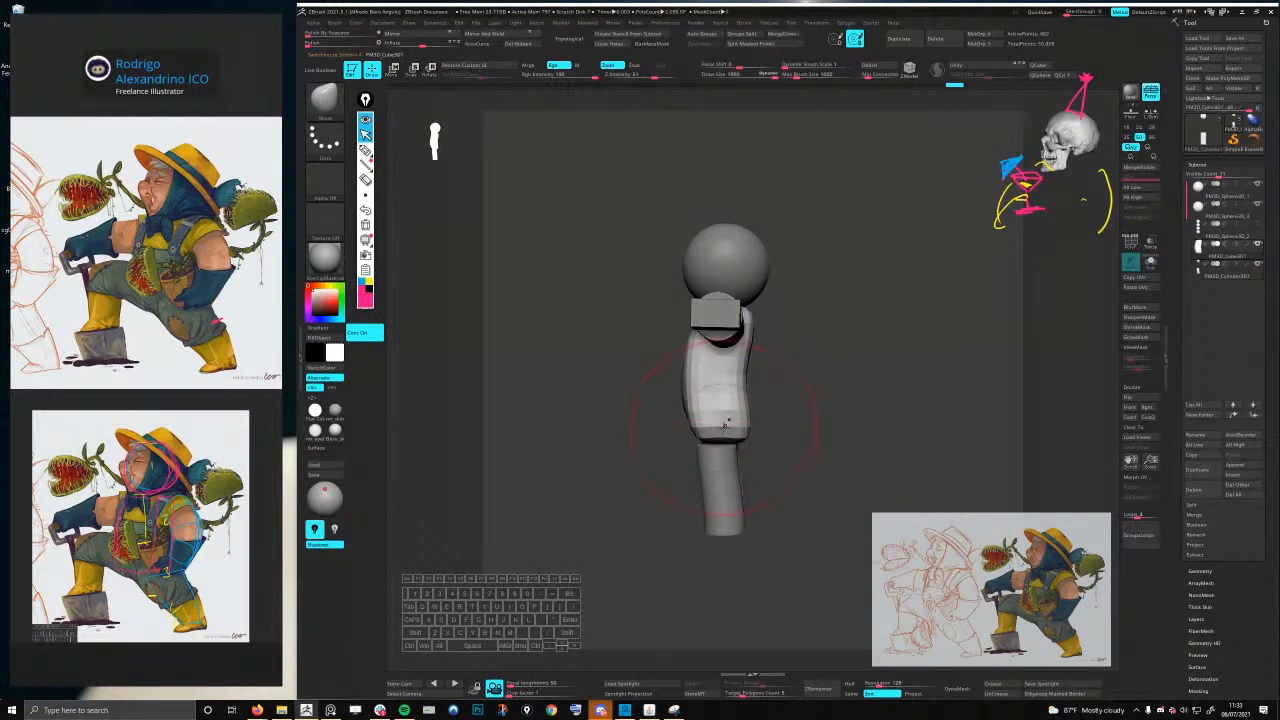
right_click_drag(706, 429, 666, 431)
key("space")
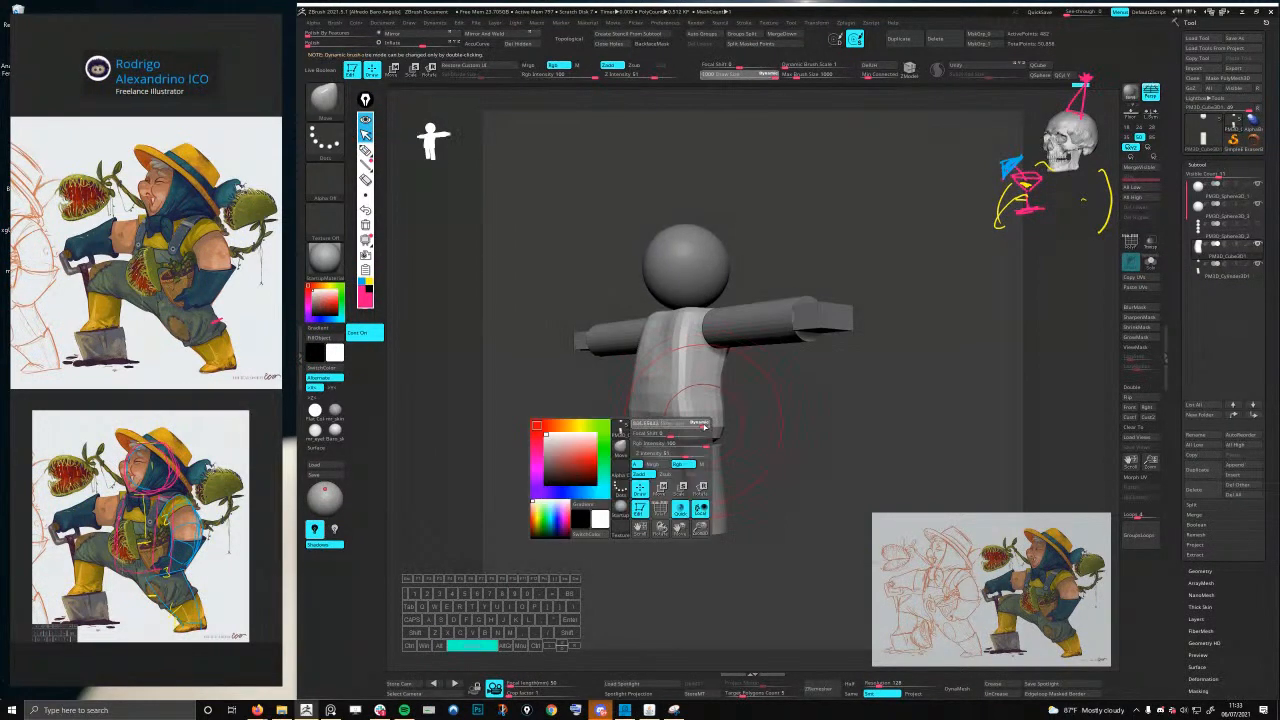
left_click_drag(666, 431, 648, 424)
right_click_drag(646, 420, 712, 411)
key("space")
mouse_move(713, 411)
left_mouse_down()
mouse_move(672, 424)
mouse_move(702, 416)
left_mouse_up()
right_click_drag(703, 415, 745, 405)
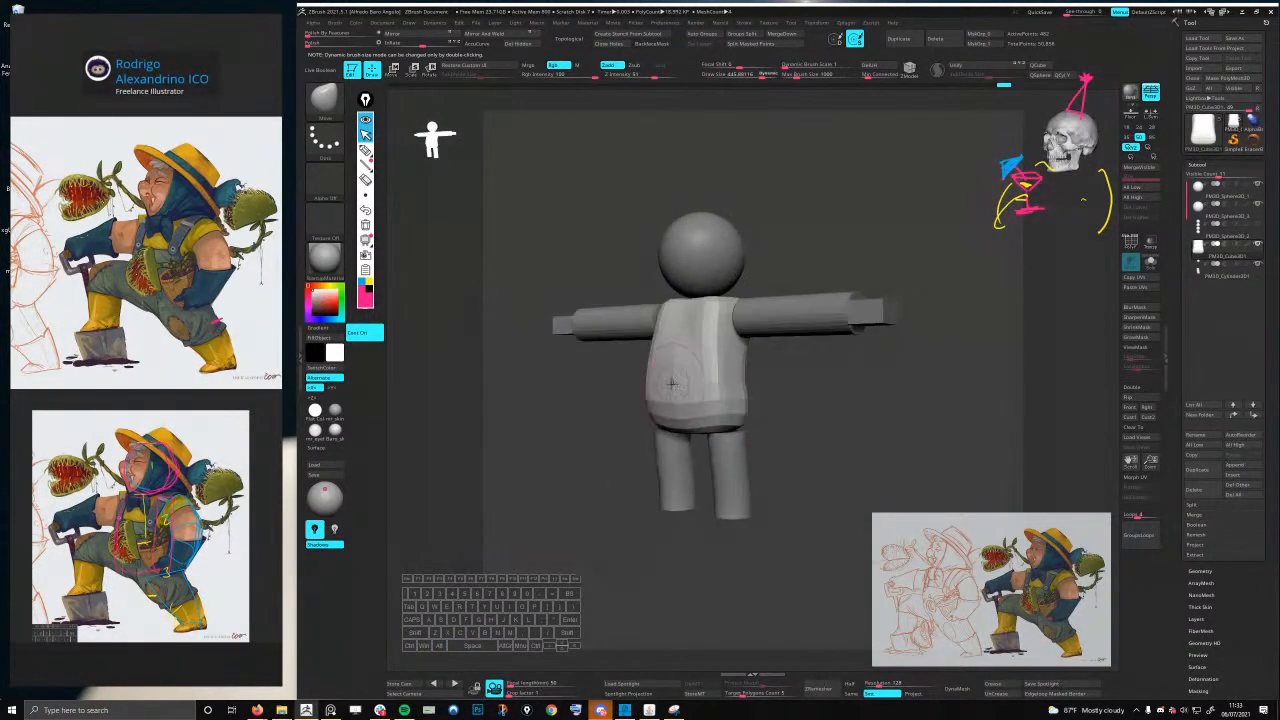
key("b")
key("m")
key("v")
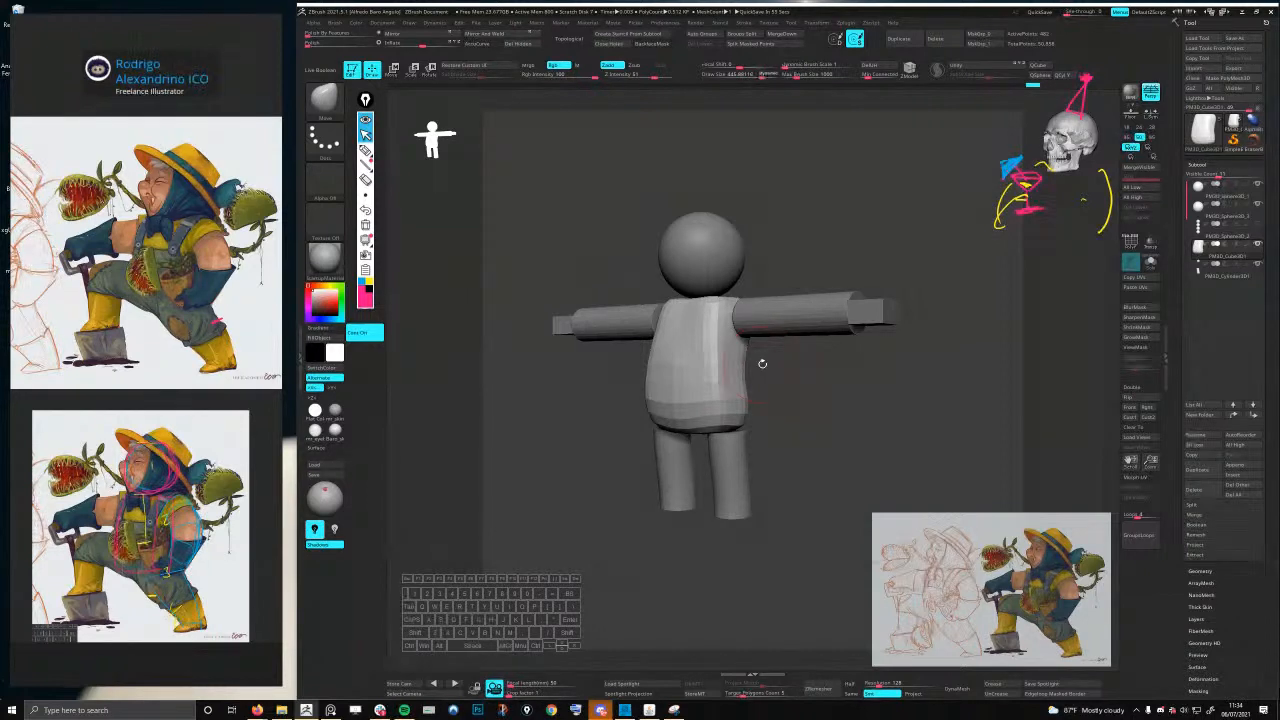
- Select the head sphere and move it slightly forward over the torso in side view
left_click_drag(762, 363, 735, 420, "shift")
left_click(737, 335, "alt")
key("w")
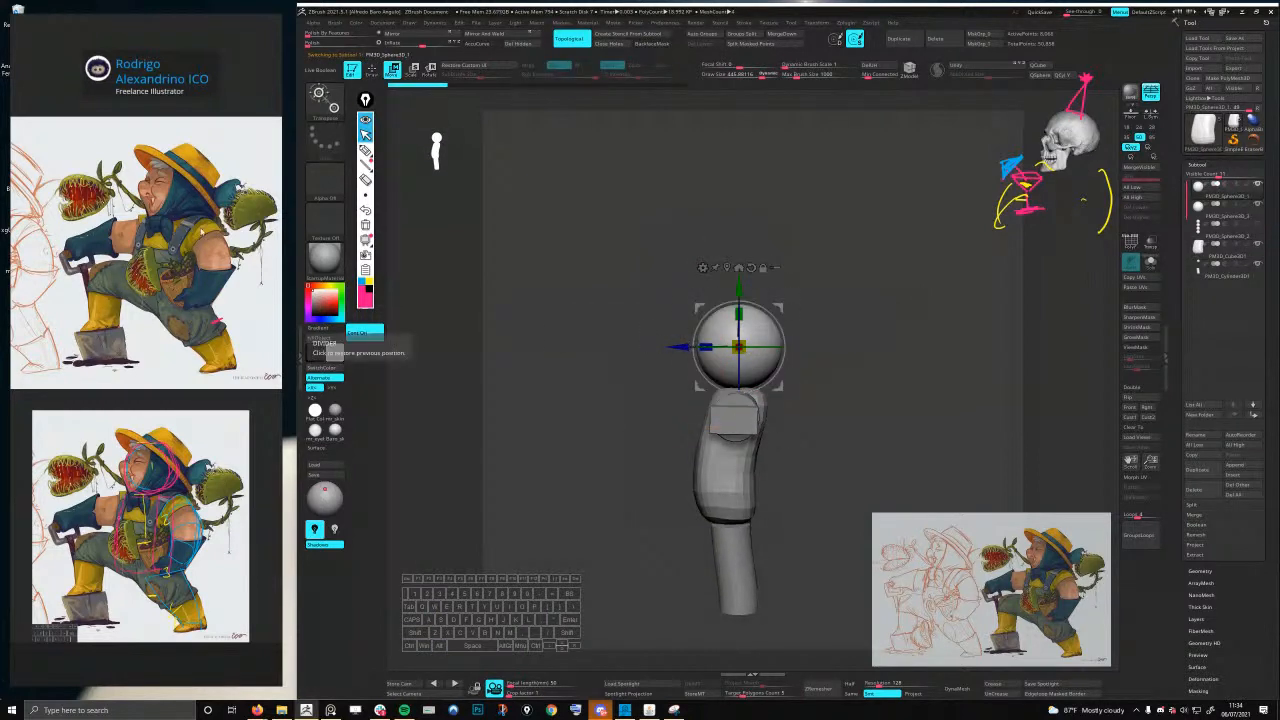
left_click_drag(705, 347, 694, 347)
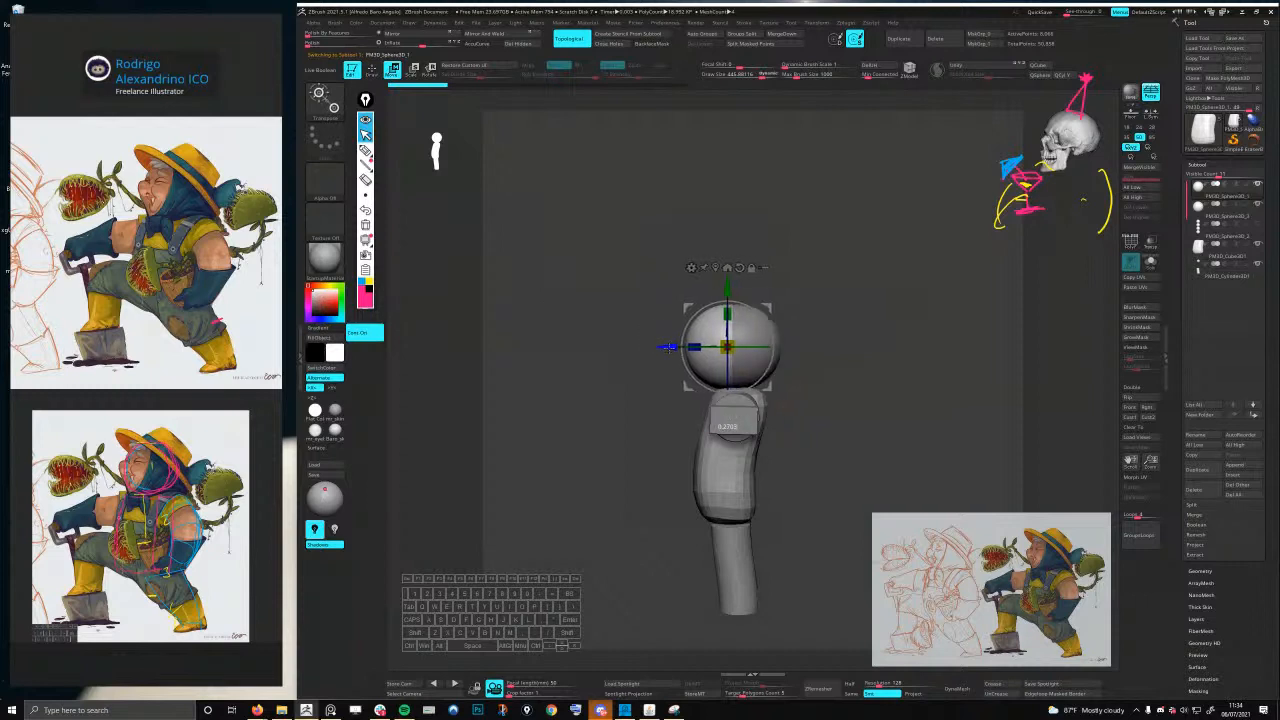
left_click(1258, 204)
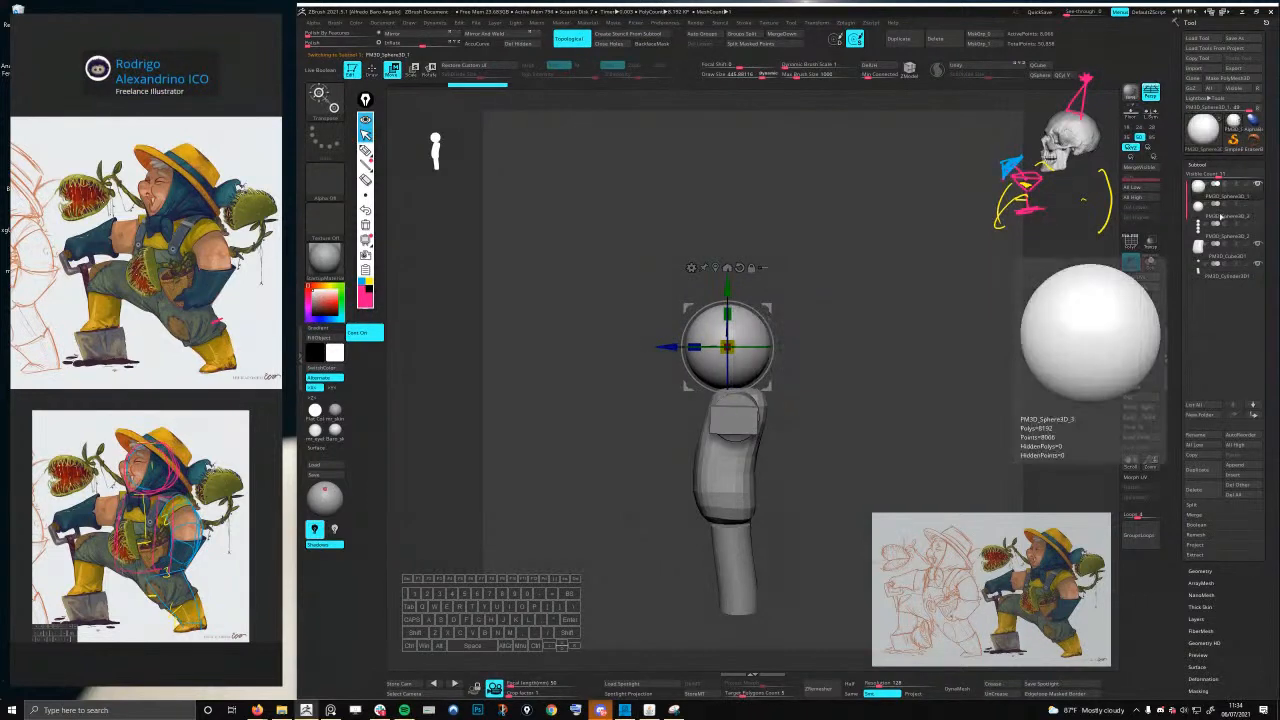
key("q")
left_click_drag(782, 364, 668, 342)
key("w")
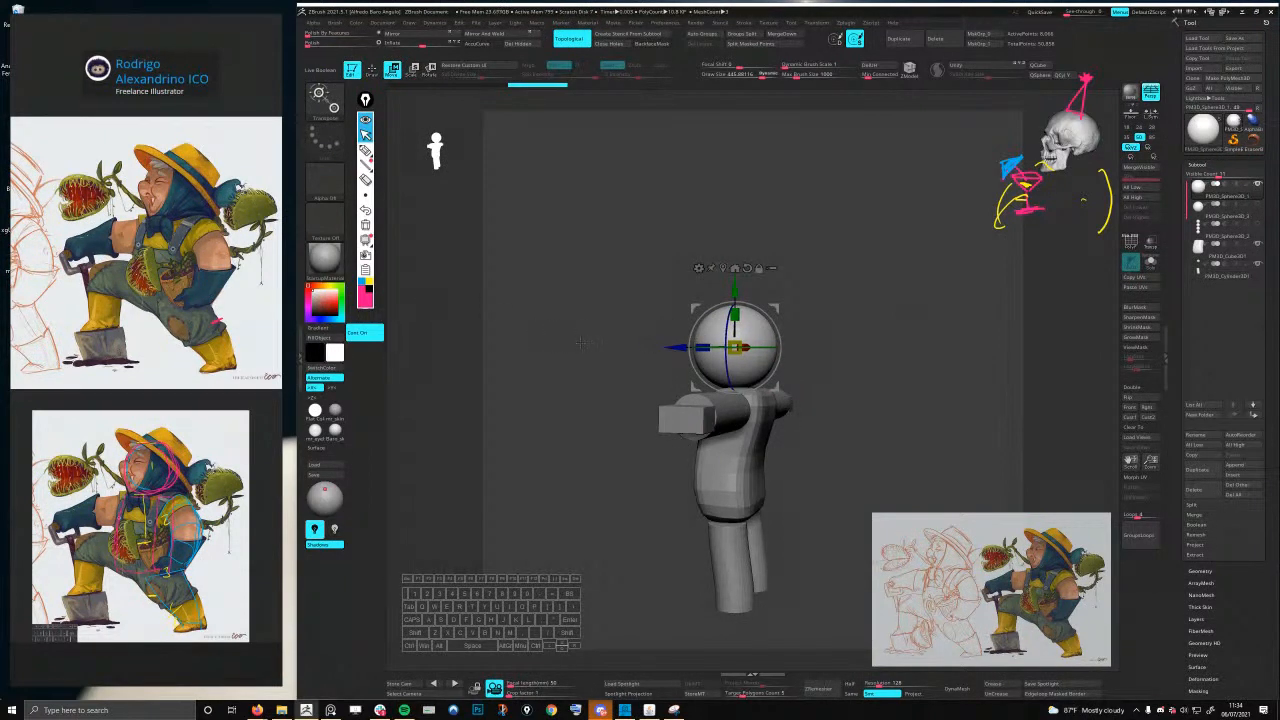
mouse_move(663, 250)
left_mouse_down()
mouse_move(760, 316)
mouse_move(755, 359)
mouse_move(775, 365)
mouse_move(738, 344)
mouse_move(762, 376)
mouse_move(733, 376)
mouse_move(745, 360)
mouse_move(765, 366)
mouse_move(720, 369)
mouse_move(737, 321)
left_mouse_up()
- Select the torso for reshaping and set the Move brush's draw size to 1000
key("q")
left_click(758, 364, "alt")
key("space")
key("space")
- Convert the spare sphere subtool into a cylinder, then scale and position it as the neck between head and torso
left_click(737, 321, "alt")
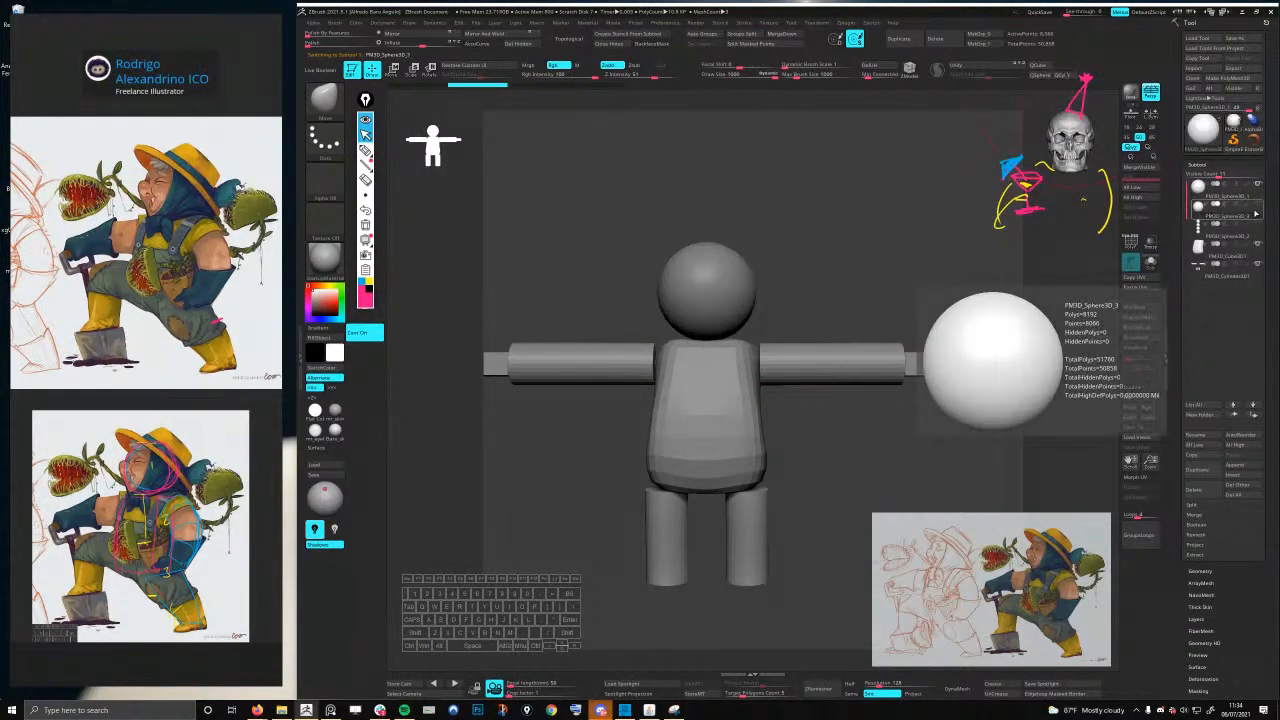
left_click(1064, 76)
right_click_drag(808, 304, 789, 303)
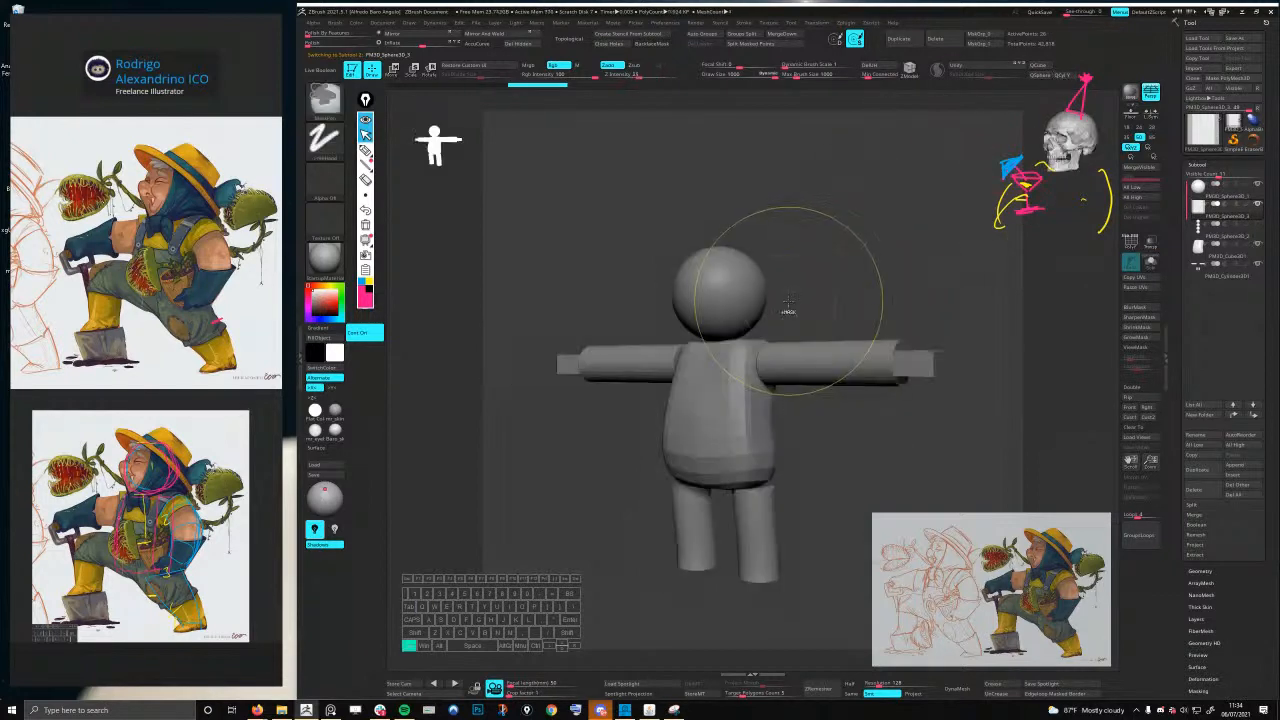
key("w")
left_click_drag(755, 269, 703, 314)
left_click_drag(724, 236, 724, 274)
left_click_drag(724, 333, 722, 330)
right_click_drag(712, 331, 725, 322)
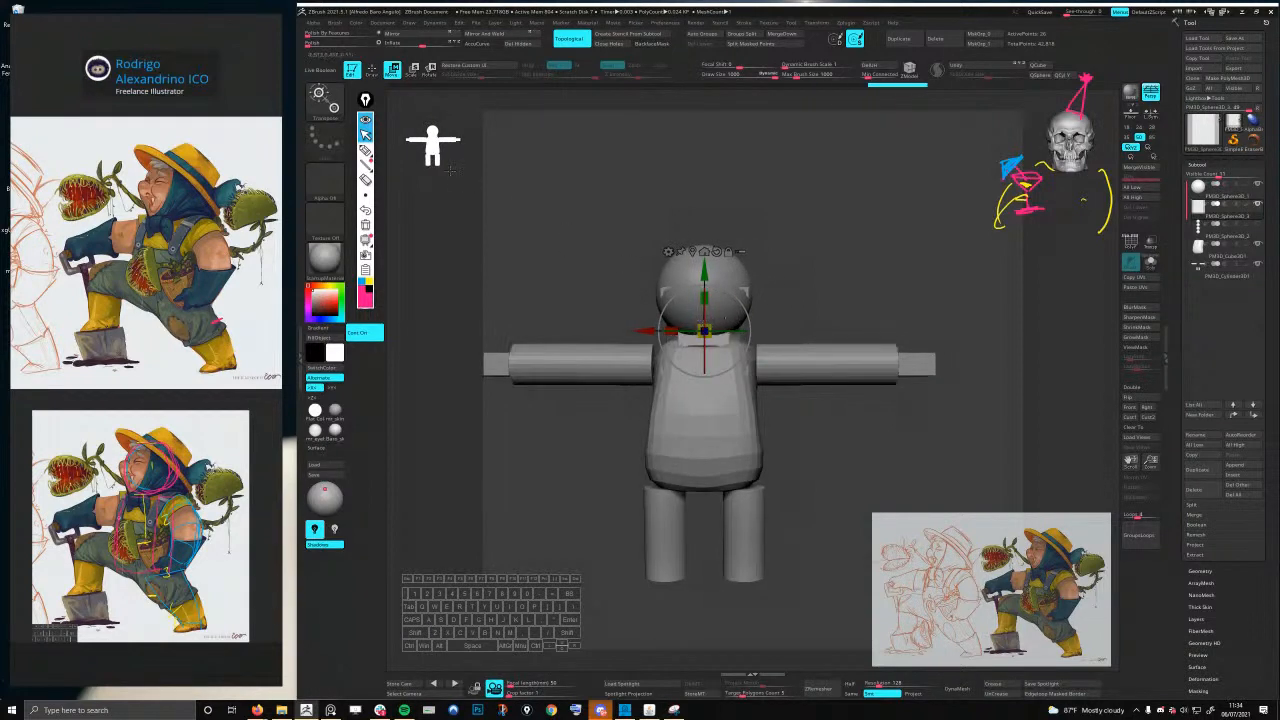
- Enlarge the silhouette thumbnail and reshape the neck with the Move brush at a draw size of about 347
mouse_move(458, 163)
left_mouse_down()
mouse_move(525, 235)
mouse_move(520, 278)
mouse_move(474, 209)
left_mouse_up()
key("q")
key("space")
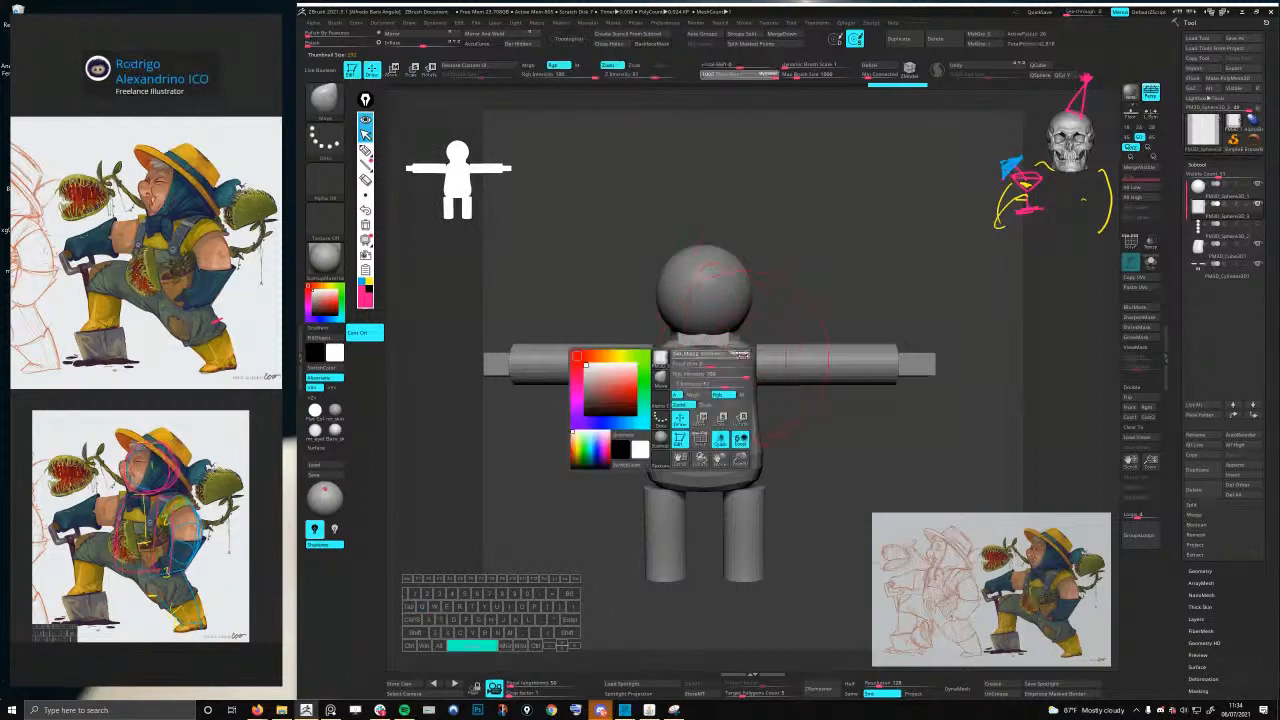
key("alt")
left_click_drag(755, 352, 735, 350)
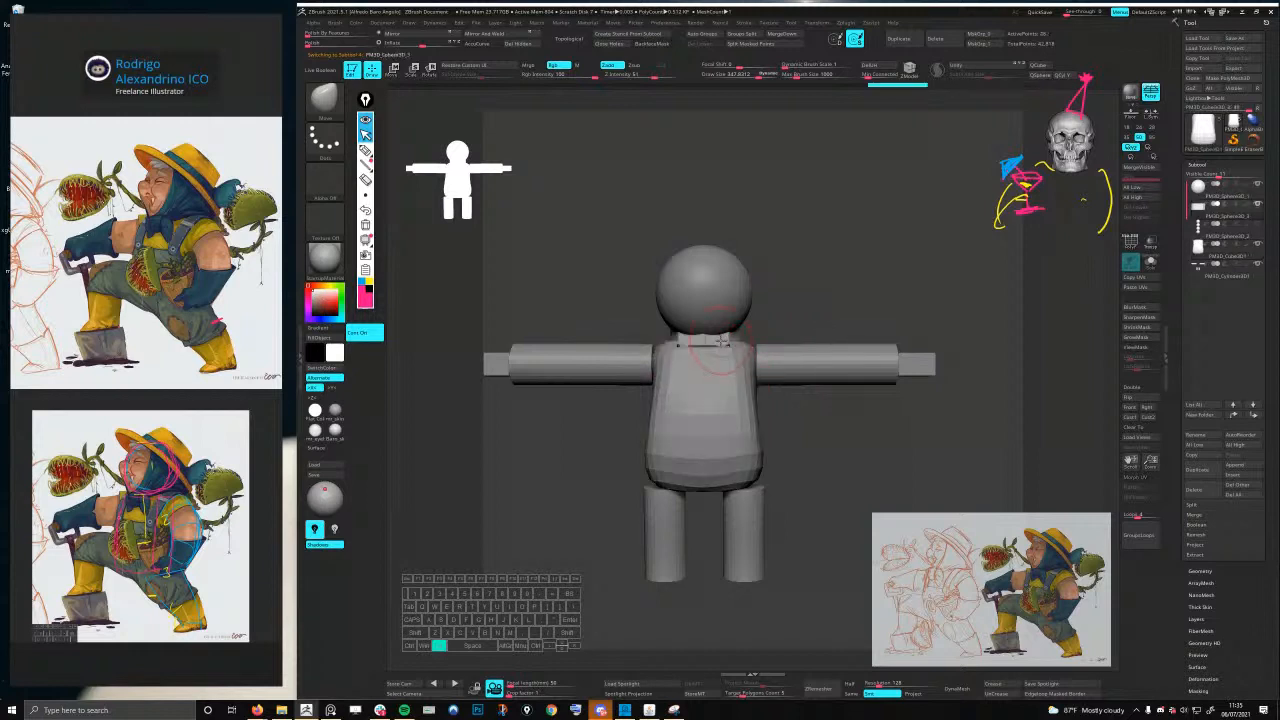
- Append a cylinder subtool for the hat, select it, and reinitialize it as a low-poly cylinder
left_click(720, 342, "alt")
left_click(1235, 466)
left_click(952, 519)
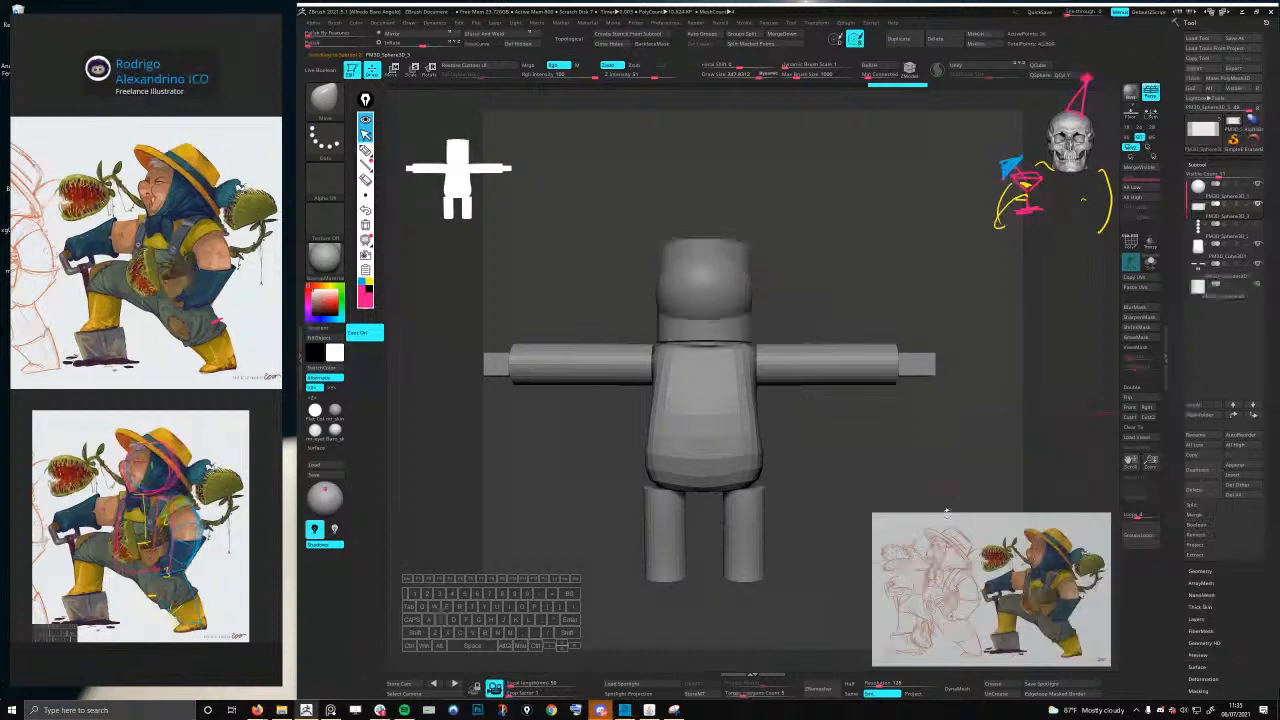
key("w")
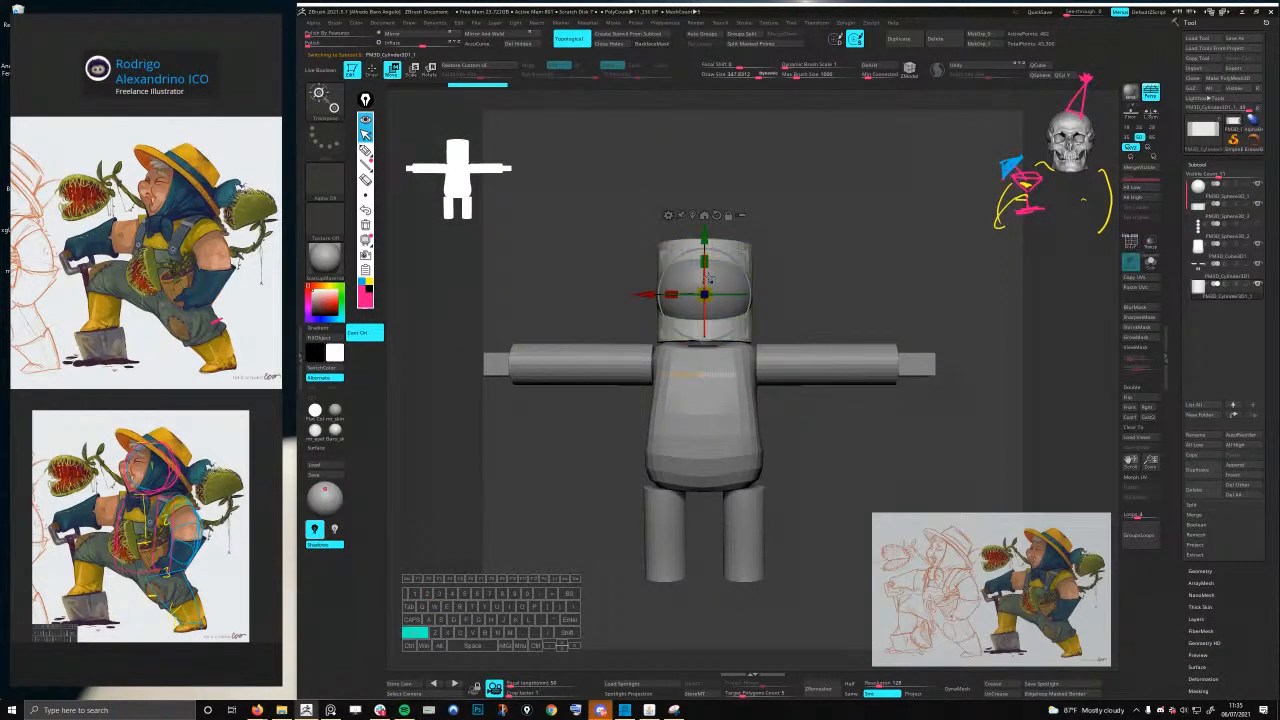
key("ctrl+d")
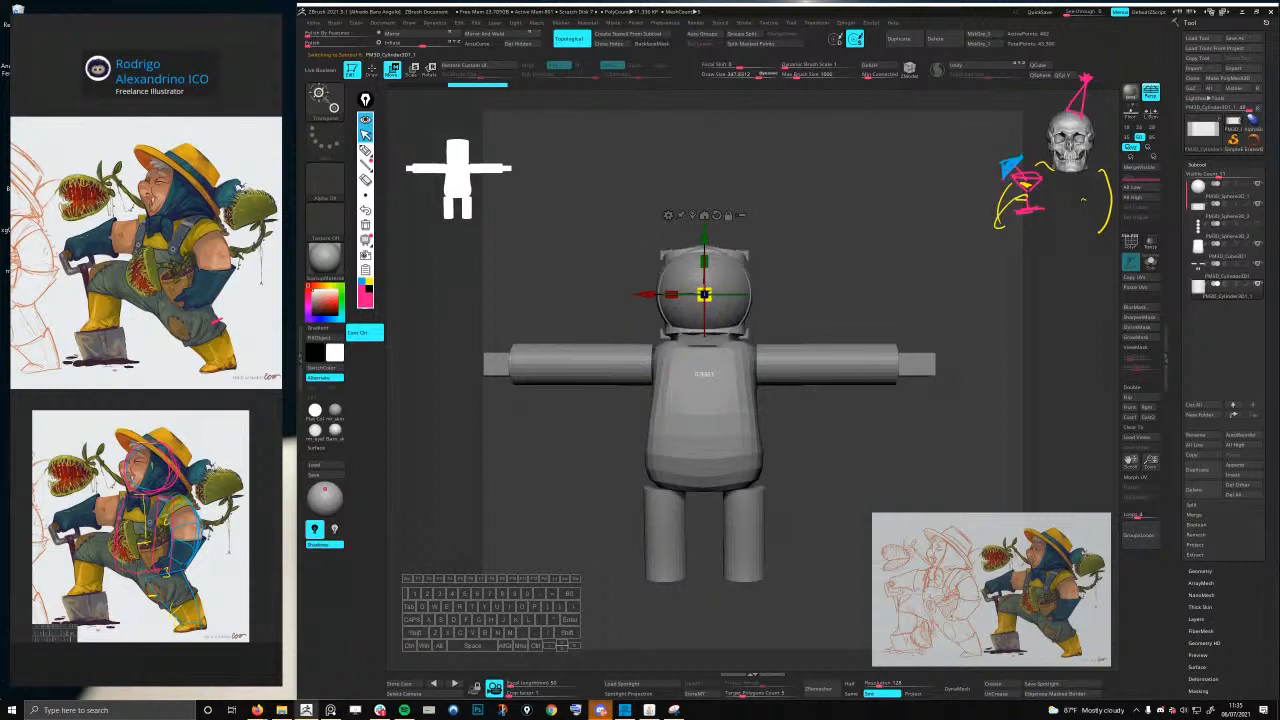
key("ctrl+z")
key("ctrl+z")
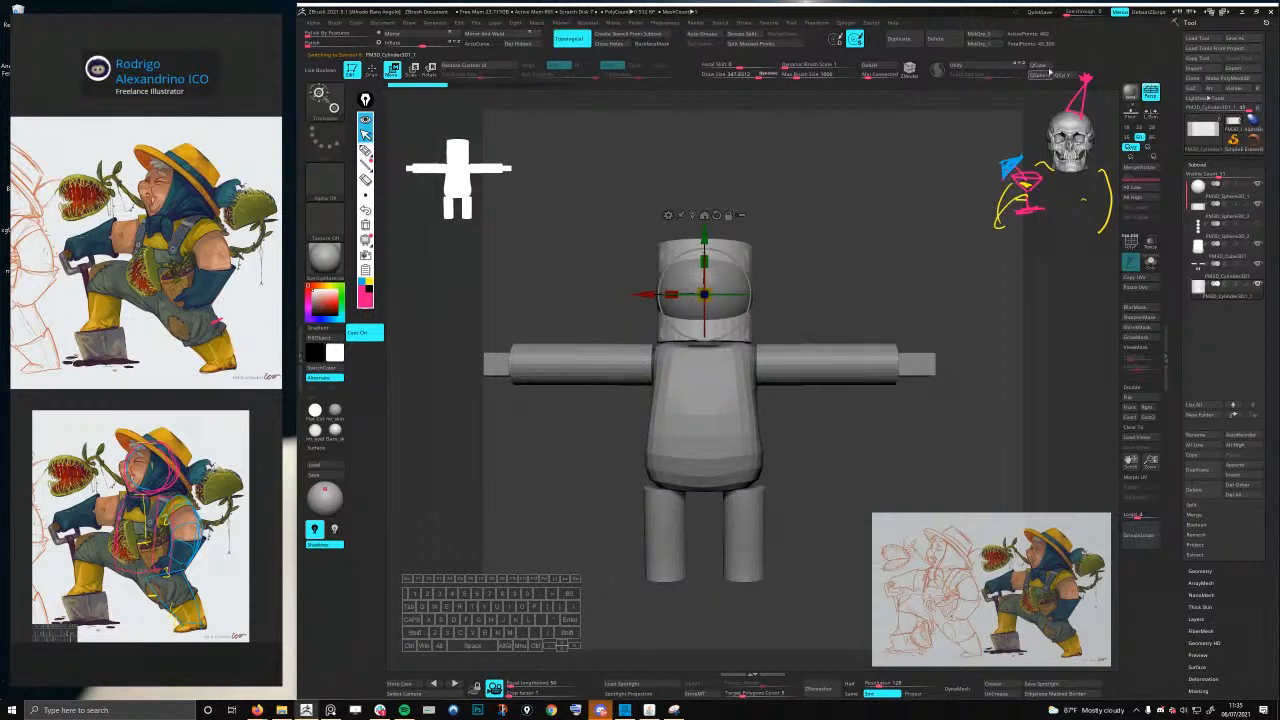
left_click(1047, 75)
- Raise the low-poly cylinder onto the top of the head and flatten it into the hat's crown
left_click_drag(704, 293, 709, 200, "alt")
left_click_drag(706, 143, 707, 177)
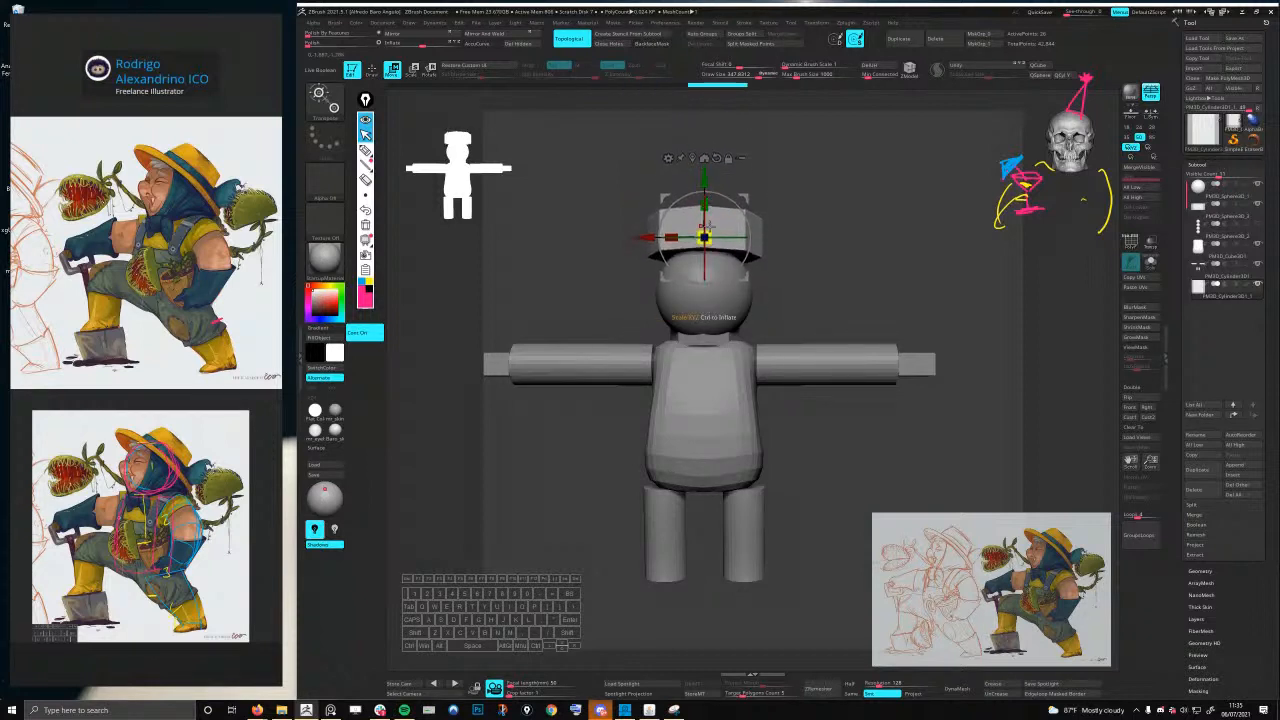
left_click_drag(704, 237, 706, 247)
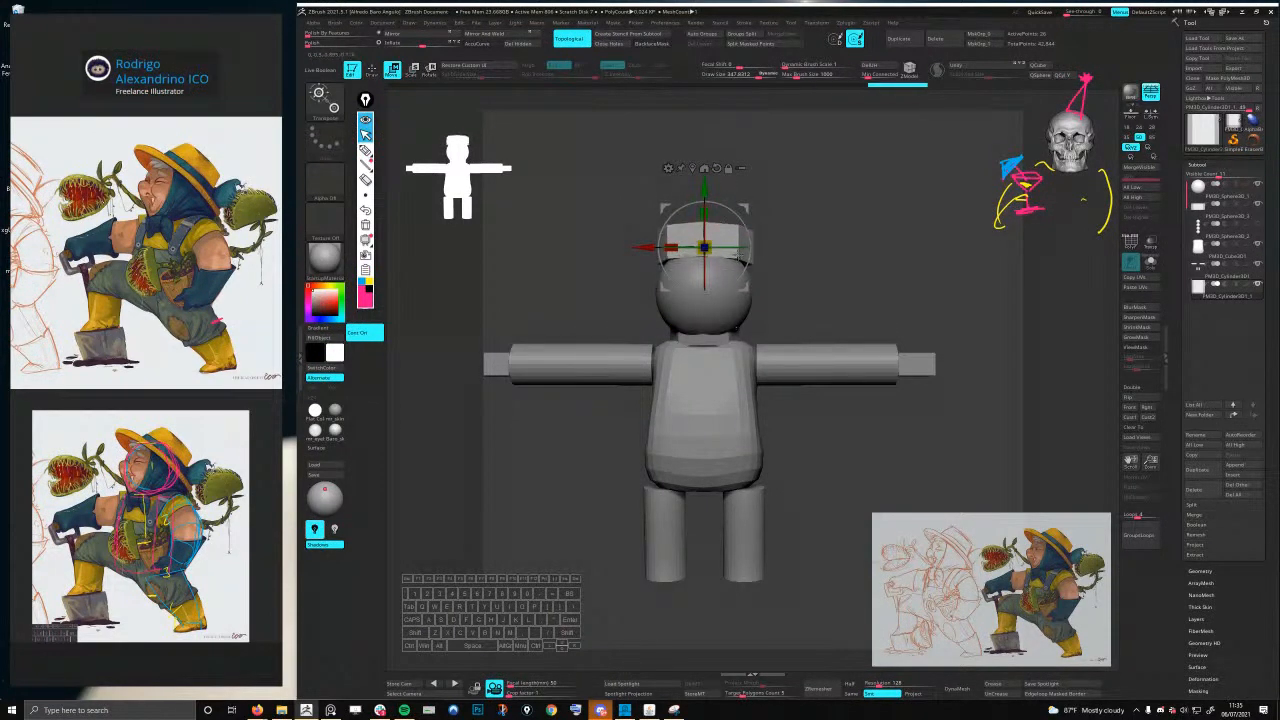
- Try to subdivide the torso smooth and pull out a rounder belly with the Move brush at a draw size of about 388
left_click(728, 430, "alt")
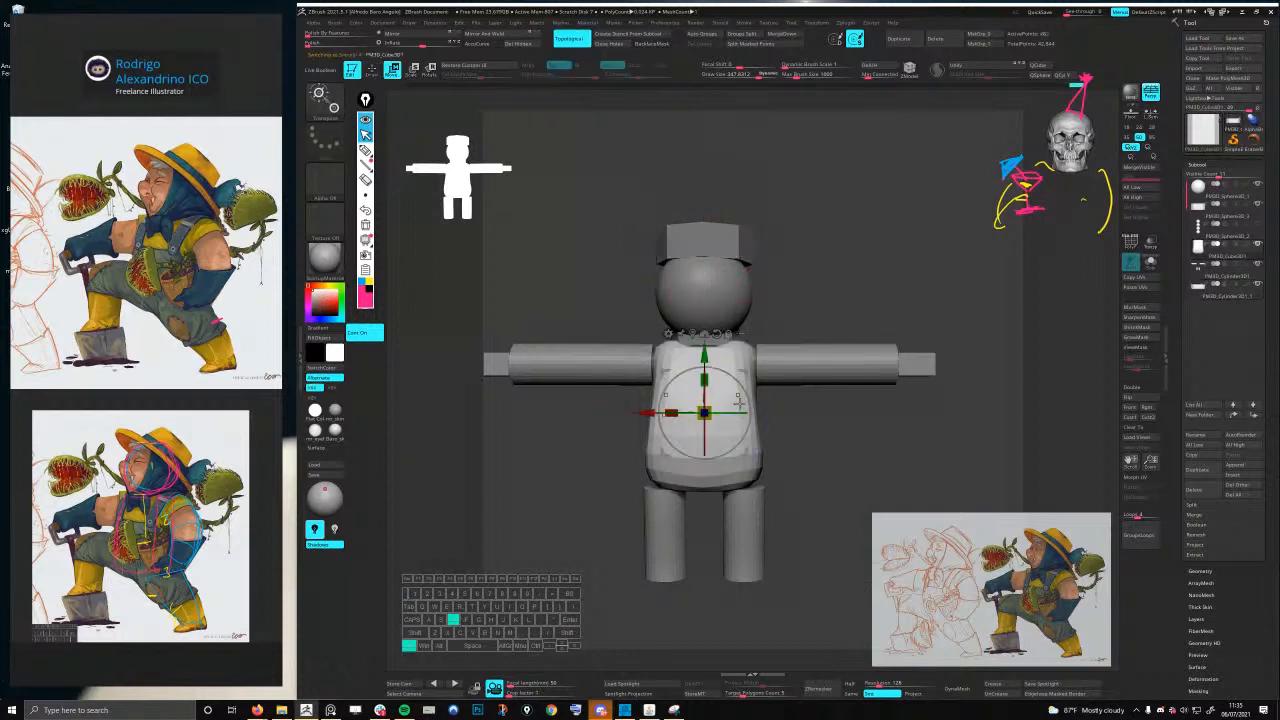
key("q")
key("ctrl+d")
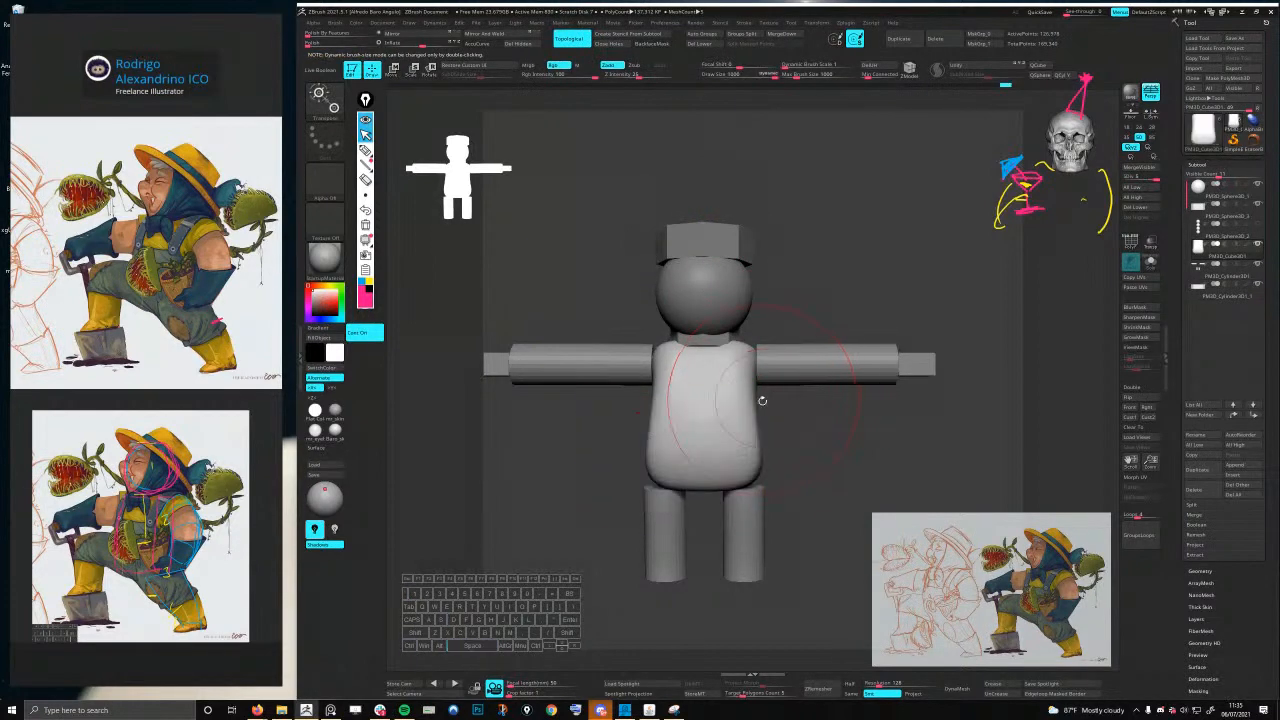
left_click_drag(789, 445, 722, 432)
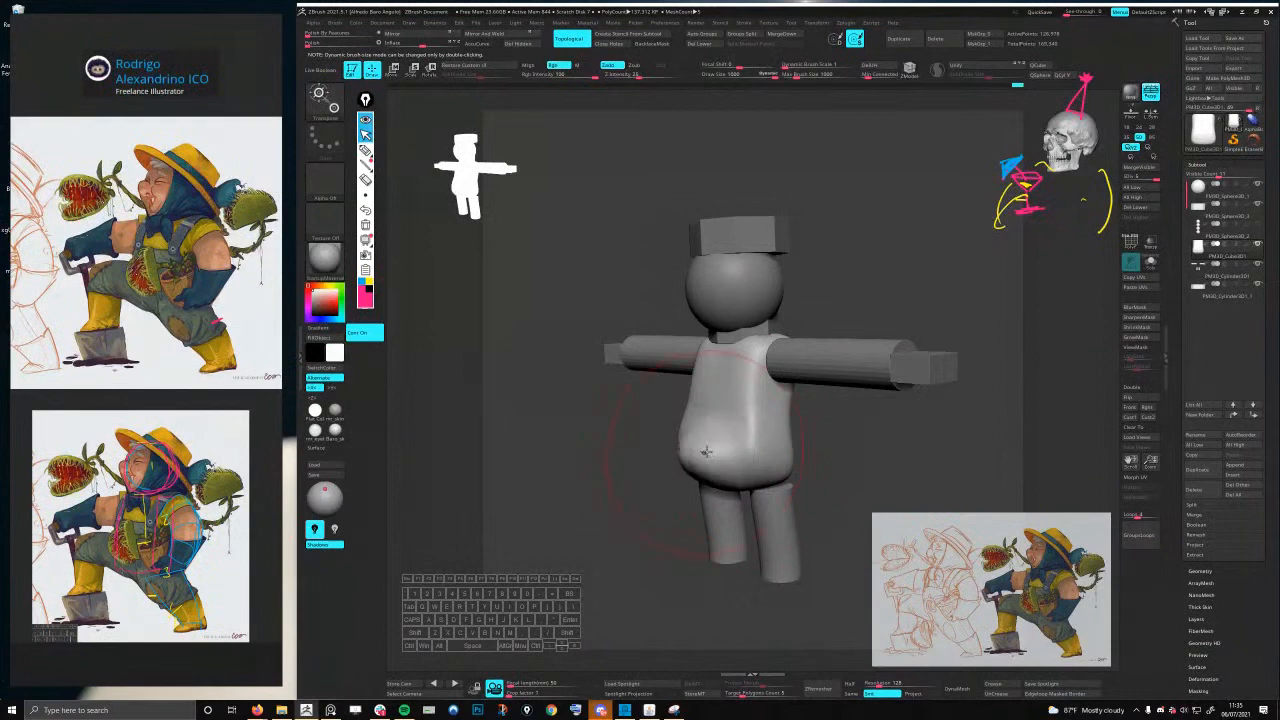
mouse_move(718, 421)
right_mouse_down()
mouse_move(734, 386)
mouse_move(698, 438)
mouse_move(753, 421)
mouse_move(701, 443)
mouse_move(729, 447)
mouse_move(703, 415)
mouse_move(697, 375)
right_mouse_up()
key("w")
key("q")
mouse_move(697, 375)
right_mouse_down()
mouse_move(693, 351)
mouse_move(730, 458)
mouse_move(765, 395)
right_mouse_up()
right_click(775, 383)
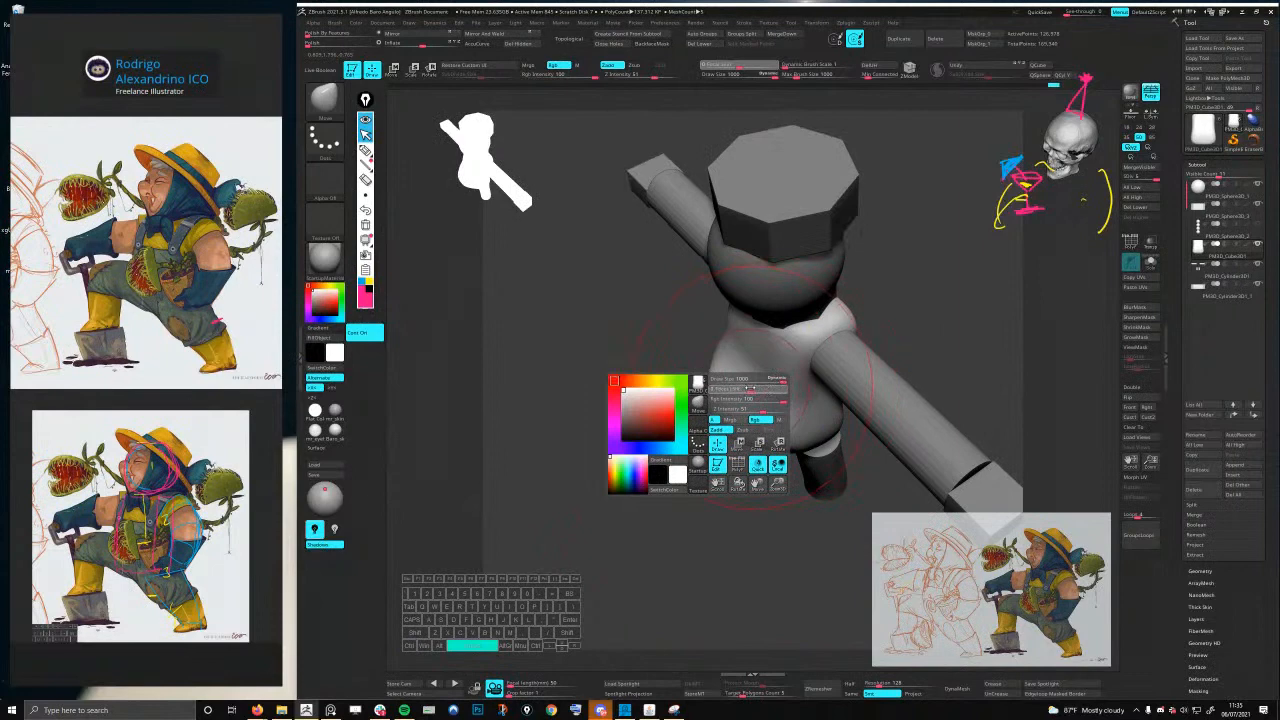
left_click(744, 380)
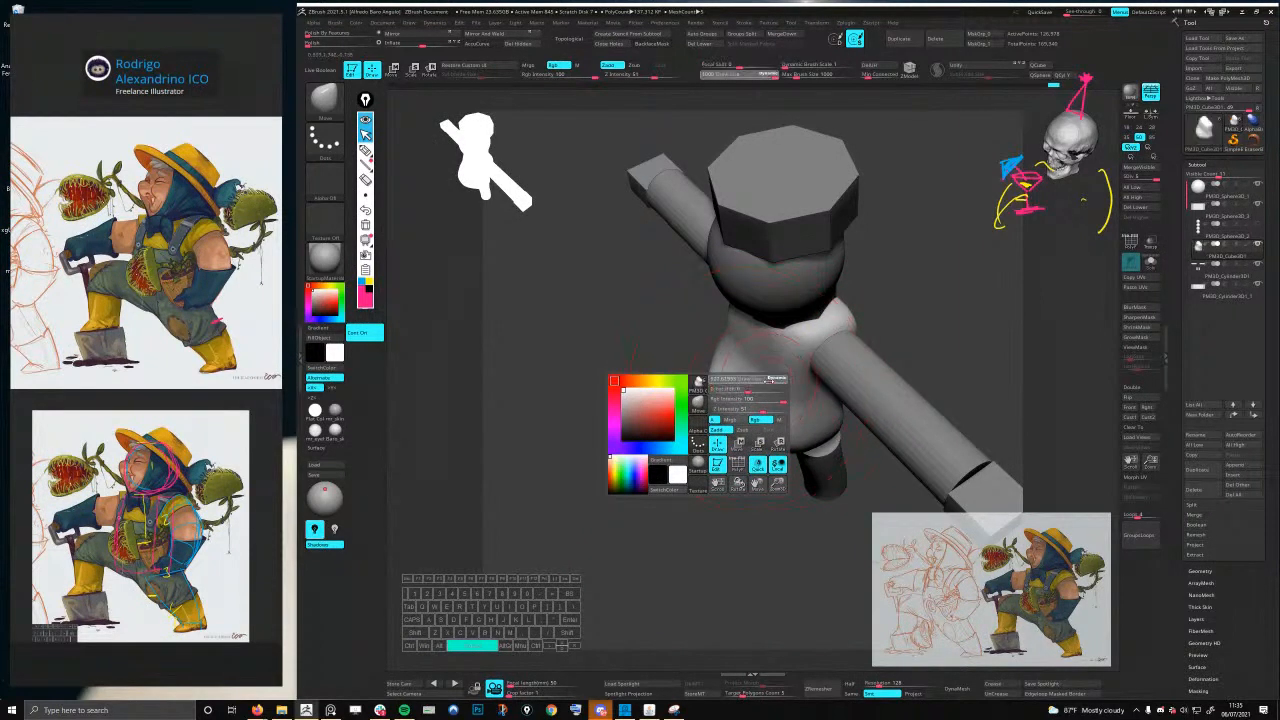
mouse_move(744, 390)
right_mouse_down()
mouse_move(770, 357)
mouse_move(748, 384)
right_mouse_up()
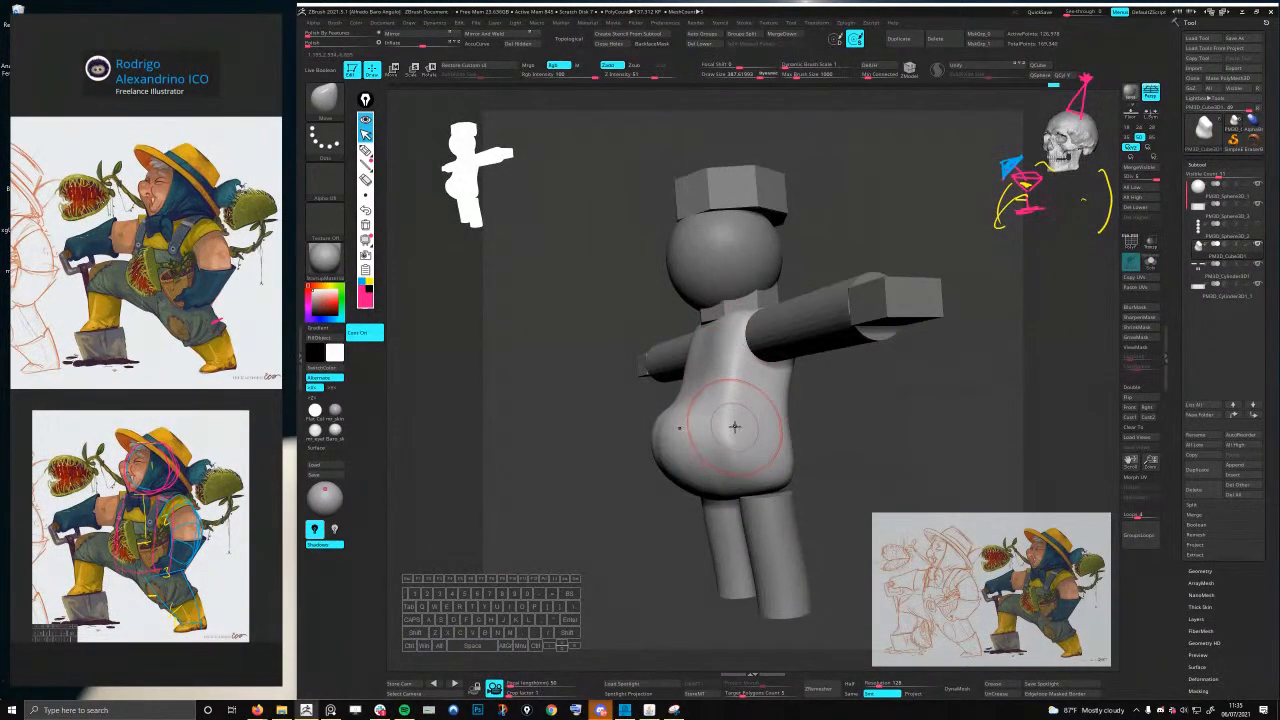
right_click_drag(734, 427, 763, 405)
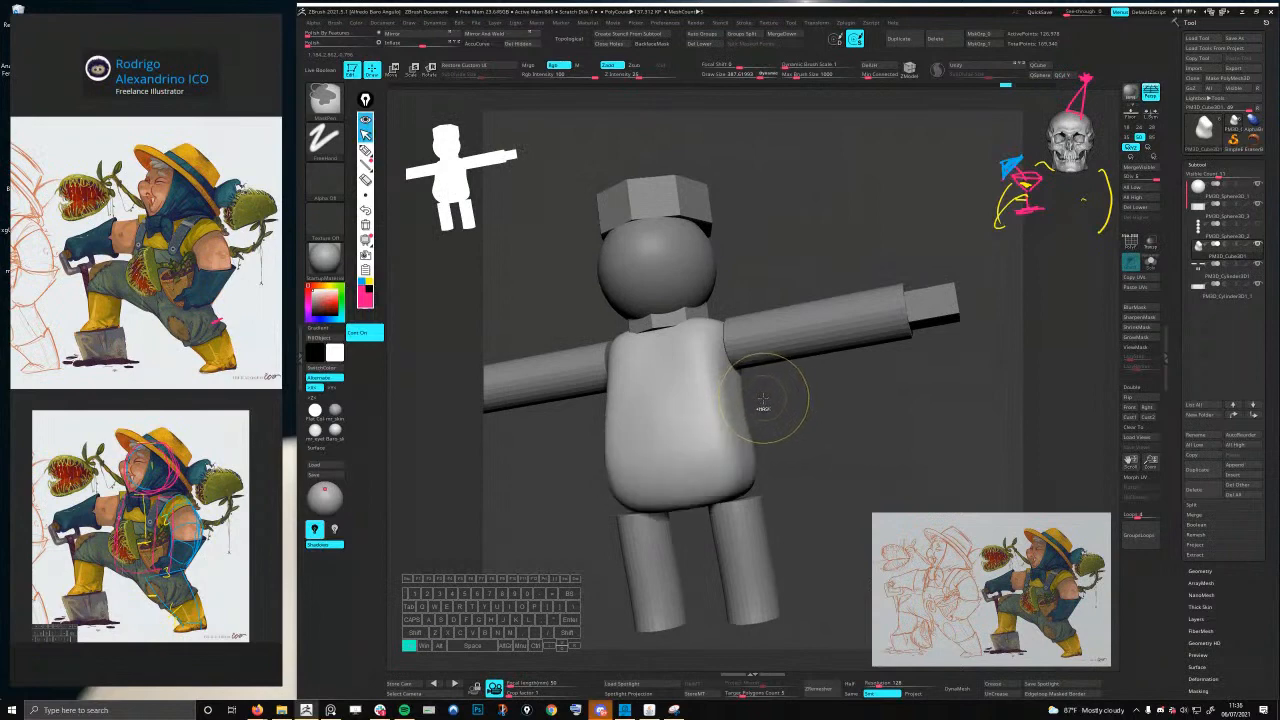
- Undo the torso's belly reshaping and its subdivision smoothing
key("ctrl+z")
key("ctrl+z")
key("ctrl+z")
key("ctrl+z")
key("ctrl+z")
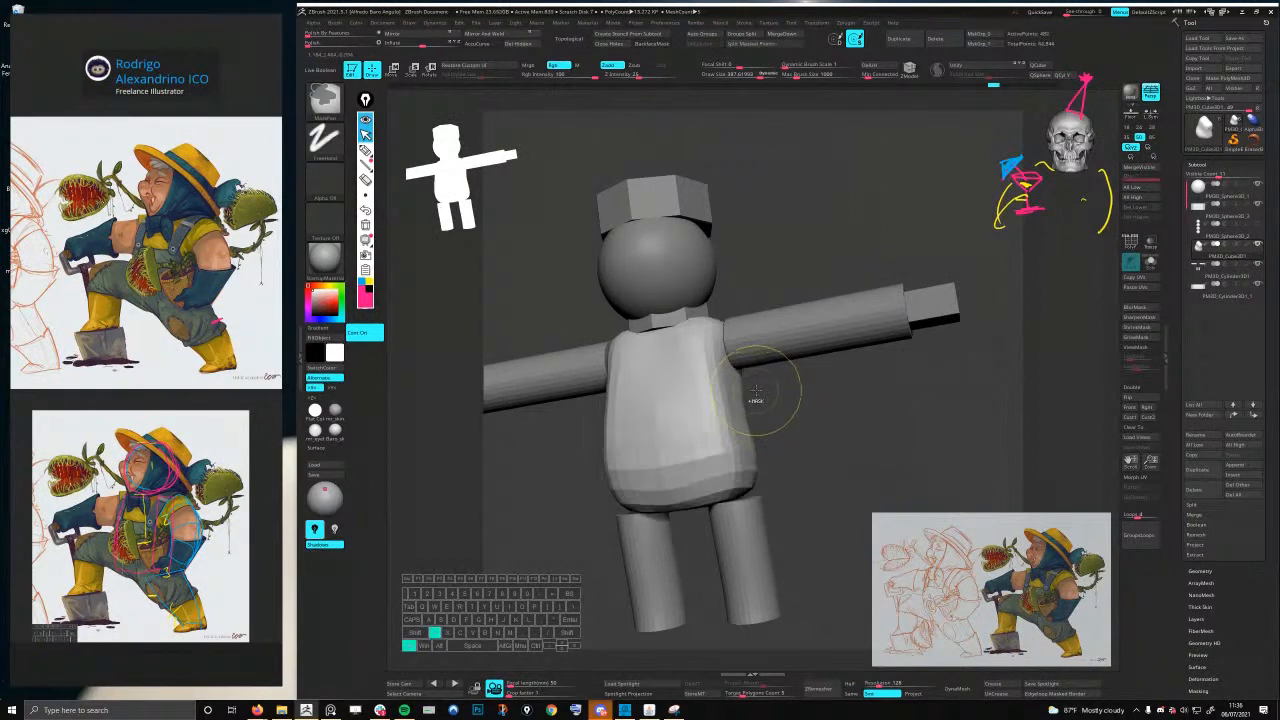
key("ctrl+z")
- Examine the low-poly torso from several angles and adjust the size of the silhouette thumbnail
mouse_move(757, 396)
right_mouse_down()
mouse_move(780, 374)
mouse_move(752, 362)
mouse_move(748, 425)
right_mouse_up()
right_click_drag(748, 425, 748, 302, "ctrl")
right_click_drag(777, 391, 748, 384)
right_click_drag(800, 390, 834, 437, "ctrl")
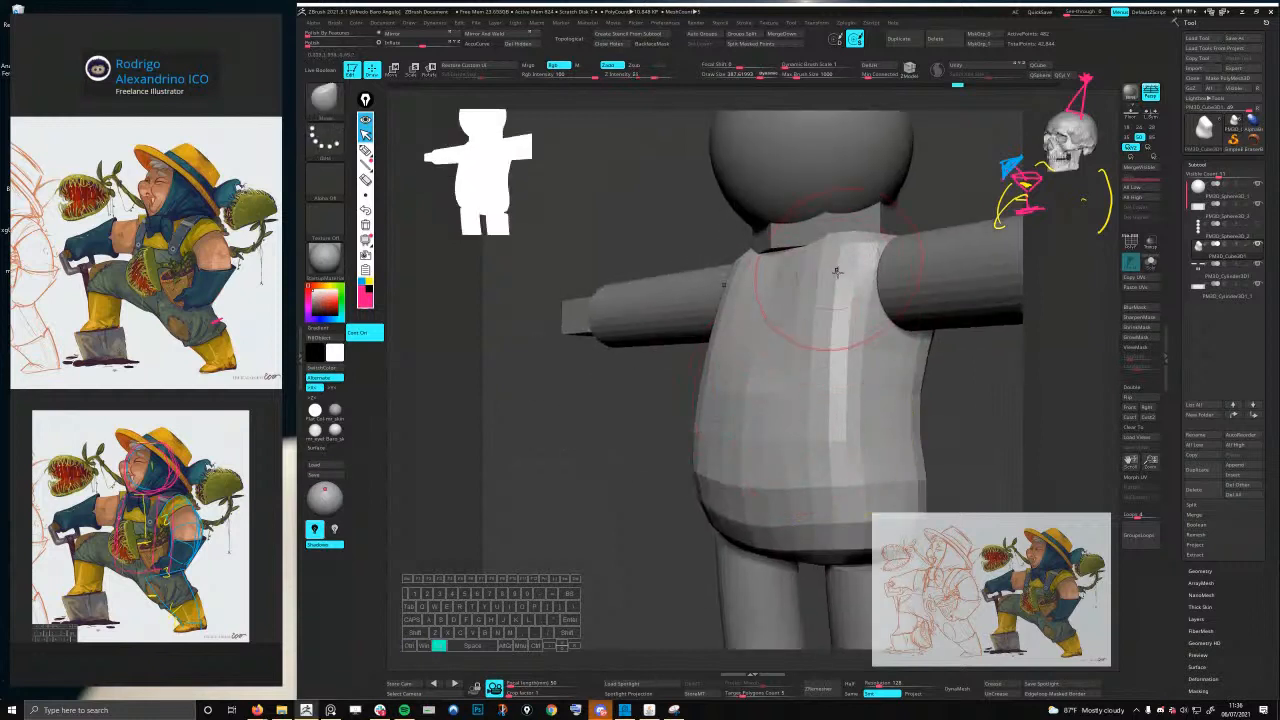
right_click_drag(836, 270, 793, 321, "ctrl")
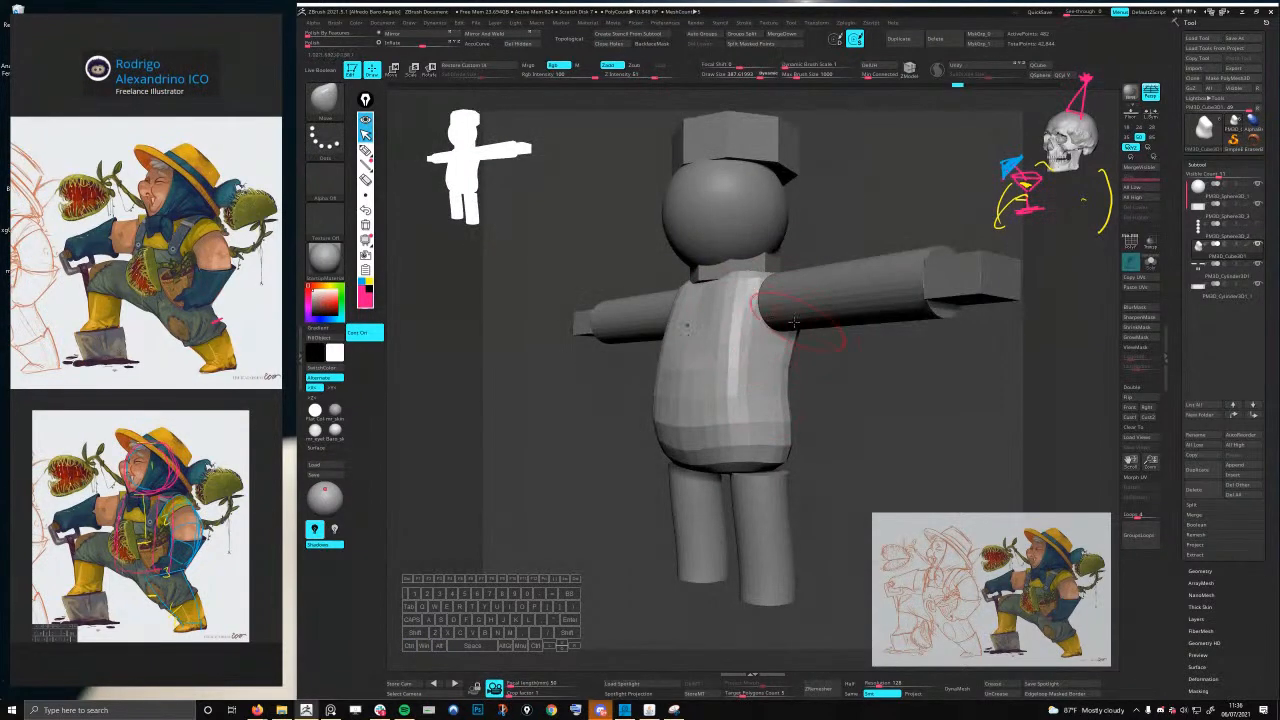
left_click_drag(481, 181, 551, 180)
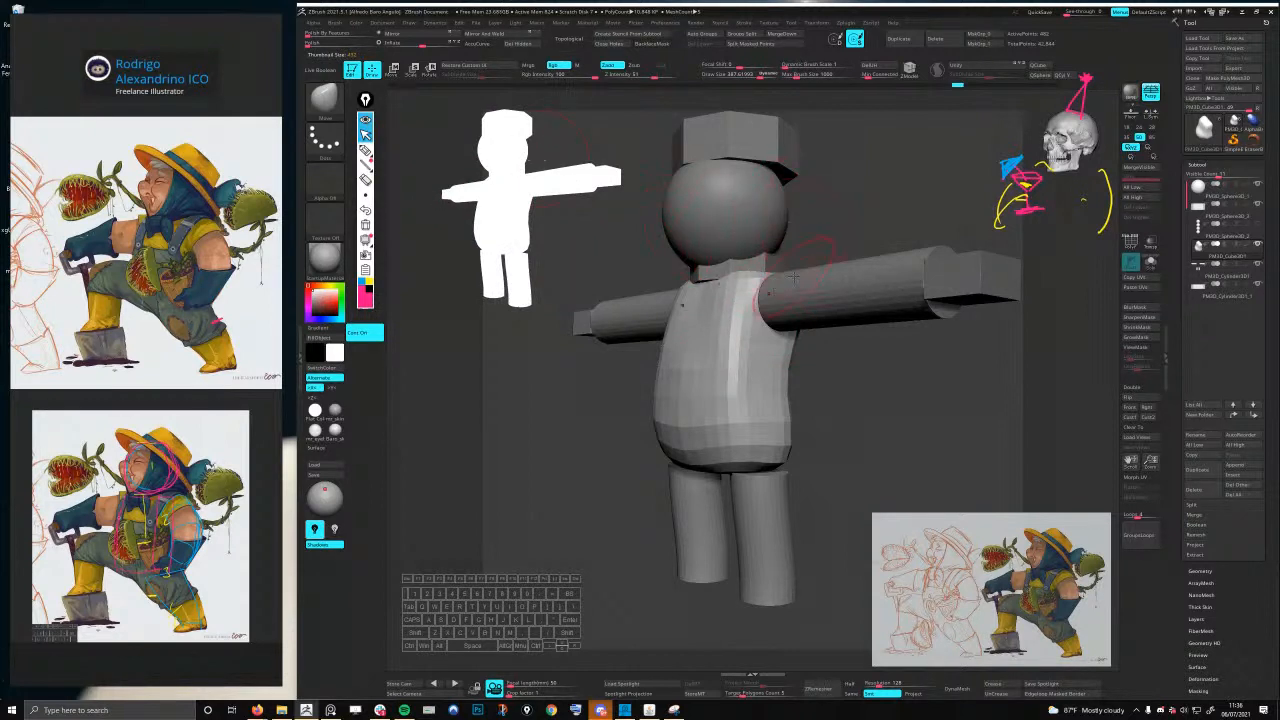
left_click_drag(642, 261, 585, 262)
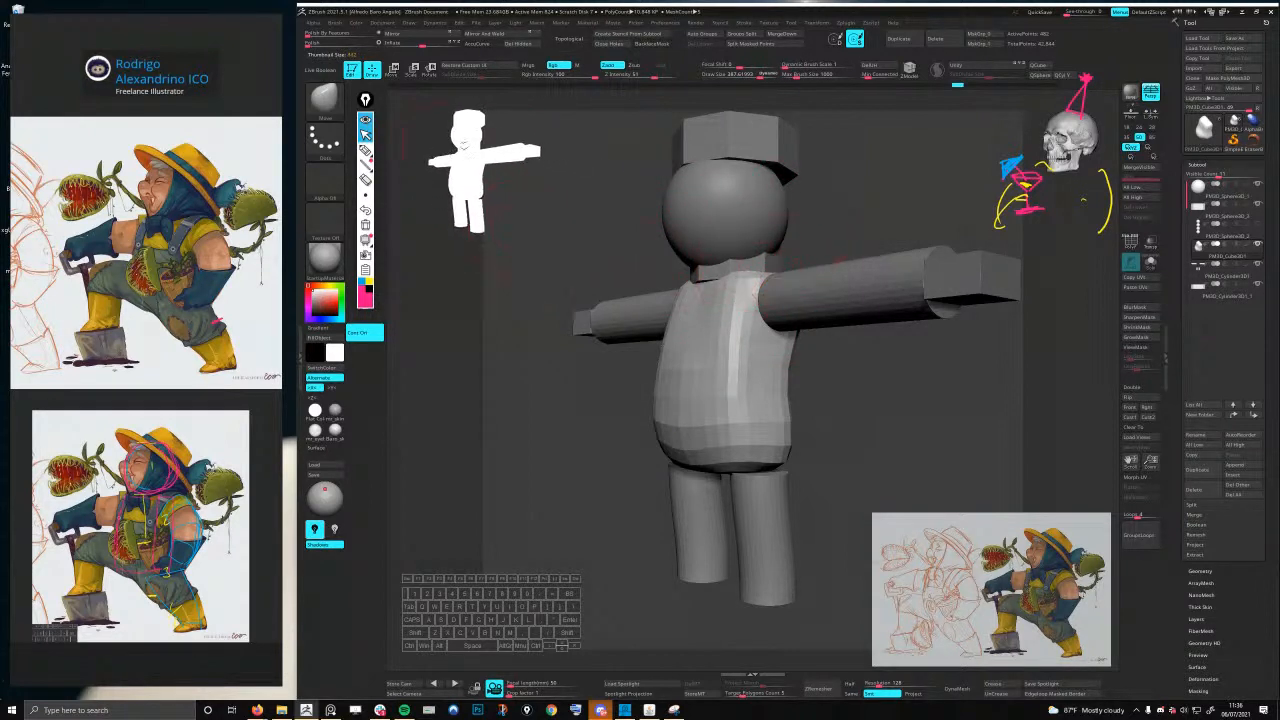
- Select the legs in side view and bend them to follow the body curve with a larger Move brush
left_click_drag(790, 420, 760, 455)
left_click(760, 455, "alt")
key("space")
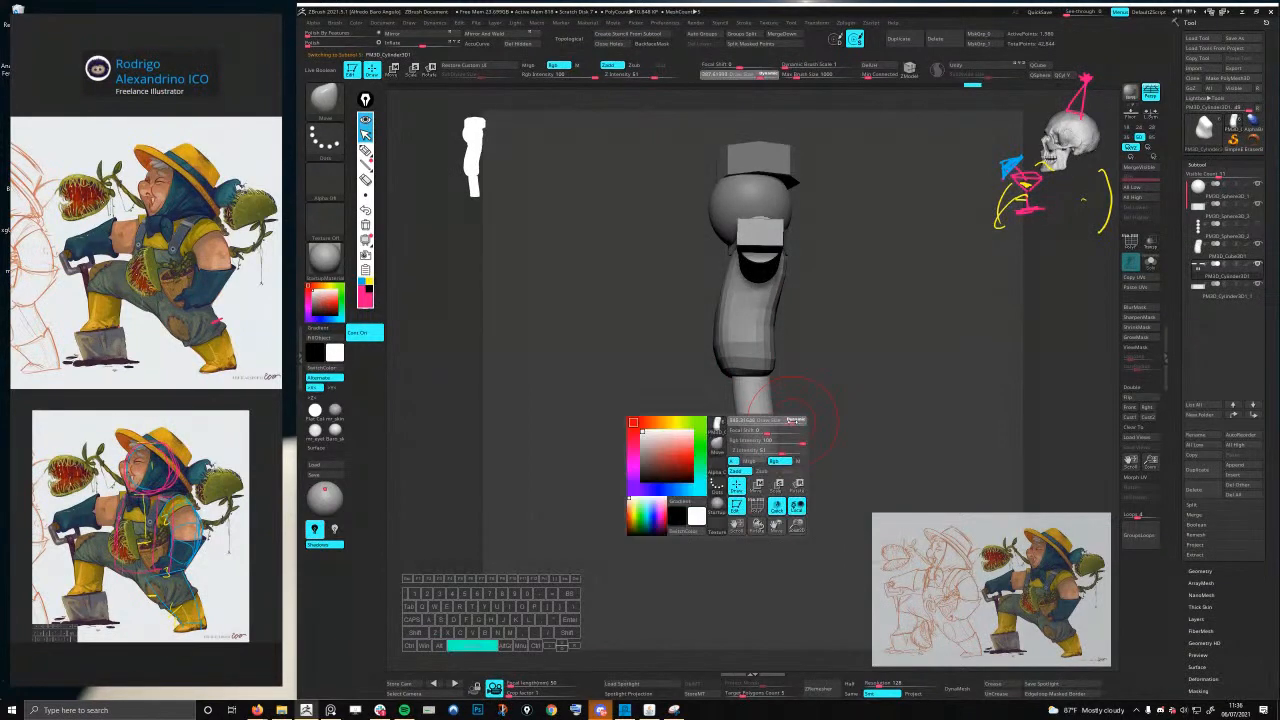
key("space")
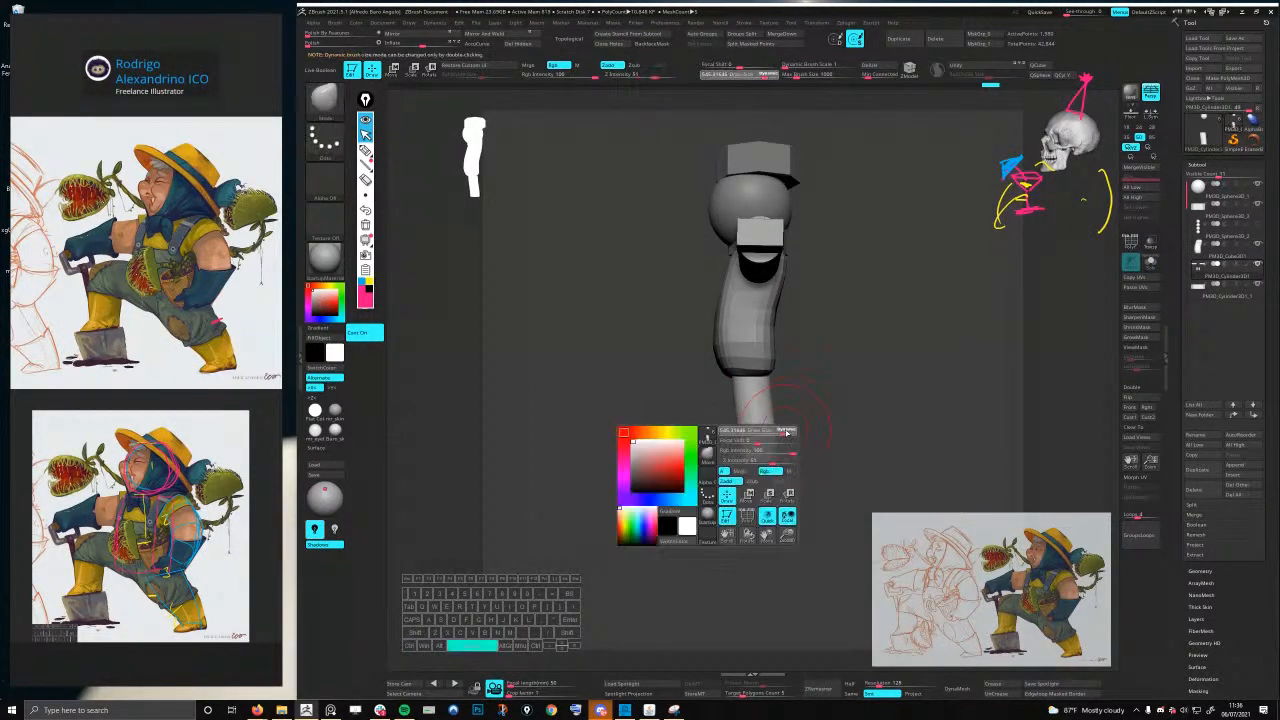
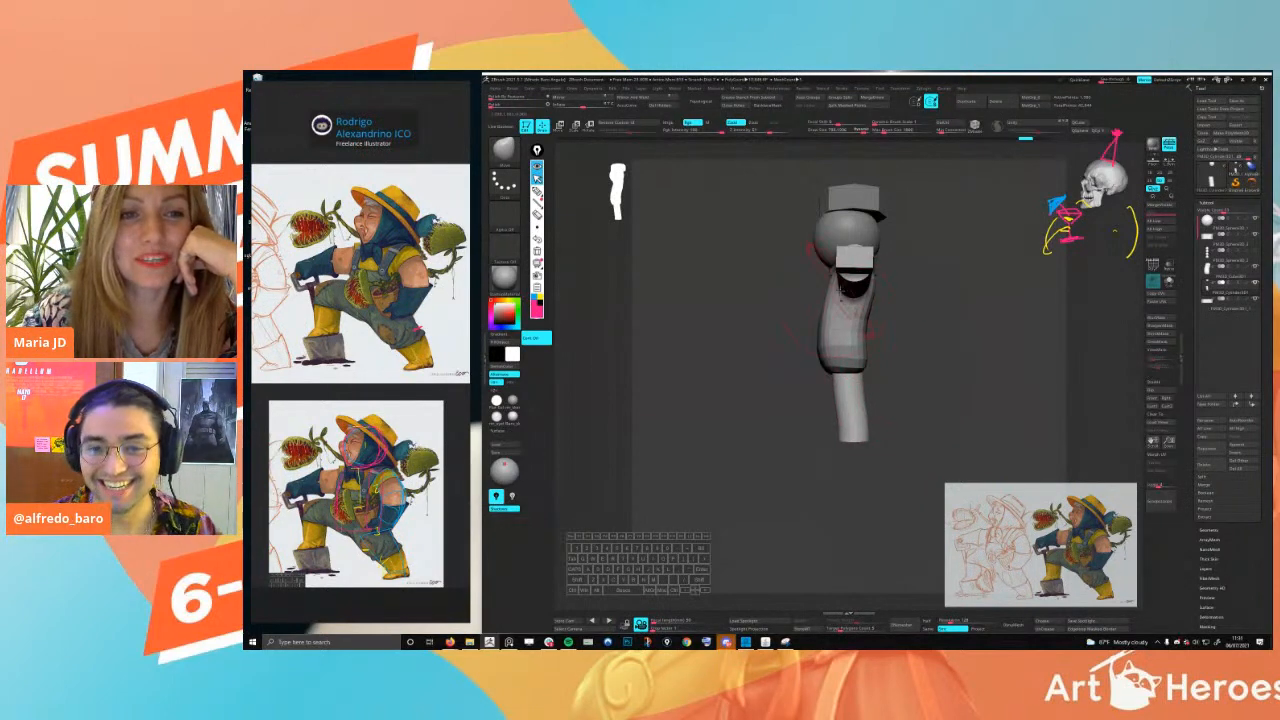
- Tilt and reposition the hat cylinder on the head in side view, and turn on the polyframe display
key("w")
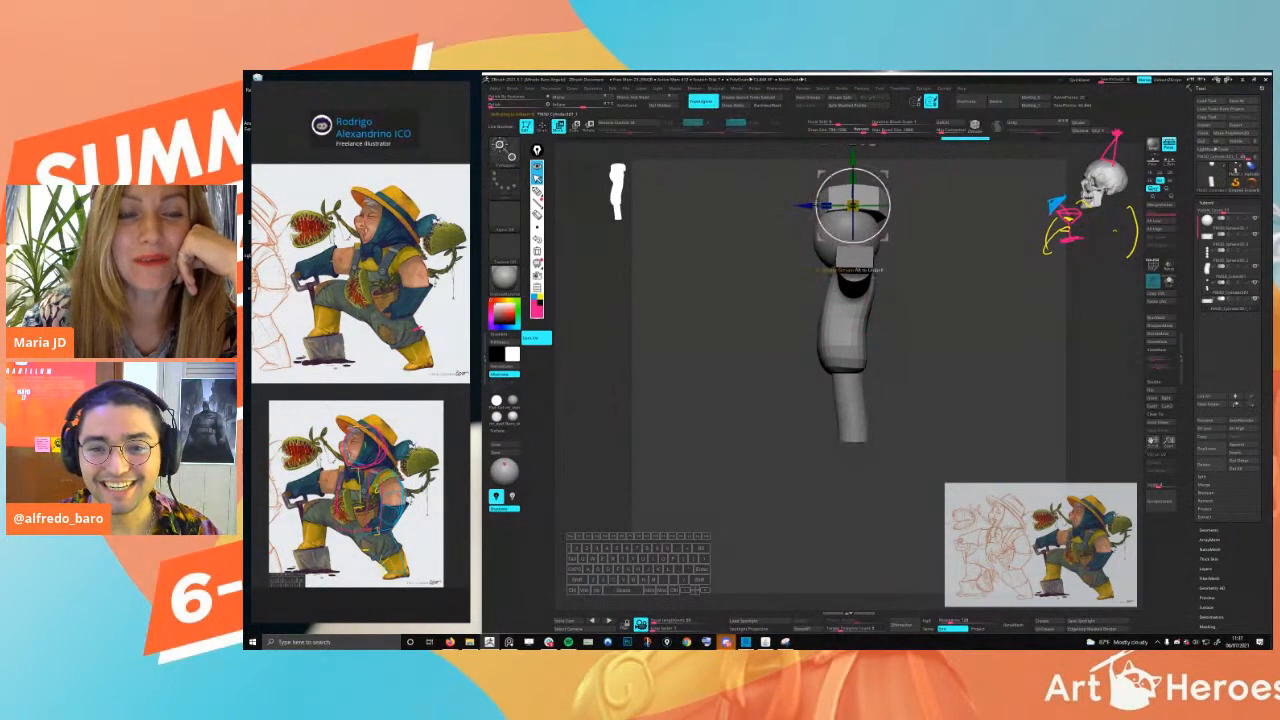
right_click_drag(848, 207, 820, 340)
left_click_drag(852, 254, 859, 264)
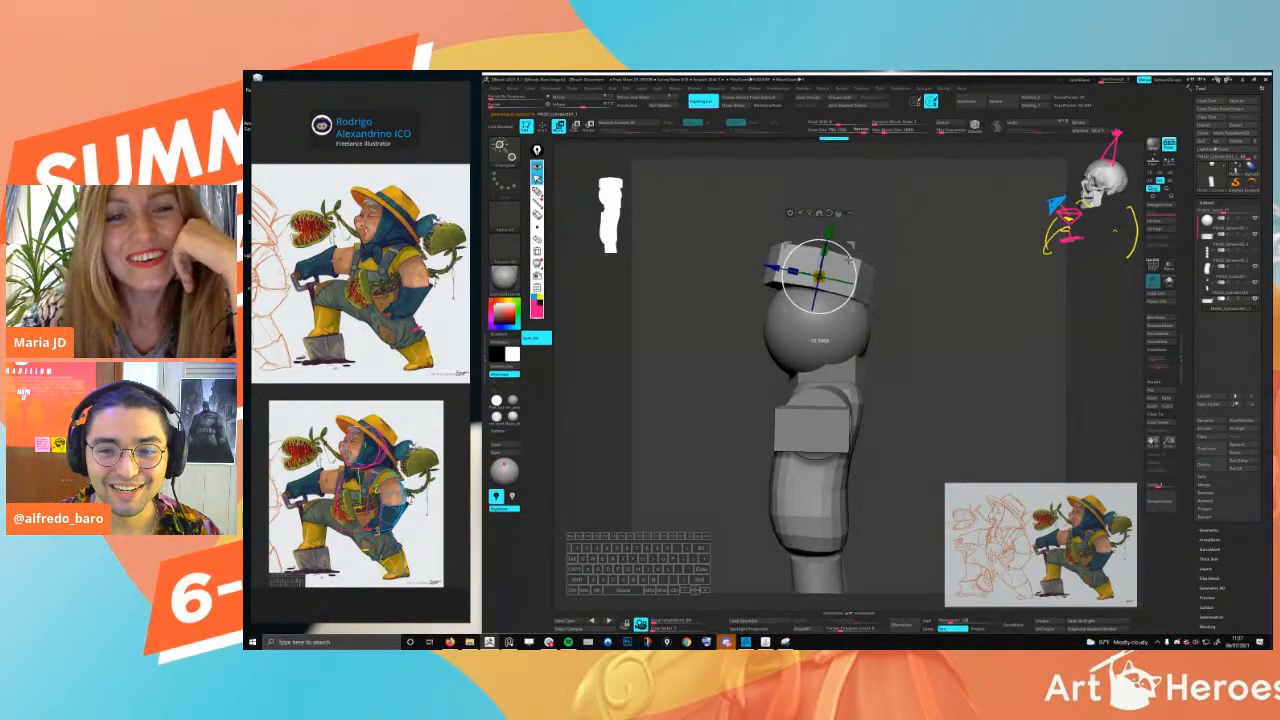
left_click_drag(773, 268, 783, 270)
right_click_drag(783, 270, 911, 257, "shift")
right_click_drag(826, 274, 820, 300, "alt")
key("shift+f")
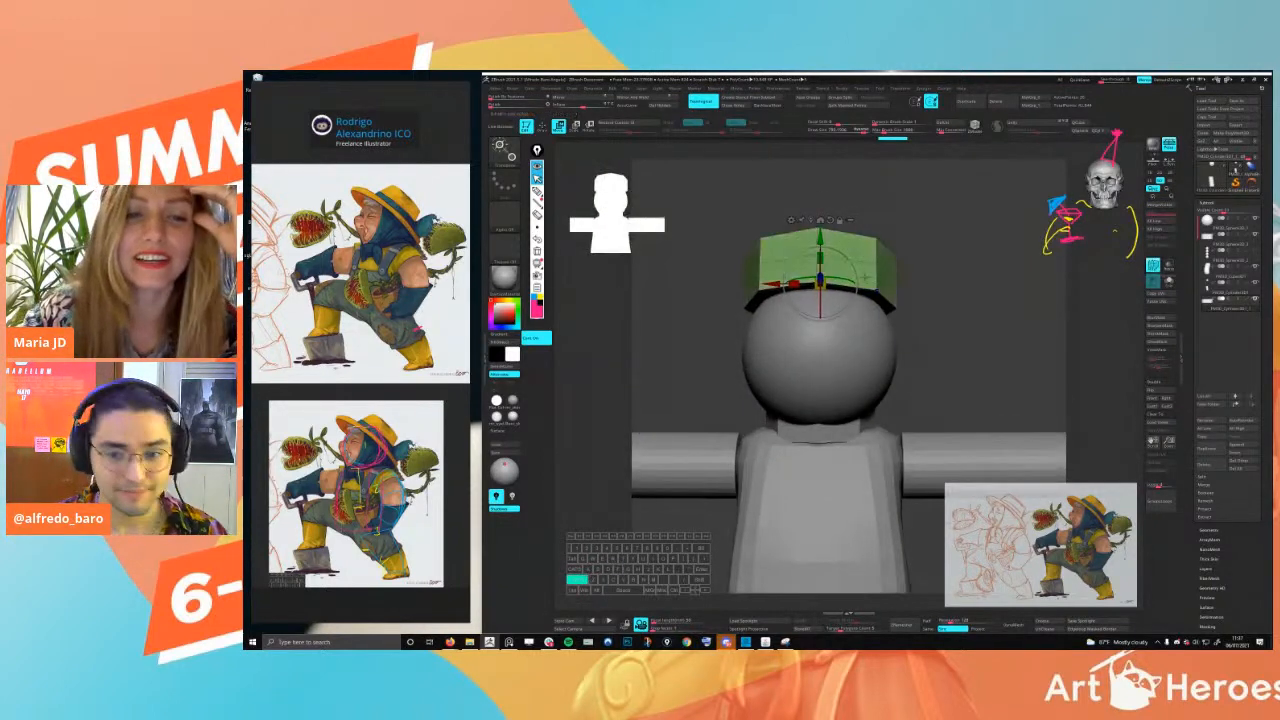
key("w")
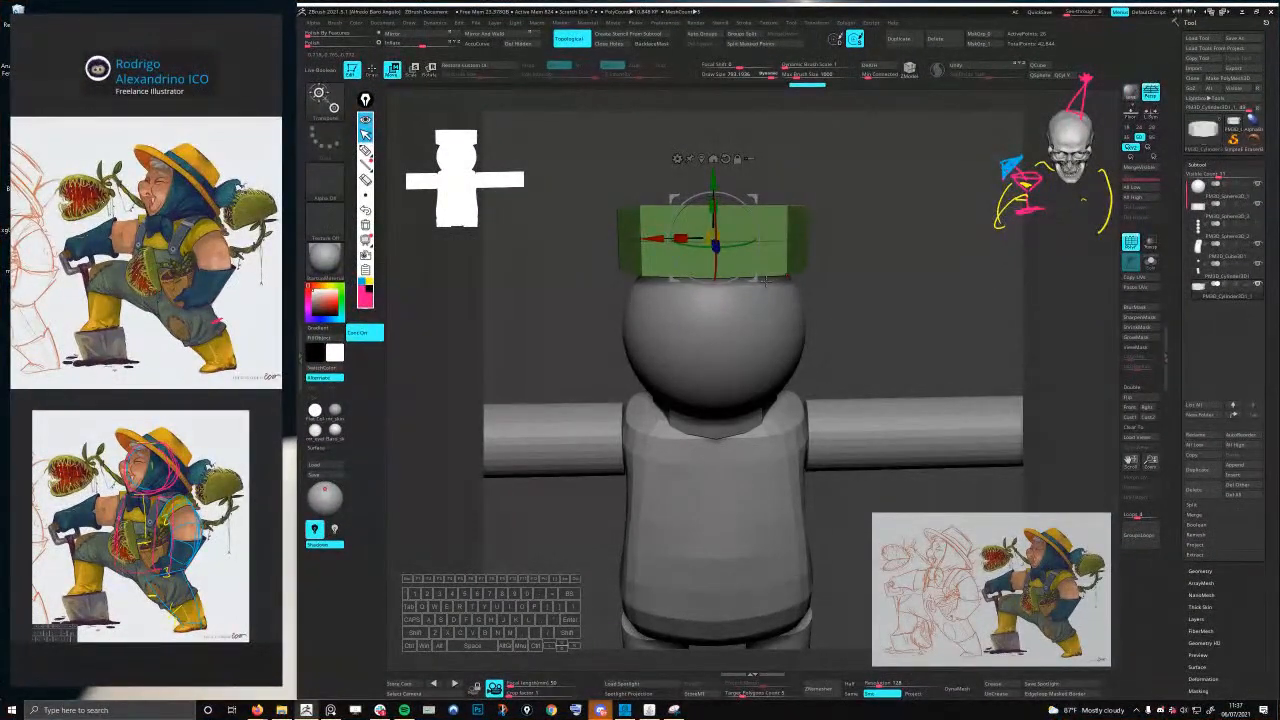
right_click_drag(794, 346, 778, 284)
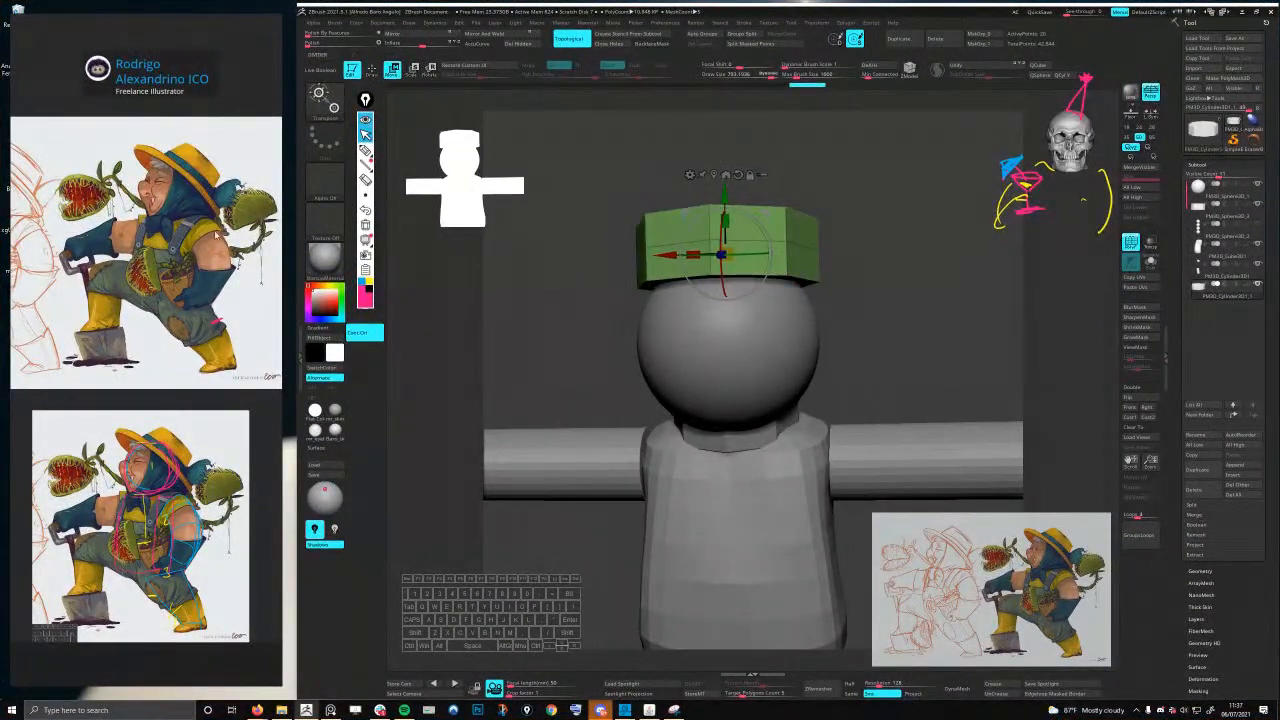
- Maximize the reference board and mark the gardener's hat, arm and boot contours with pink pen strokes
left_click(325, 258)
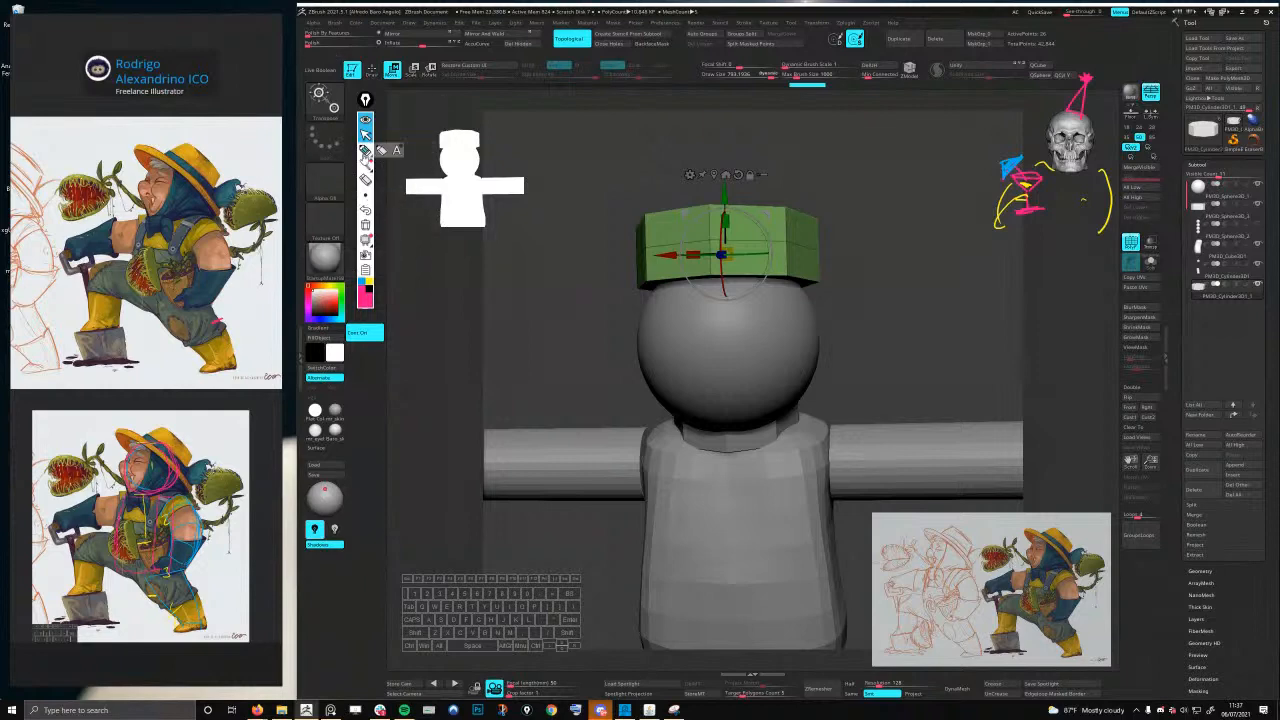
double_click(262, 81)
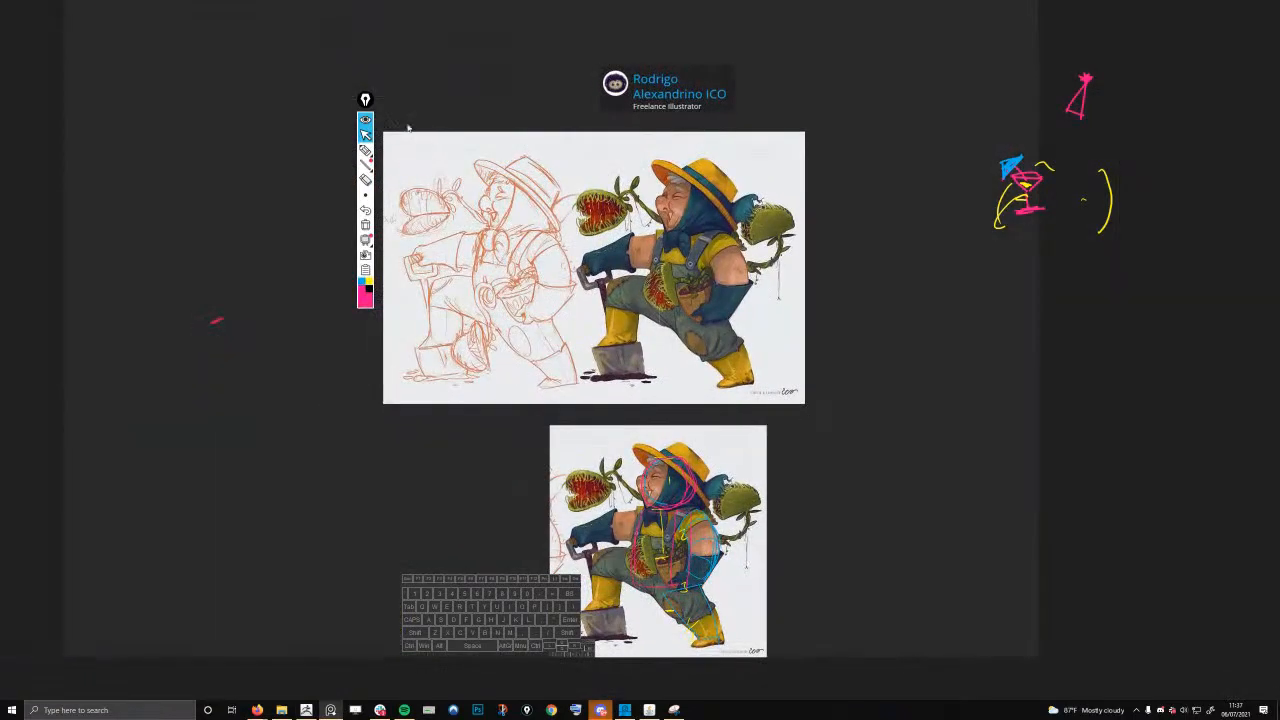
left_click(366, 150)
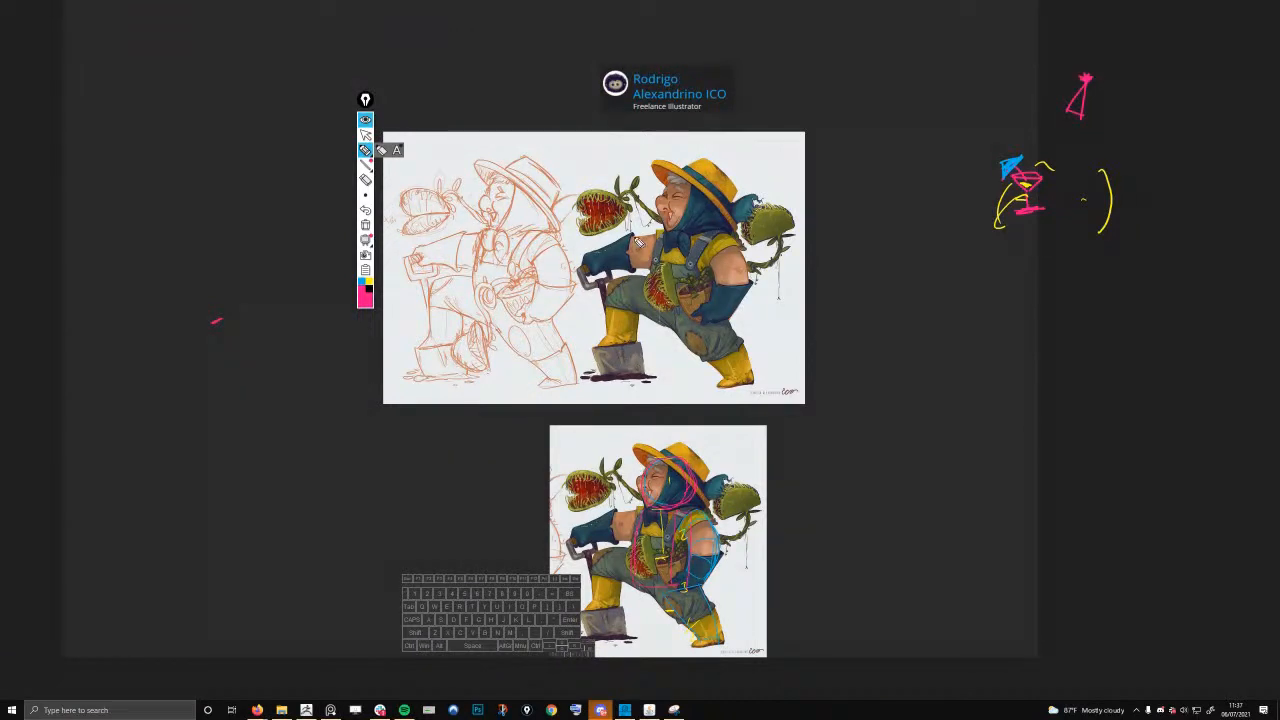
left_click_drag(633, 235, 616, 240)
left_click_drag(648, 158, 740, 188)
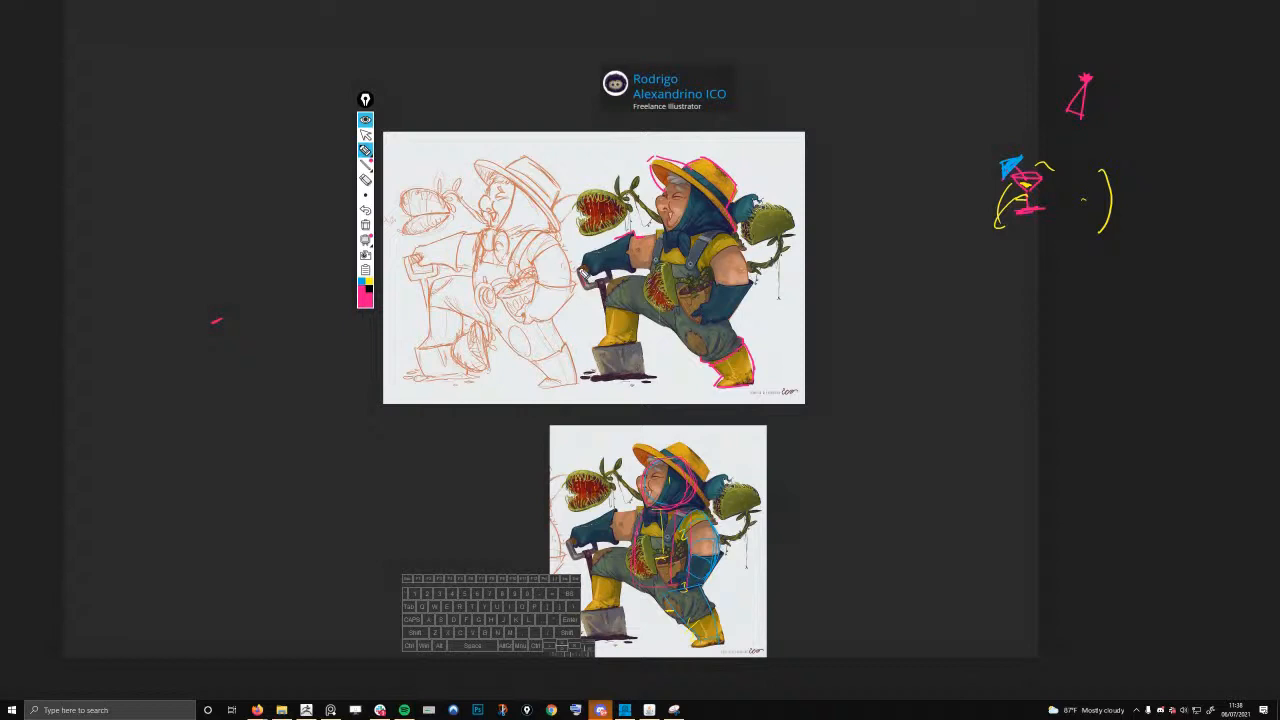
mouse_move(582, 268)
left_mouse_down()
mouse_move(614, 272)
mouse_move(592, 296)
mouse_move(593, 282)
mouse_move(607, 378)
left_mouse_up()
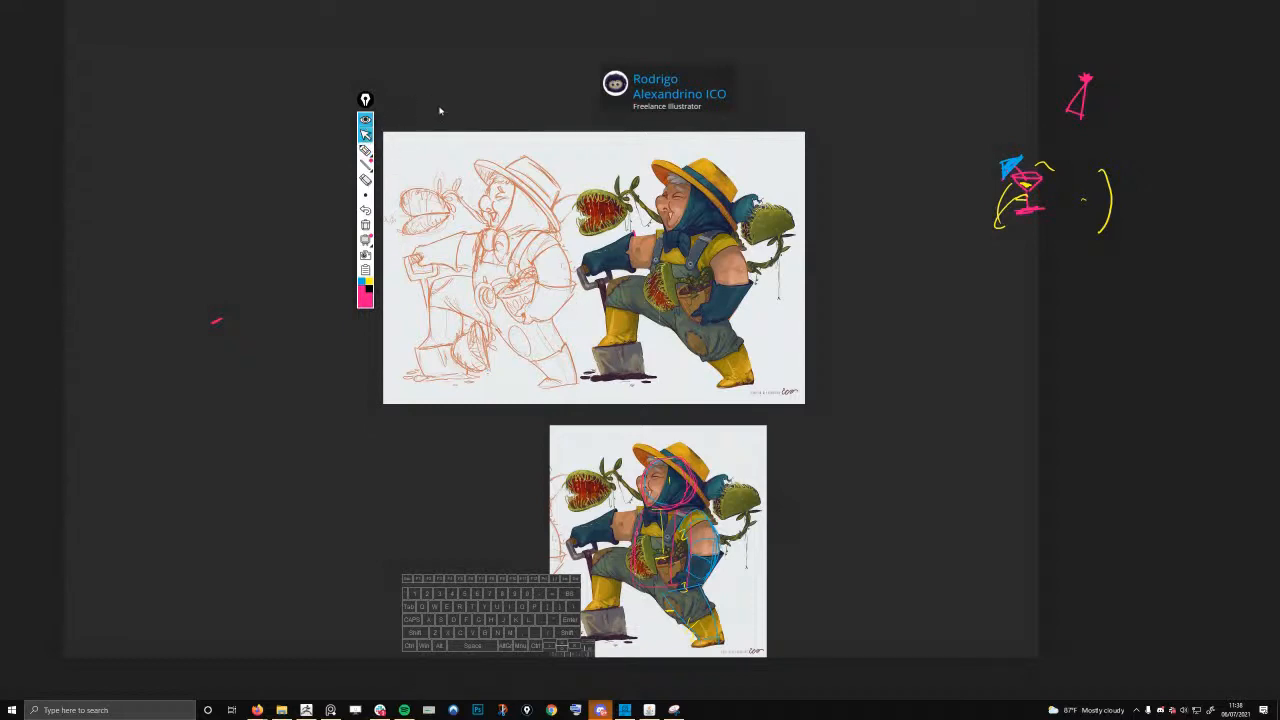
- Restore the reference board to its narrow window beside the model and bring both gardener images back into view
key("ctrl+f")
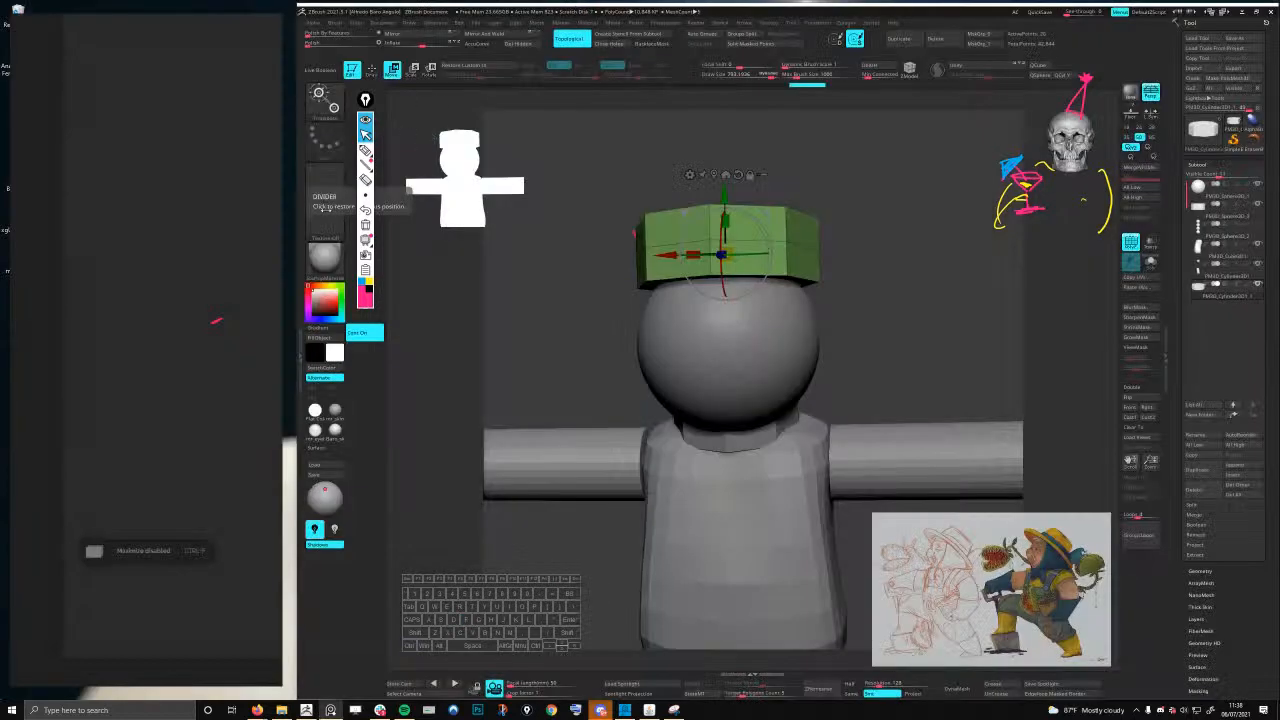
middle_click_drag(195, 445, 81, 441)
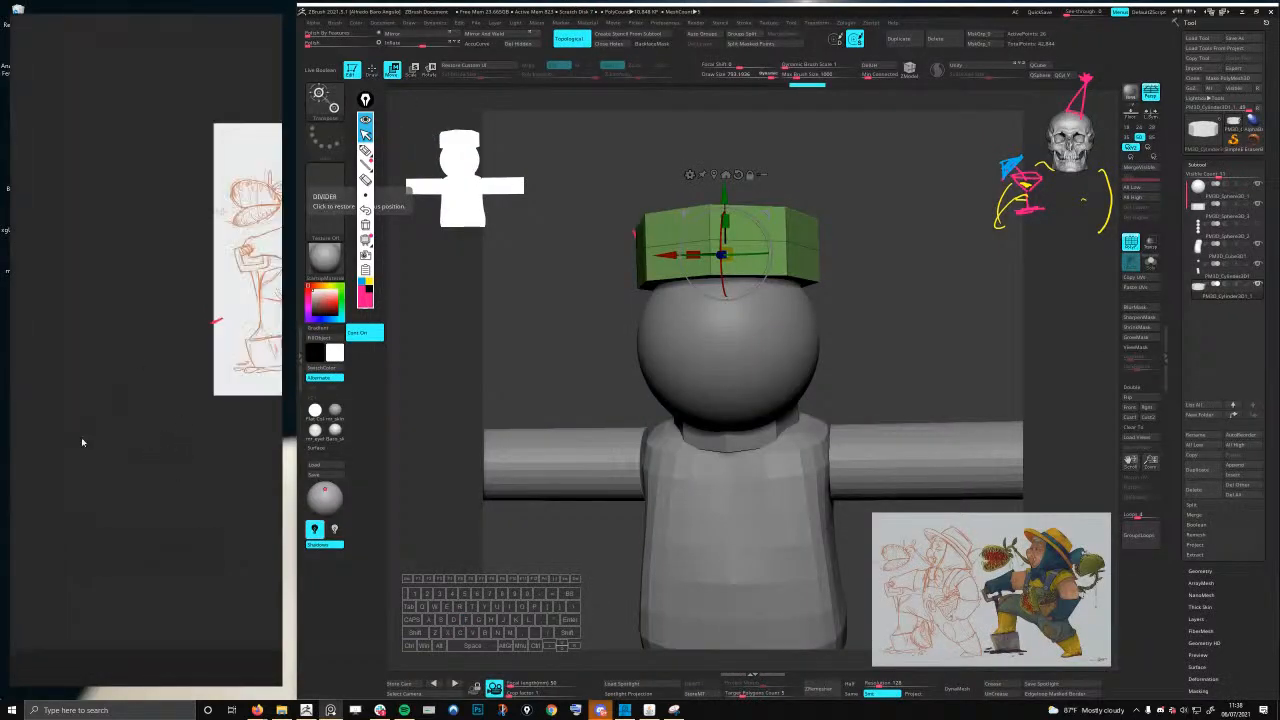
scroll(183, 441, "down", 2)
middle_click_drag(183, 441, 60, 446)
middle_click_drag(224, 459, 65, 431)
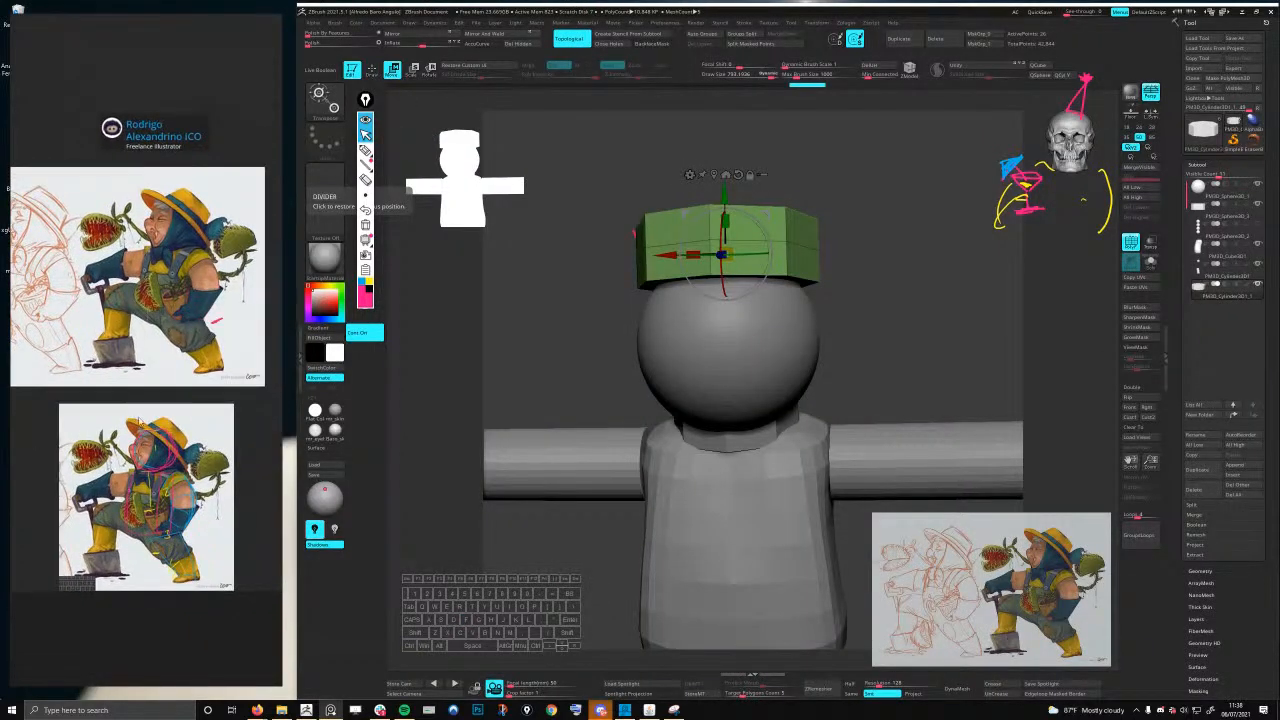
scroll(145, 427, "up", 1)
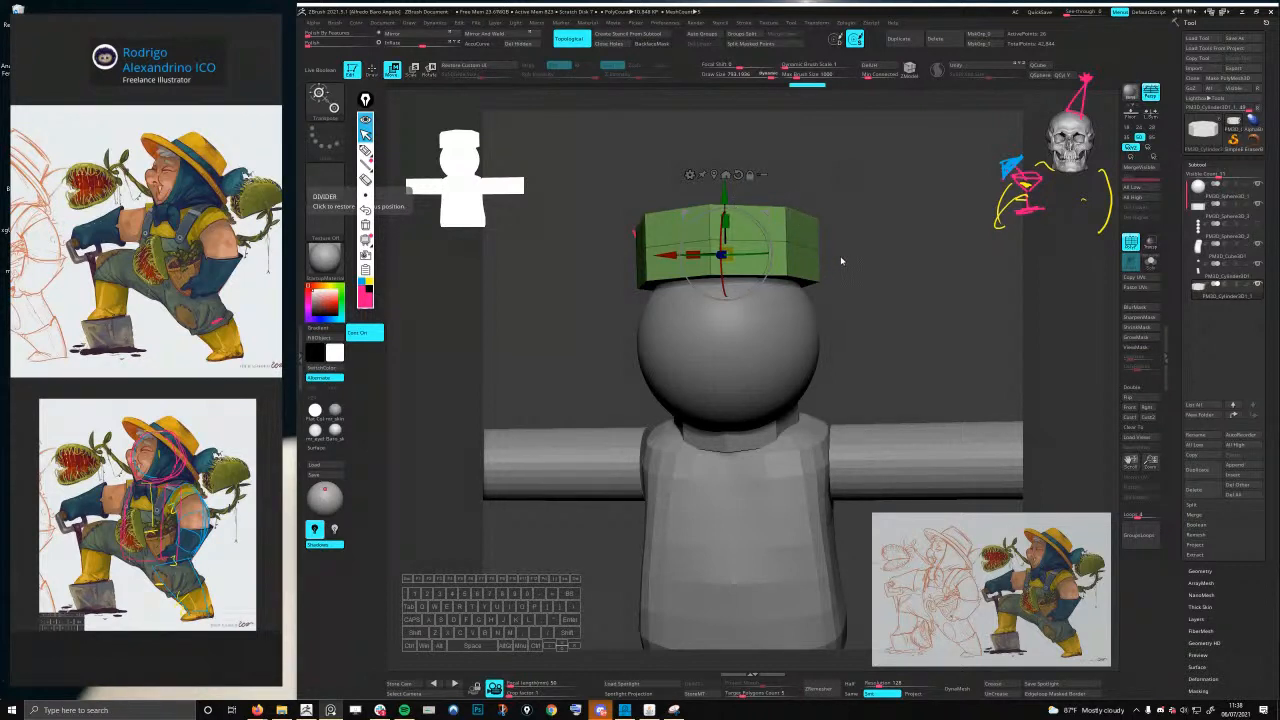
- Mask the hat cylinder apart from its top cap and centre the transform gizmo on that cap
mouse_move(860, 251)
left_mouse_down()
mouse_move(920, 268)
mouse_move(857, 259)
mouse_move(878, 188)
left_mouse_up()
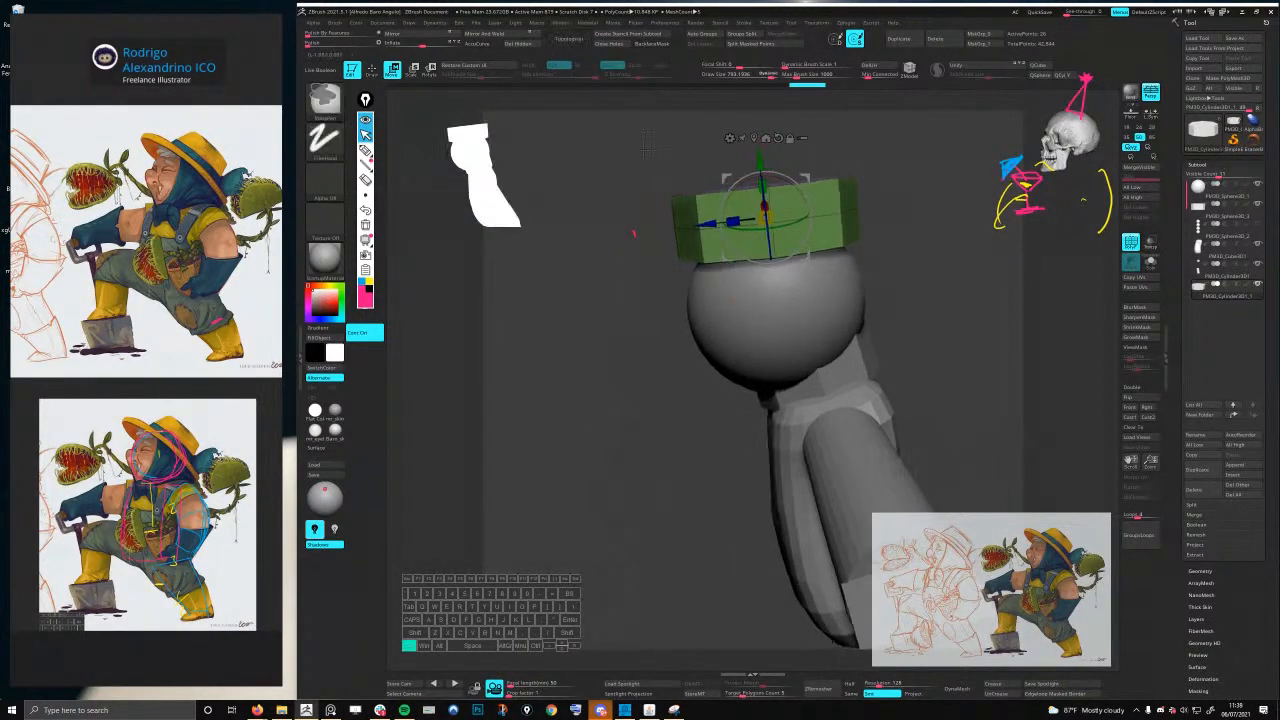
mouse_move(624, 142)
left_mouse_down("ctrl+shift")
mouse_move(900, 202)
mouse_move(900, 230)
left_mouse_up("ctrl+shift")
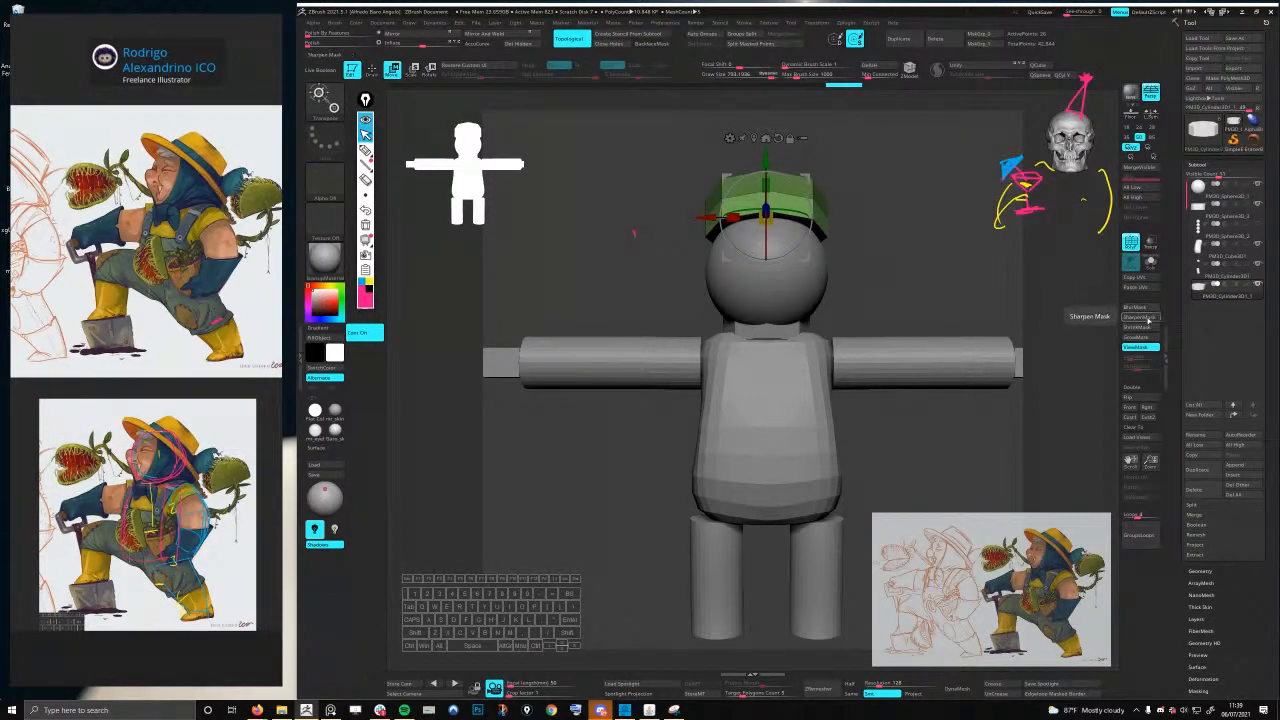
left_click(1147, 337)
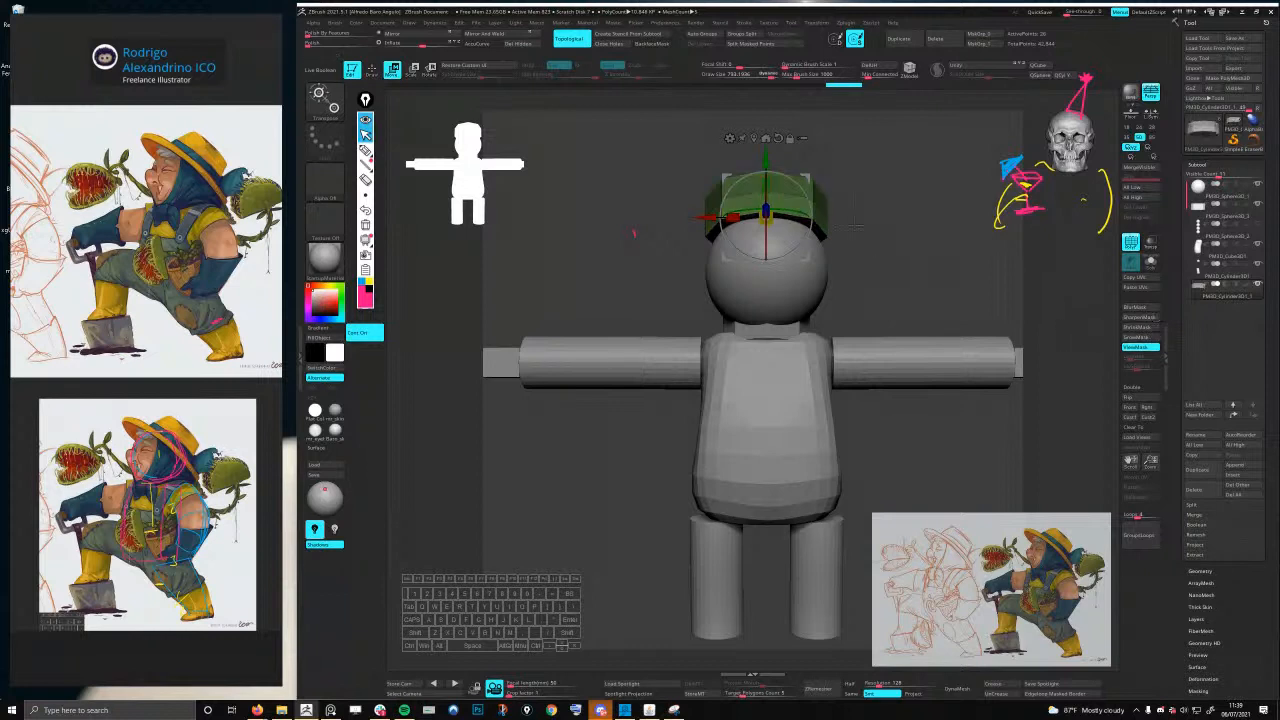
left_click_drag(955, 250, 845, 235)
right_click_drag(810, 228, 790, 262)
right_click_drag(790, 262, 766, 310, "ctrl")
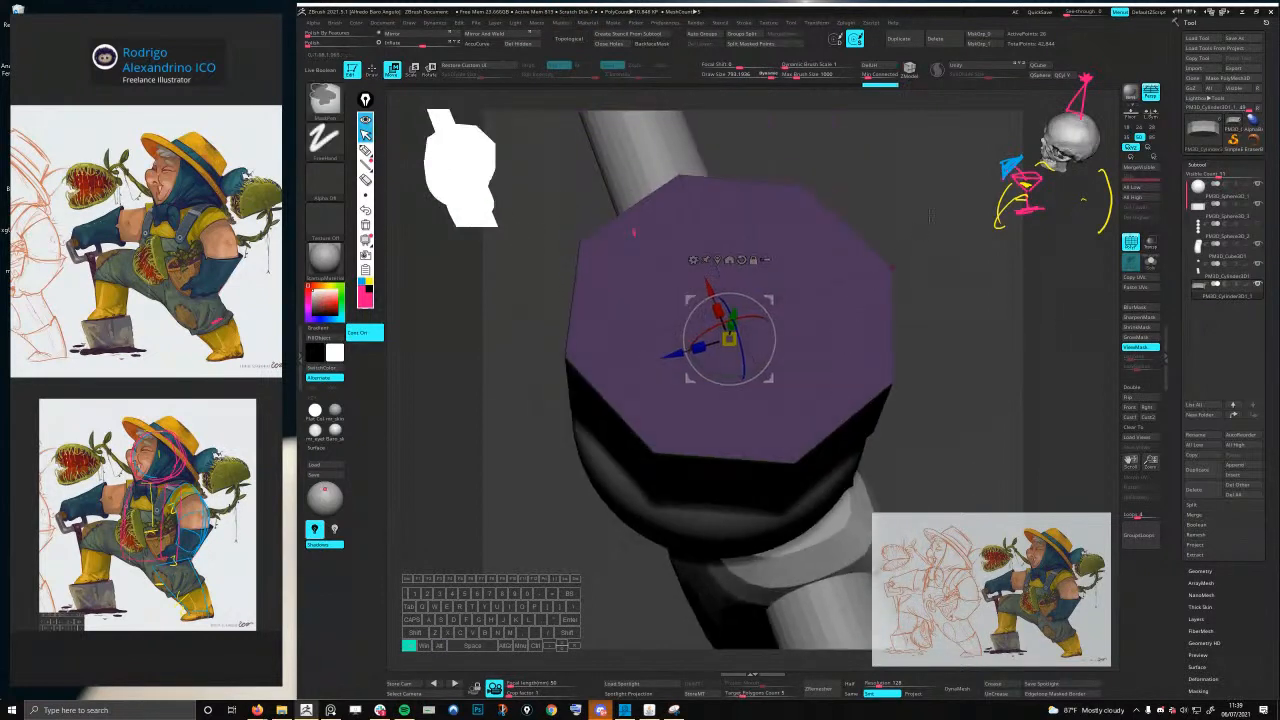
key("ctrl+i")
left_click(890, 267, "alt")
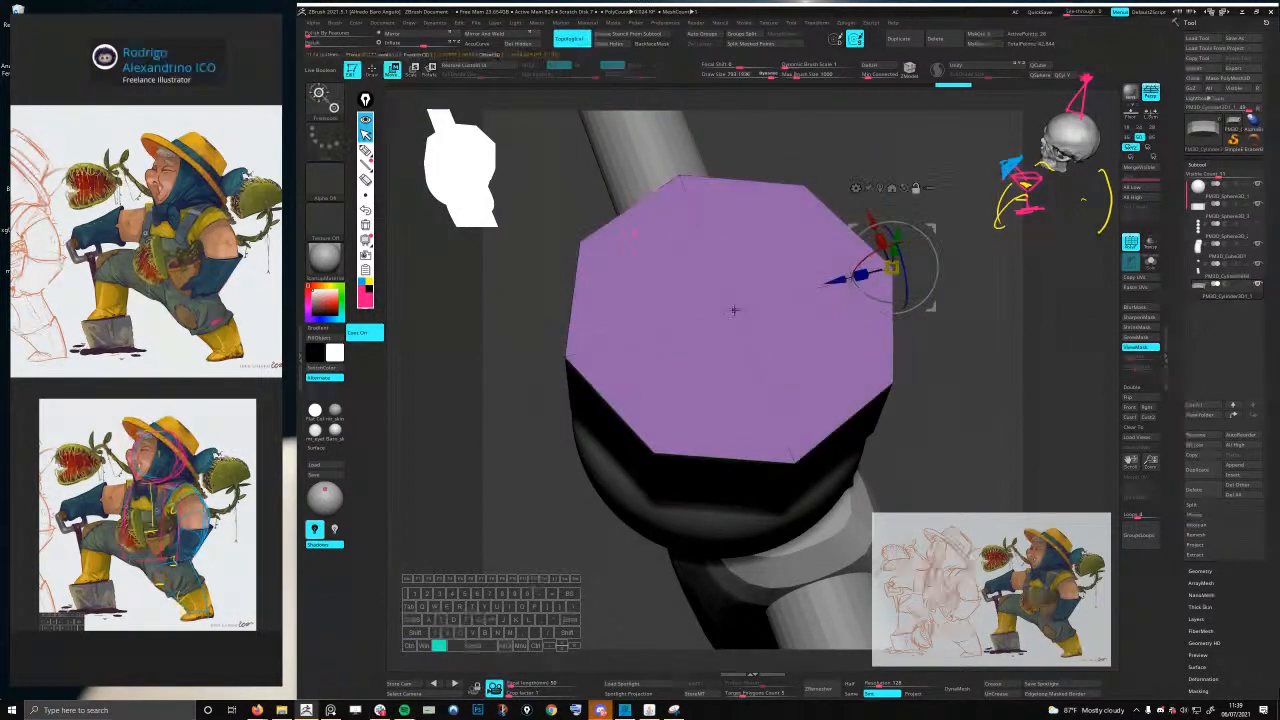
left_click(733, 311, "alt")
- Scale the hat crown so it tapers from a wider lower rim to a narrower top, and lower the gizmo pivot
right_click_drag(754, 313, 757, 375, "ctrl")
right_click_drag(757, 375, 752, 315)
mouse_move(733, 311)
left_mouse_down()
mouse_move(717, 311)
mouse_move(735, 308)
left_mouse_up()
right_click_drag(745, 305, 718, 300, "shift")
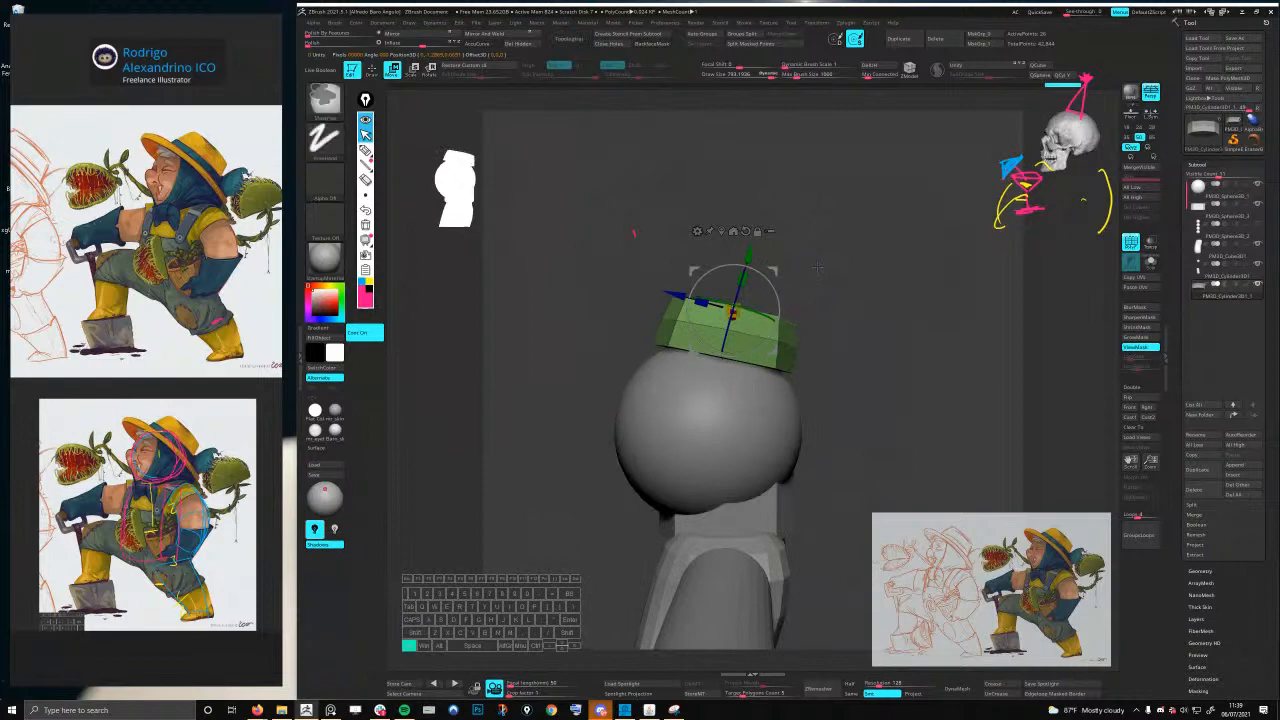
left_click_drag(818, 267, 826, 280, "ctrl")
left_click_drag(733, 313, 754, 304)
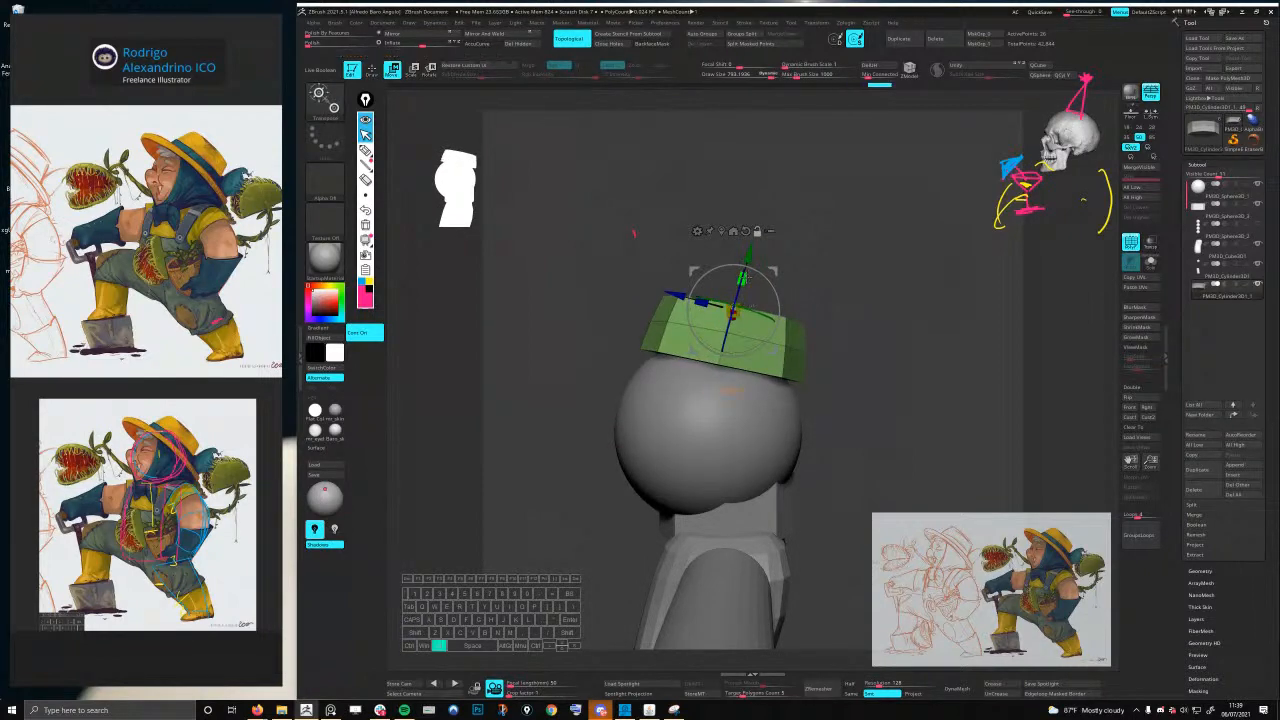
left_click_drag(749, 255, 739, 290, "alt")
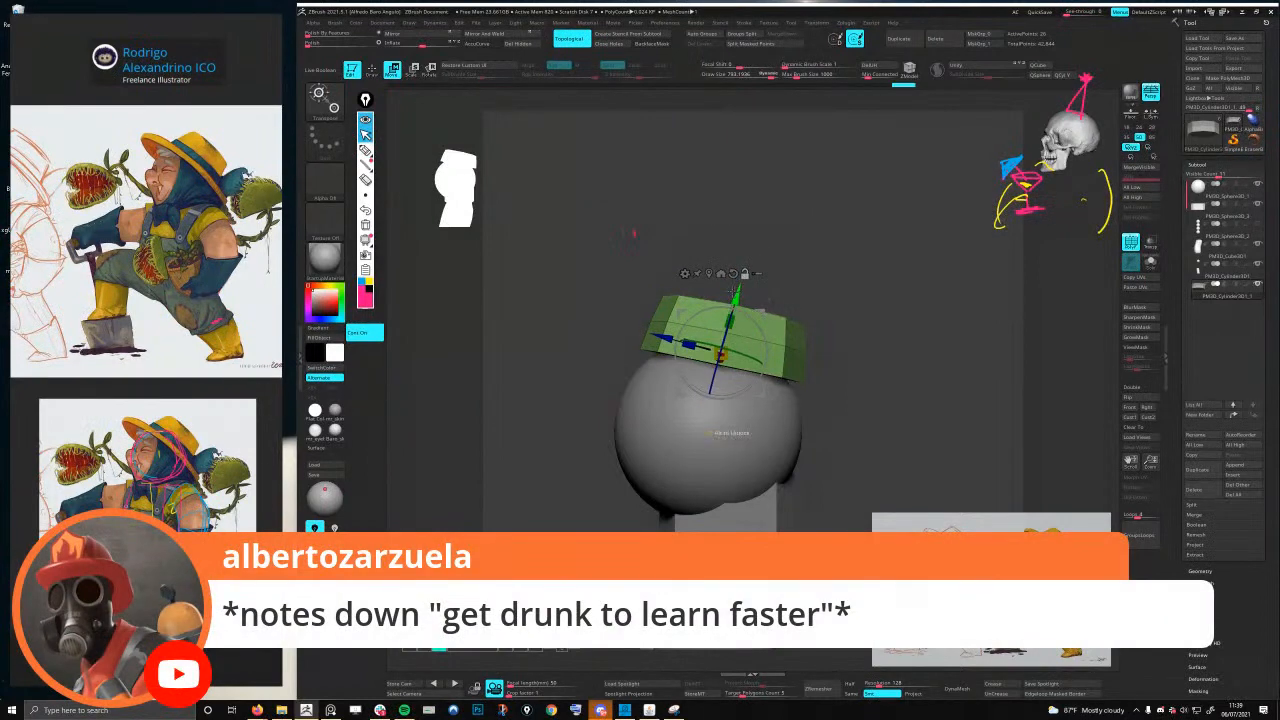
- Try the Initialize primitives on the hat, including QCyl Y, QSphere and QCyl X, and restore the tapered crown
left_click_drag(838, 295, 918, 245)
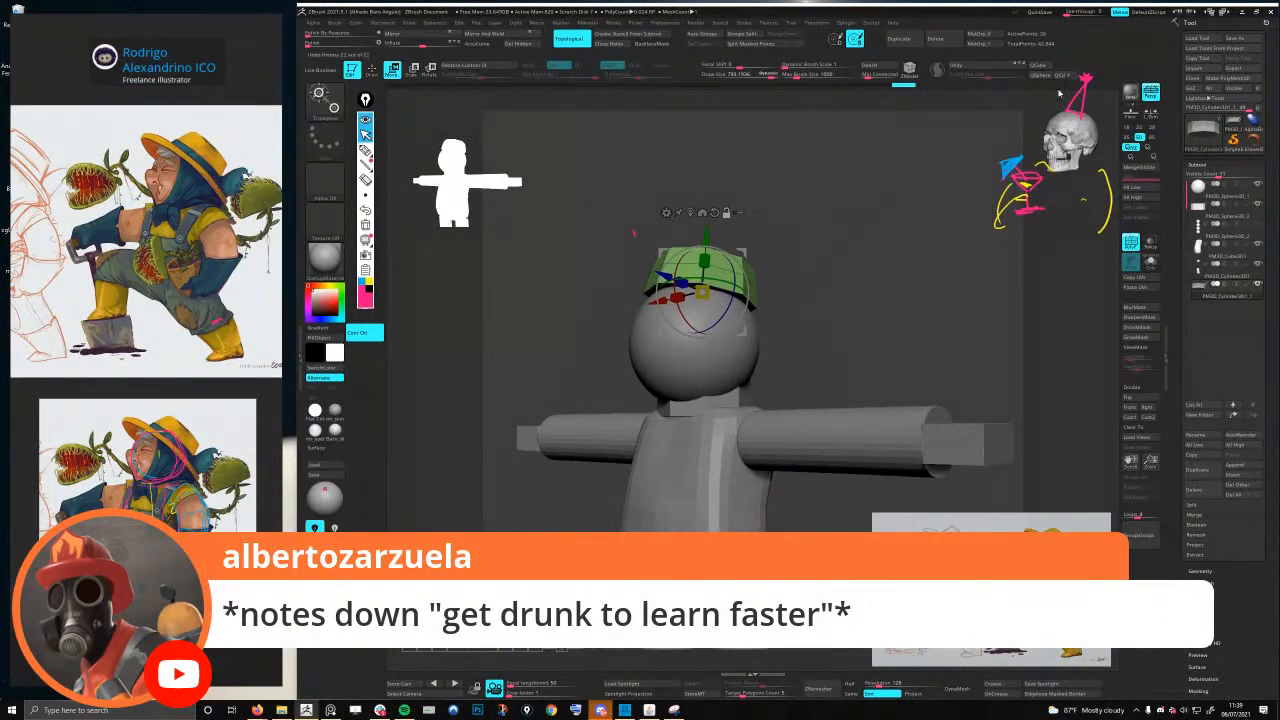
key("shift")
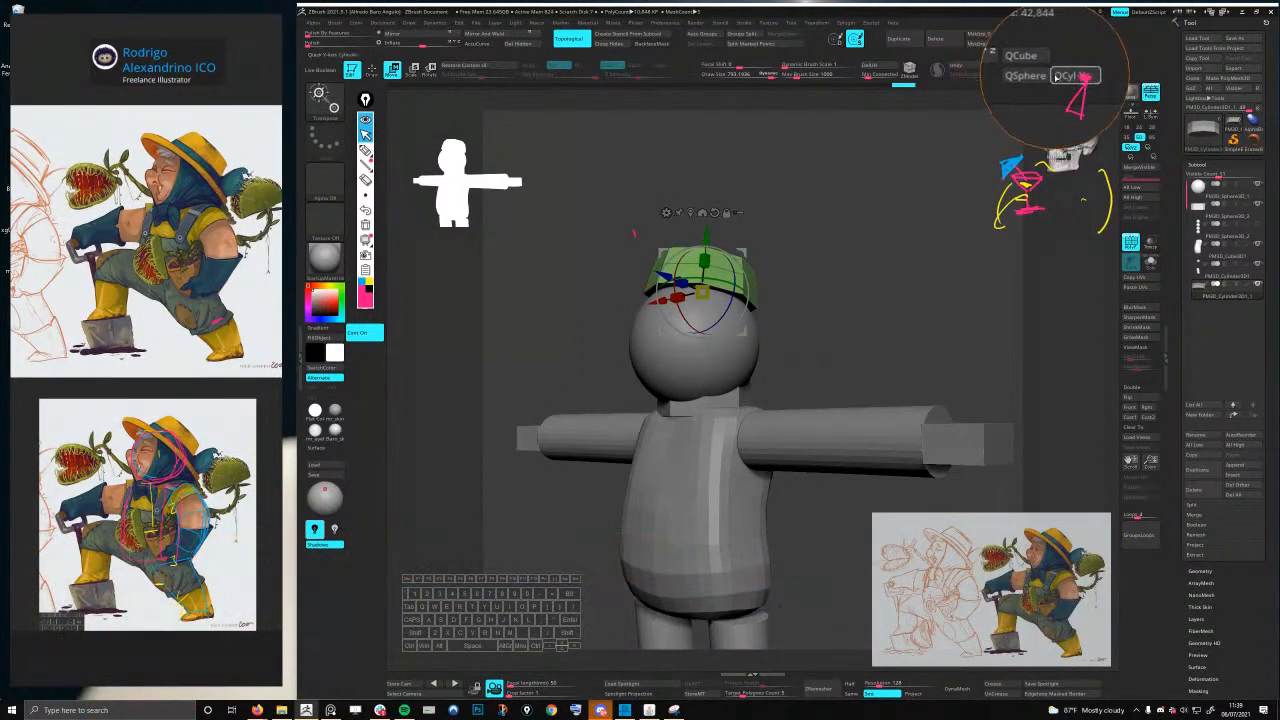
scroll(1220, 560, "down", 10)
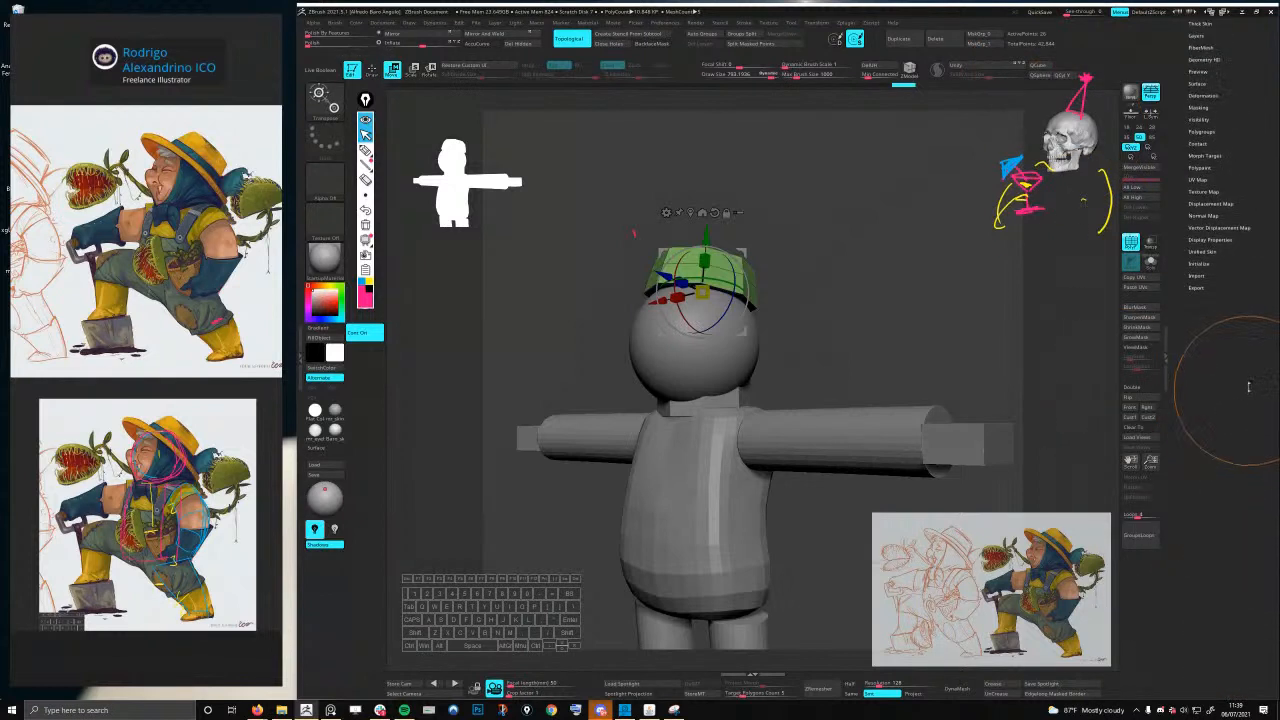
left_click_drag(1249, 387, 1243, 408)
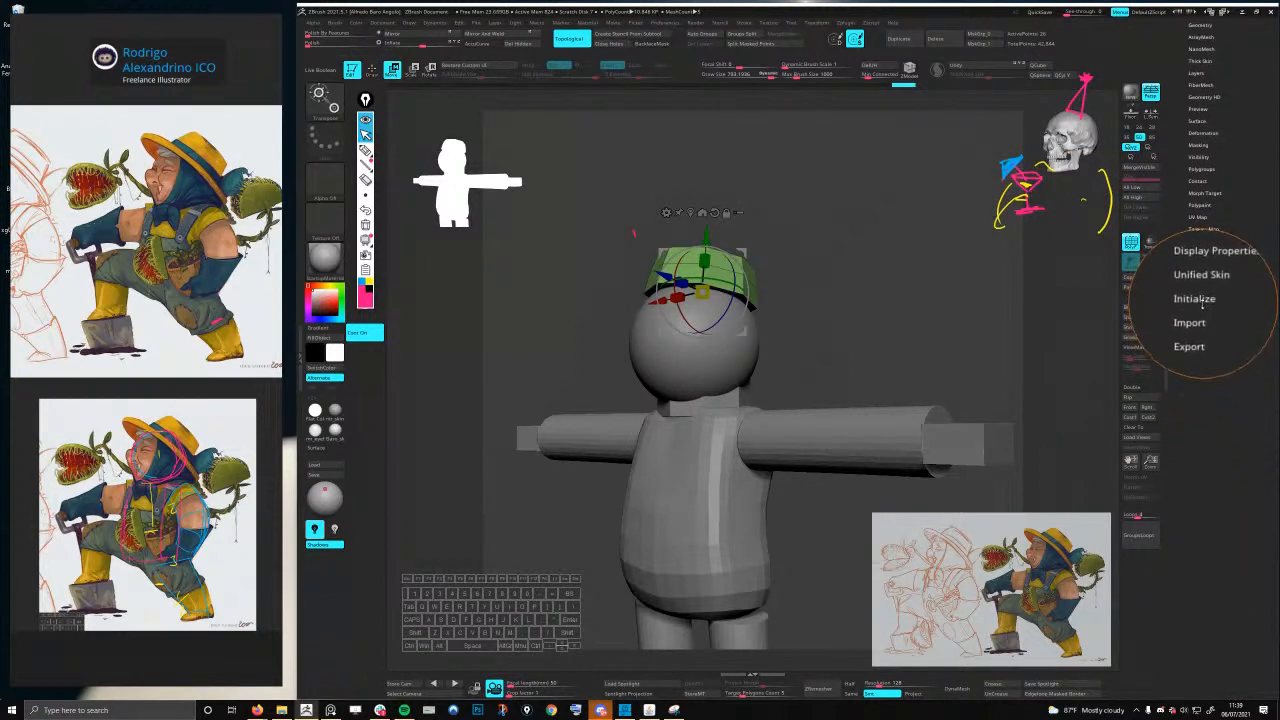
left_click_drag(1212, 302, 1214, 435)
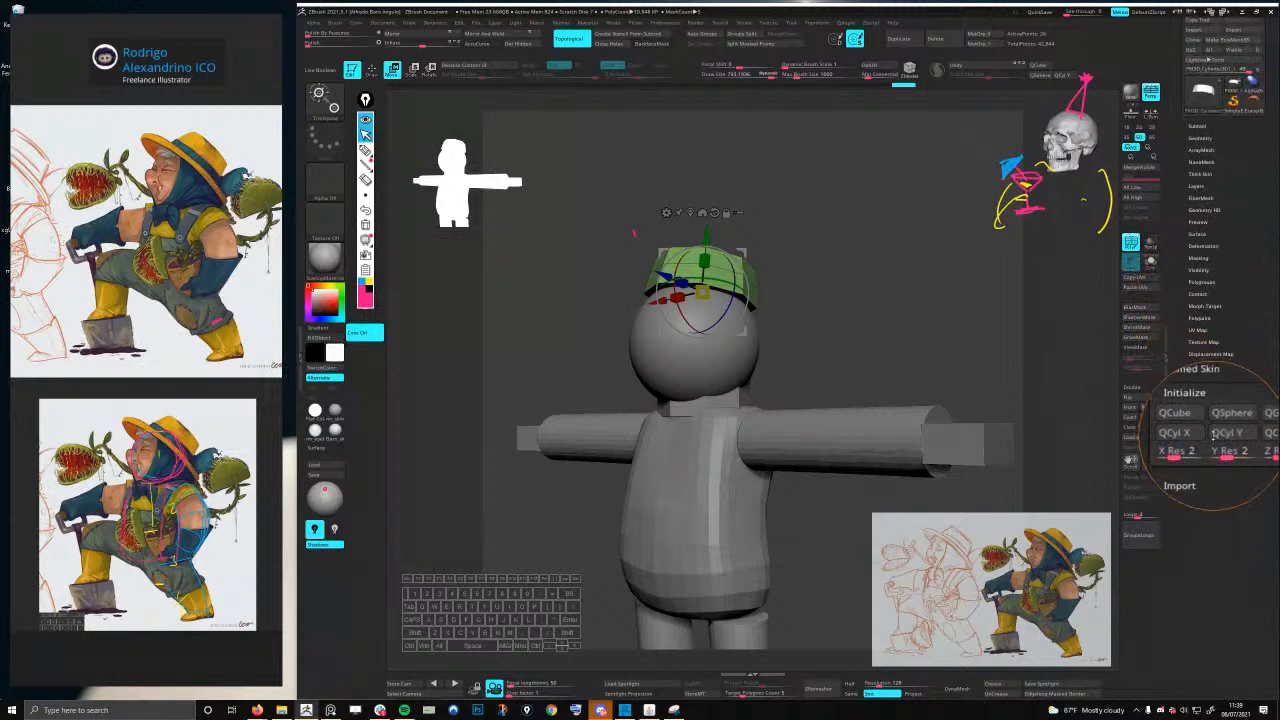
left_click(1214, 434)
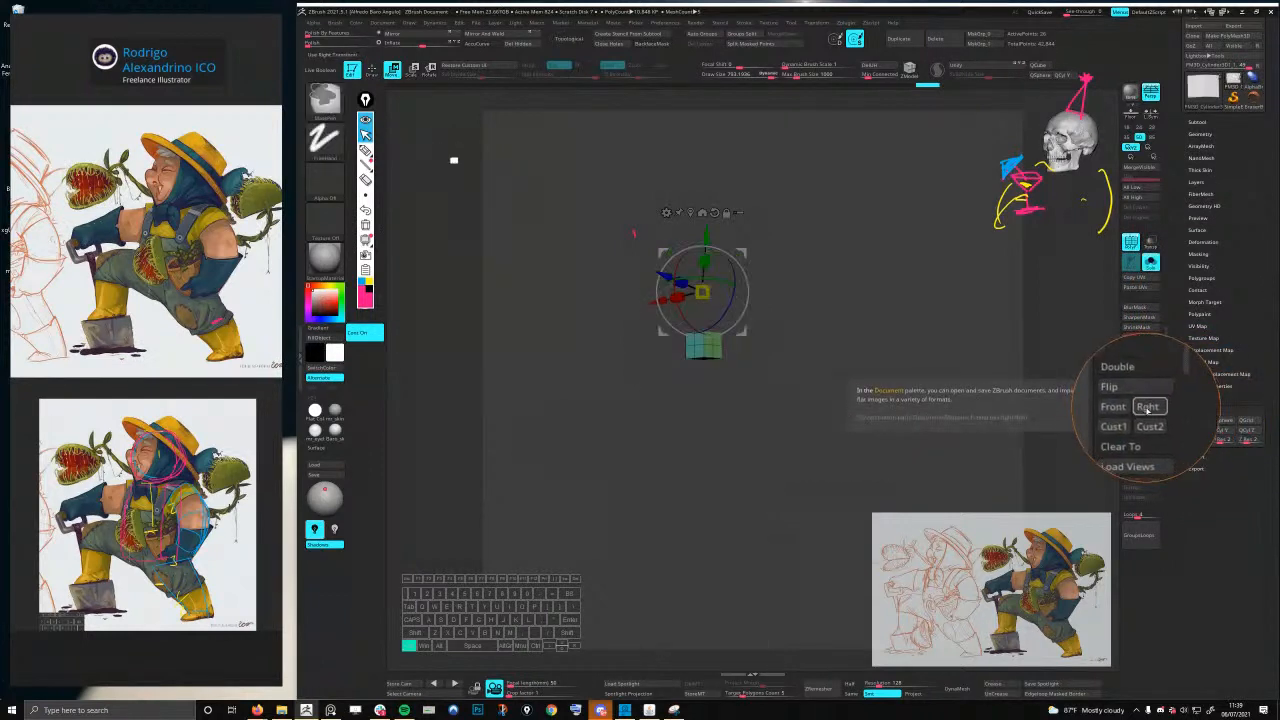
left_click(1212, 421)
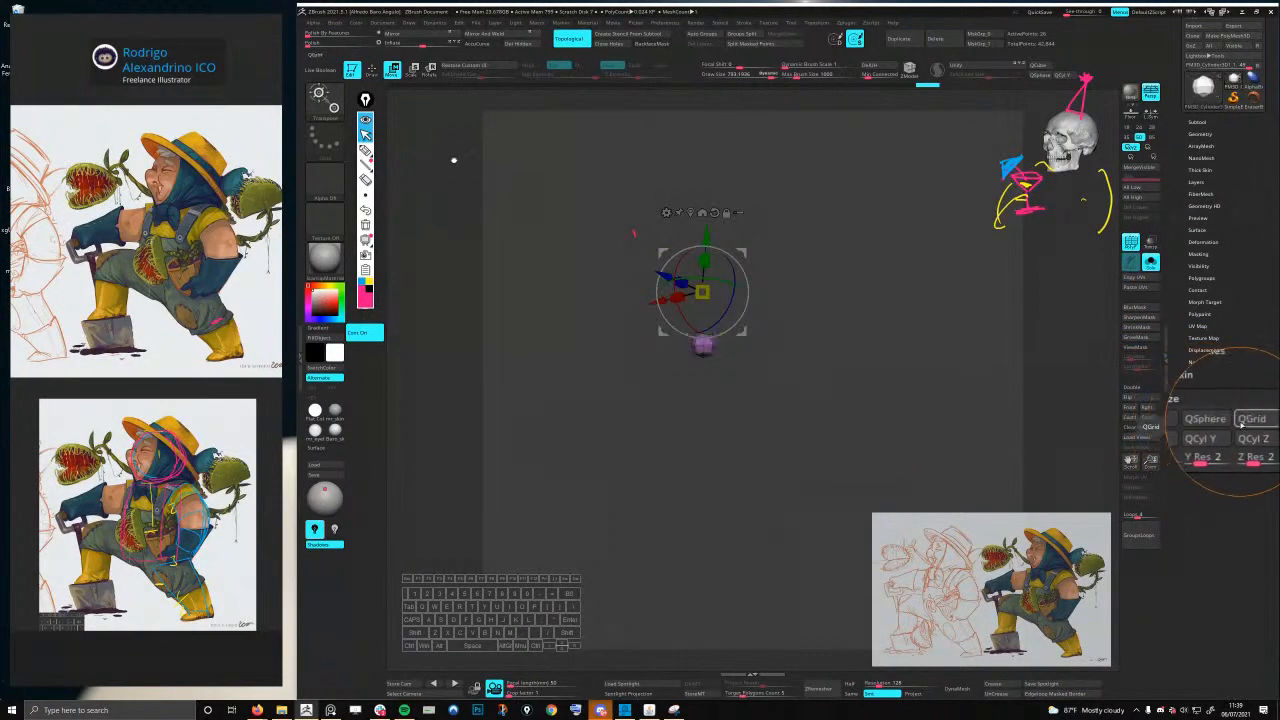
left_click(1242, 425)
left_click(1195, 425)
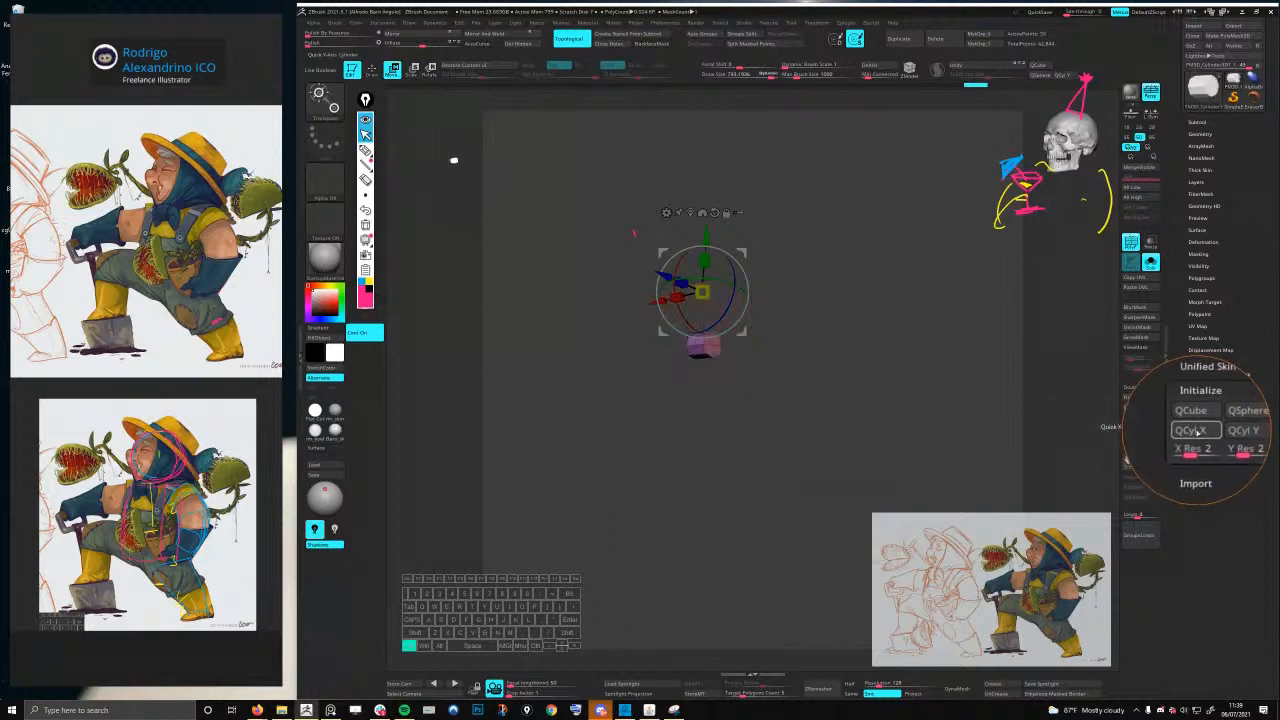
left_click(1190, 430)
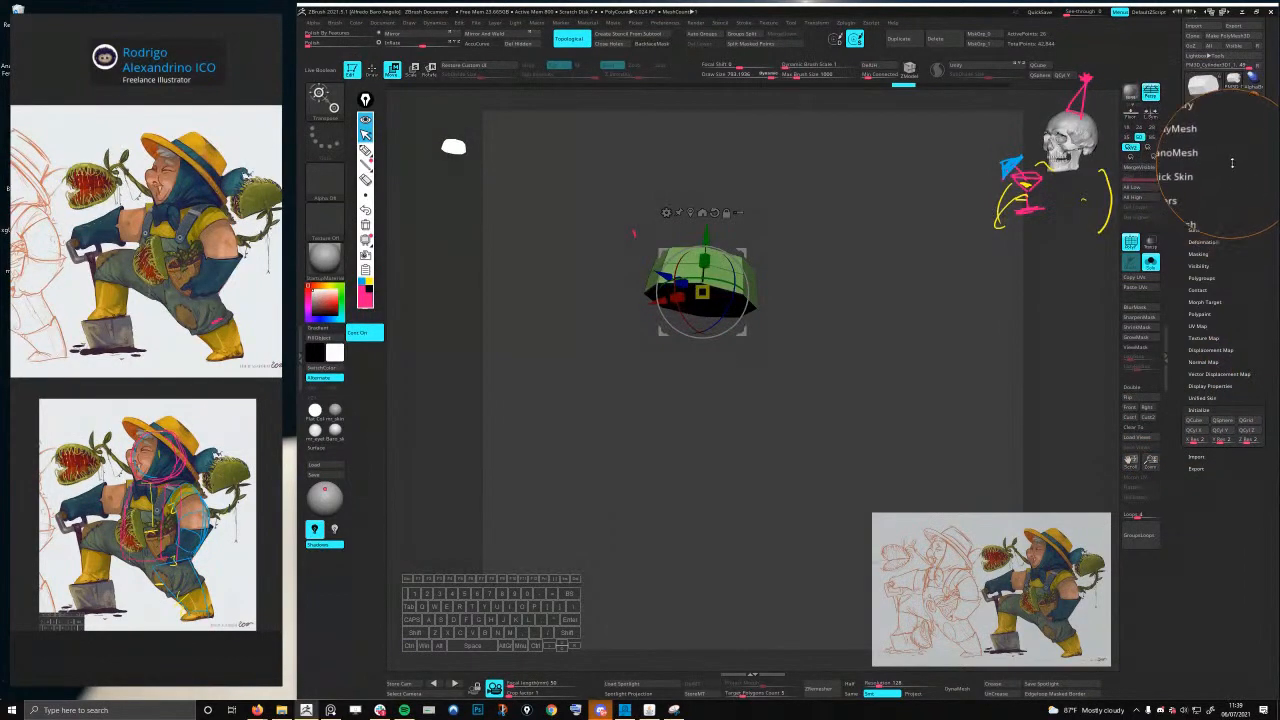
- Turn off the polyframe and Solo displays, and switch to the ZModeler brush with the hat in side view
left_click(1200, 160)
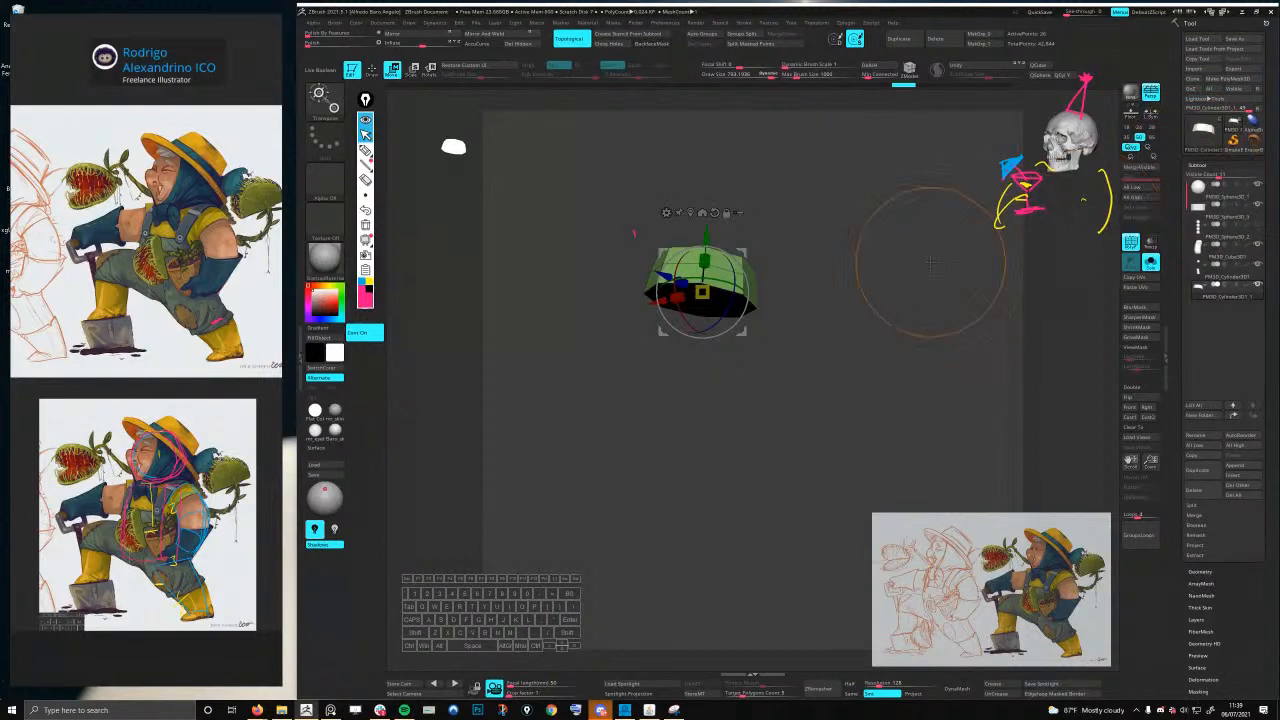
key("shift+f")
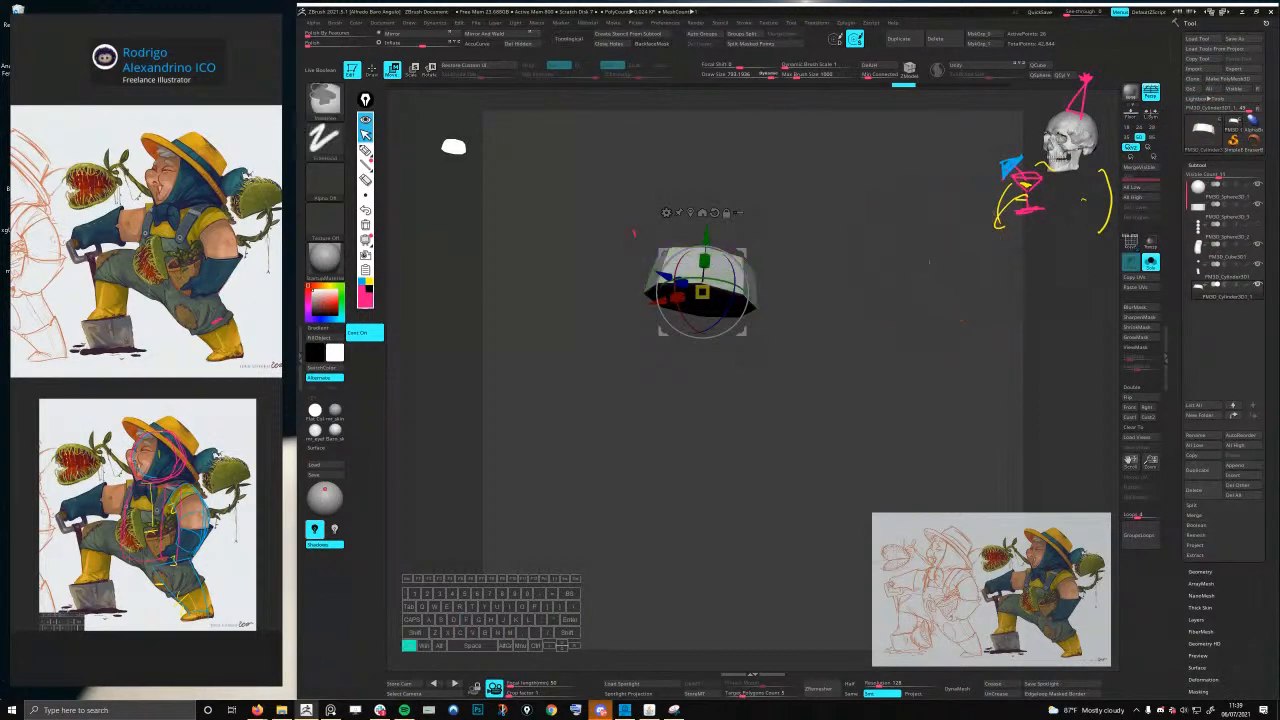
key("ctrl+q")
left_click_drag(850, 300, 950, 270, "shift")
left_click_drag(777, 219, 796, 206)
left_click_drag(955, 250, 915, 272)
left_click(912, 76)
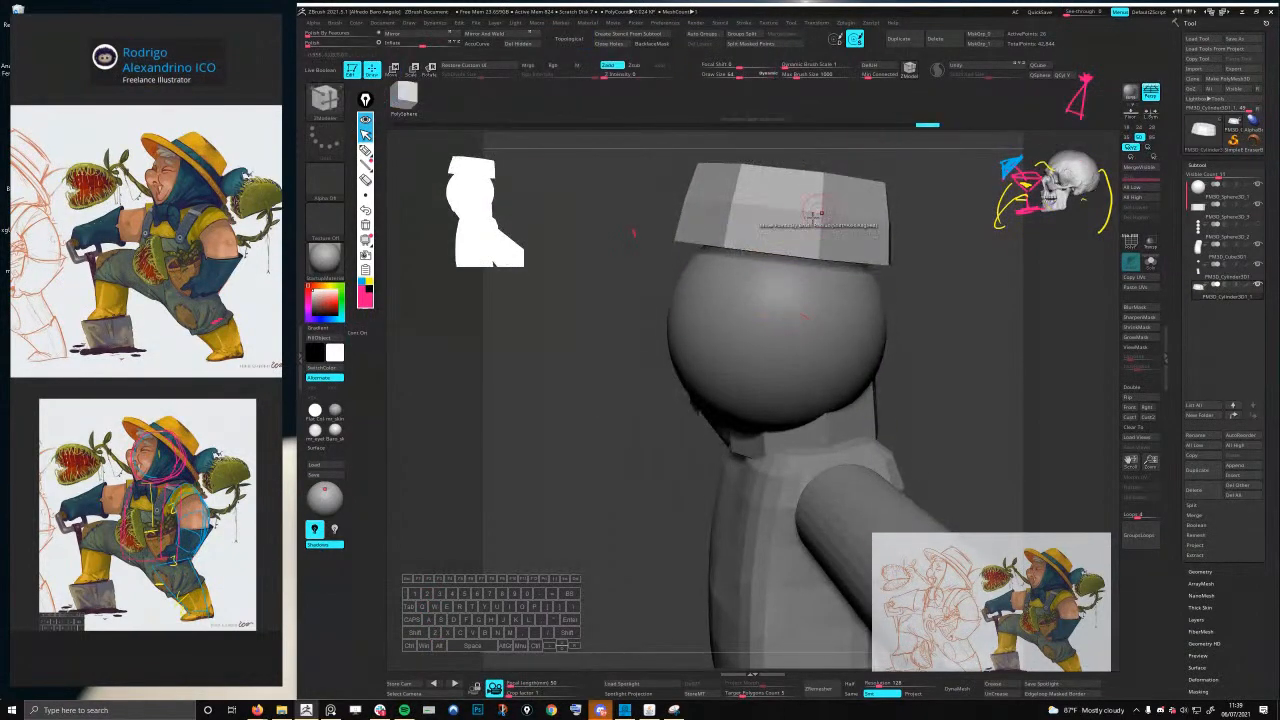
- Choose a ZModeler edge action, apply it to the hat crown's middle edge loop, and check the crown with polyframe off
key("space")
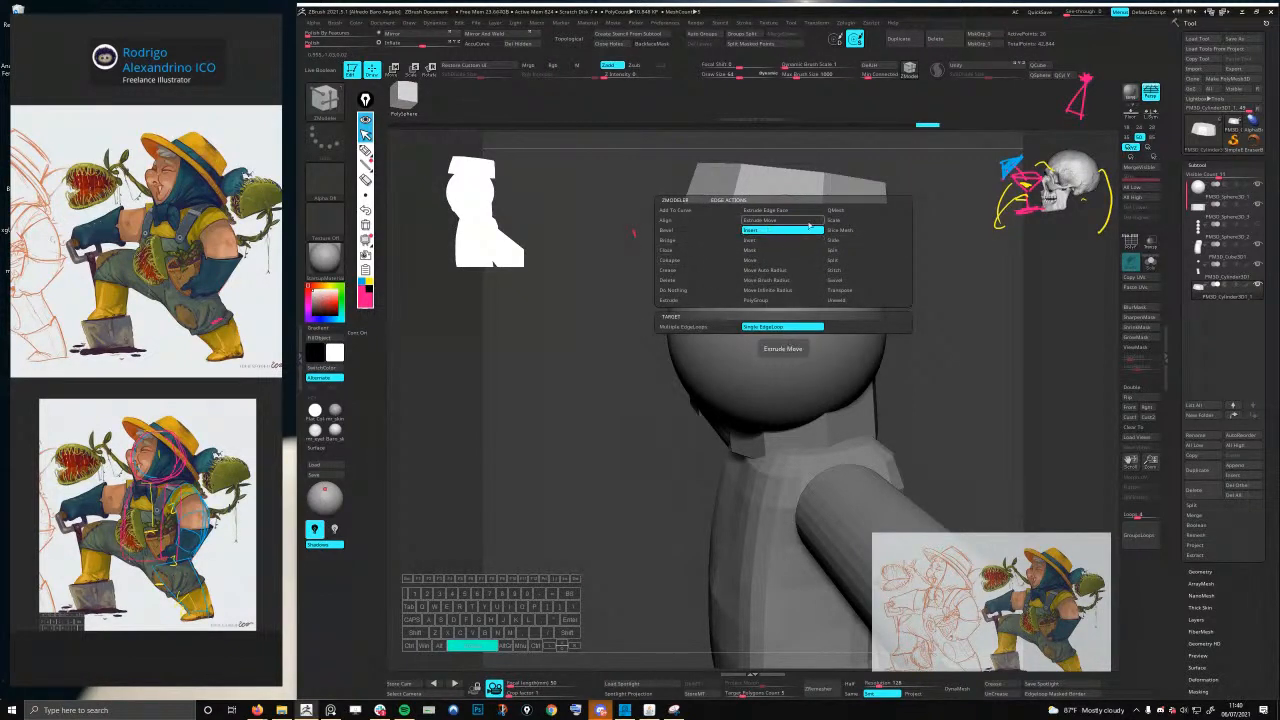
left_click(866, 220)
left_click(683, 337)
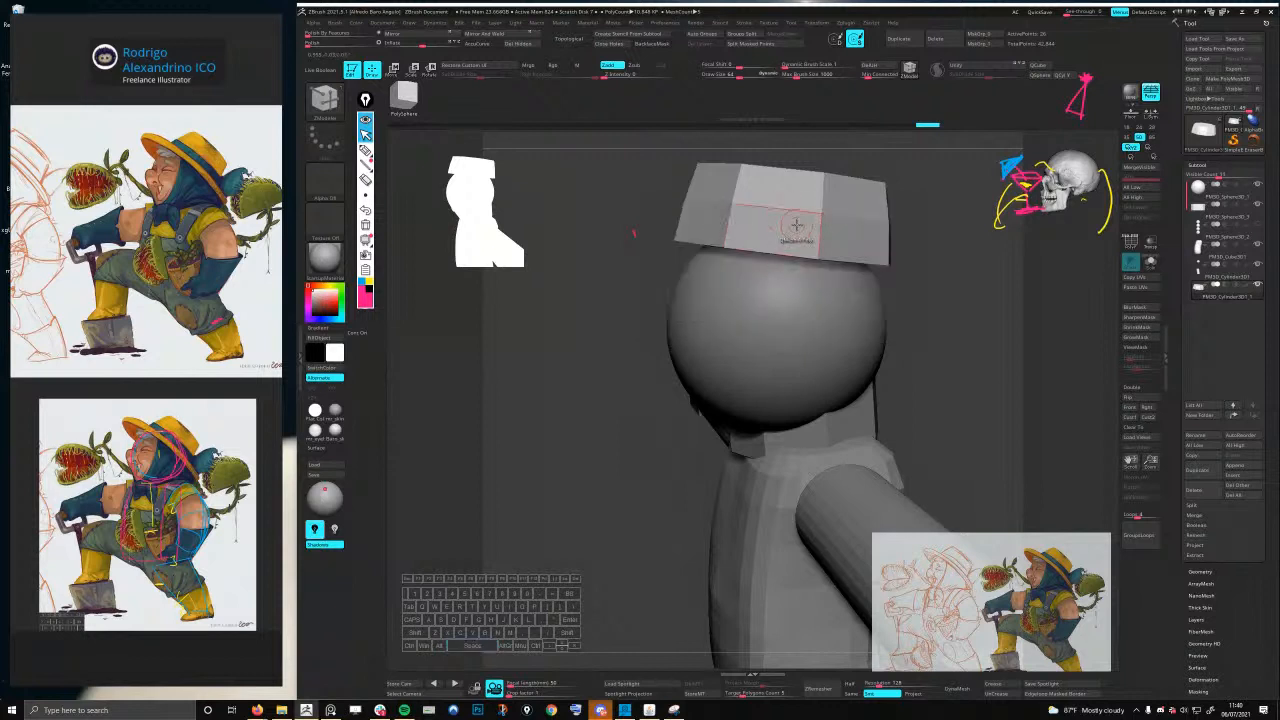
key("shift+f")
left_click_drag(797, 212, 795, 206)
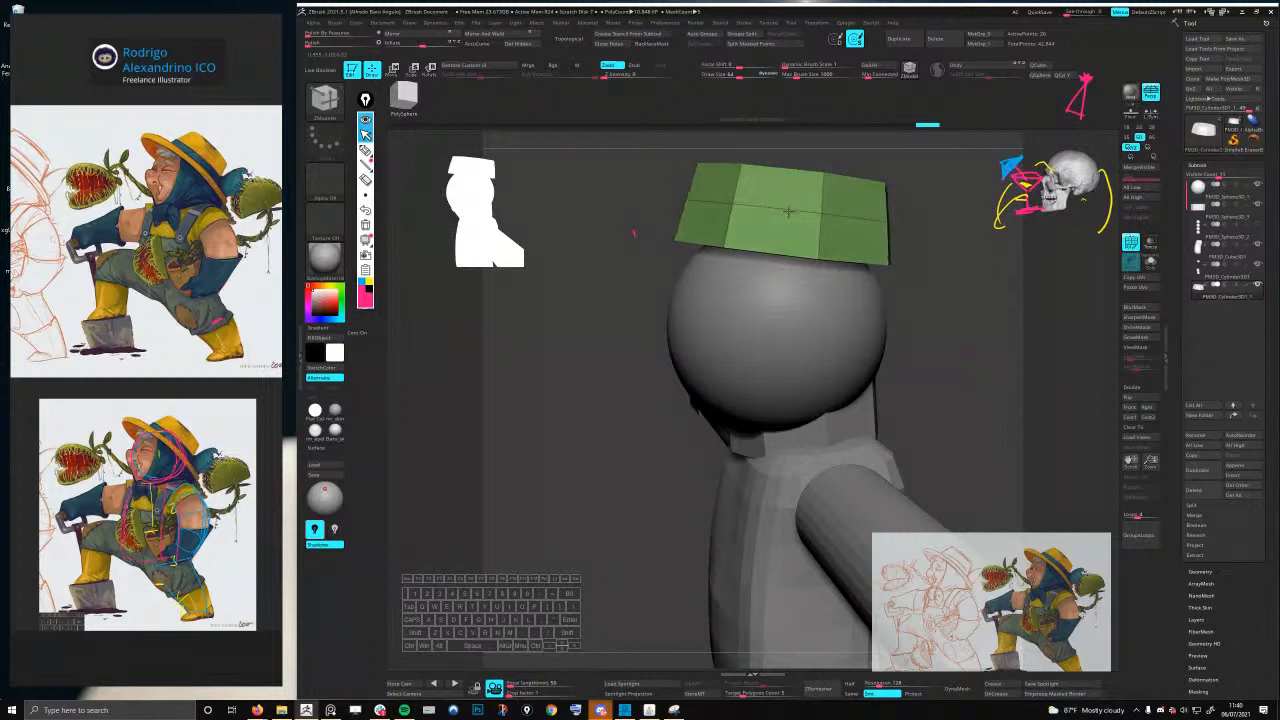
key("shift+f")
mouse_move(787, 217)
right_mouse_down("ctrl")
mouse_move(757, 207)
mouse_move(814, 215)
right_mouse_up("ctrl")
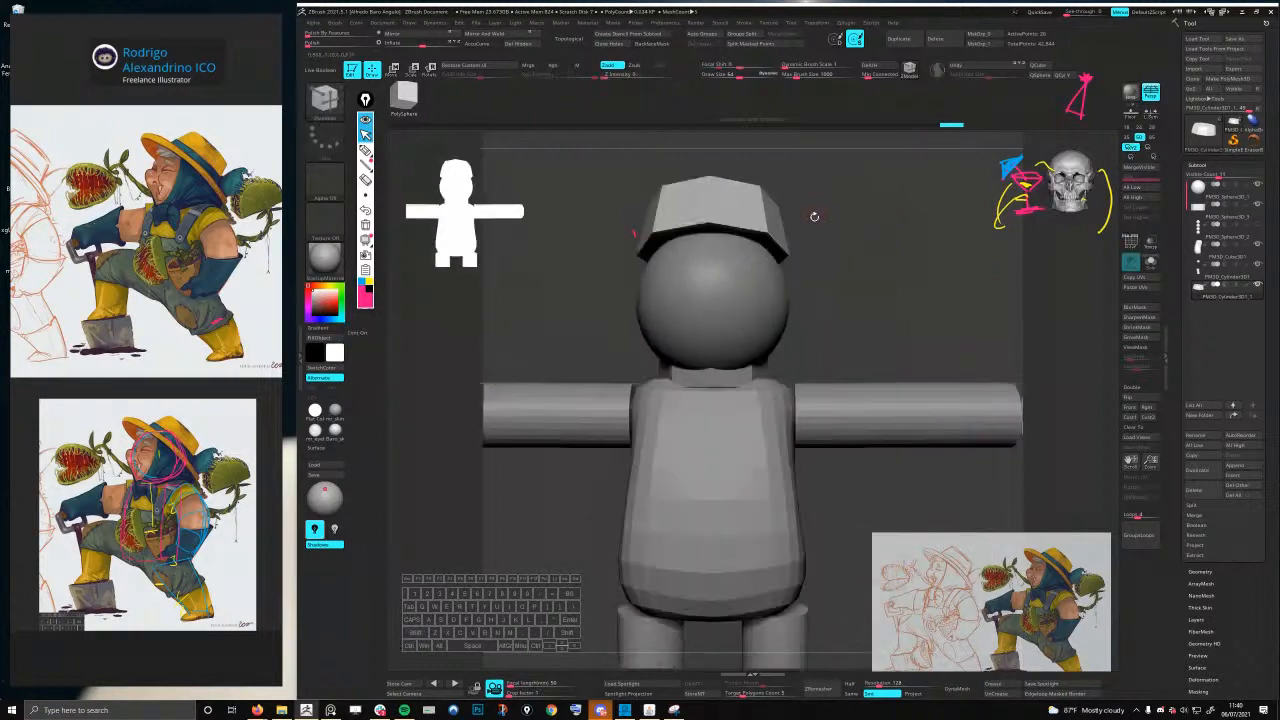
left_click_drag(803, 237, 801, 246, "ctrl")
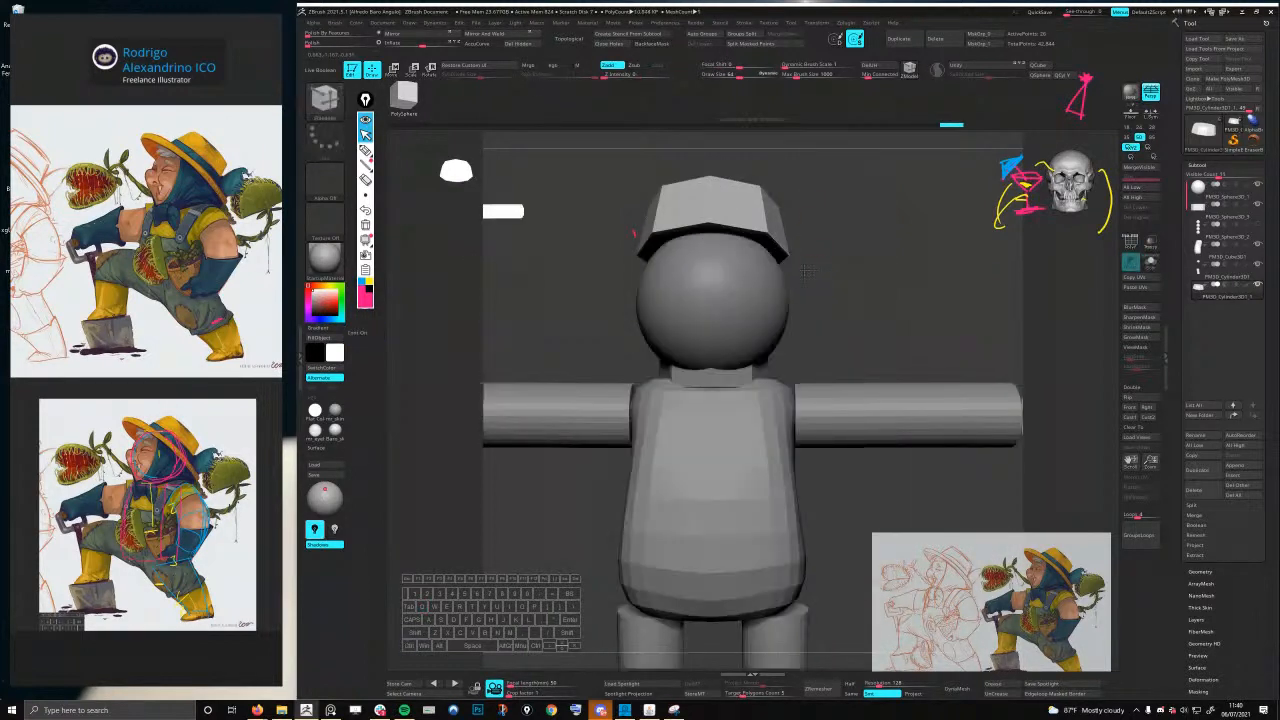
right_click_drag(806, 269, 805, 259)
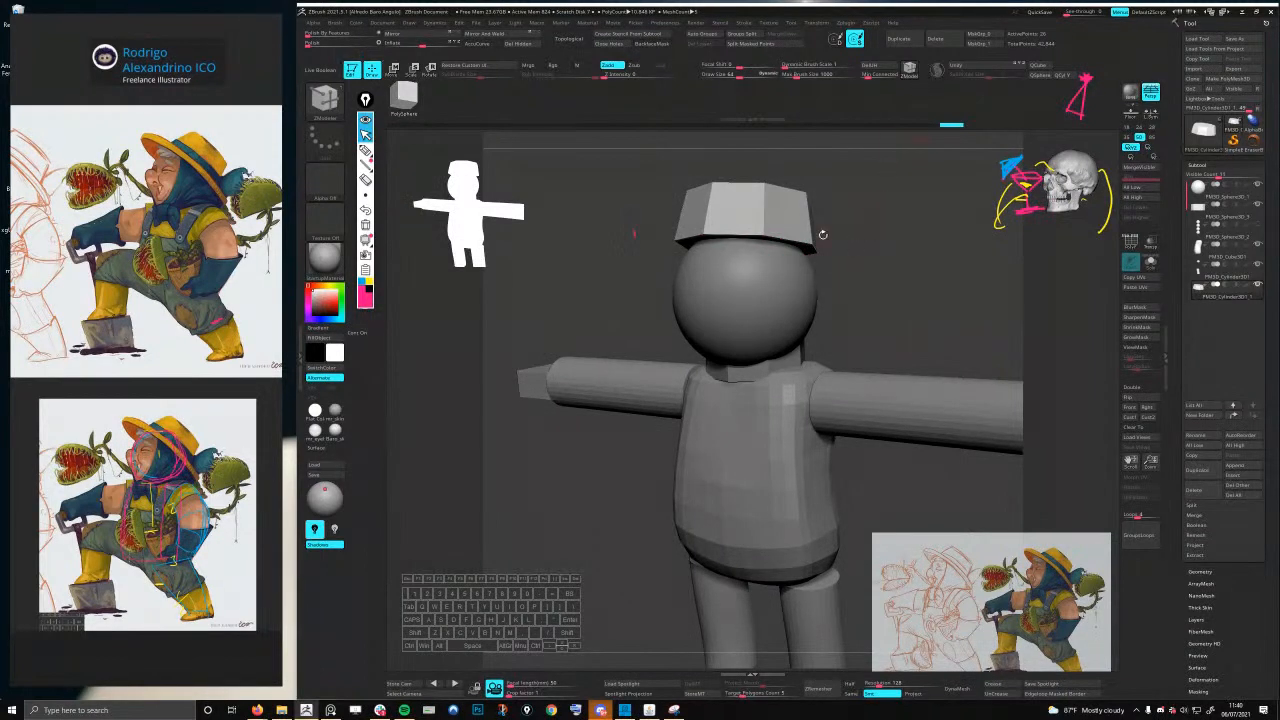
- Duplicate the hat subtool, turn the copy into a quick Y-axis cylinder, and locate it using Solo mode
key("1")
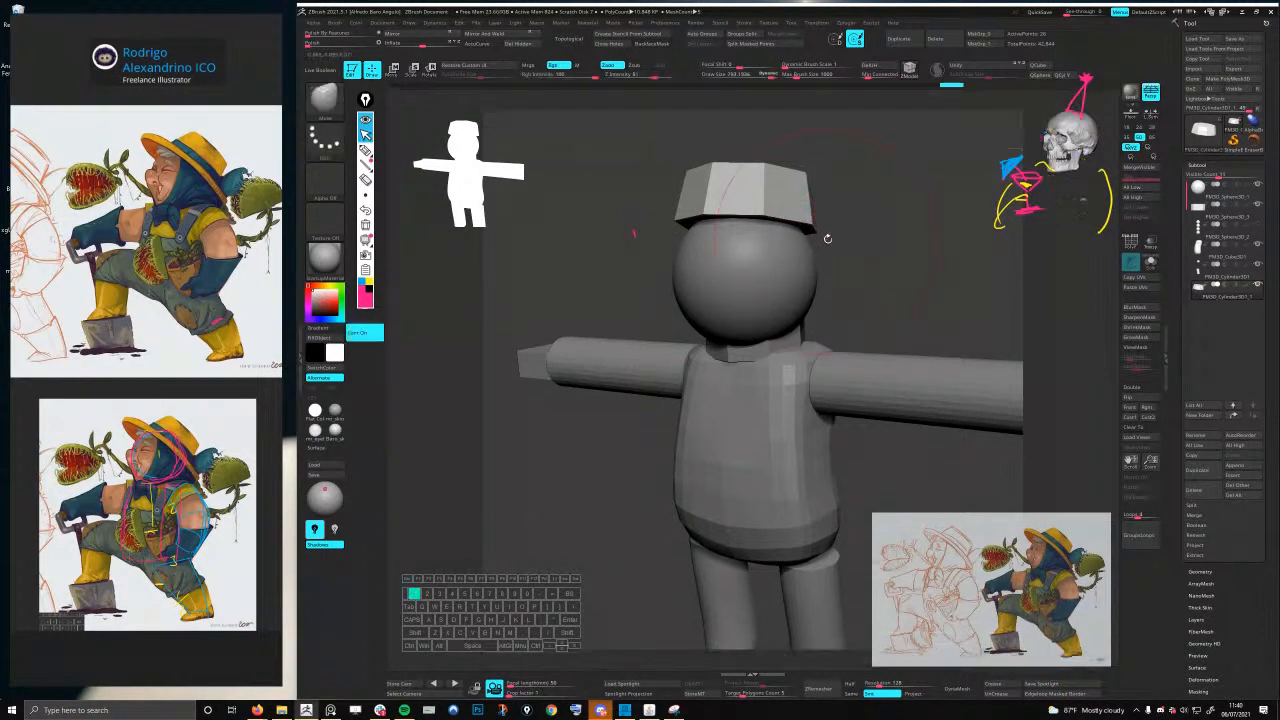
left_click(899, 38)
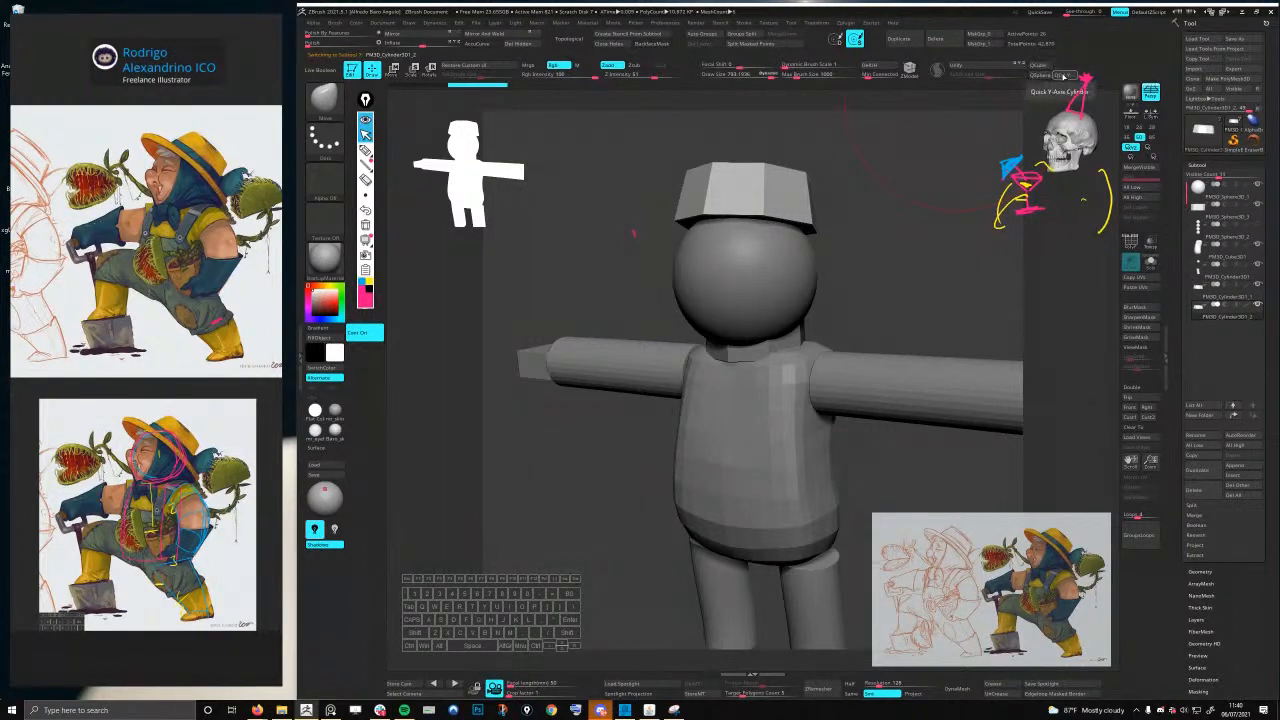
left_click(1063, 75)
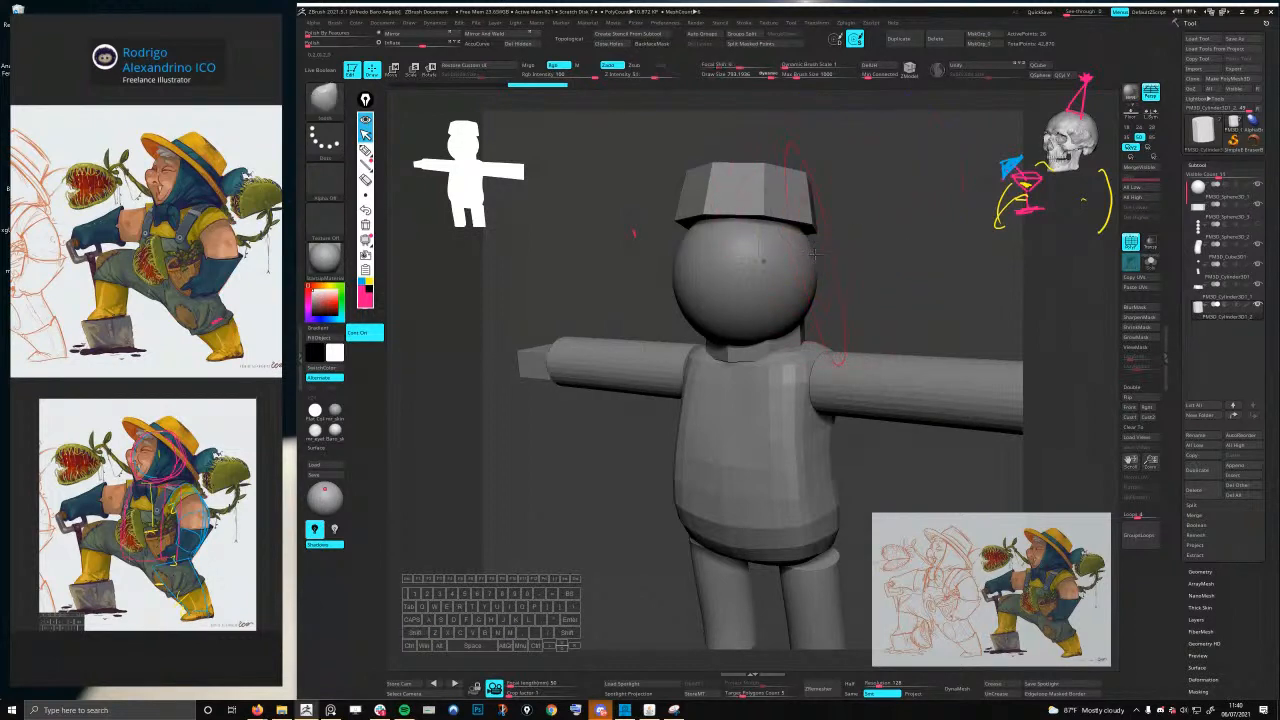
key("w")
key("shift+alt+s")
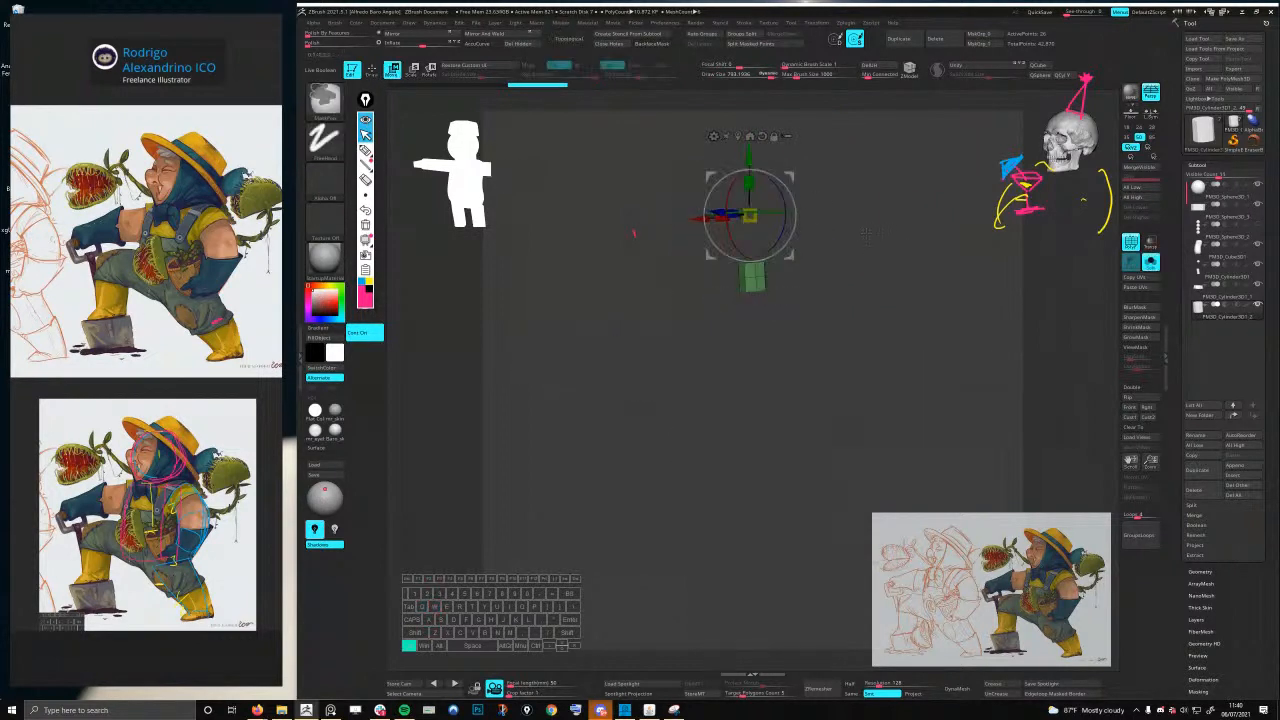
key("shift+alt+s")
- Move the new small cylinder up onto the hat crown and check its placement in side view
left_click_drag(750, 205, 764, 44, "alt")
left_click_drag(780, 98, 757, 187)
left_click(715, 121, "alt")
left_click_drag(729, 261, 915, 172)
left_click_drag(728, 228, 722, 332)
key("ctrl+z")
left_click_drag(940, 250, 850, 240, "shift")
key("ctrl+z")
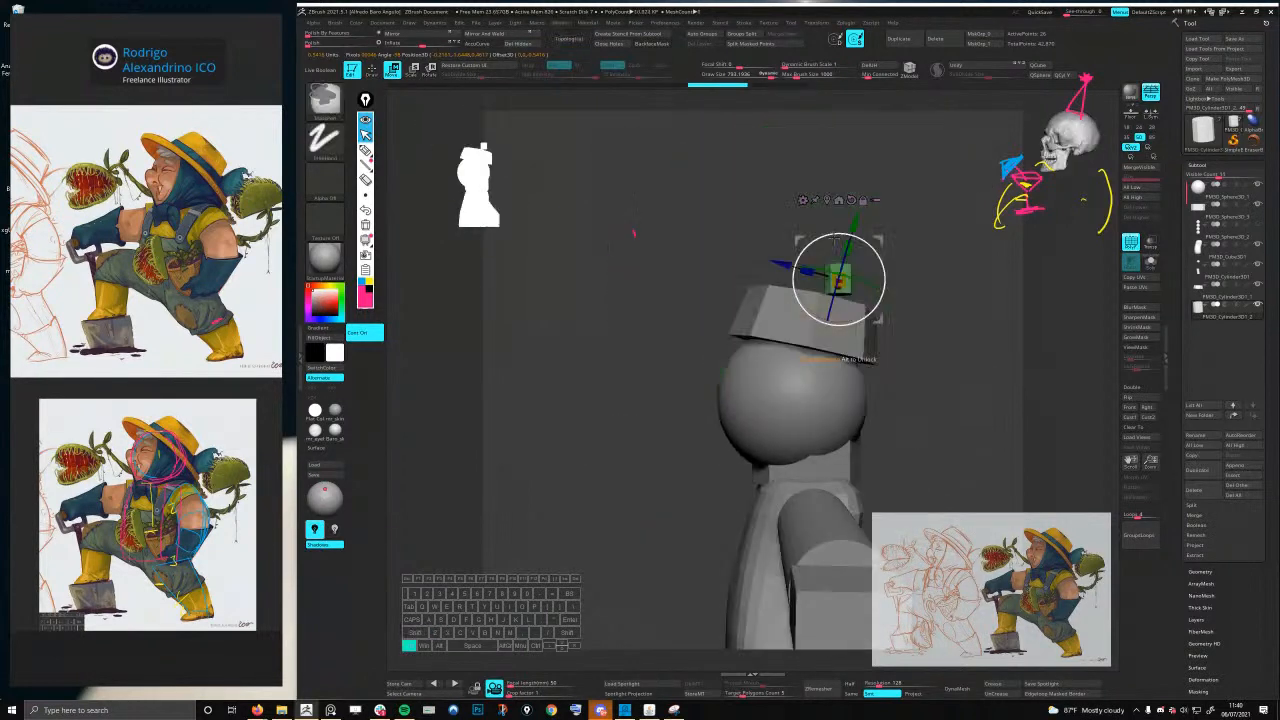
- Reset the gizmo orientation, then enlarge the new cylinder and flatten it vertically into a wide, thin brim disc
left_click(851, 201, "alt")
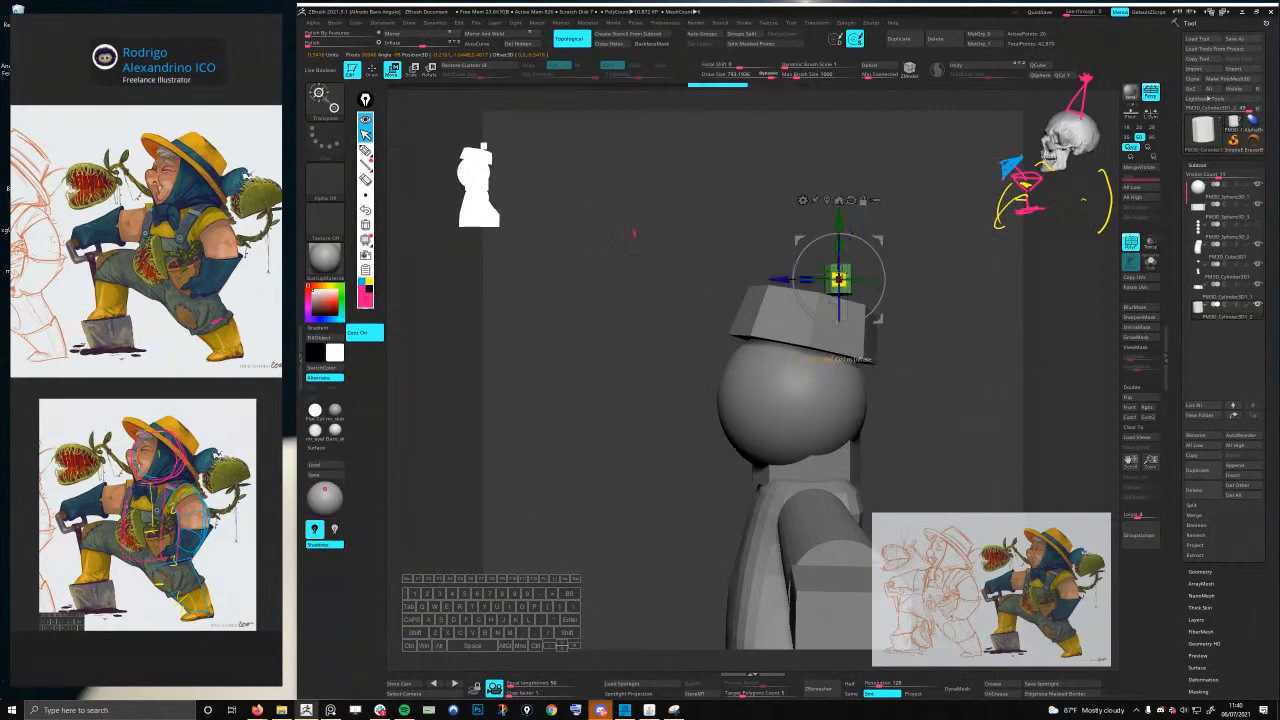
left_click_drag(840, 280, 929, 246)
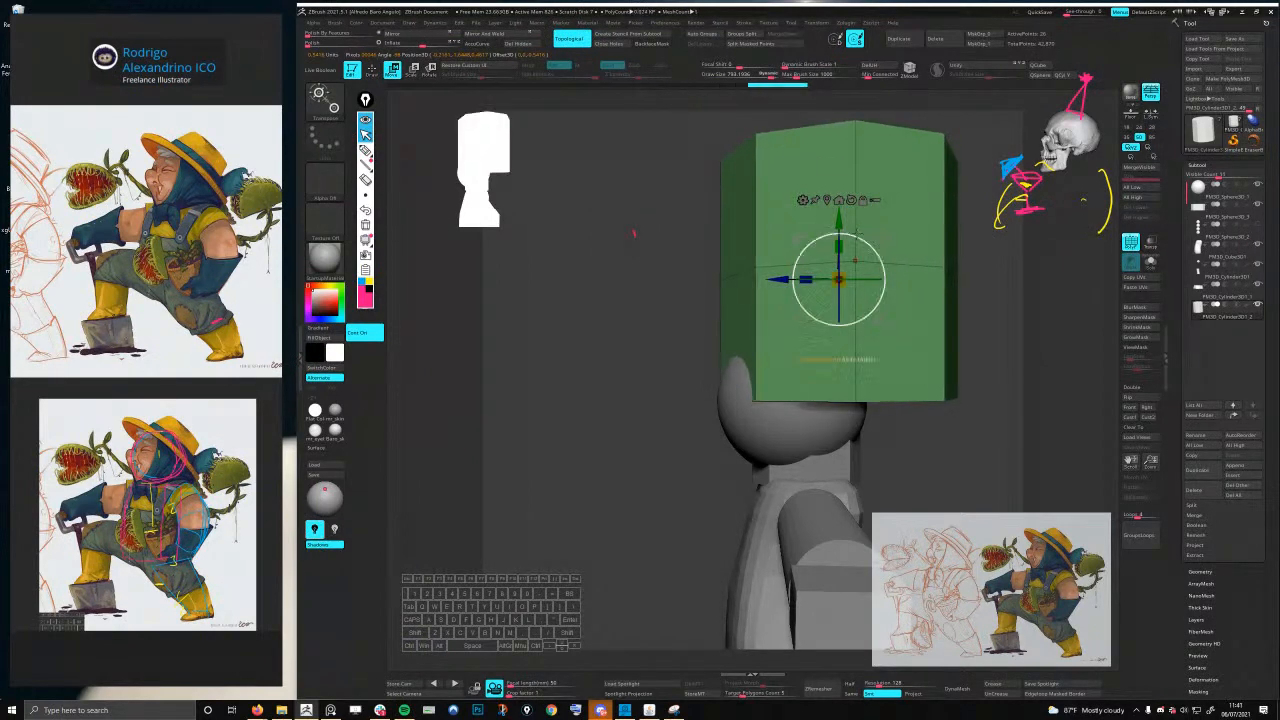
left_click_drag(841, 243, 830, 384)
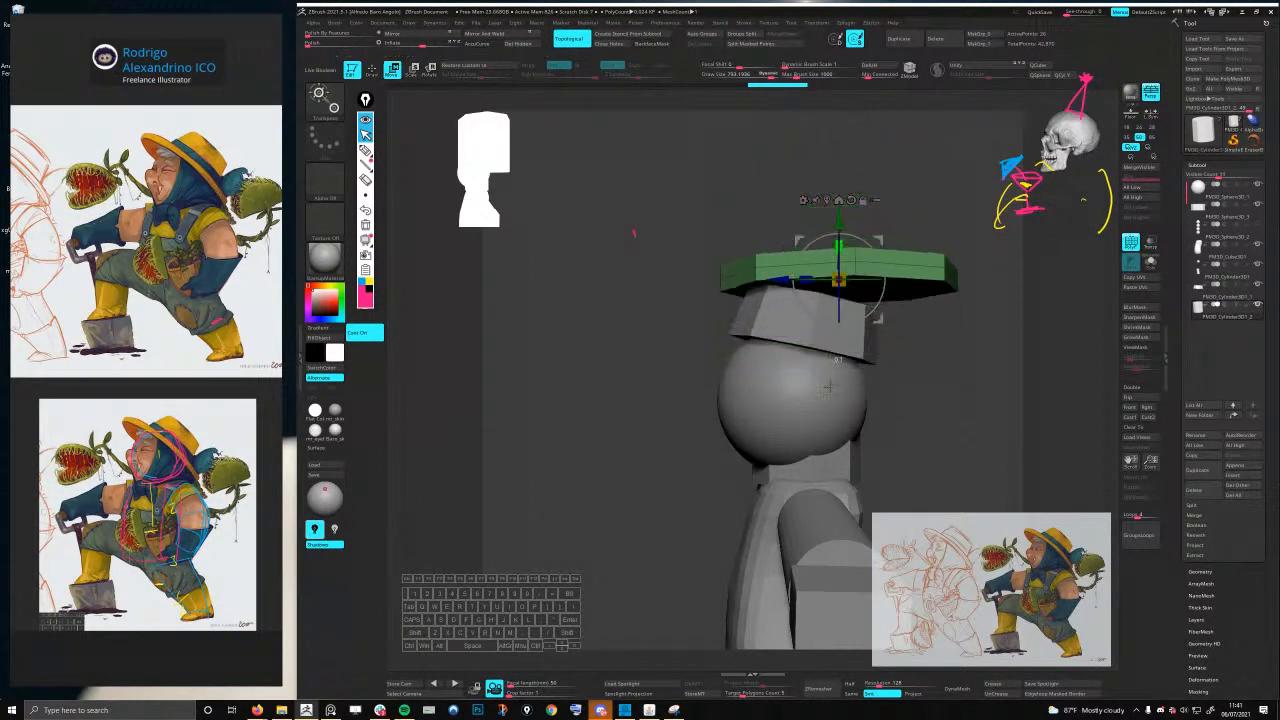
left_click_drag(870, 246, 875, 264)
key("ctrl+z")
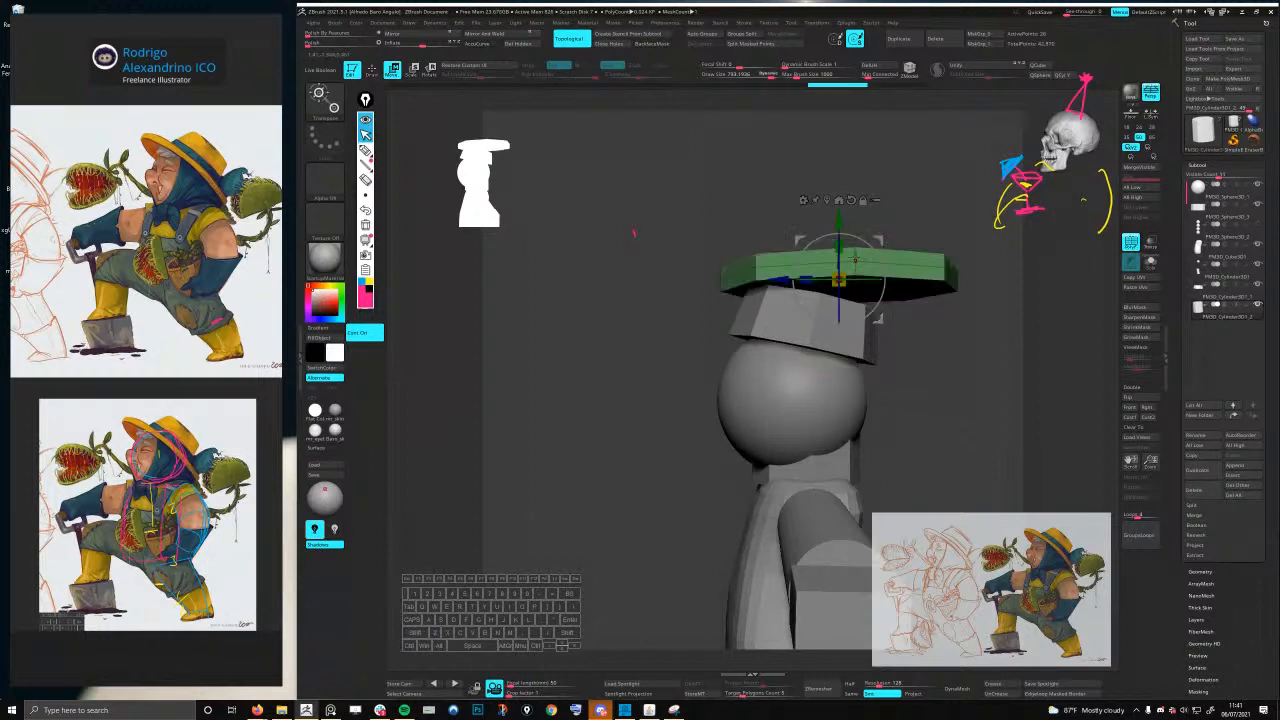
- Lower the brim disc to the base of the hat crown and adjust its placement from the side and front
right_click_drag(855, 261, 838, 274)
left_click_drag(880, 217, 843, 305, "shift")
right_click_drag(848, 294, 794, 319)
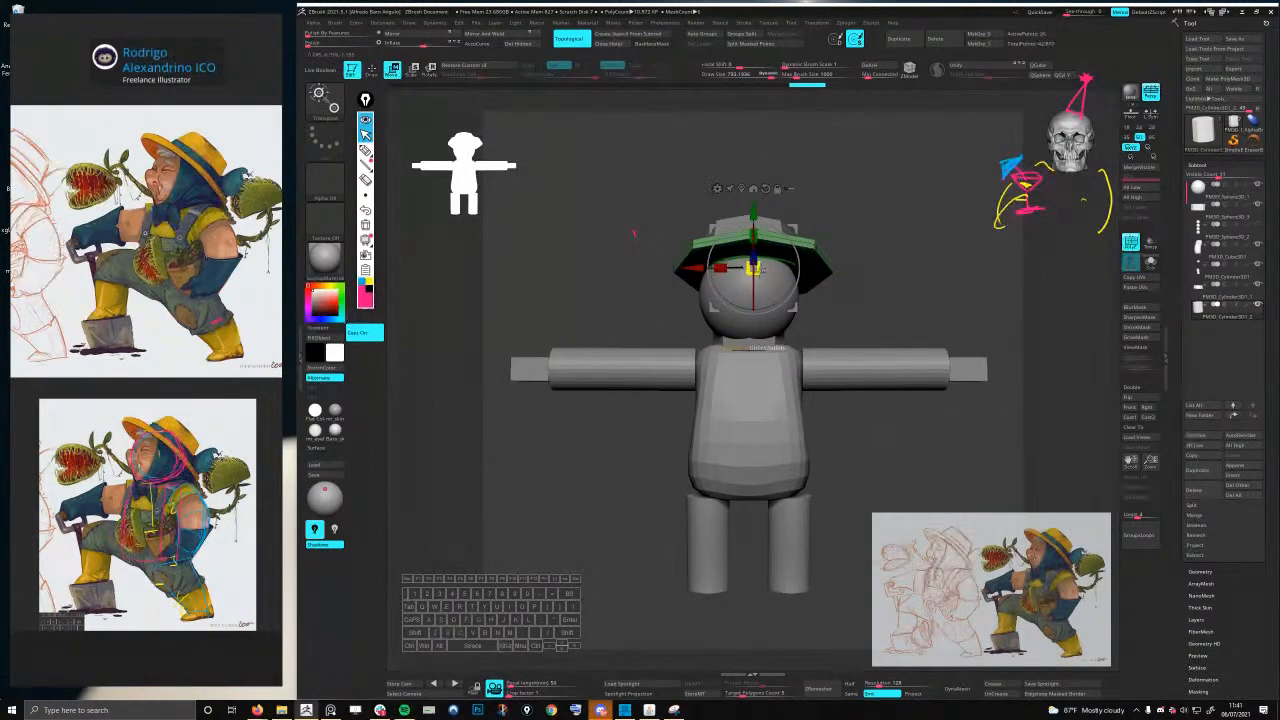
left_click_drag(757, 270, 773, 272)
right_click_drag(773, 272, 715, 326)
key("q")
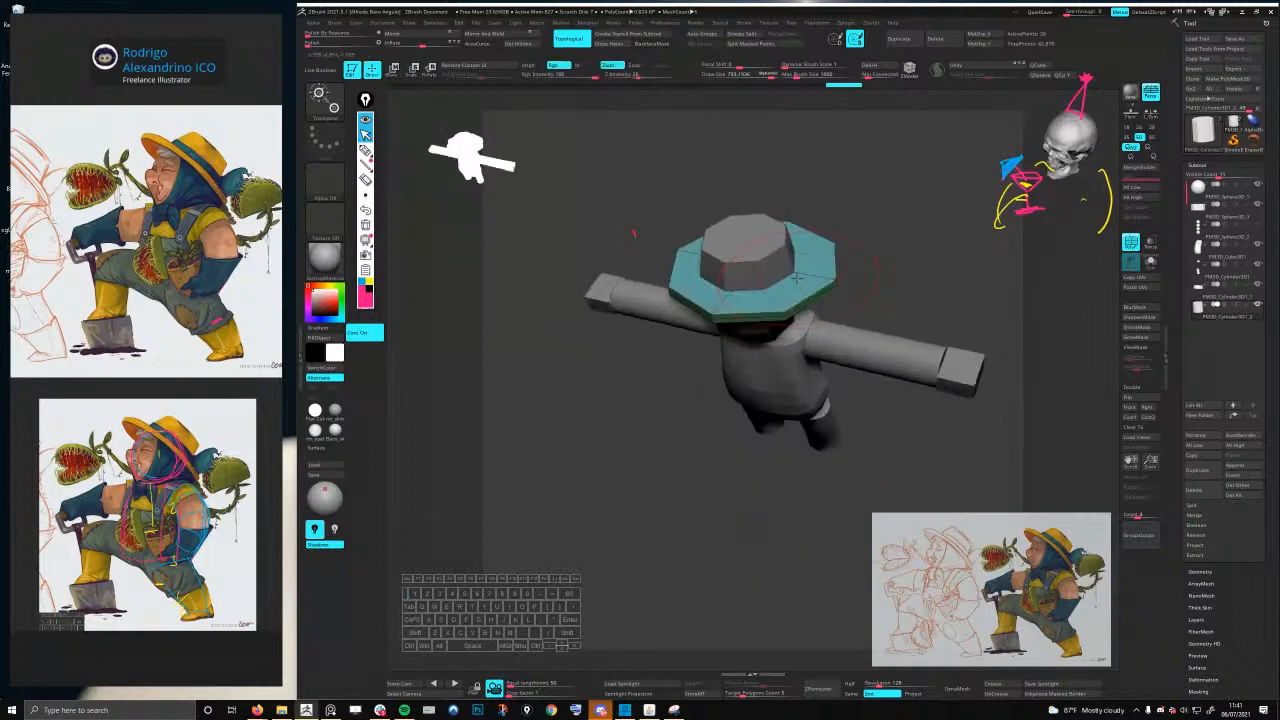
- Try the ZModeler Insert edge action on the hat brim and look through its polygon actions
key("space")
left_click(800, 273)
right_click_drag(810, 268, 891, 107, "ctrl")
left_click(909, 71)
mouse_move(800, 289)
right_mouse_down()
mouse_move(792, 346)
mouse_move(865, 325)
right_mouse_up()
key("space")
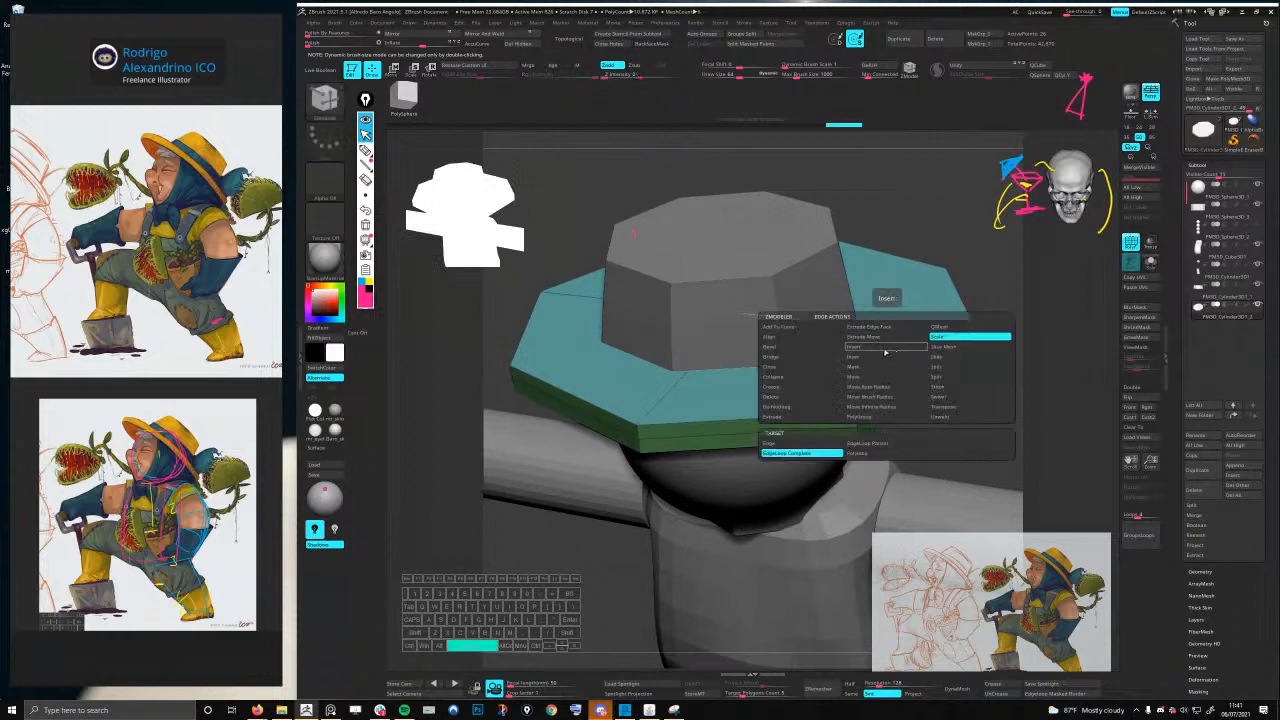
left_click(885, 352)
left_click(880, 340)
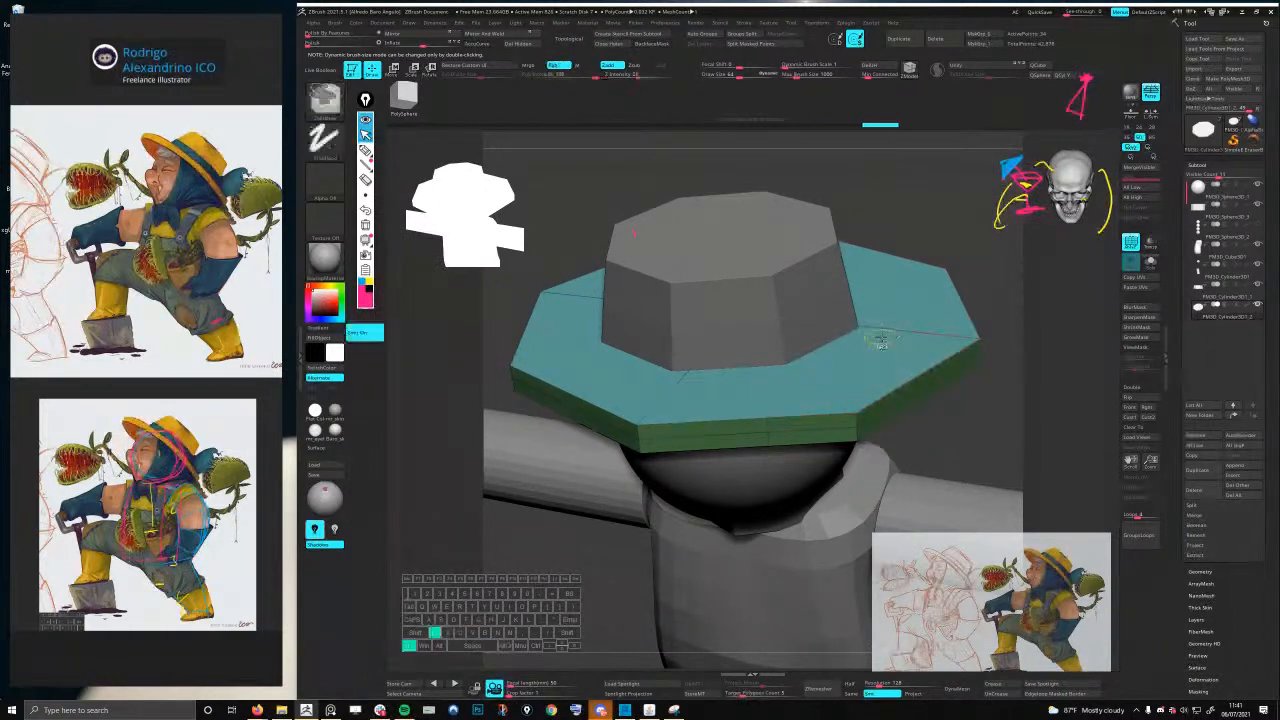
key("space")
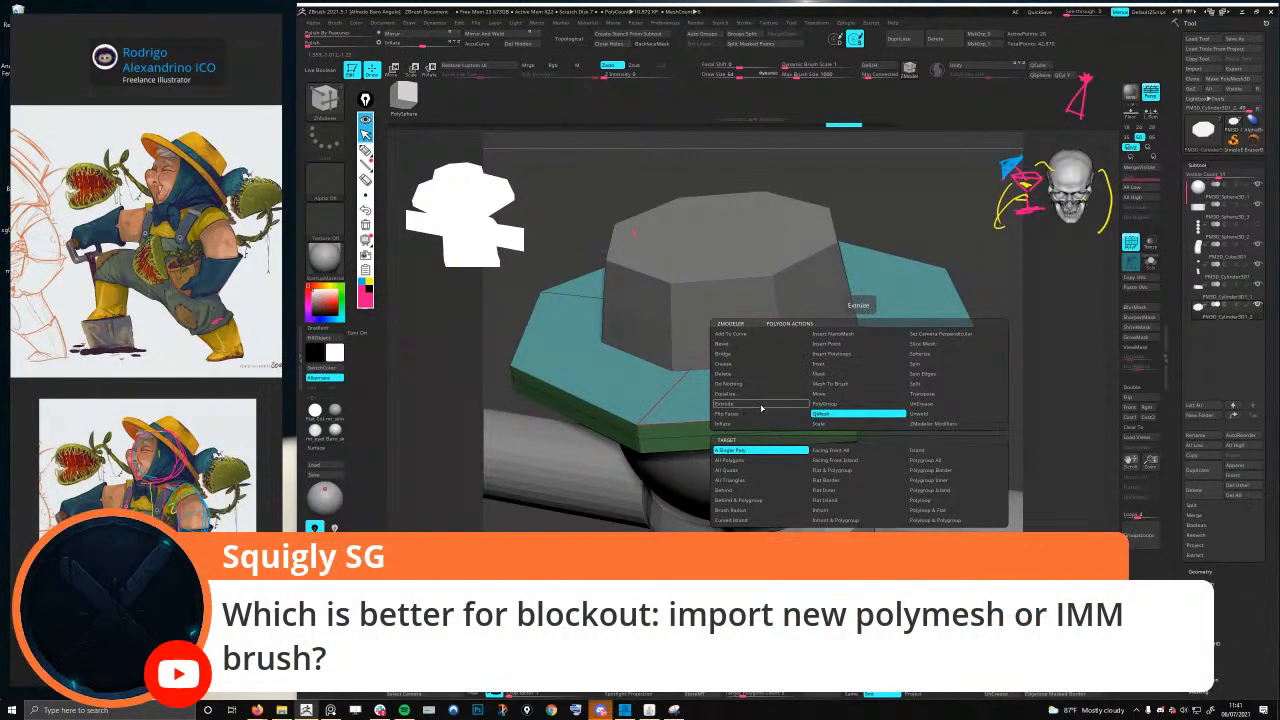
left_click(910, 363)
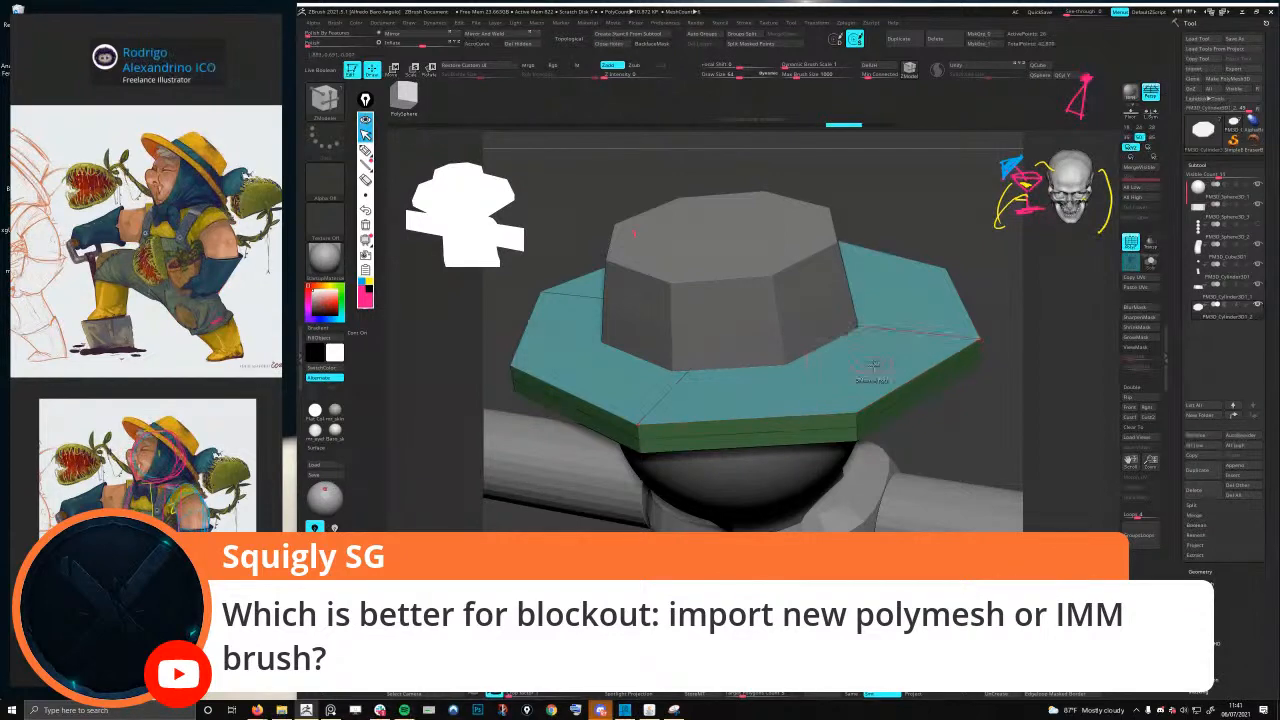
- Select the limbs subtool, try inserting a primitive near the arm with the IMM Primitives brush, and undo it
mouse_move(862, 318)
left_mouse_down()
mouse_move(773, 357)
mouse_move(690, 333)
mouse_move(726, 342)
left_mouse_up()
left_click(688, 324, "alt")
key("b")
key("t")
key("d")
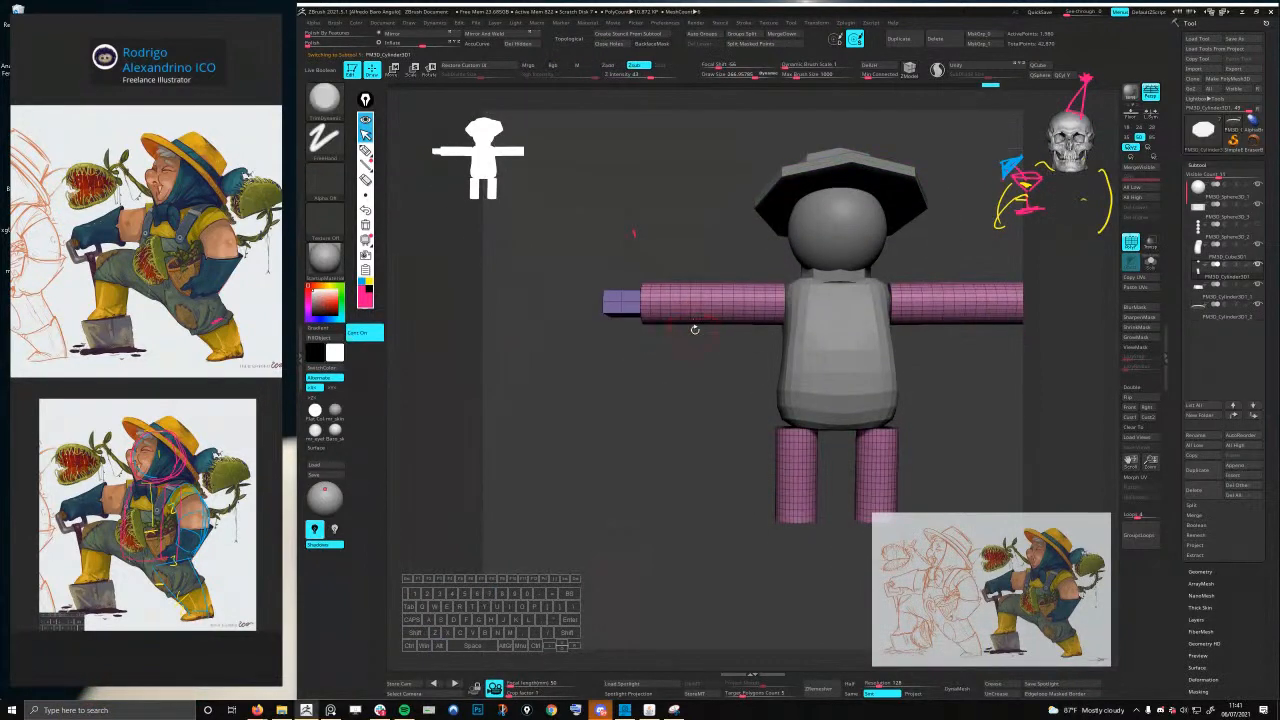
key("b")
key("i")
key("p")
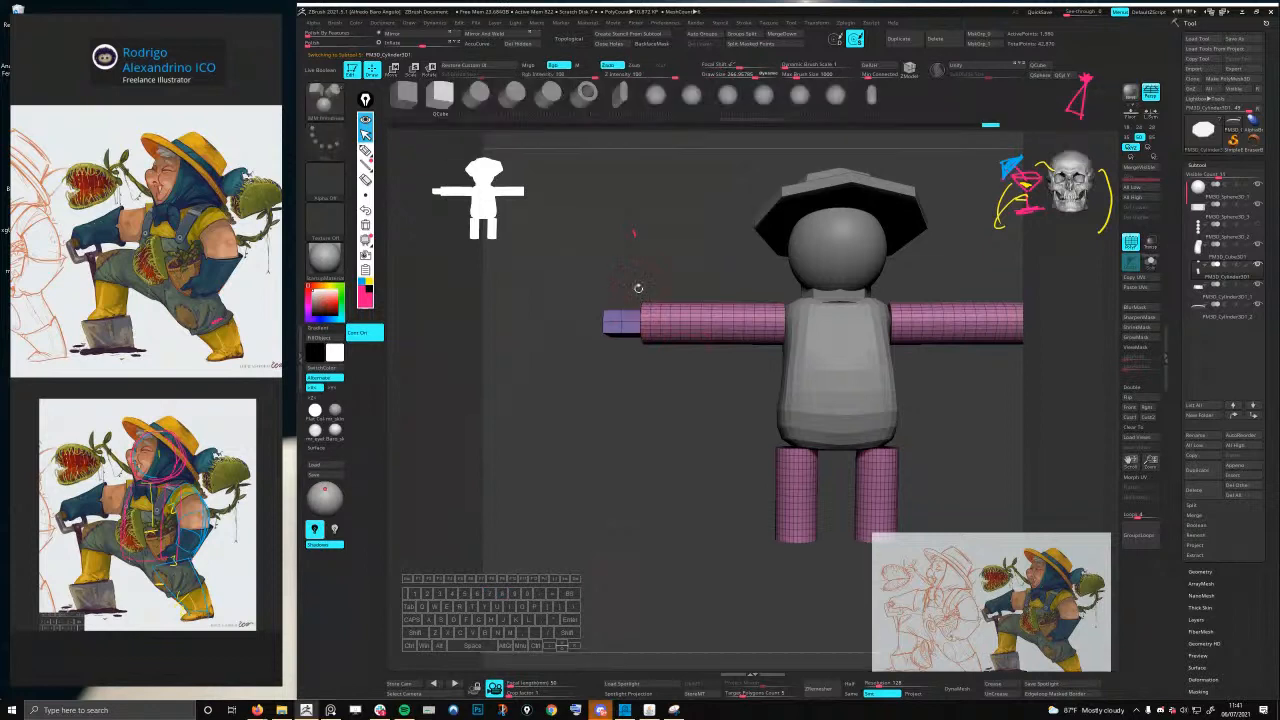
left_click_drag(638, 293, 689, 330)
key("ctrl+z")
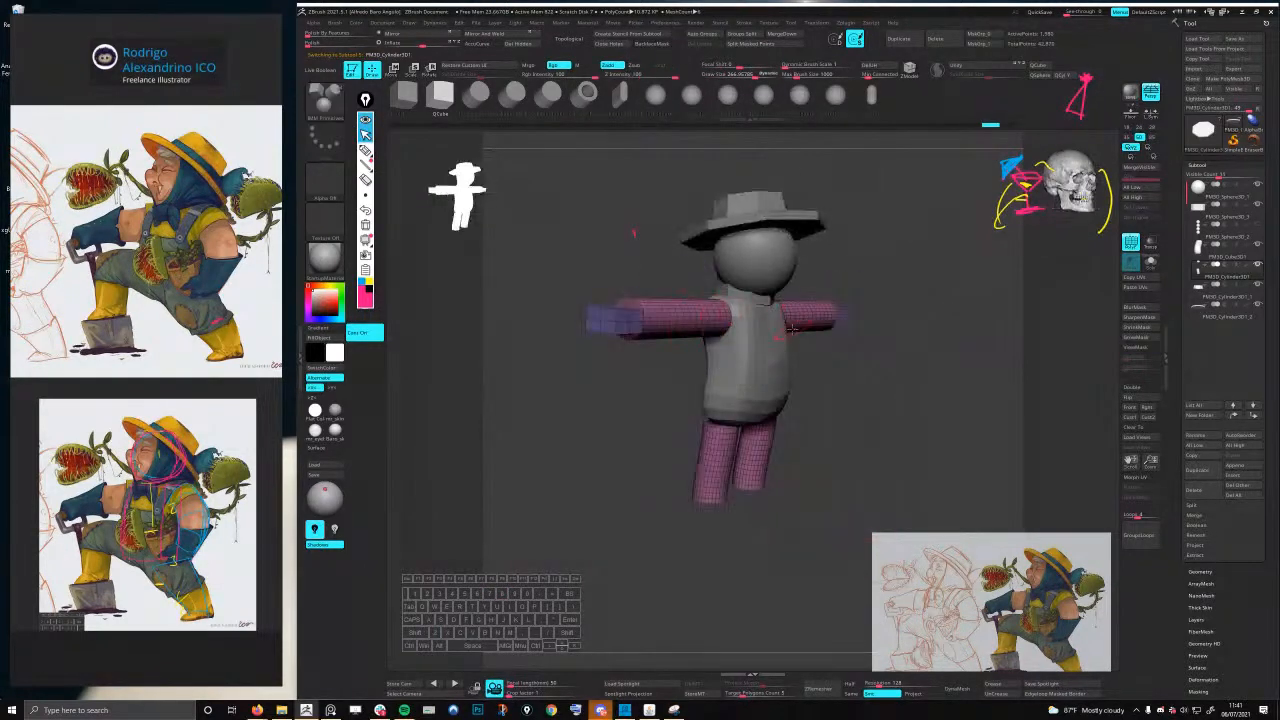
- Select the hat brim and check how it sits on the head from the front and from above
mouse_move(792, 329)
left_mouse_down("shift")
mouse_move(788, 275)
mouse_move(803, 333)
left_mouse_up("shift")
left_click(806, 292, "alt")
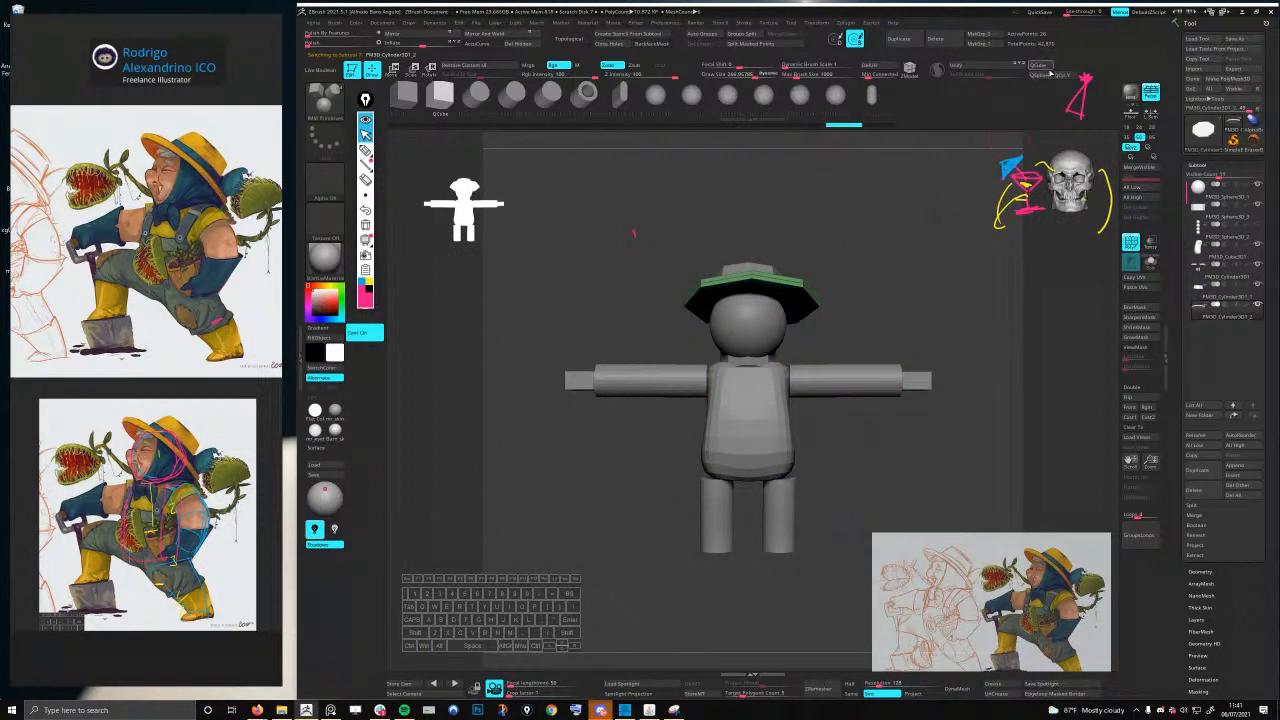
right_click_drag(946, 156, 804, 312)
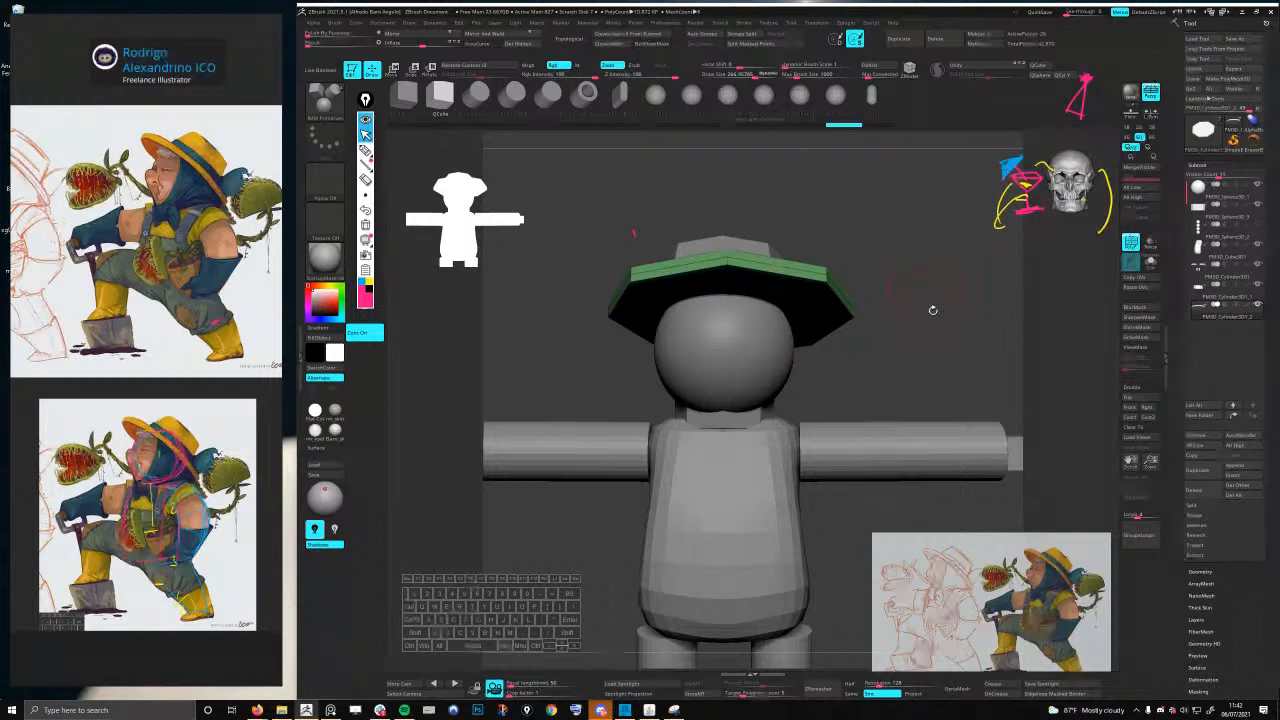
right_click_drag(975, 275, 850, 311, "ctrl")
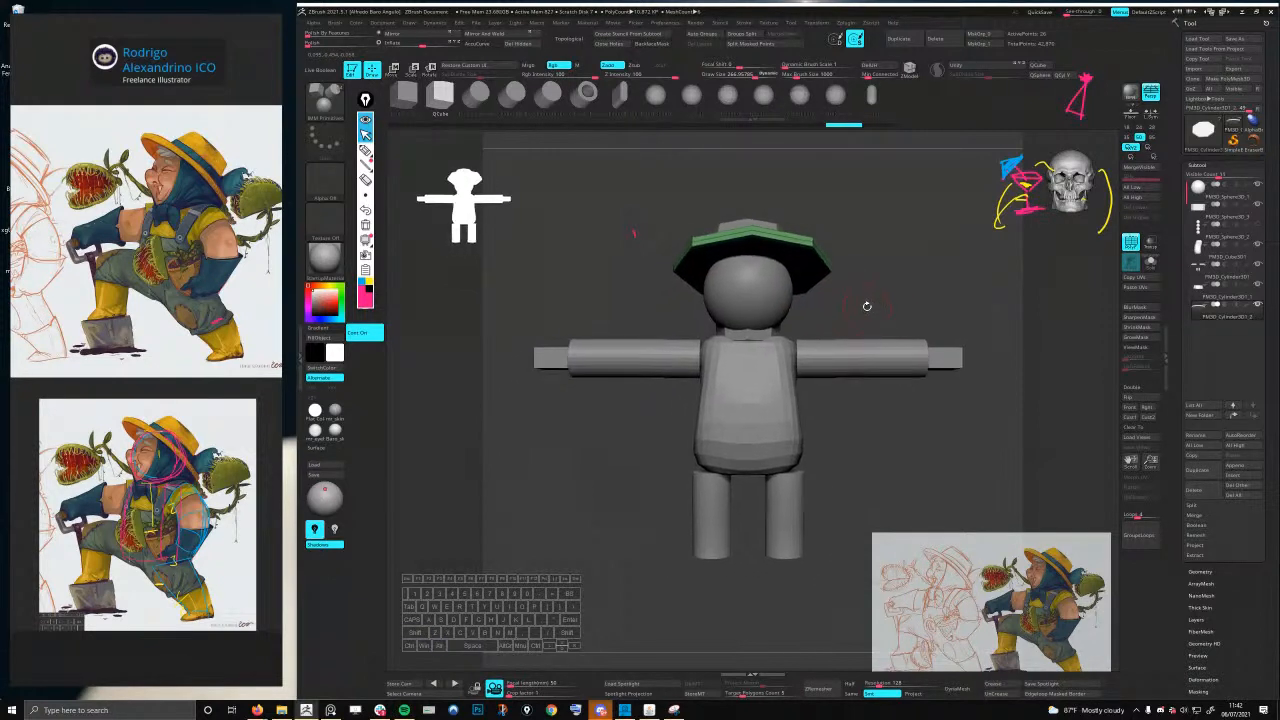
right_click_drag(865, 308, 886, 302, "alt")
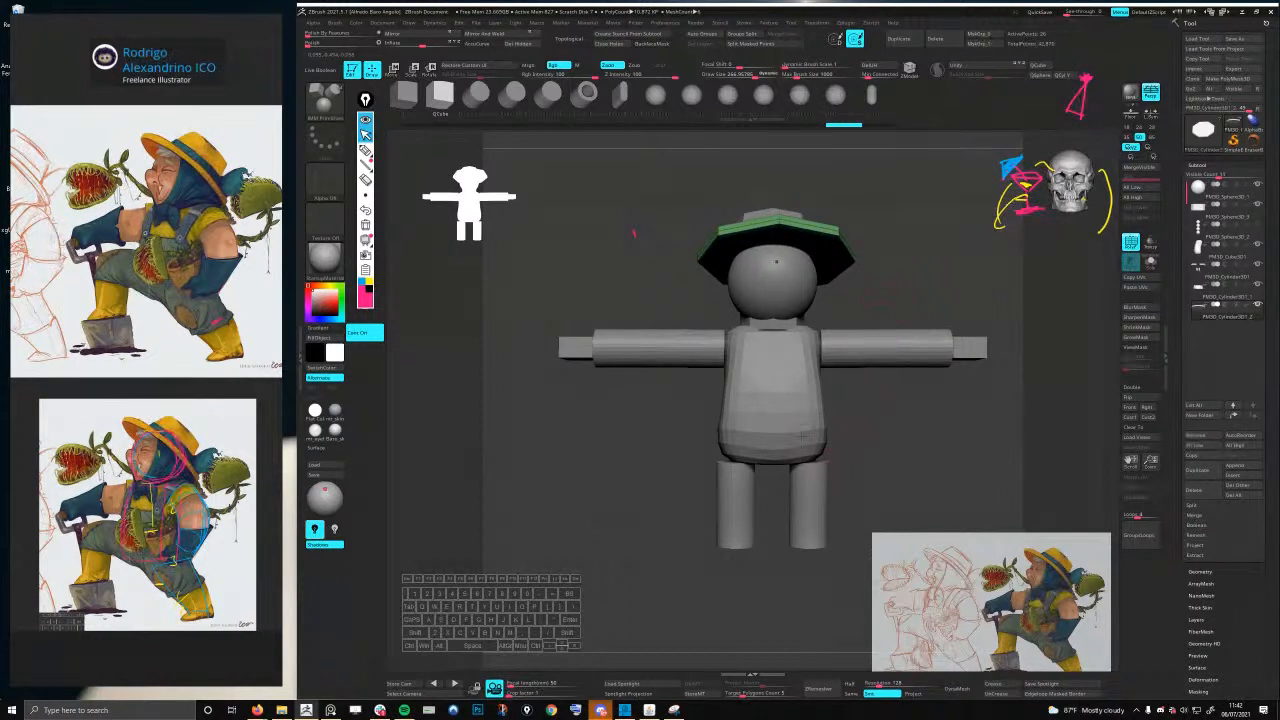
right_click_drag(901, 345, 838, 391)
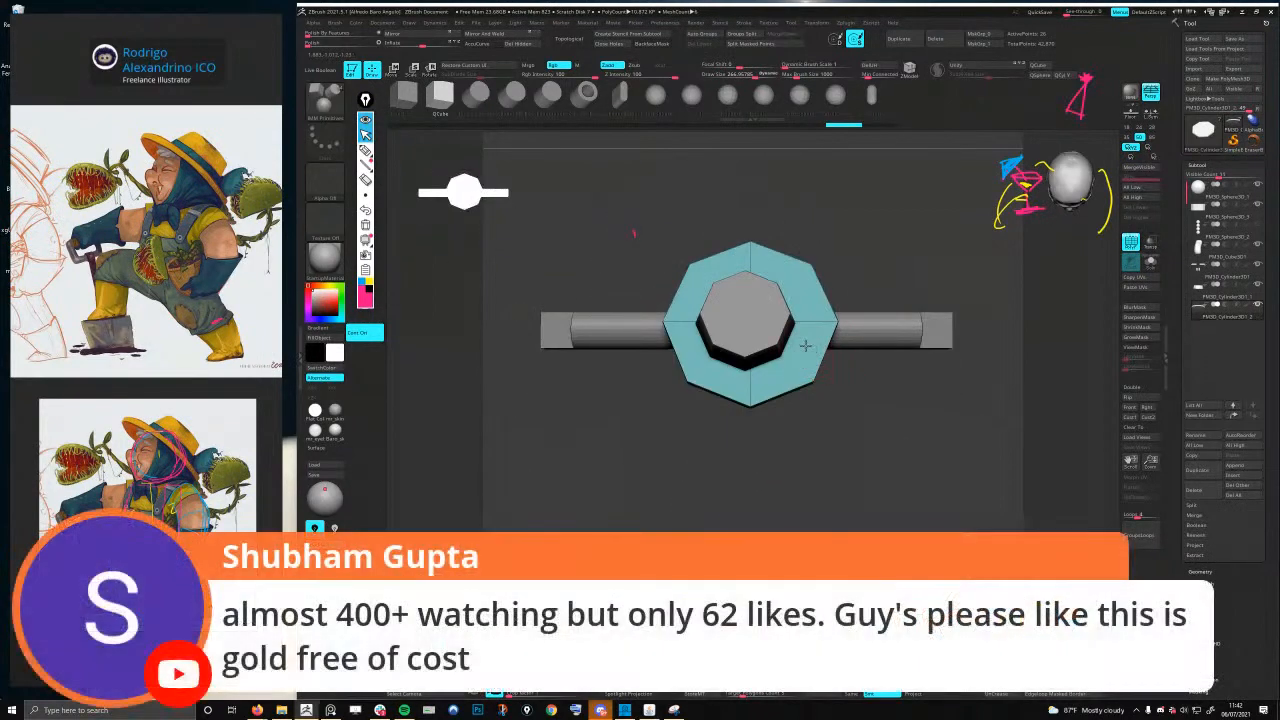
- Select the hat crown in top view and move the gizmo to its unmasked mesh center
right_click_drag(804, 347, 820, 360, "alt")
left_click(795, 346, "alt")
key("w")
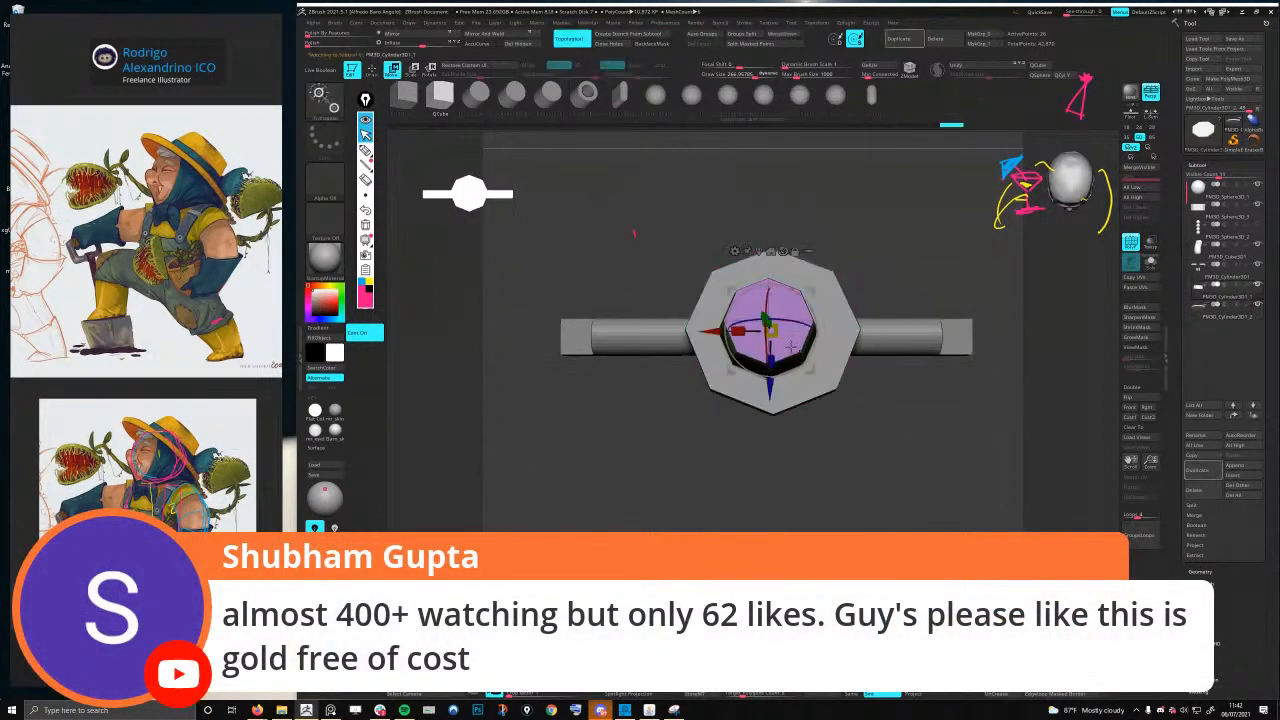
left_click(785, 251, "alt")
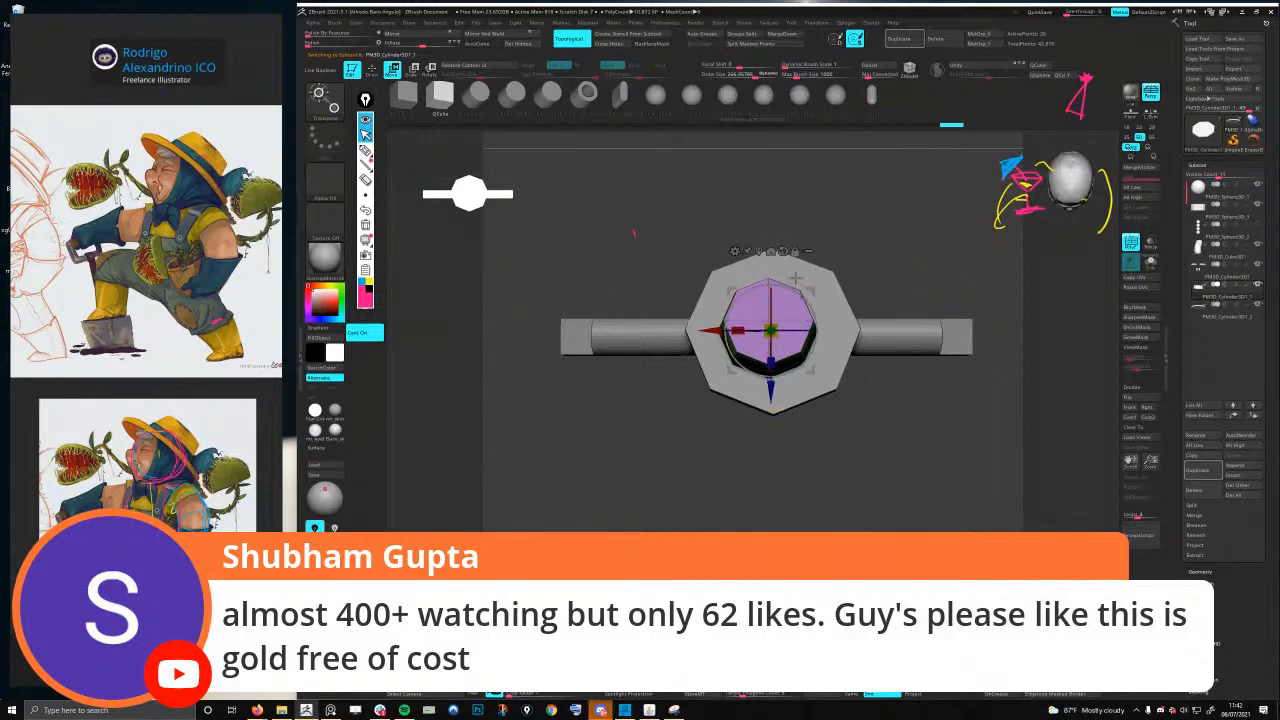
key("p")
right_click_drag(803, 325, 684, 355, "ctrl")
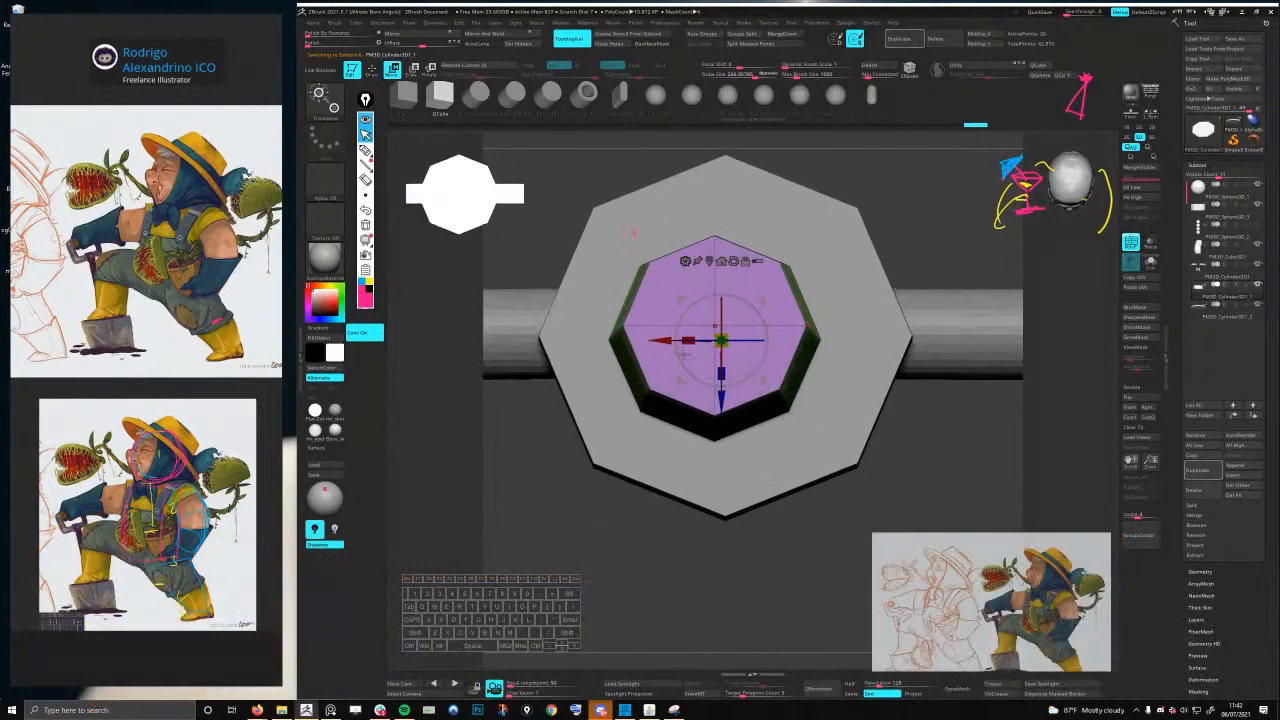
left_click(710, 262, "alt")
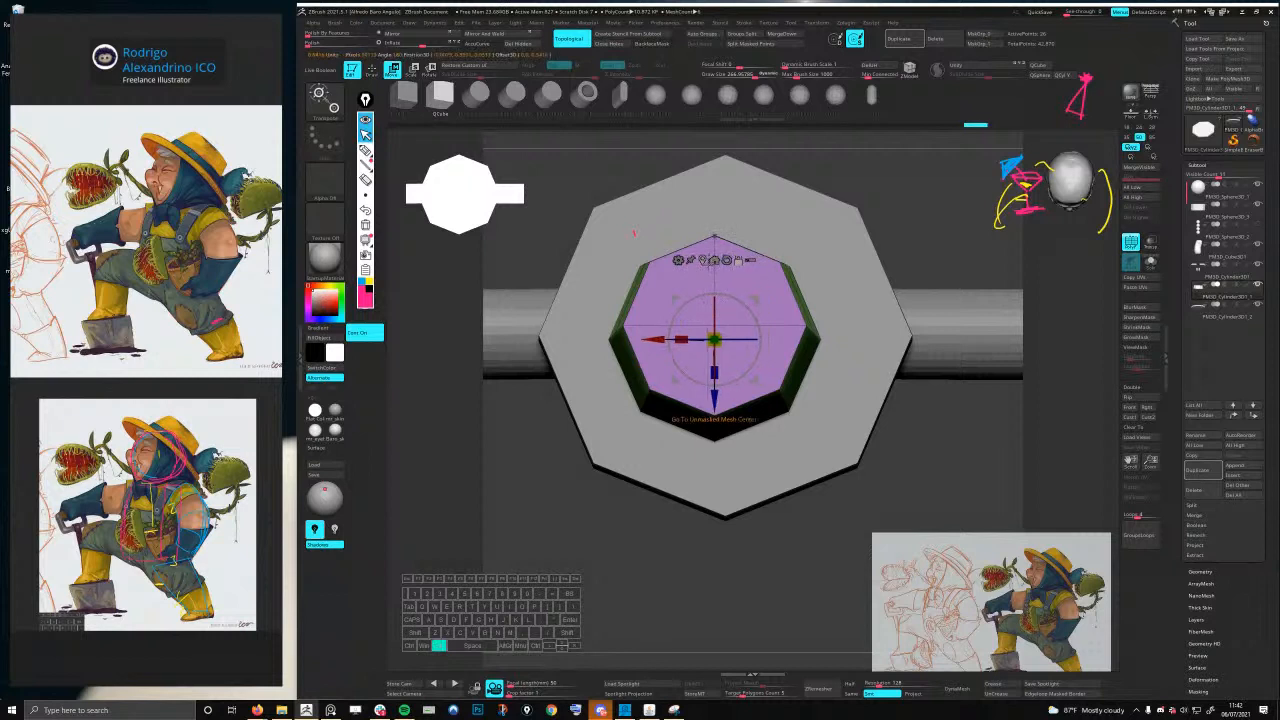
left_click(714, 263)
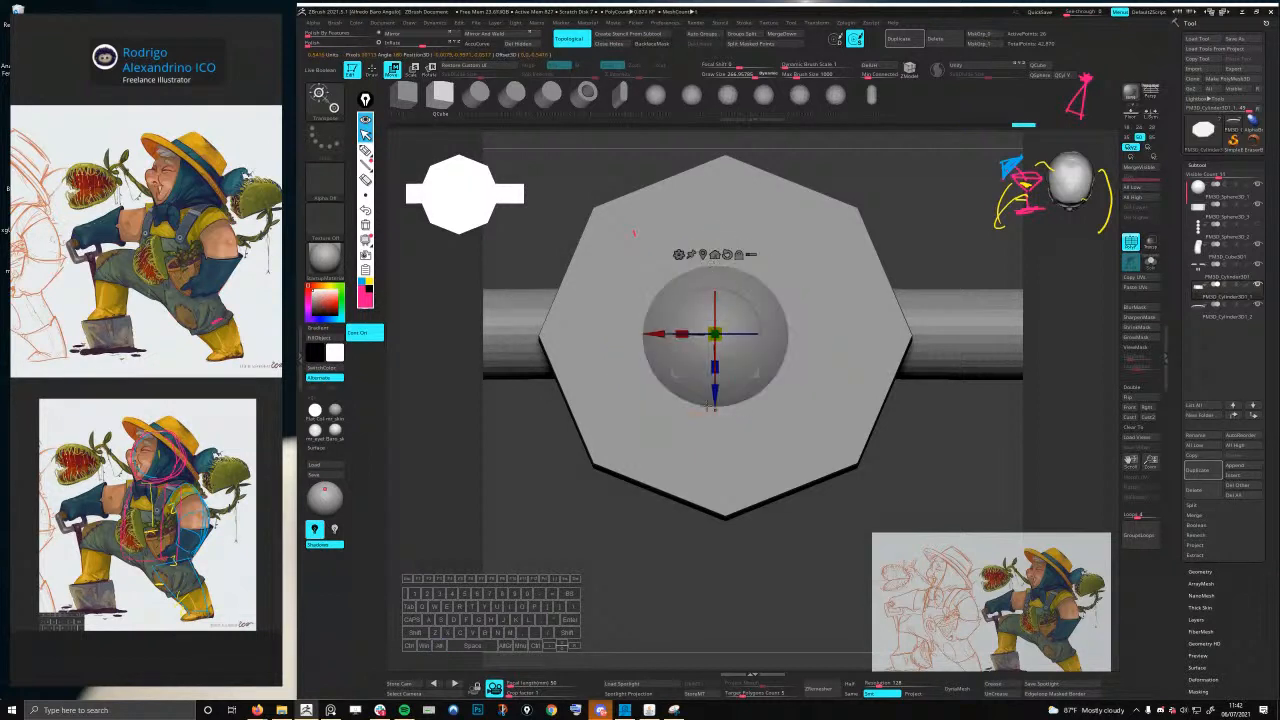
- Seat the hat crown on the tilted brim and adjust its height, checking the fit from the side and front
left_click_drag(707, 408, 719, 282, "shift")
left_click_drag(715, 398, 768, 349)
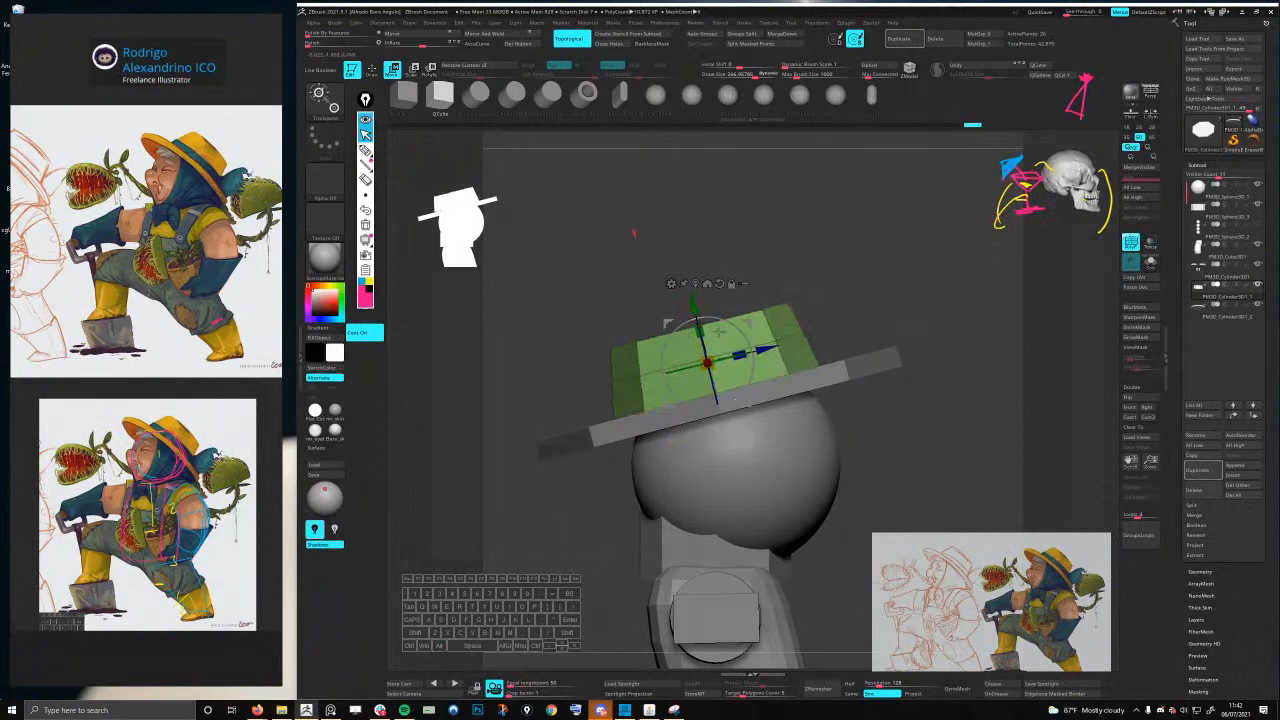
left_click_drag(705, 330, 694, 288)
left_click_drag(930, 305, 780, 281)
key("q")
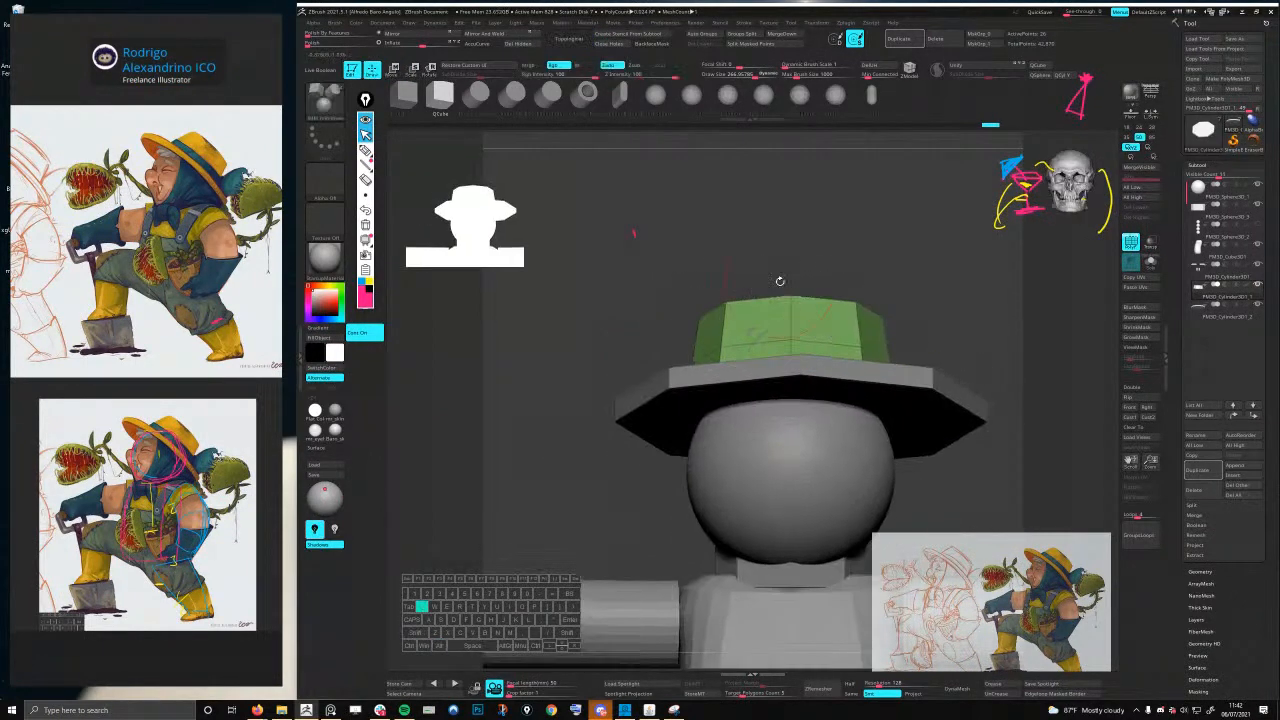
- Set the ZModeler edge action to Scale with the EdgeLoop Complete target and scale the crown's middle edge loop
right_click_drag(766, 274, 805, 295, "ctrl")
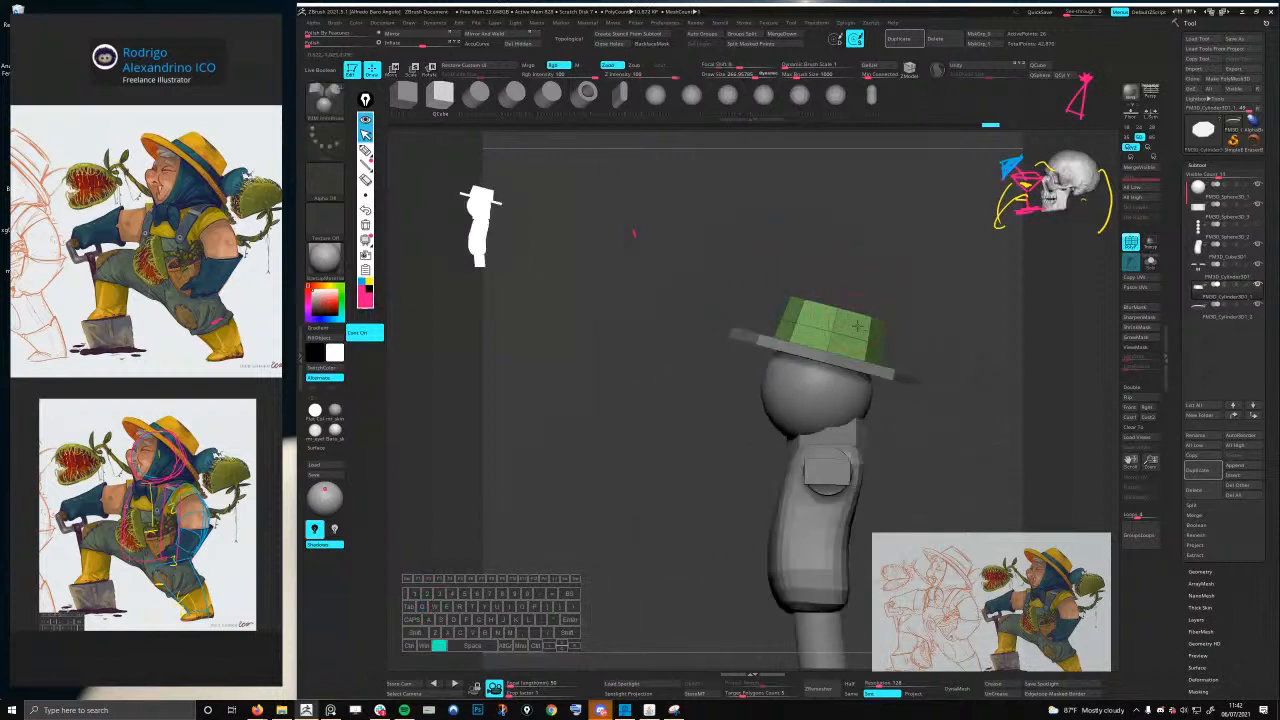
right_click_drag(872, 345, 880, 288, "alt")
mouse_move(880, 288)
right_mouse_down("ctrl")
mouse_move(815, 270)
mouse_move(911, 250)
mouse_move(926, 190)
right_mouse_up("ctrl")
key("w")
left_click_drag(928, 188, 690, 264, "ctrl")
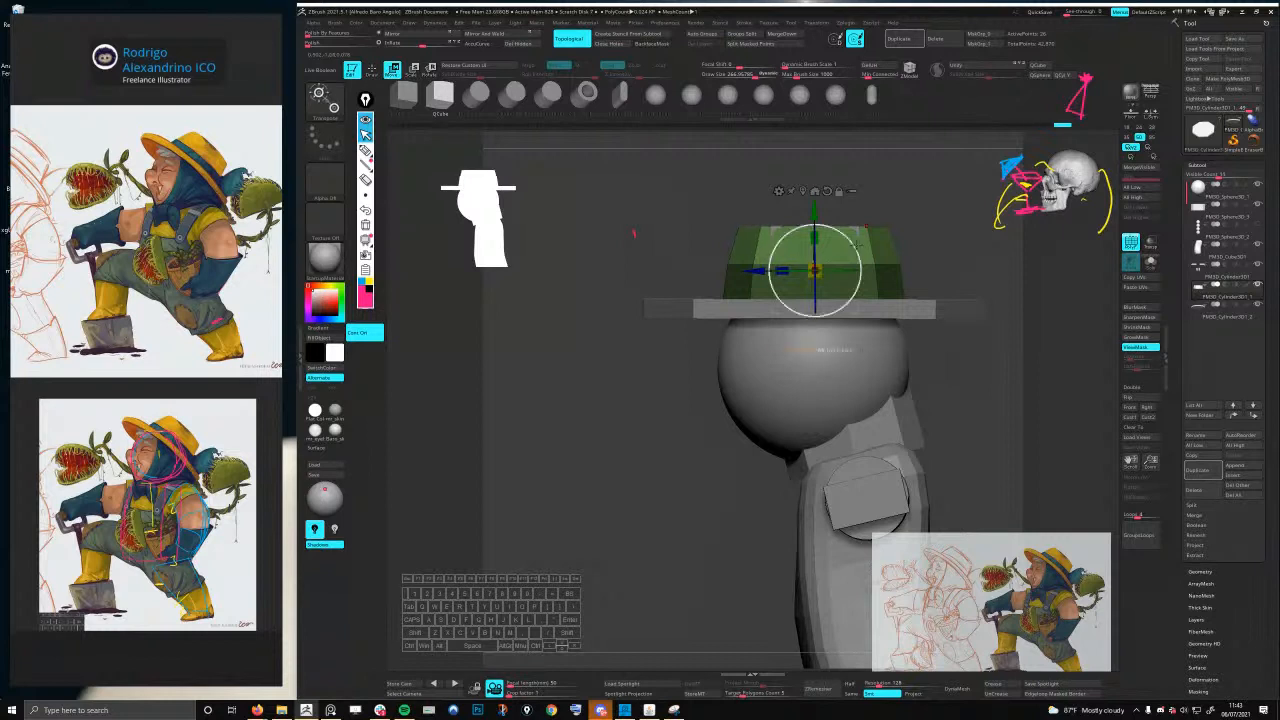
key("b")
key("z")
key("m")
key("space")
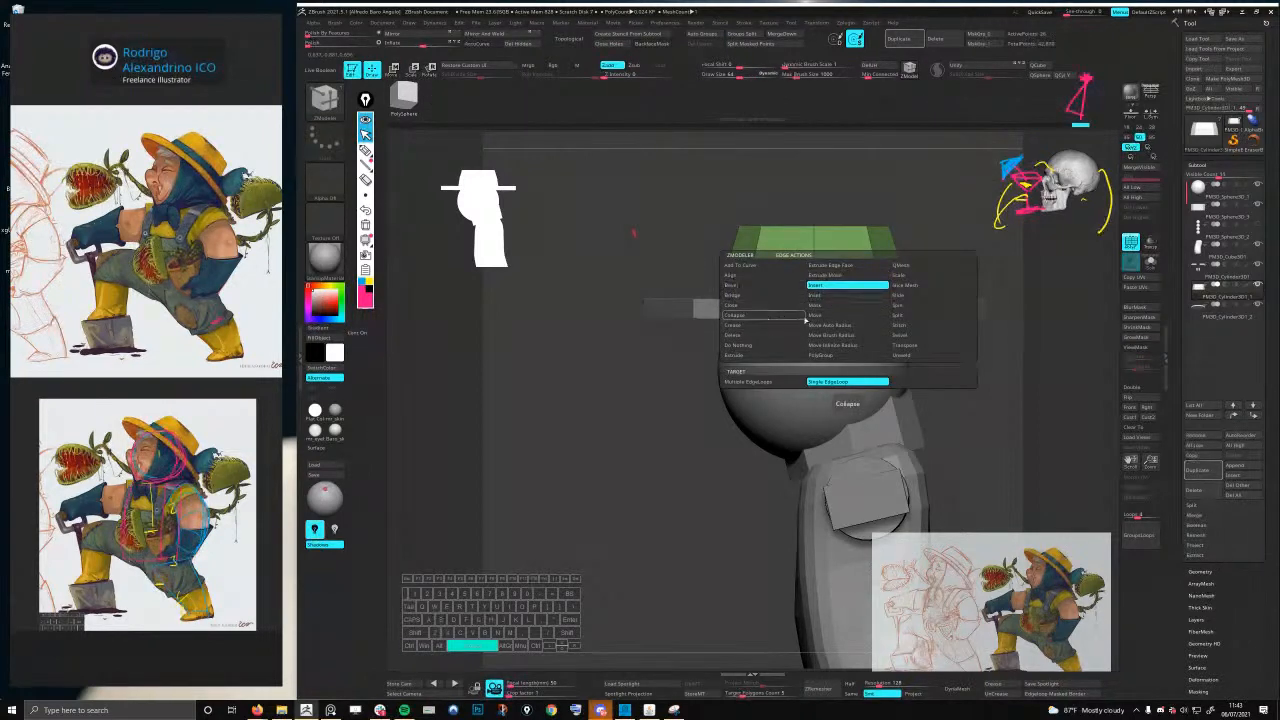
left_click(912, 278)
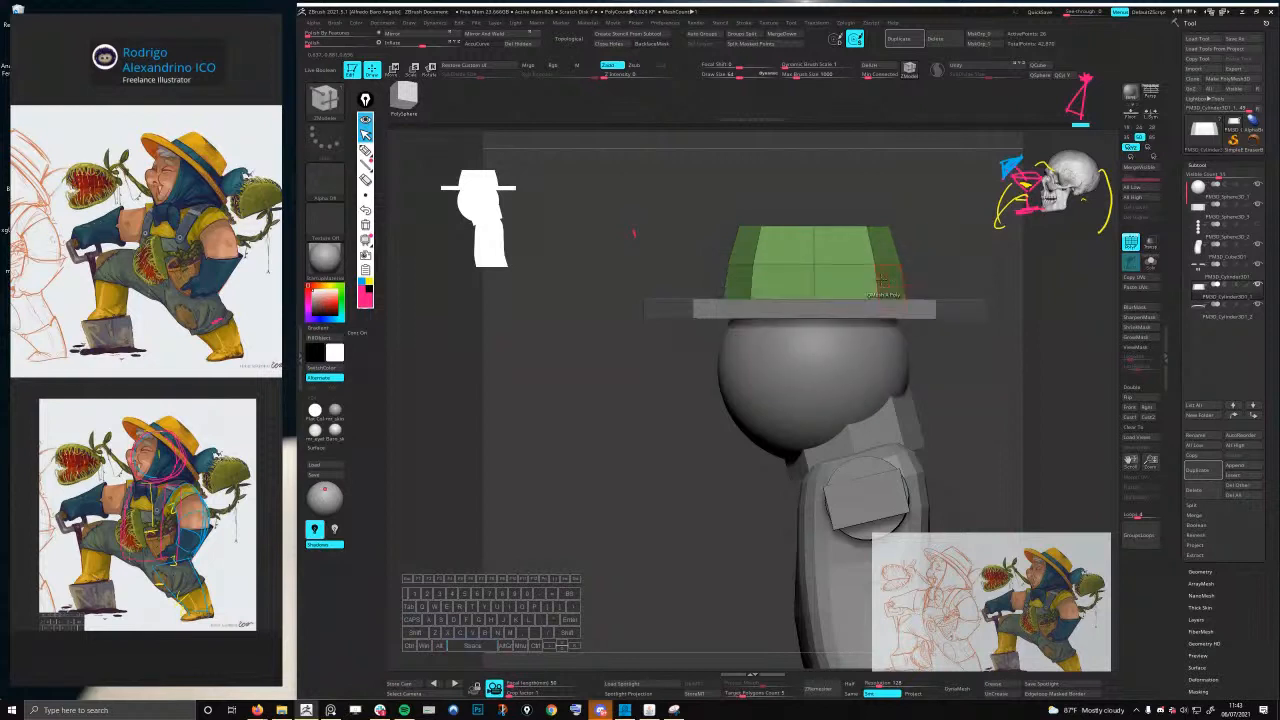
left_click_drag(840, 265, 845, 260)
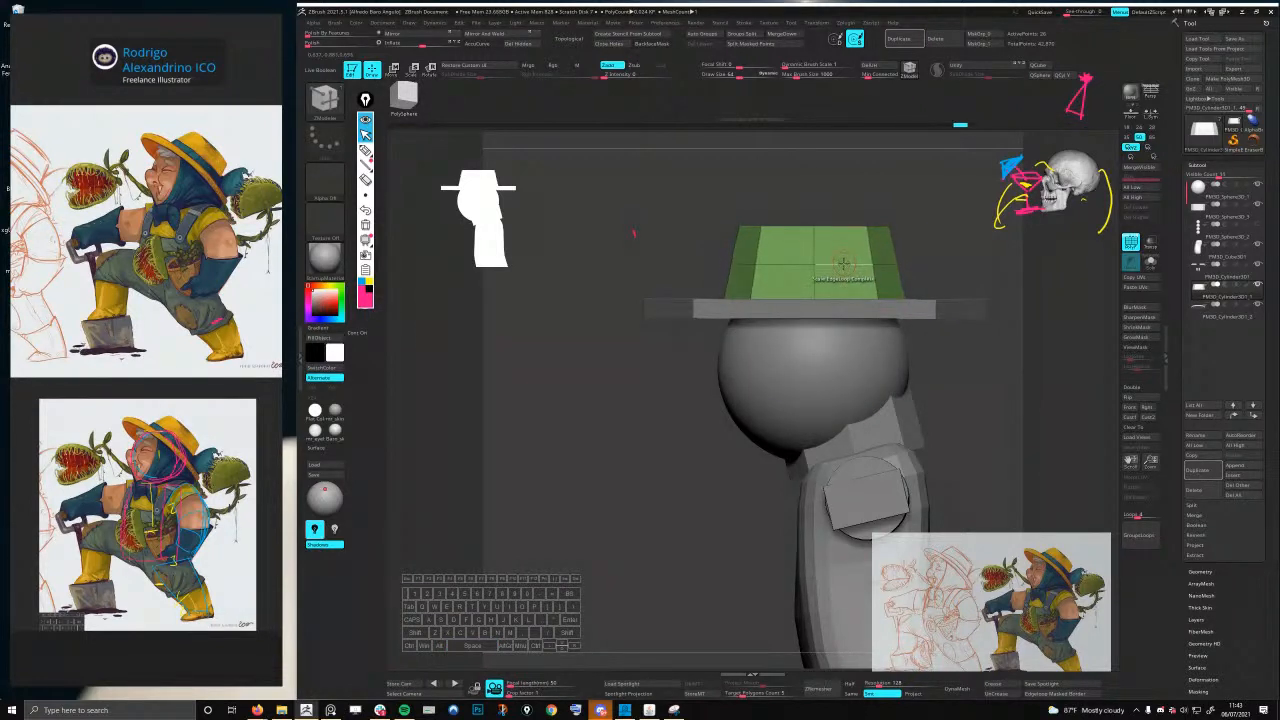
mouse_move(844, 262)
left_mouse_down()
mouse_move(820, 268)
mouse_move(860, 275)
left_mouse_up()
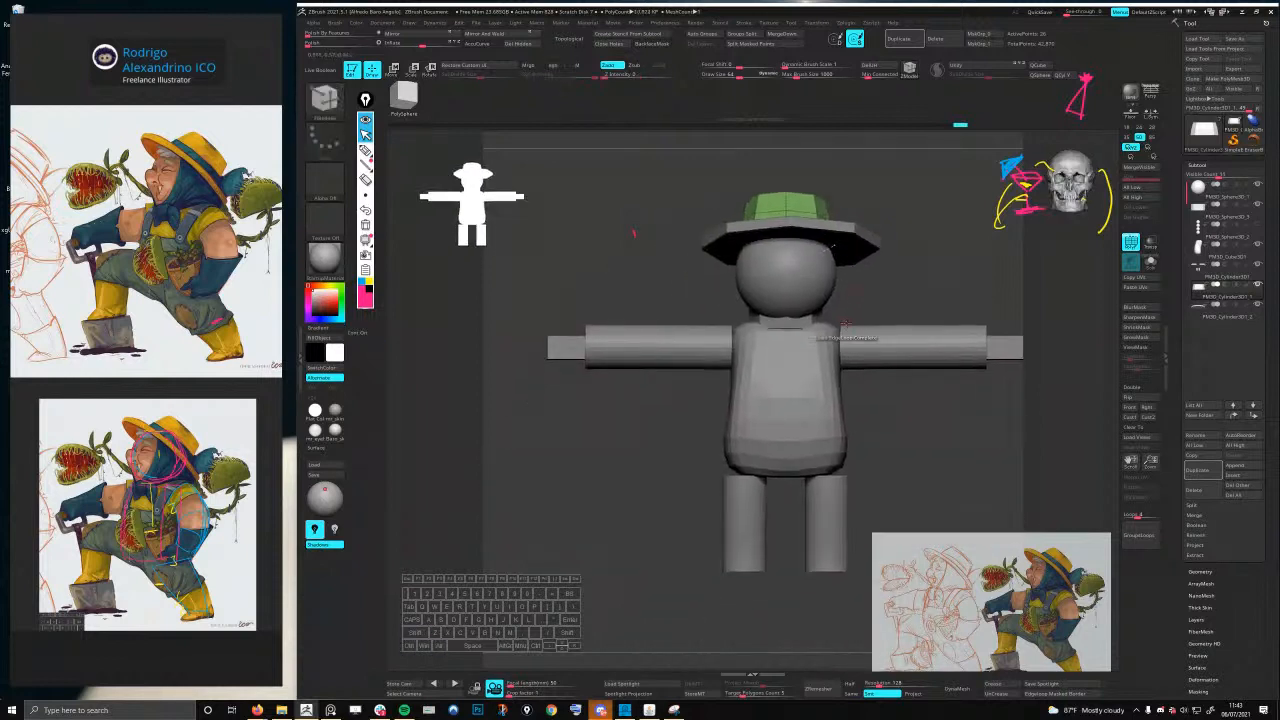
- Select the torso and reshape its waist and lower sides with the Move brush at a smaller brush size
key("1")
left_click(809, 410, "alt")
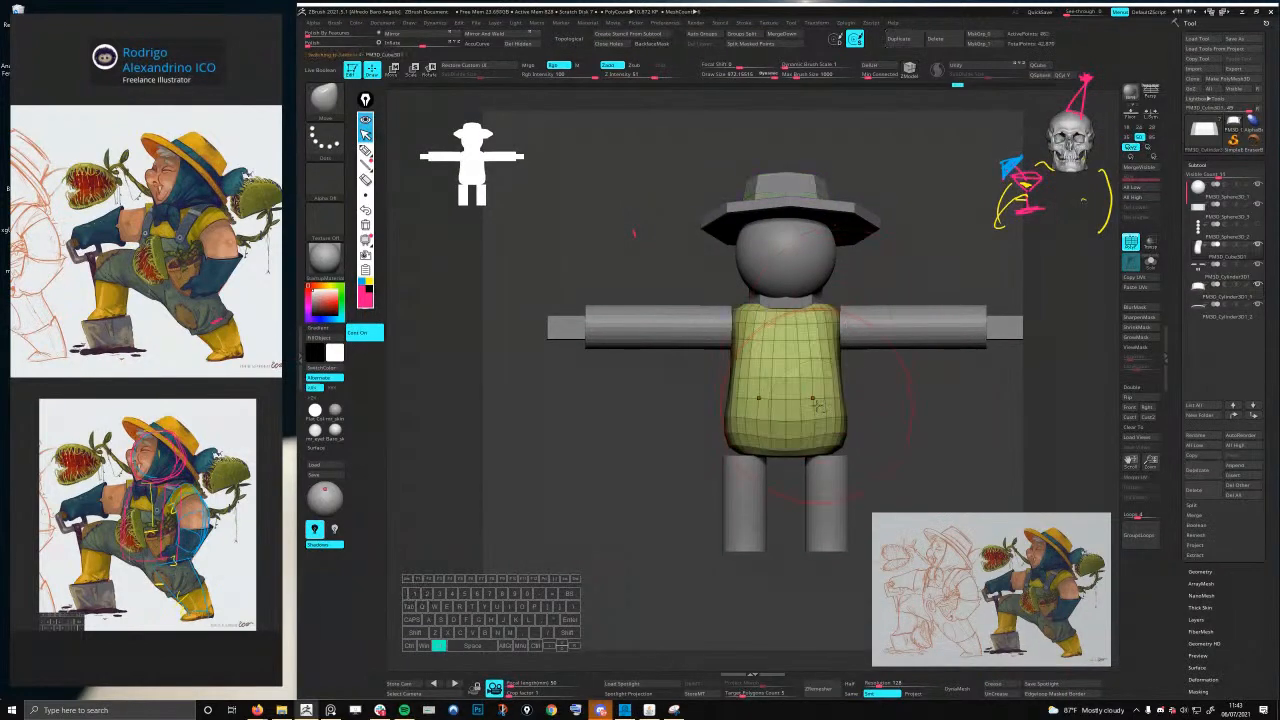
key("space")
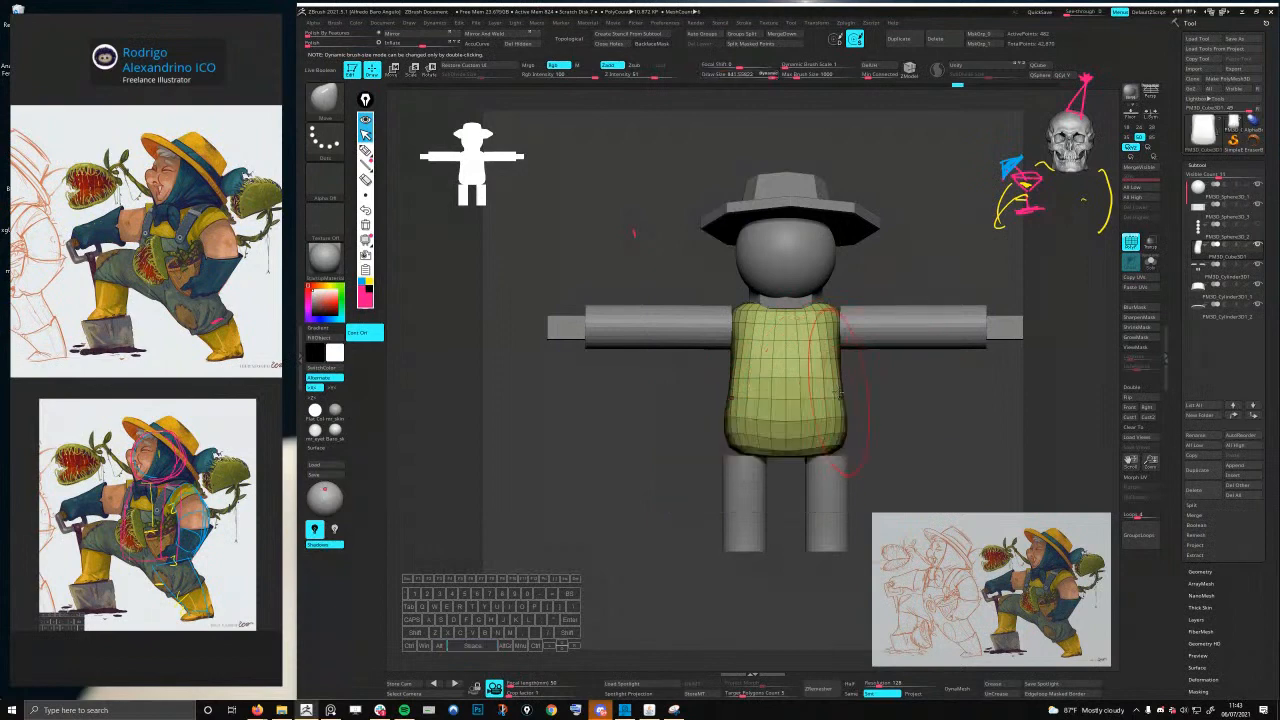
key("space")
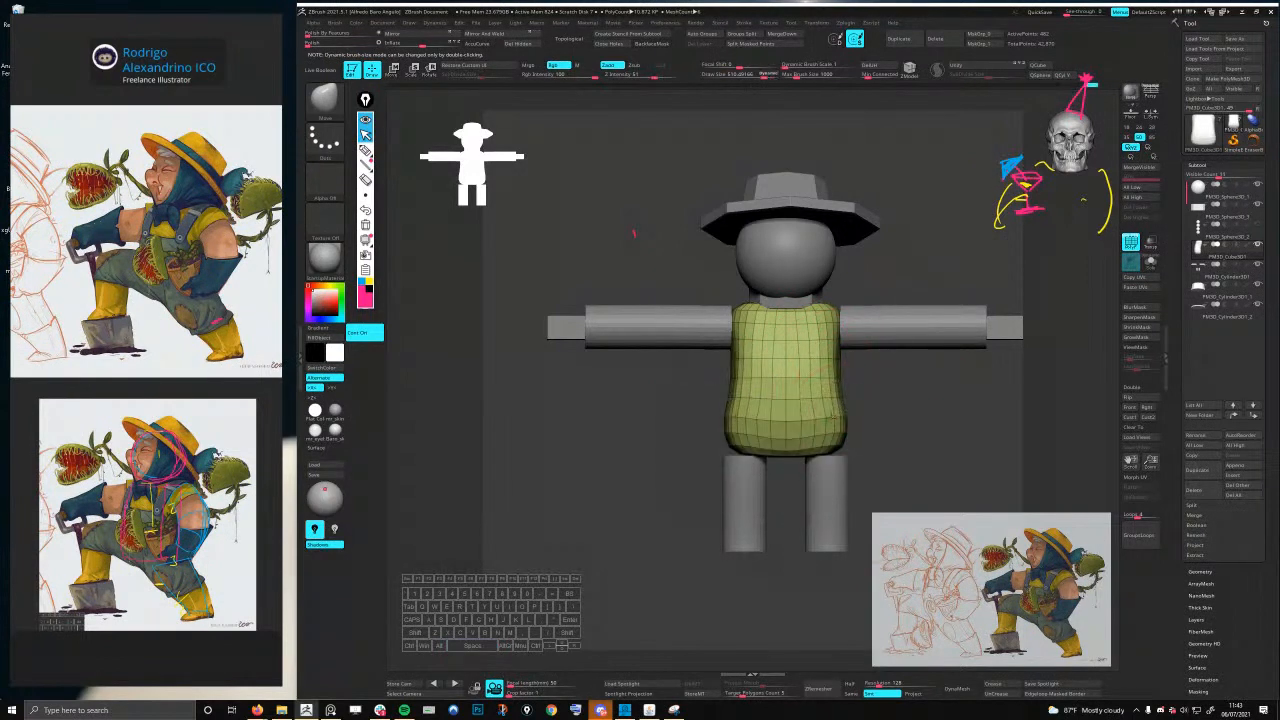
left_click_drag(836, 414, 842, 408)
mouse_move(868, 400)
right_mouse_down()
mouse_move(841, 396)
mouse_move(854, 398)
right_mouse_up()
left_click_drag(849, 445, 852, 450)
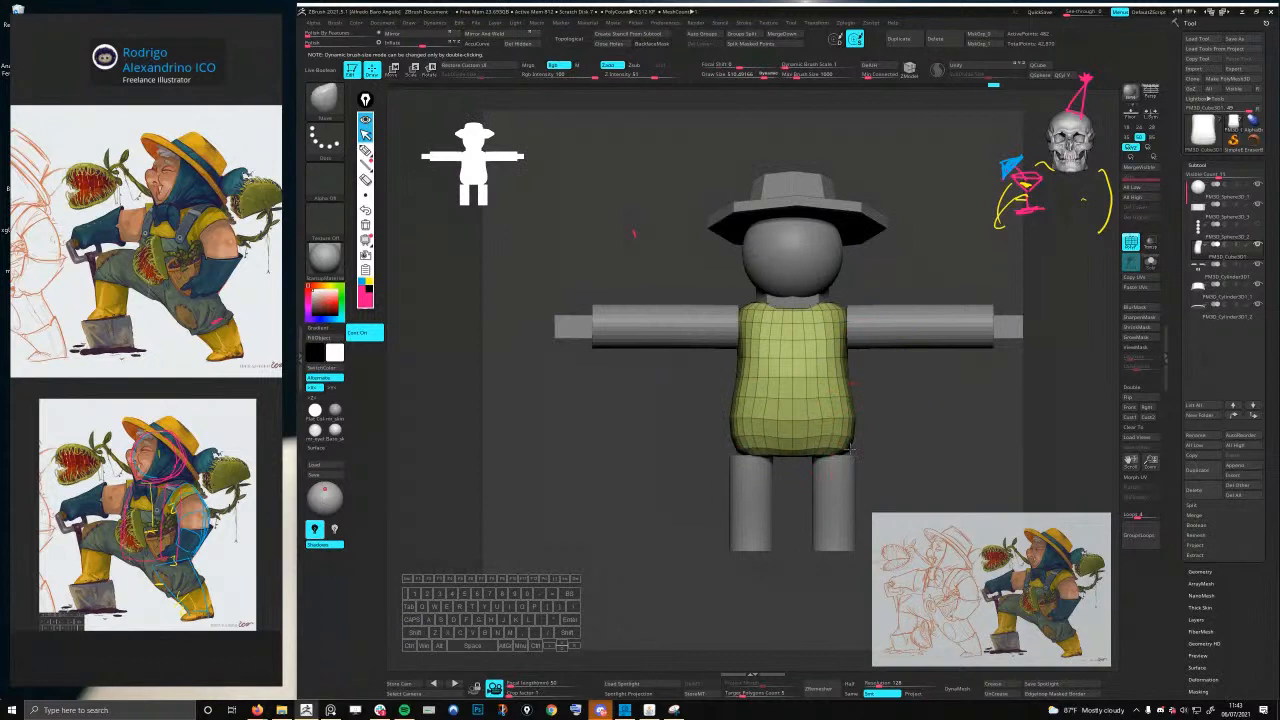
- Select the arms and legs subtool, mask everything except the legs' lower ends, and place the transform gizmo at the bottom of one leg
right_click_drag(785, 498, 807, 442, "alt")
left_click(847, 460, "alt")
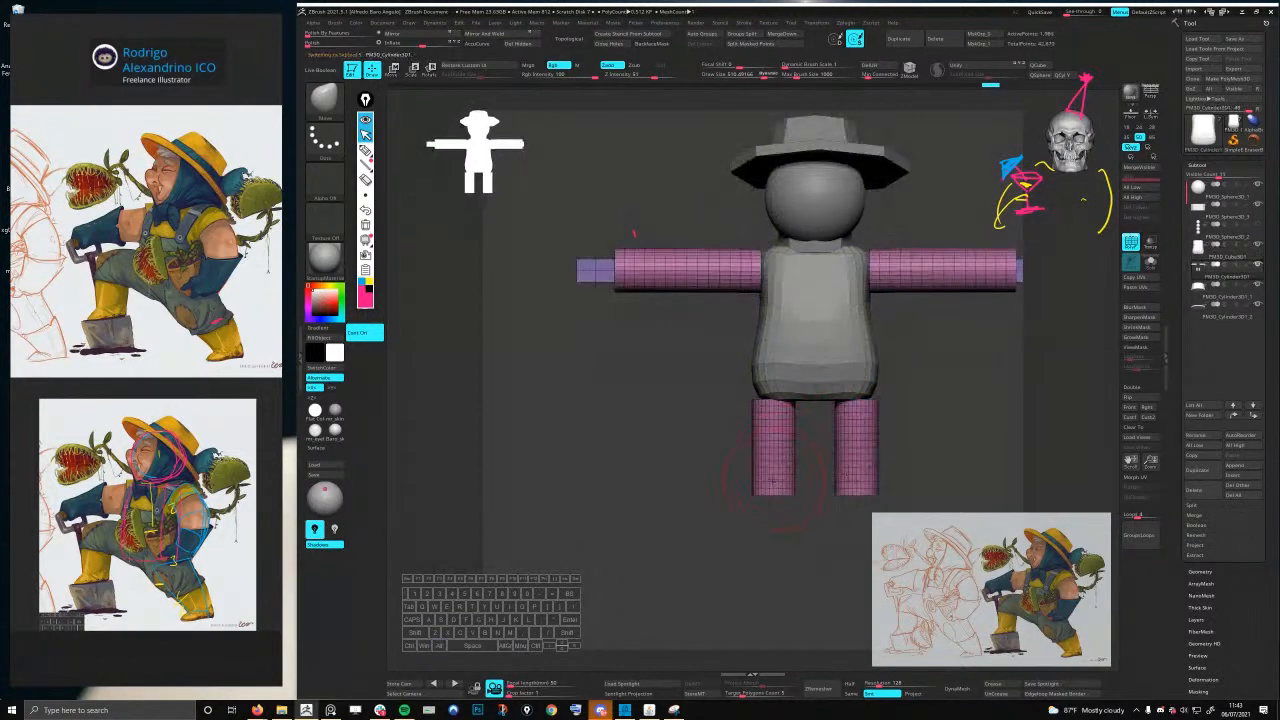
left_click_drag(713, 463, 818, 508, "ctrl")
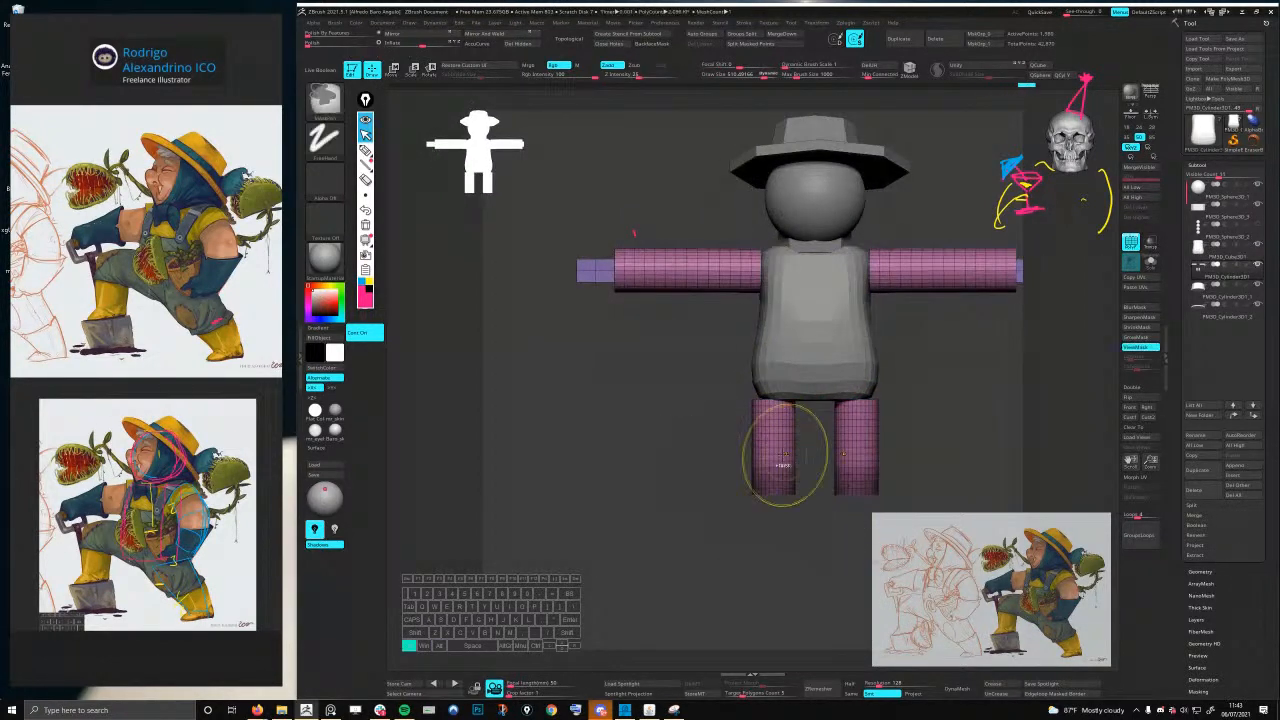
left_click(795, 463, "ctrl")
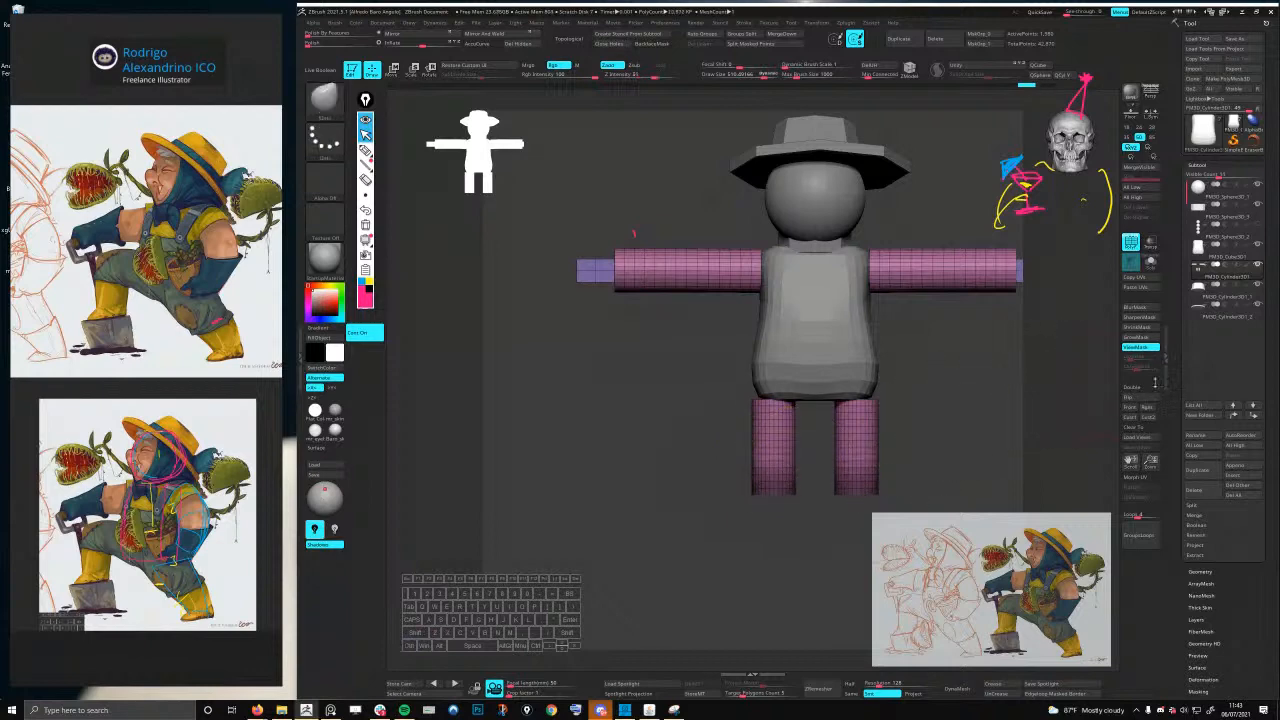
key("w")
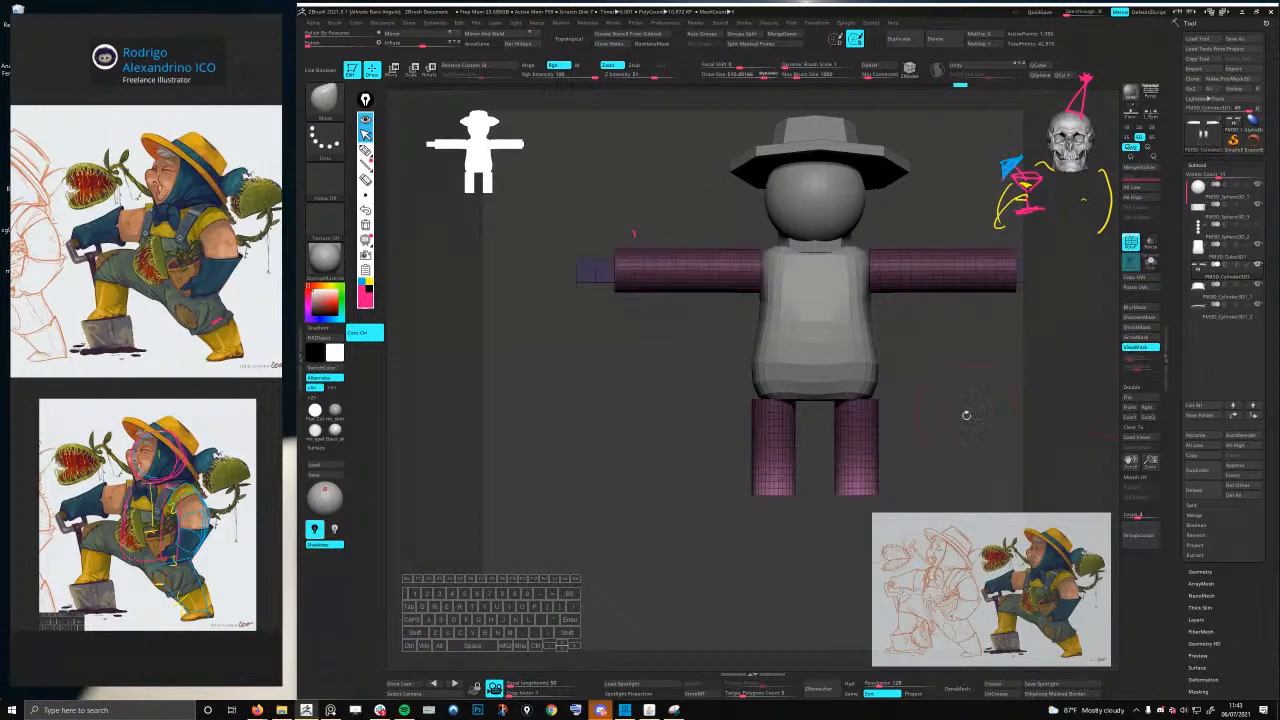
left_click_drag(814, 487, 822, 400)
left_click(791, 337, "alt")
left_click_drag(816, 355, 815, 403, "shift")
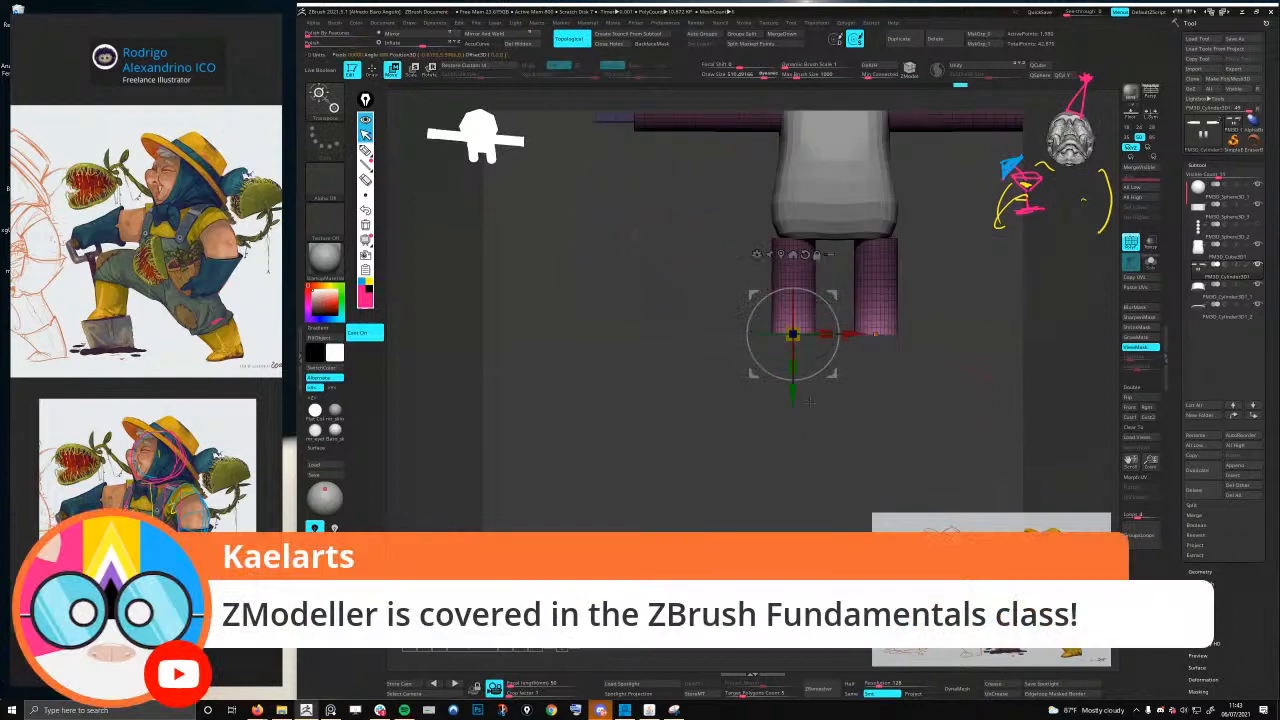
- Turn on local symmetry and try scaling the unmasked lower ends of the legs, undoing each attempt
right_click_drag(815, 388, 816, 420, "ctrl")
left_click_drag(793, 334, 785, 340)
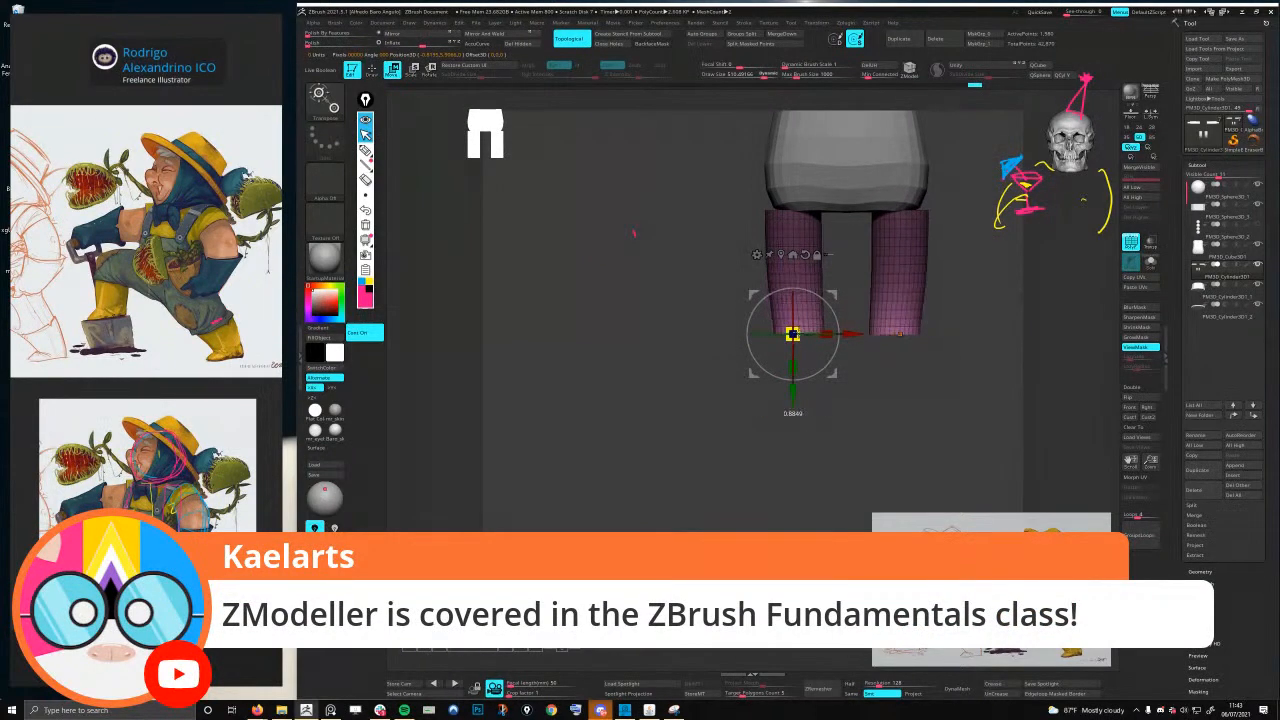
key("ctrl+z")
left_click(1151, 113)
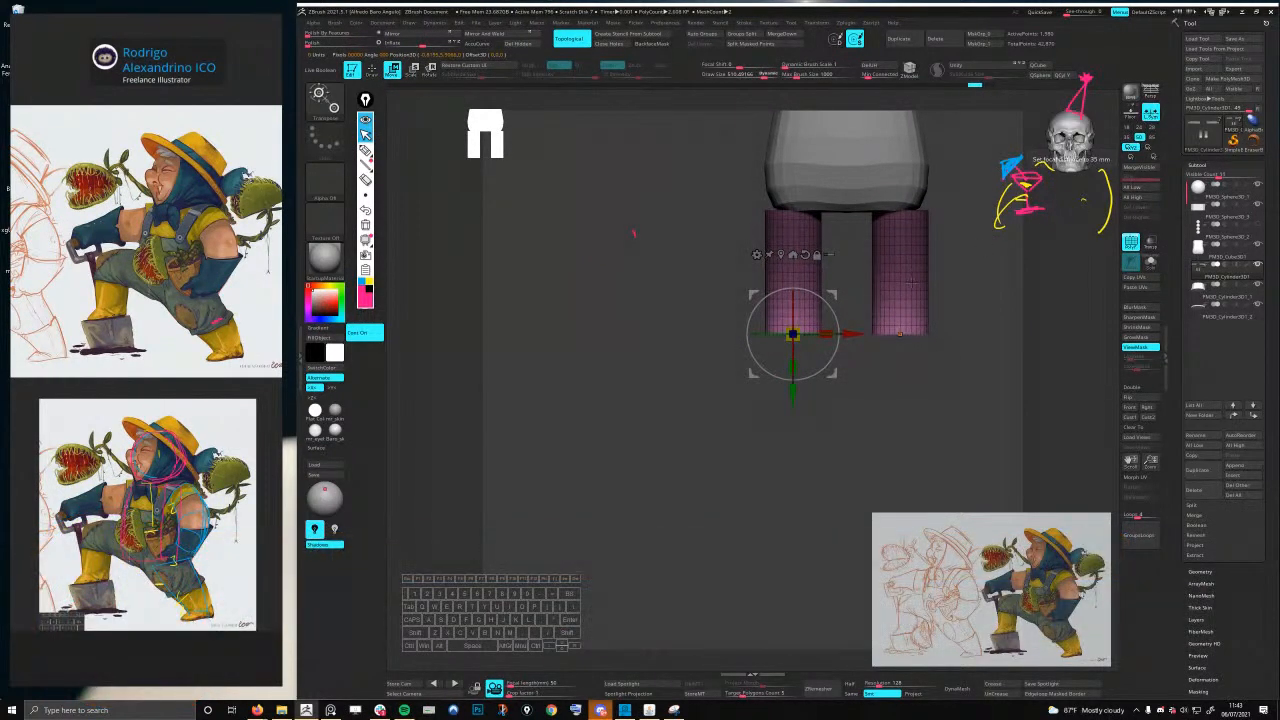
left_click_drag(793, 334, 786, 338)
key("ctrl+z")
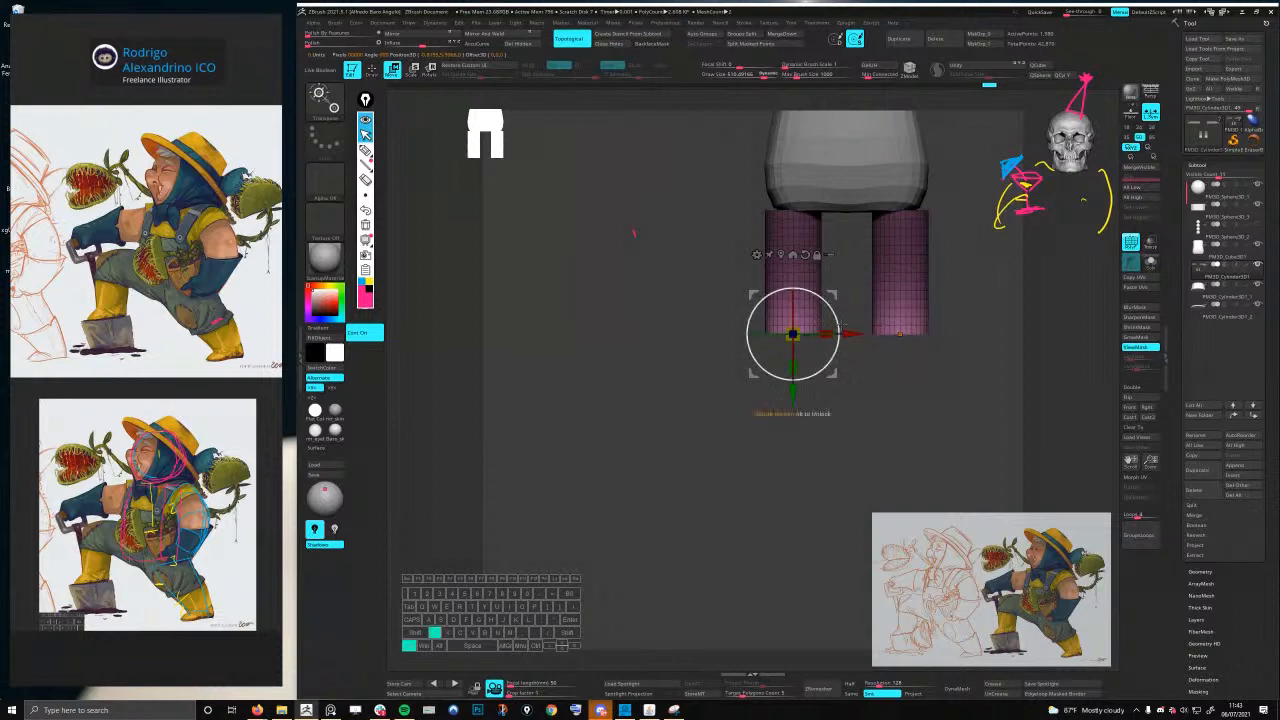
- Shrink the leg mask three times and try scaling the lower ends of the legs again
left_click(1137, 328)
left_click(1138, 328)
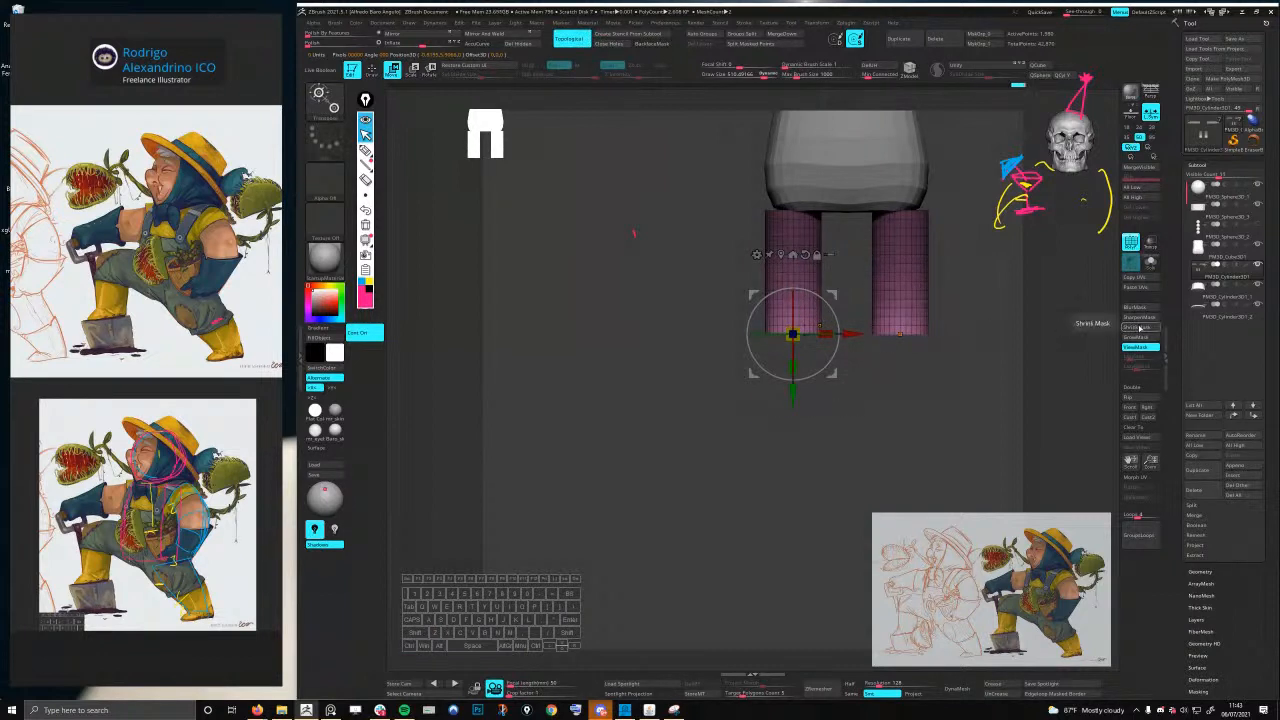
left_click(1138, 328)
left_click_drag(793, 334, 793, 335)
- Clear the existing mask and mask the lower half of both legs
left_click_drag(741, 274, 845, 352, "ctrl")
left_click(977, 343, "ctrl")
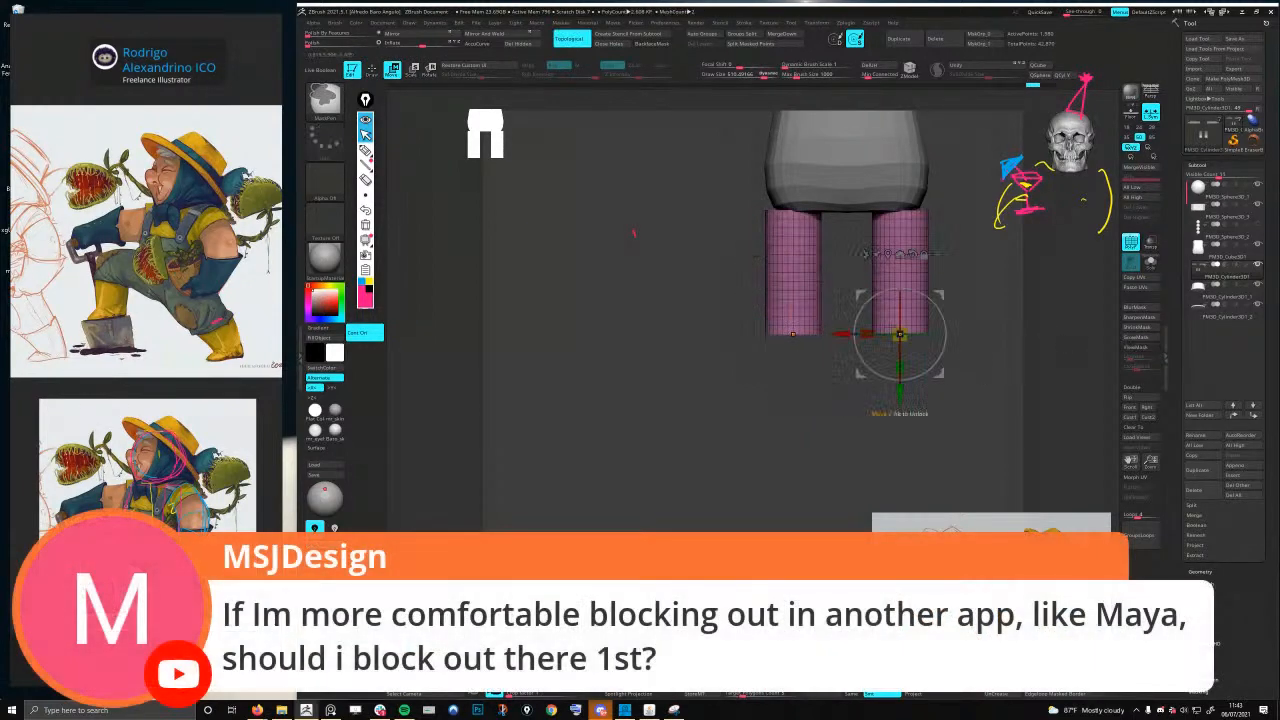
left_click_drag(724, 266, 860, 350, "ctrl")
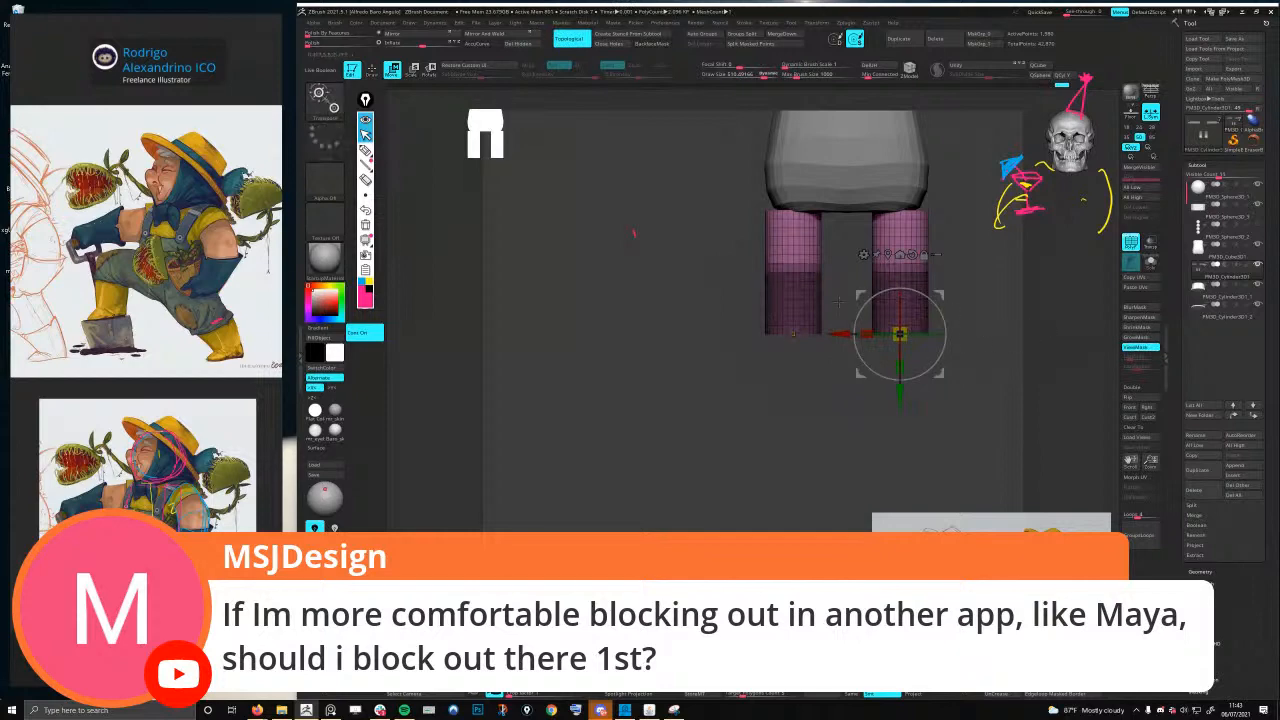
- Mask the upper part of both legs, leaving their lower ends unmasked
left_click(862, 352, "ctrl")
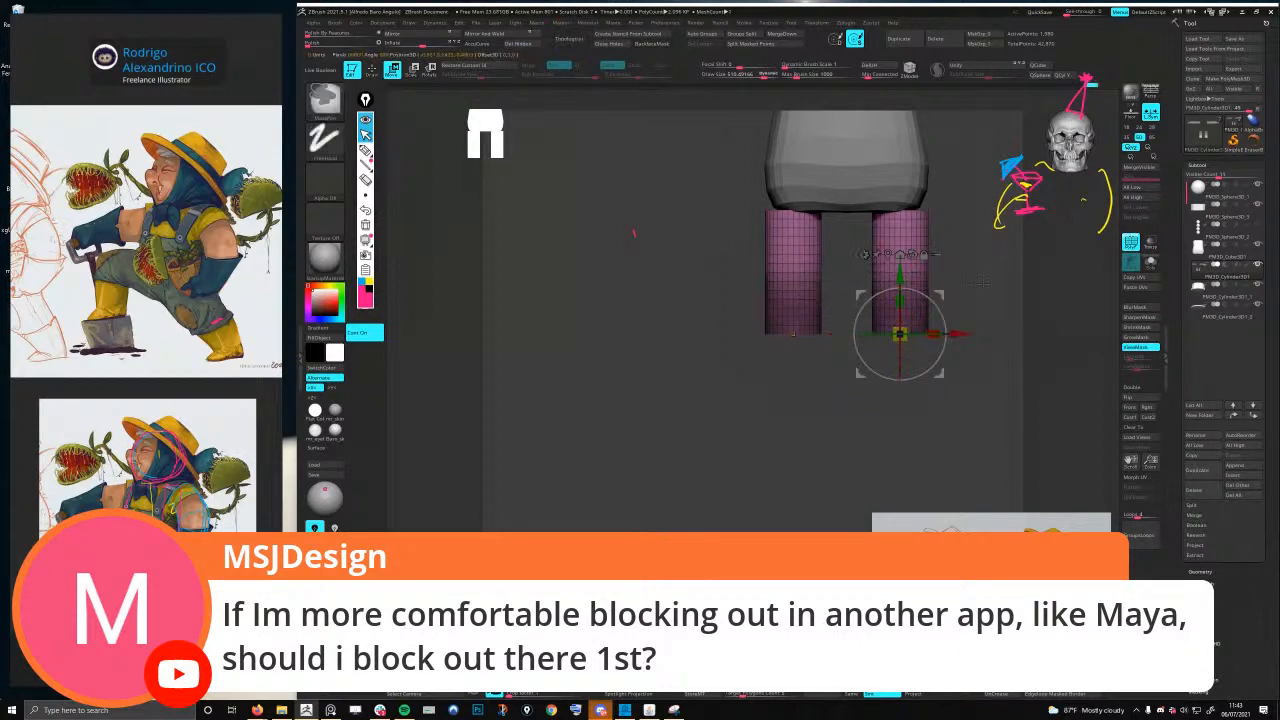
left_click_drag(905, 250, 905, 335, "ctrl")
left_click(924, 331, "ctrl")
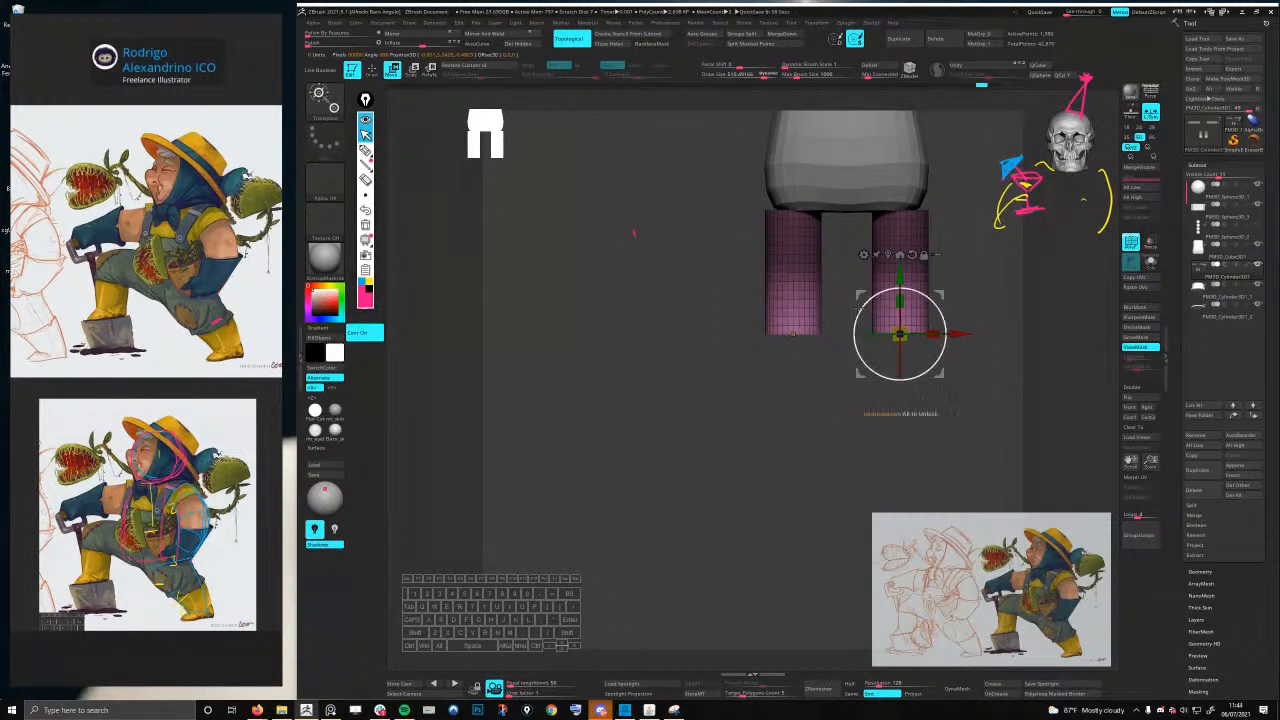
- Try to narrow the unmasked lower ends of both legs by scaling them down
left_click_drag(855, 307, 827, 347, "alt")
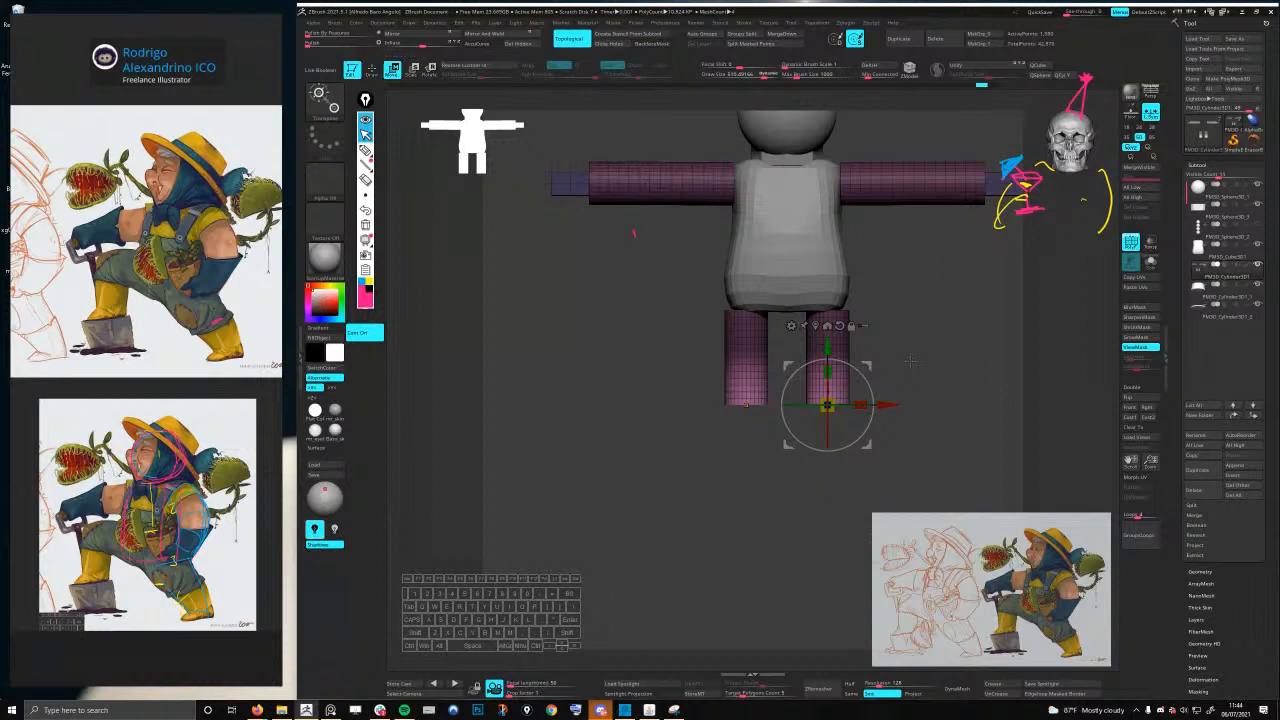
mouse_move(904, 348)
left_mouse_down("alt")
mouse_move(892, 378)
mouse_move(880, 371)
mouse_move(900, 373)
left_mouse_up("alt")
left_click_drag(816, 435, 816, 435)
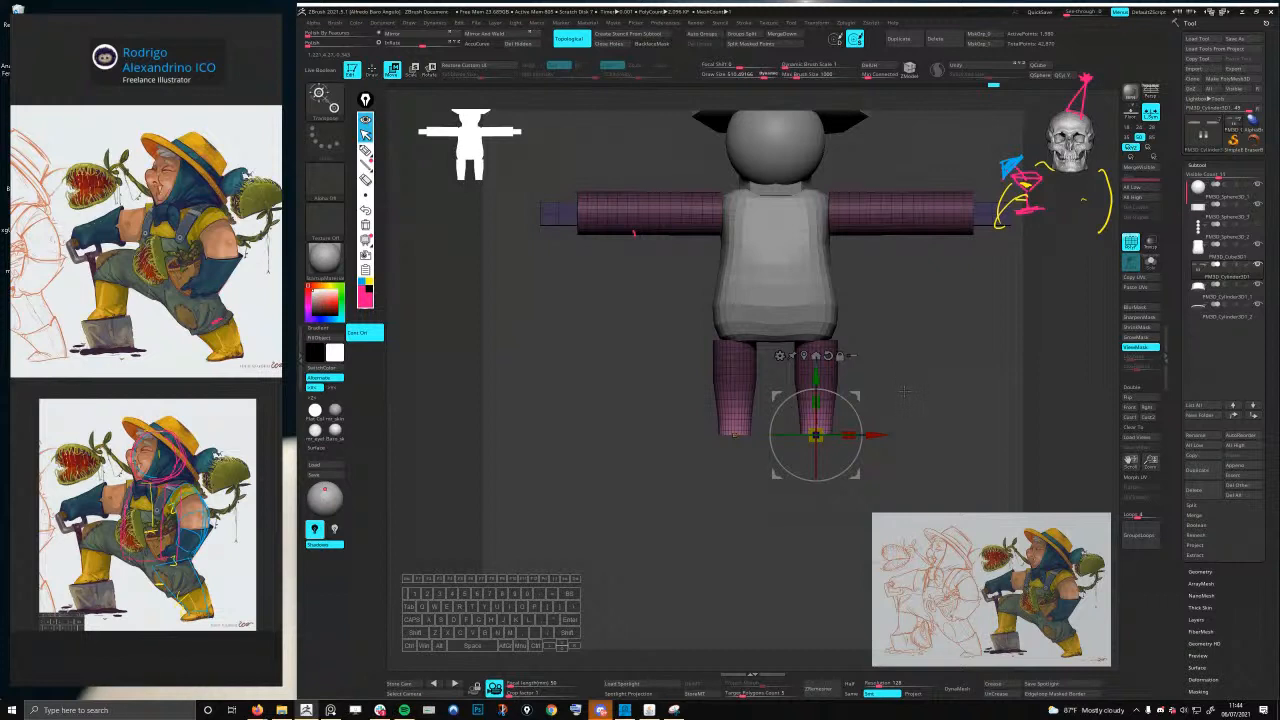
- Examine the blocked-out figure's proportions from the front, three-quarter and side views
left_click_drag(903, 395, 850, 380)
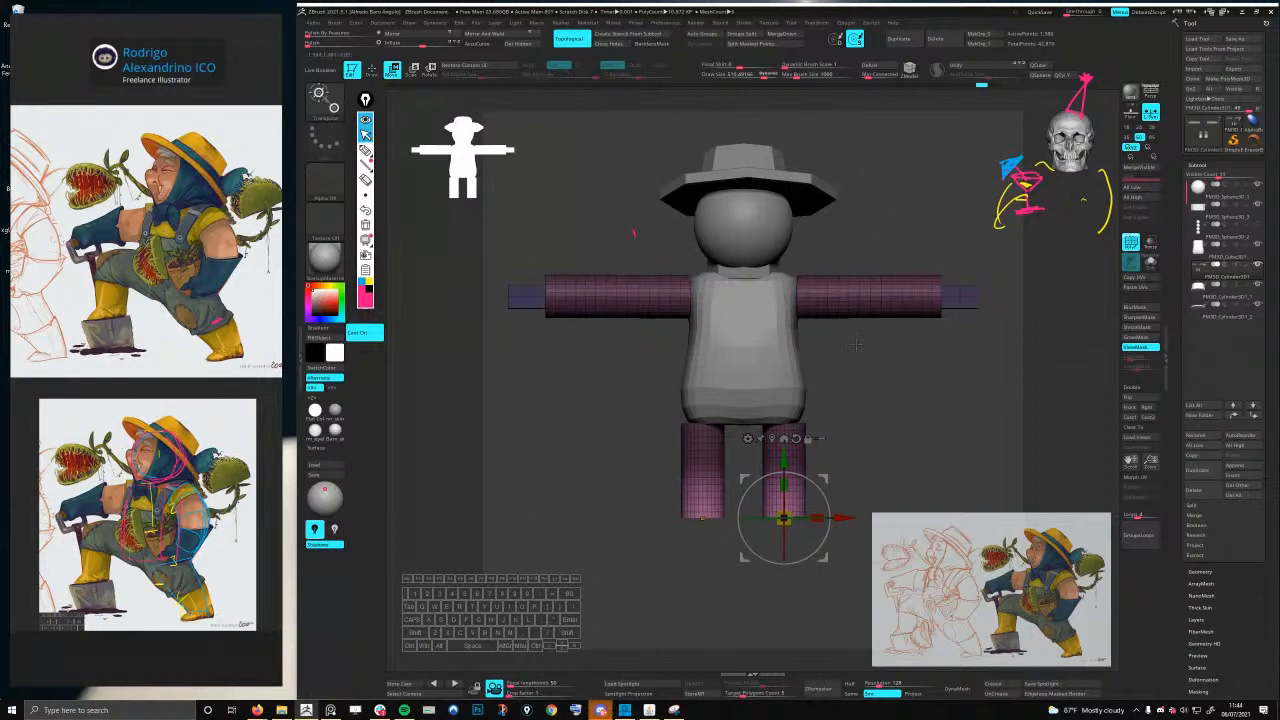
left_click_drag(847, 386, 824, 354)
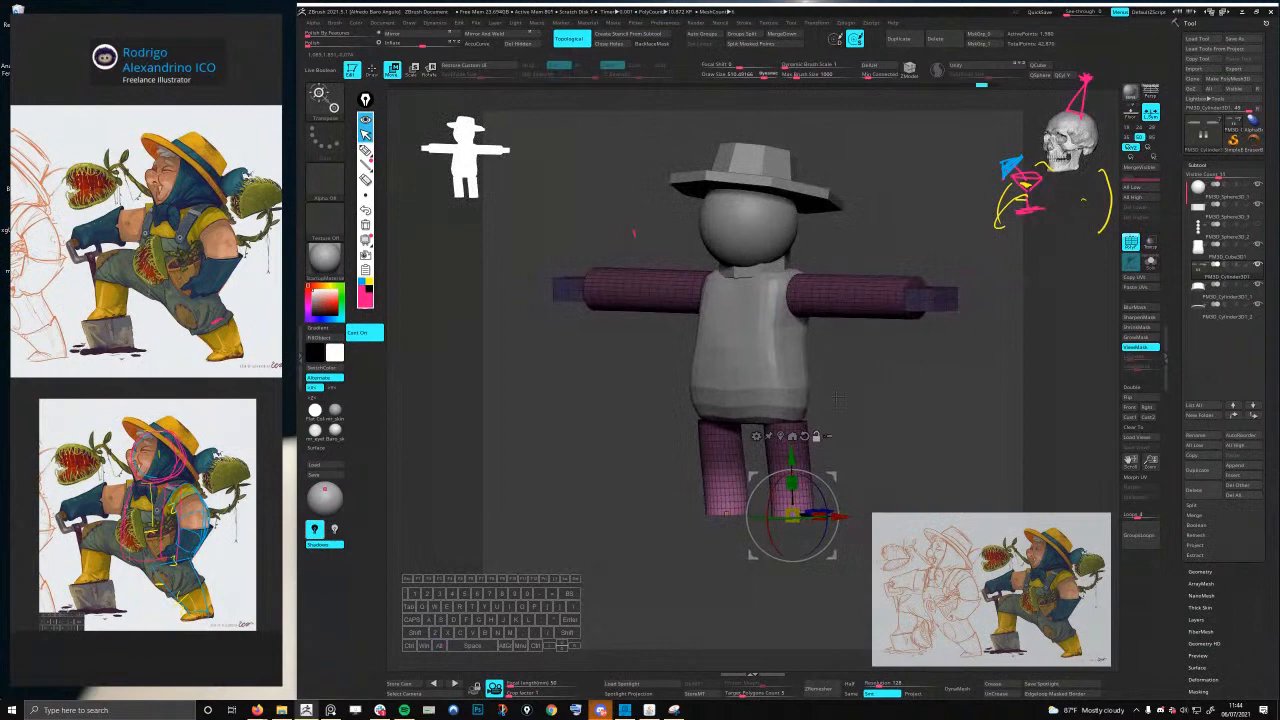
left_click_drag(838, 398, 843, 362)
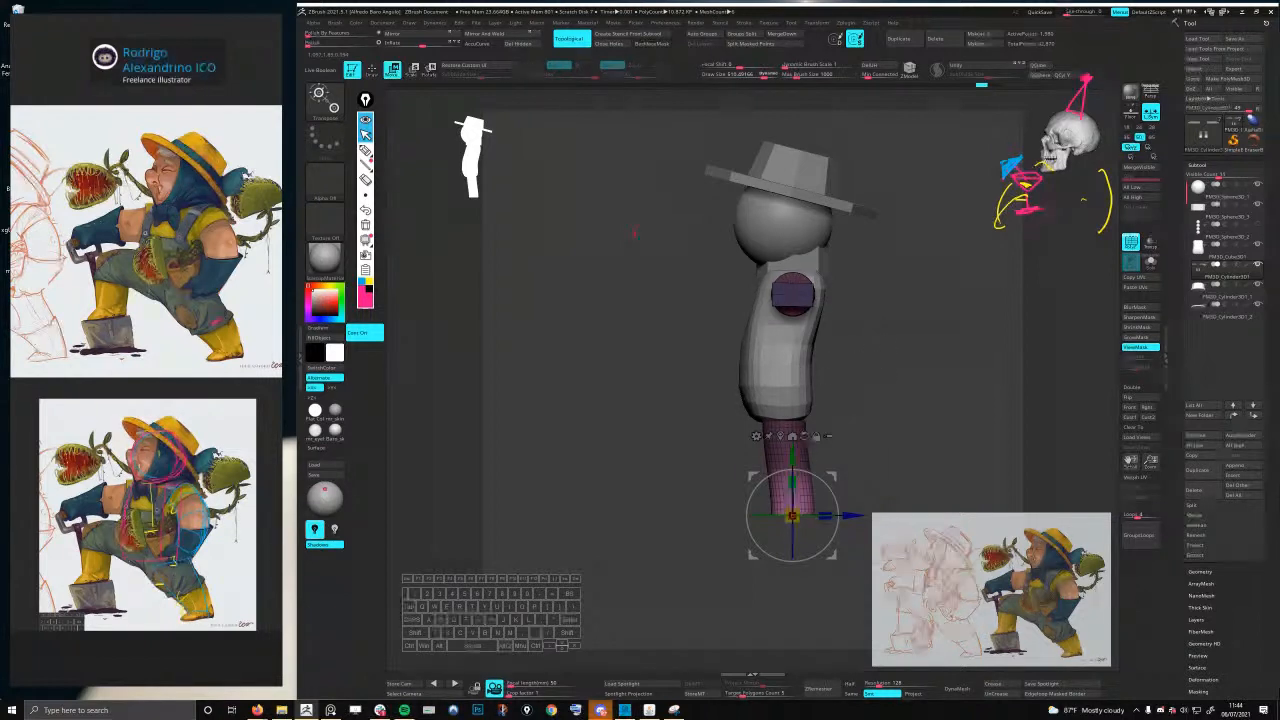
left_click_drag(870, 360, 839, 380)
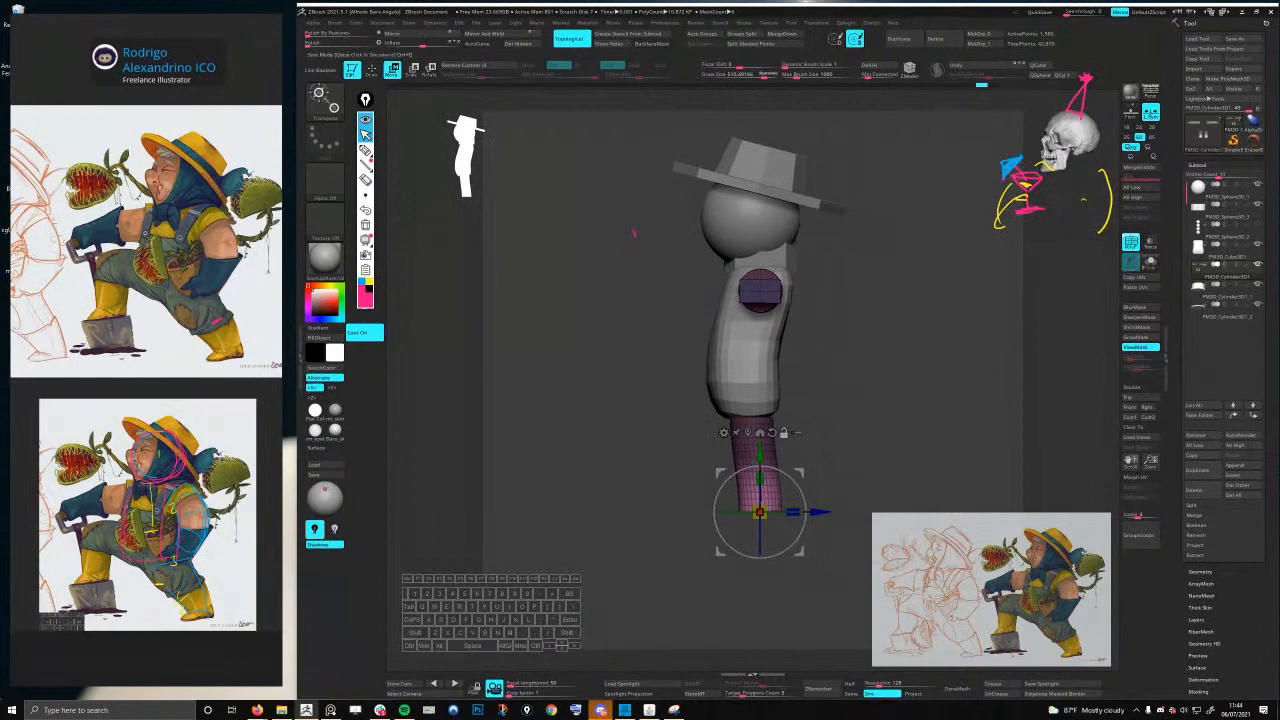
mouse_move(836, 376)
right_mouse_down()
mouse_move(876, 373)
mouse_move(844, 420)
mouse_move(847, 405)
right_mouse_up()
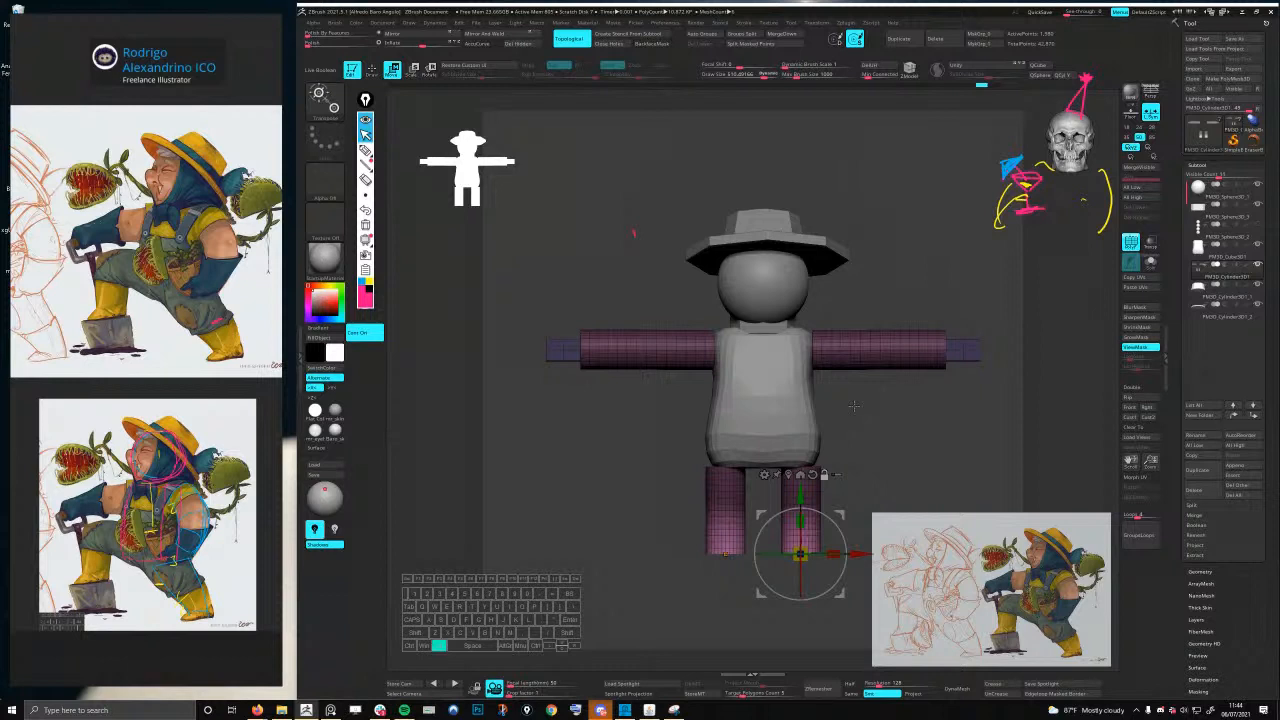
right_click_drag(853, 405, 880, 380)
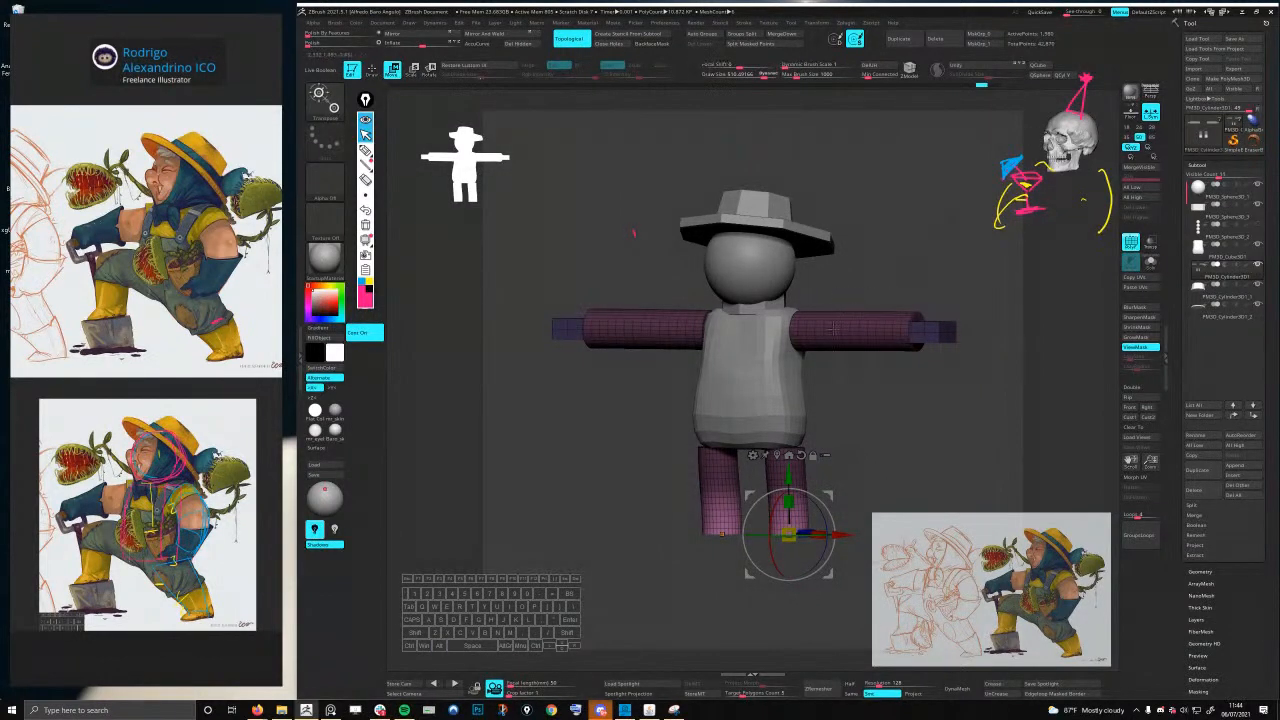
right_click_drag(855, 401, 869, 360, "shift")
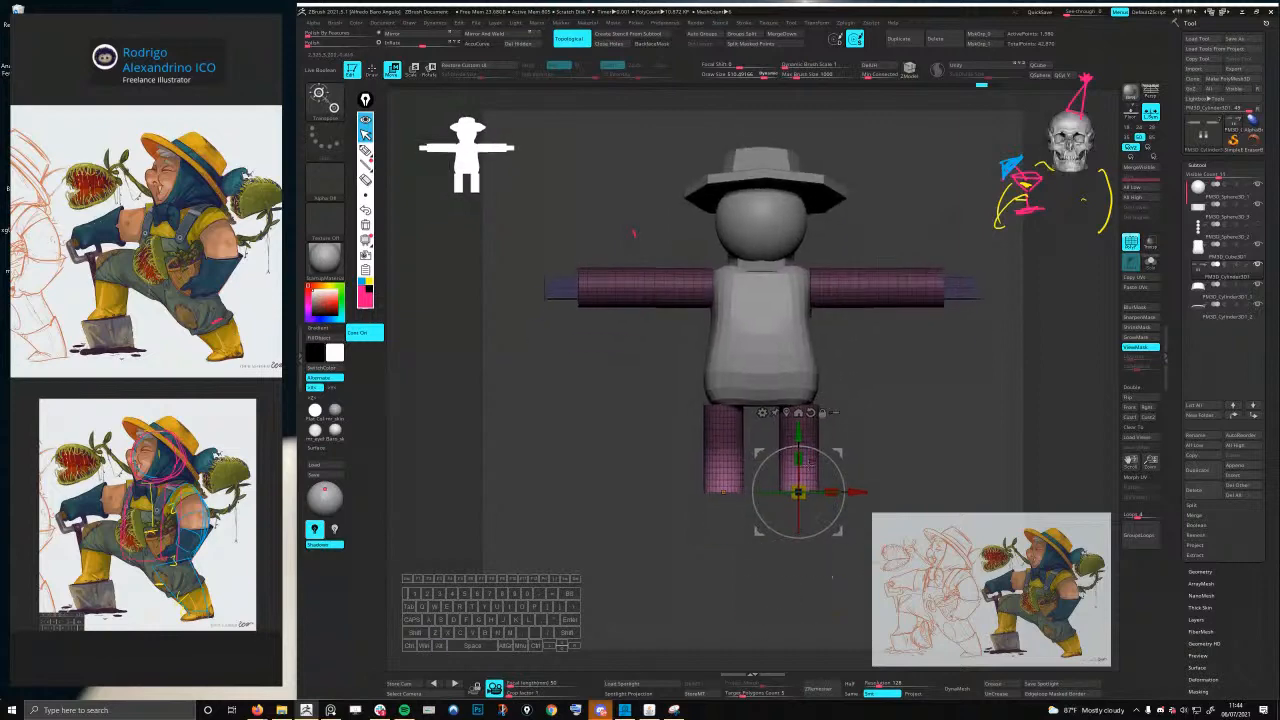
- Adjust the leg mask and scale down the lower ends so both legs taper toward the ankles
left_click_drag(798, 491, 797, 493)
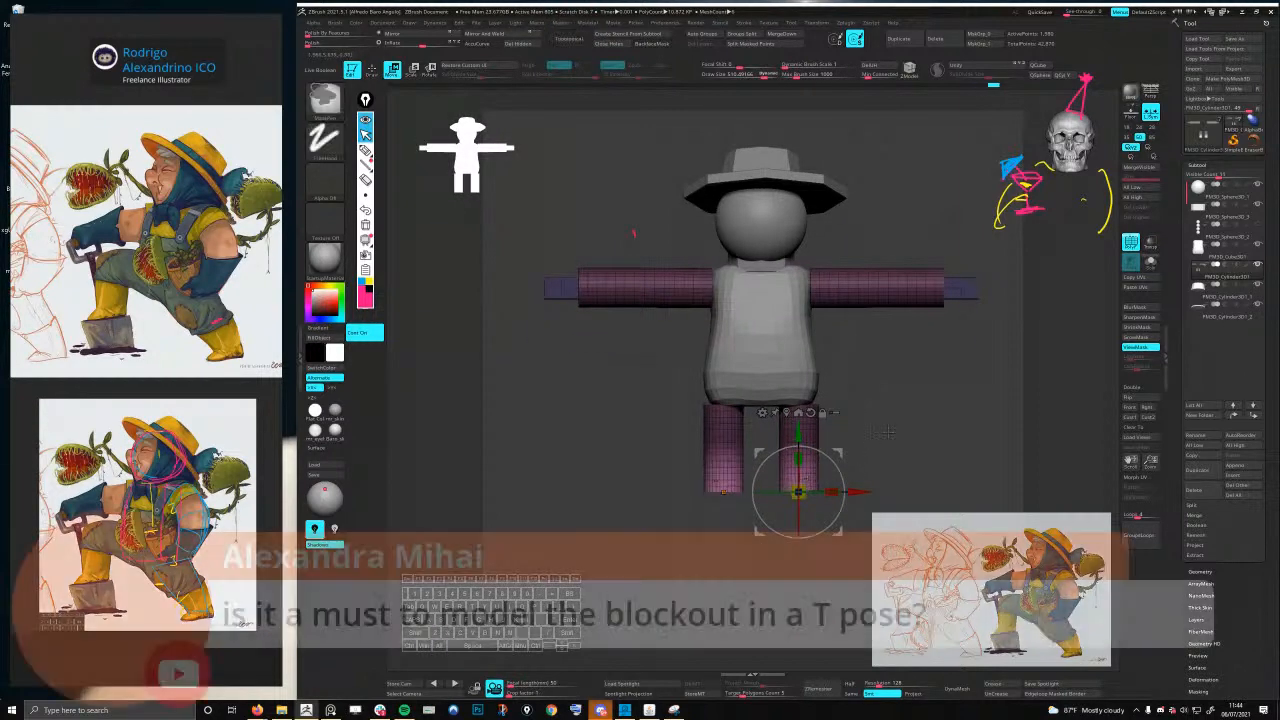
left_click(1136, 338)
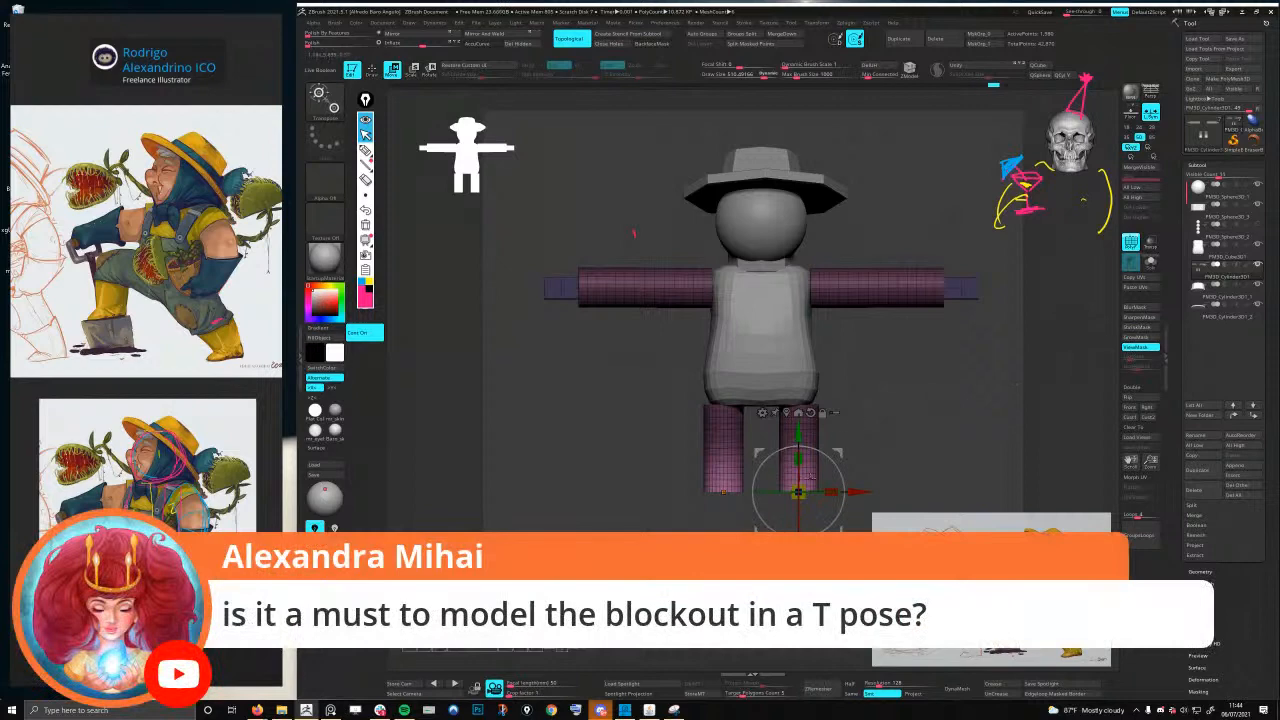
left_click_drag(798, 492, 786, 493)
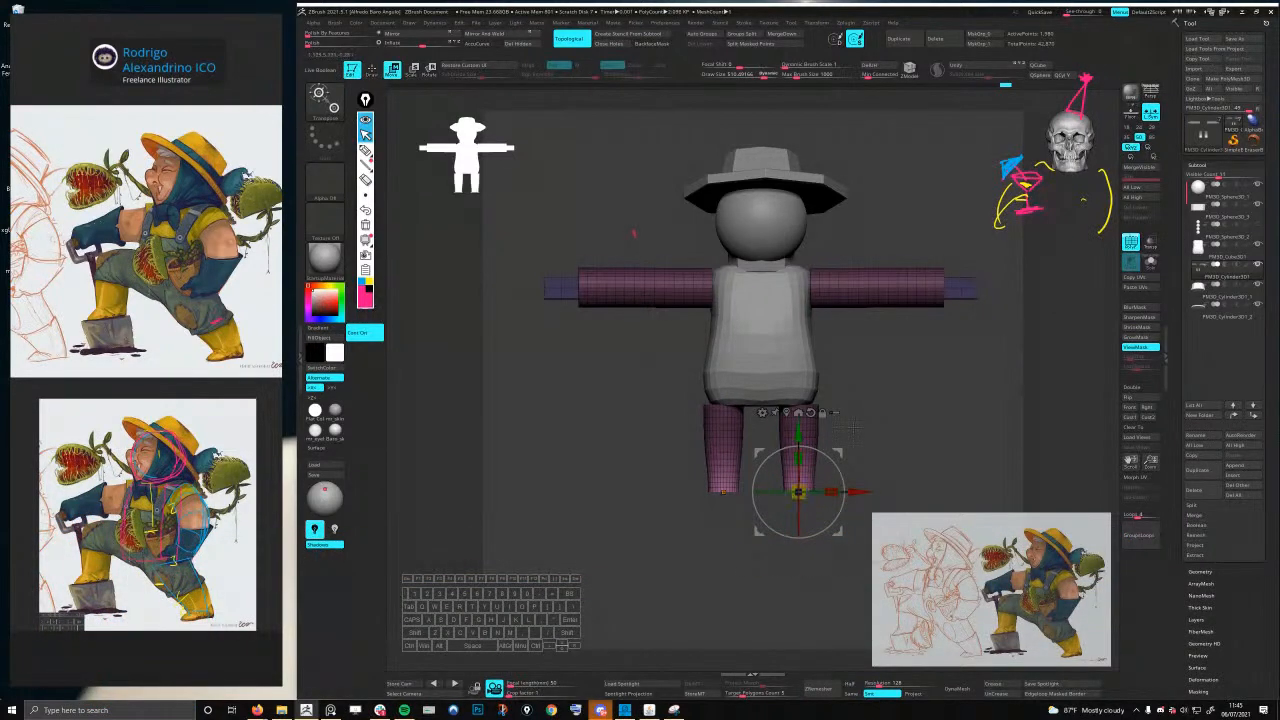
left_click_drag(866, 424, 858, 441, "alt")
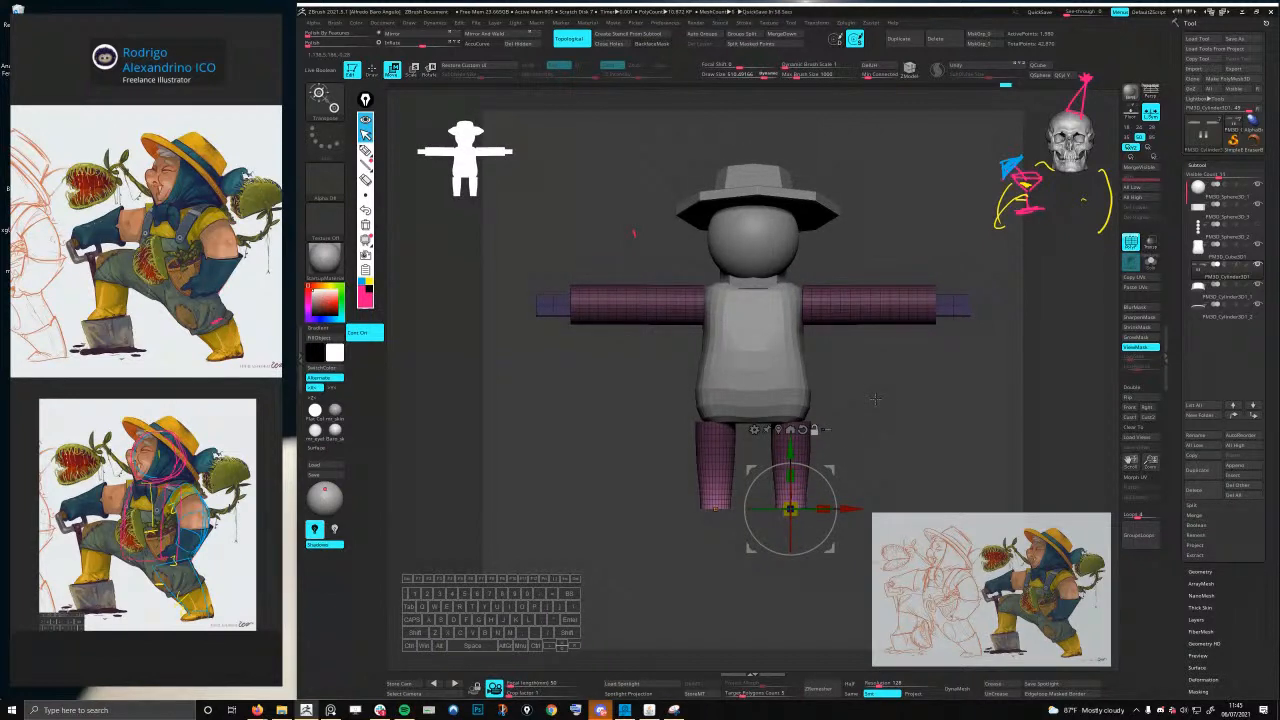
- Return to draw mode, make the torso the active subtool and reduce the brush's draw size
right_click_drag(858, 301, 838, 315)
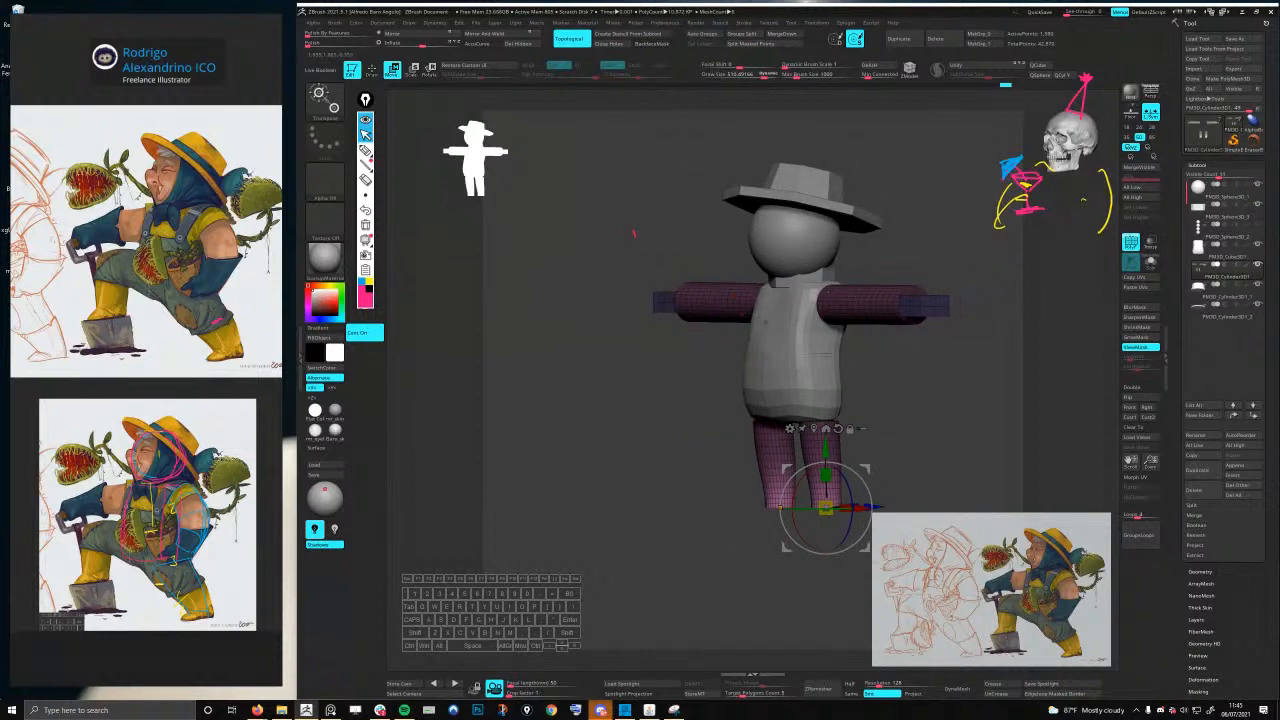
key("q")
key("space")
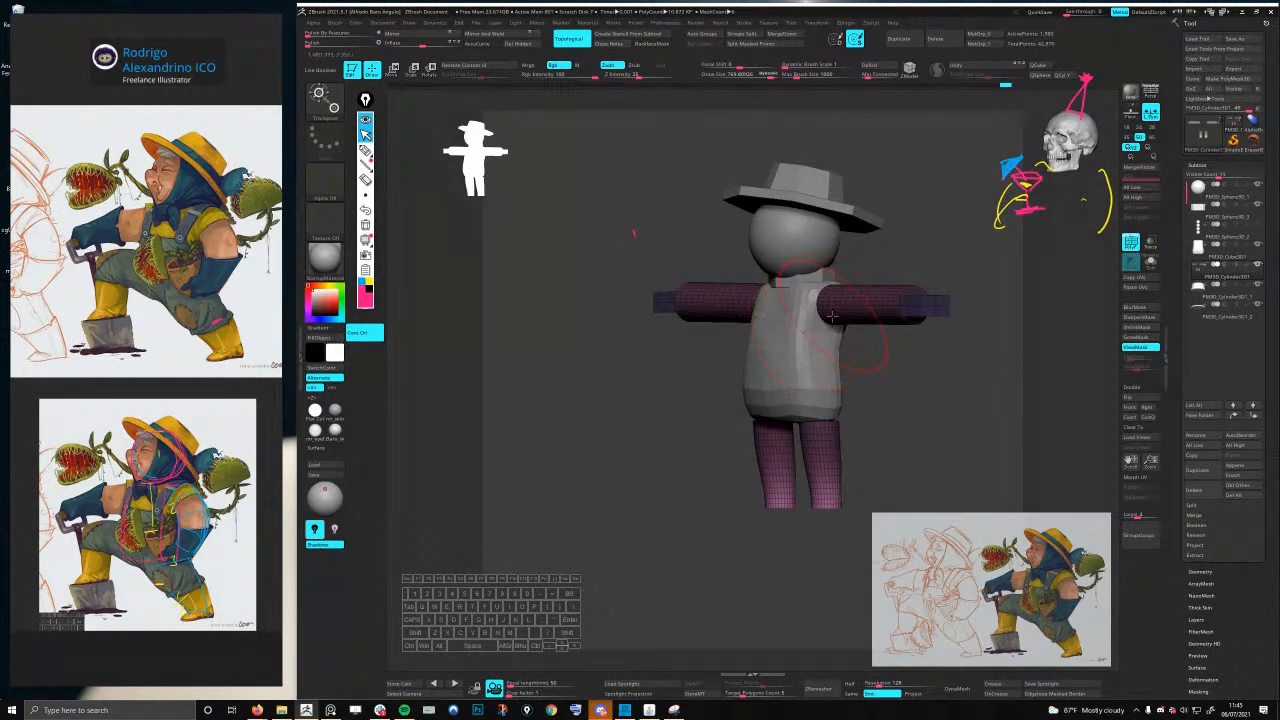
right_click_drag(807, 325, 793, 343, "alt")
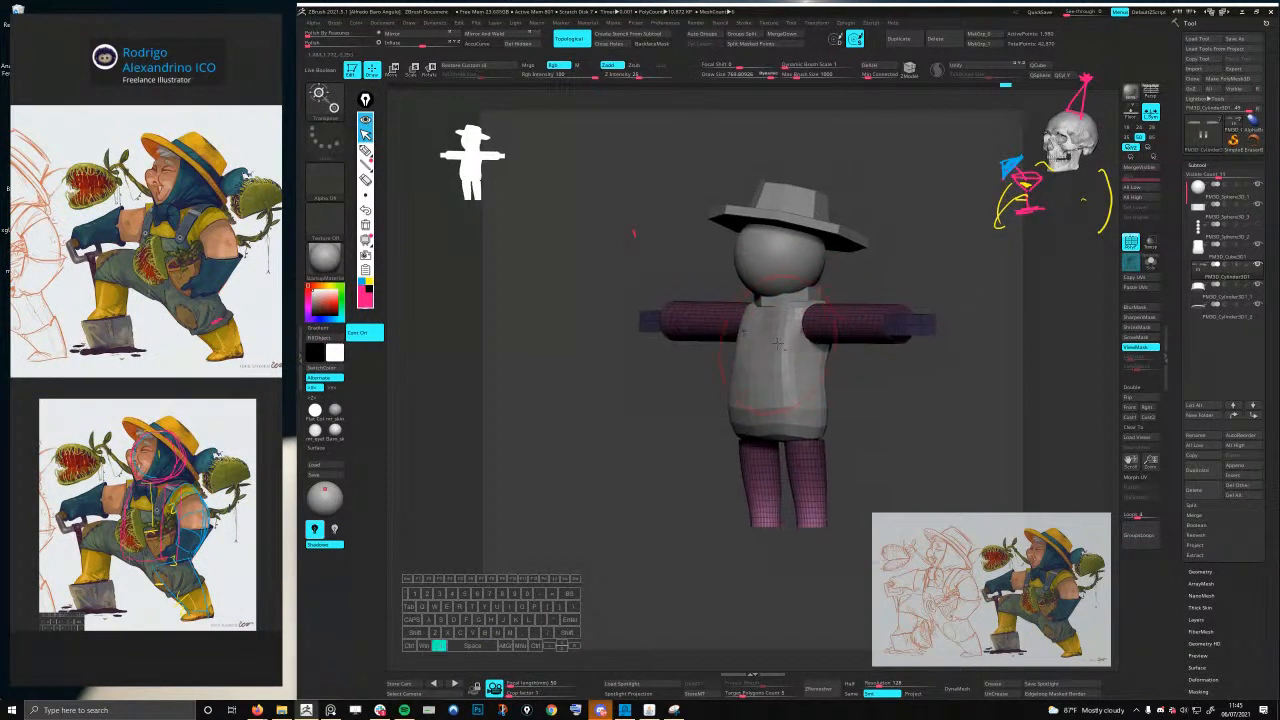
left_click(780, 344, "alt")
key("space")
left_click_drag(771, 335, 761, 335)
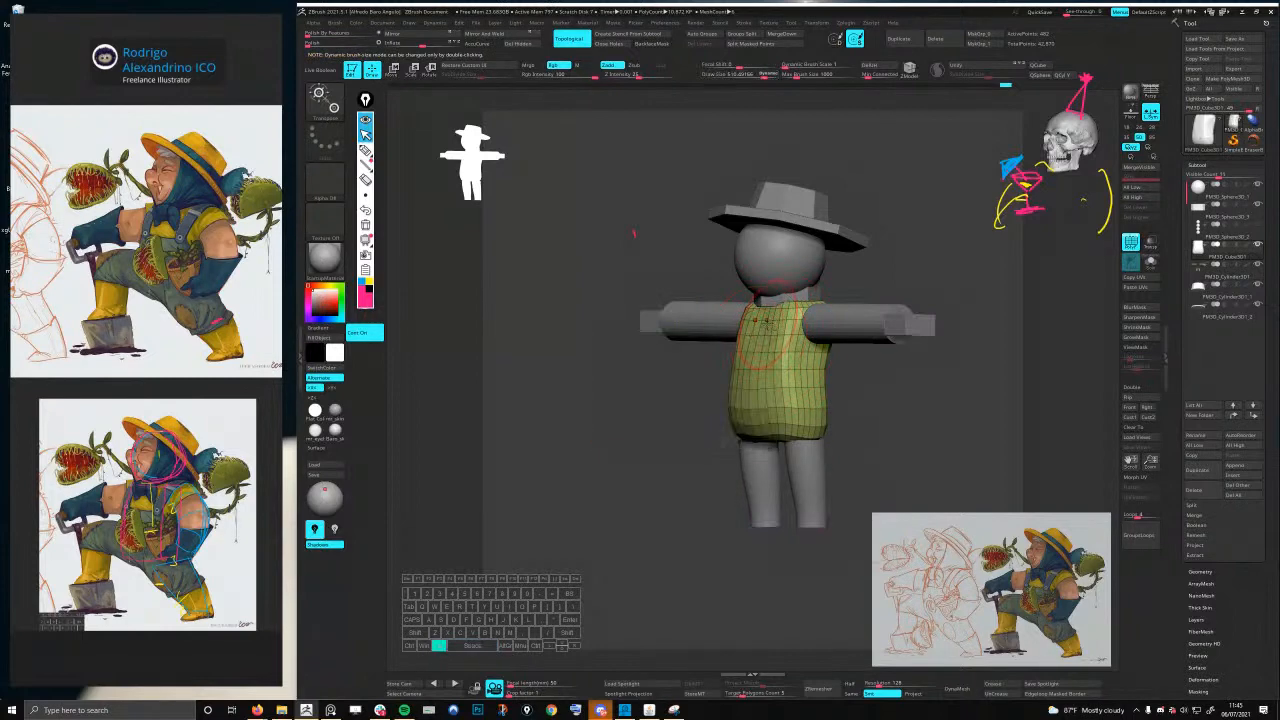
key("q")
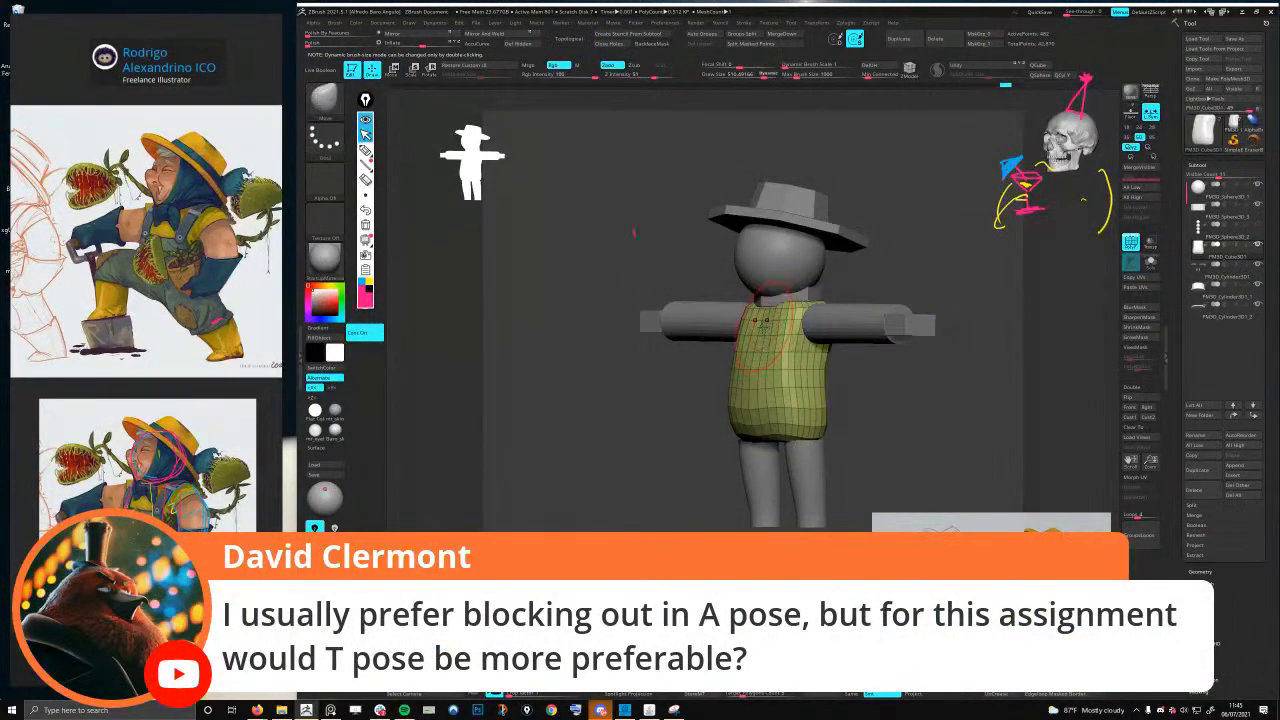
- Mask the hands and legs of the limbs subtool, leaving both arm cylinders unmasked, and turn off the wireframe display
right_click_drag(767, 322, 829, 318, "shift")
left_click(829, 318, "alt")
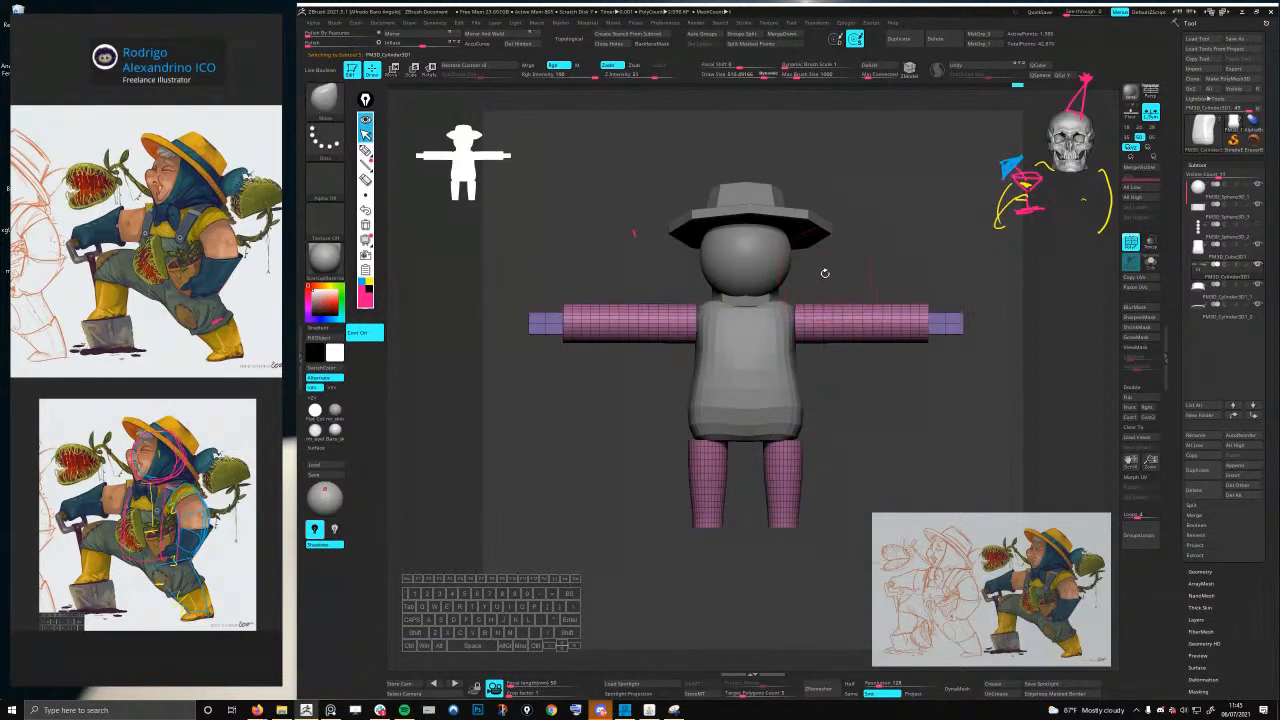
left_click(858, 322, "ctrl+shift")
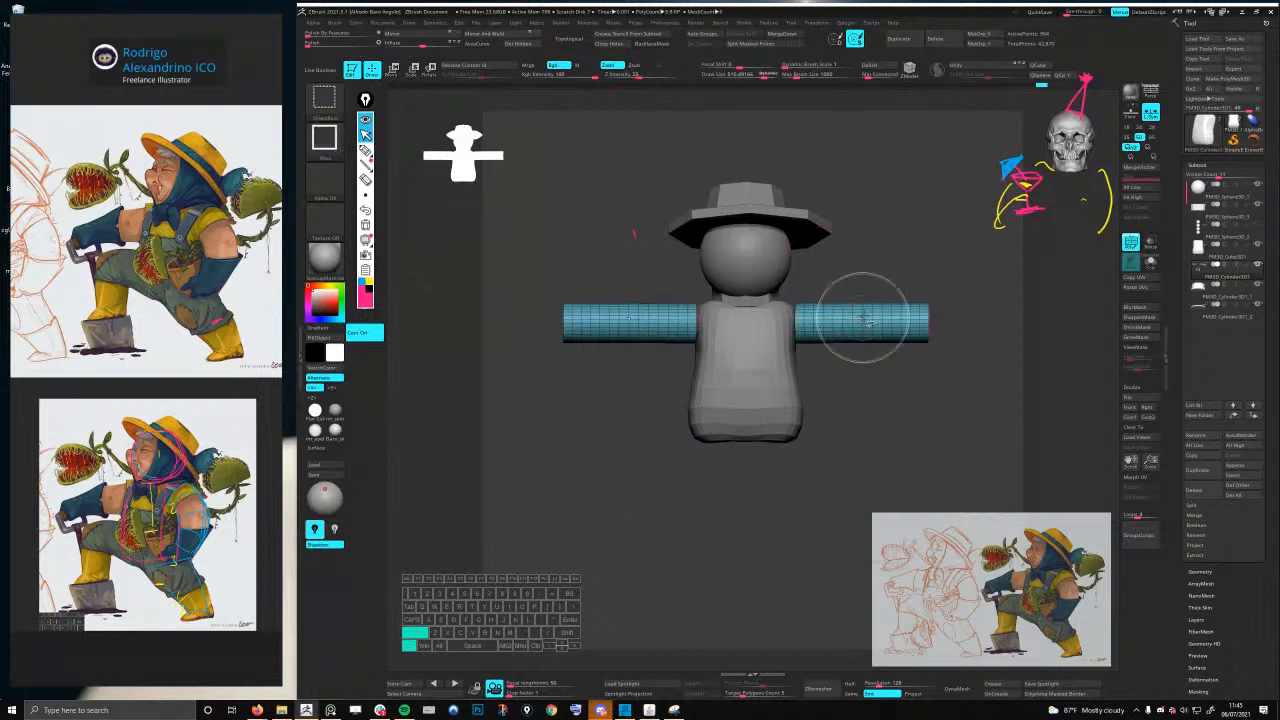
key("shift+f")
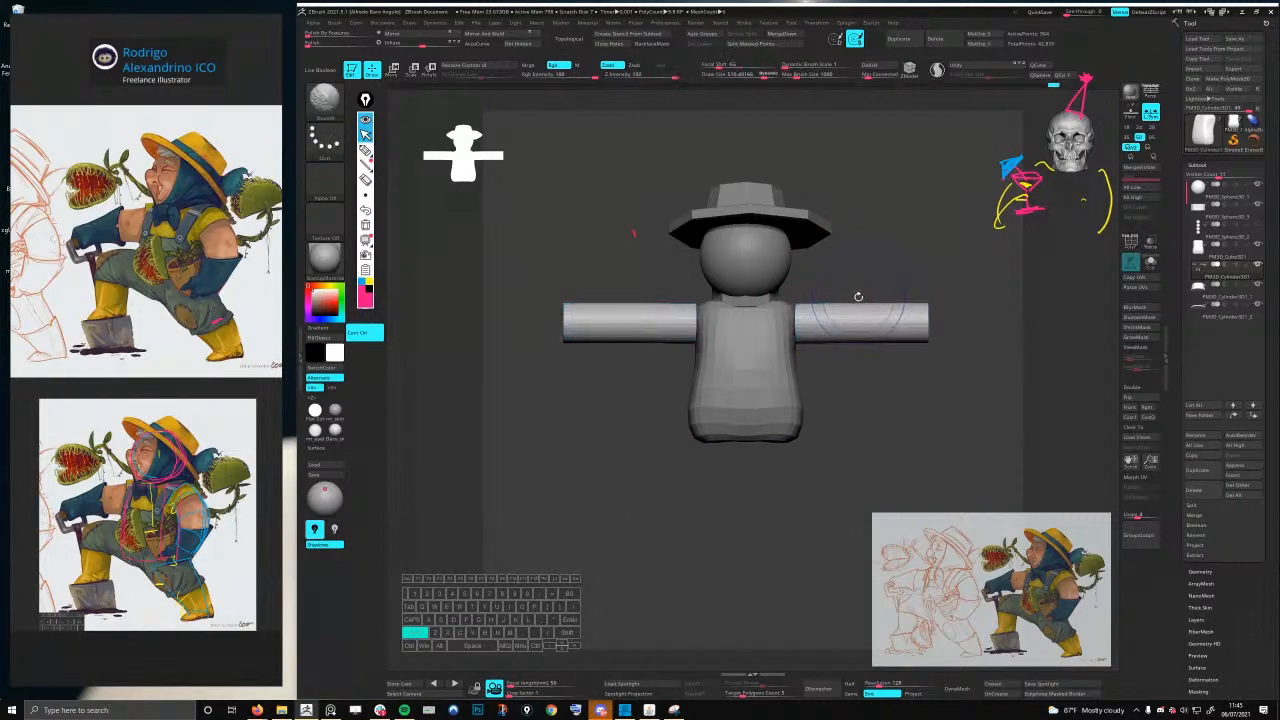
left_click(871, 278, "ctrl+shift")
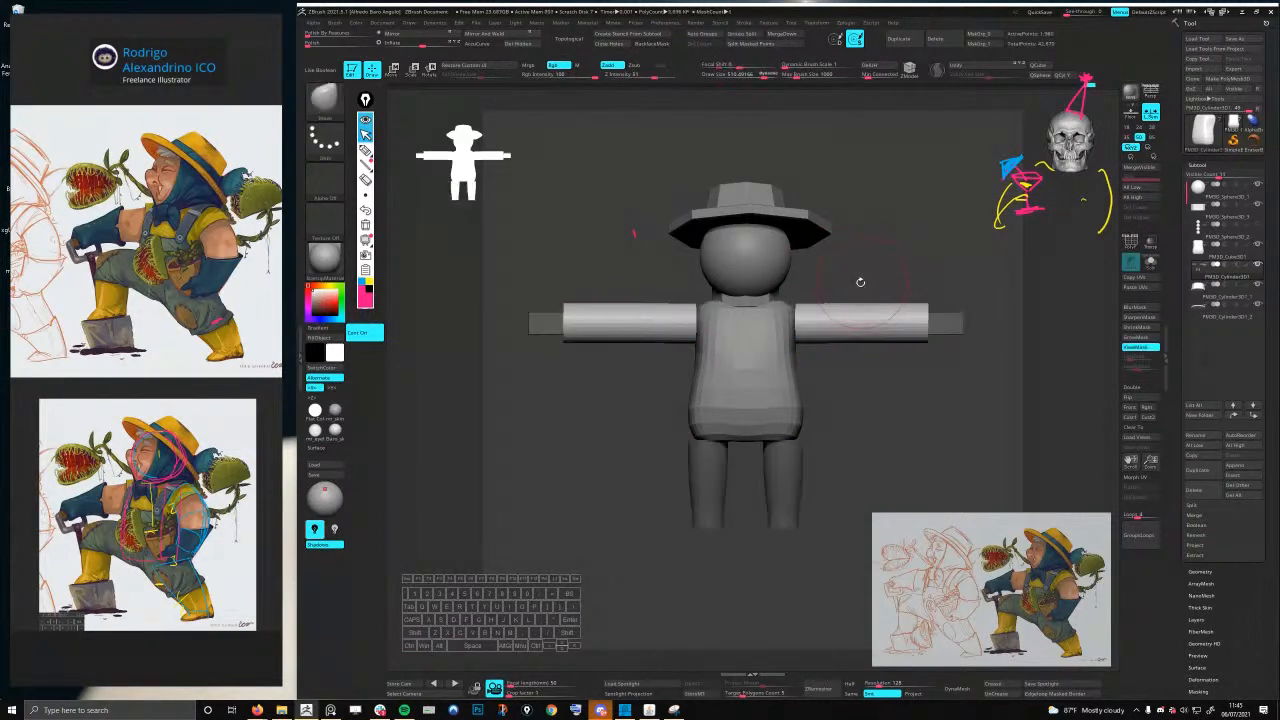
- Mask the outer part of both arms, leaving the shoulder ends free, then grow the mask with a soft transition
key("ctrl")
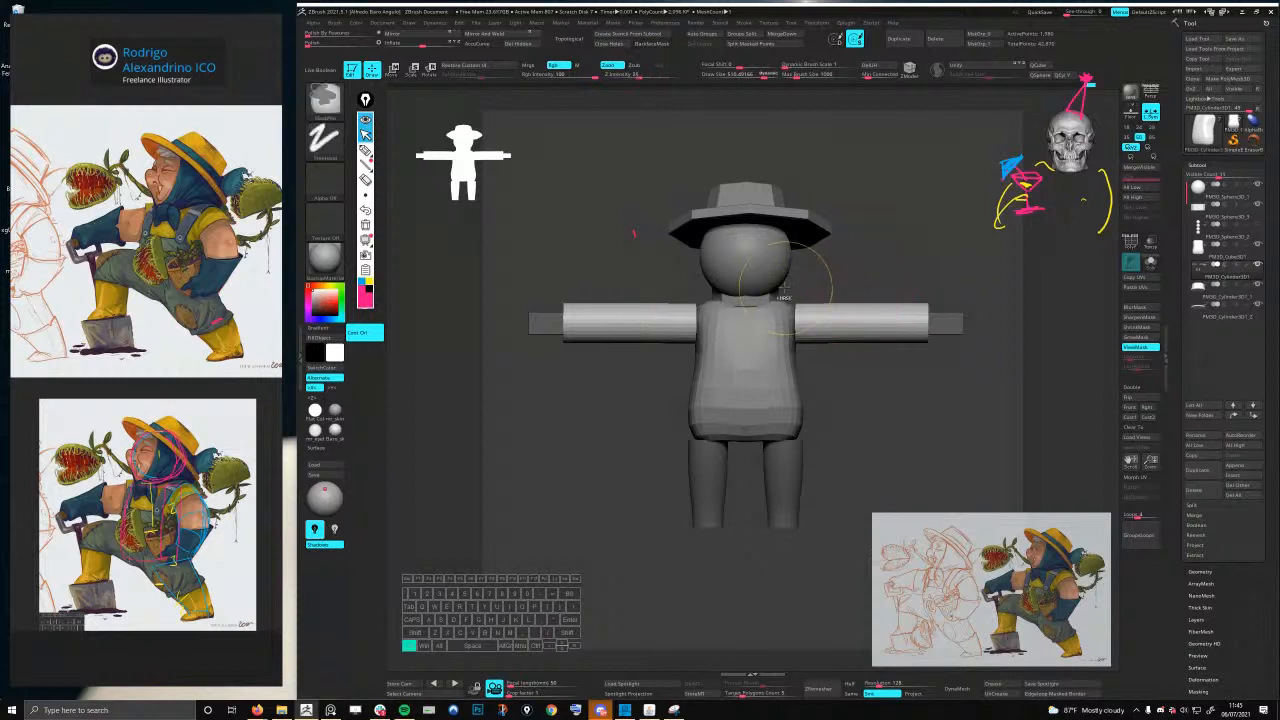
left_click_drag(858, 271, 762, 378, "ctrl")
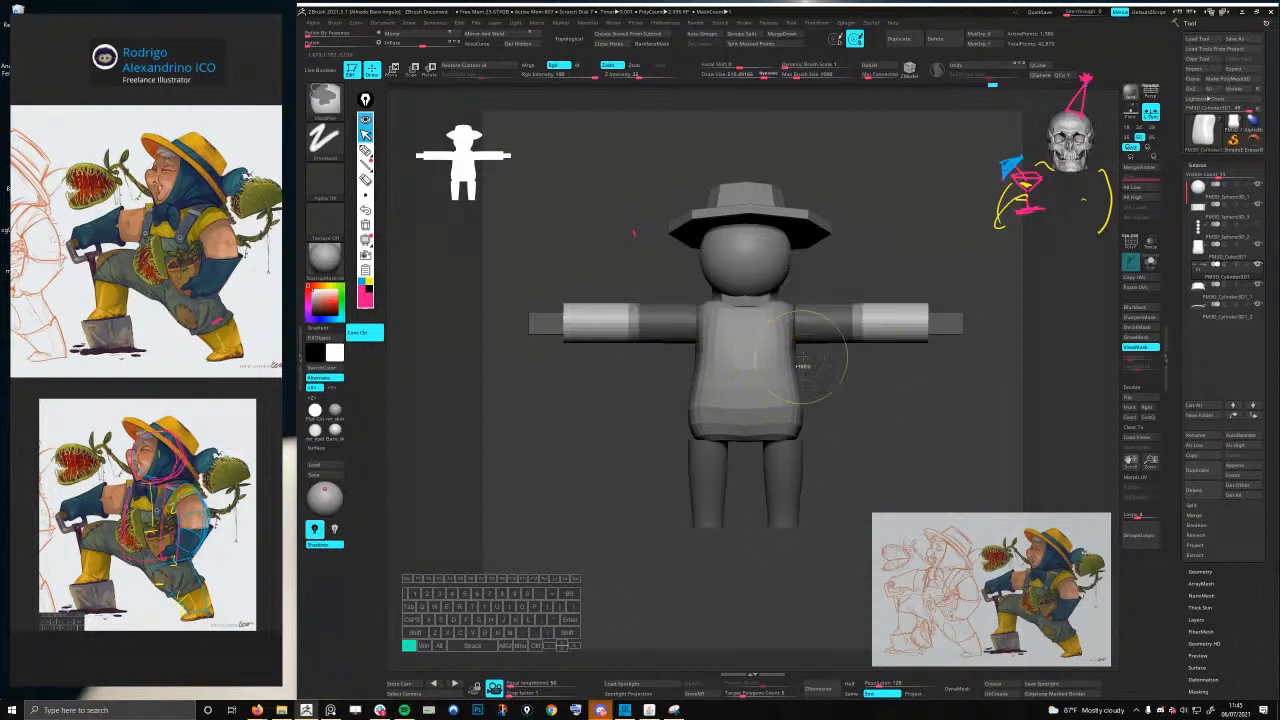
left_click(884, 371, "ctrl")
left_click_drag(962, 264, 851, 394, "ctrl")
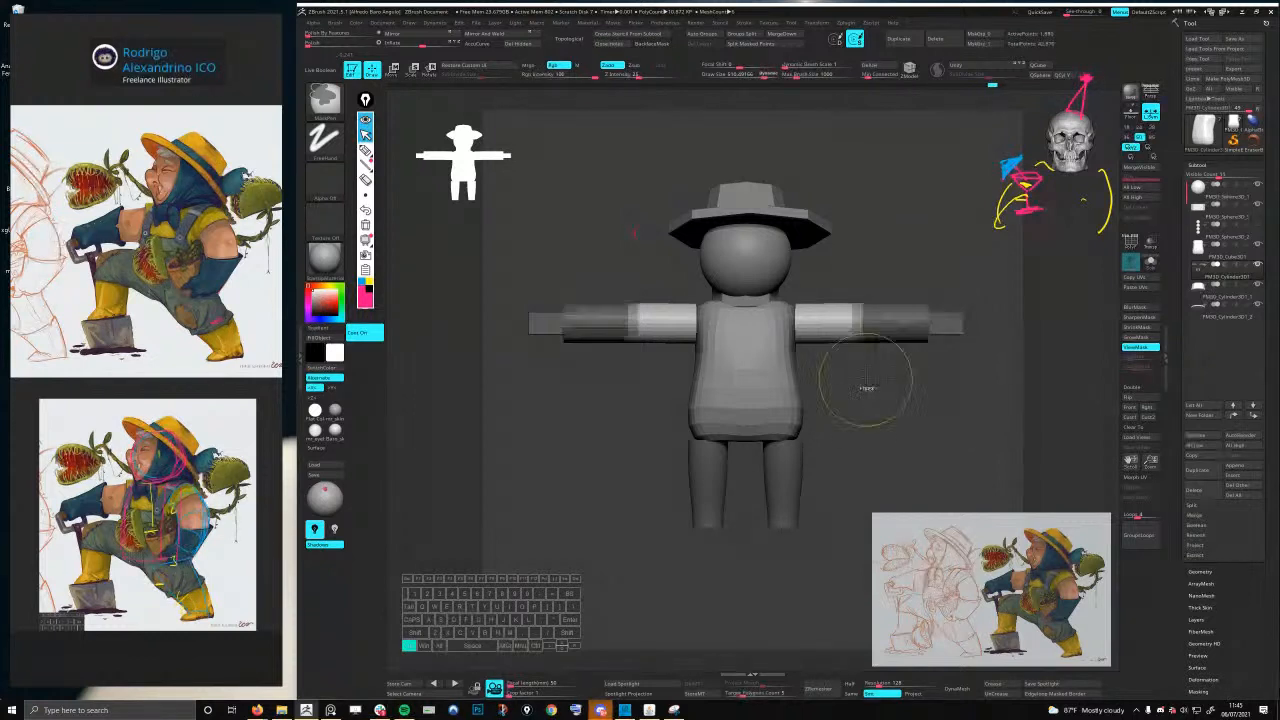
left_click(1142, 318)
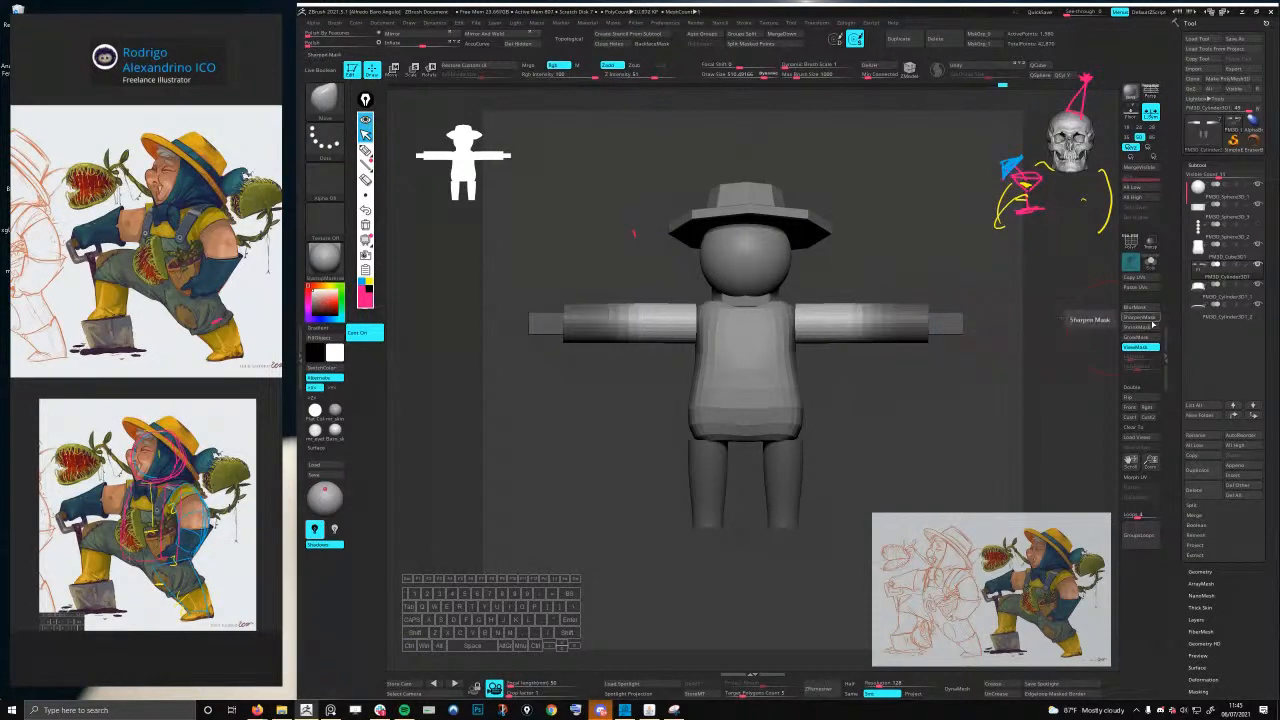
left_click(1145, 337)
left_click(1145, 338)
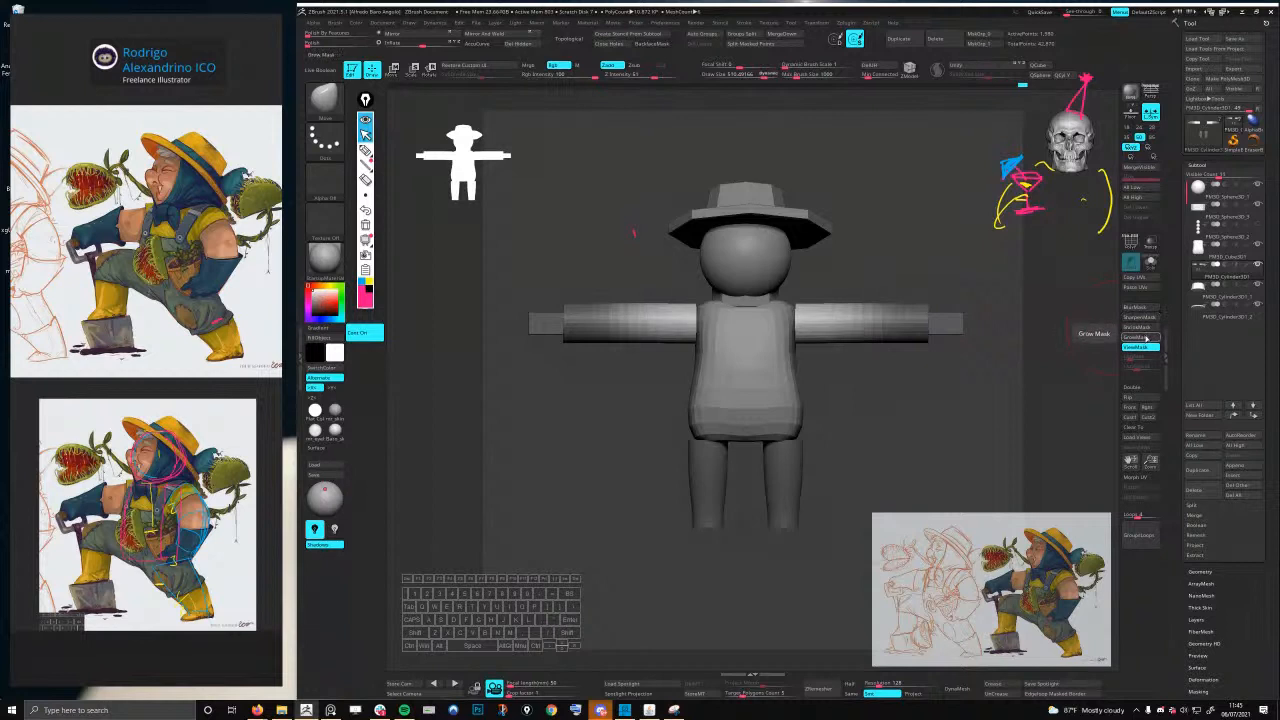
- Position the gizmo at the shoulder, scale up the shoulder ends of both arms, and clear the mask
key("w")
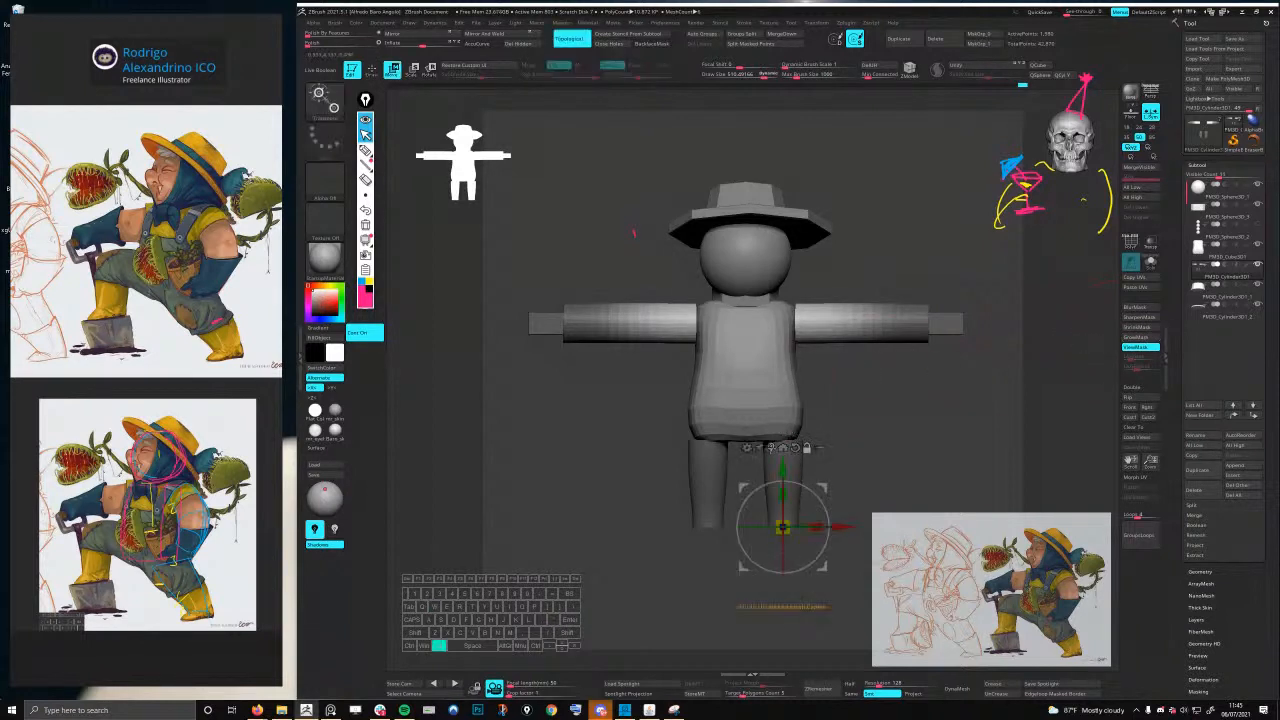
left_click(772, 448, "alt")
left_click_drag(908, 323, 817, 303, "alt")
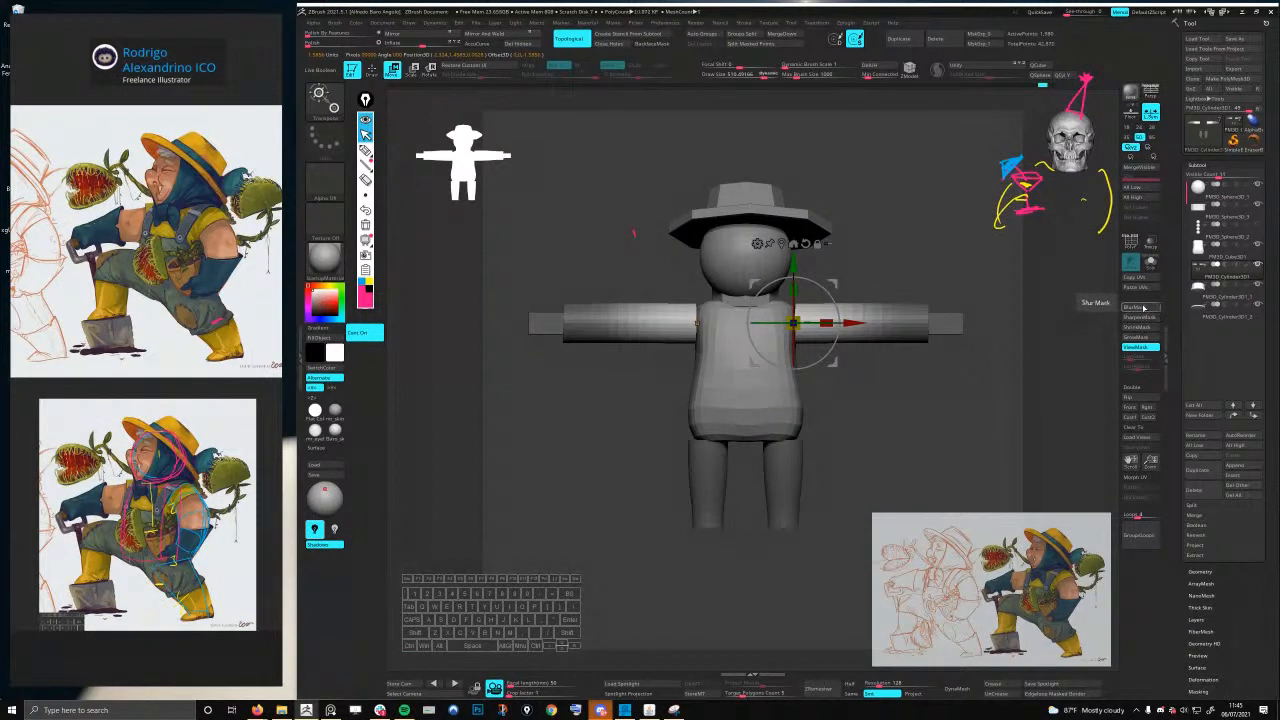
left_click_drag(810, 312, 816, 305)
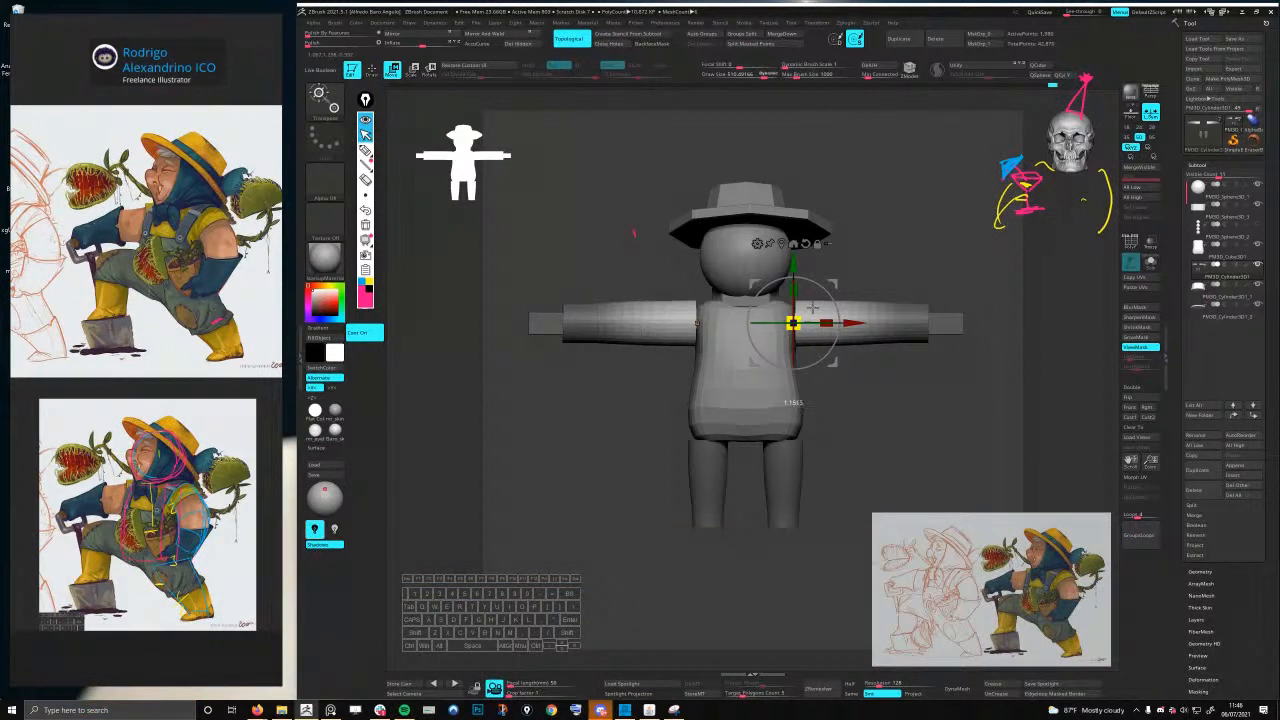
left_click_drag(813, 307, 813, 307)
key("q")
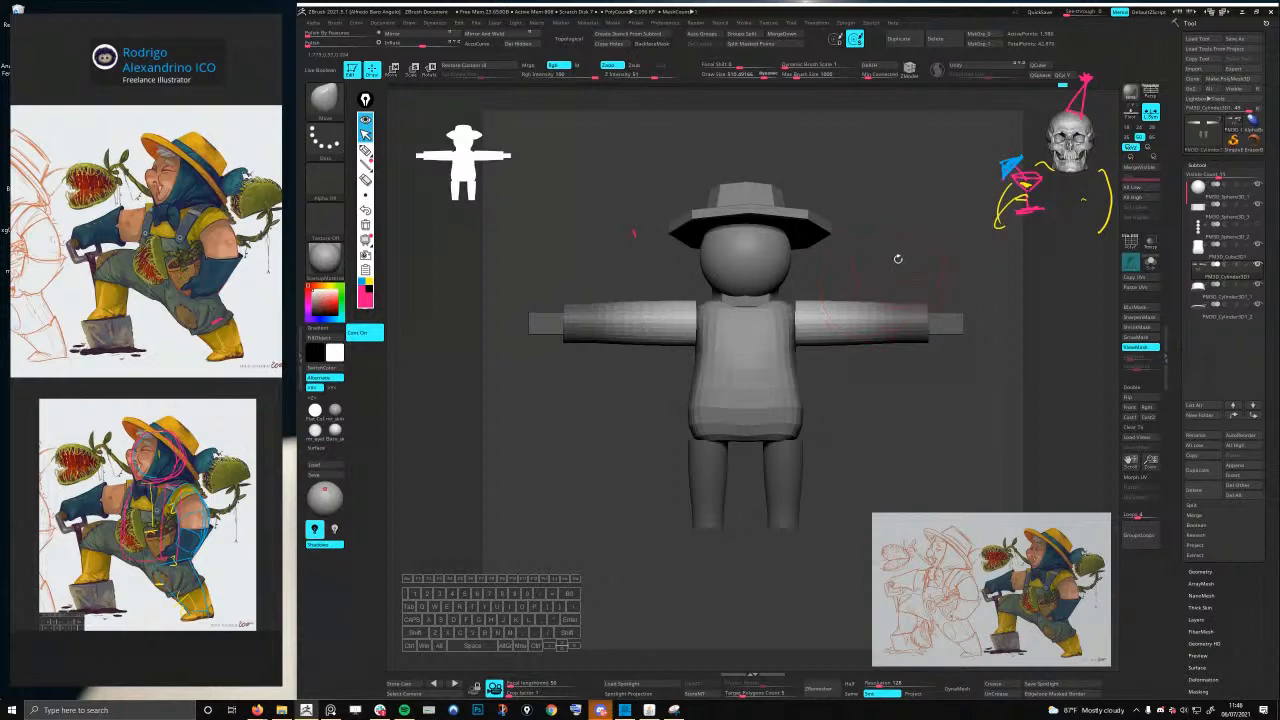
left_click_drag(888, 233, 908, 251, "ctrl")
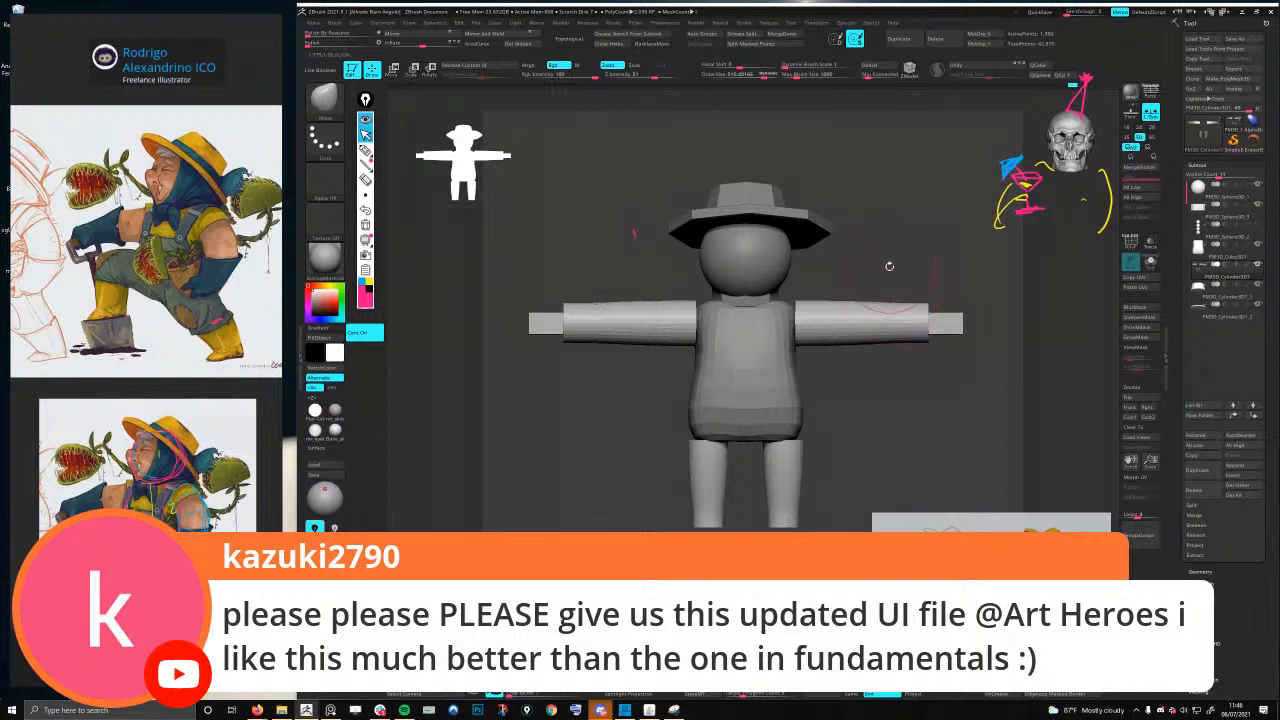
left_click_drag(872, 280, 868, 304)
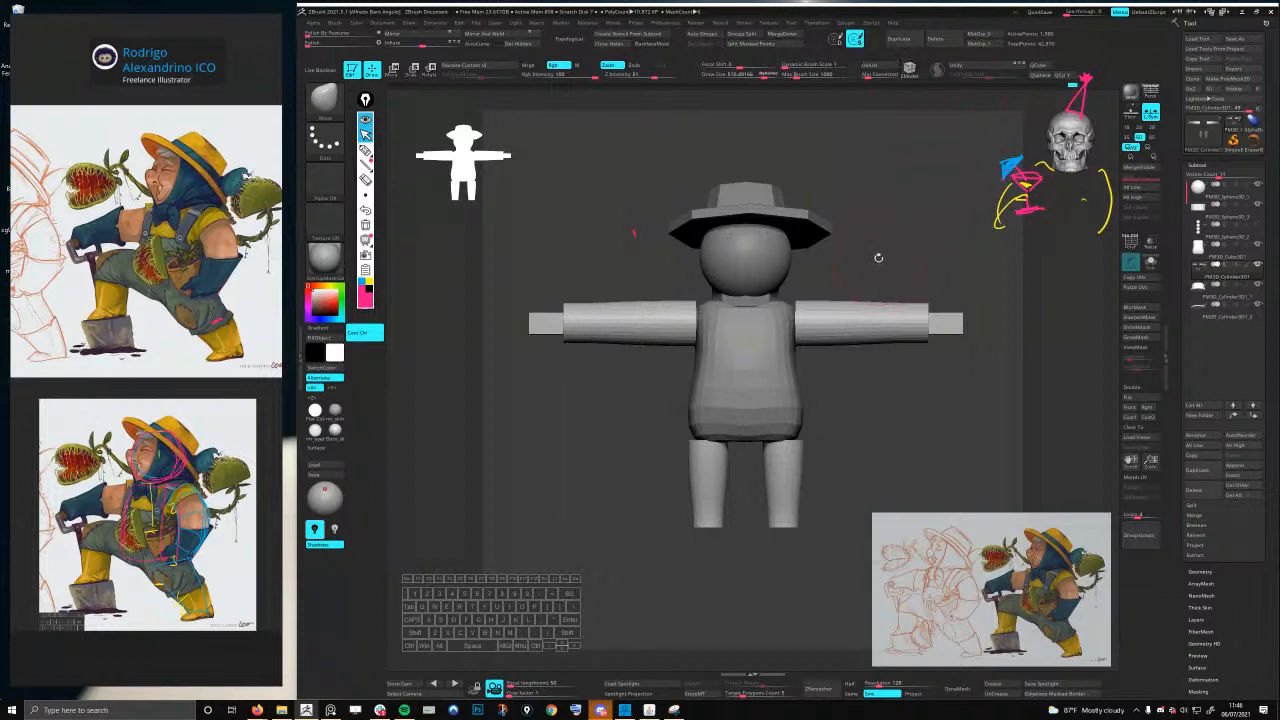
- Make the hat brim the active subtool, display its polygroups and wireframe, and isolate it for polygon modelling with the ZModeler brush
key("space")
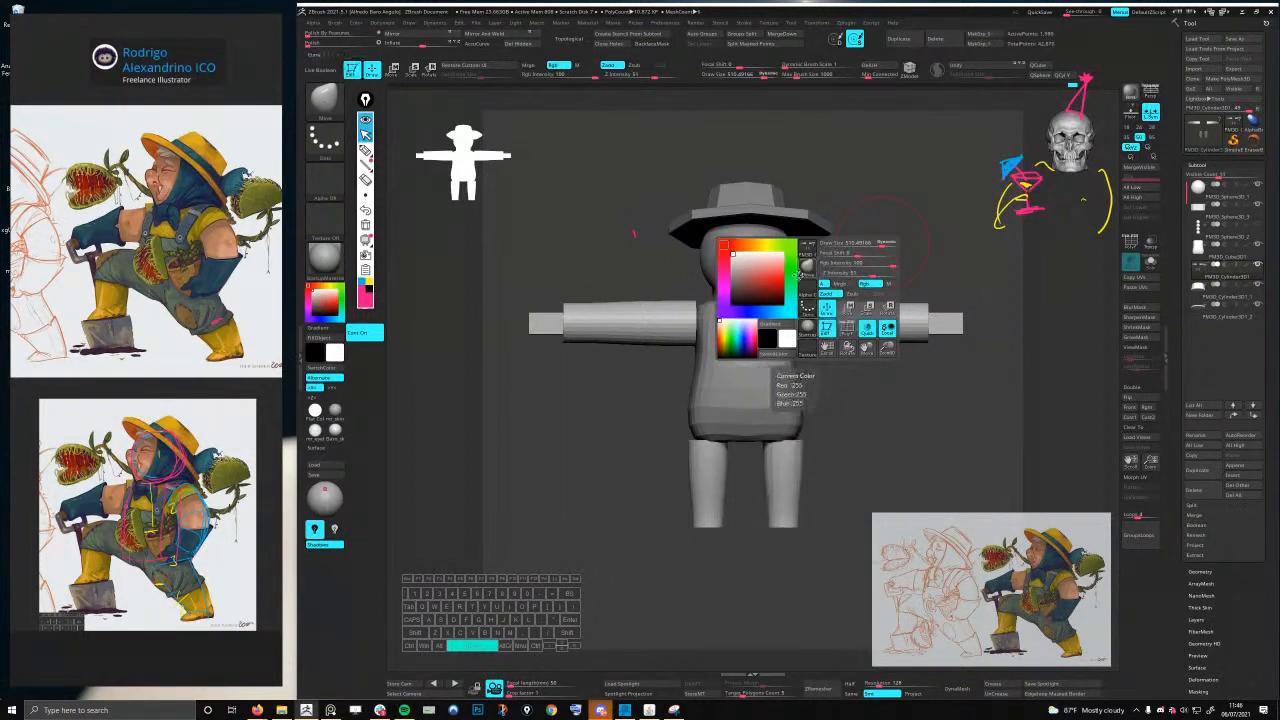
key("space")
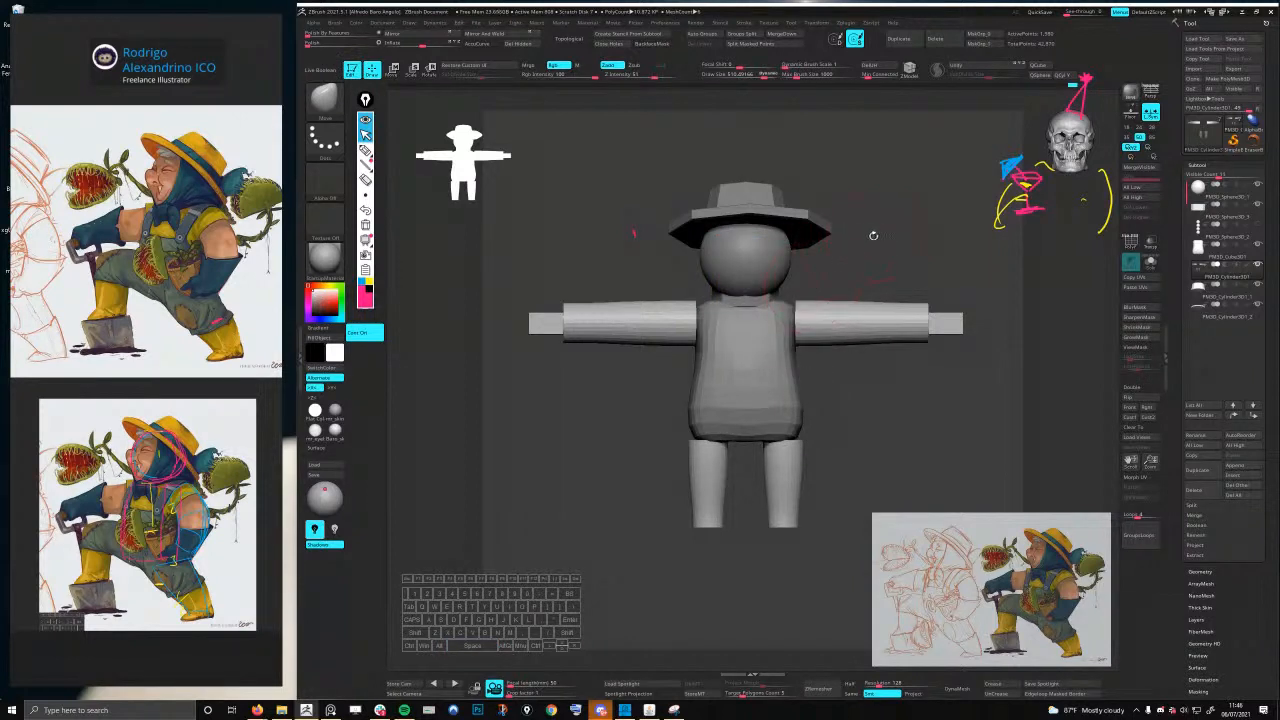
left_click_drag(873, 237, 816, 258)
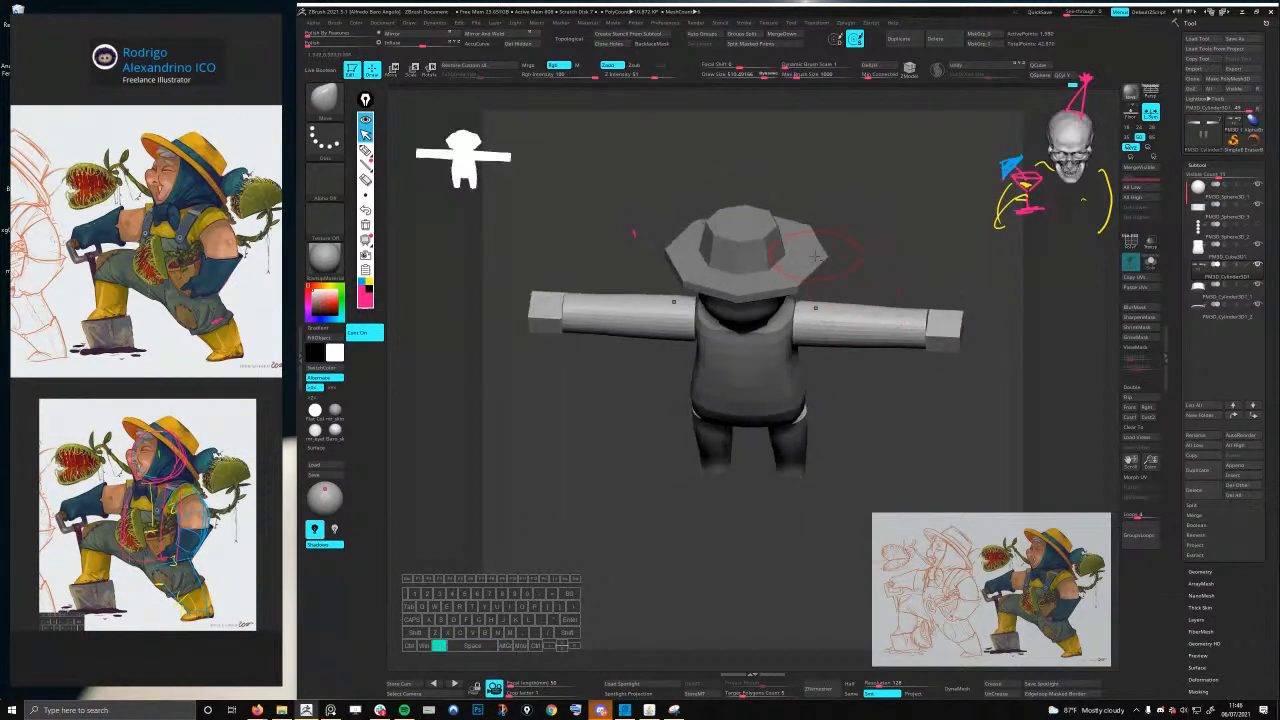
left_click(815, 259, "alt")
right_click_drag(815, 259, 842, 300, "ctrl")
key("shift+f")
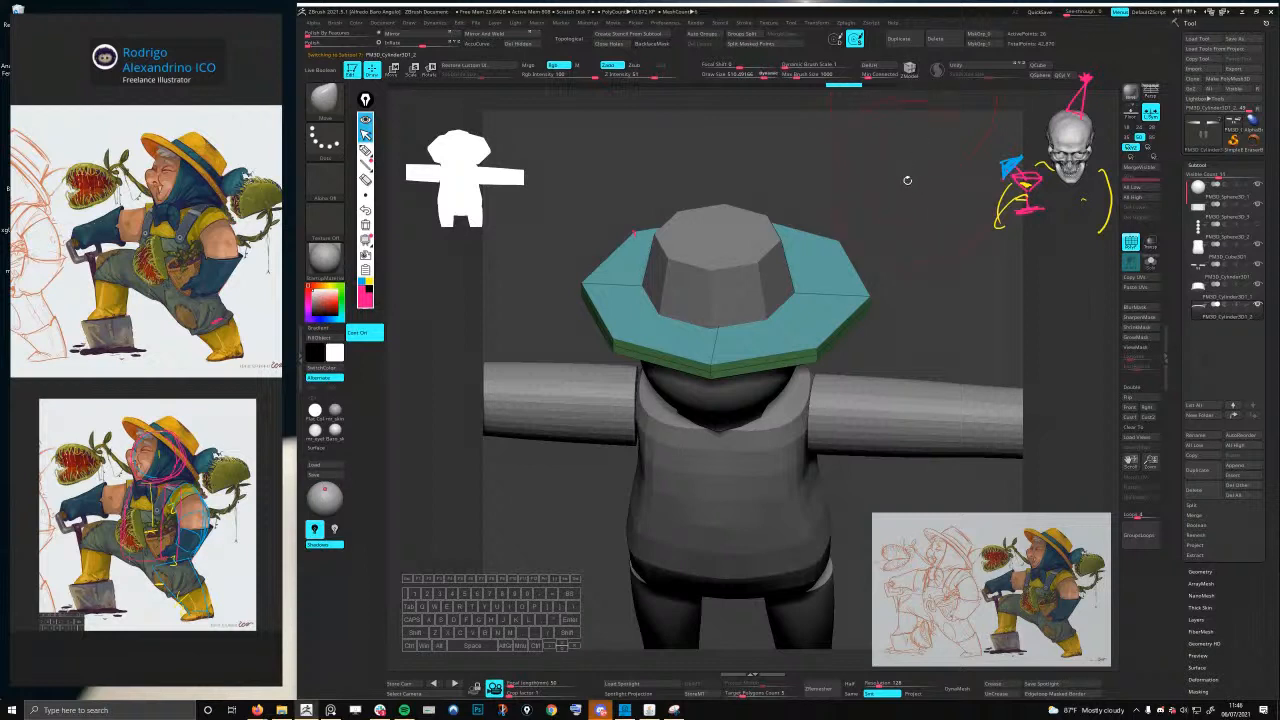
left_click(851, 23)
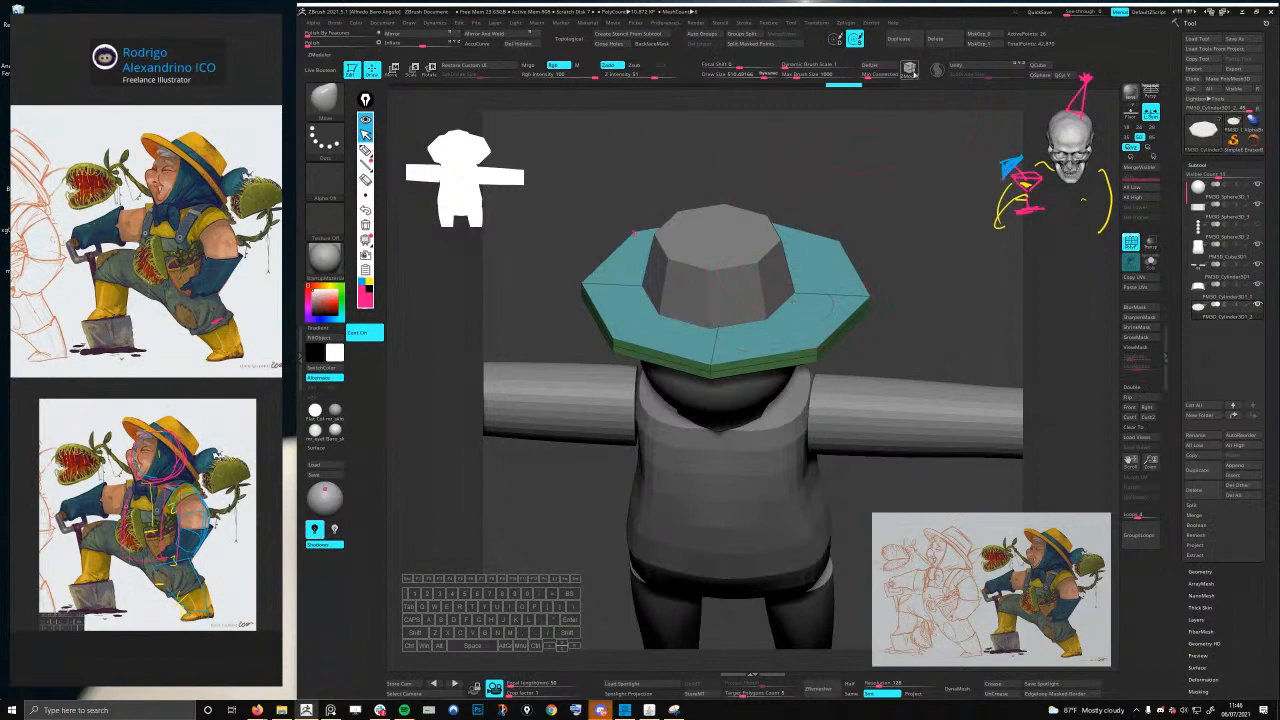
left_click(909, 69)
left_click(800, 331, "ctrl+shift")
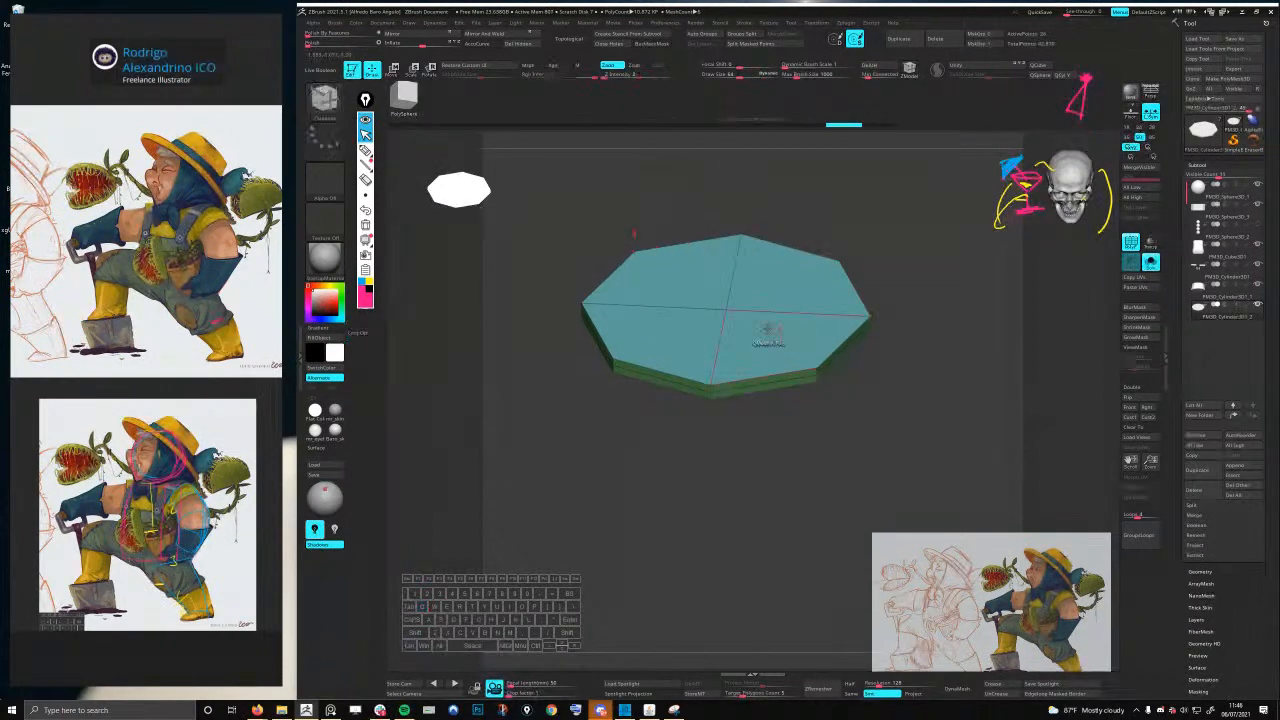
- Inset the hat brim's whole top face with the ZModeler Inset polygon action, using a polygroup target
right_click_drag(766, 329, 772, 371)
key("f")
key("space")
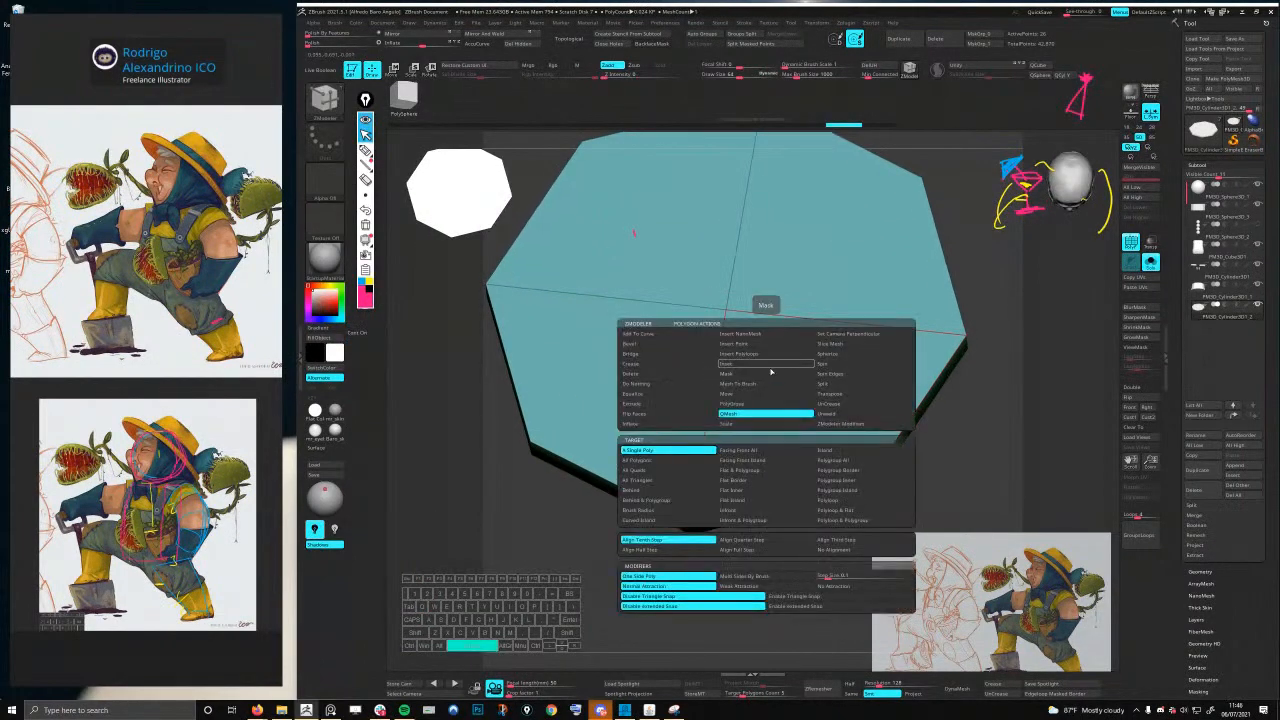
key("space")
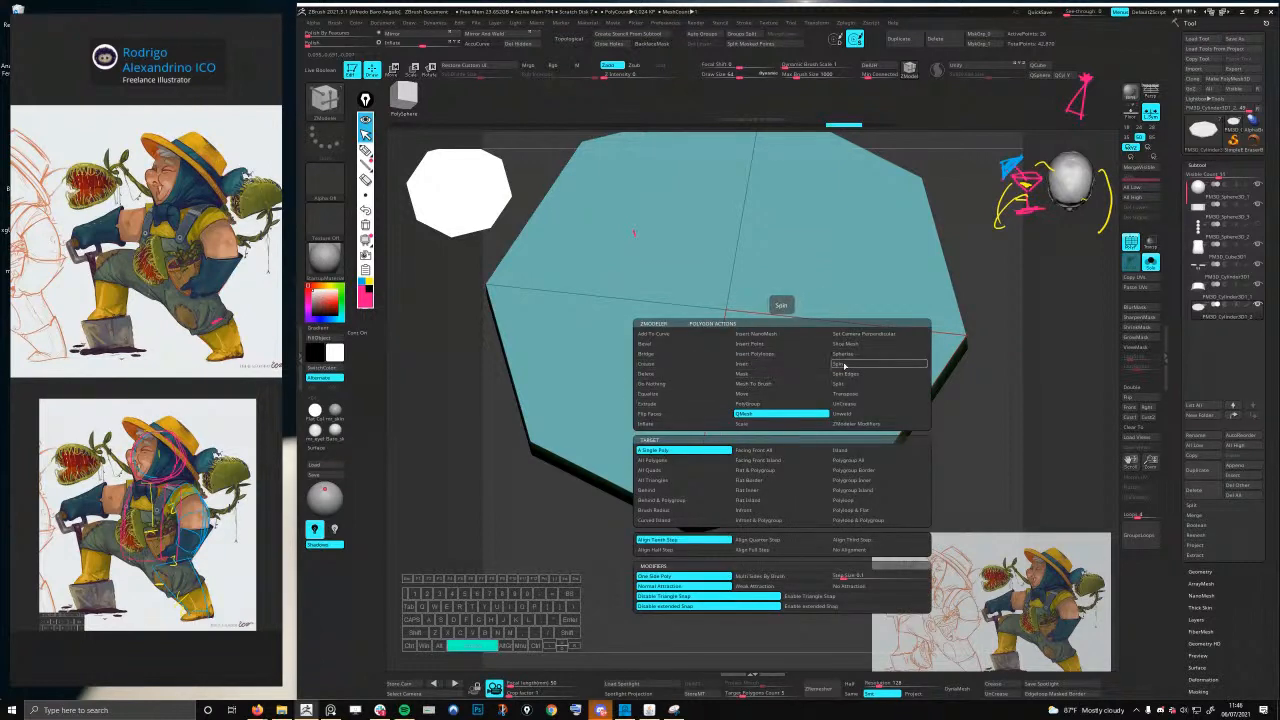
left_click(772, 366)
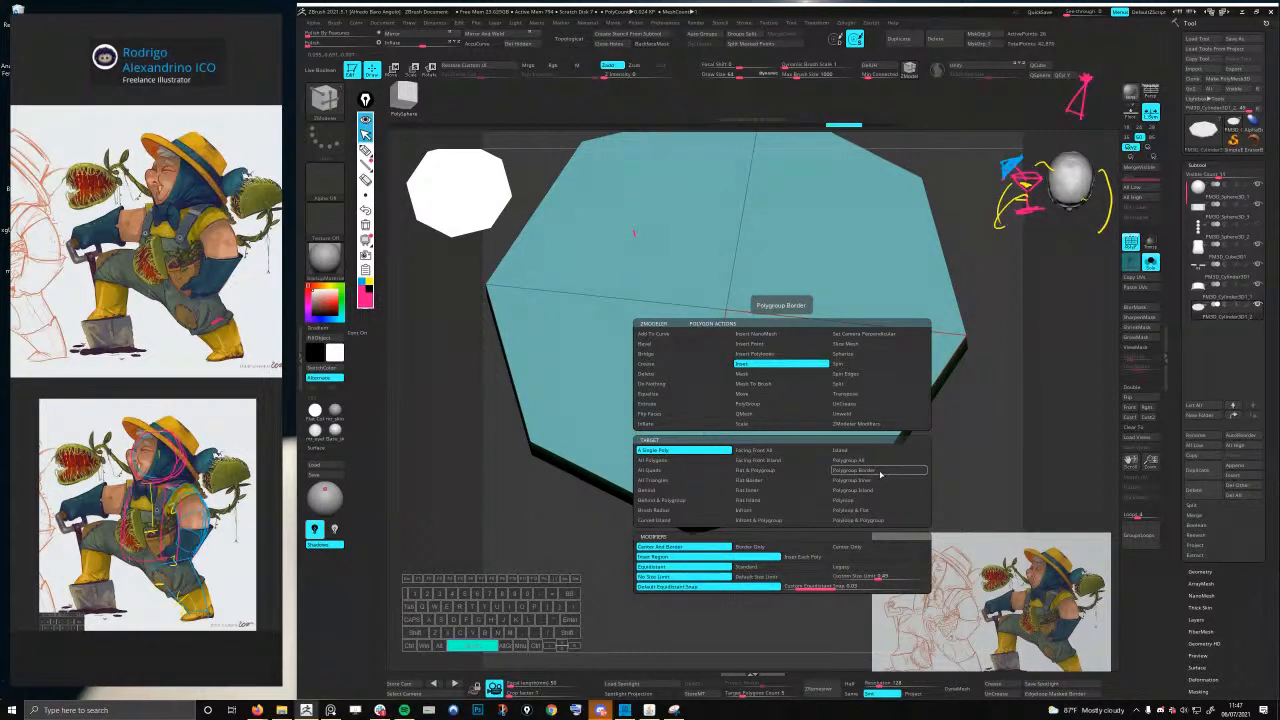
left_click(880, 472)
left_click_drag(834, 274, 758, 283)
- Return to the Move brush, bring the other subtools back into view and activate the gizmo on the hat brim
mouse_move(771, 380)
right_mouse_down()
mouse_move(778, 224)
mouse_move(773, 398)
right_mouse_up()
key("shift+s")
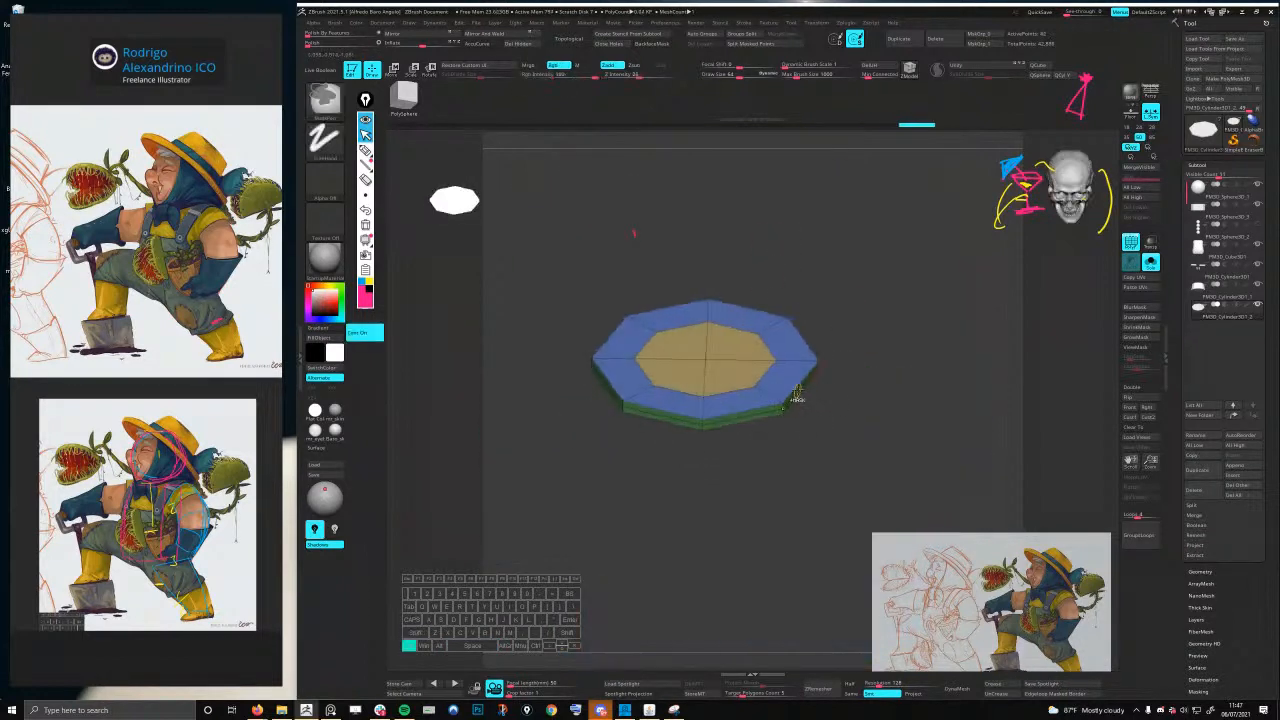
key("space")
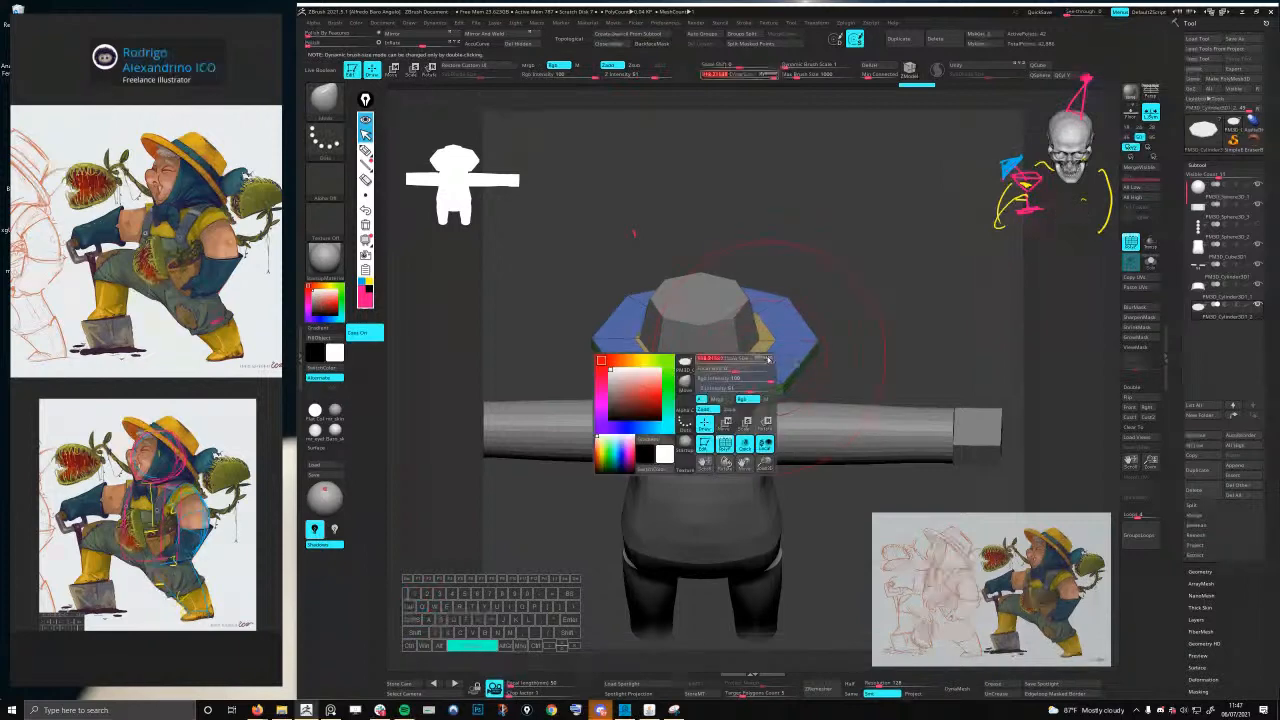
right_click_drag(712, 358, 712, 560, "shift")
key("w")
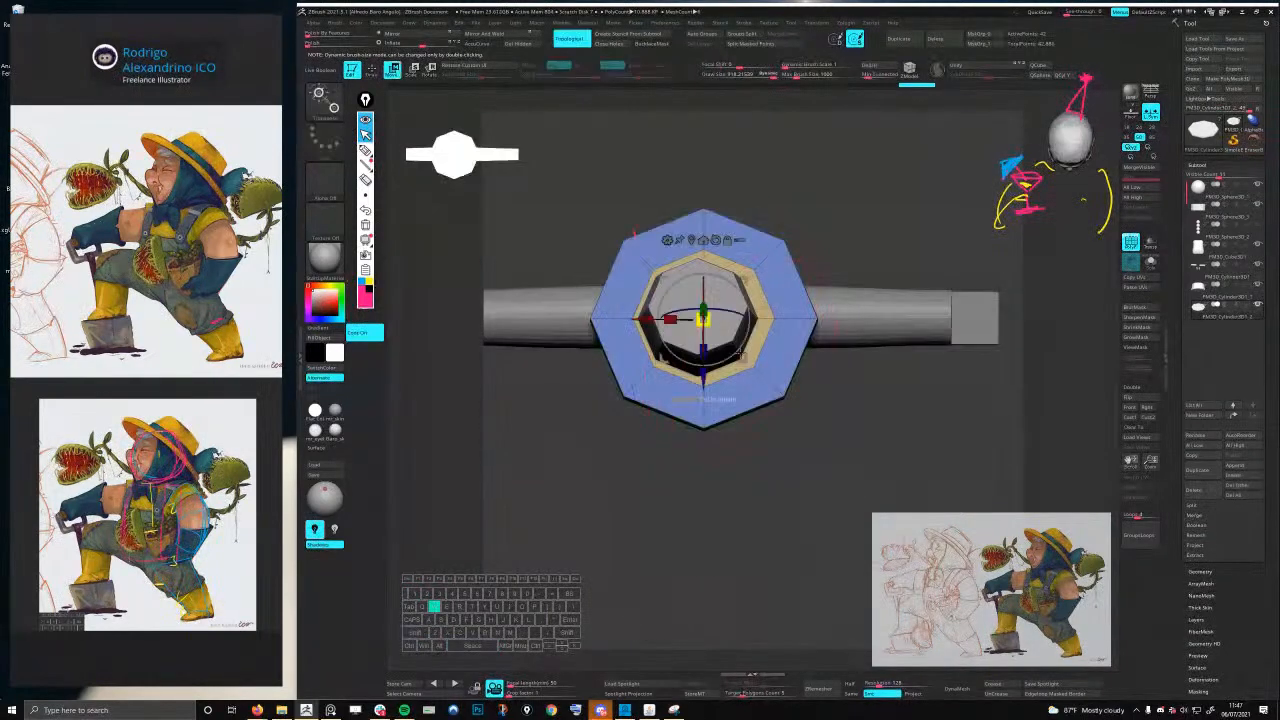
left_click(738, 336, "alt")
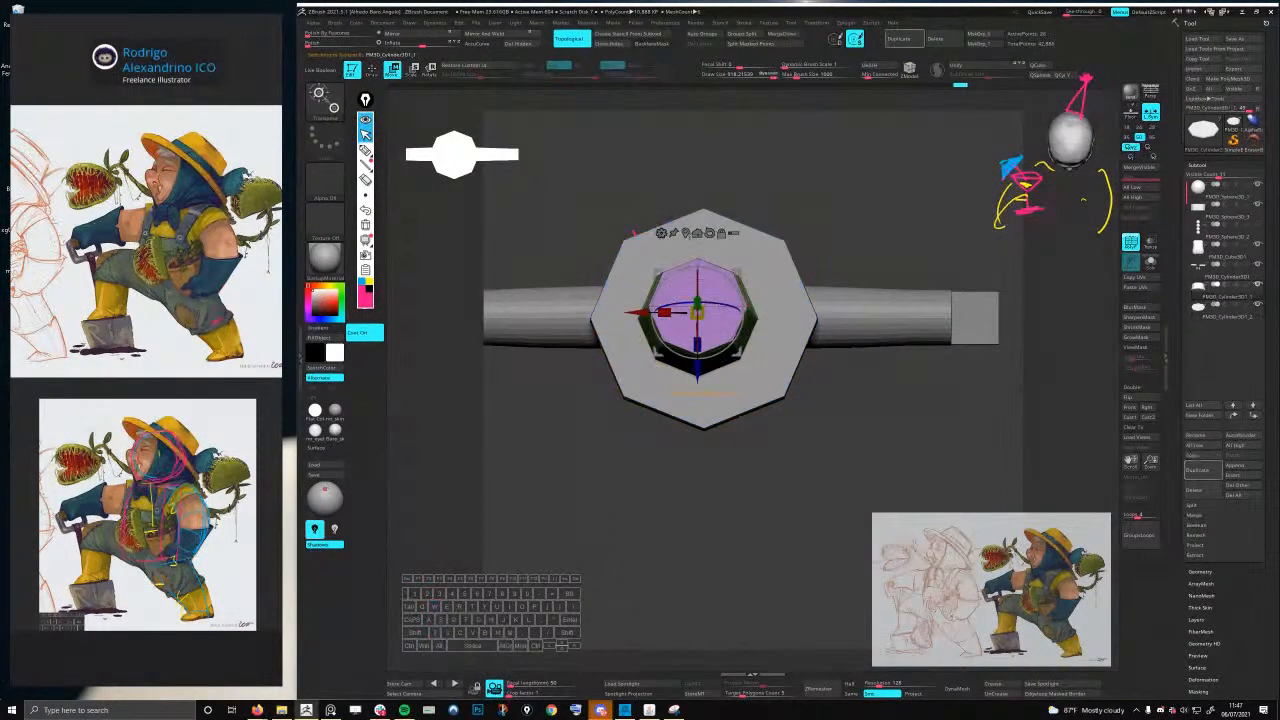
left_click(694, 237)
key("ctrl+z")
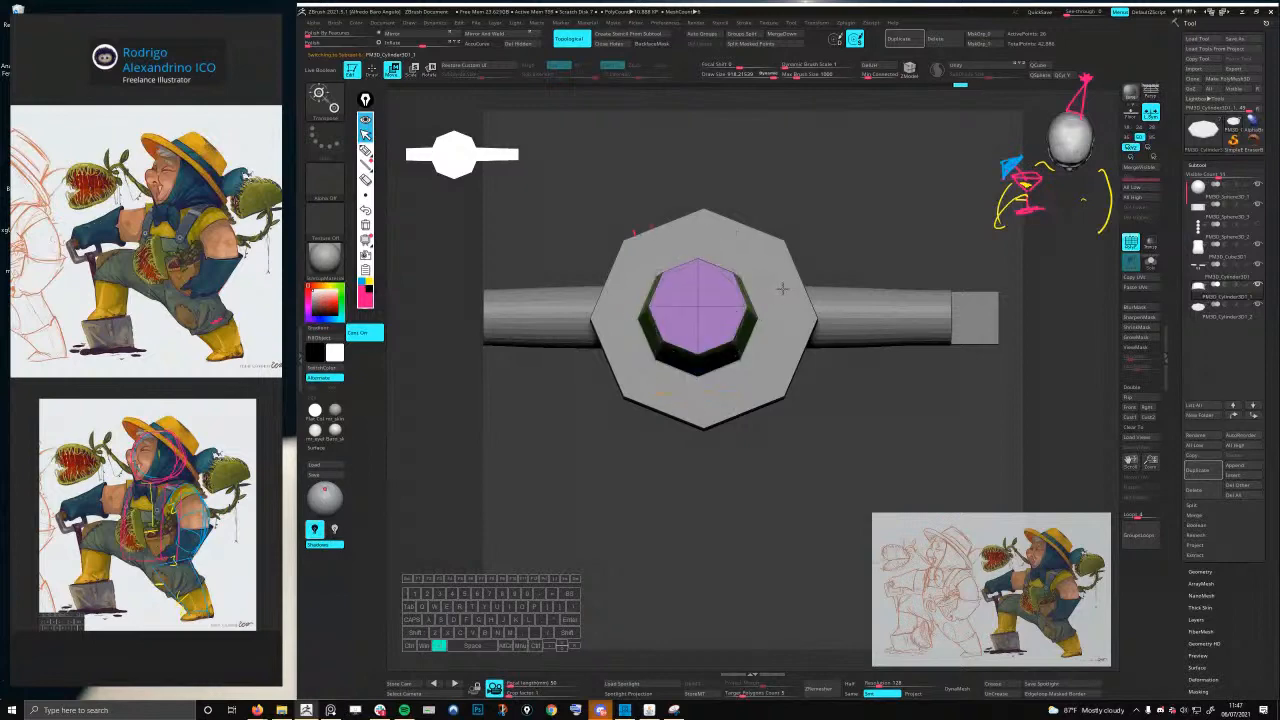
- Make the hat brim active again, center the gizmo on it and send the mesh to the world origin
left_click(783, 288, "alt")
left_click(691, 241, "alt")
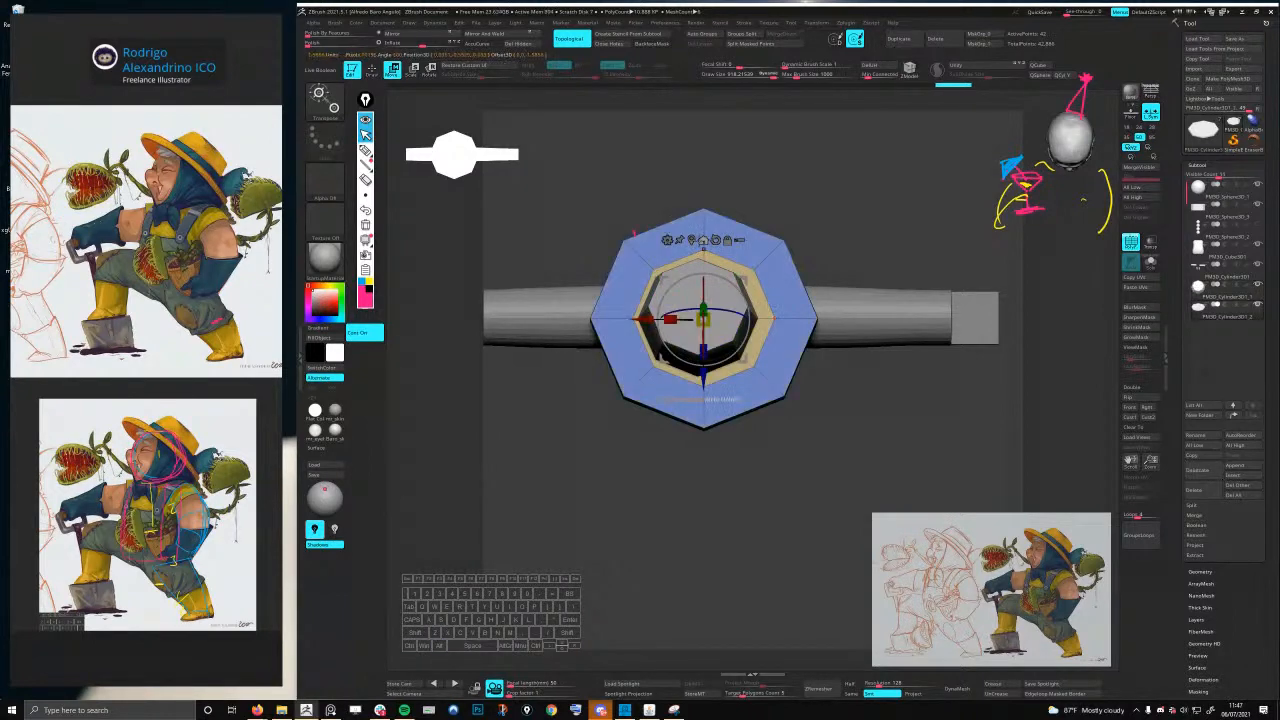
left_click(703, 241)
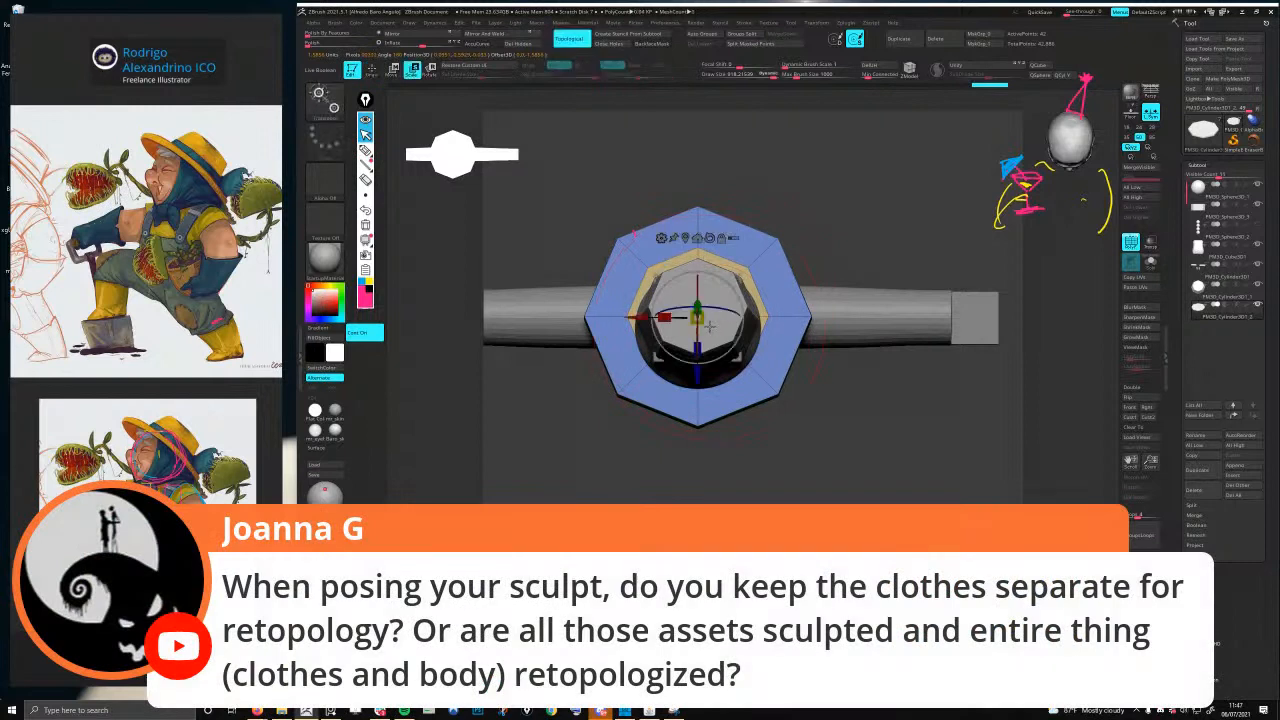
- Move the hat brim forward and up so it sits centered around the base of the hat crown
left_click_drag(697, 375, 697, 388)
key("q")
mouse_move(698, 436)
right_mouse_down("shift")
mouse_move(695, 392)
mouse_move(717, 323)
right_mouse_up("shift")
key("w")
left_click_drag(716, 312, 716, 278)
right_click_drag(716, 278, 718, 386)
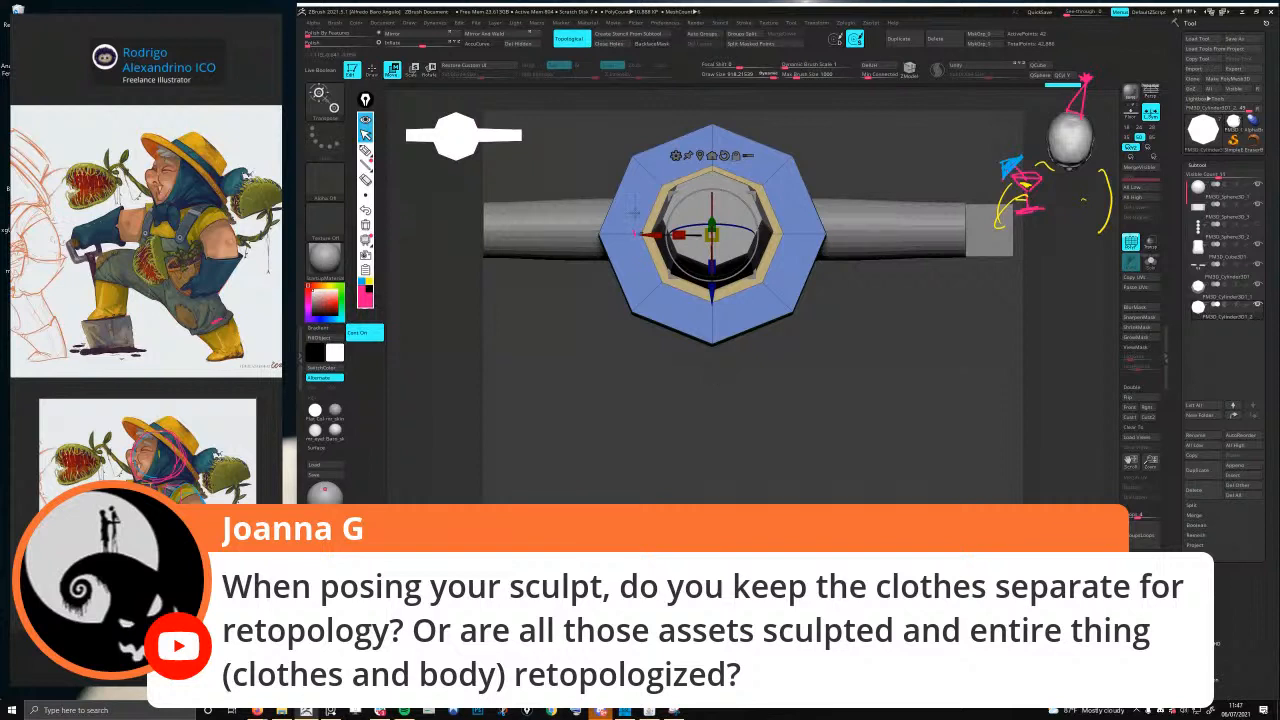
left_click_drag(706, 377, 750, 380)
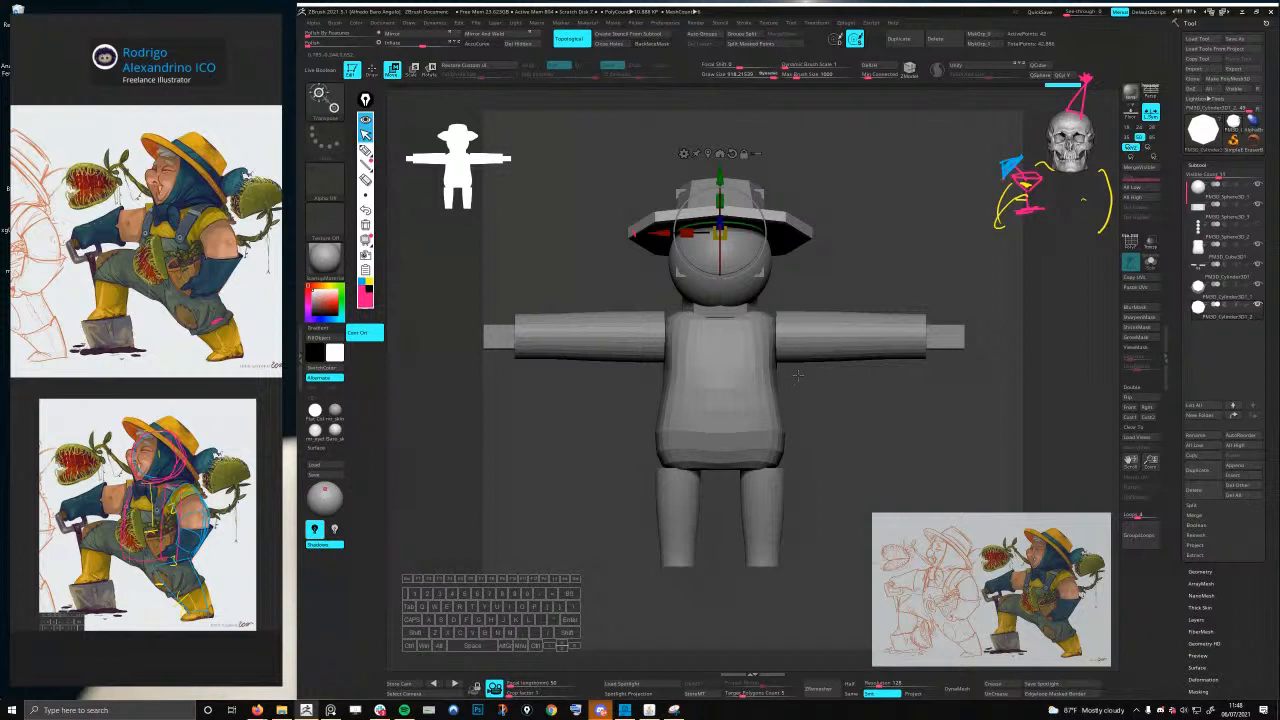
- Return to draw mode, make the torso the active subtool and adjust the Move brush's draw size for shaping it
key("q")
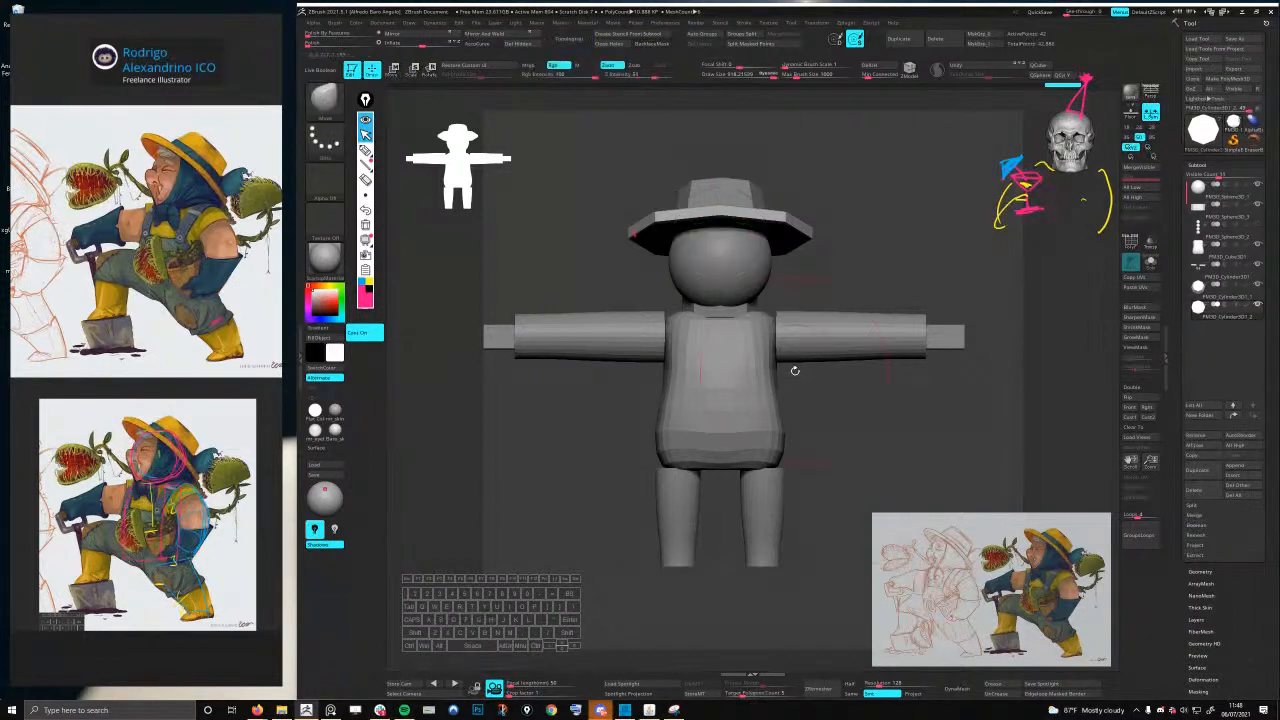
key("space")
double_click(781, 374)
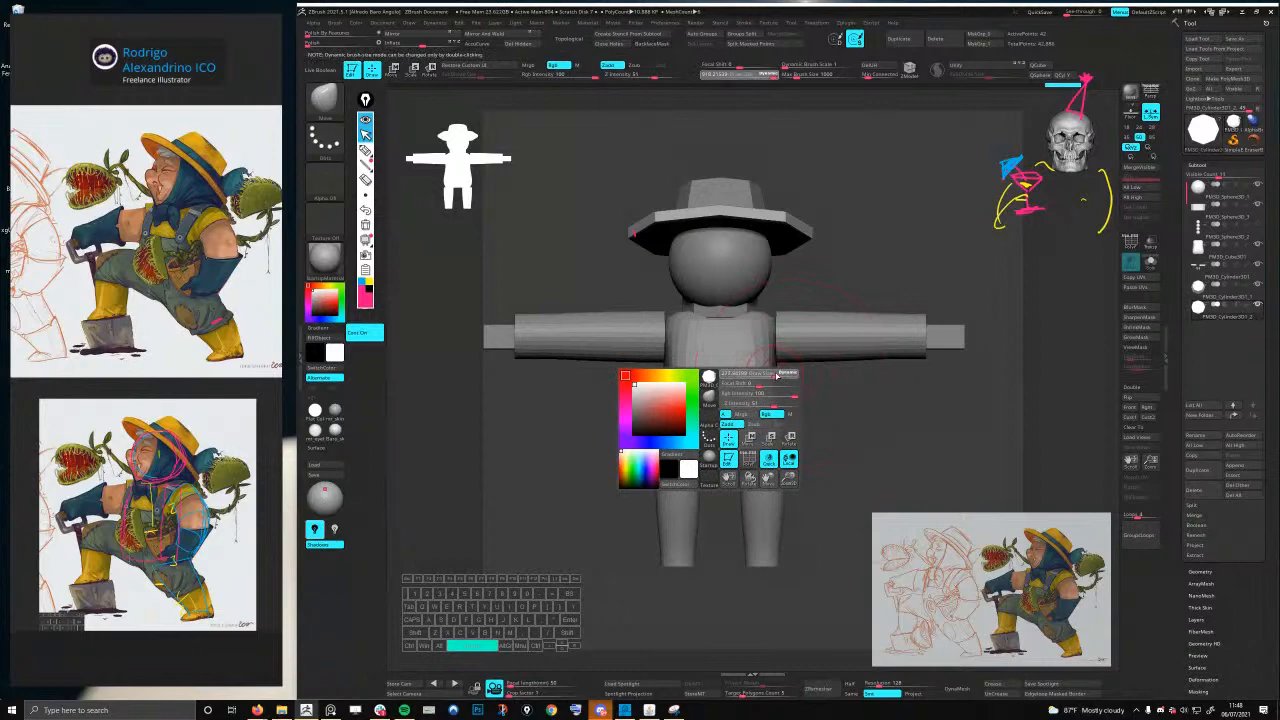
left_click(770, 380, "alt")
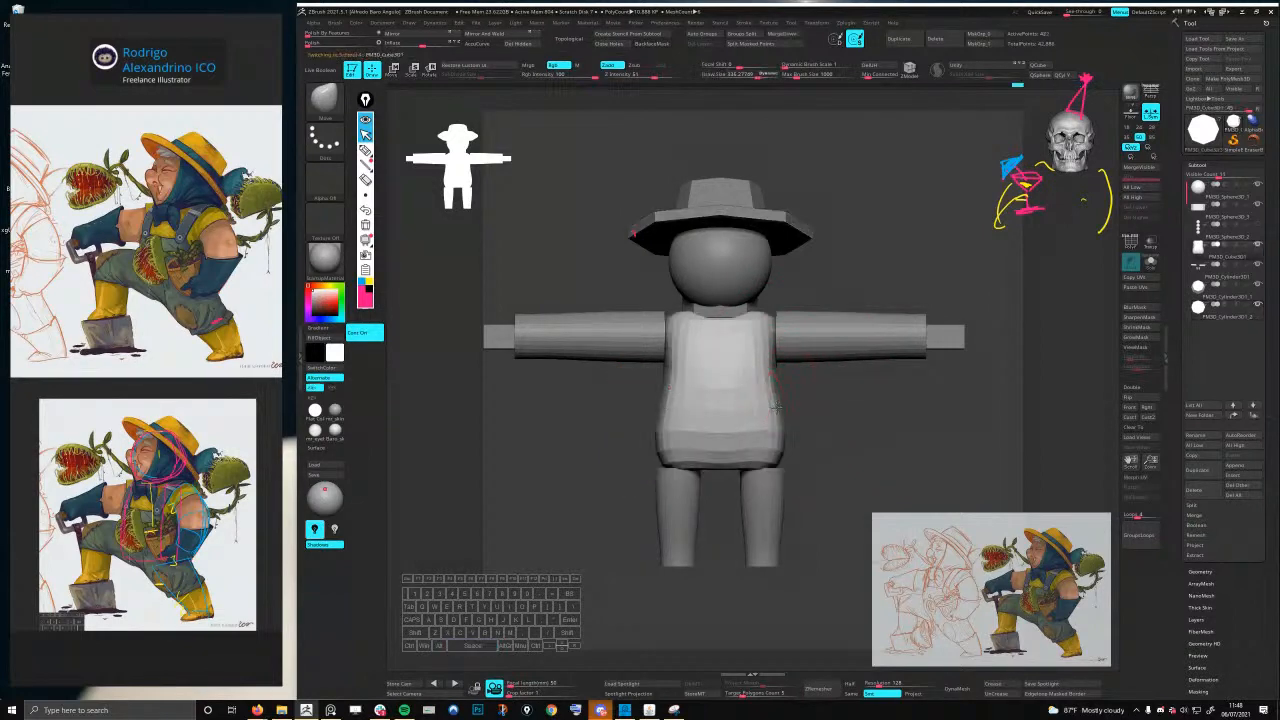
right_click_drag(776, 391, 767, 388)
key("space")
left_click(776, 390)
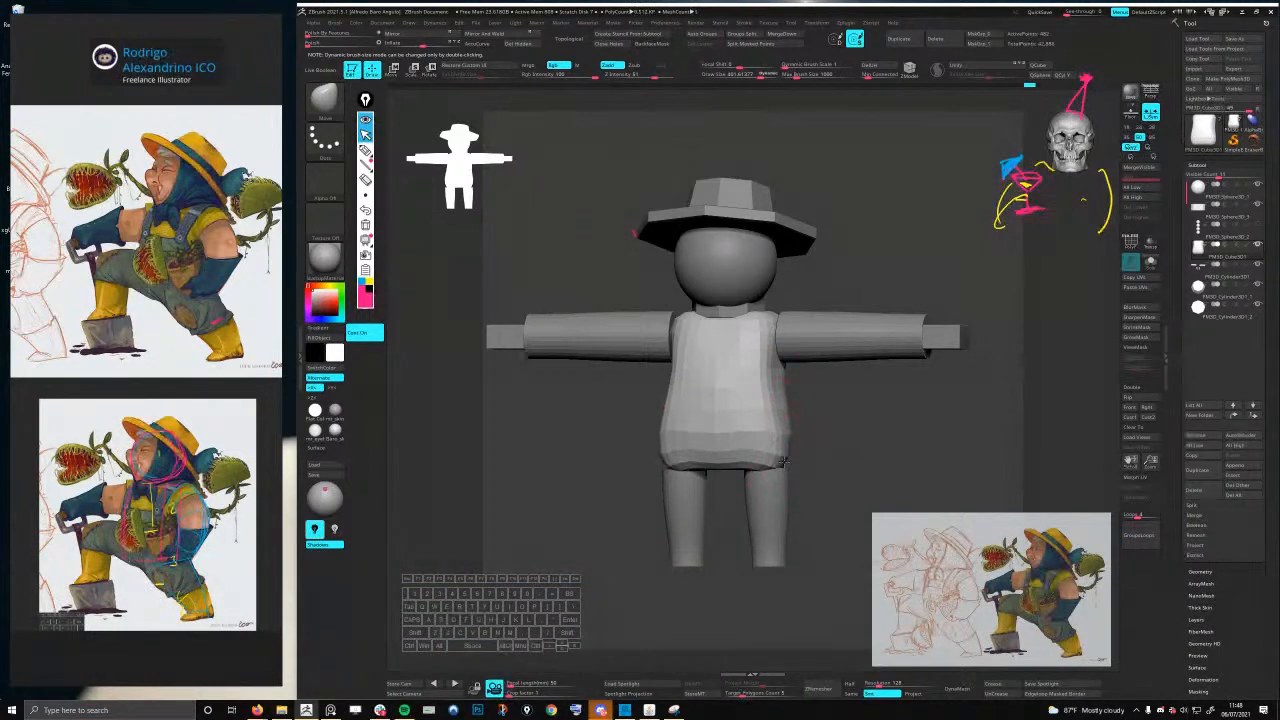
- Shape the torso's shoulders and widen its lower sides with the Move brush, adjusting the draw size between strokes
mouse_move(778, 455)
right_mouse_down()
mouse_move(792, 452)
mouse_move(740, 463)
mouse_move(751, 463)
right_mouse_up()
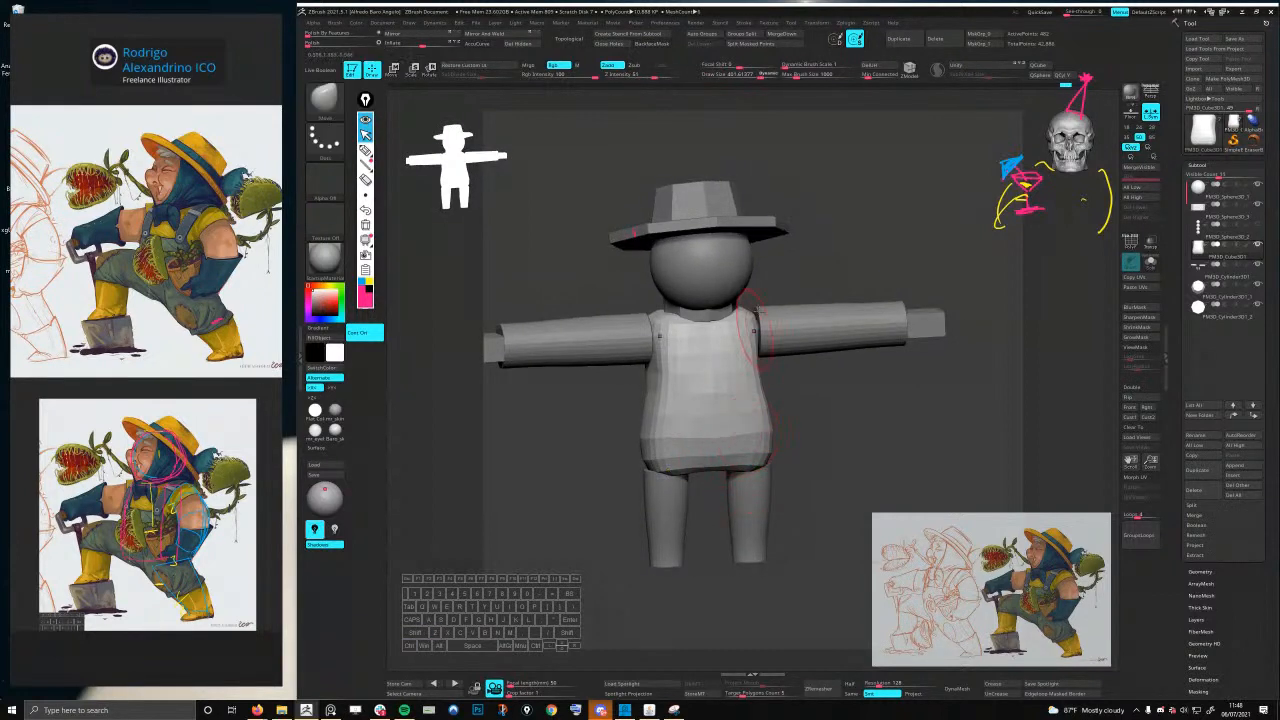
right_click_drag(757, 250, 742, 350)
key("space")
left_click_drag(746, 463, 738, 464)
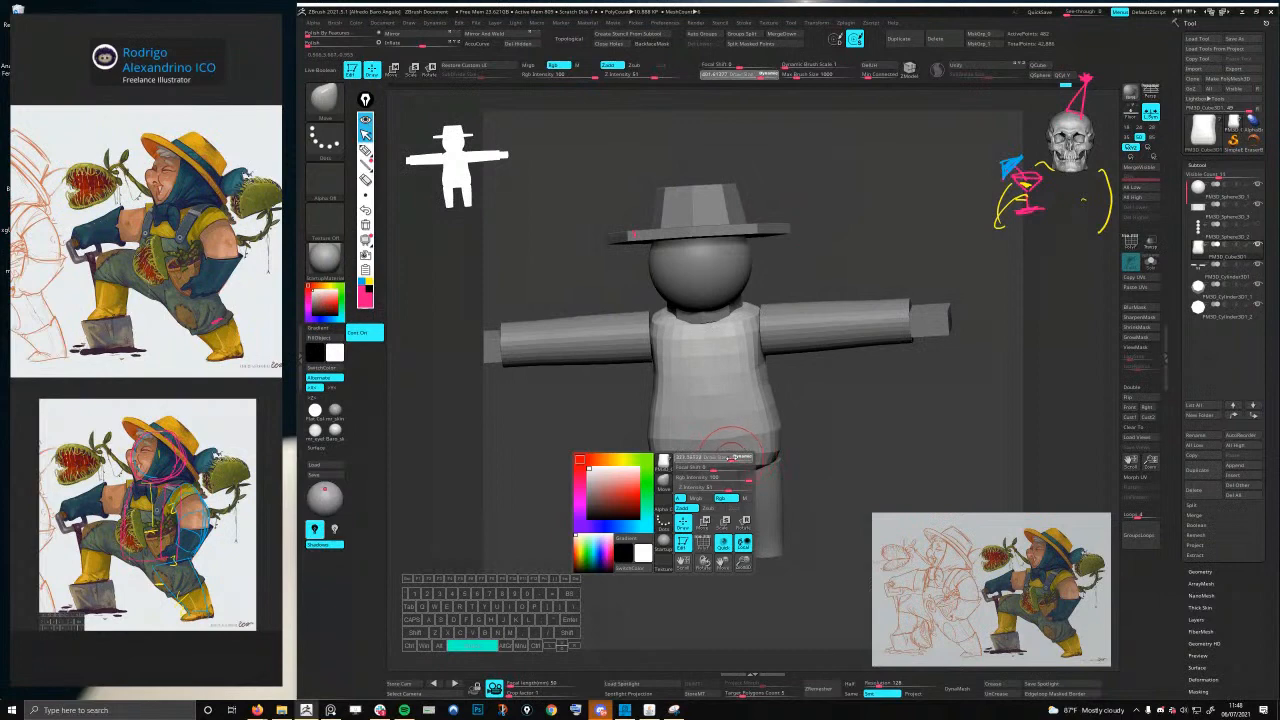
right_click_drag(738, 463, 779, 402, "shift")
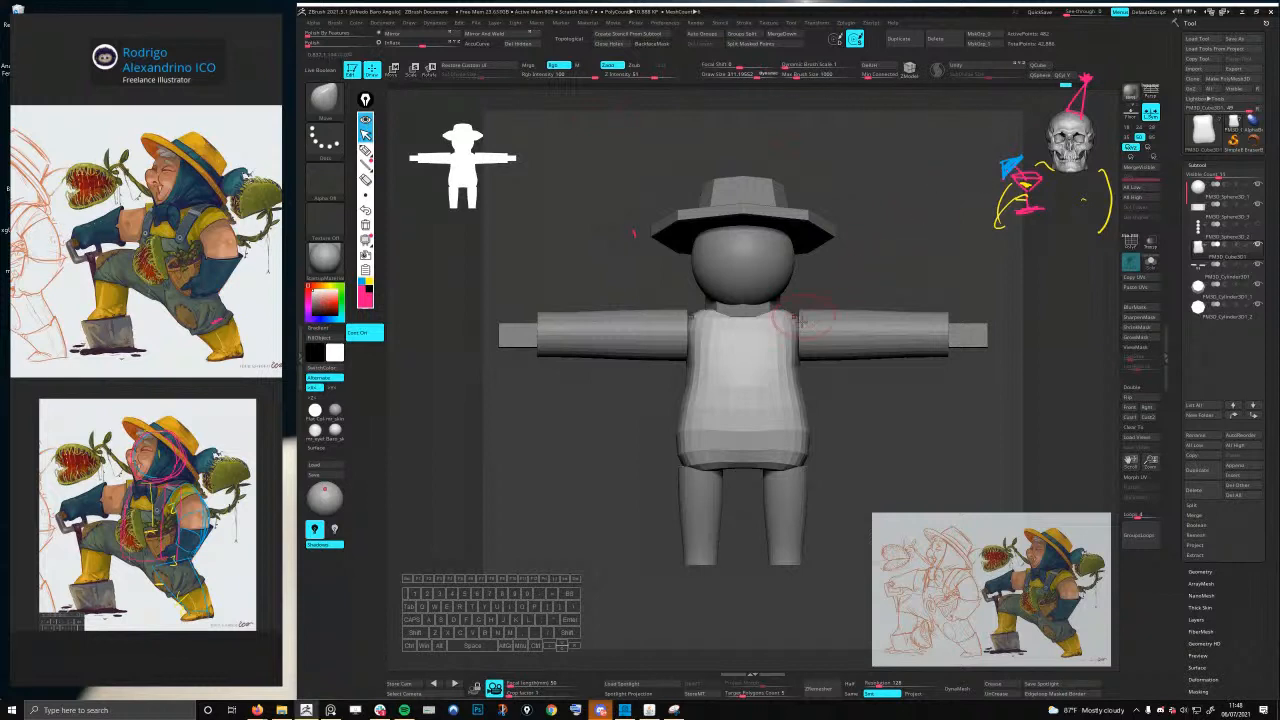
right_click_drag(755, 365, 785, 334)
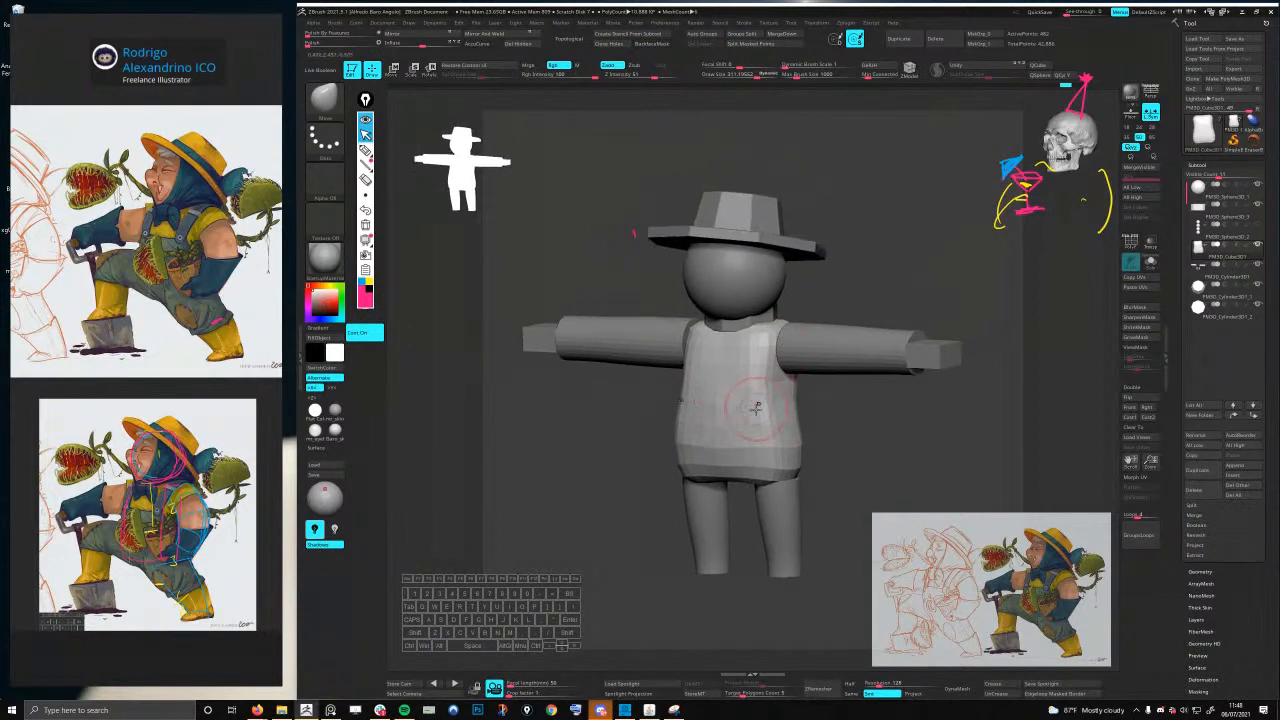
right_click_drag(756, 407, 803, 405)
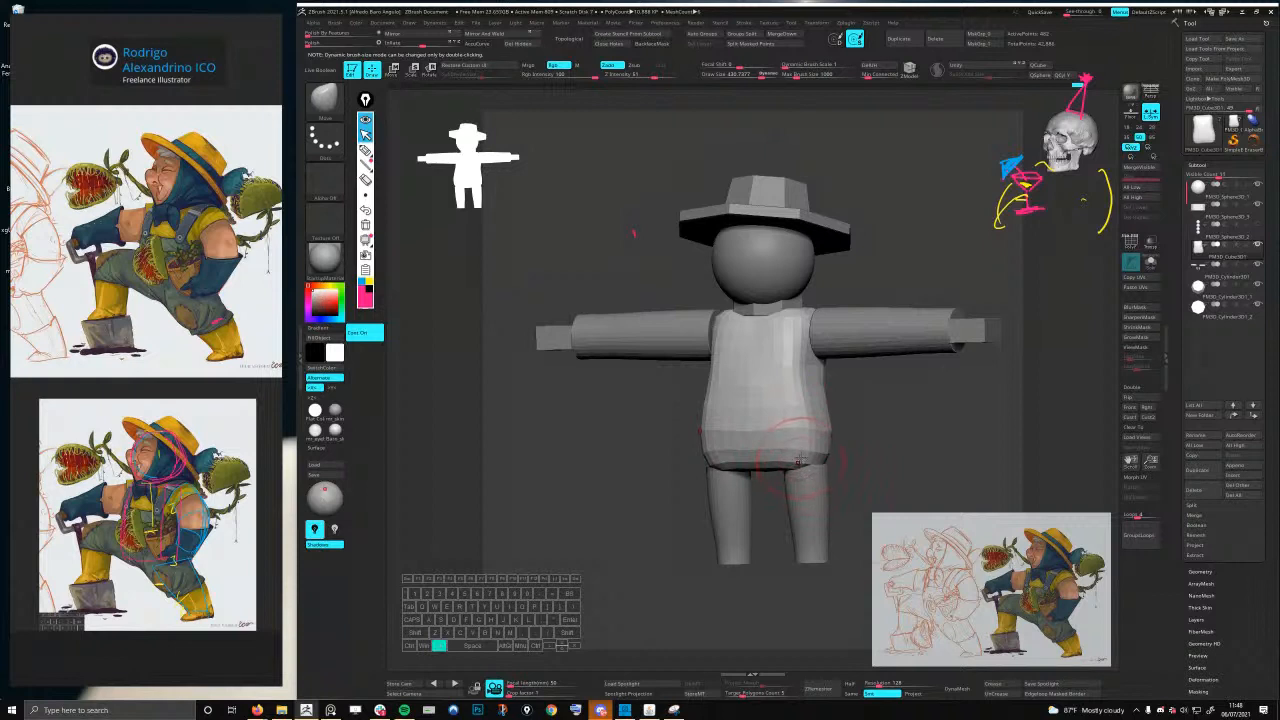
right_click_drag(794, 462, 812, 448, "shift")
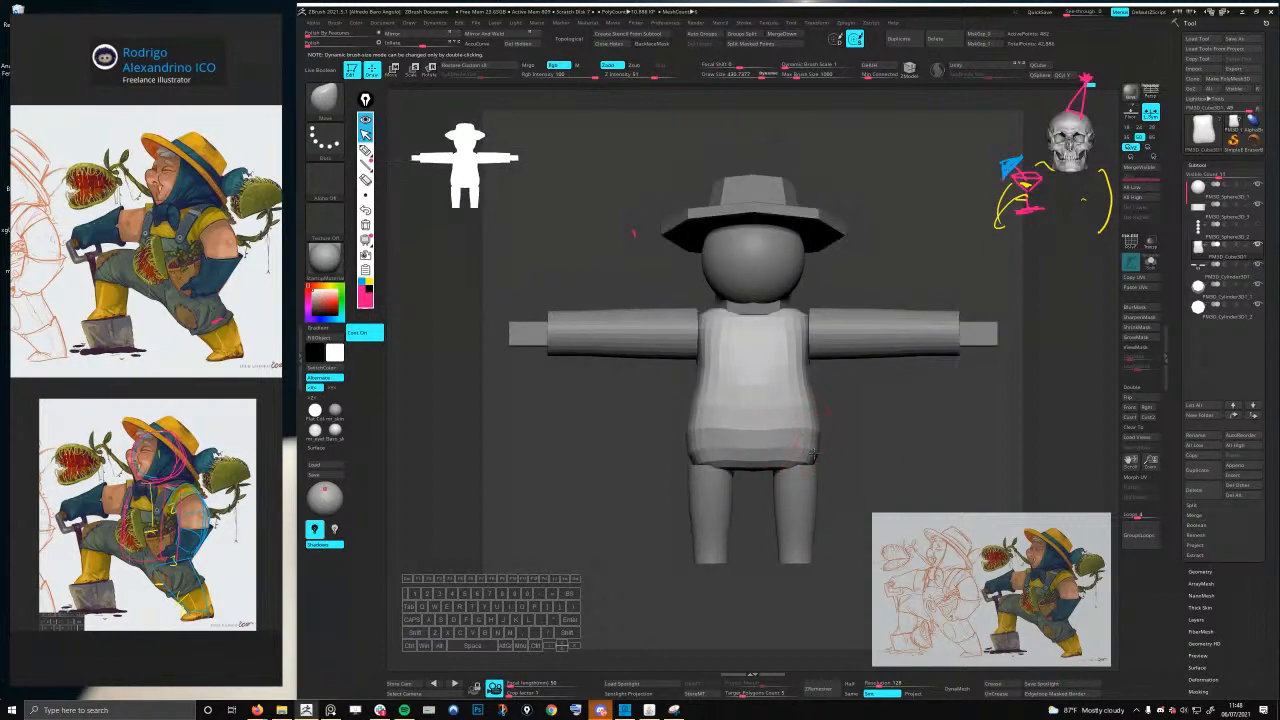
- Refine the torso with the Move brush at varying draw sizes, giving its side profile a forward-bulging belly and a curved back
key("space")
left_click_drag(787, 439, 778, 439)
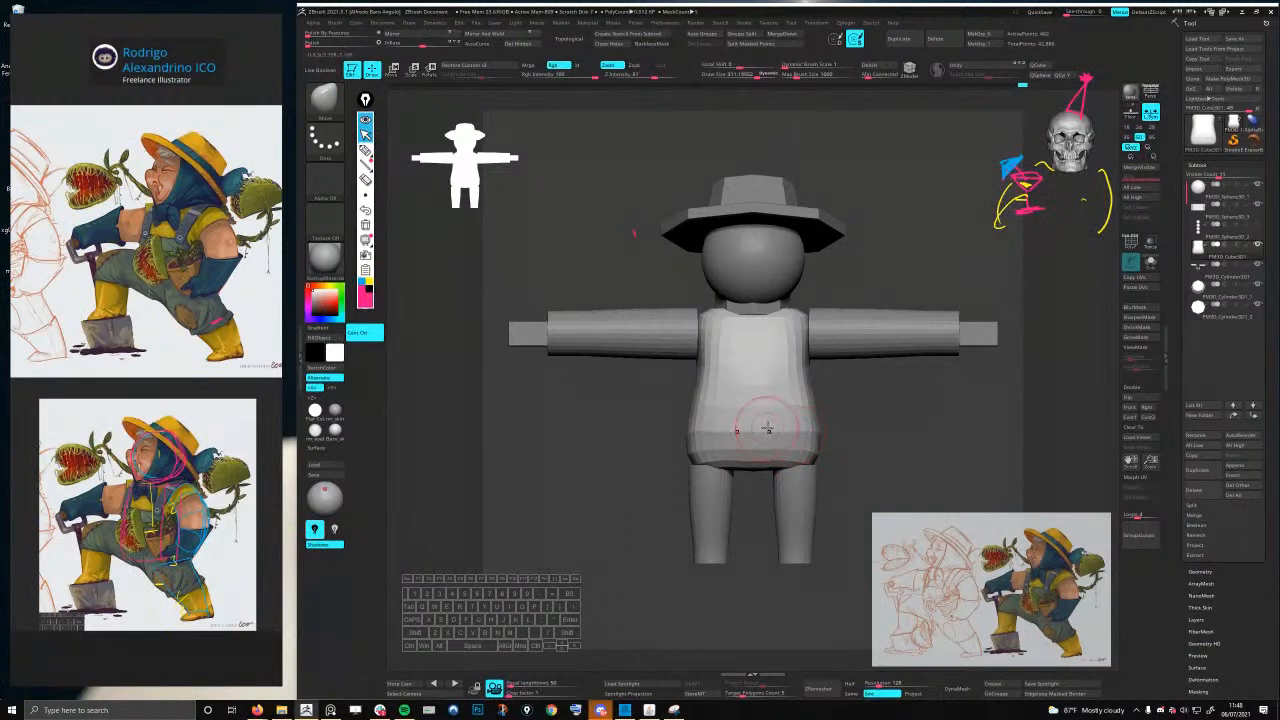
right_click_drag(787, 439, 793, 390, "alt")
key("space")
left_click_drag(794, 390, 807, 390)
key("space")
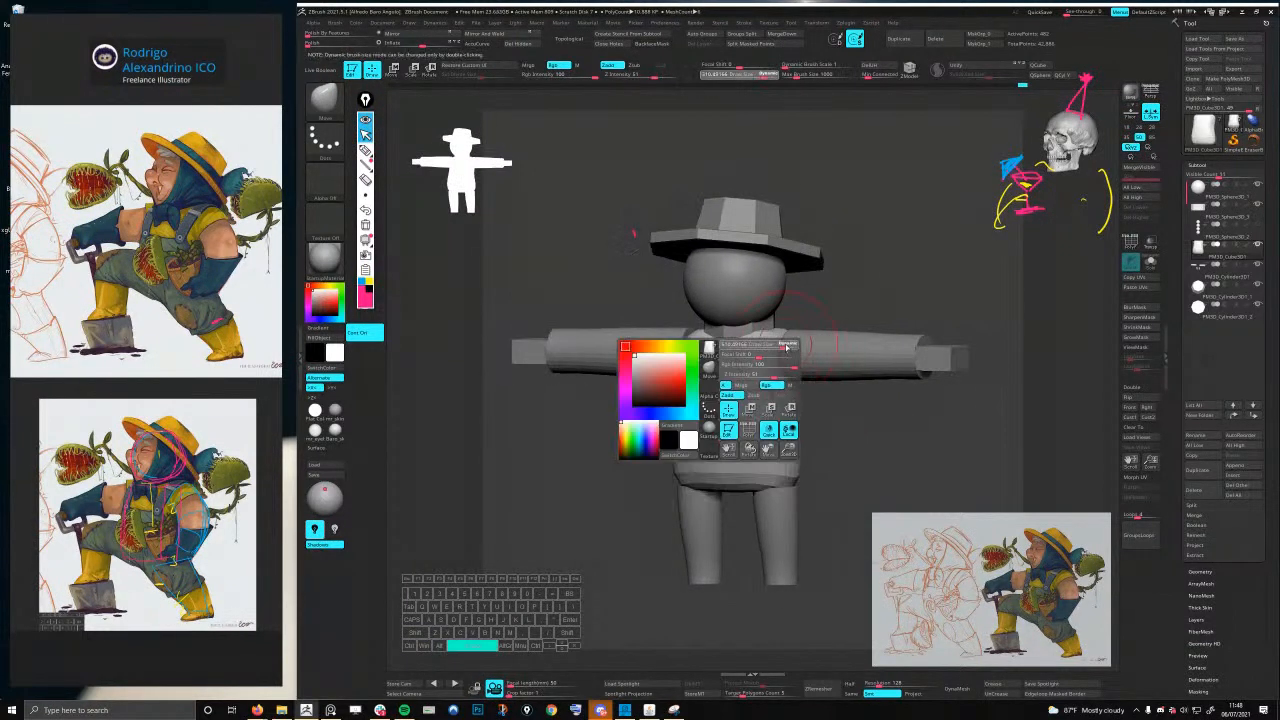
left_click(778, 347)
right_click_drag(792, 343, 806, 345, "shift")
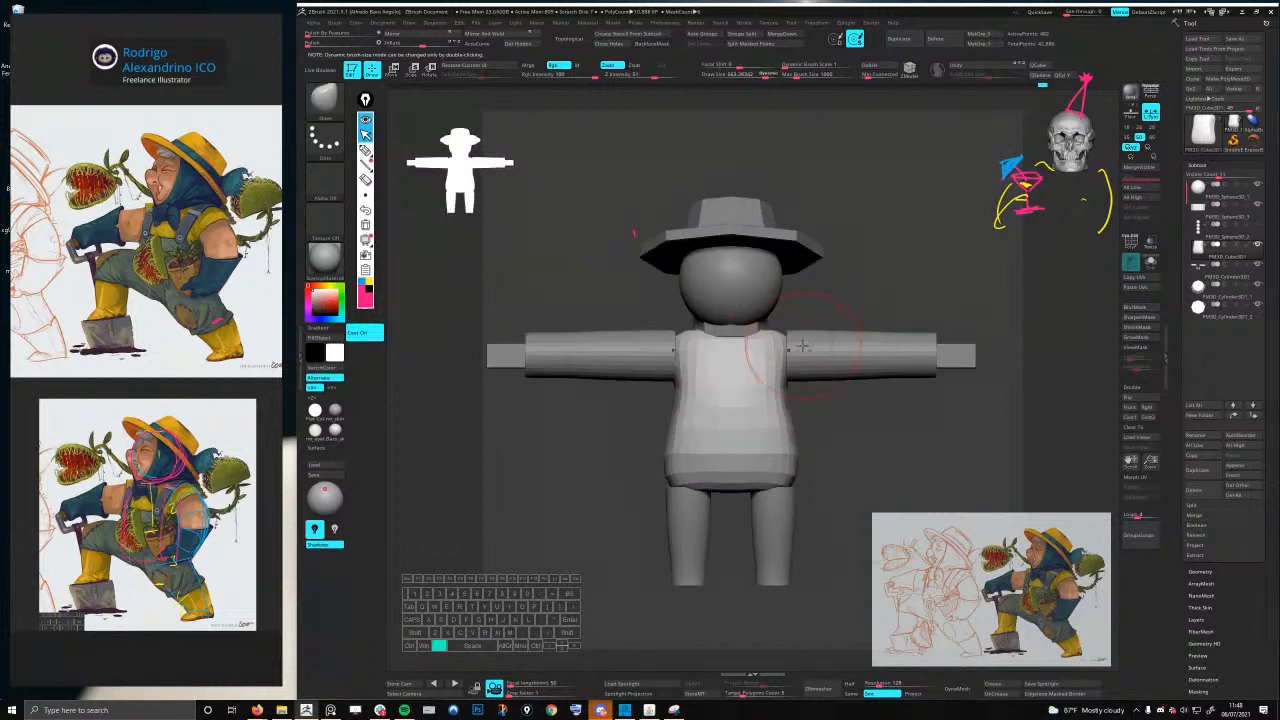
right_click_drag(753, 288, 788, 303, "alt")
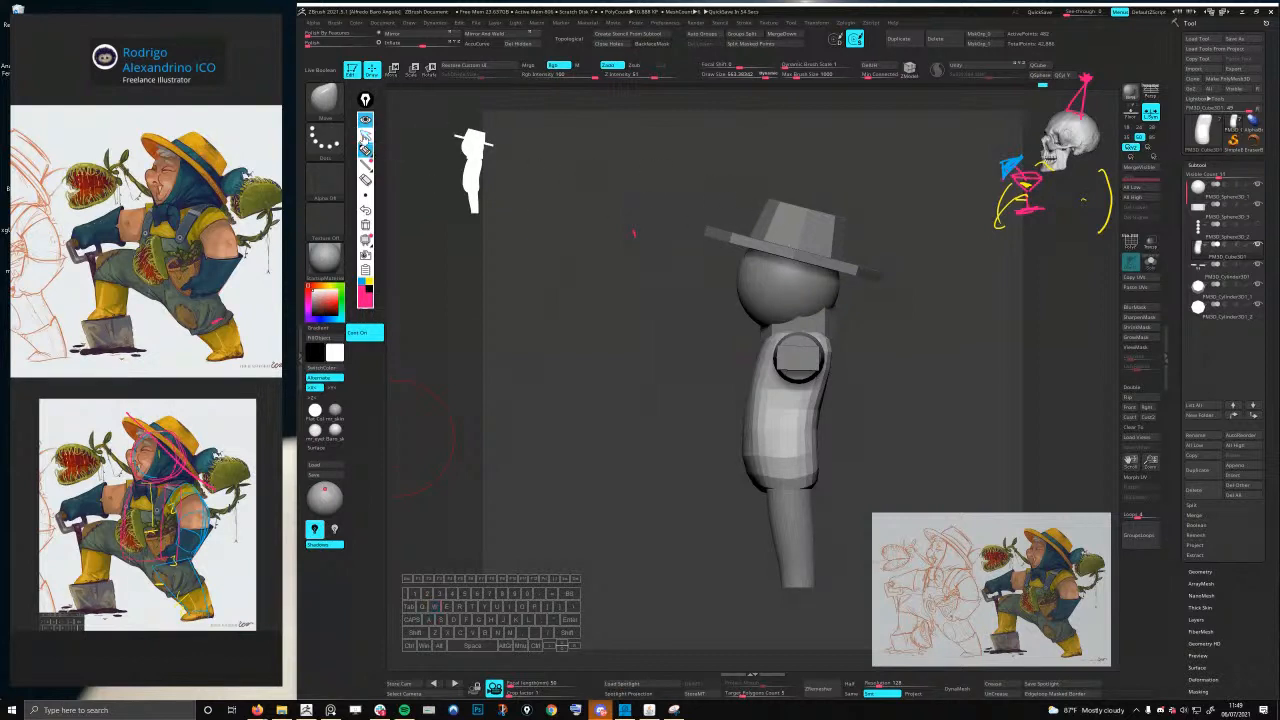
- Make the hat crown the active subtool, activate the gizmo and select the crown and brim together for a shared transform
left_click(366, 136)
left_click(801, 231, "alt")
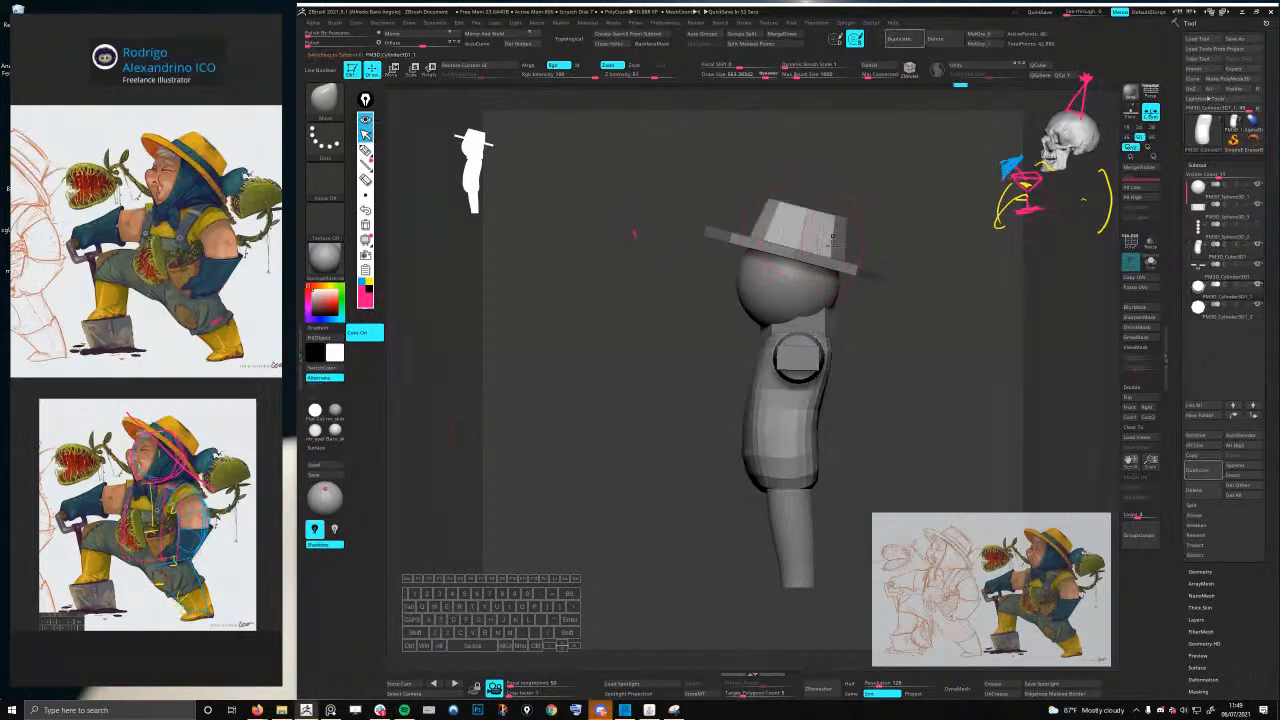
key("w")
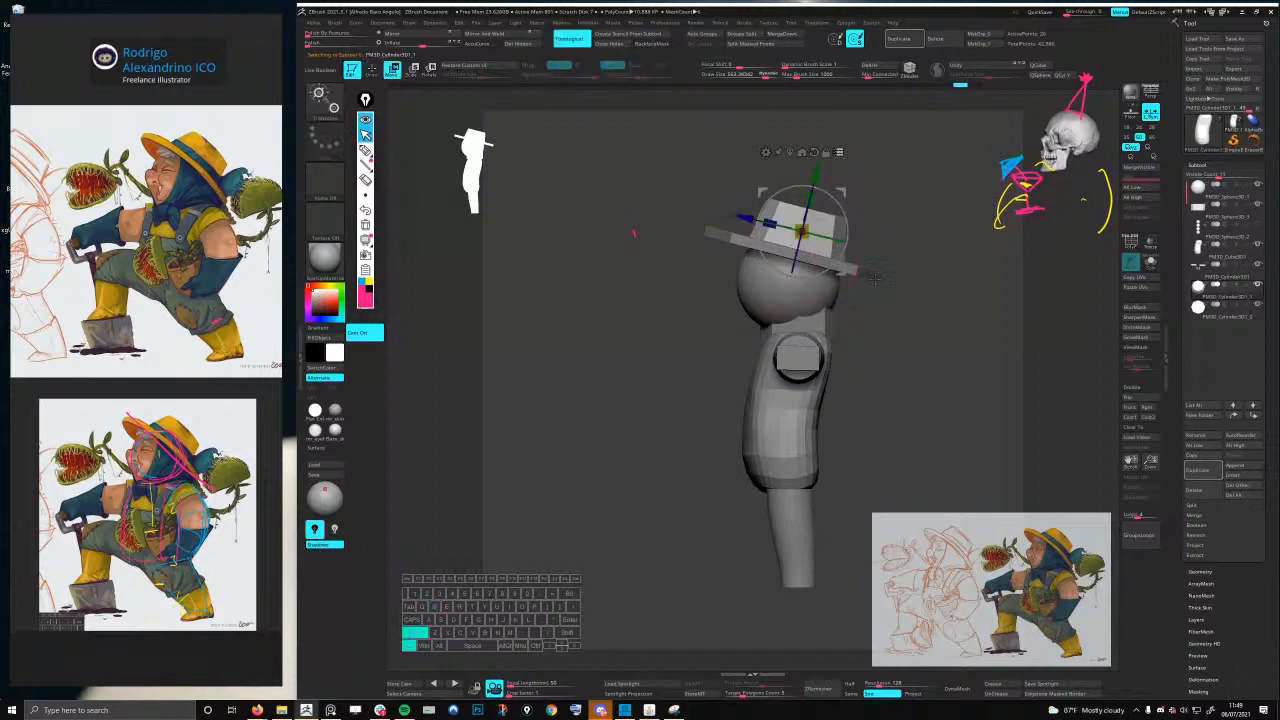
left_click_drag(881, 201, 860, 309, "ctrl+shift")
left_click(871, 217, "ctrl+shift")
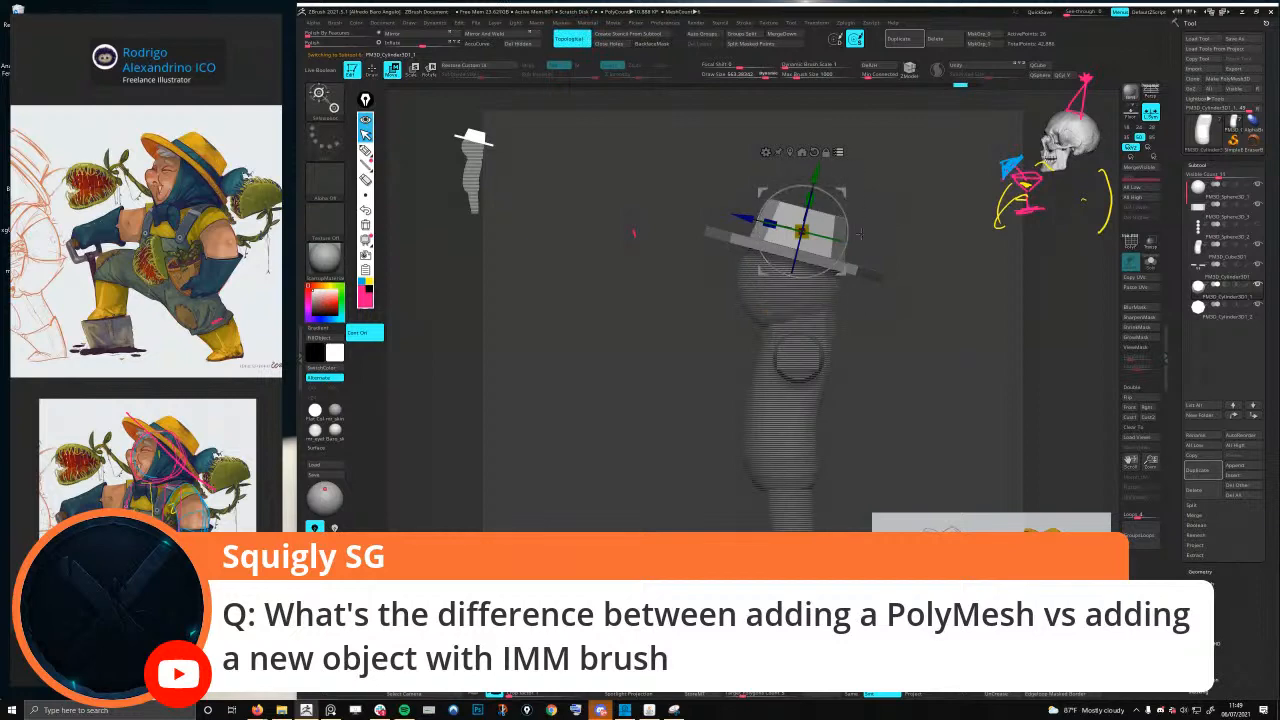
left_click_drag(847, 211, 851, 216)
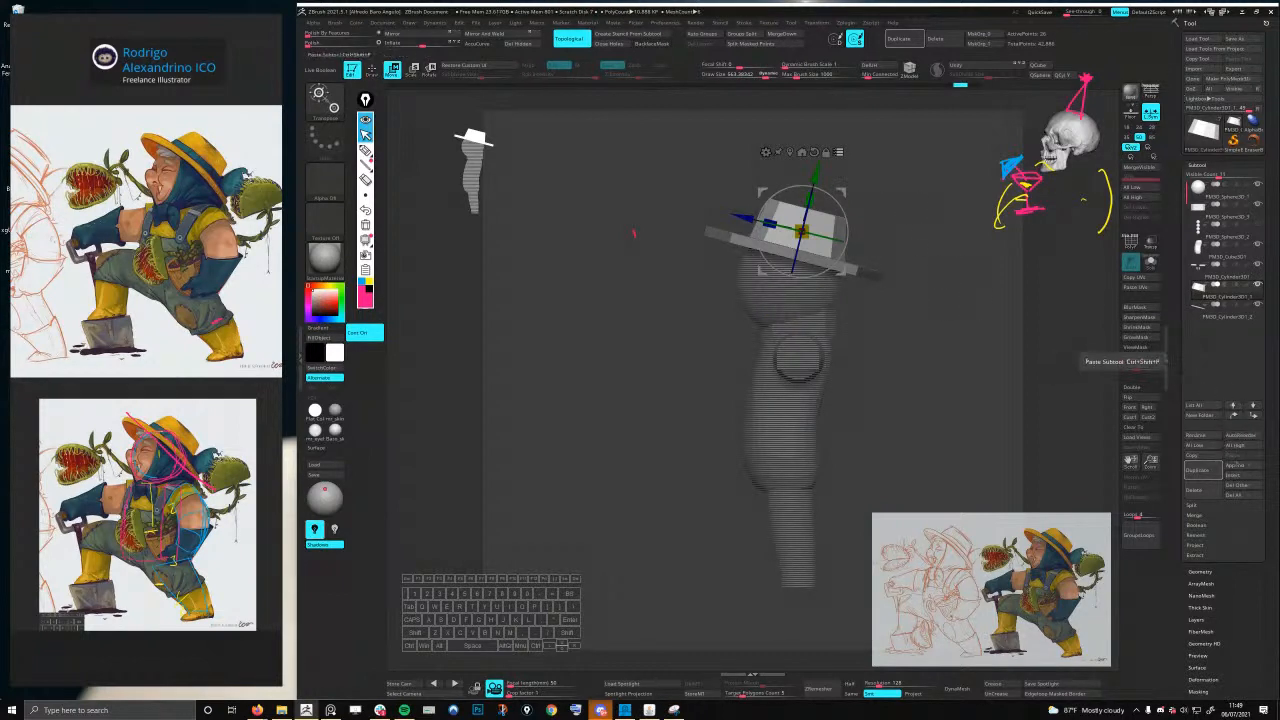
left_click(1247, 467)
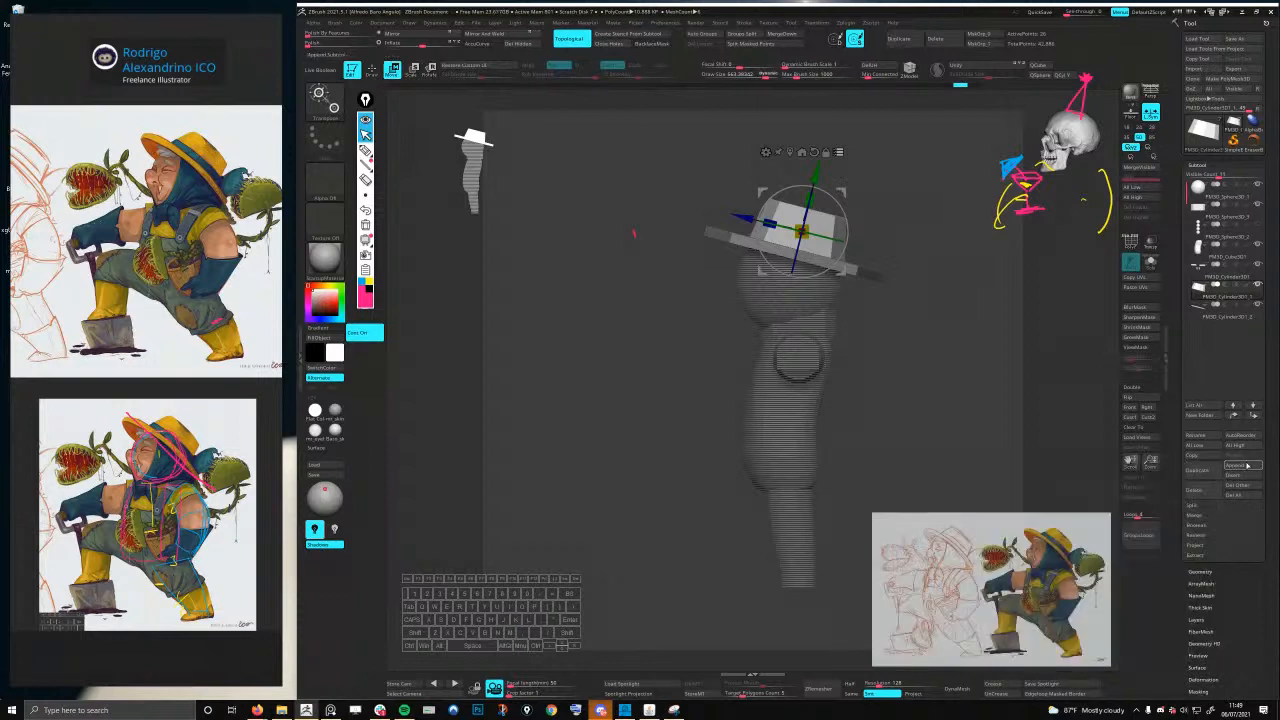
left_click(1250, 467)
left_click_drag(1012, 337, 954, 302, "alt")
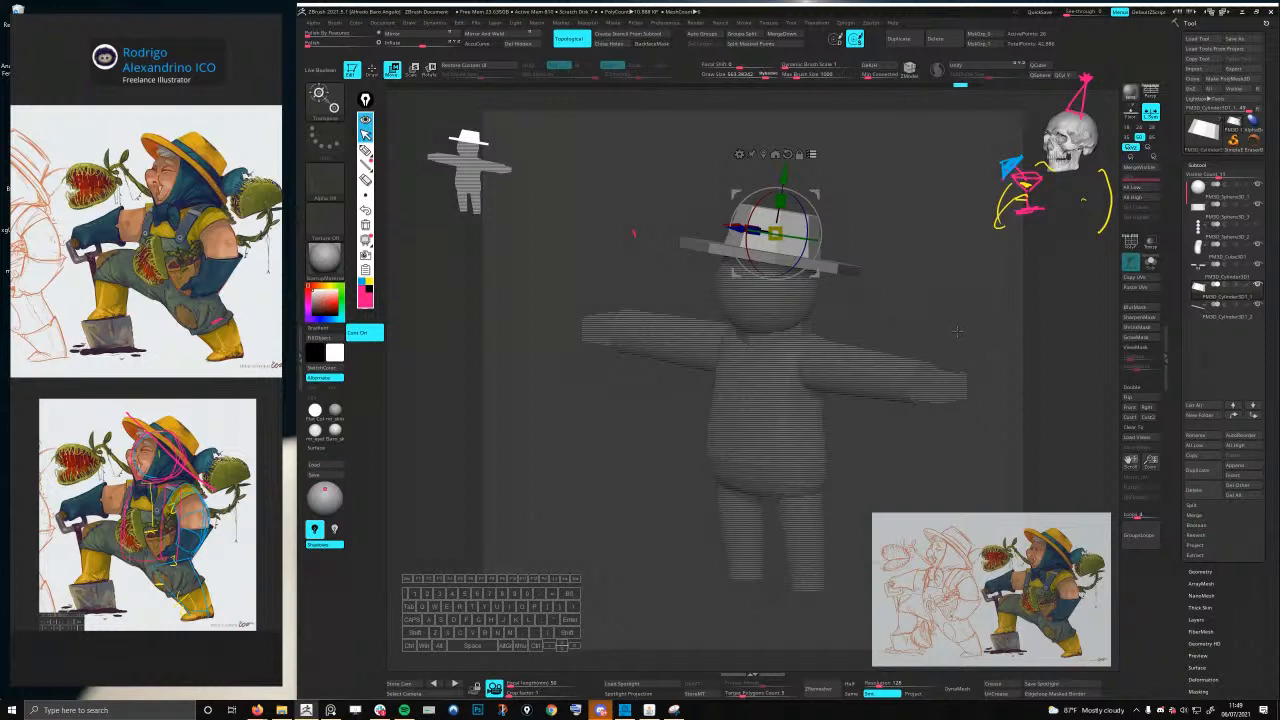
left_click_drag(953, 335, 805, 328)
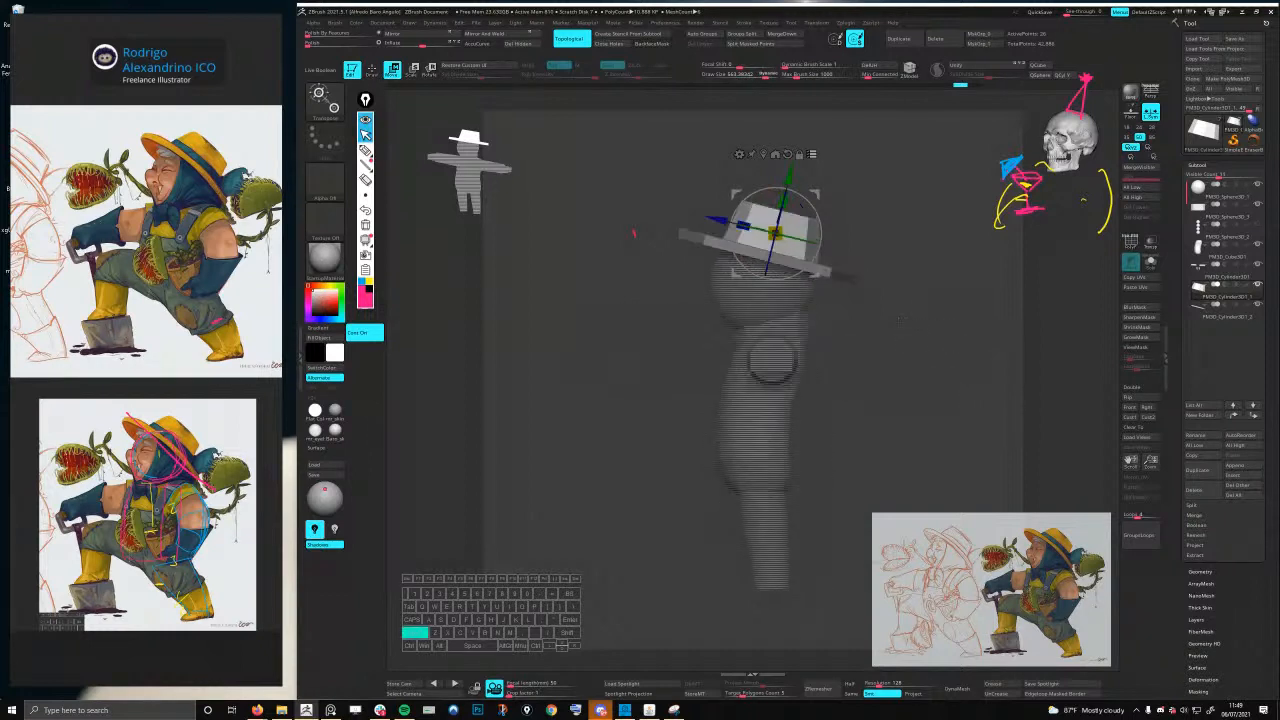
- Make the neck the active subtool and examine the whole blockout from the front, side and three-quarter angles
left_click(805, 328, "alt")
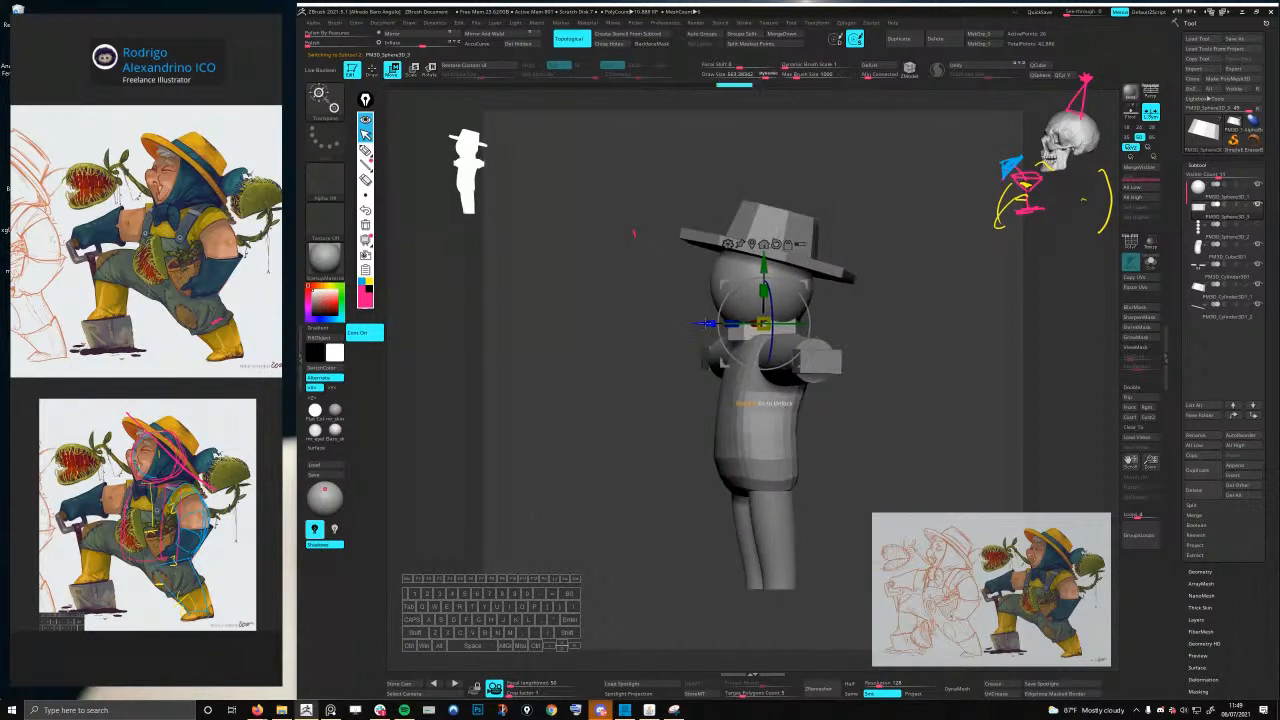
left_click_drag(450, 345, 569, 292)
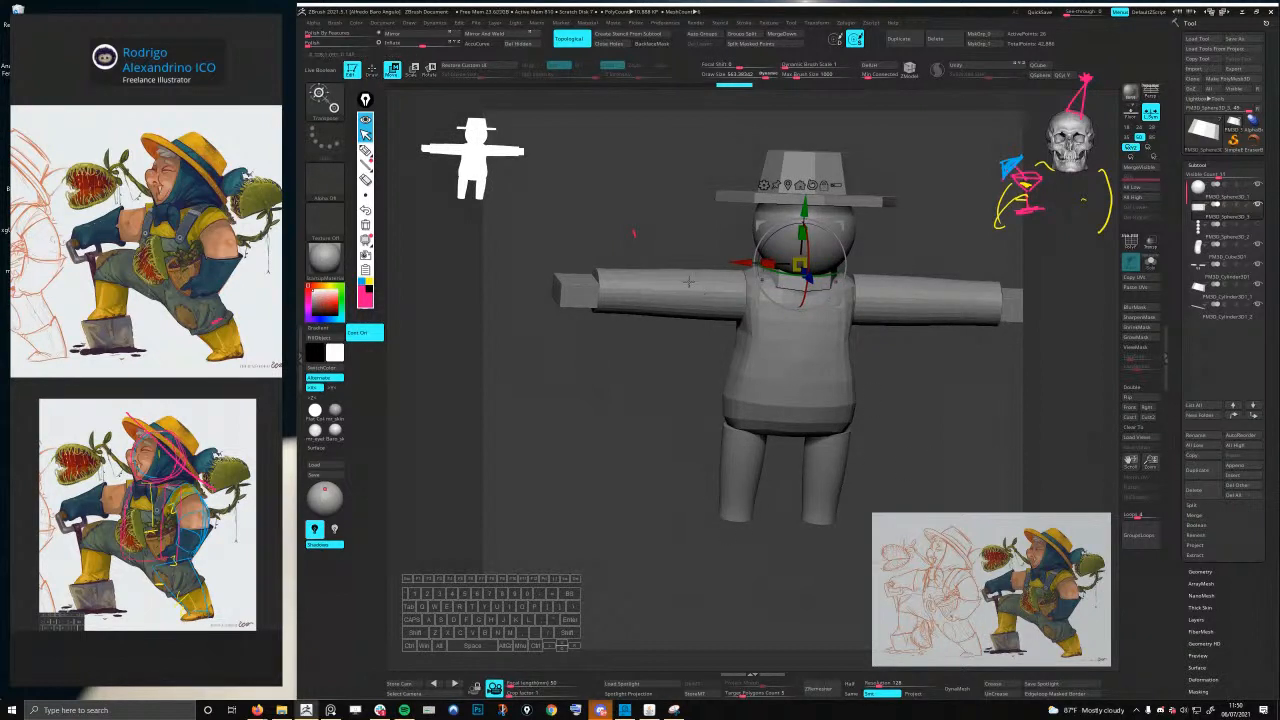
right_click_drag(688, 282, 689, 285, "shift")
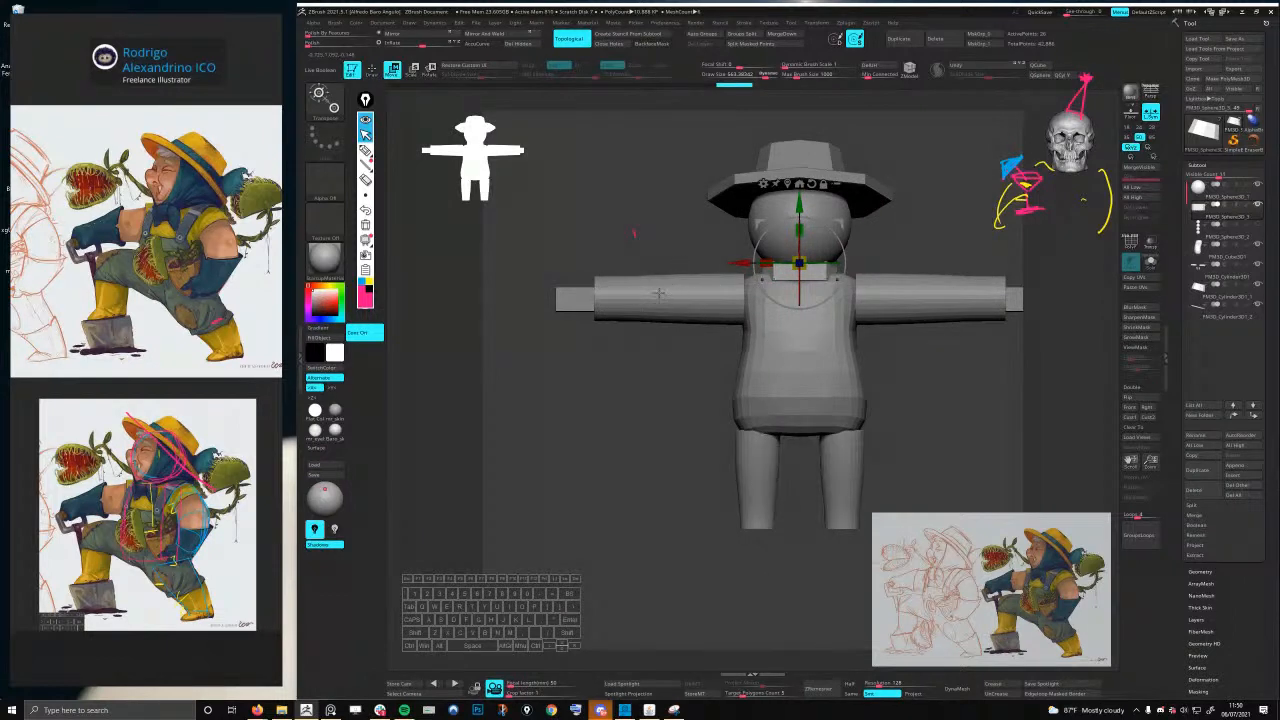
right_click_drag(659, 292, 755, 414, "ctrl")
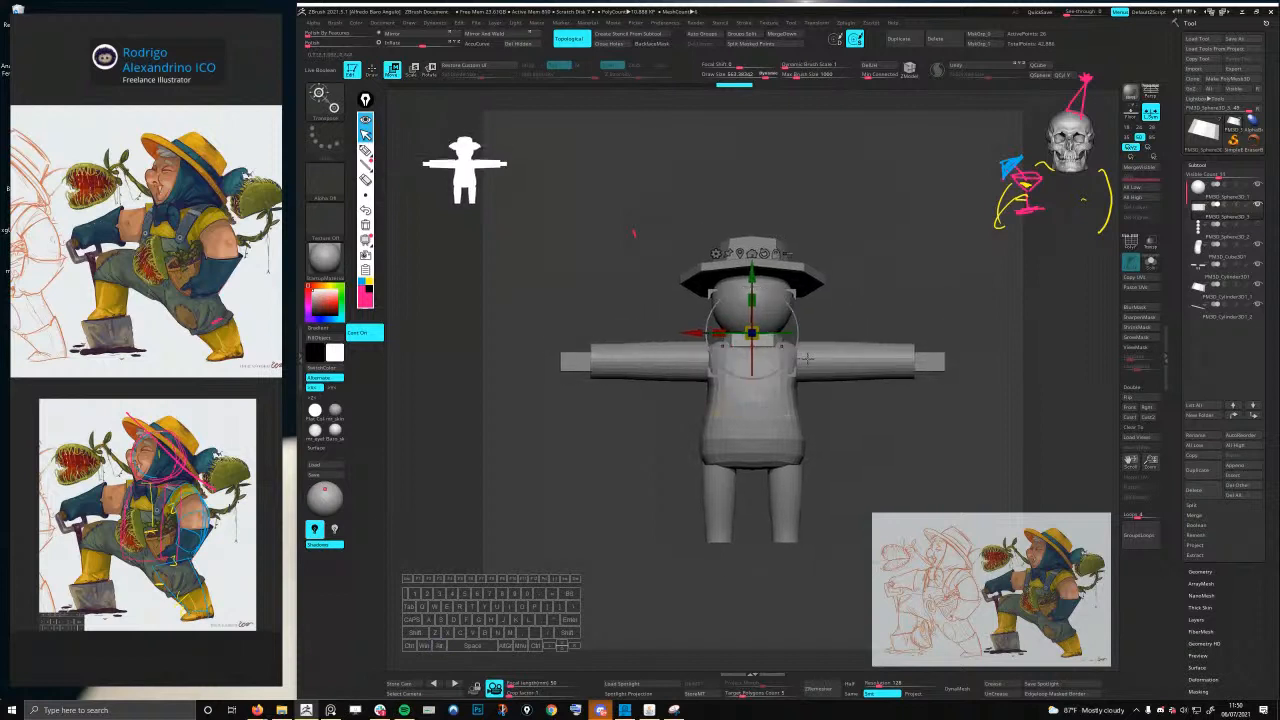
right_click_drag(796, 352, 842, 312)
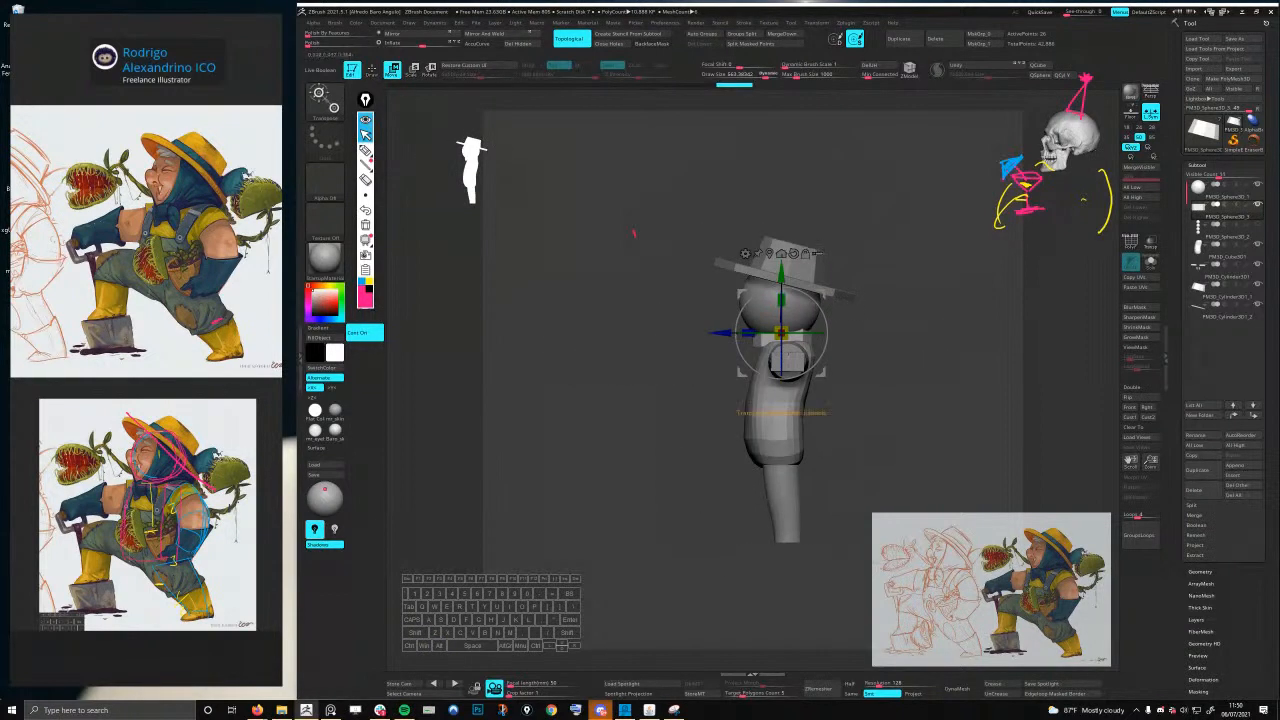
key("shift")
right_click_drag(857, 323, 807, 263)
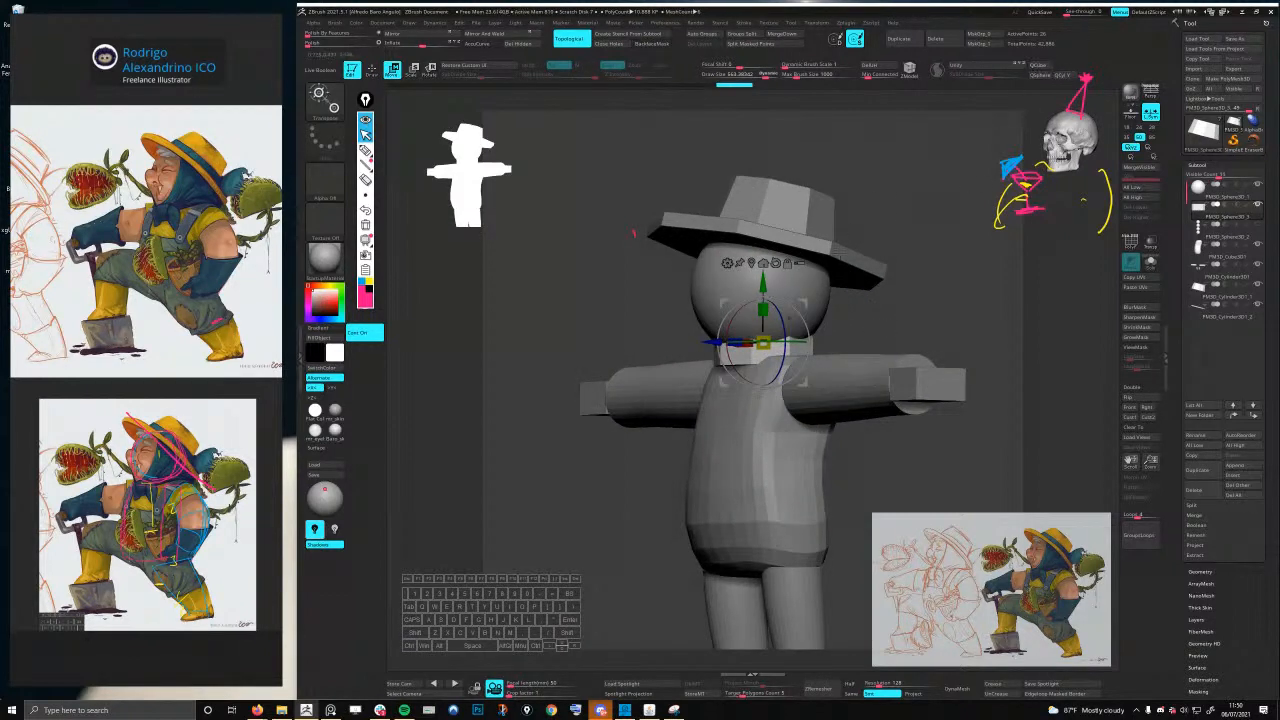
right_click_drag(861, 267, 845, 275)
- Make the hat brim the active subtool, select it together with the crown and tilt the hat backward in side view
left_click(848, 266)
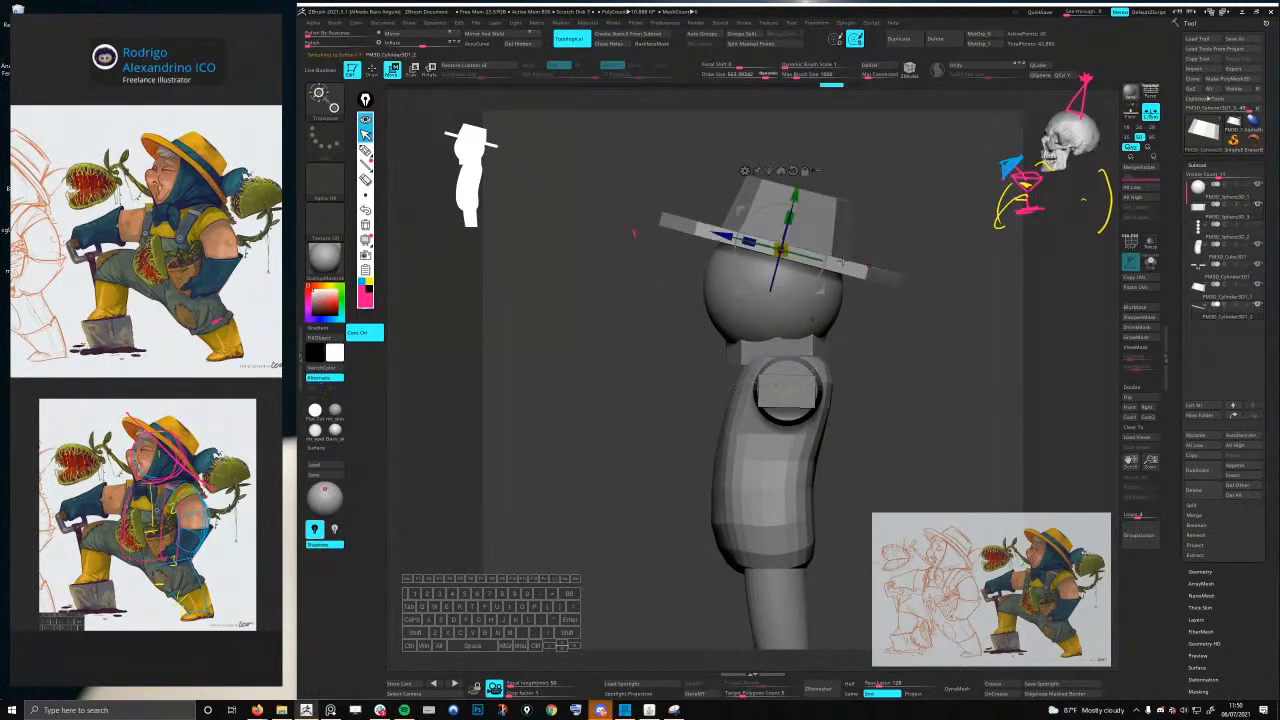
left_click(818, 170)
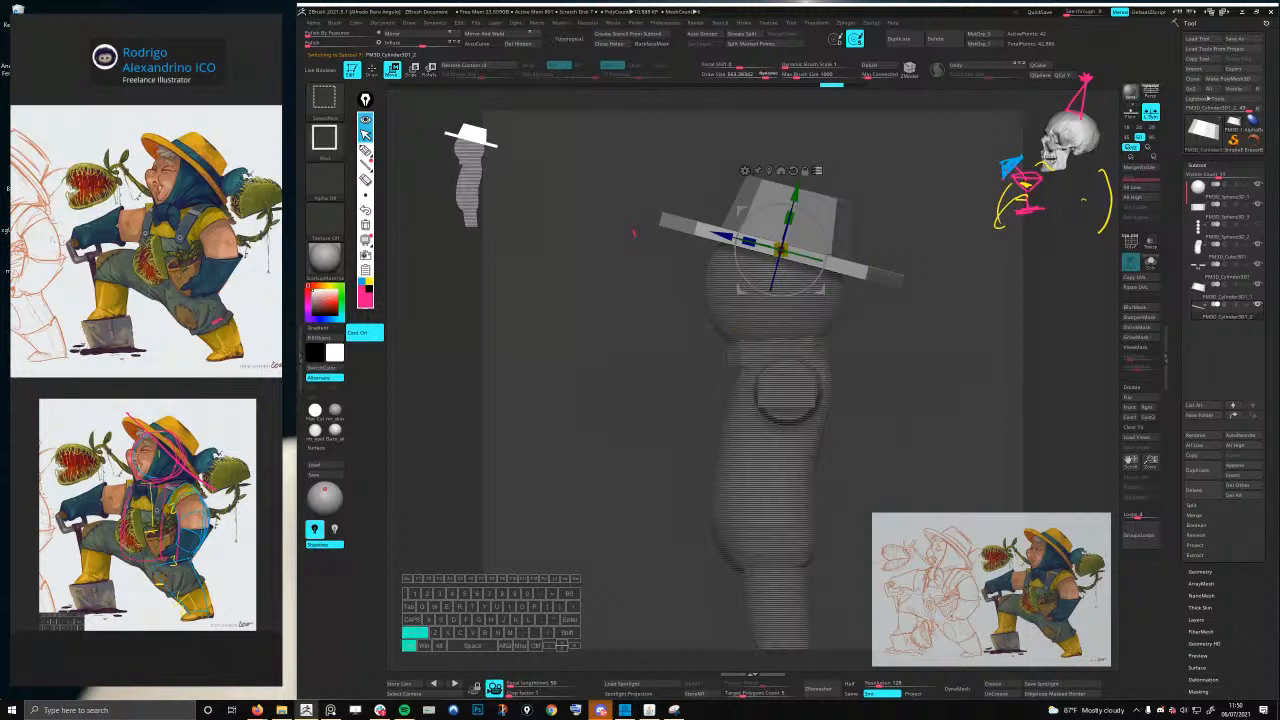
left_click_drag(824, 225, 829, 232)
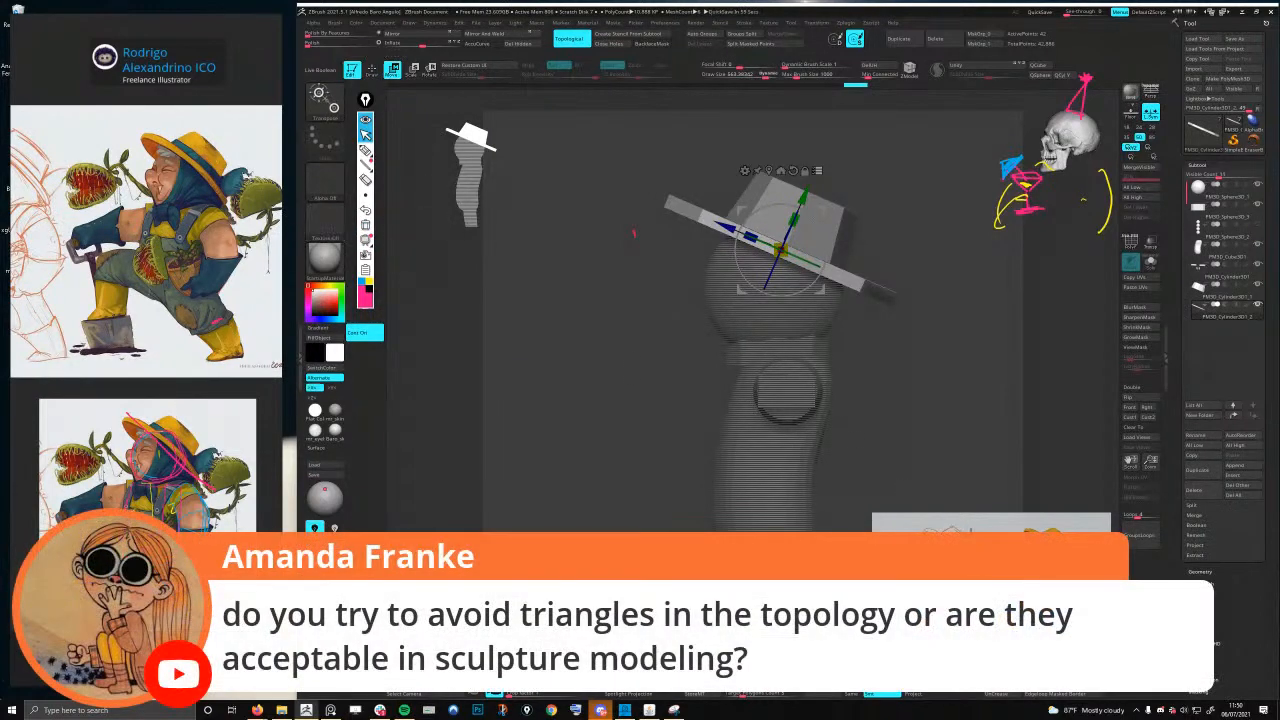
- Show the concept art in Spotlight, enlarge and position it over the model and leave Spotlight editing
key("shift+z")
left_click_drag(984, 565, 765, 340)
left_click_drag(784, 256, 1192, 328)
left_click_drag(900, 400, 700, 320)
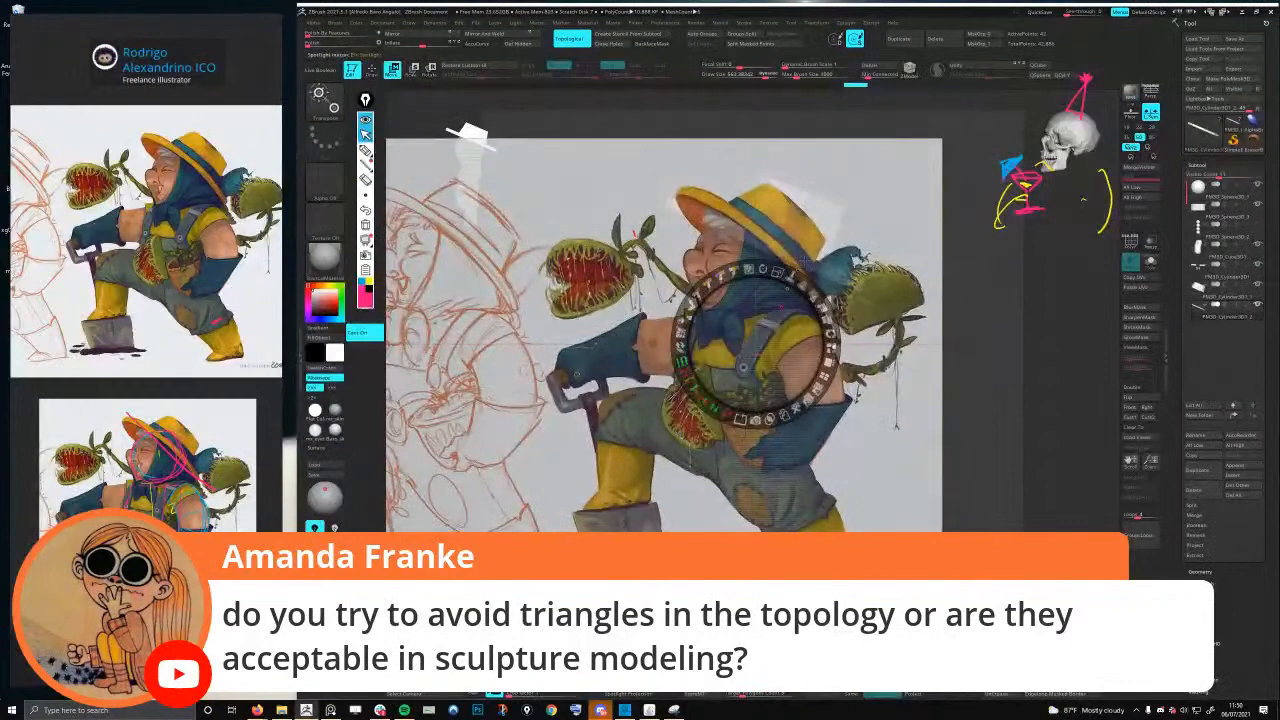
key("z")
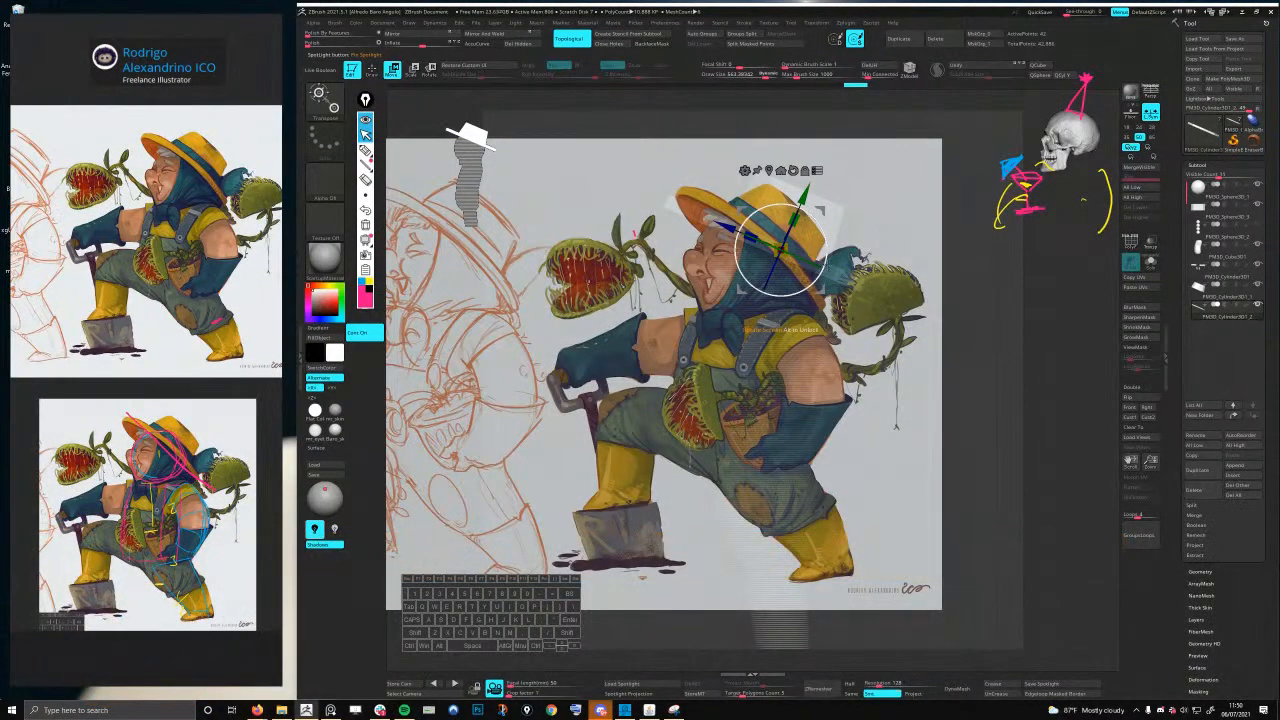
- Rotate the hat further backward to match the concept art's hat angle and turn on the polyframe display
mouse_move(780, 255)
left_mouse_down()
mouse_move(772, 243)
mouse_move(780, 250)
left_mouse_up()
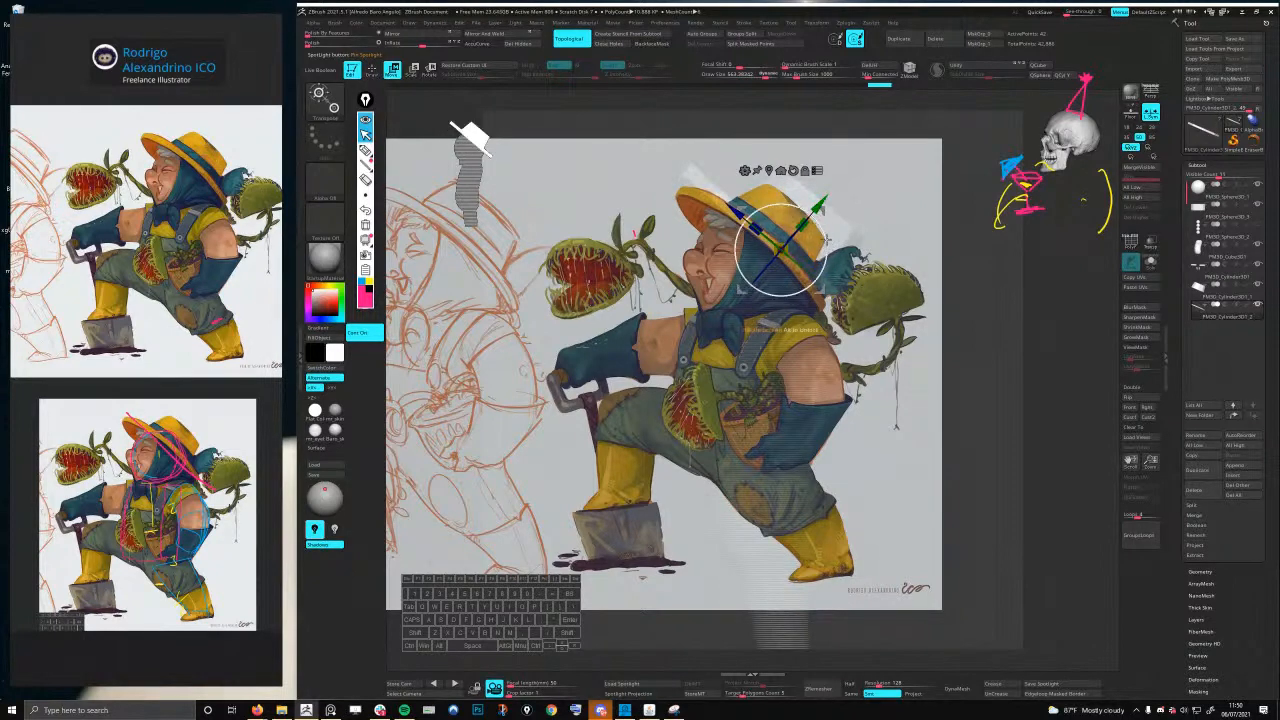
key("g")
key("Escape")
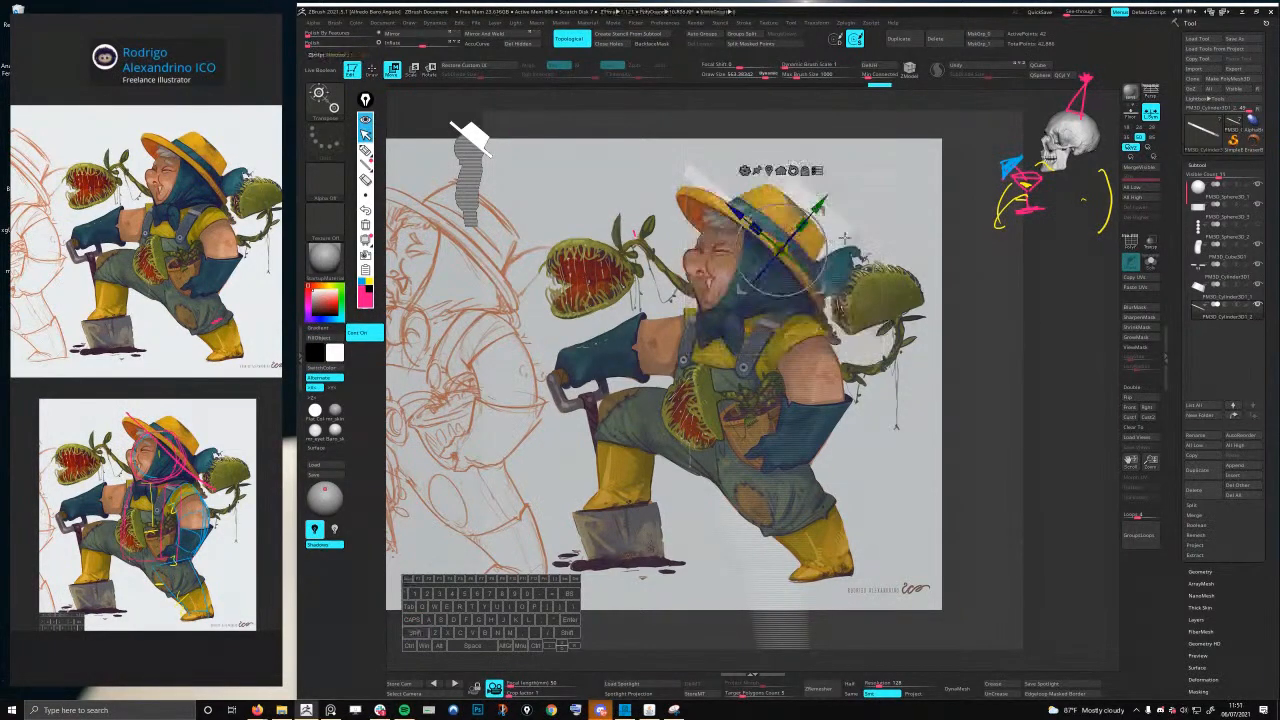
key("shift+f")
key("shift+f")
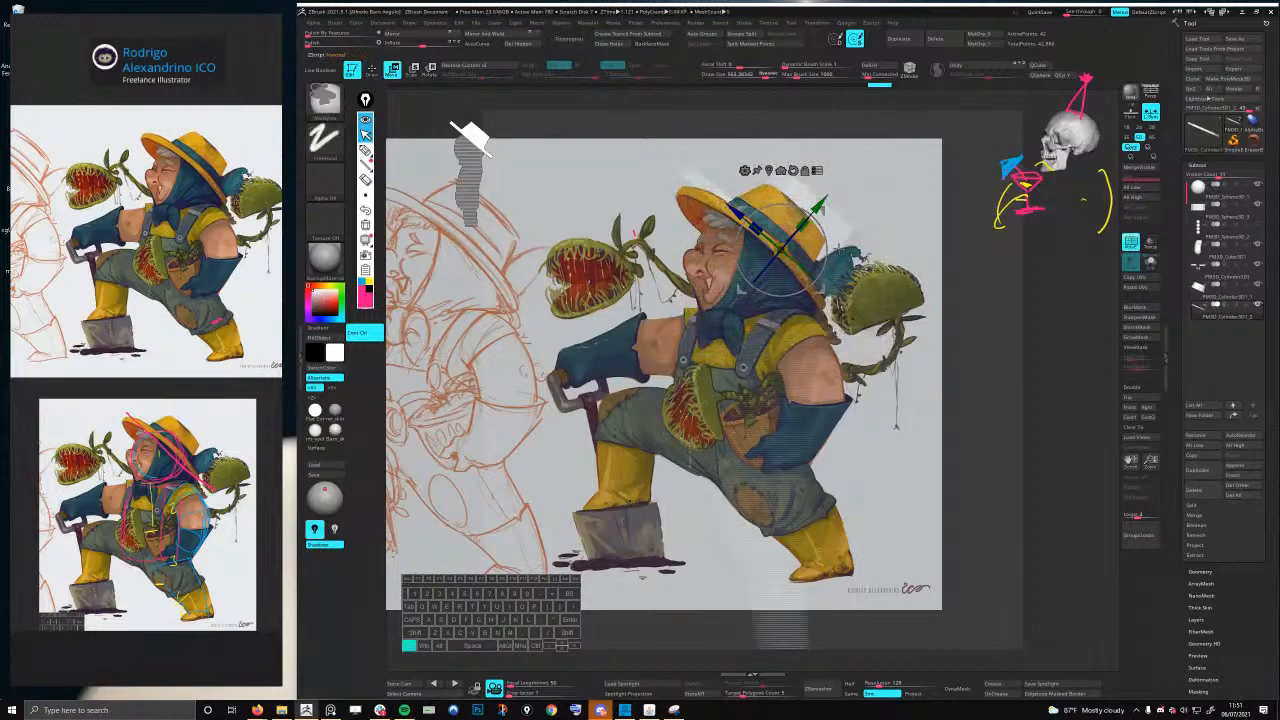
- Hide the Spotlight reference and shift the crown and brim together slightly toward the back of the head
key("z")
key("shift+z")
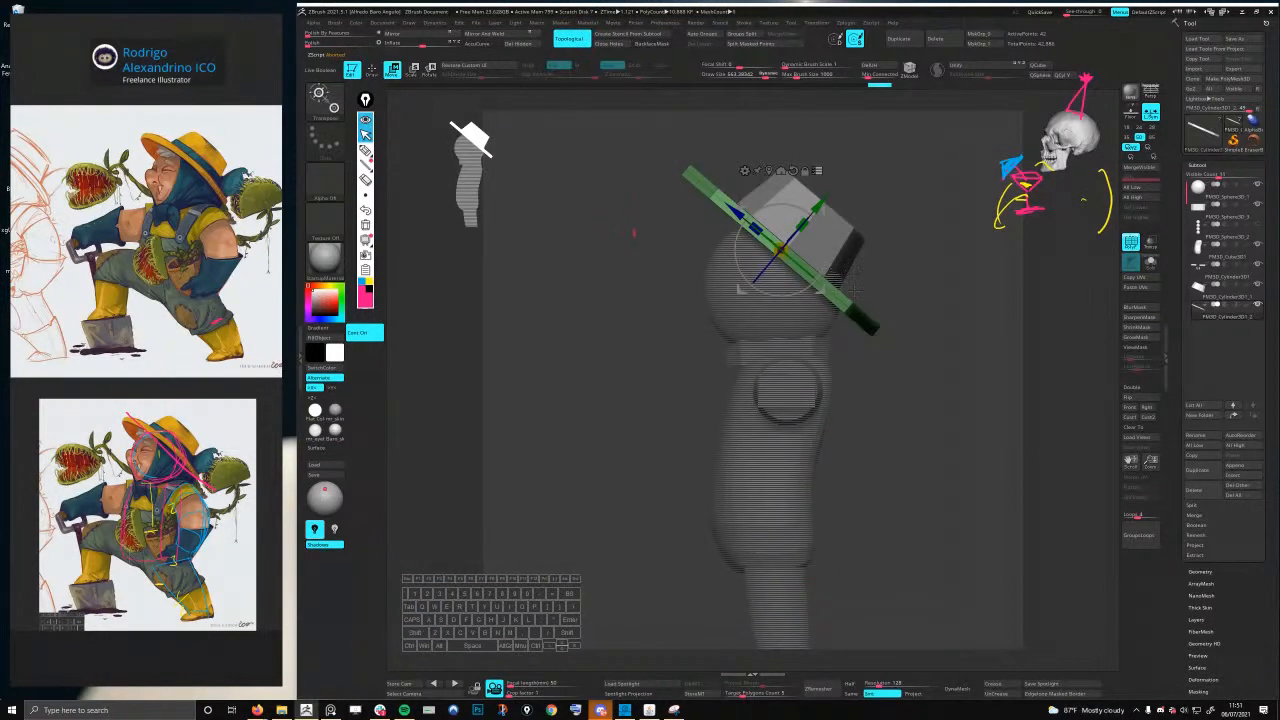
left_click_drag(801, 224, 838, 218)
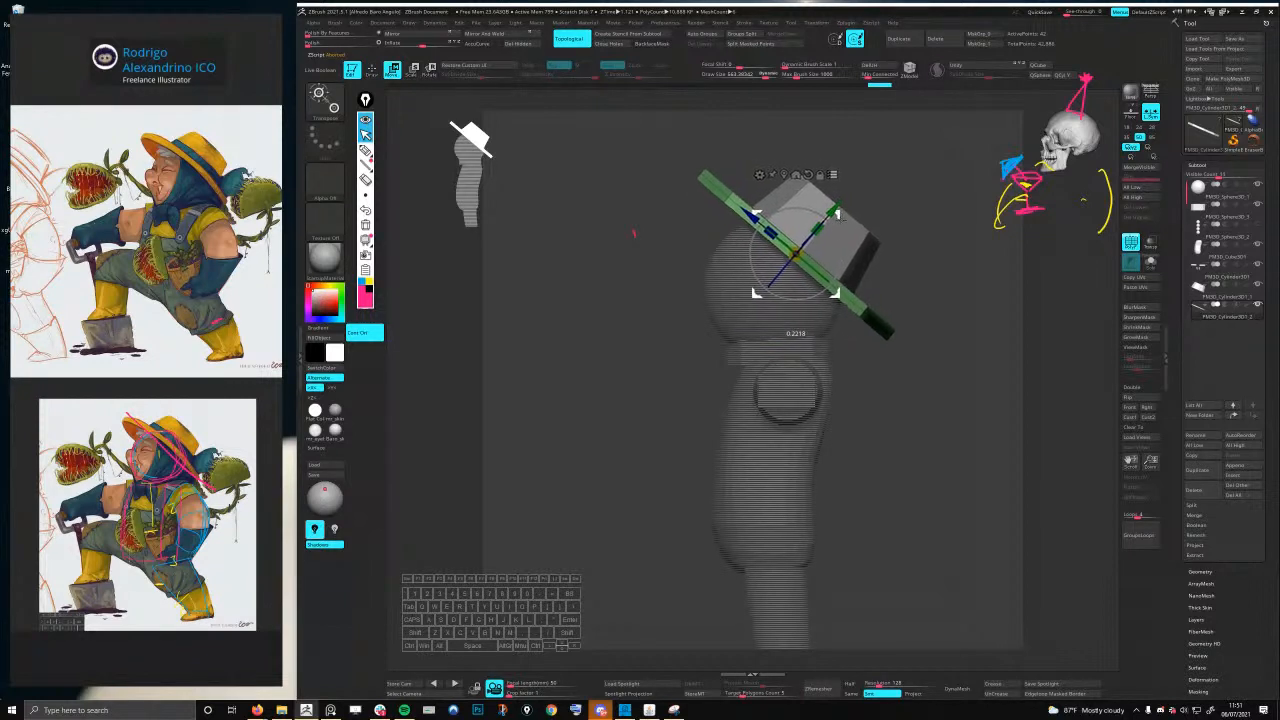
- Resize the silhouette thumbnail to check the tilted hat and clear the multi-subtool selection
right_click_drag(909, 284, 960, 310)
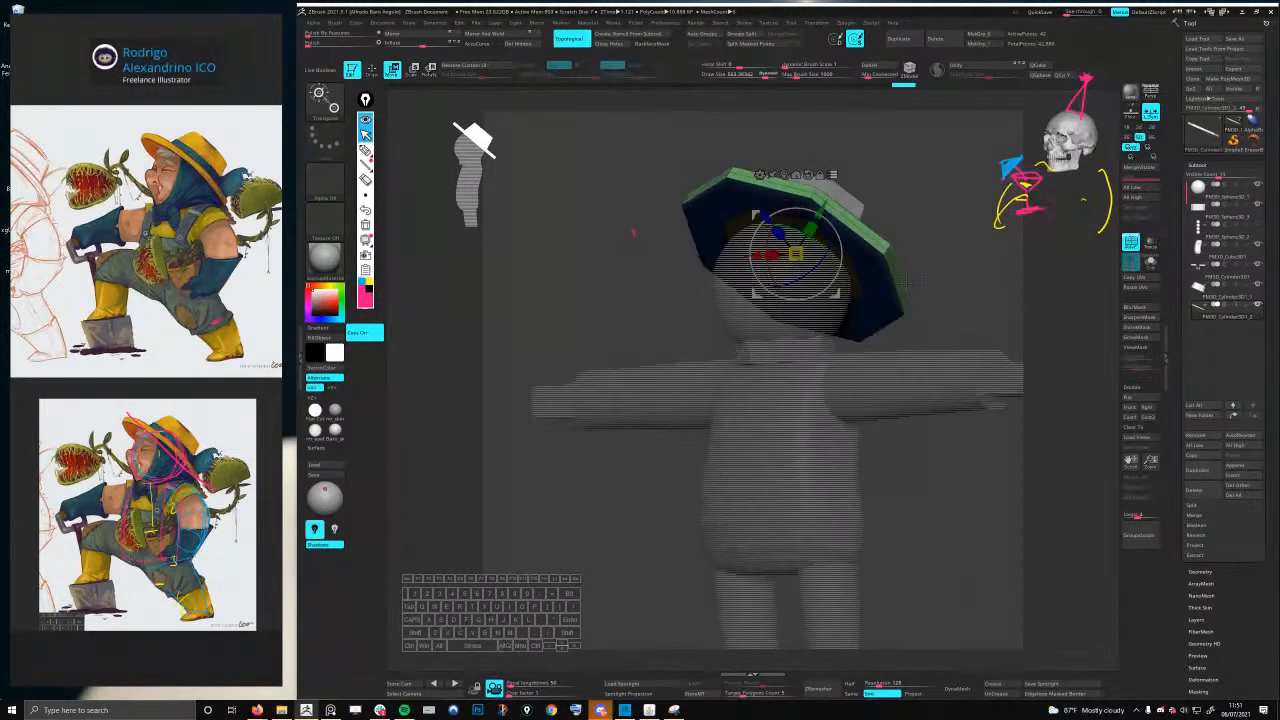
right_click_drag(880, 370, 808, 310, "ctrl")
left_click_drag(476, 165, 585, 210)
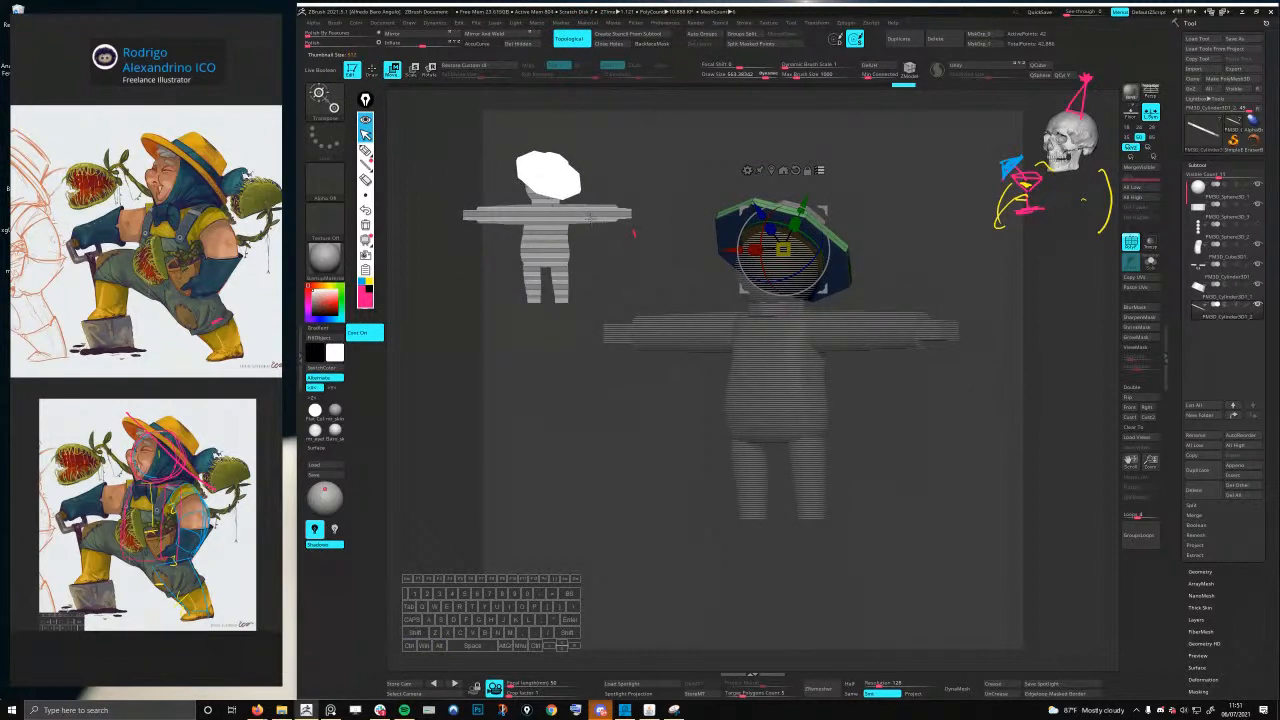
left_click_drag(555, 229, 500, 197)
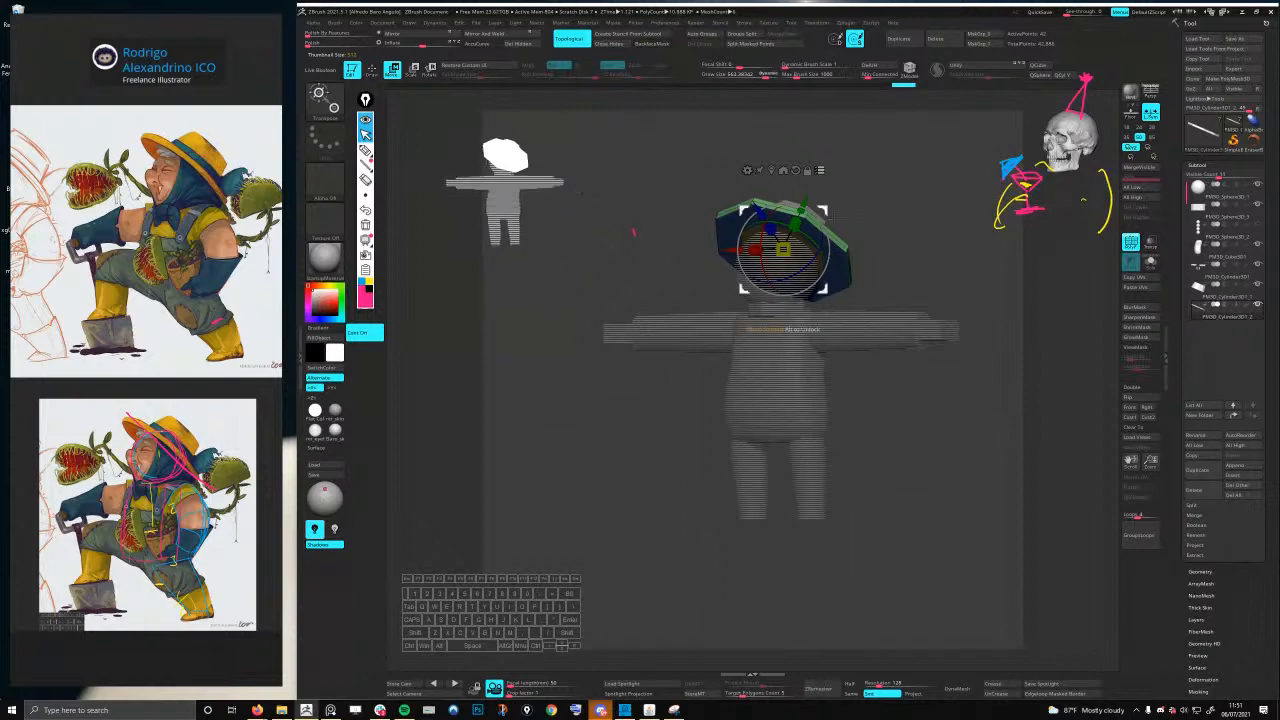
mouse_move(860, 242)
right_mouse_down()
mouse_move(860, 262)
mouse_move(843, 216)
right_mouse_up()
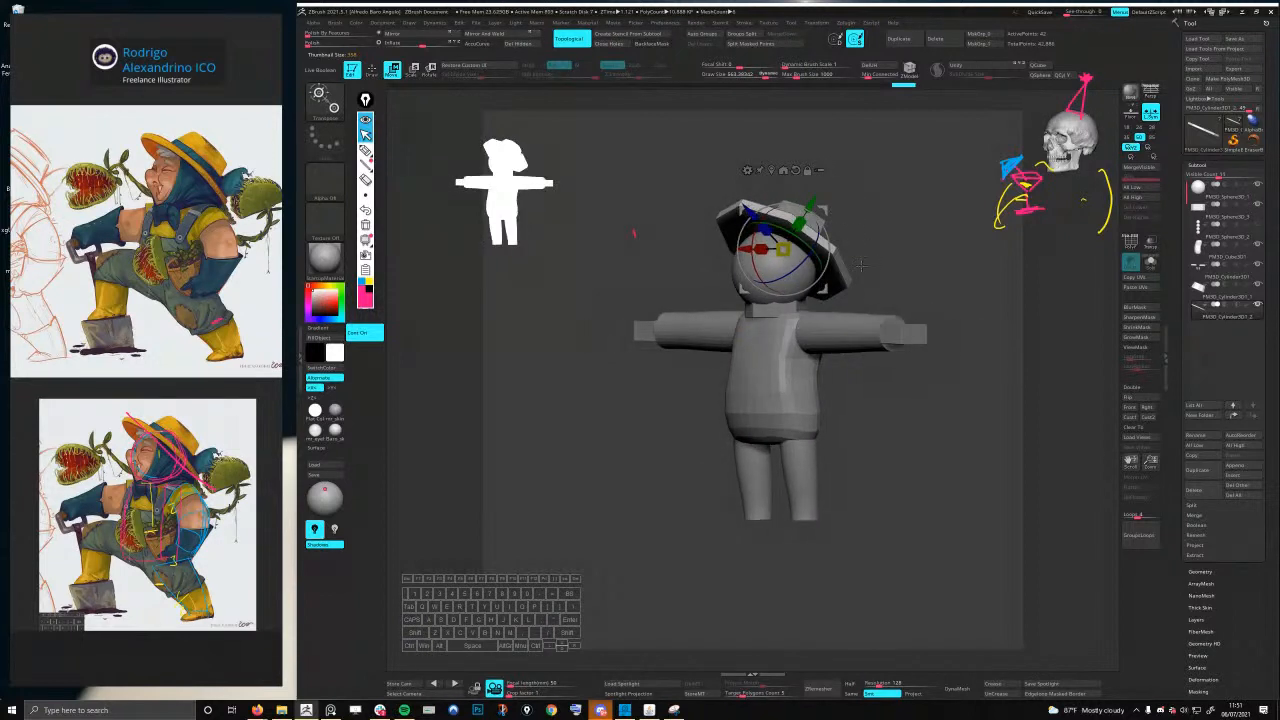
right_click_drag(871, 263, 850, 309, "alt")
- Examine the hat brim's polygroups and topology with the polyframe display and the ZModeler brush
key("q")
mouse_move(829, 245)
right_mouse_down()
mouse_move(808, 280)
mouse_move(770, 257)
mouse_move(782, 255)
mouse_move(763, 272)
mouse_move(798, 284)
mouse_move(802, 345)
right_mouse_up()
key("shift+f")
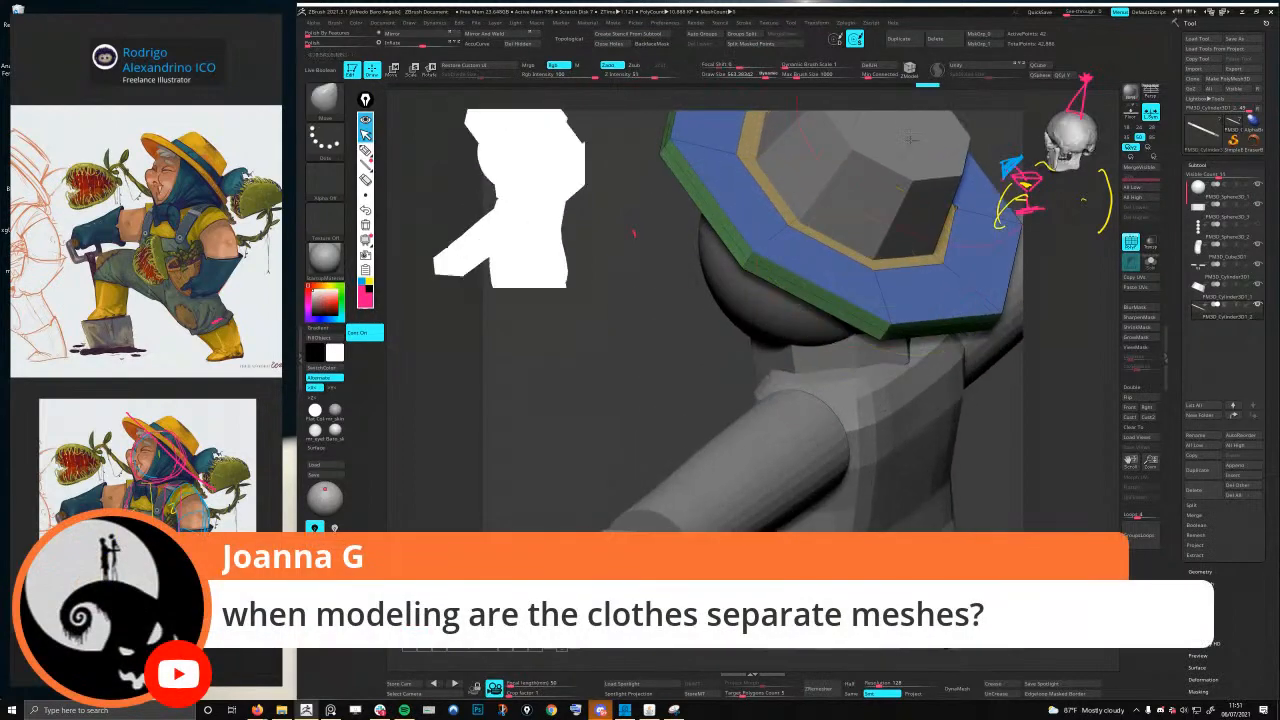
left_click(909, 70)
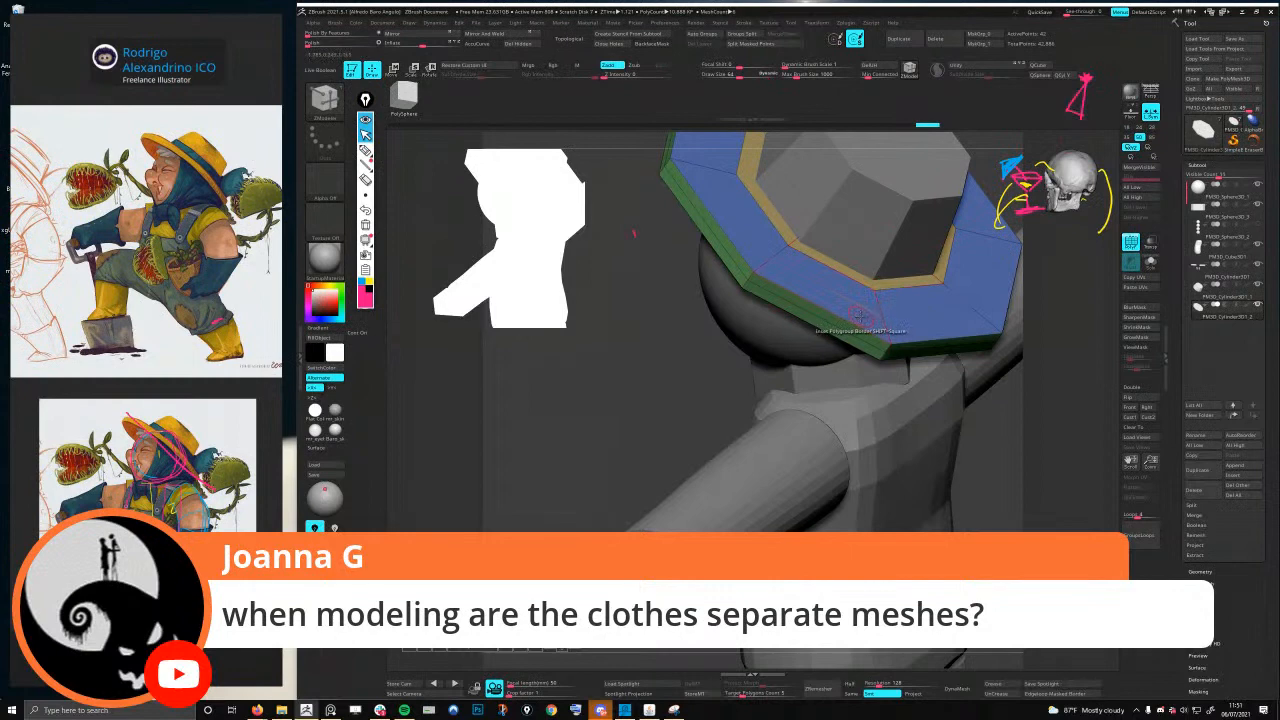
left_click_drag(845, 320, 845, 318)
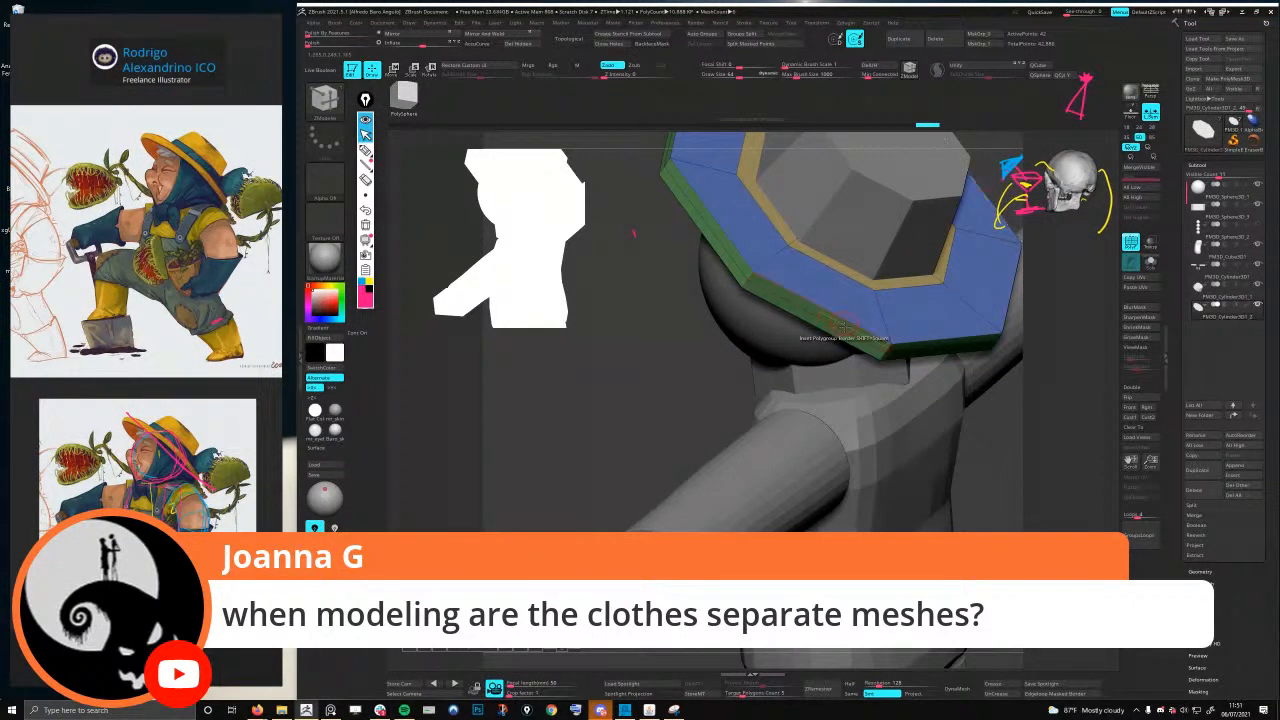
right_click_drag(846, 403, 831, 313)
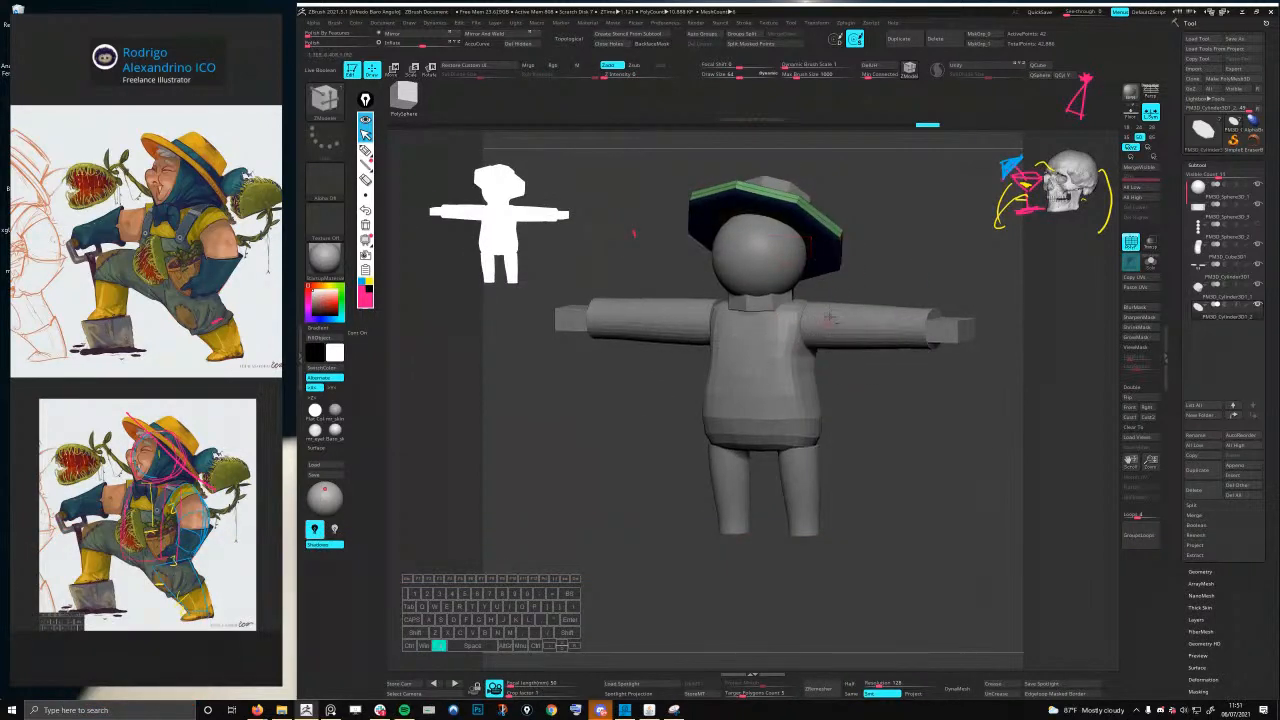
right_click_drag(794, 289, 785, 333, "alt")
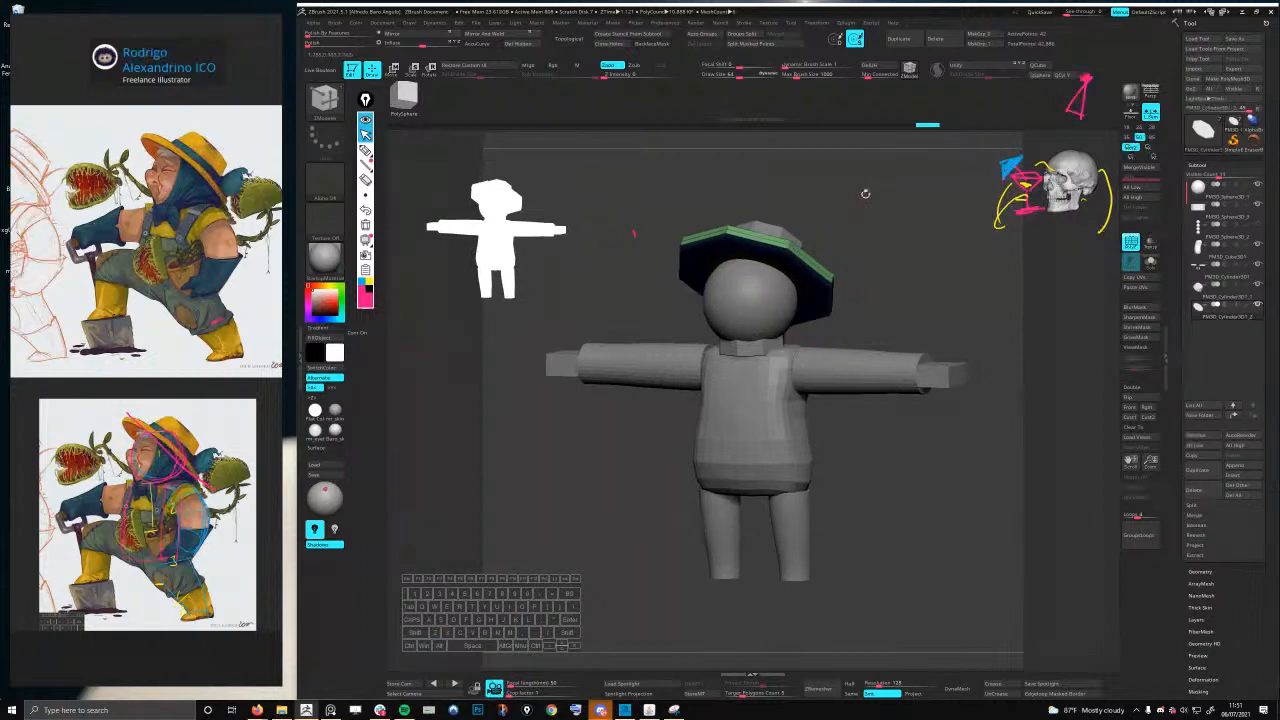
- Turn off the polyframe display and build a combined TPose mesh from all subtools with Transpose Master
key("w")
key("shift+f")
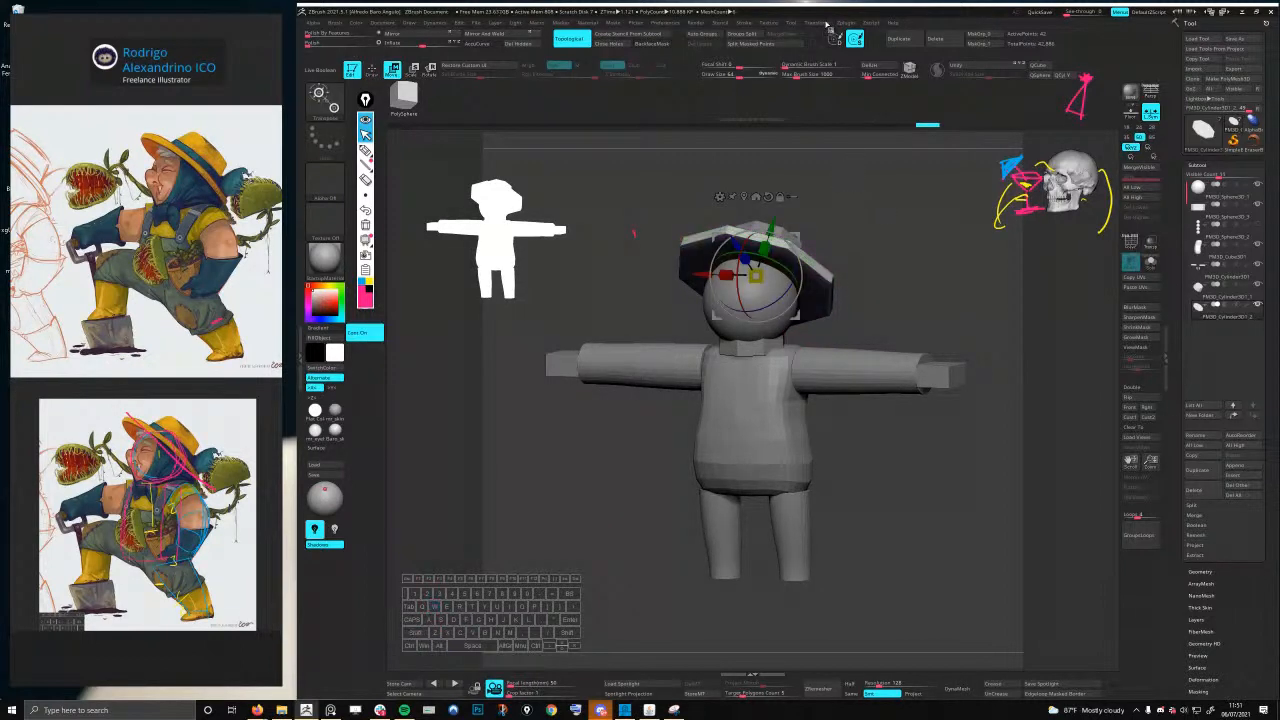
left_click(843, 22)
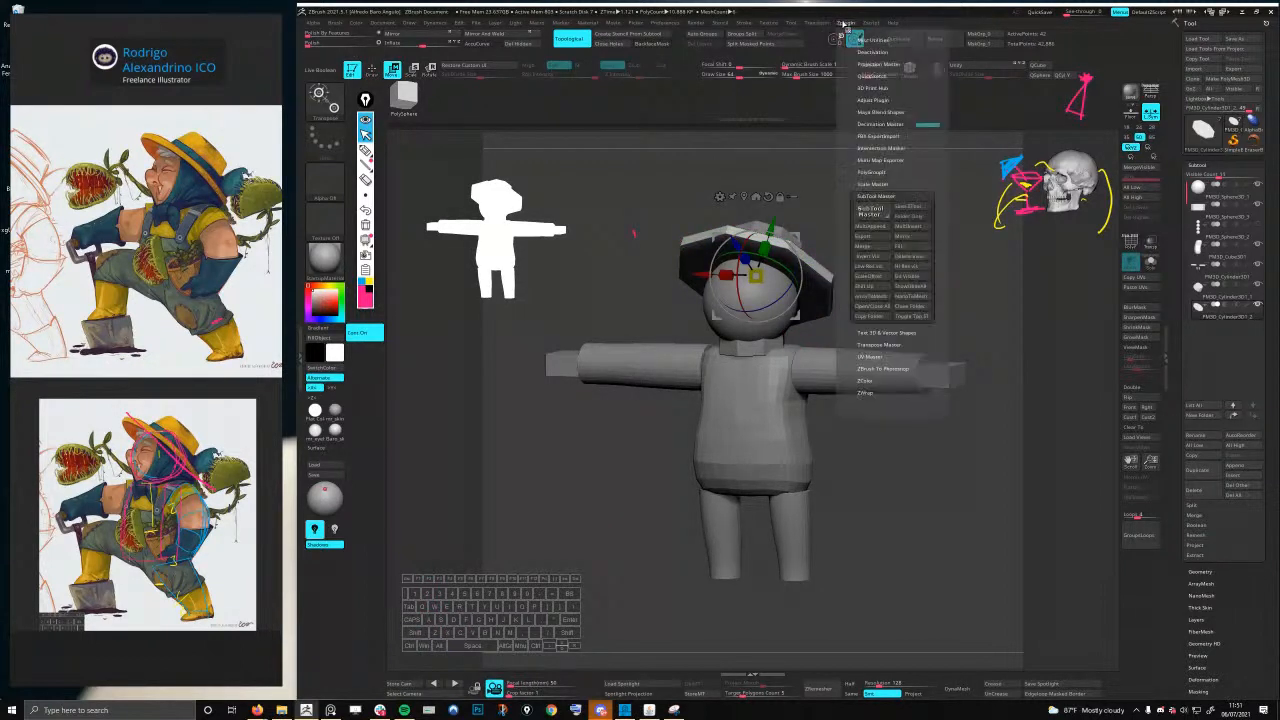
left_click(886, 345)
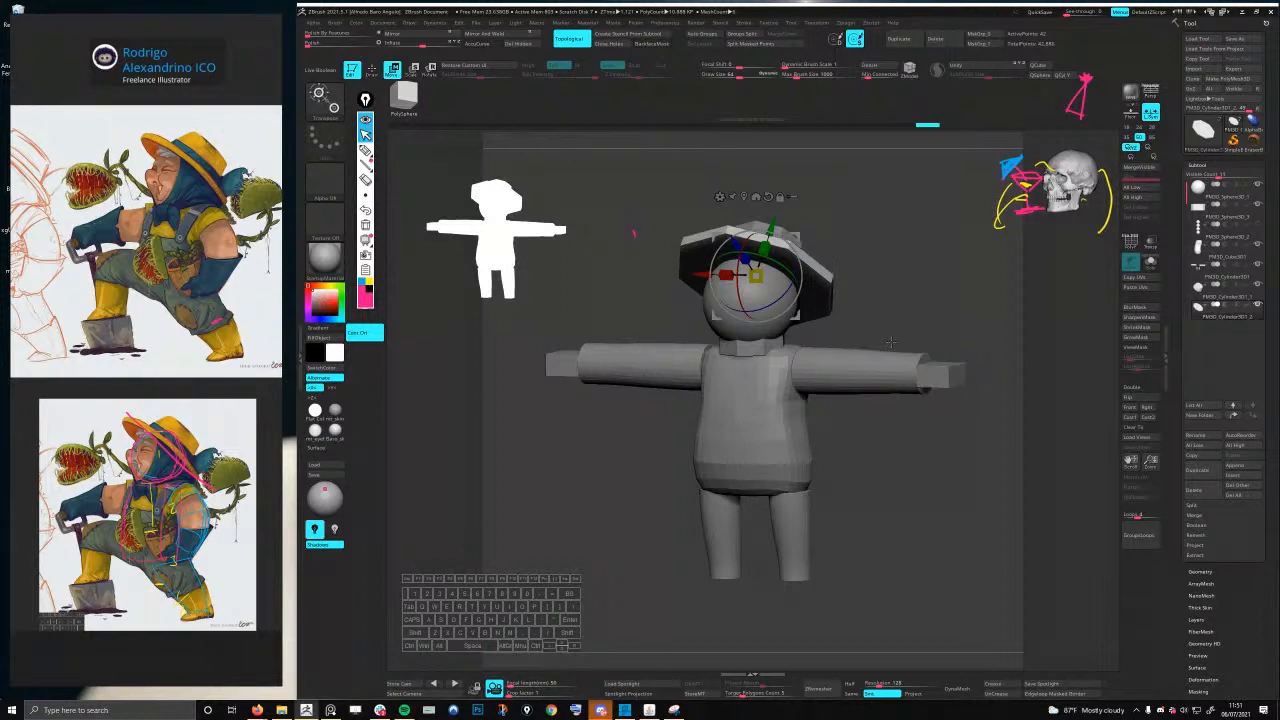
left_click(850, 23)
left_click(889, 236)
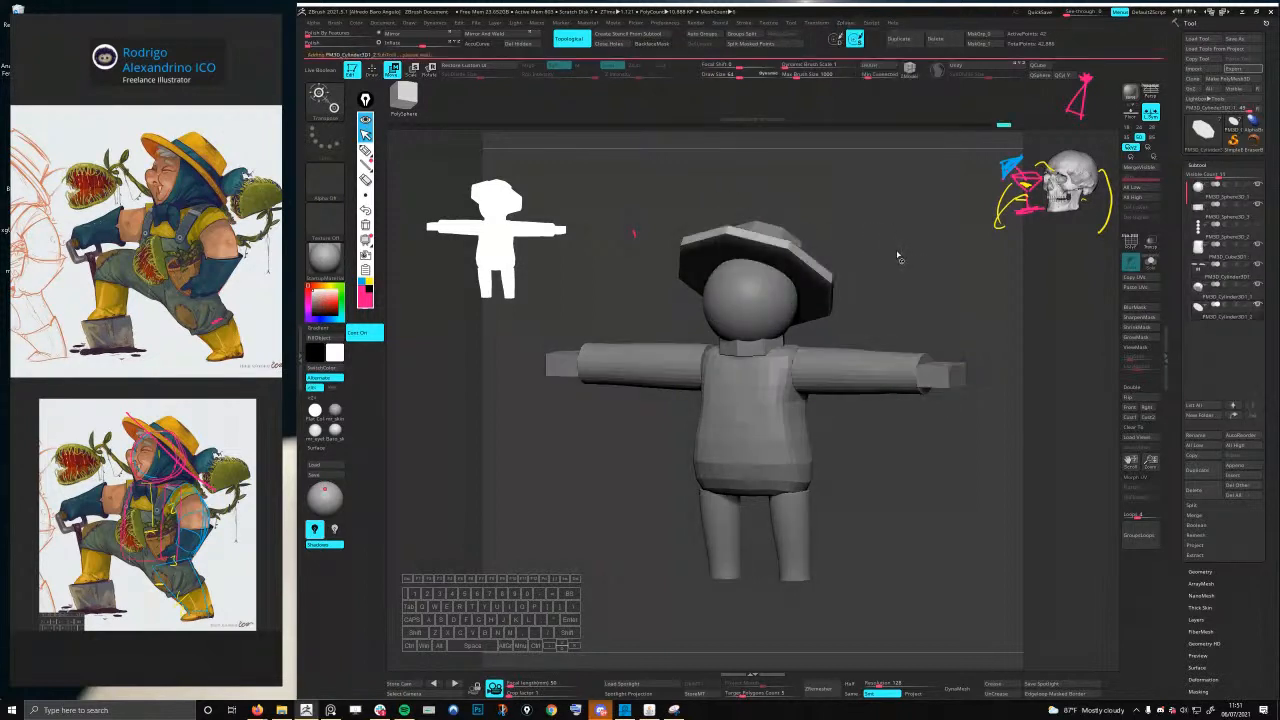
key("1")
key("space")
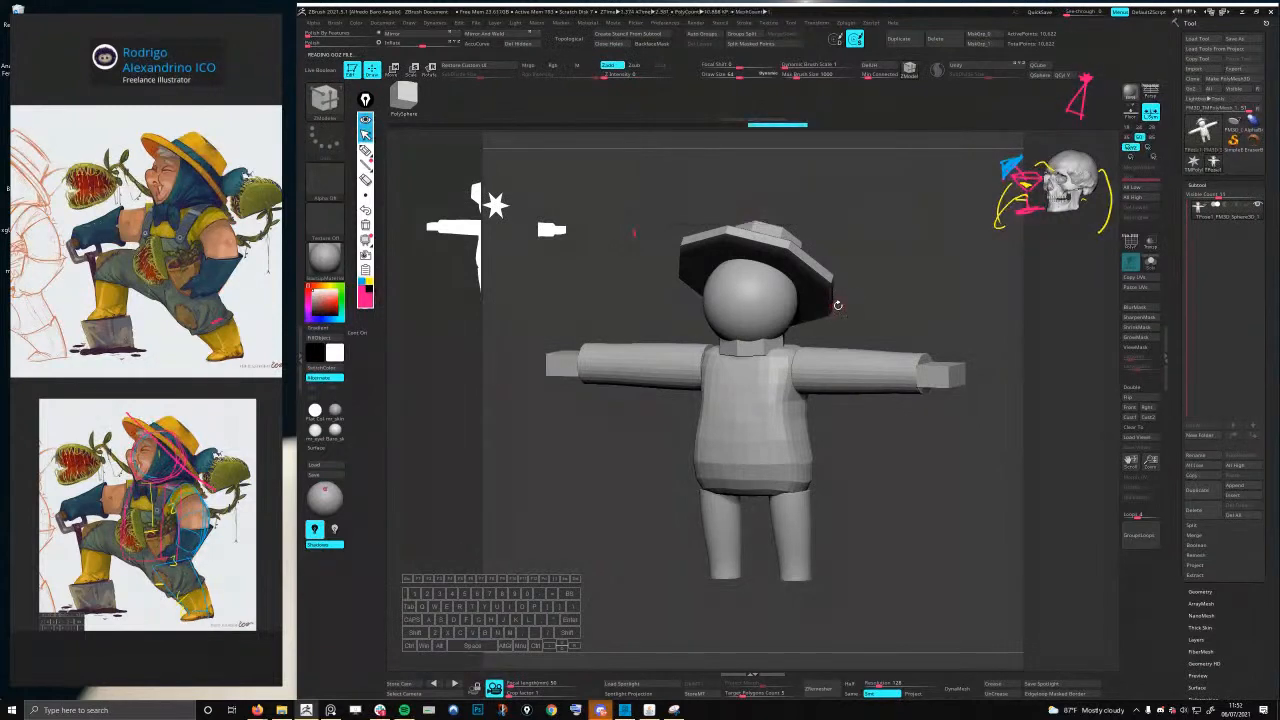
- Turn on the polyframe display and deform the combined TPose mesh with the Move brush at draw size 1000
key("space")
key("shift+f")
mouse_move(837, 307)
left_mouse_down()
mouse_move(692, 378)
mouse_move(762, 430)
mouse_move(850, 293)
left_mouse_up()
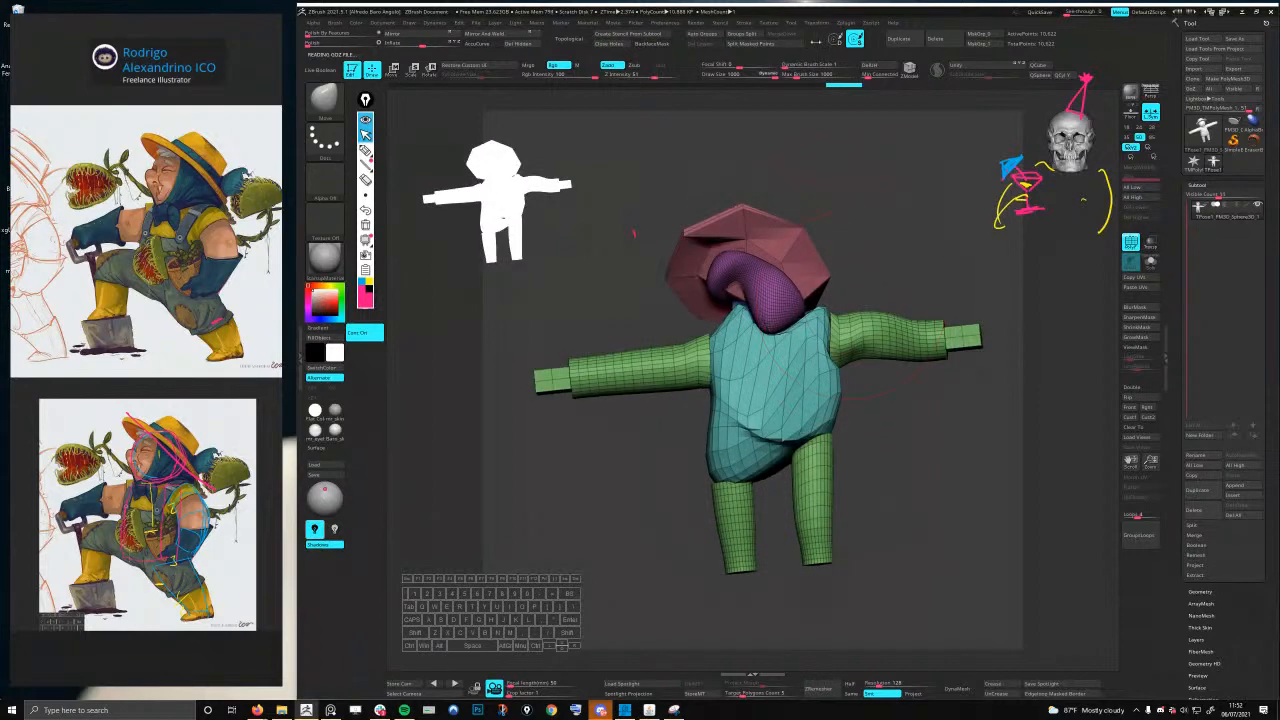
- Look over the deformed TPose mesh from several angles and switch back to the original multi-subtool character with the hat brim active
left_click_drag(850, 190, 799, 341)
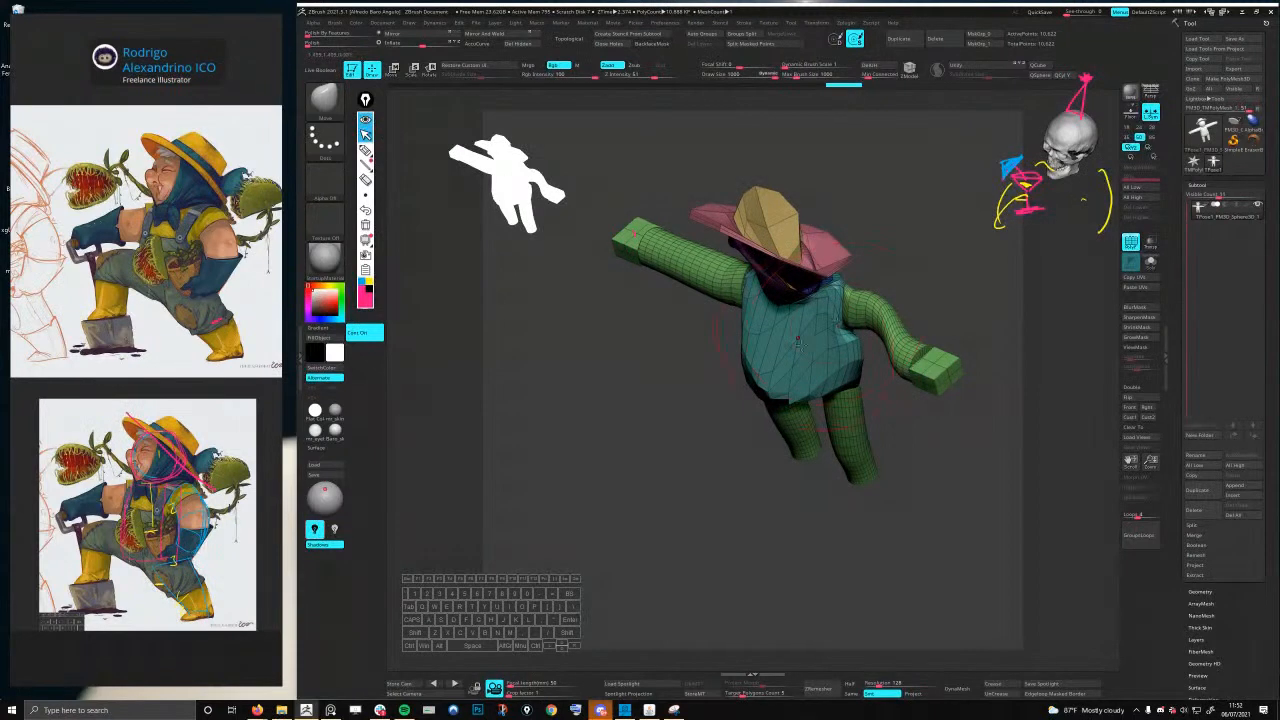
left_click(848, 24)
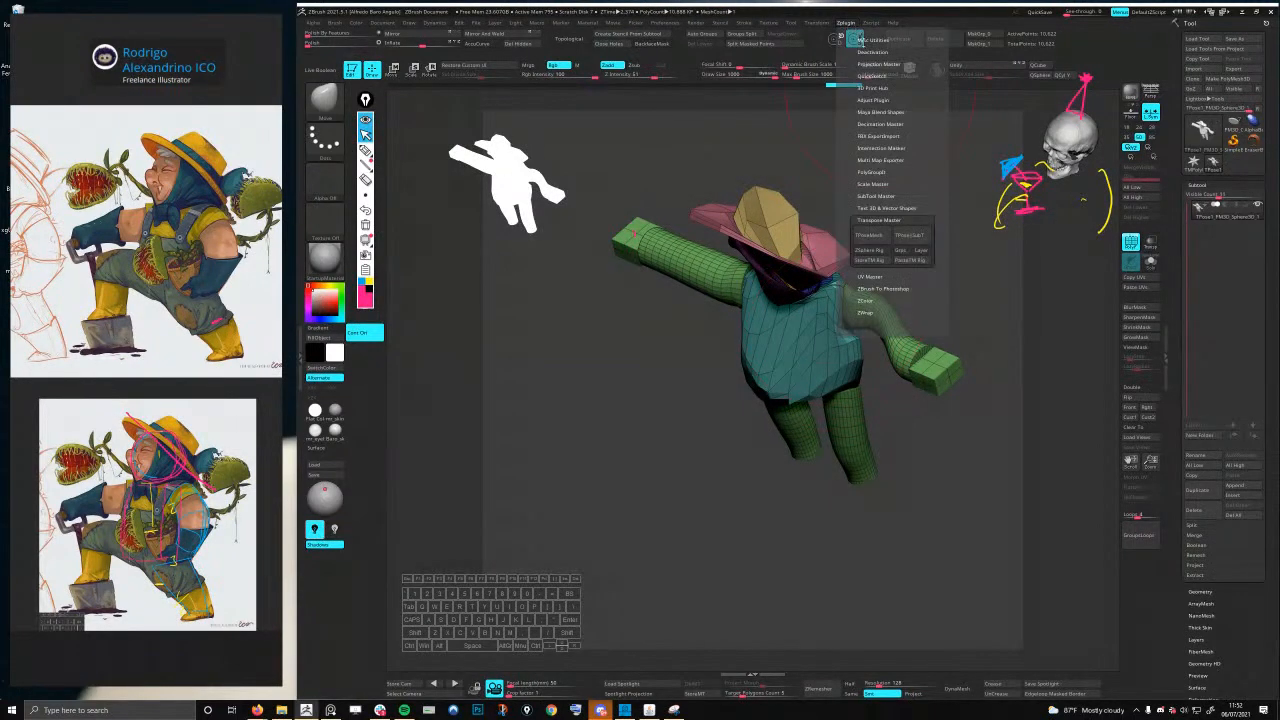
left_click(904, 246)
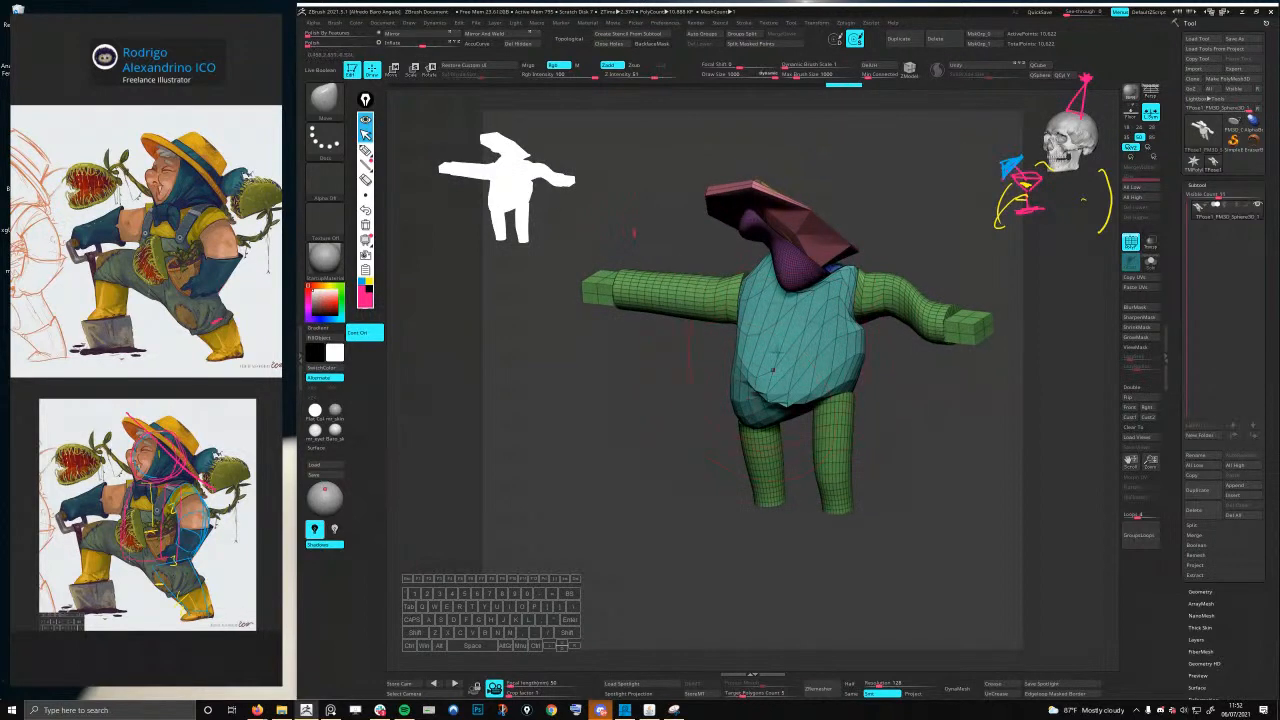
mouse_move(772, 370)
right_mouse_down("shift")
mouse_move(808, 390)
mouse_move(791, 368)
right_mouse_up("shift")
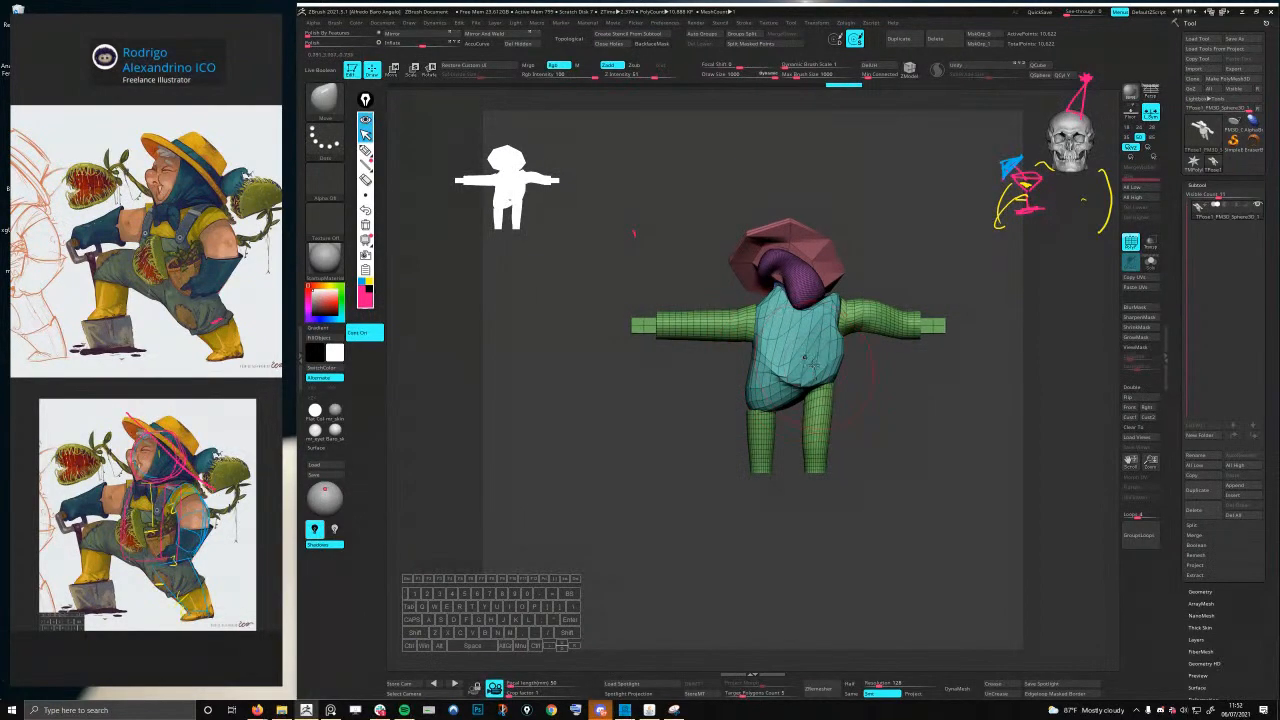
right_click_drag(825, 367, 779, 373)
right_click_drag(790, 345, 836, 327)
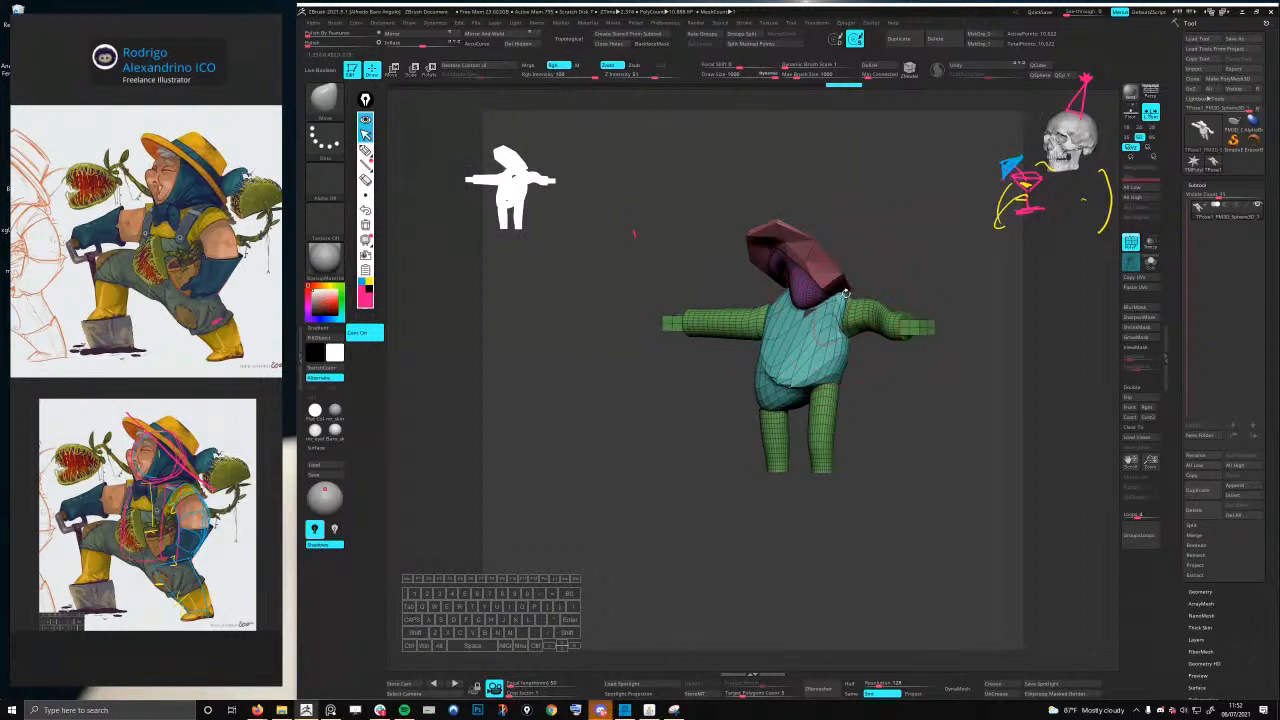
right_click_drag(826, 293, 818, 333)
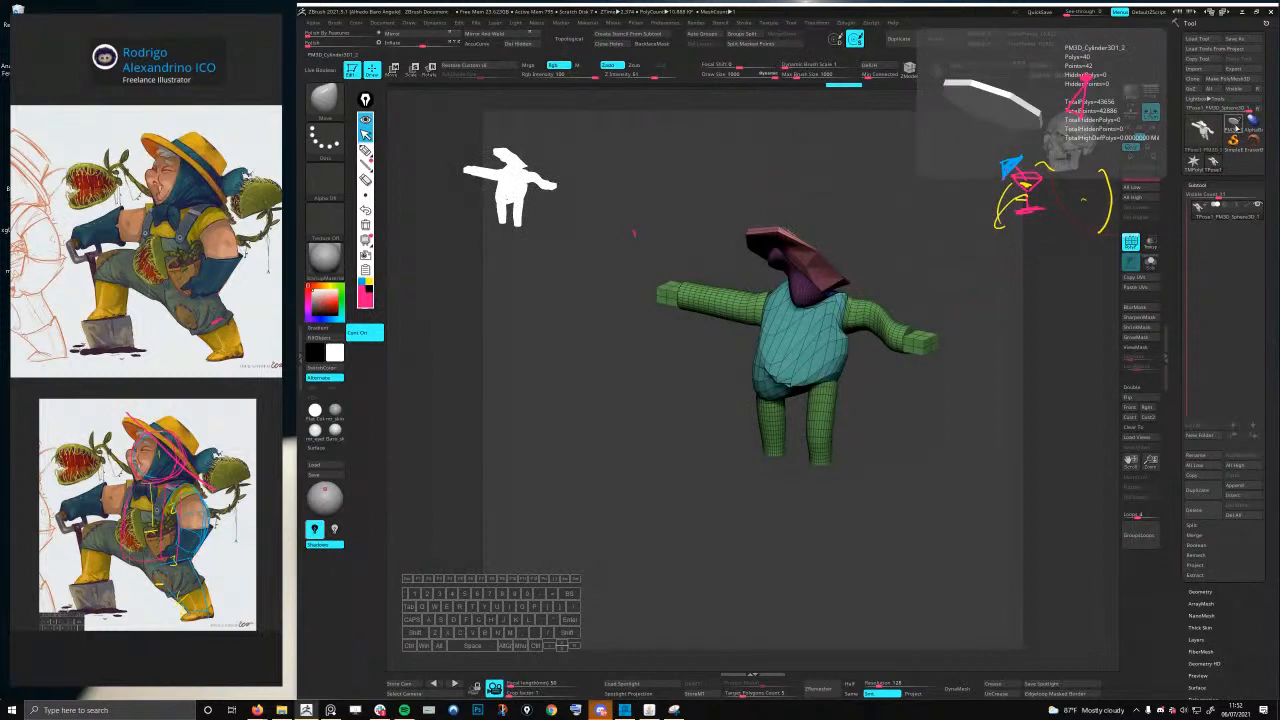
left_click(1236, 125)
left_click(1260, 109)
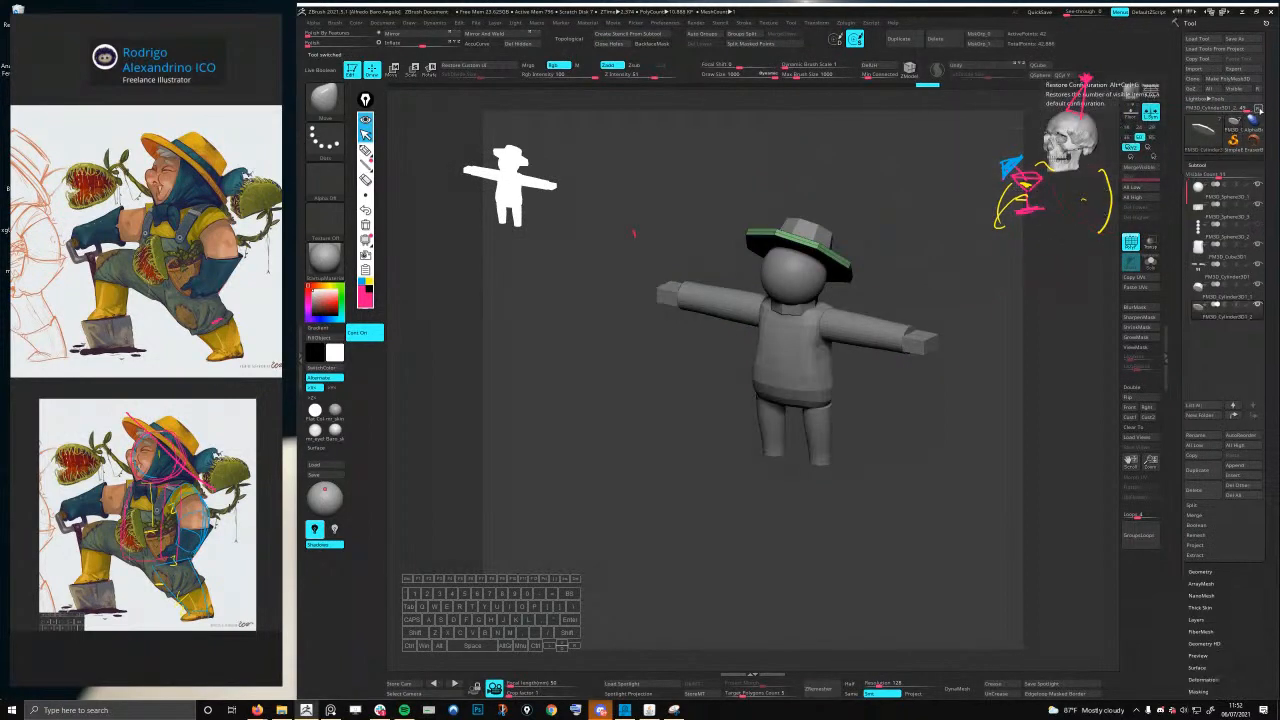
- Choose the ZModeler brush and set its edge action to Mask for the hat brim
right_click_drag(966, 274, 845, 185, "shift")
left_click(911, 68)
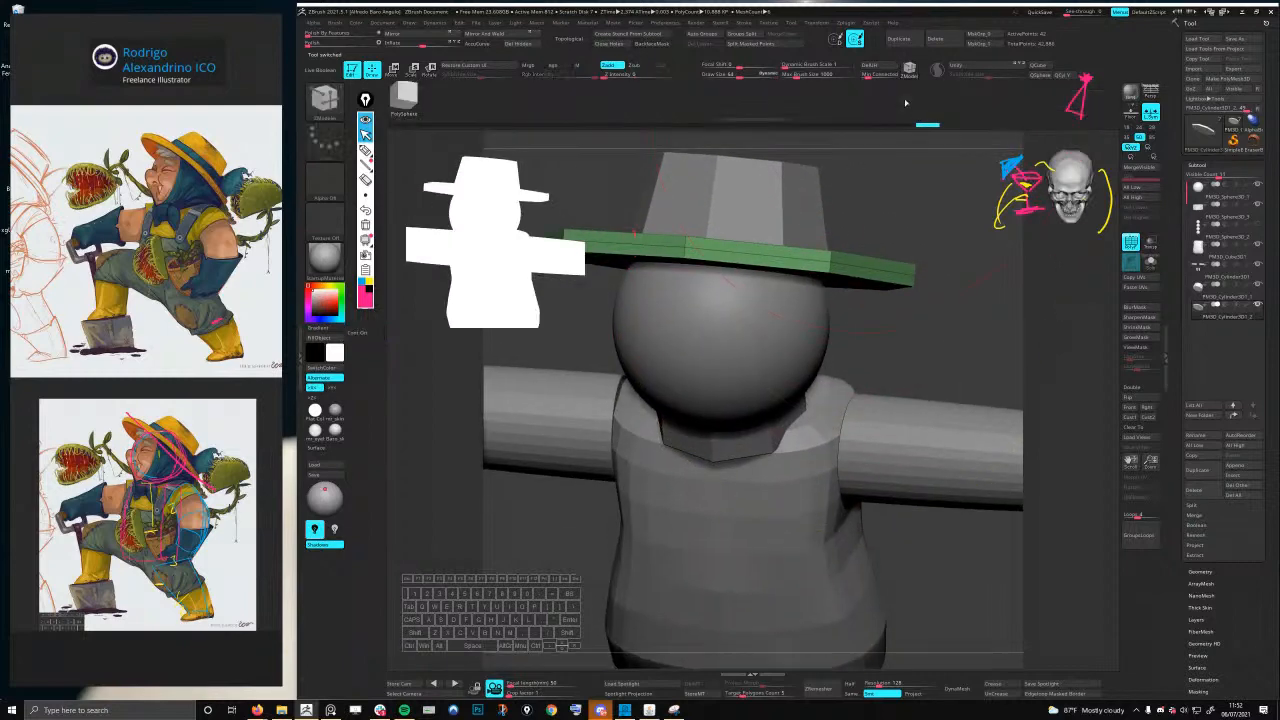
key("space")
key("space")
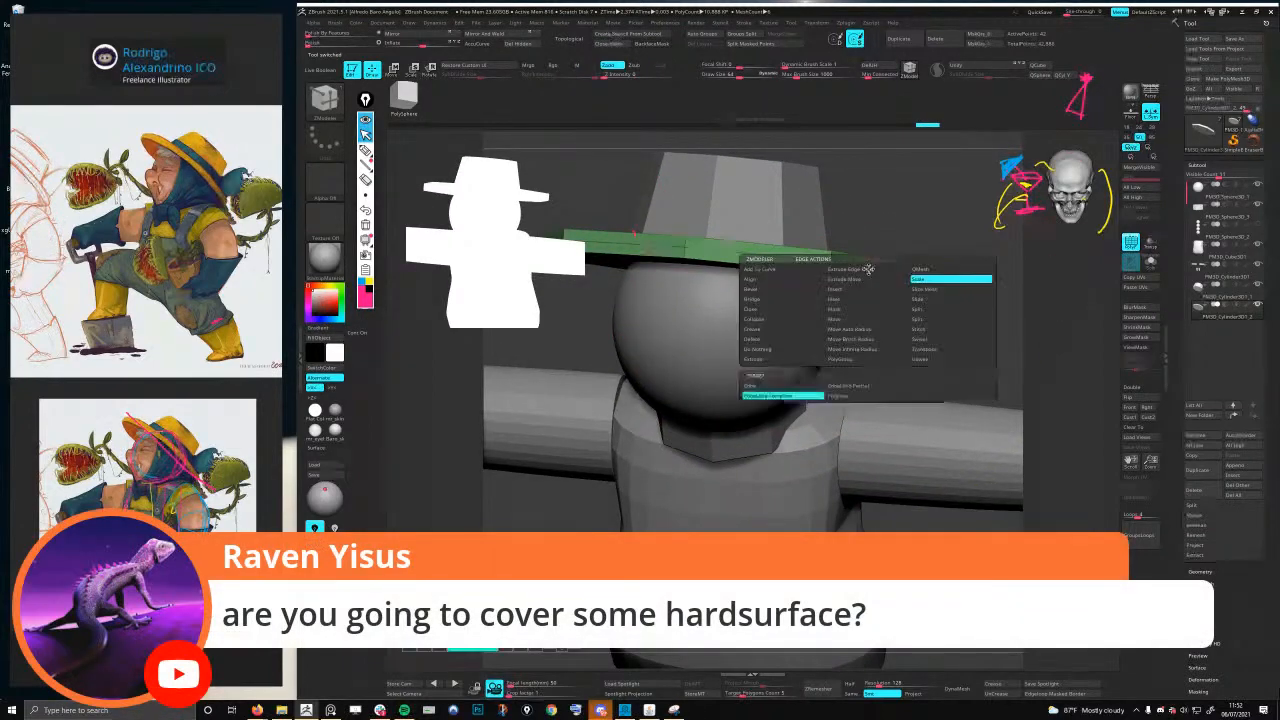
left_click(868, 308)
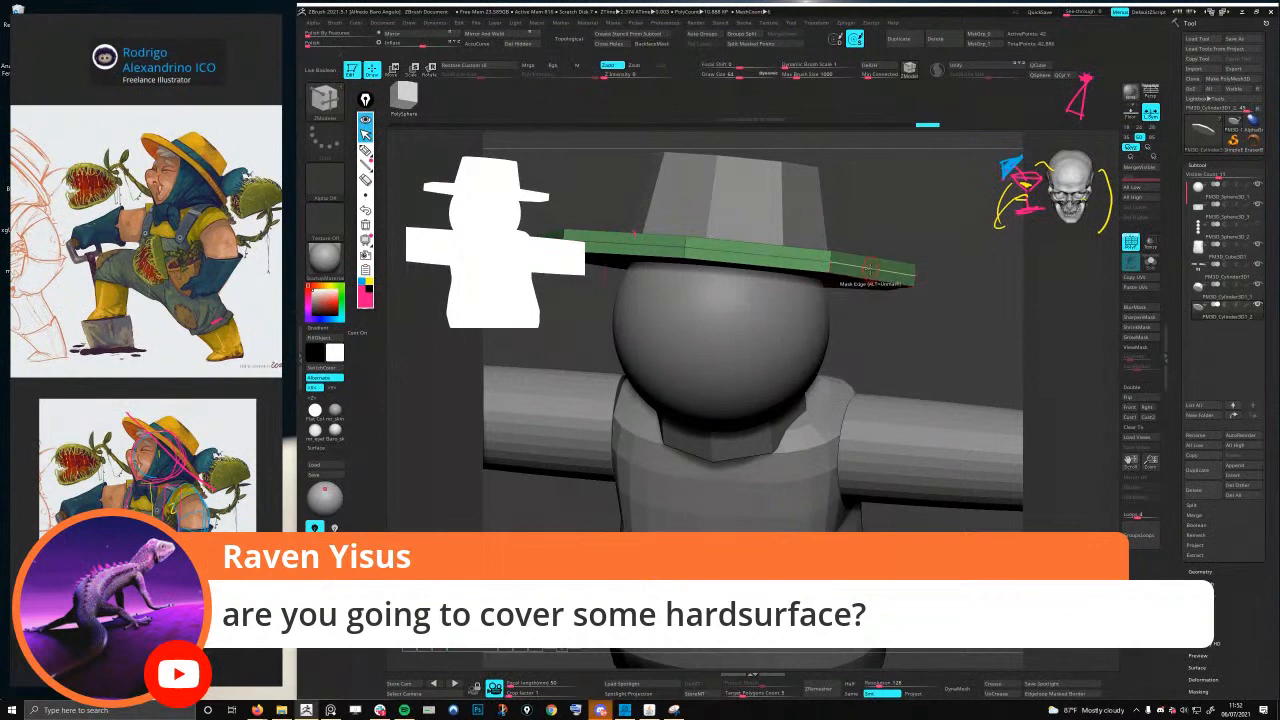
left_click(870, 268)
left_click(872, 270)
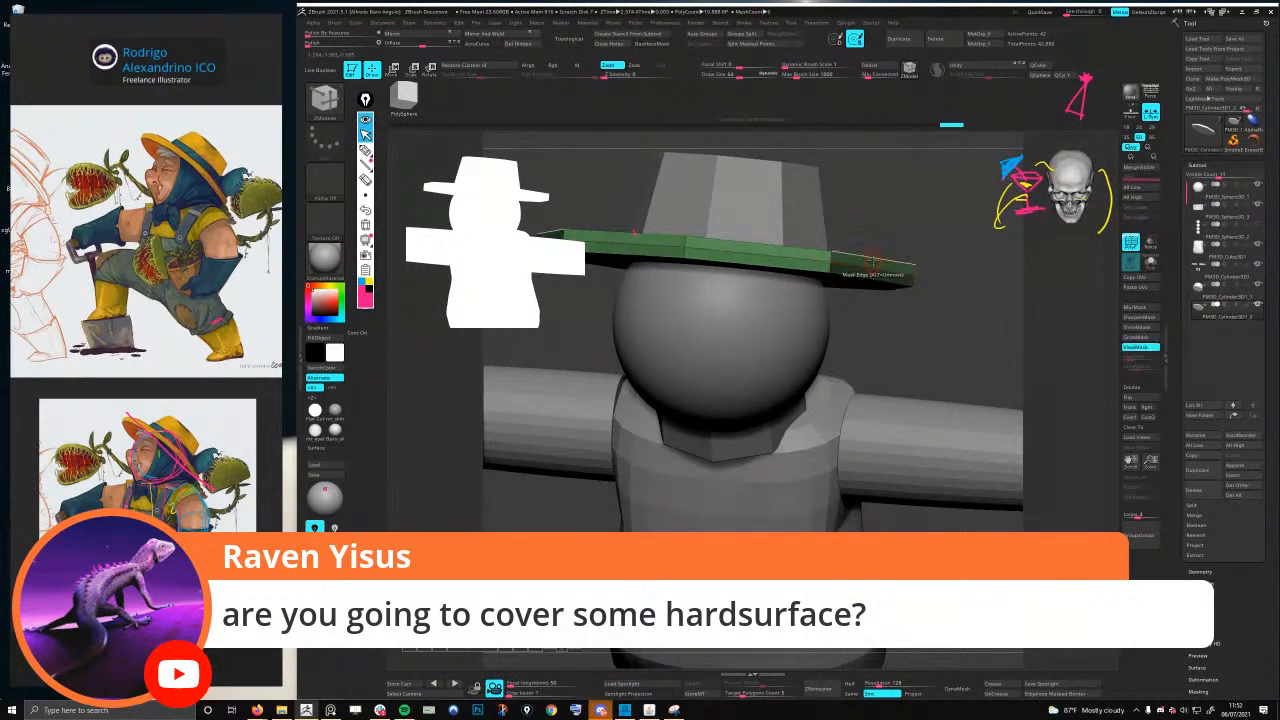
left_click(873, 260)
right_click_drag(871, 257, 850, 290, "ctrl")
key("w")
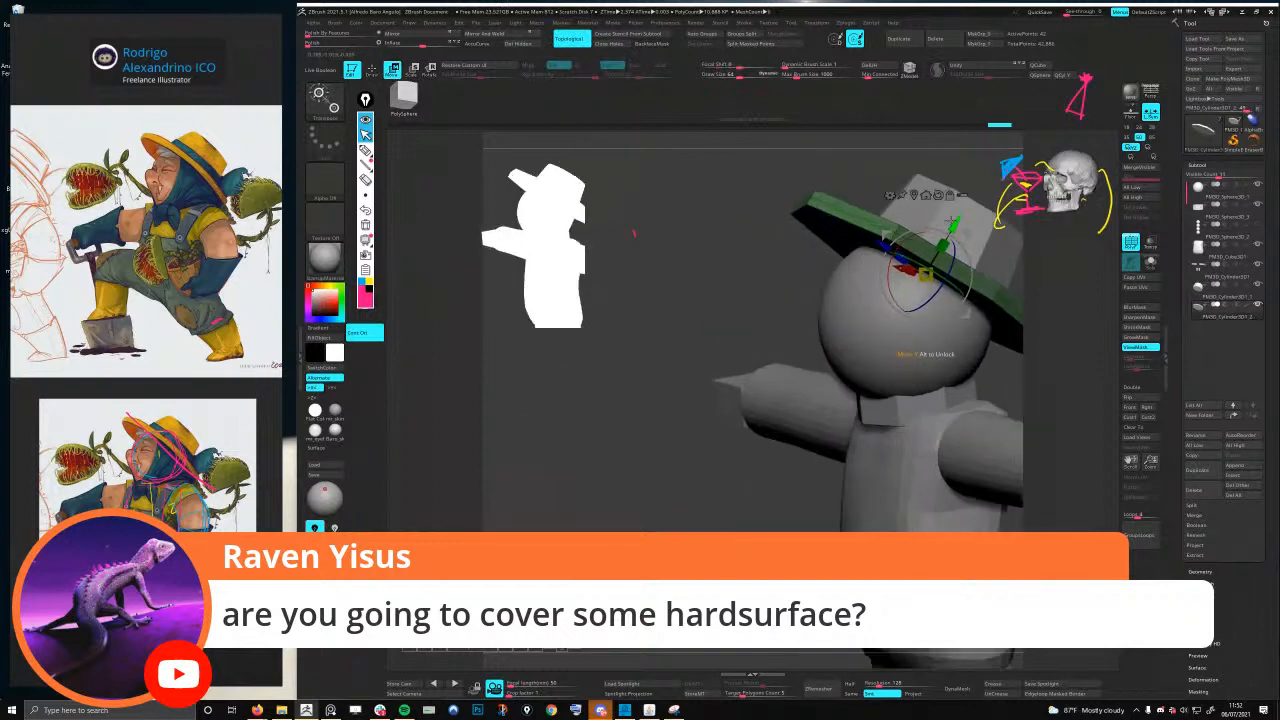
mouse_move(927, 354)
left_mouse_down()
mouse_move(920, 363)
mouse_move(928, 352)
left_mouse_up()
right_click_drag(925, 338, 828, 378, "alt")
key("q")
right_click_drag(818, 270, 902, 292)
left_click_drag(902, 272, 911, 286, "ctrl")
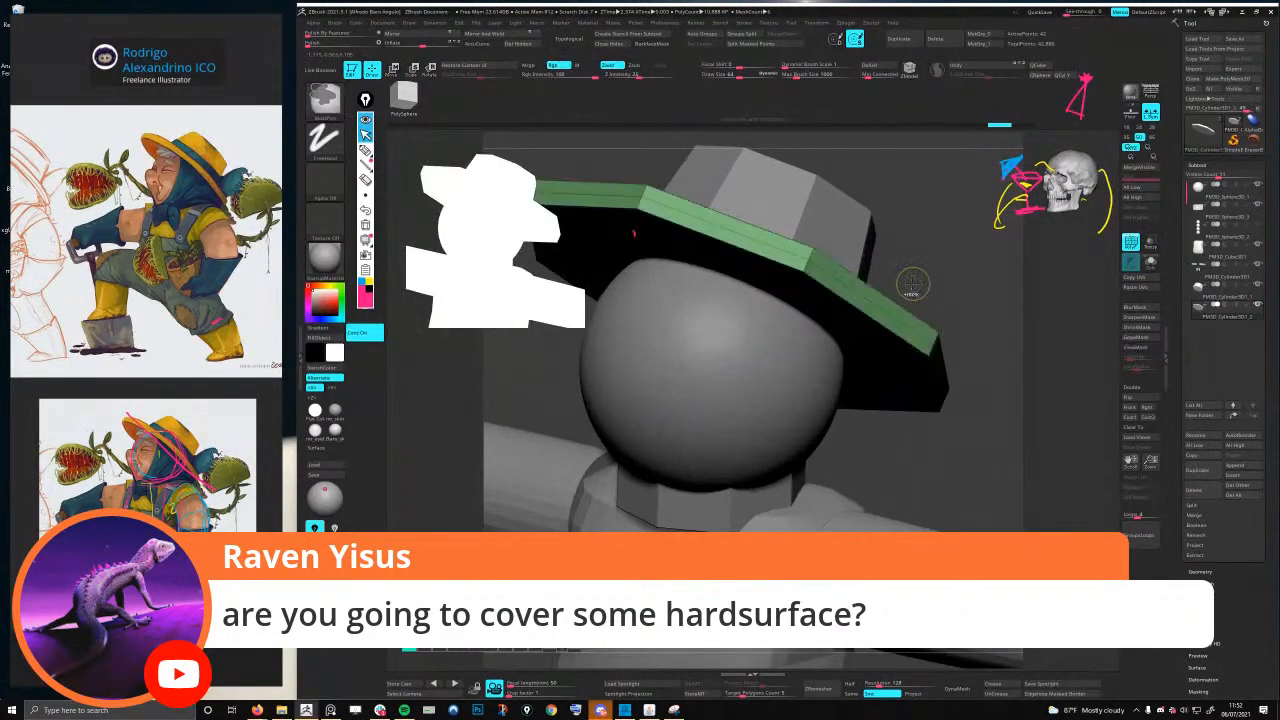
- Mask a complete edge loop on the hat brim with the EdgeLoop Complete target, invert the mask and shift the loop downward
key("space")
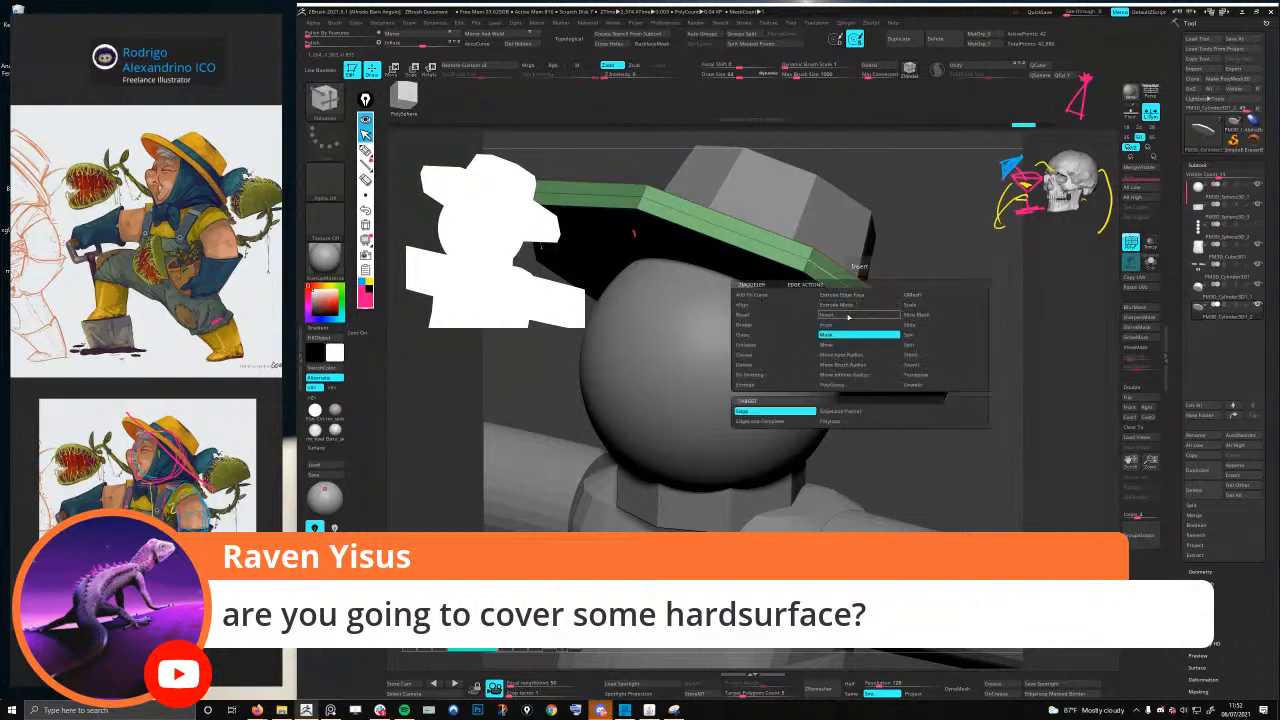
left_click(773, 421)
left_click(852, 293)
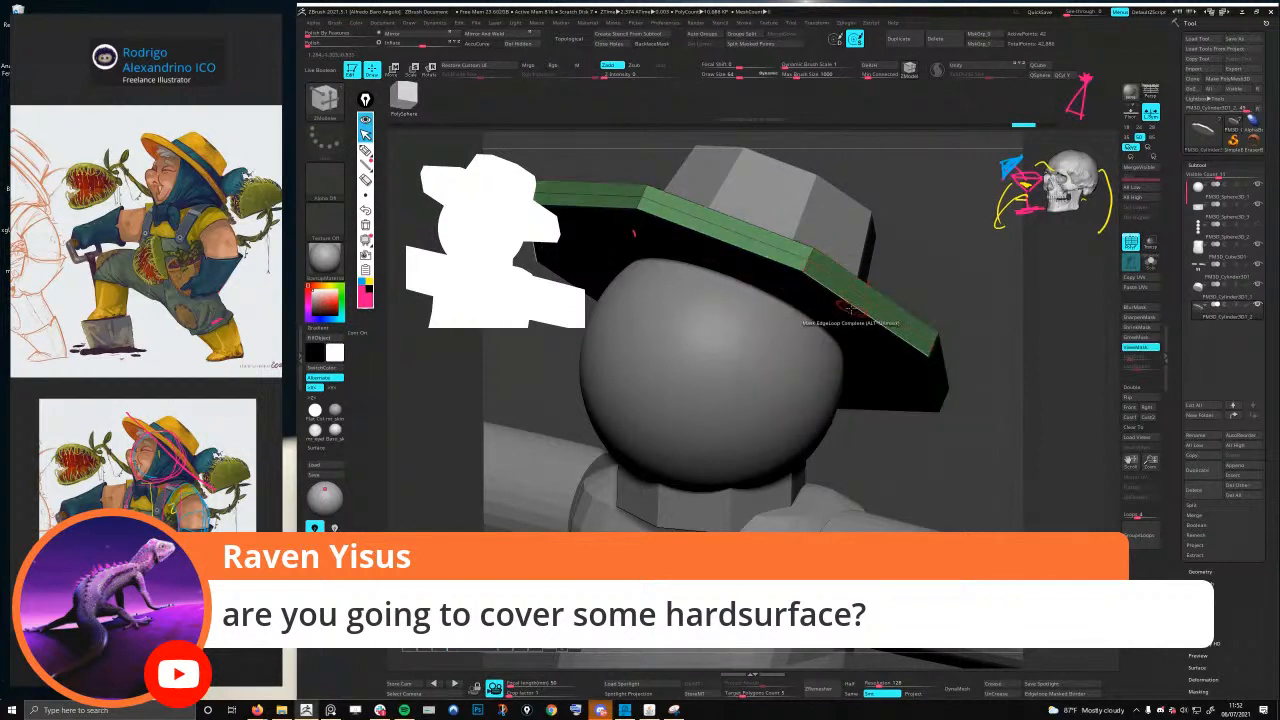
left_click(909, 277, "ctrl")
key("w")
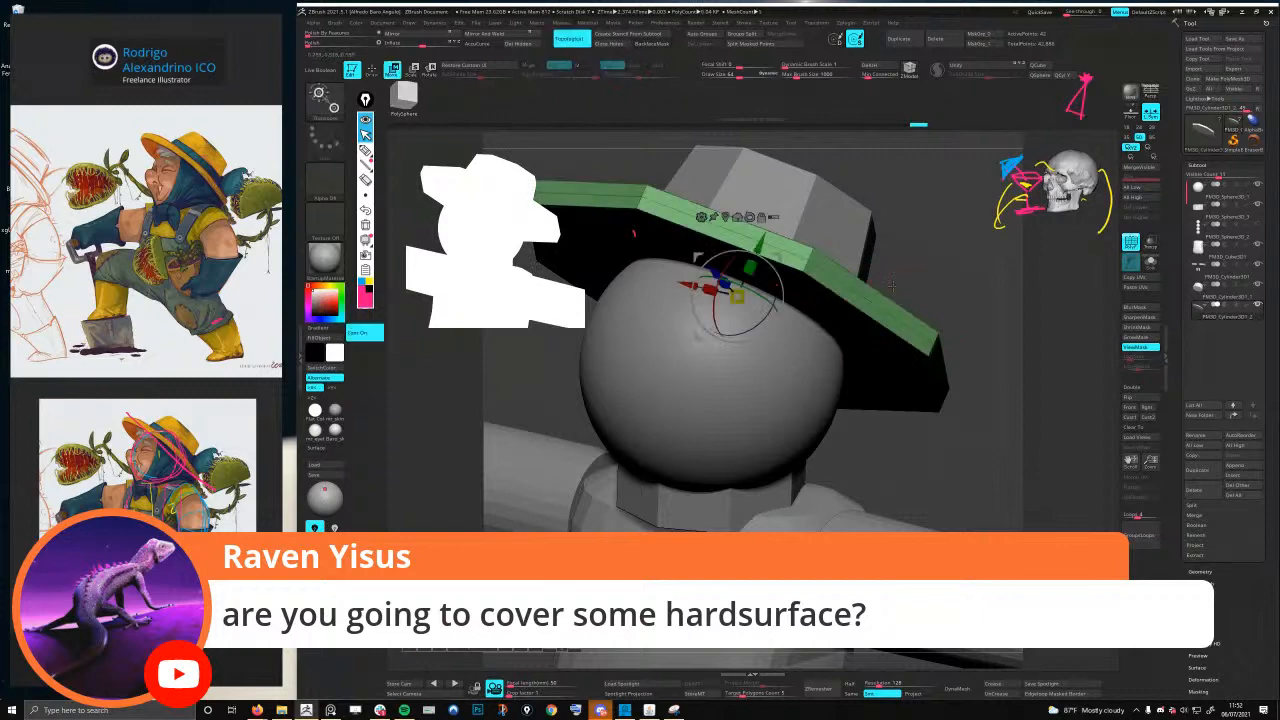
left_click_drag(756, 242, 746, 272)
- Compare the character's side view and tilted hat with the concept art seen through the window
right_click_drag(746, 272, 660, 280)
mouse_move(884, 350)
right_mouse_down("ctrl")
mouse_move(884, 286)
mouse_move(858, 265)
mouse_move(800, 270)
mouse_move(891, 272)
mouse_move(852, 277)
mouse_move(899, 296)
mouse_move(911, 322)
mouse_move(865, 315)
mouse_move(880, 306)
right_mouse_up("ctrl")
key("q")
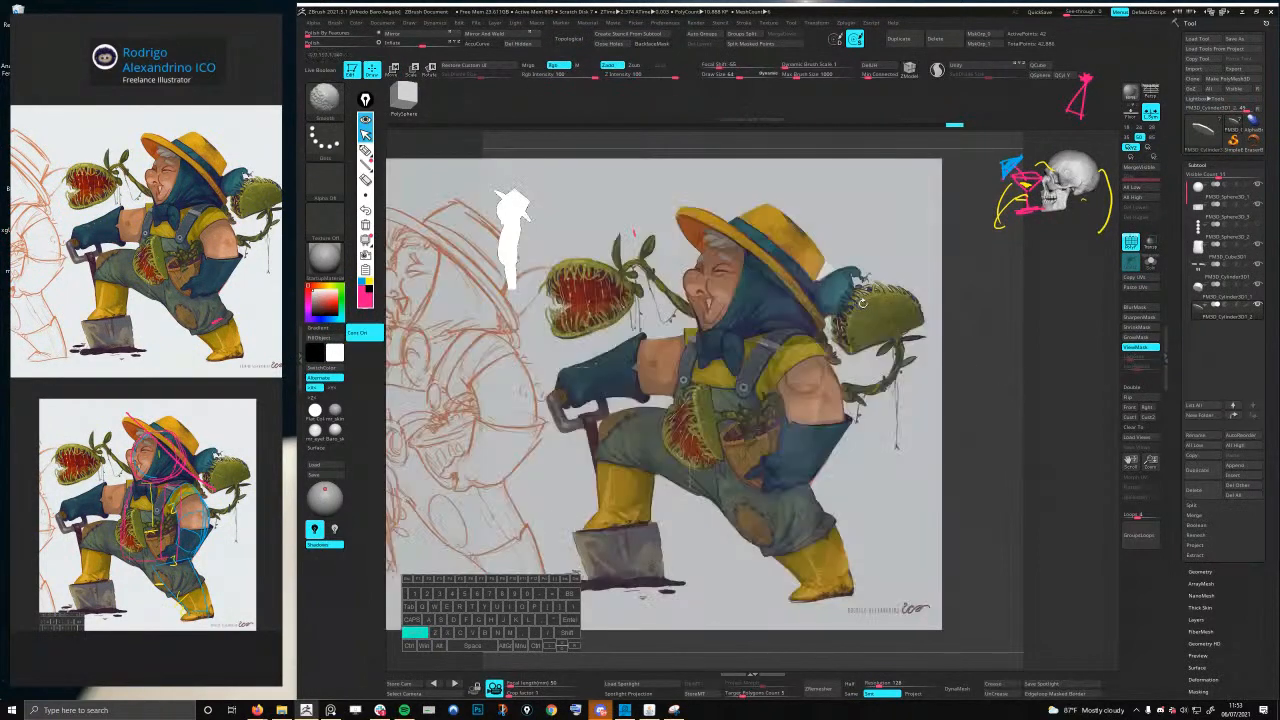
key("ctrl+r")
right_click_drag(742, 399, 748, 395)
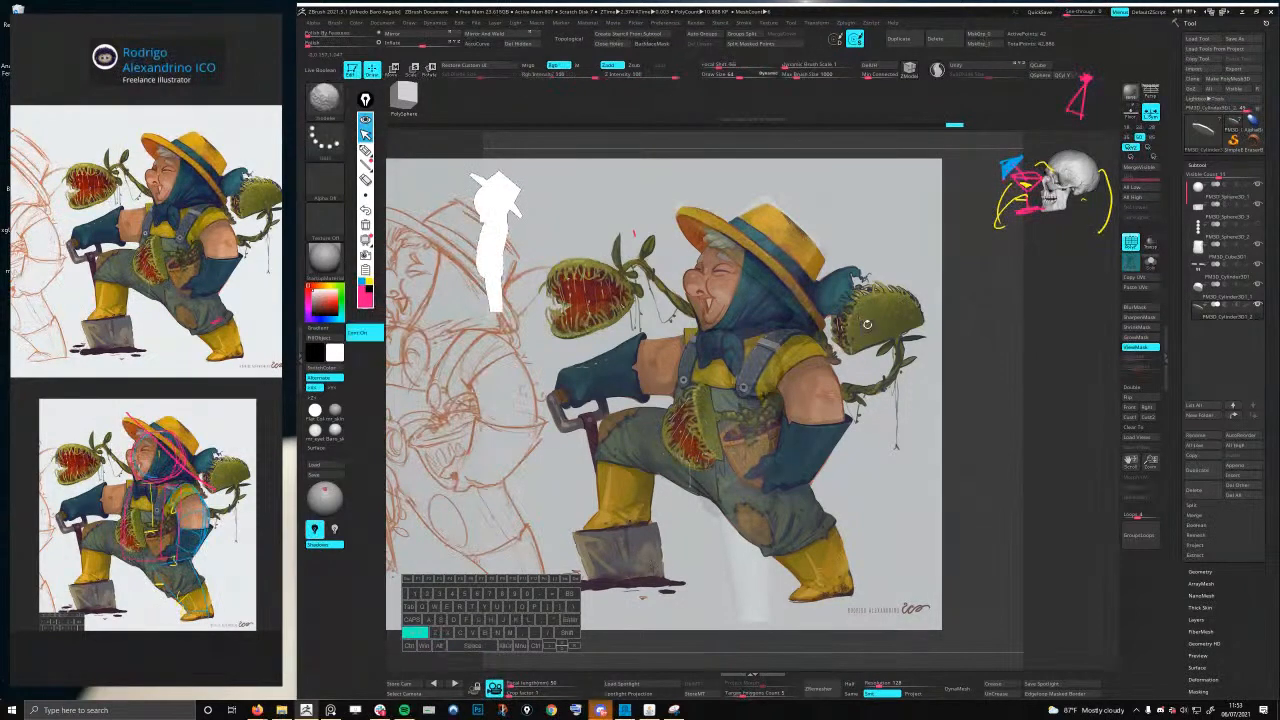
key("shift")
key("ctrl+r")
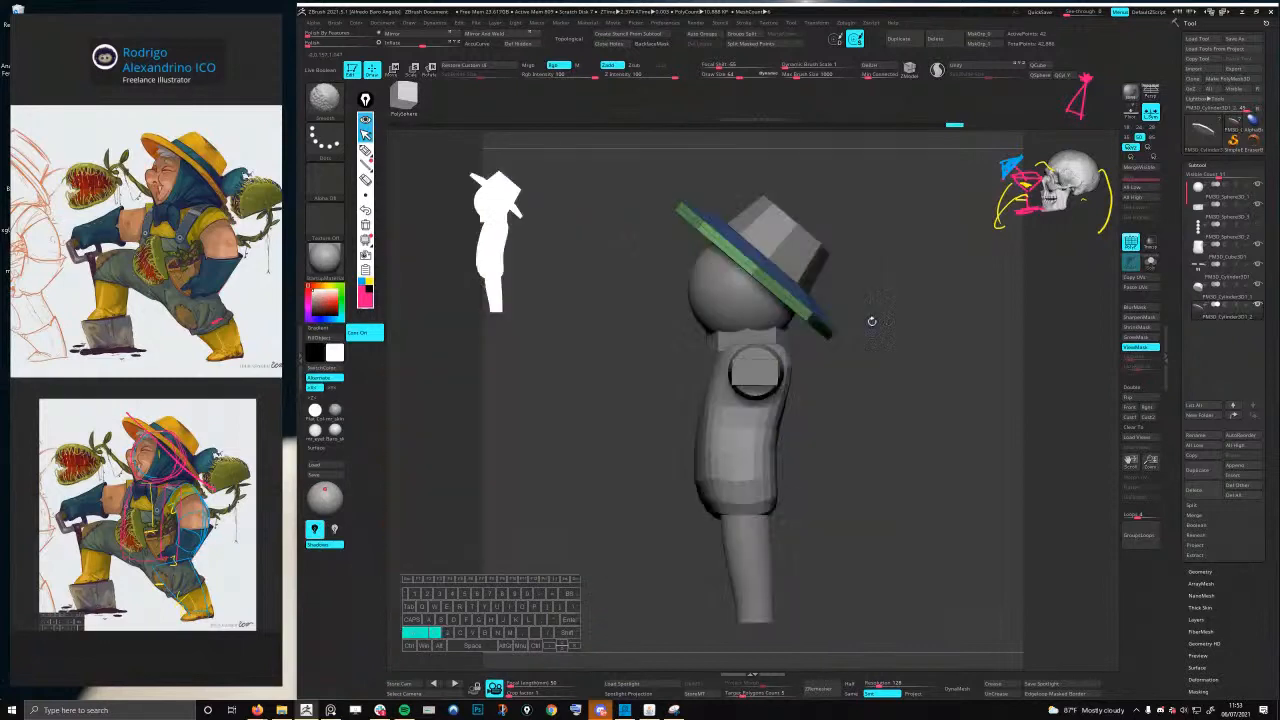
- Make the arms-and-legs subtool active, turn on BackfaceMask and adjust the Dynamic Brush Scale
right_click_drag(755, 530, 795, 364)
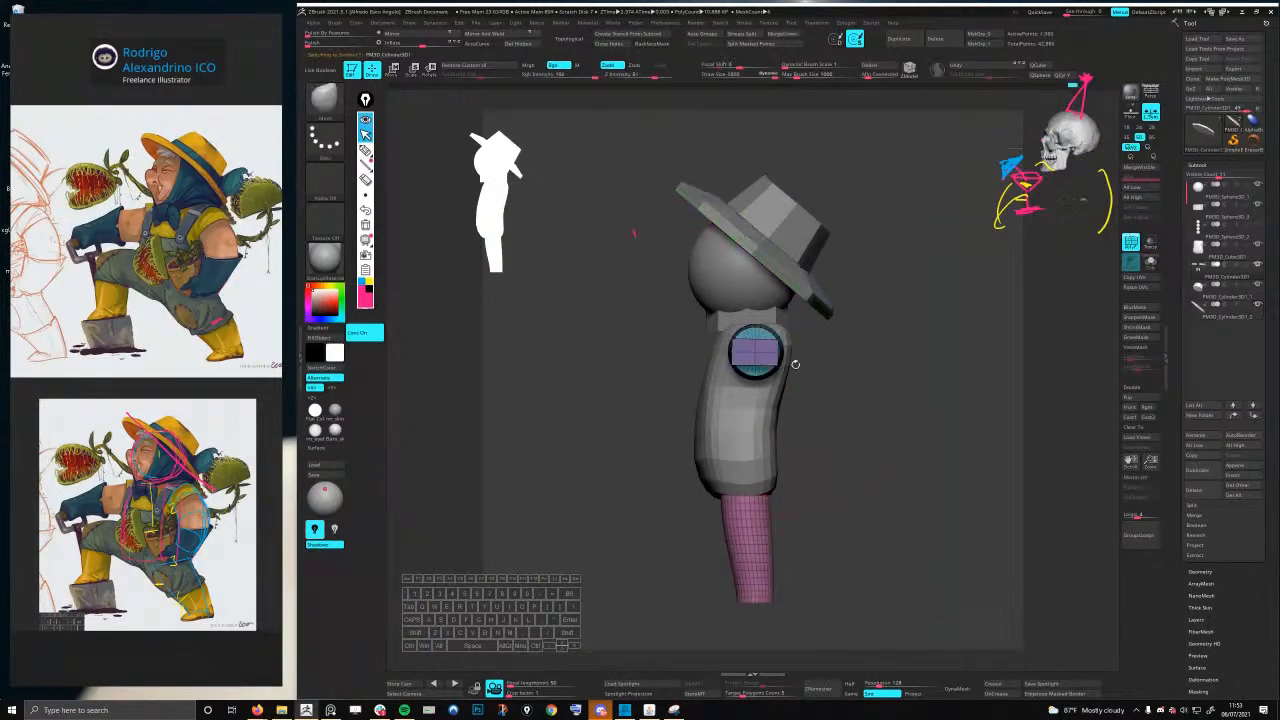
left_click(648, 44)
key("space")
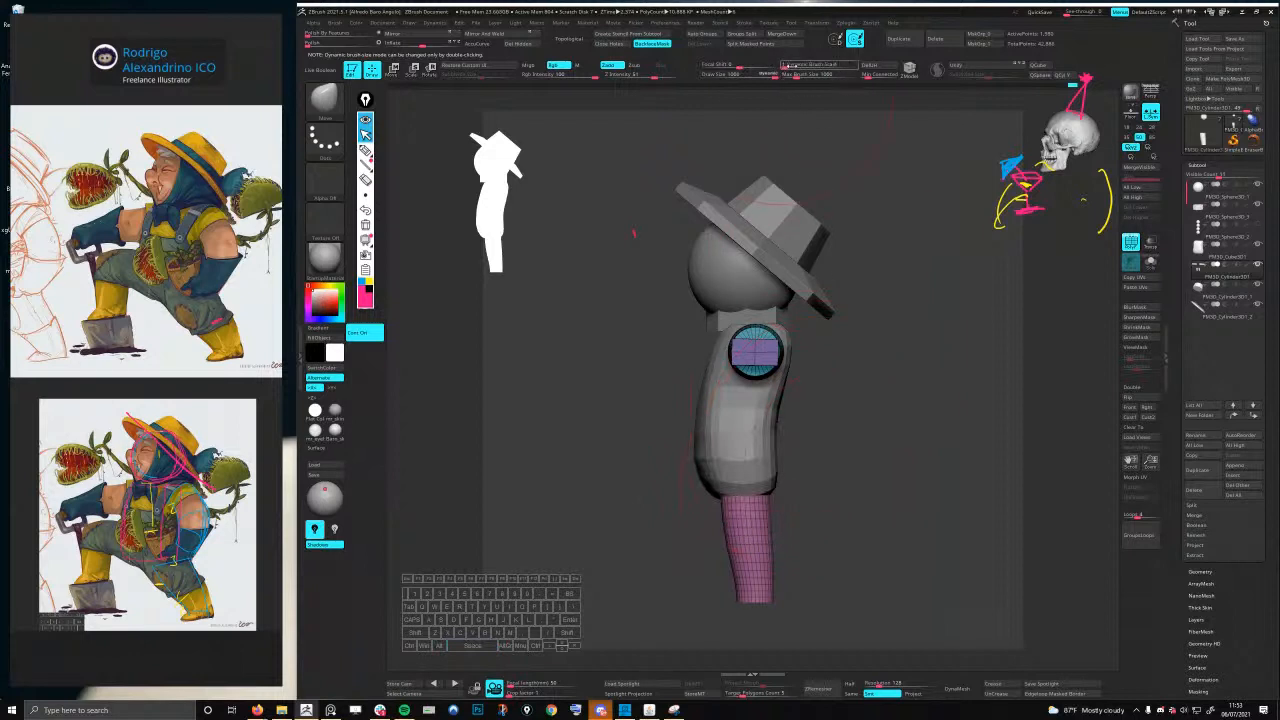
left_click_drag(790, 64, 803, 64)
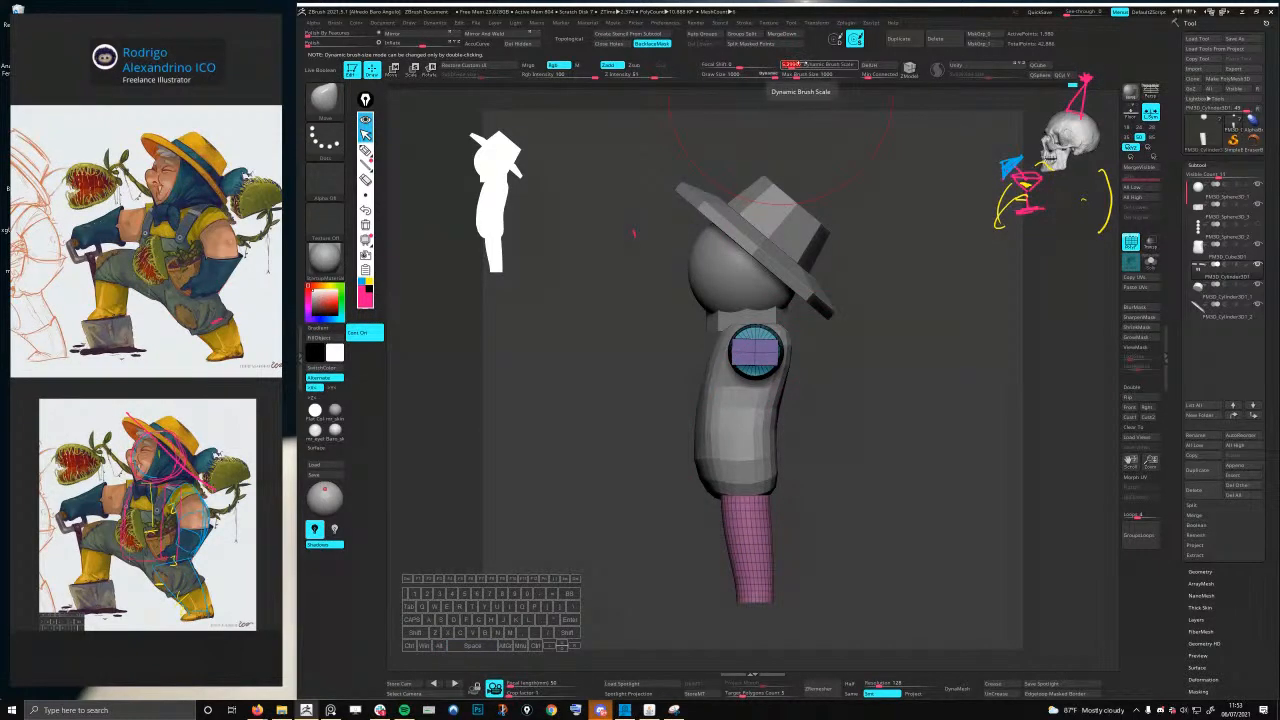
mouse_move(759, 553)
left_mouse_down()
mouse_move(744, 556)
mouse_move(752, 492)
left_mouse_up()
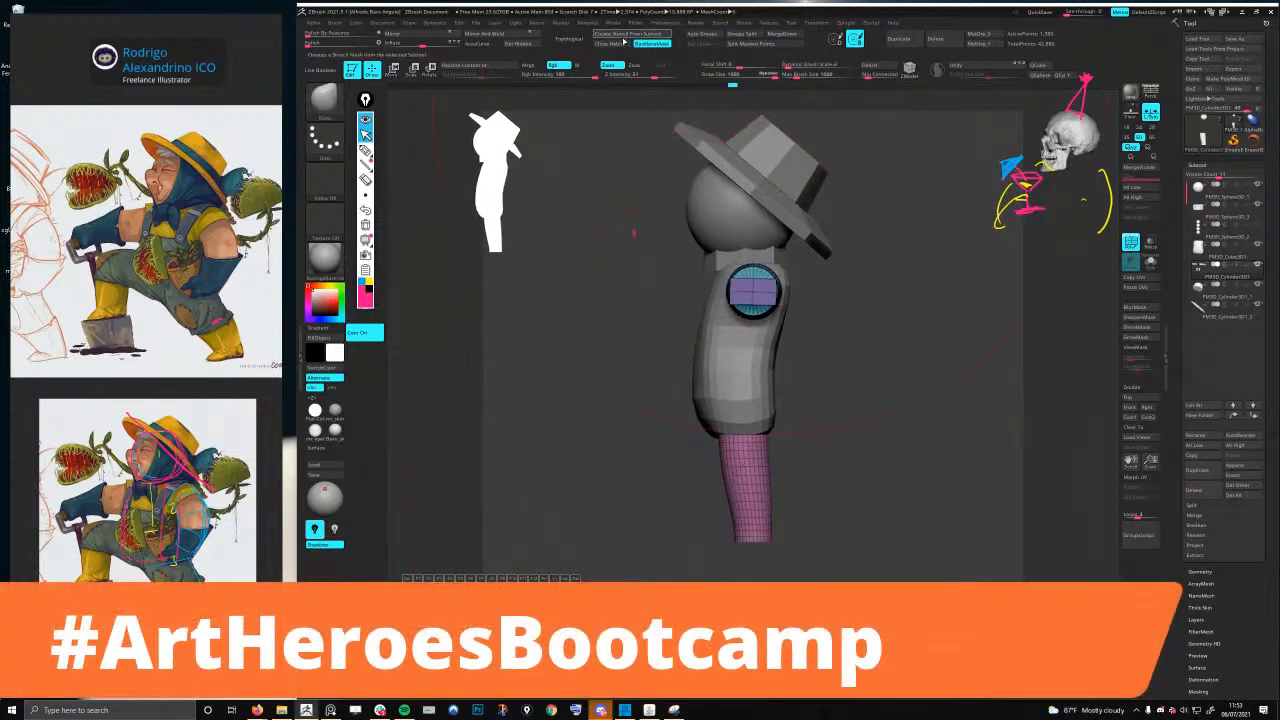
- Turn on the Topological option and push the front of the legs forward with the Move brush at draw size about 388
left_click(569, 38)
key("space")
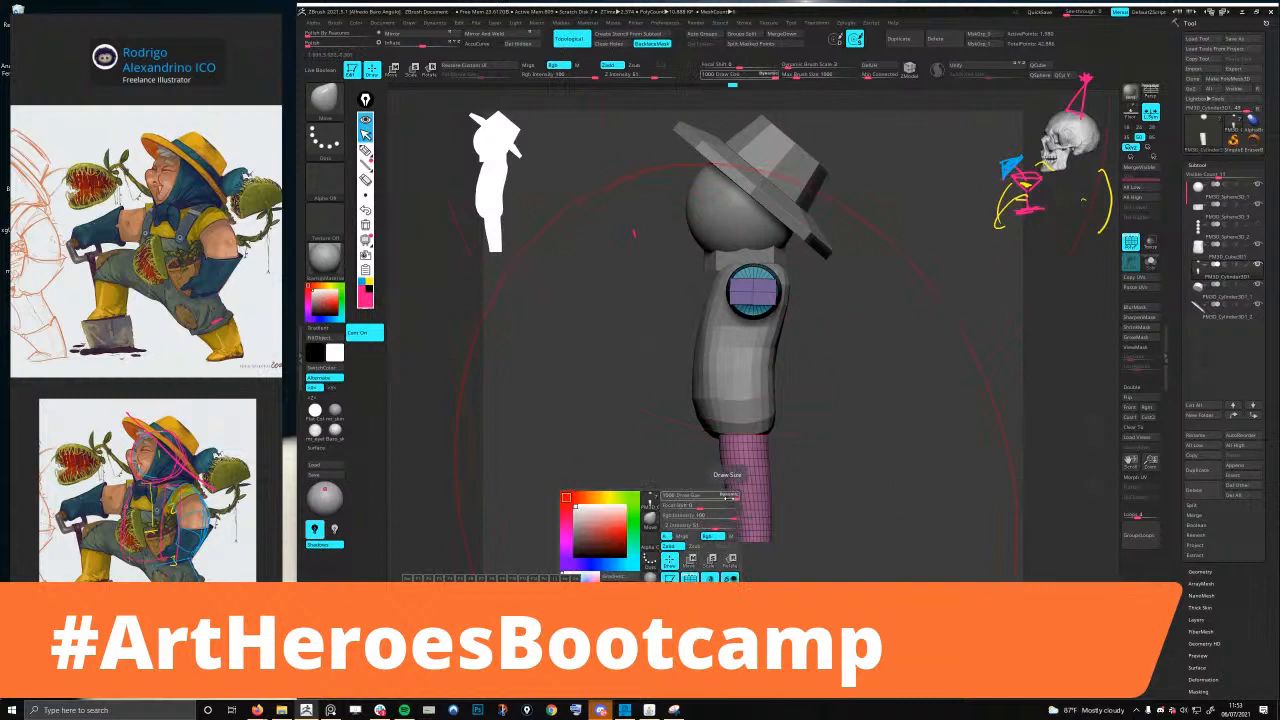
left_click(727, 497)
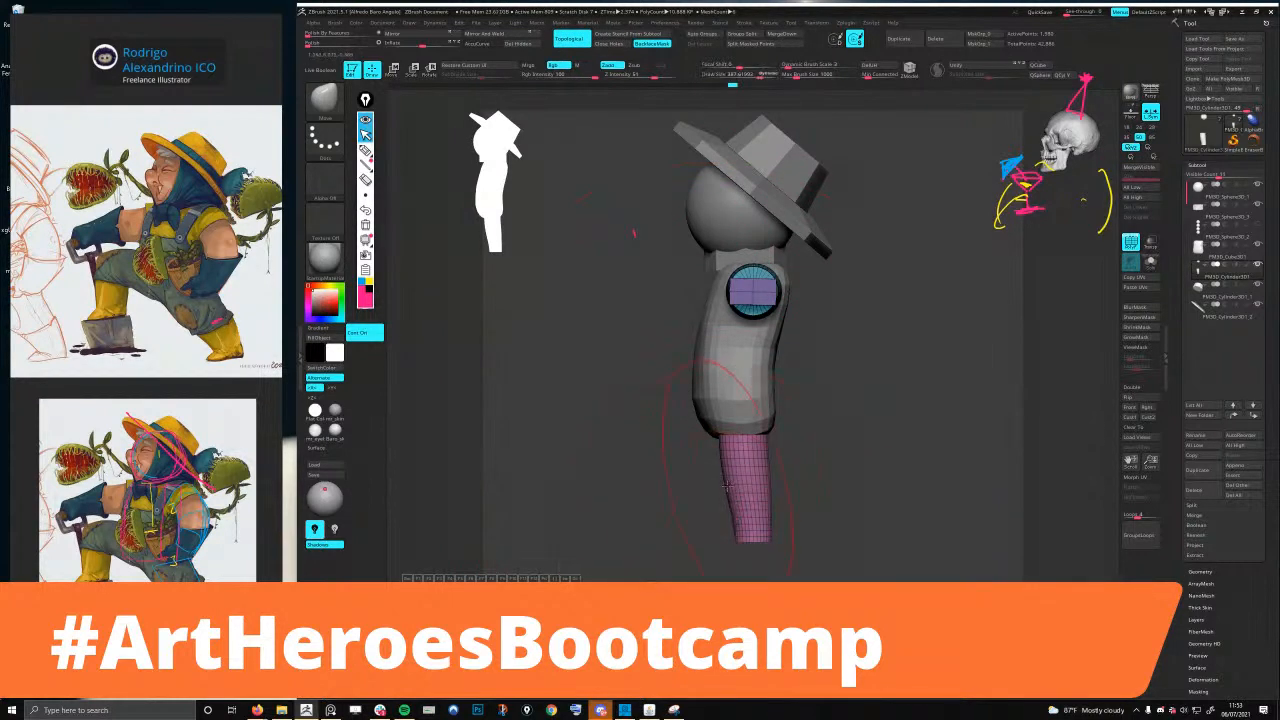
left_click_drag(727, 485, 717, 487)
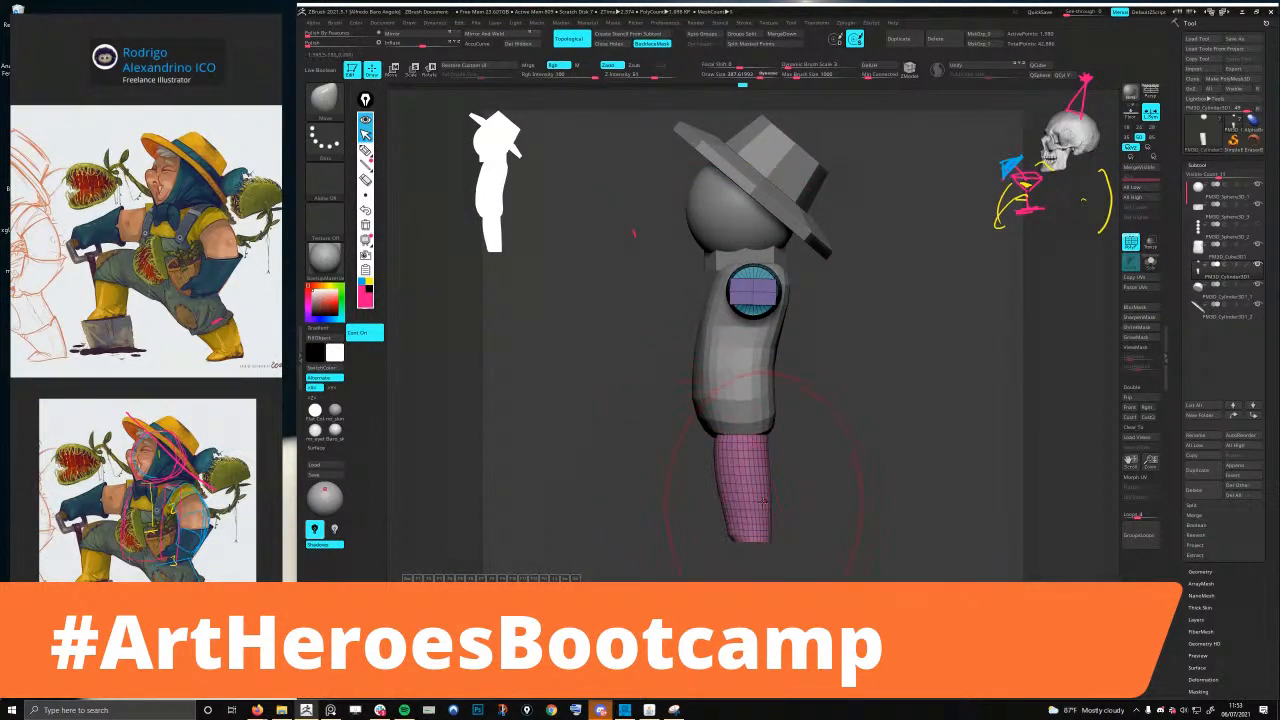
- Set the Move brush's draw size to about 267 and reshape the legs' outline in the front view
key("space")
left_click(729, 458)
right_click_drag(710, 430, 778, 428)
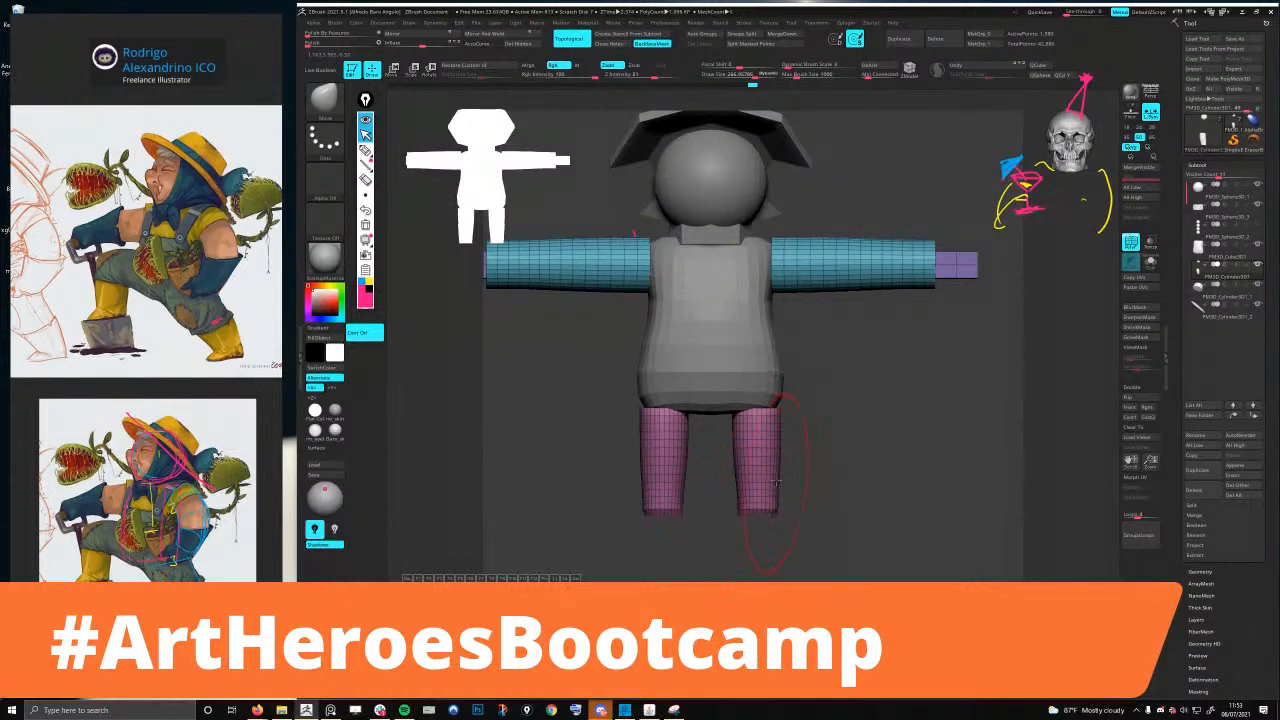
left_click_drag(738, 452, 734, 462)
right_click_drag(826, 296, 849, 364, "alt")
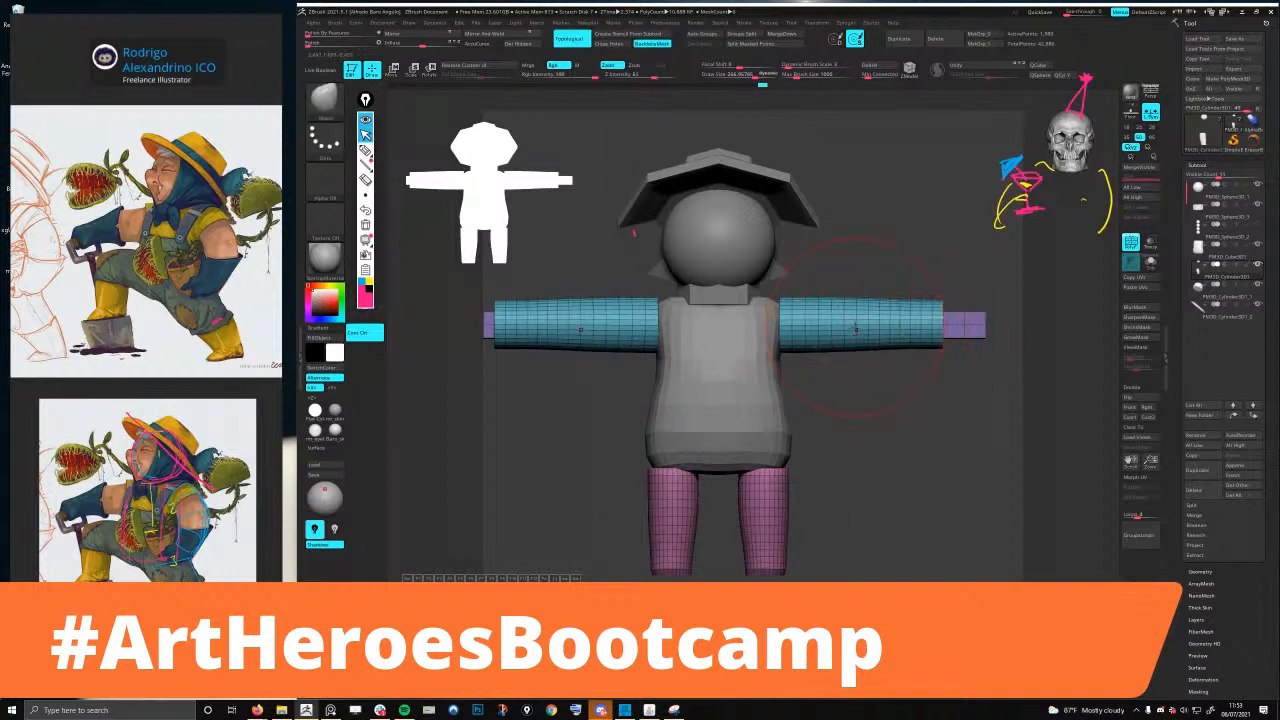
mouse_move(793, 304)
right_mouse_down("alt")
mouse_move(800, 346)
mouse_move(778, 341)
mouse_move(818, 337)
right_mouse_up("alt")
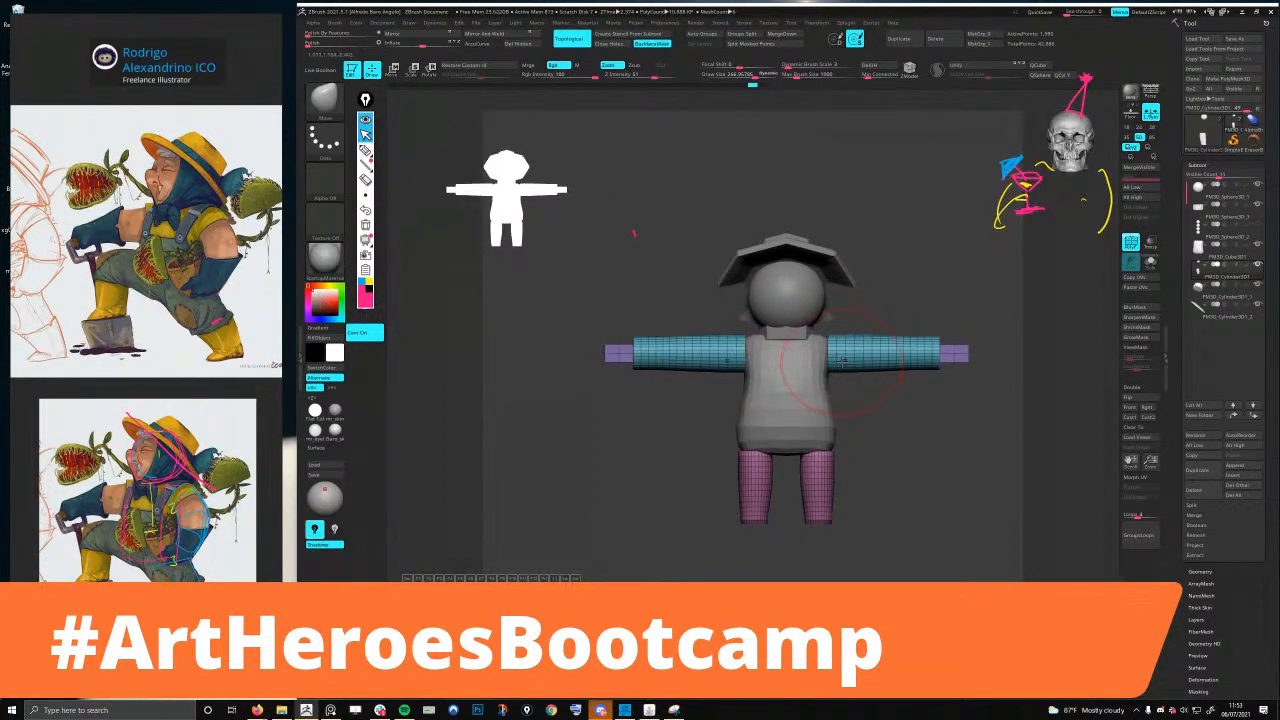
- Turn off the polyframe display, duplicate the arms-and-legs subtool and convert the copy into a QSphere
key("shift+f")
right_click_drag(834, 430, 860, 447)
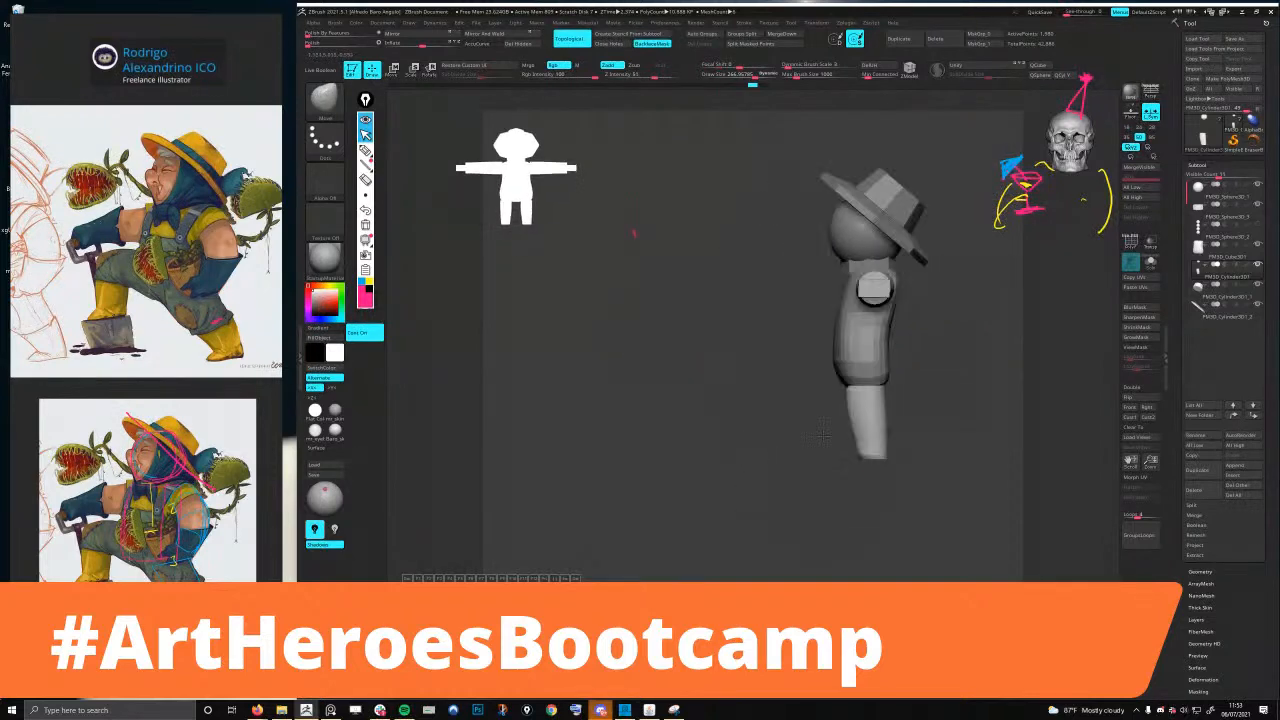
left_click(899, 38)
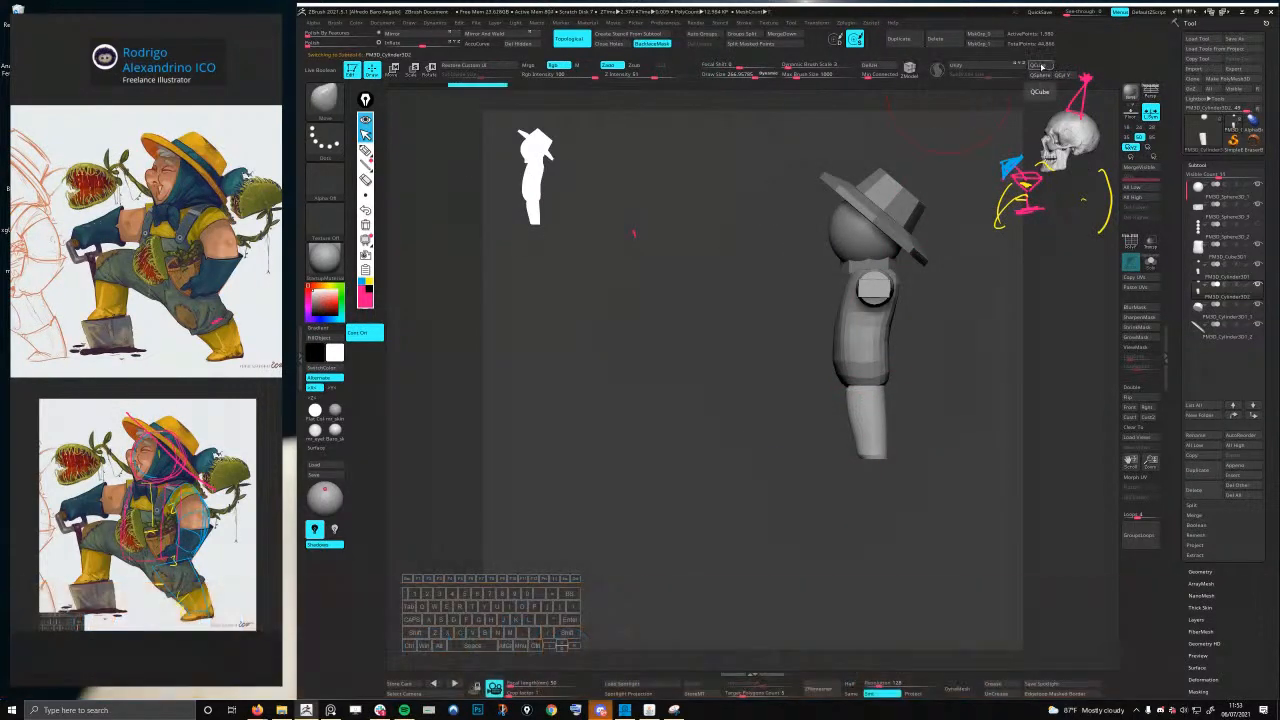
left_click(1042, 77)
right_click_drag(965, 246, 960, 312, "ctrl")
key("w")
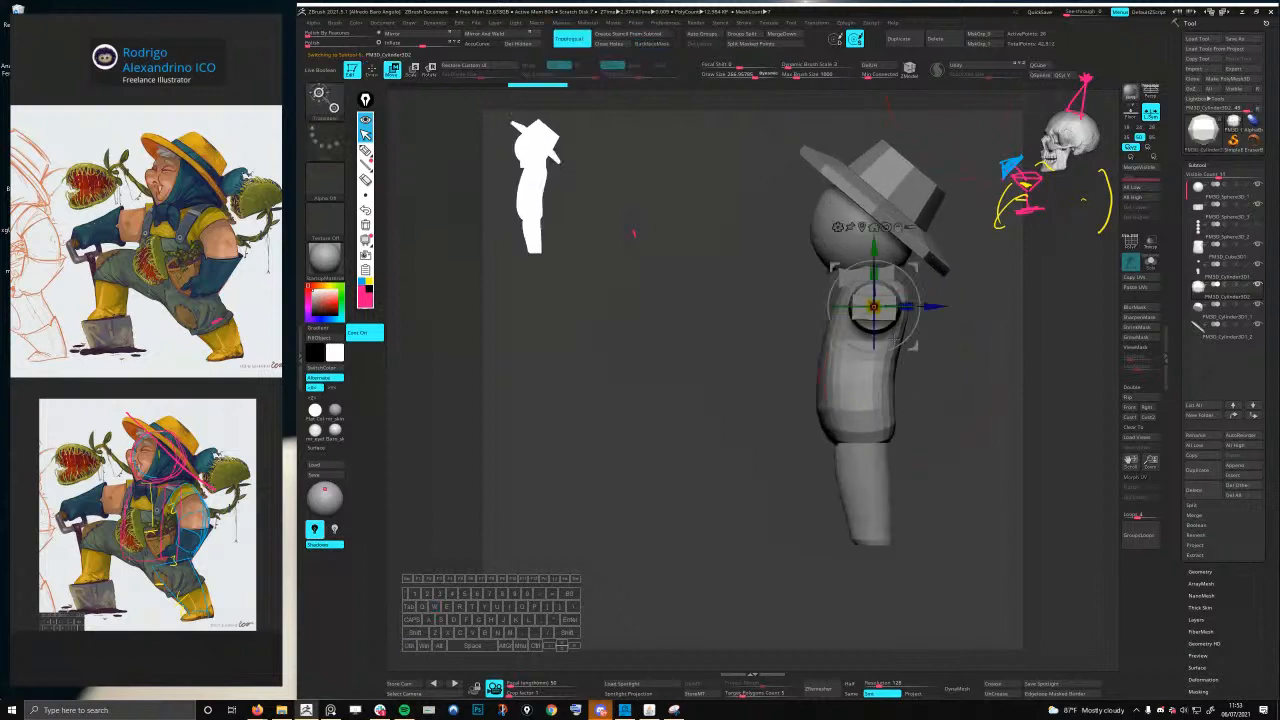
- Move the sphere down from the shoulder and place it just in front of the upper leg in side view
left_click_drag(874, 248, 874, 480)
left_click_drag(932, 548, 866, 548)
left_click(800, 452)
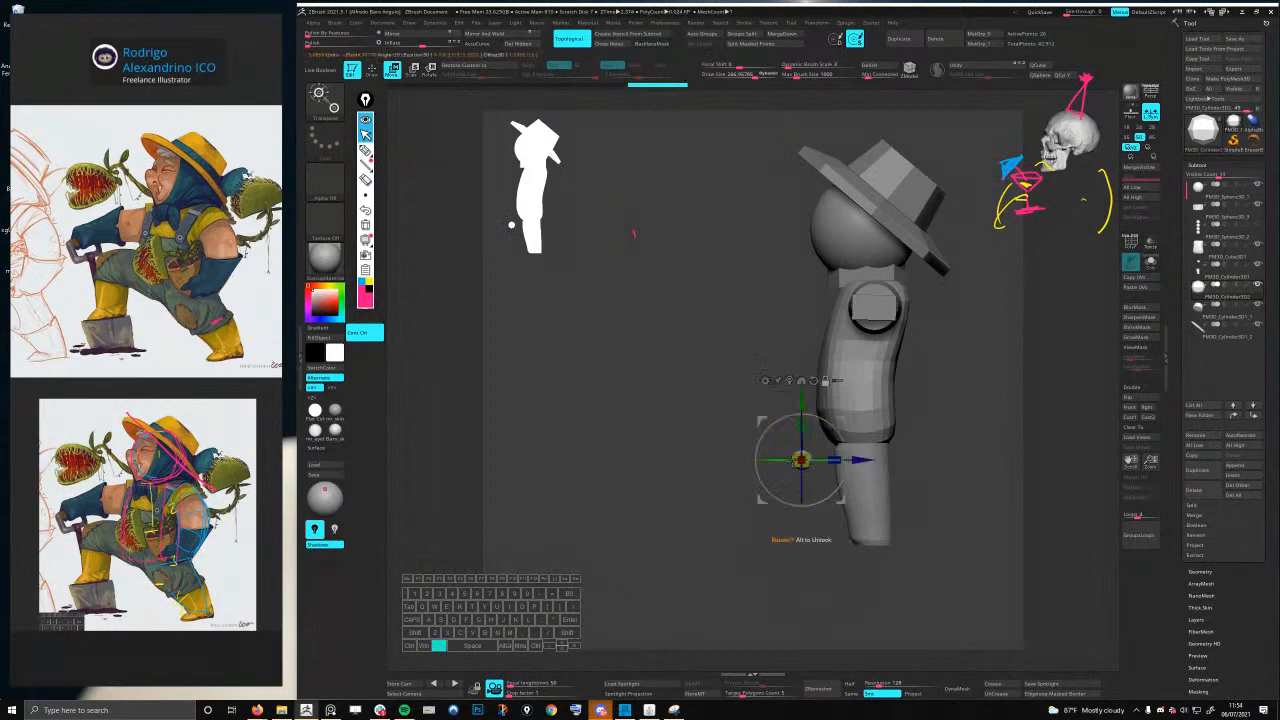
left_click_drag(905, 480, 872, 484)
left_click_drag(806, 459, 850, 459)
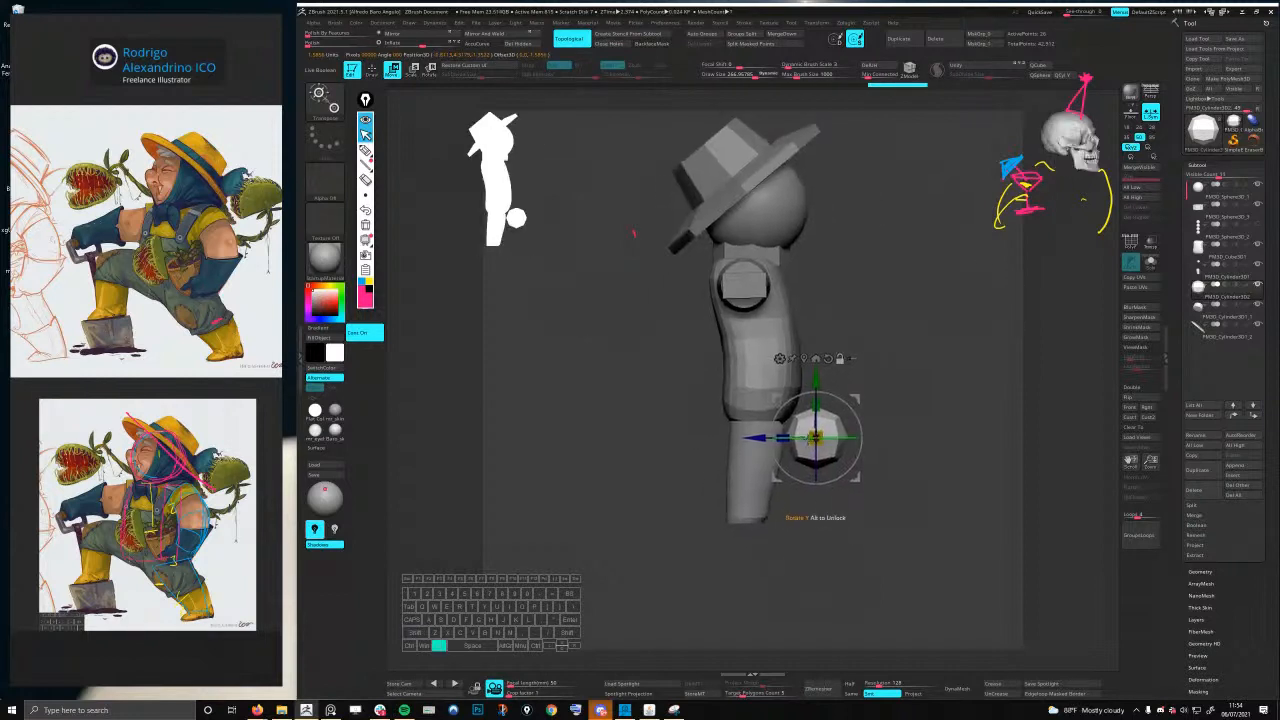
key("q")
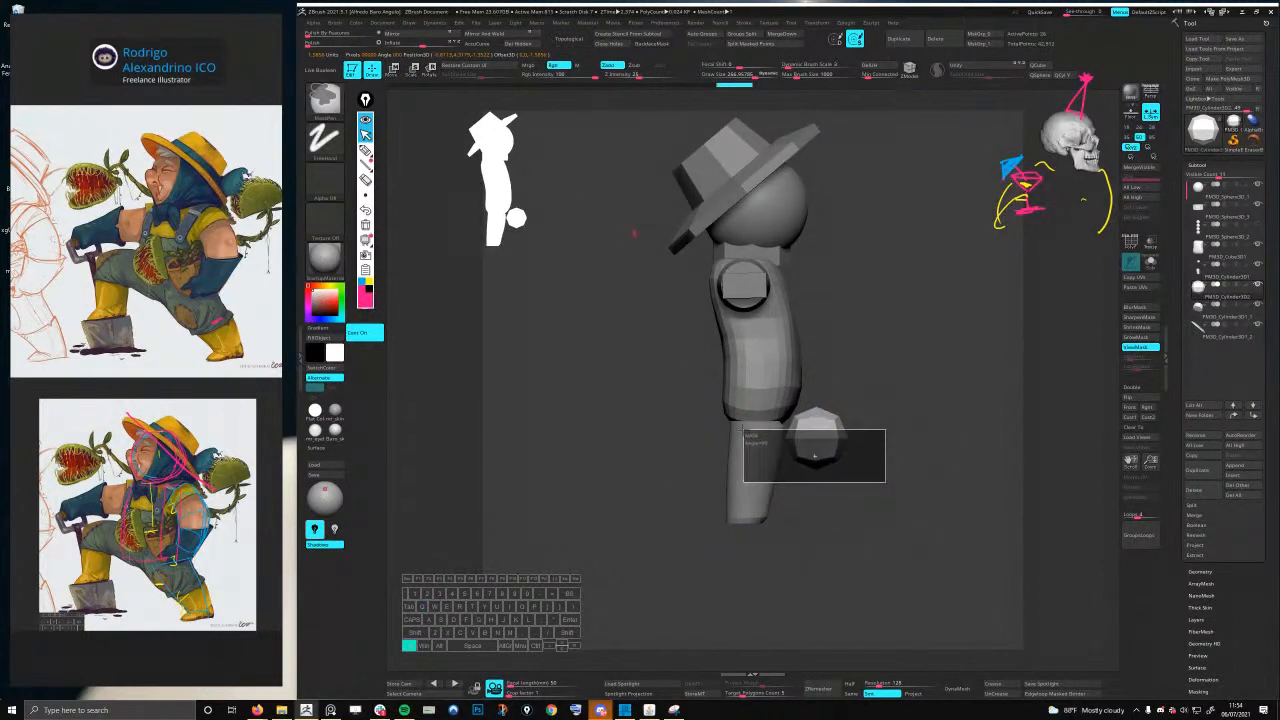
- Cut away the lower half of the sphere in front of the leg to leave a flat-bottomed dome
key("w")
left_click(829, 443)
scroll(845, 425, "up", 3)
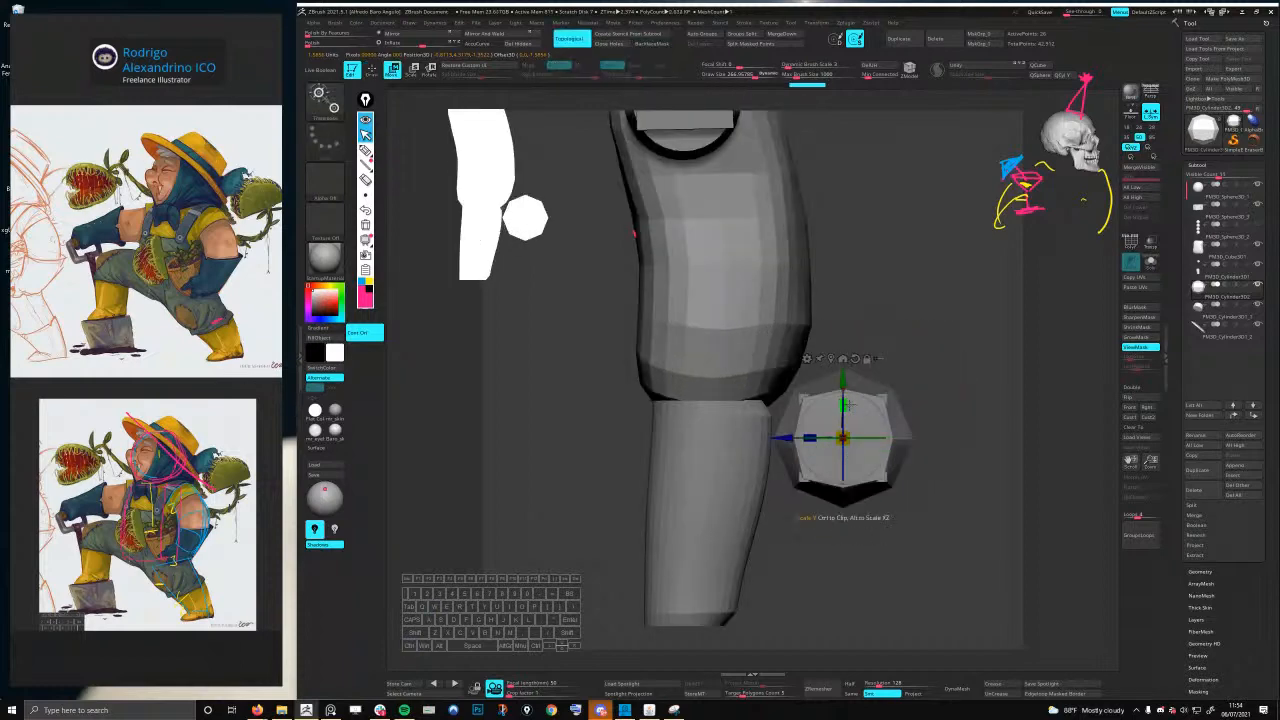
key("q")
mouse_move(900, 470)
left_mouse_down()
mouse_move(880, 374)
mouse_move(848, 383)
left_mouse_up()
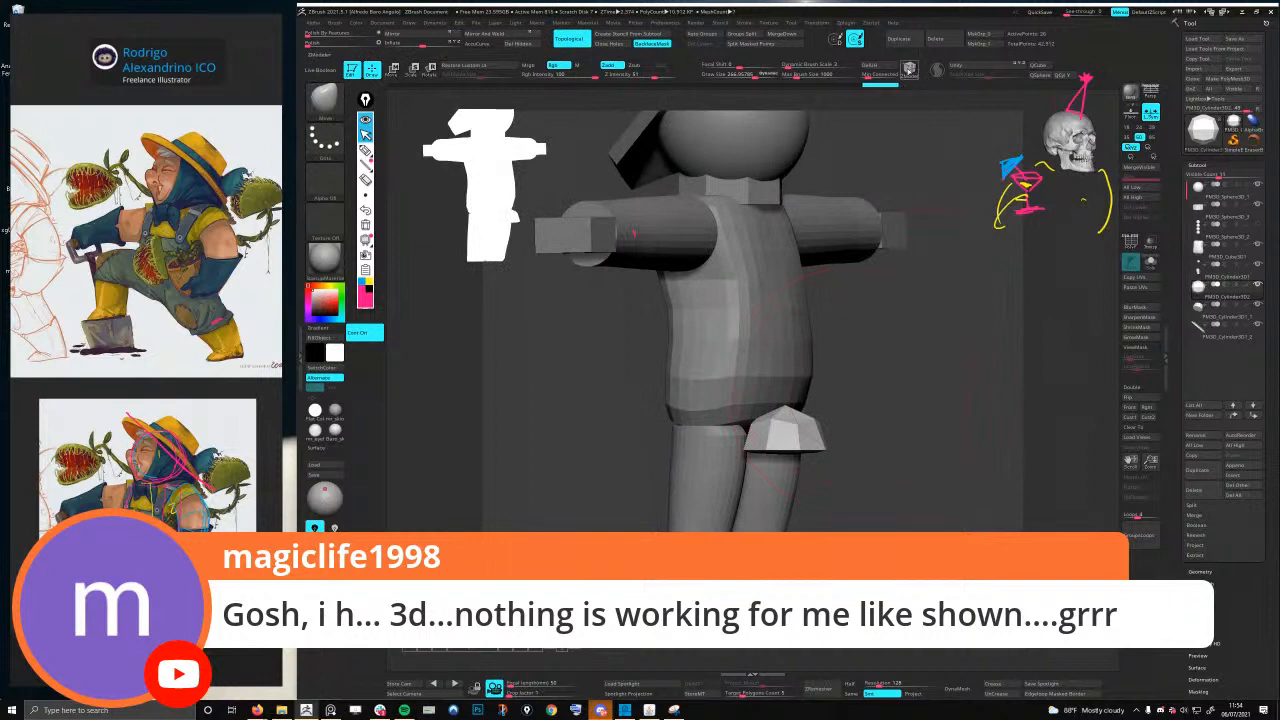
- Switch to the ZModeler brush and examine the edge actions available on the dome
key("b")
key("z")
key("m")
scroll(797, 474, "up", 5)
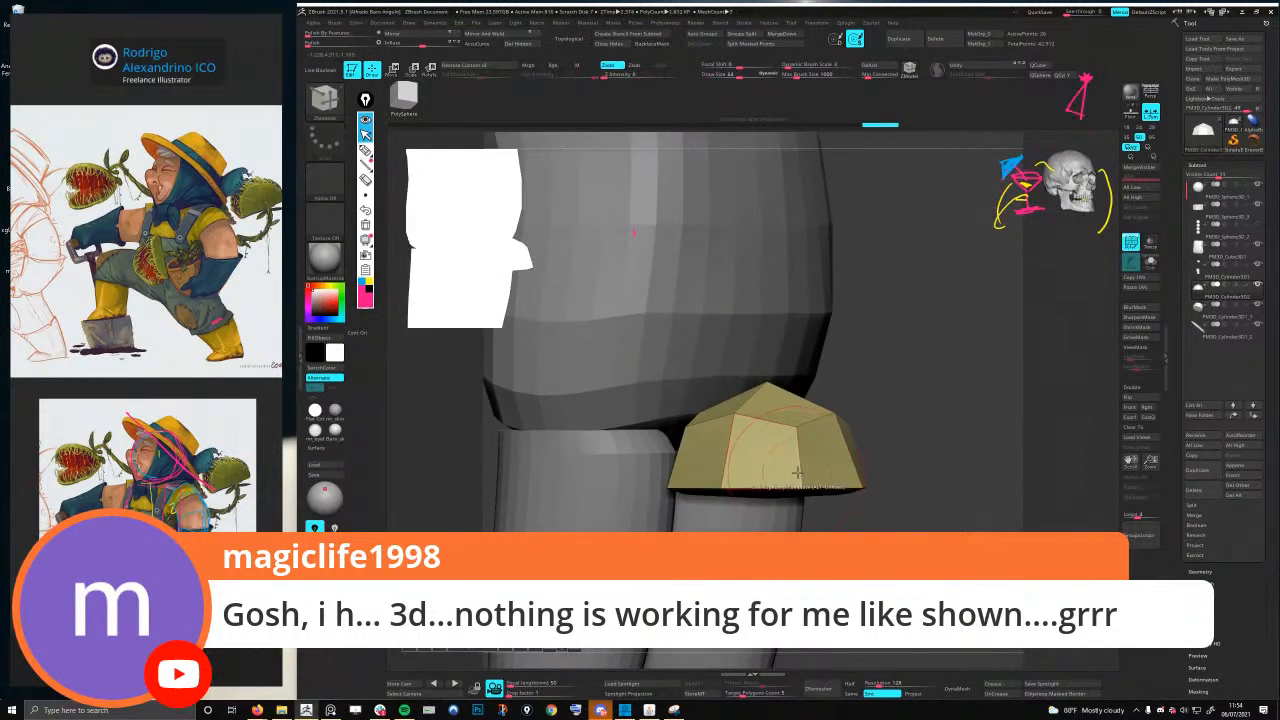
key("space")
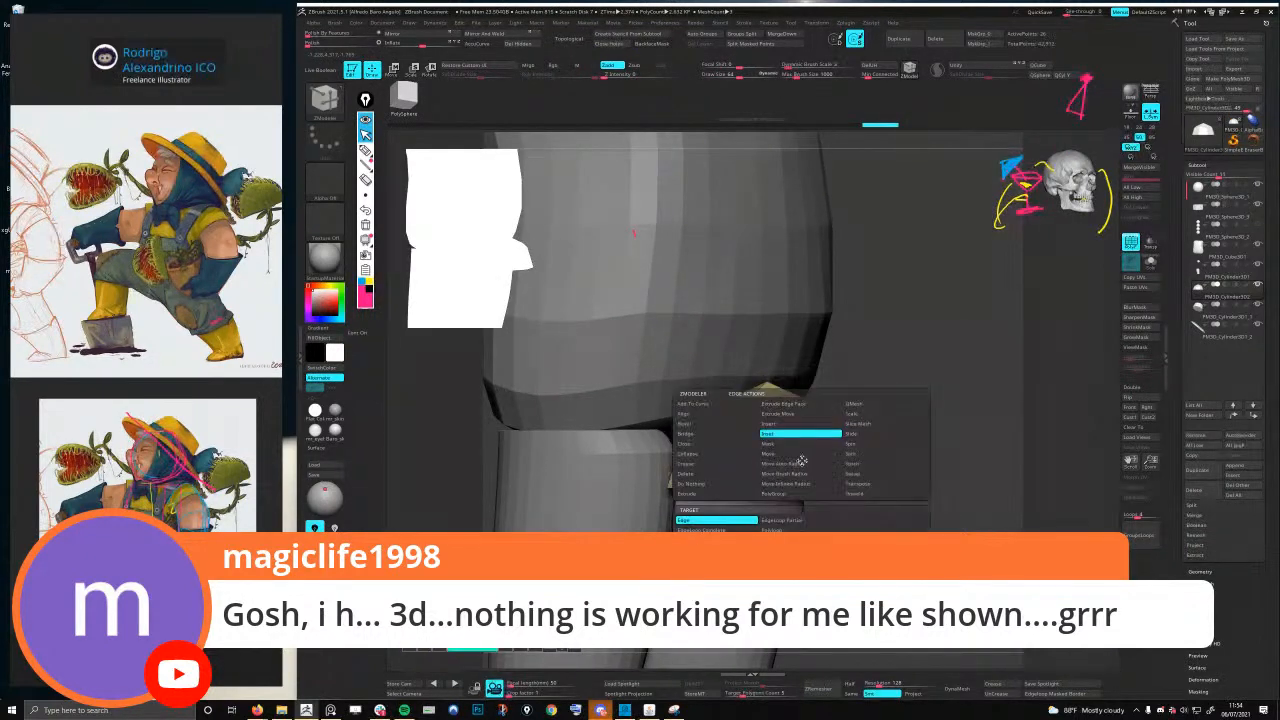
key("space")
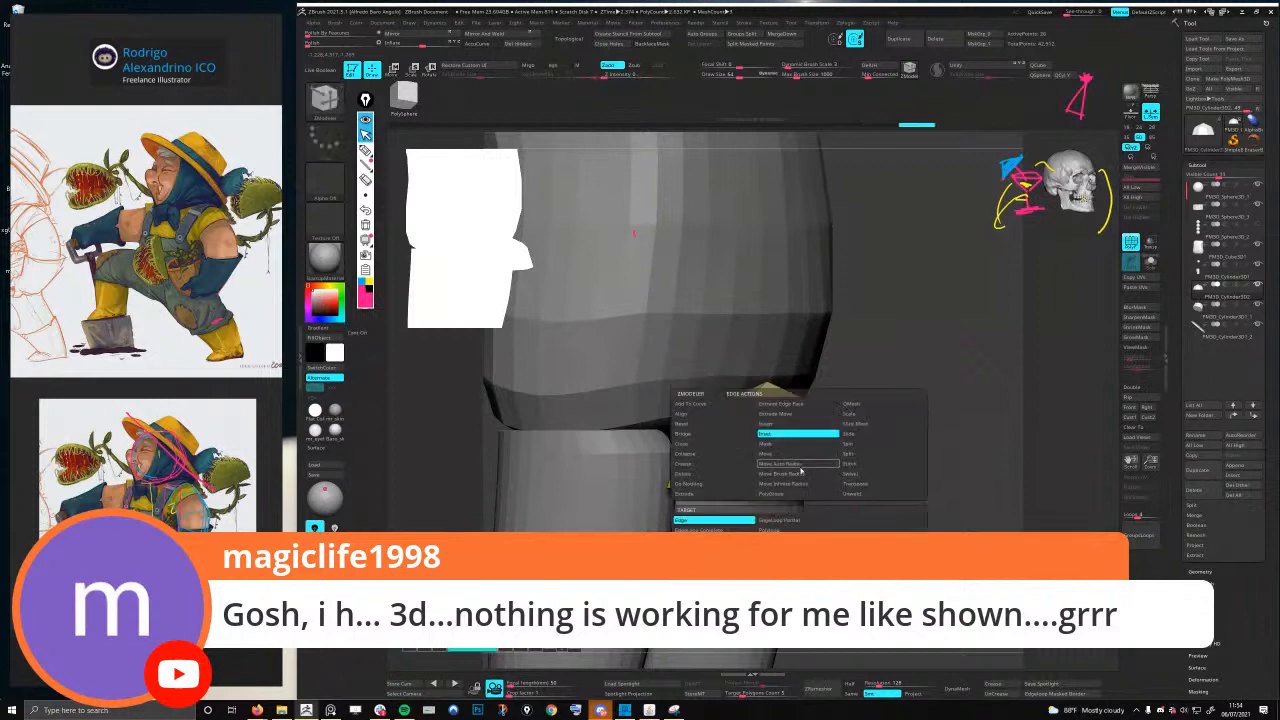
left_click(800, 470)
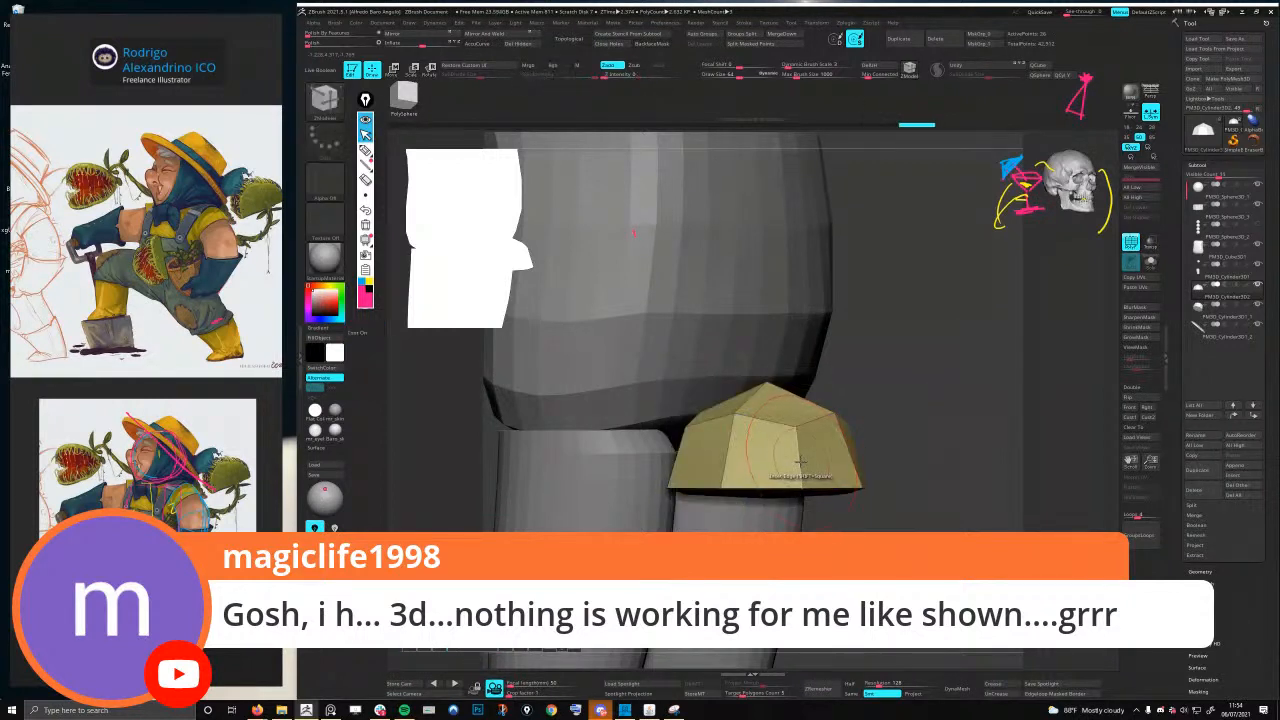
key("space")
left_click(800, 466)
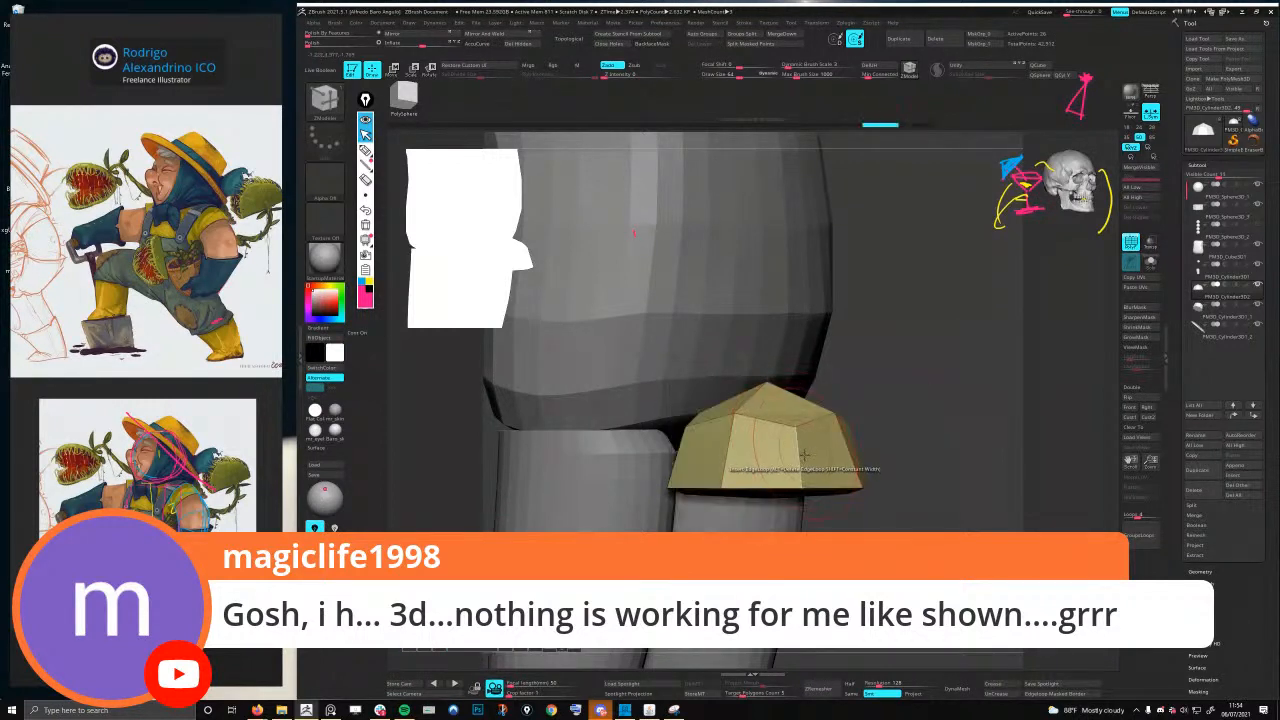
left_click(800, 484)
right_click_drag(800, 484, 640, 200, "ctrl")
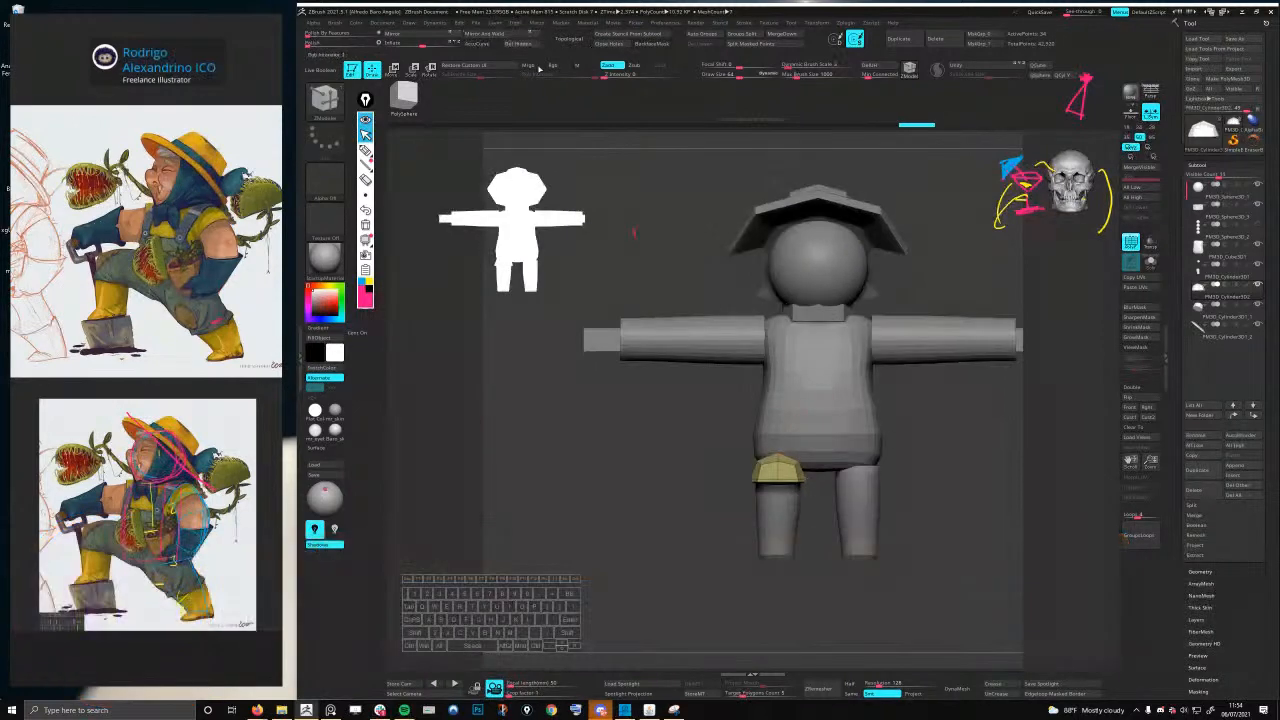
- Isolate the dome, apply Auto Groups to it and bring the other subtools back into view
left_click(484, 34)
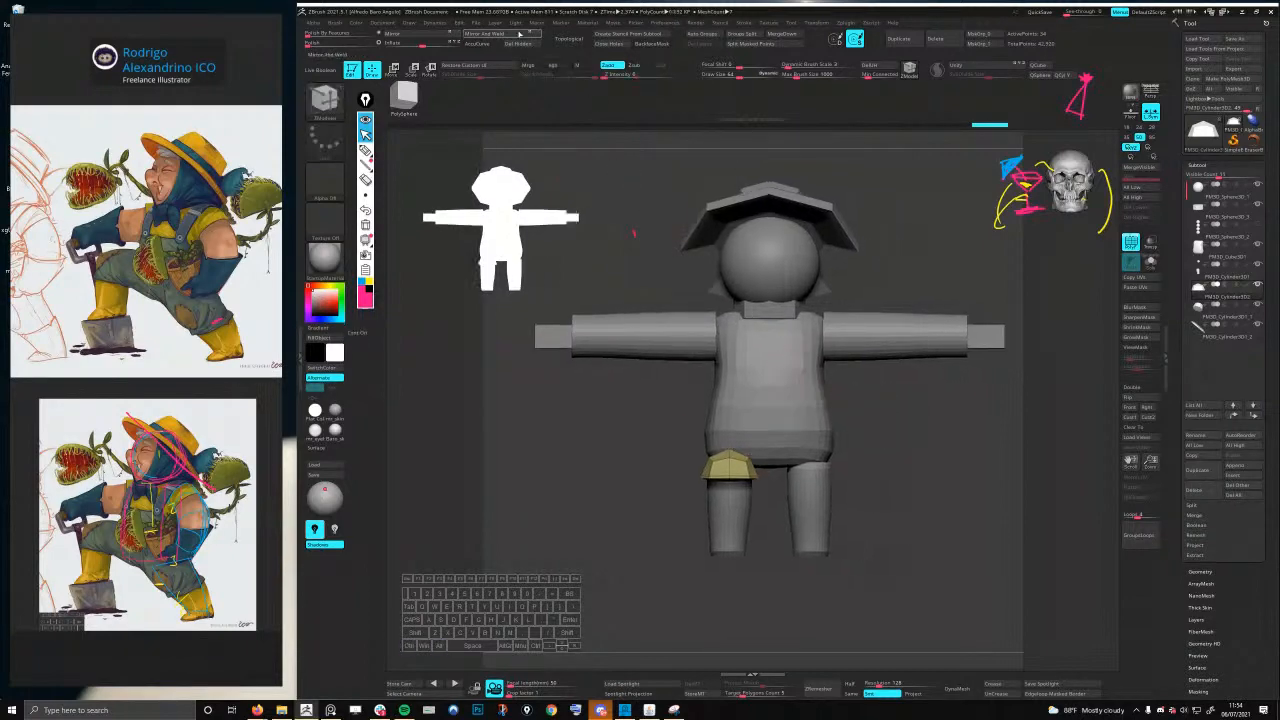
key("ctrl+q")
mouse_move(783, 400)
right_mouse_down()
mouse_move(785, 345)
mouse_move(787, 408)
right_mouse_up()
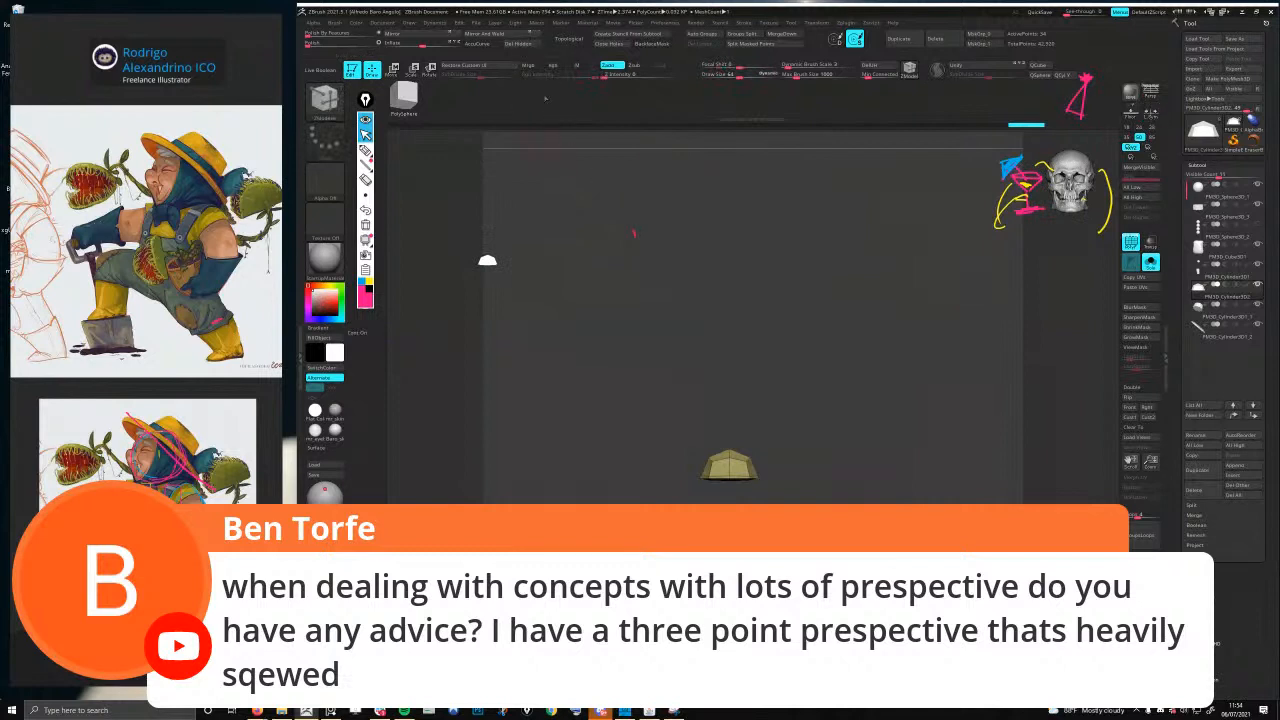
left_click(705, 35)
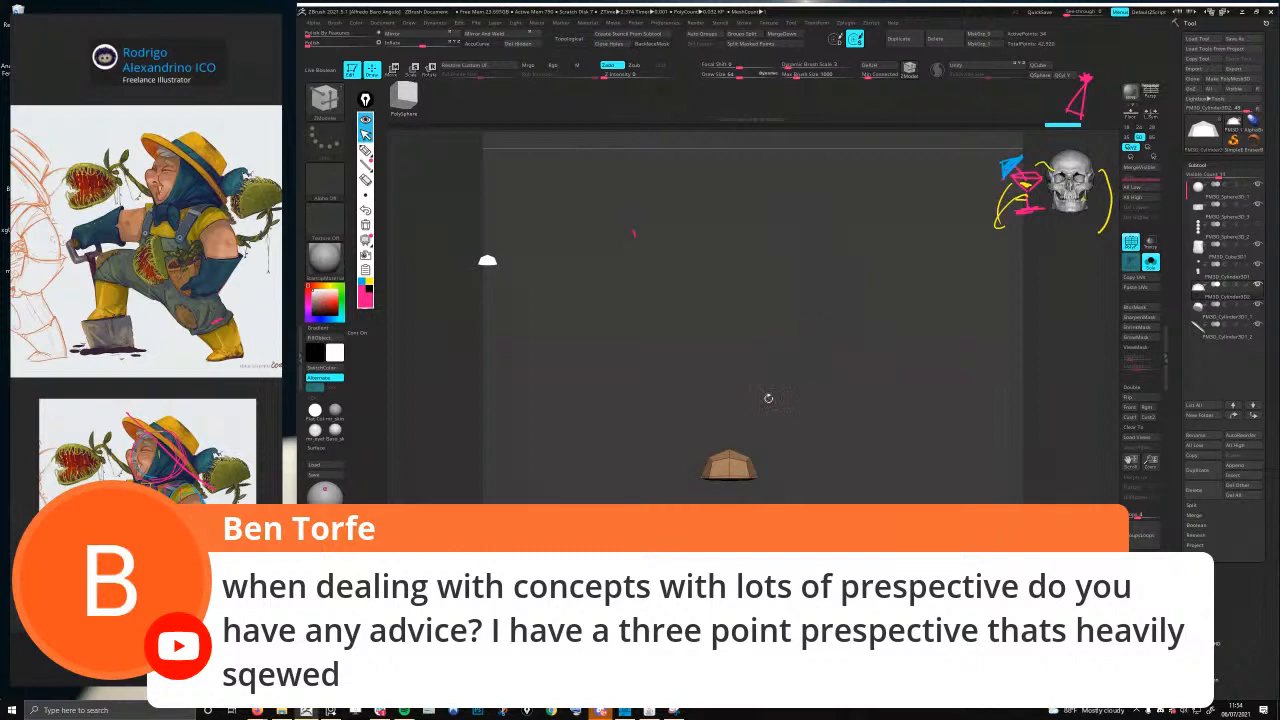
key("ctrl+shift")
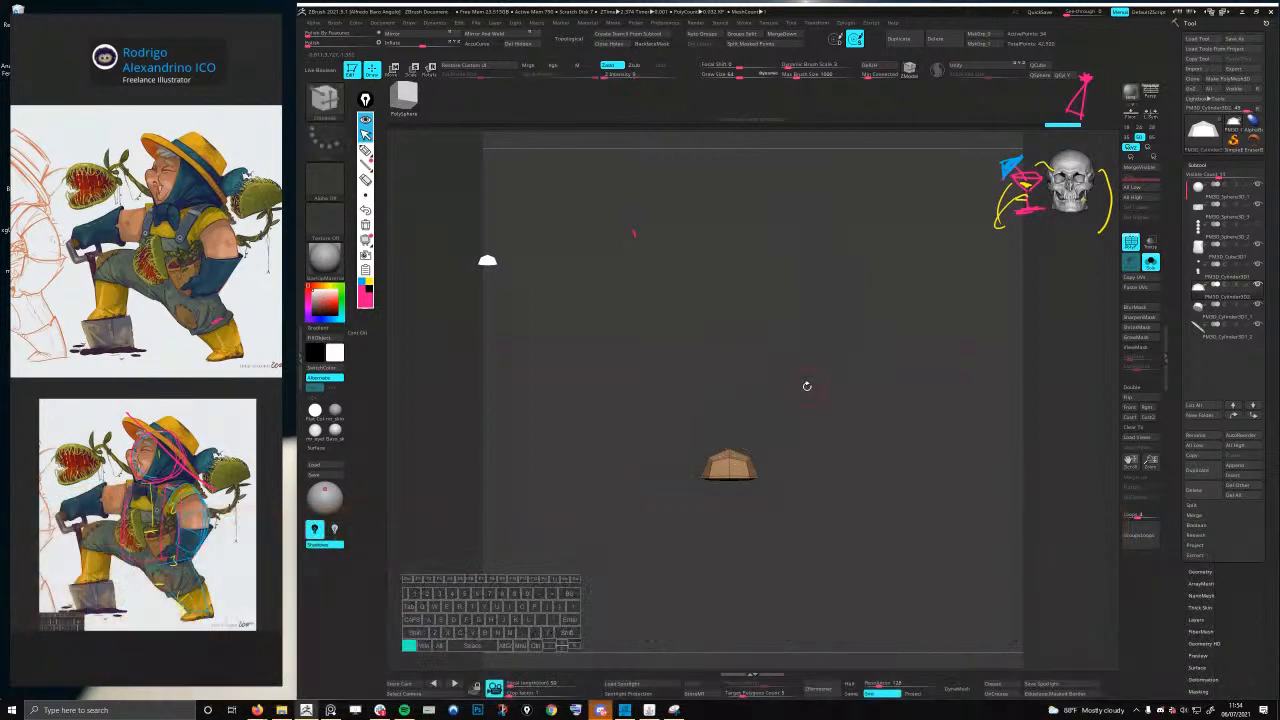
left_click(806, 383, "ctrl+shift")
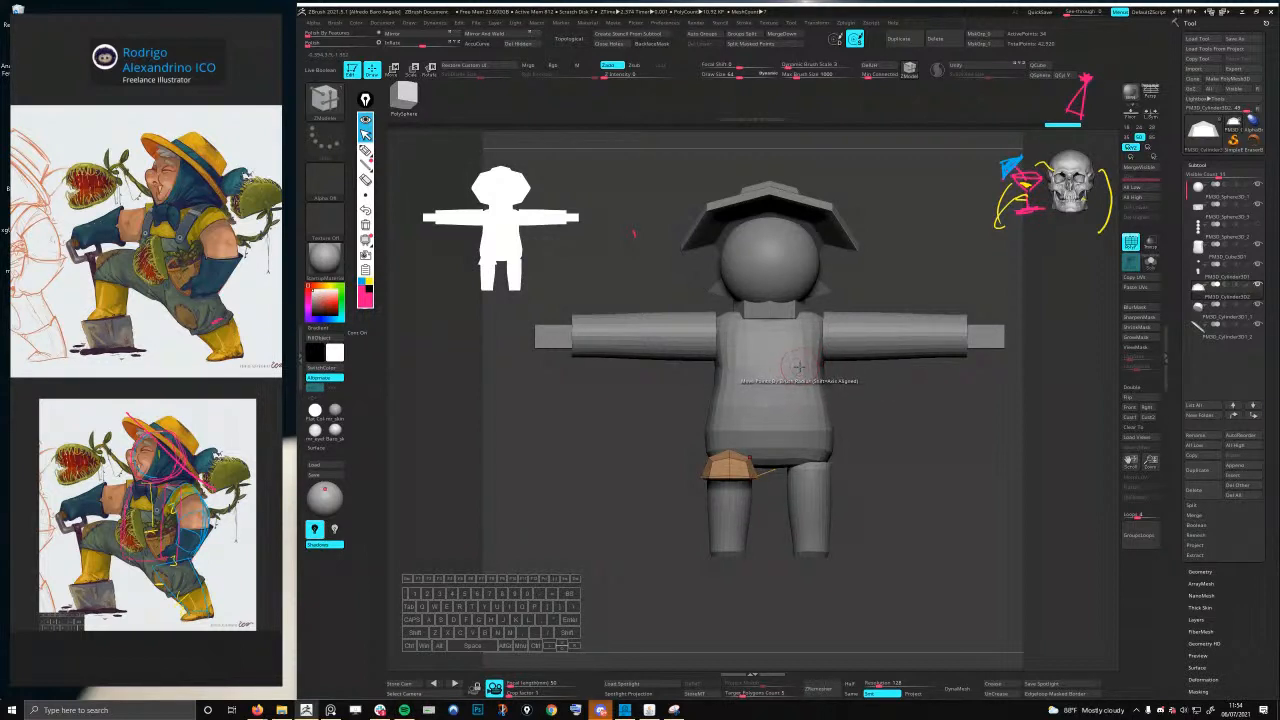
- Mirror and weld the dome across to the opposite leg
right_click_drag(725, 417, 806, 428)
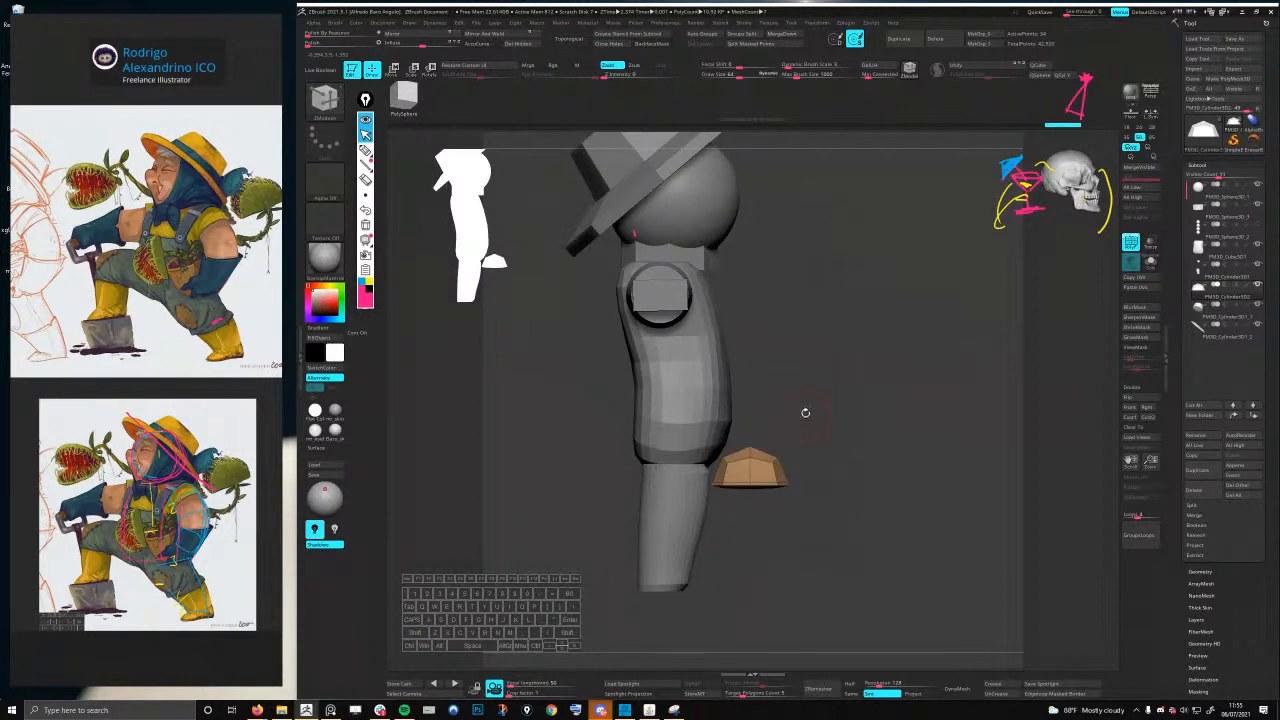
right_click_drag(806, 413, 763, 417)
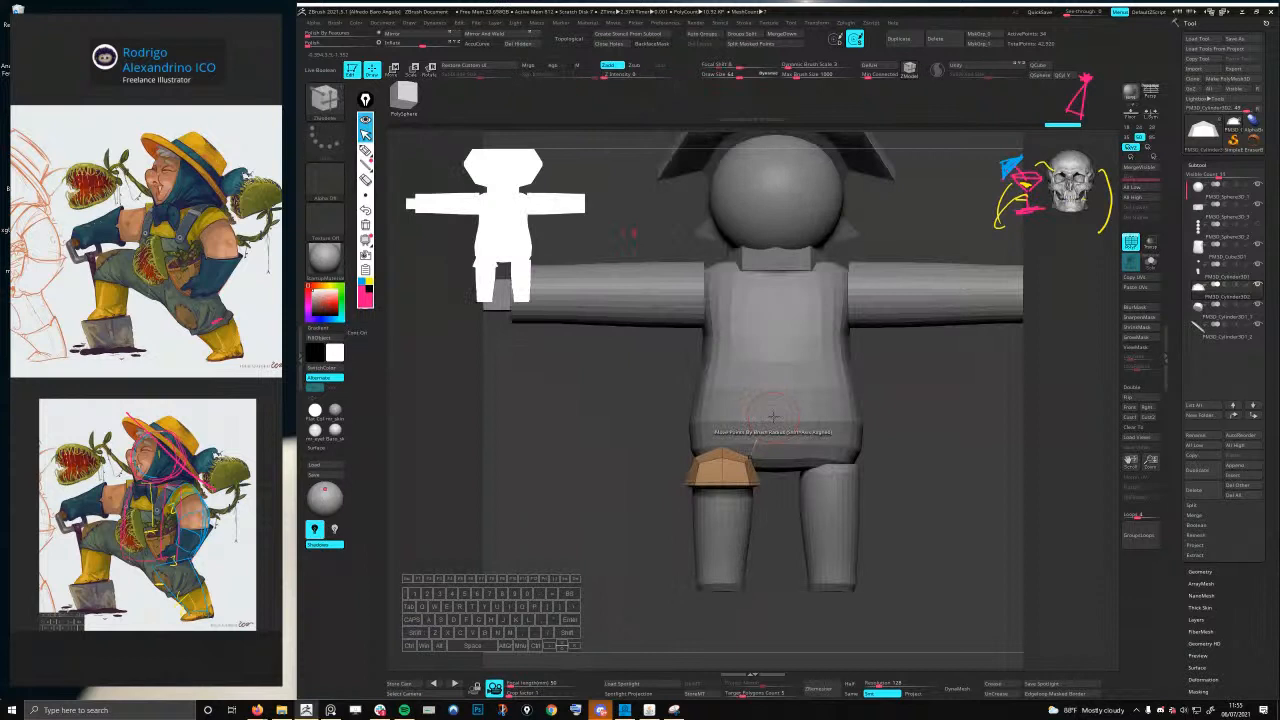
left_click(496, 36)
right_click_drag(794, 466, 781, 455, "ctrl")
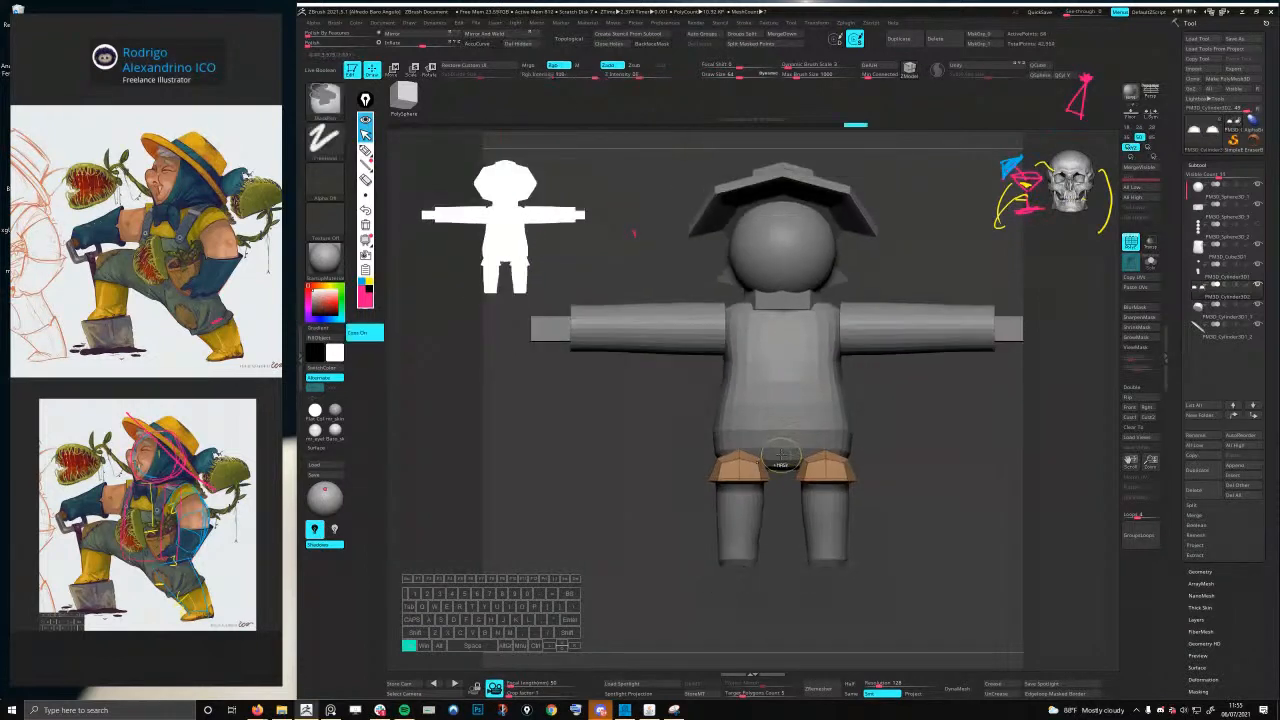
- Move the pair of domes down to the lower ends of the legs to serve as feet
key("b")
key("z")
key("m")
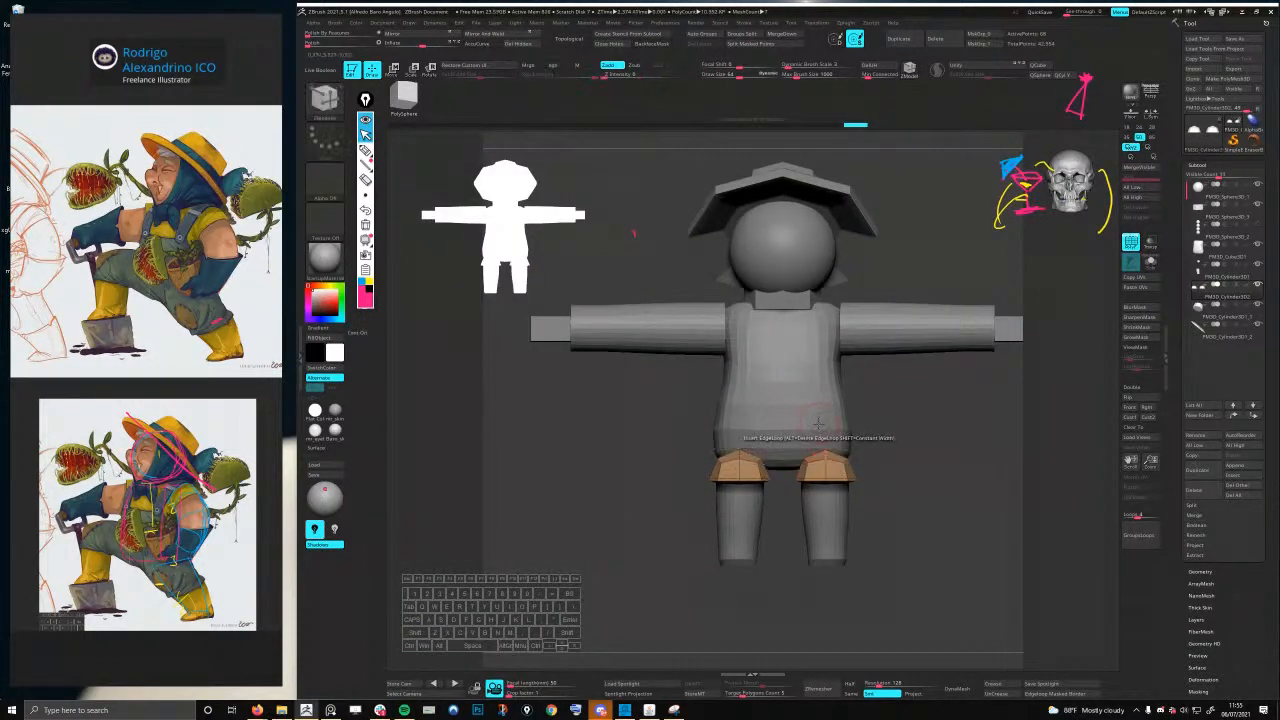
mouse_move(830, 422)
right_mouse_down()
mouse_move(812, 432)
mouse_move(831, 423)
right_mouse_up()
key("w")
left_click_drag(842, 440, 788, 525)
right_click_drag(788, 525, 766, 516, "shift")
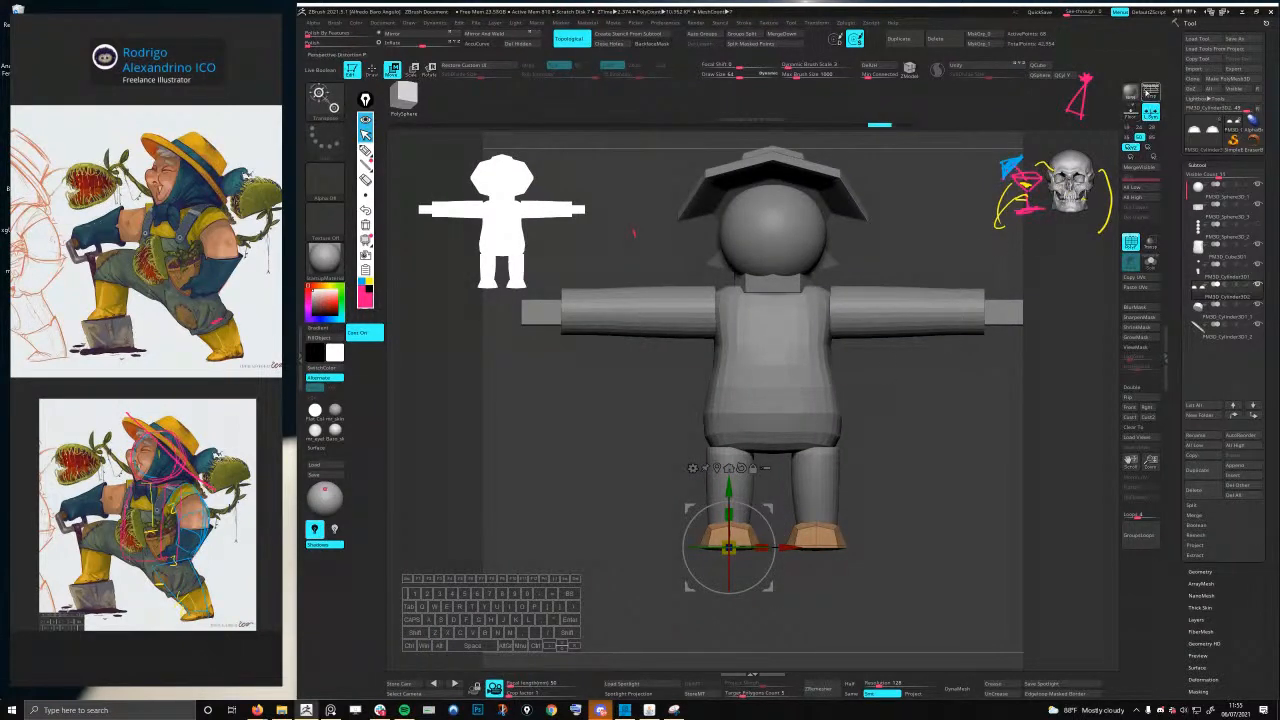
- Turn on perspective and adjust the feet under the legs so that the toes stick out in front
left_click(1147, 93)
right_click_drag(746, 572, 742, 542, "ctrl")
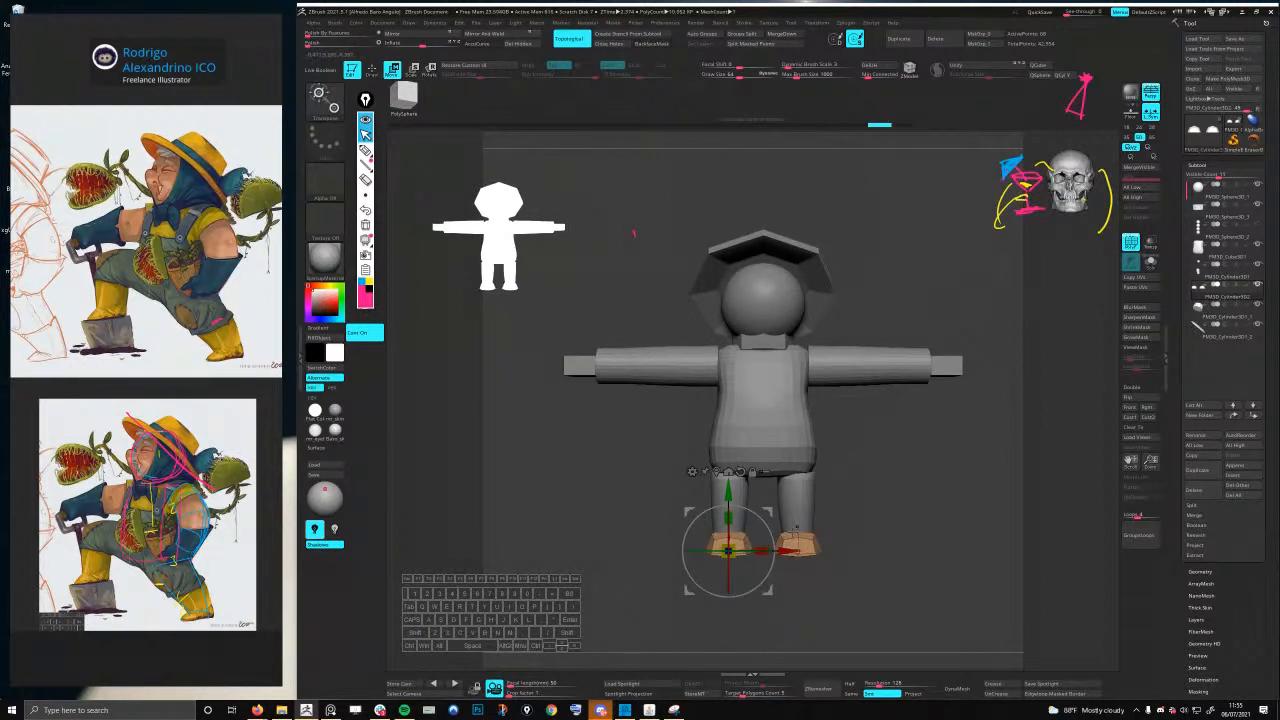
left_click_drag(761, 550, 749, 547)
right_click_drag(752, 622, 770, 455)
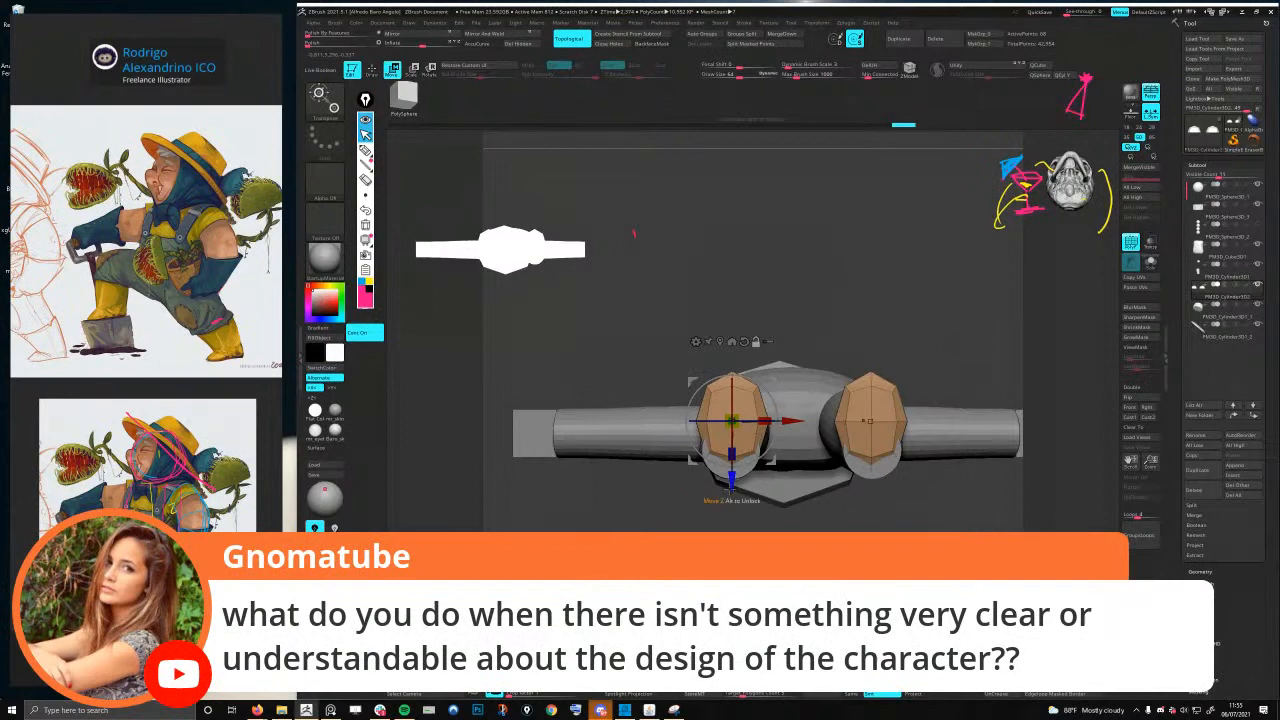
left_click_drag(731, 482, 728, 519, "alt")
mouse_move(774, 443)
left_mouse_down()
mouse_move(764, 429)
mouse_move(774, 417)
mouse_move(778, 427)
left_mouse_up()
left_click_drag(795, 345, 739, 466)
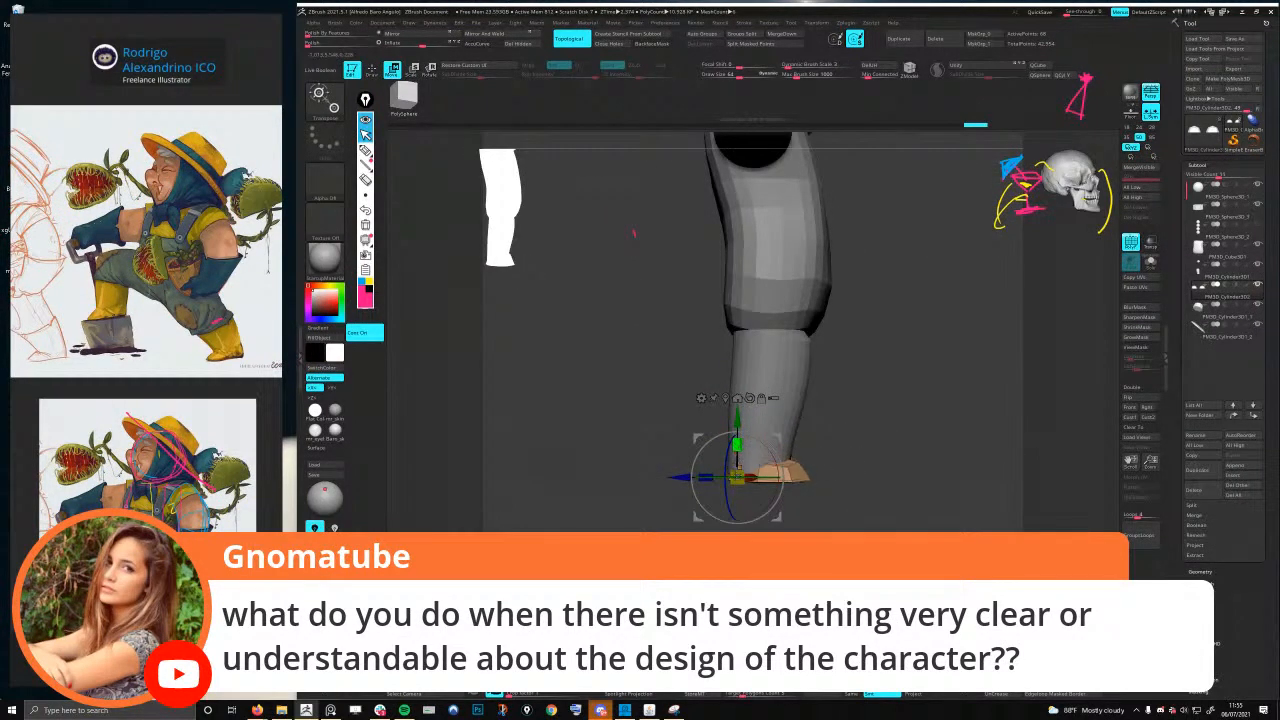
mouse_move(852, 456)
left_mouse_down()
mouse_move(798, 445)
mouse_move(814, 517)
left_mouse_up()
- Subdivide the feet to round off their blocky shape
key("q")
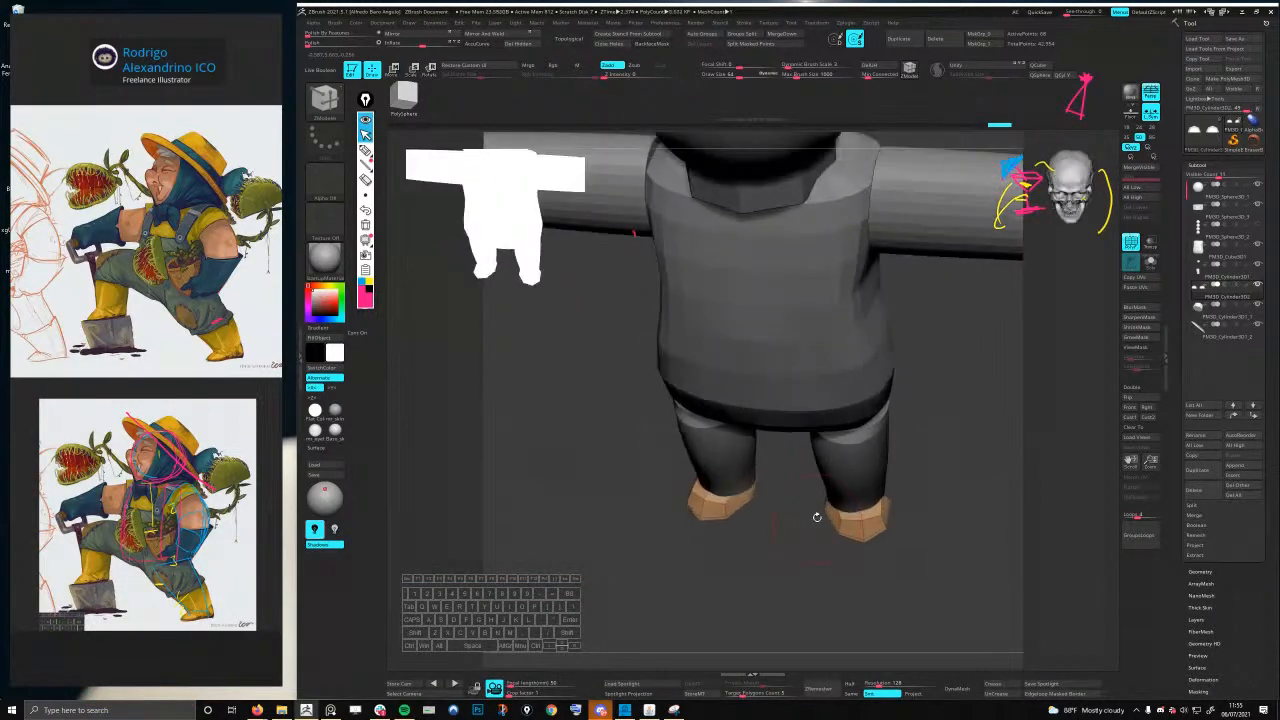
mouse_move(898, 530)
left_mouse_down()
mouse_move(920, 500)
mouse_move(894, 508)
left_mouse_up()
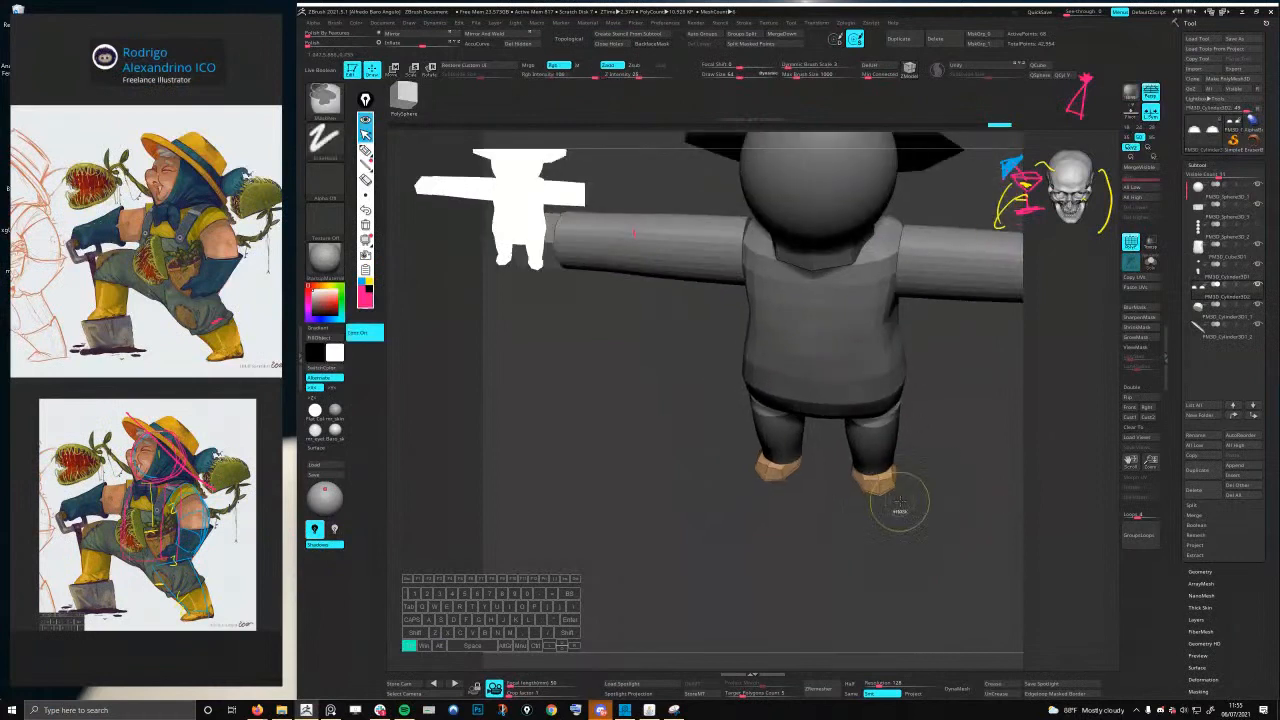
key("b")
key("z")
key("m")
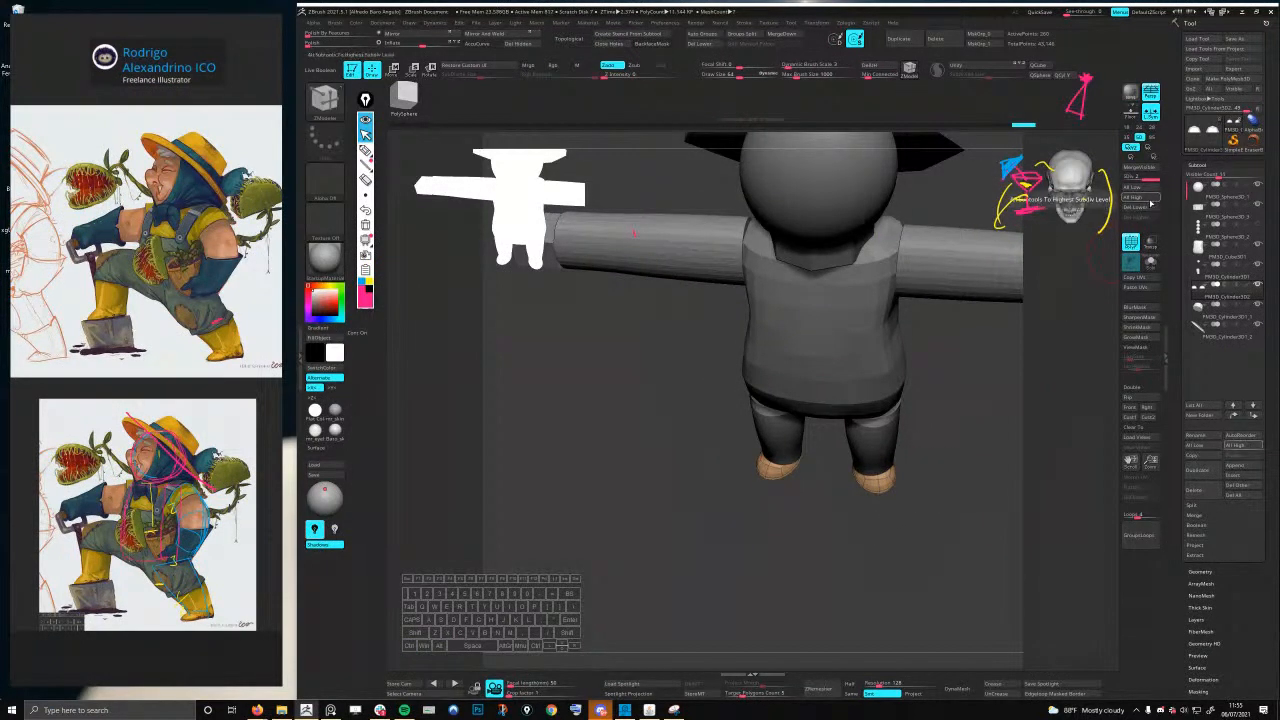
- Scale the rounded feet up slightly with the gizmo and check them against the whole figure
left_click_drag(1006, 349, 905, 445)
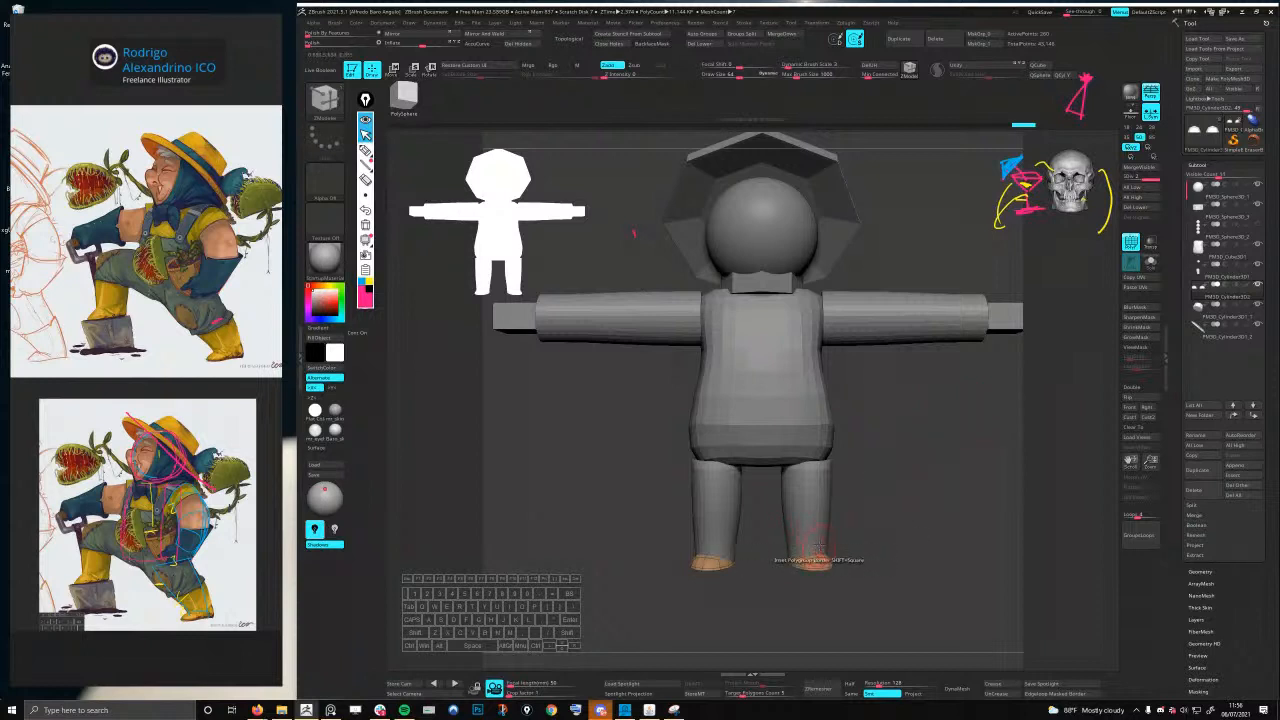
key("w")
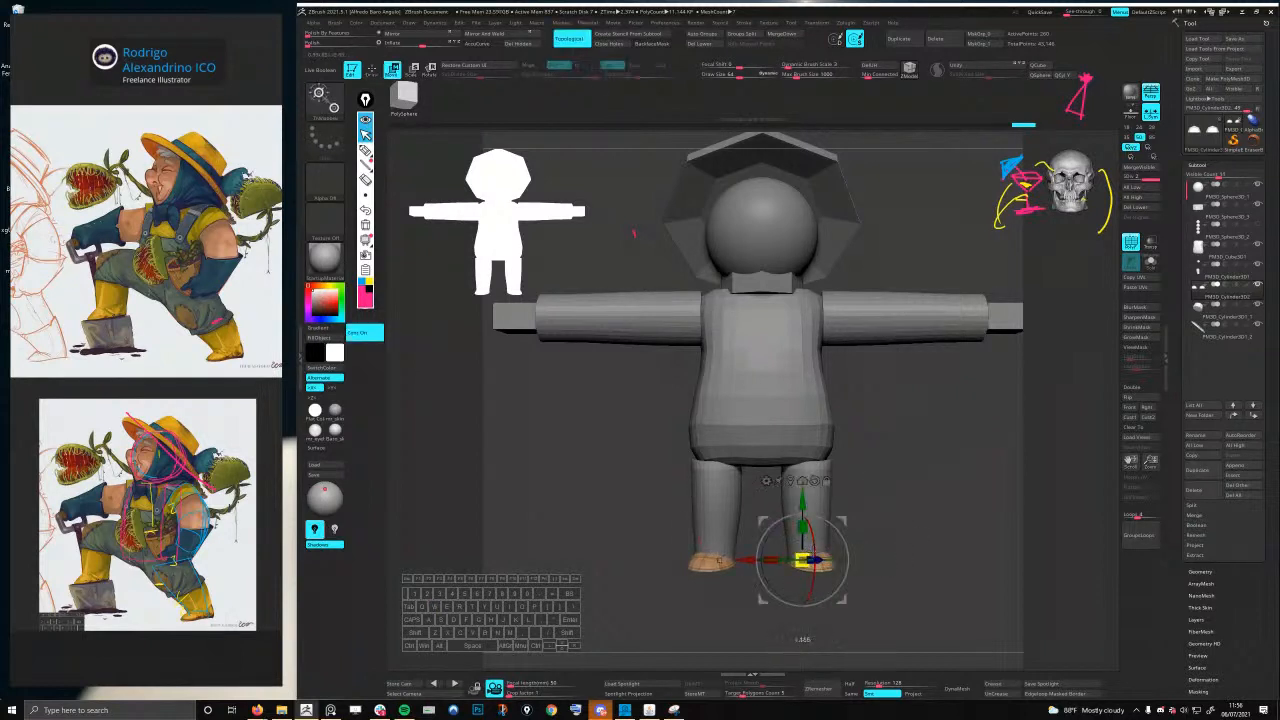
key("q")
mouse_move(837, 474)
left_mouse_down()
mouse_move(802, 477)
mouse_move(839, 428)
mouse_move(831, 466)
mouse_move(831, 448)
left_mouse_up()
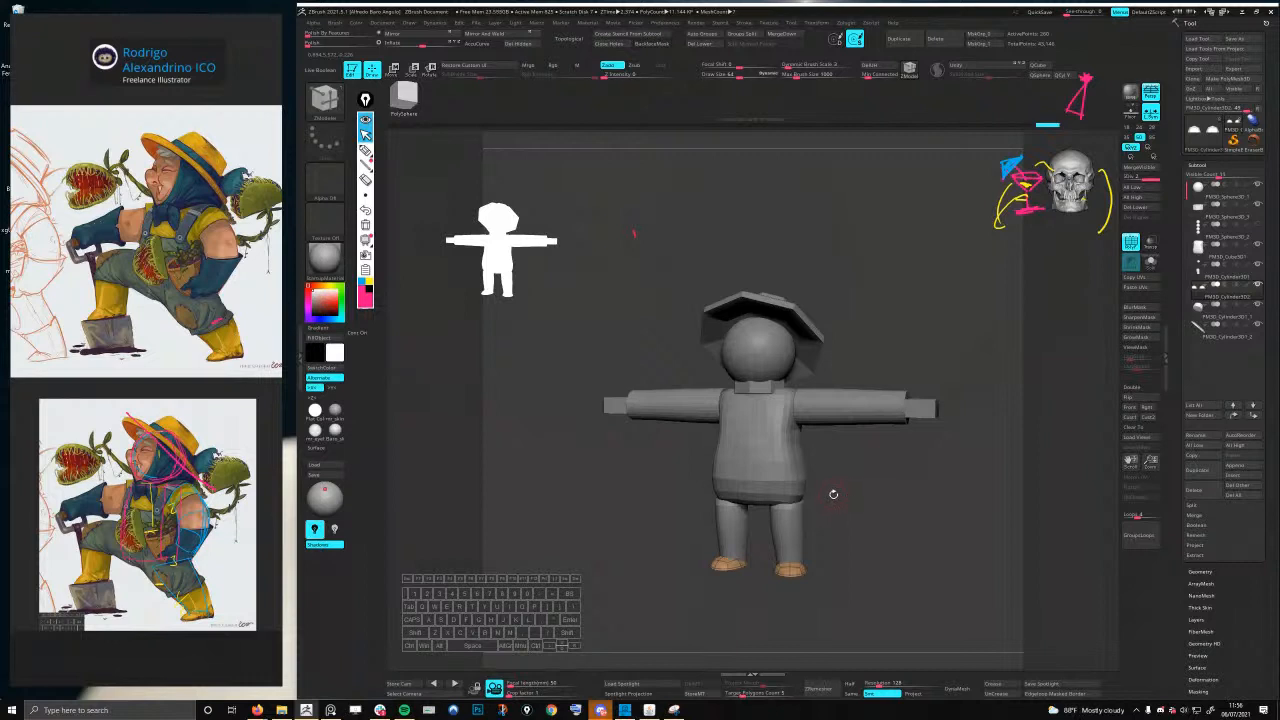
mouse_move(837, 489)
left_mouse_down()
mouse_move(813, 520)
mouse_move(810, 449)
mouse_move(846, 421)
left_mouse_up()
- Select the torso subtool, turn off the polyframe display and switch to the Move brush
left_click(809, 447, "alt")
key("space")
left_click(808, 416, "alt")
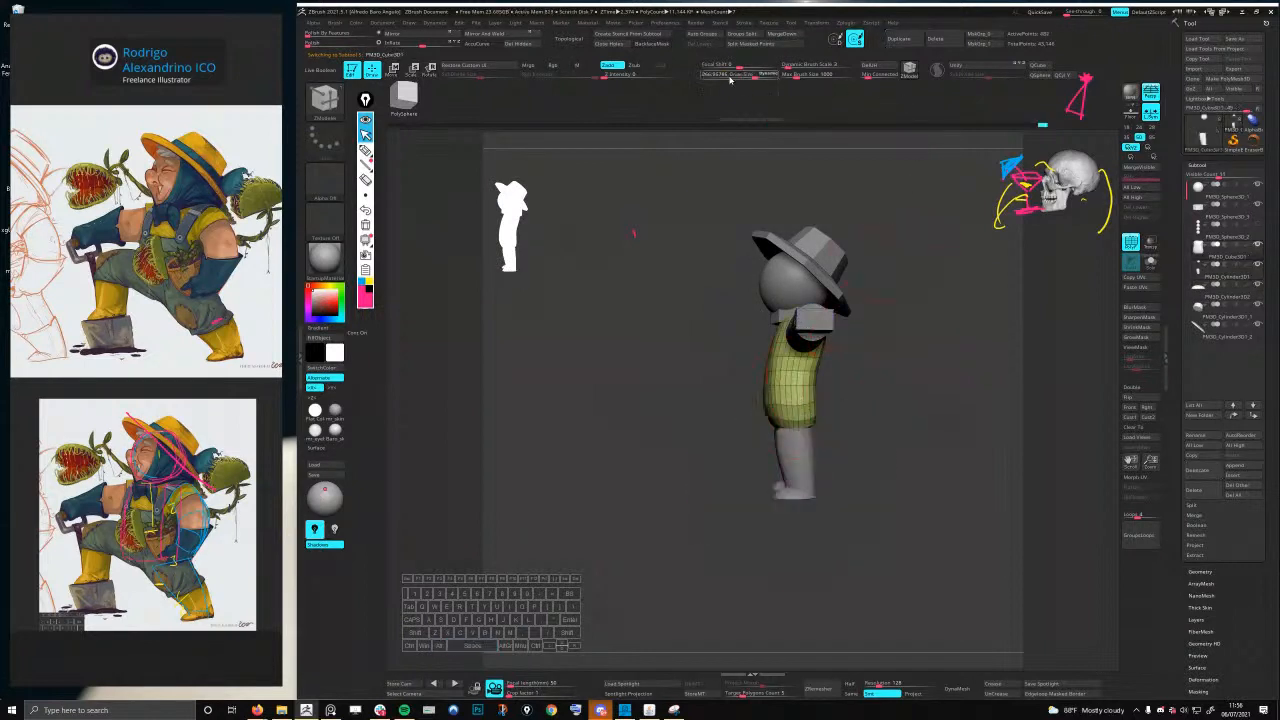
key("shift+f")
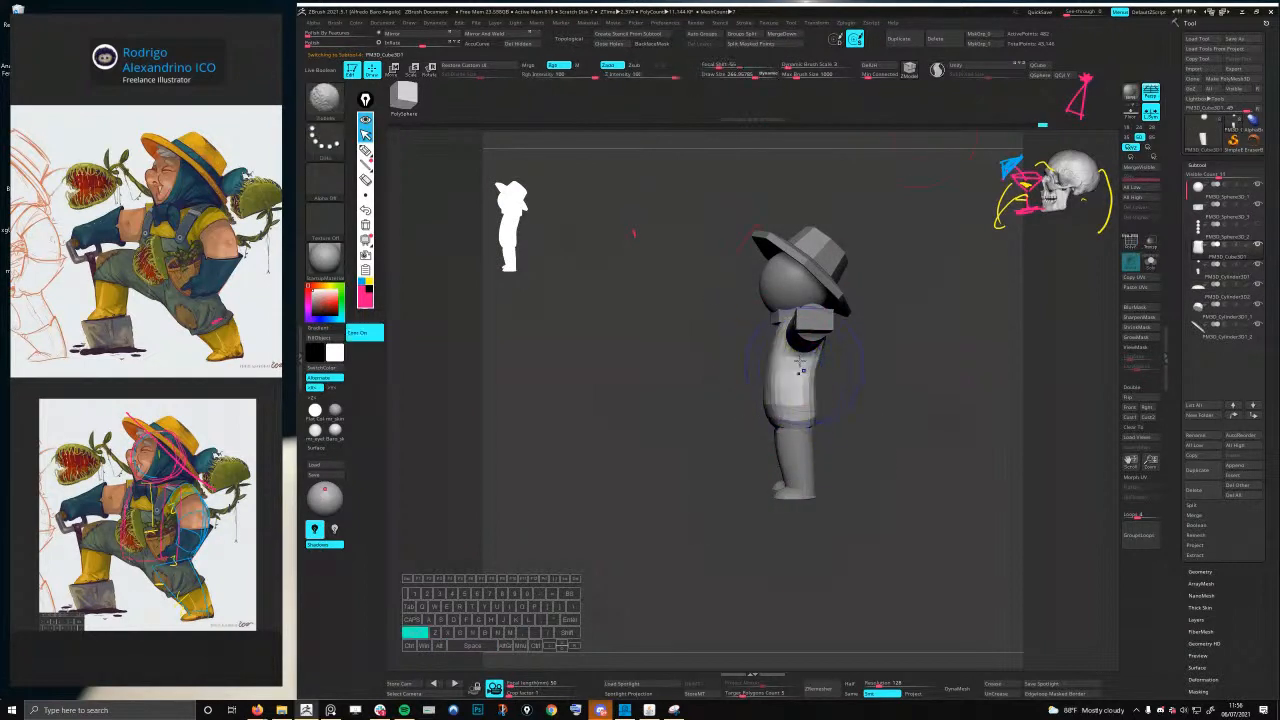
right_click_drag(777, 358, 787, 358)
key("space")
key("b")
key("m")
key("v")
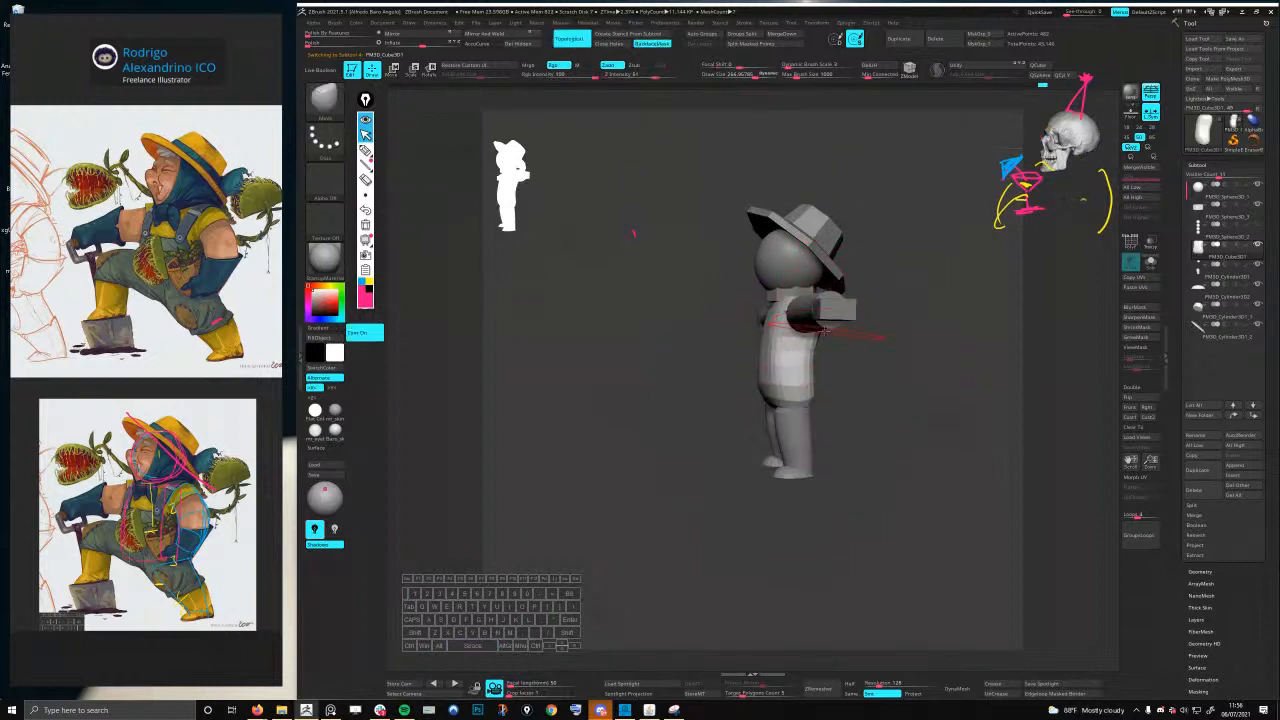
- Set the Move brush's draw size to about 169 and refine the torso's shape around the shoulders
key("space")
left_click_drag(829, 337, 818, 337)
mouse_move(748, 317)
right_mouse_down()
mouse_move(790, 333)
mouse_move(771, 357)
mouse_move(777, 310)
right_mouse_up()
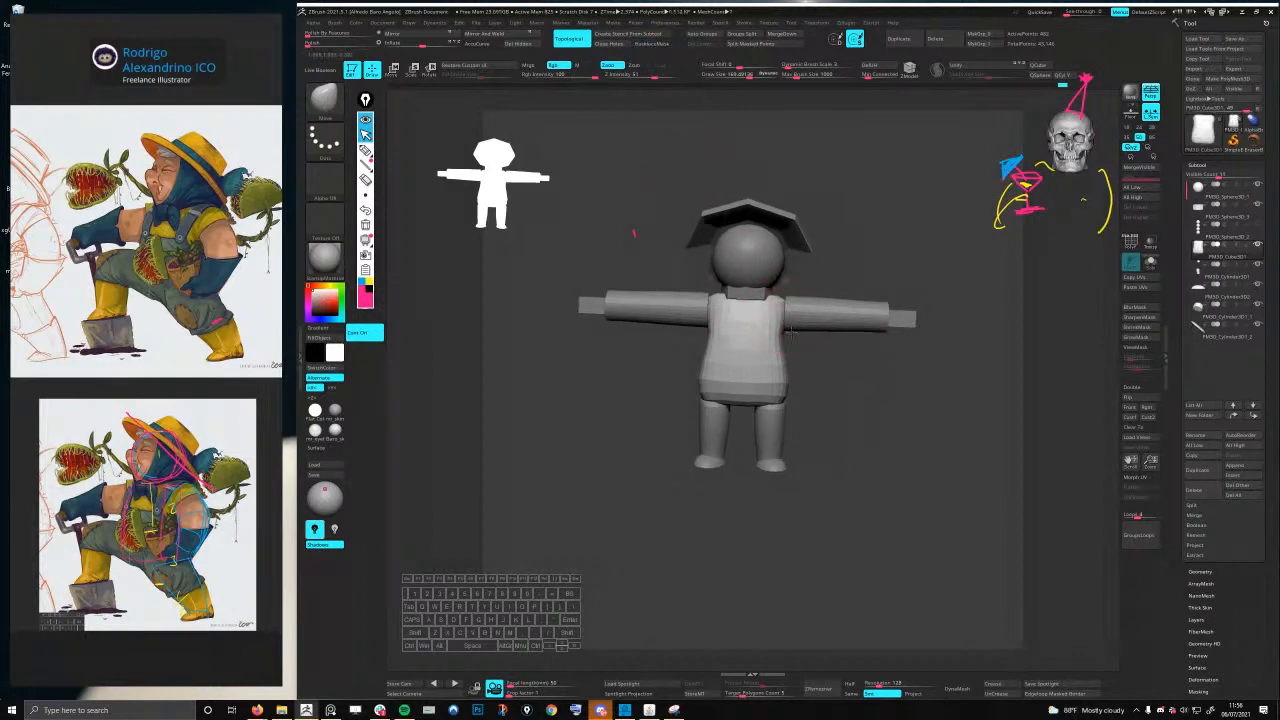
right_click_drag(778, 318, 734, 371, "shift")
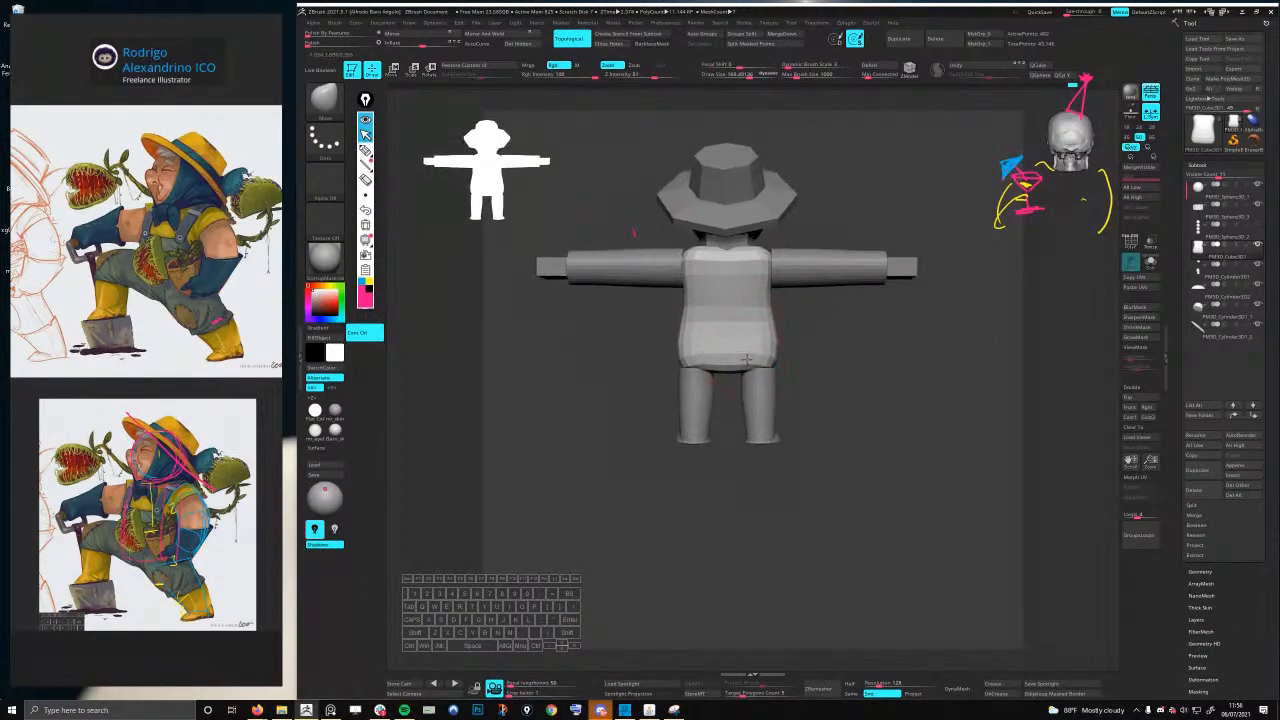
- Reduce the draw size to about 123 and adjust the torso's lower edge from the back
key("space")
left_click_drag(740, 367, 729, 368)
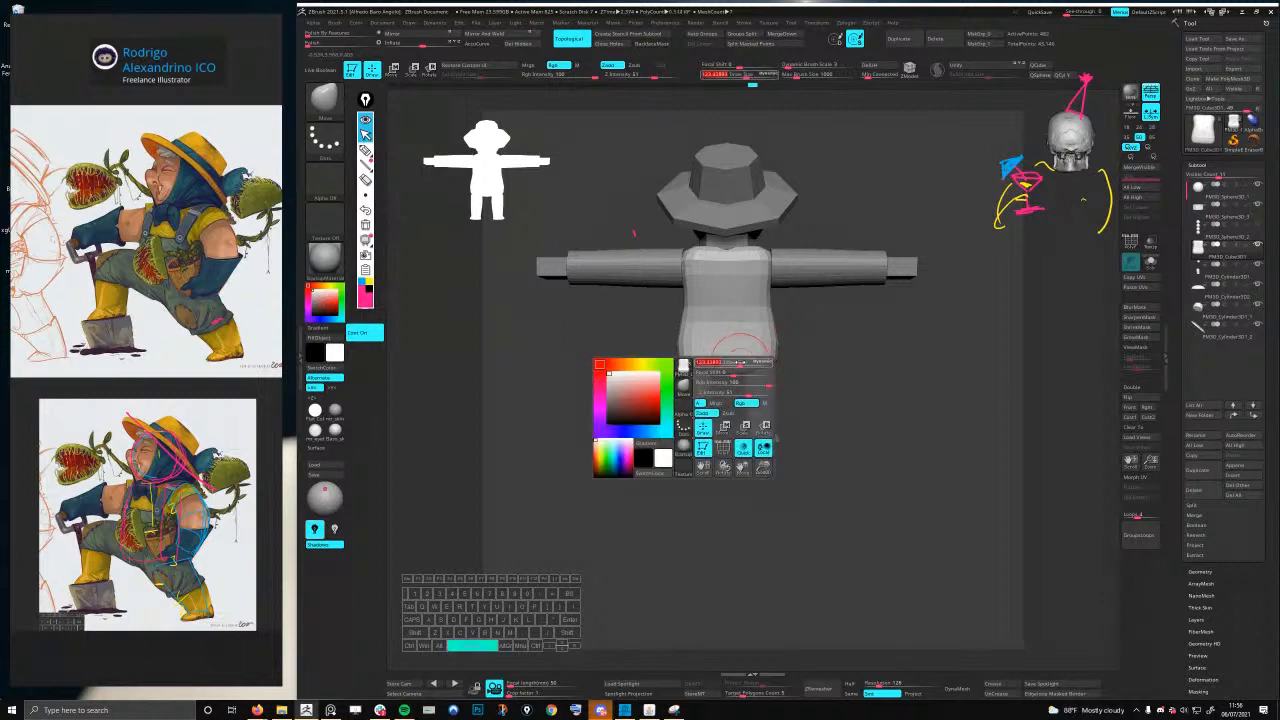
right_click_drag(729, 363, 771, 369)
- Set the draw size to about 218 and pull the lower belly forward in side view
key("space")
left_click_drag(757, 369, 769, 369)
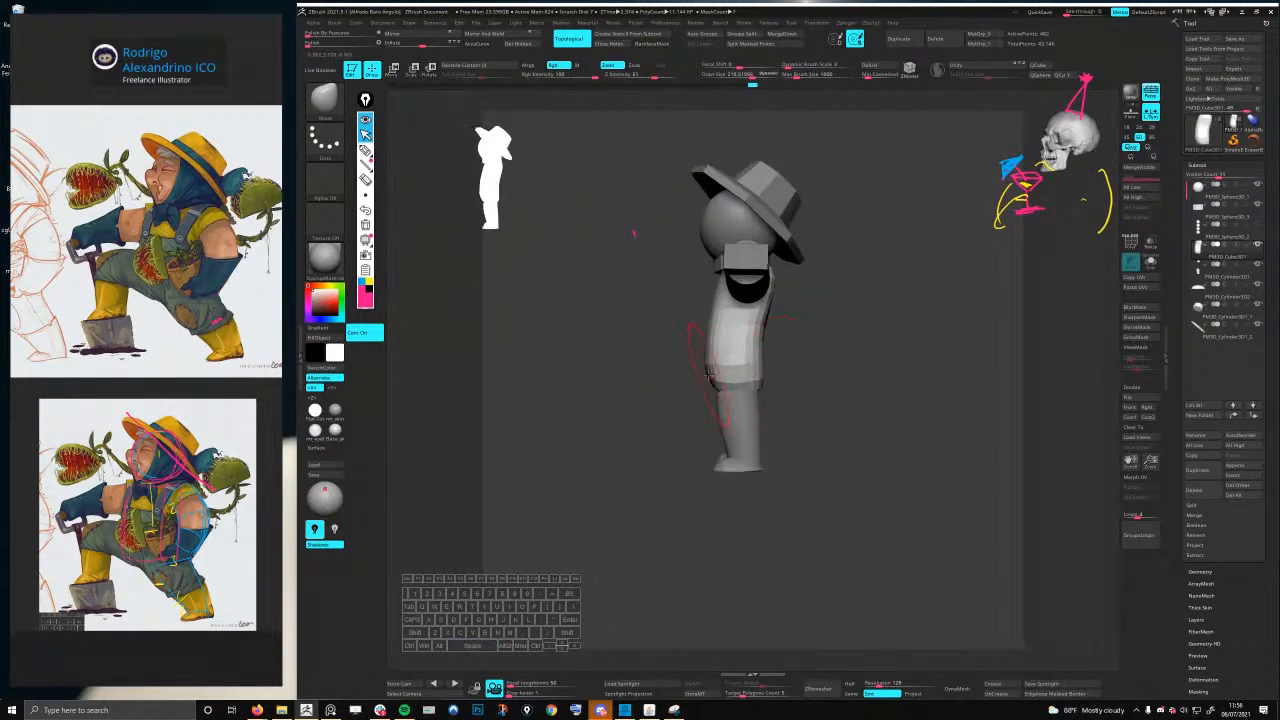
right_click_drag(708, 374, 730, 377)
left_click_drag(708, 374, 699, 368)
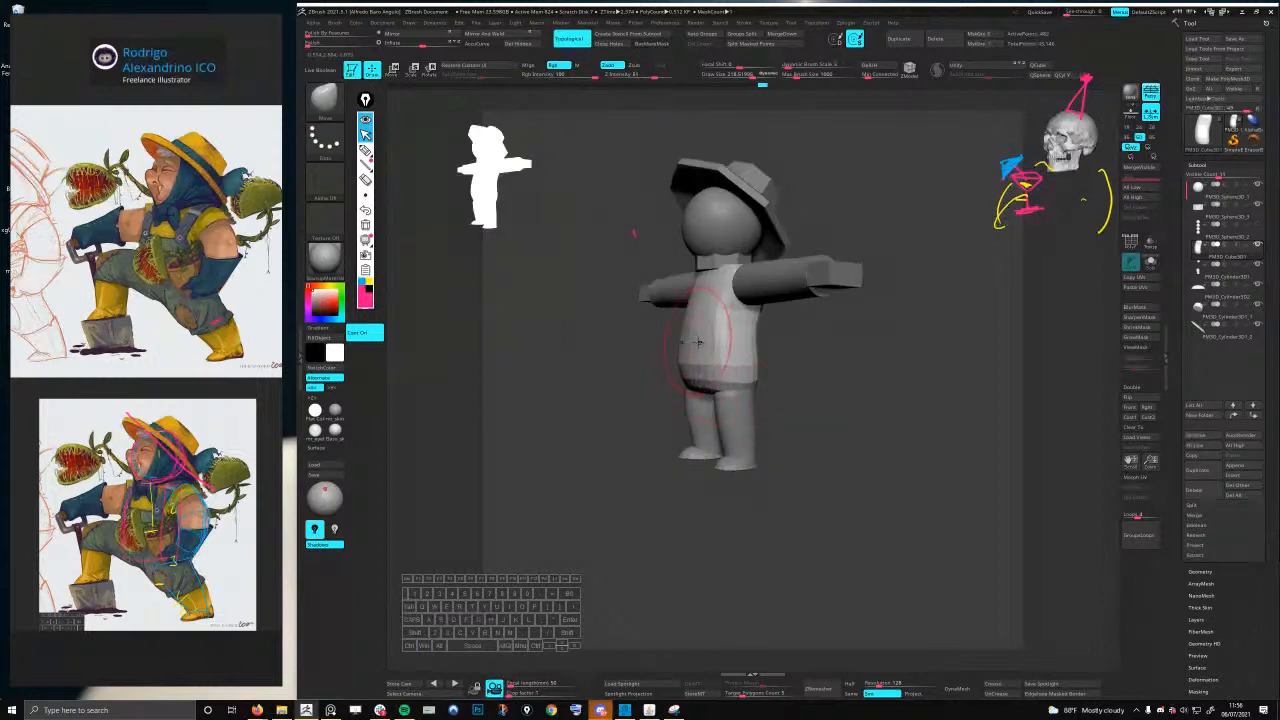
- Enlarge the Move brush's draw size to about 323 for shaping the torso in side view
right_click_drag(698, 342, 710, 342)
key("space")
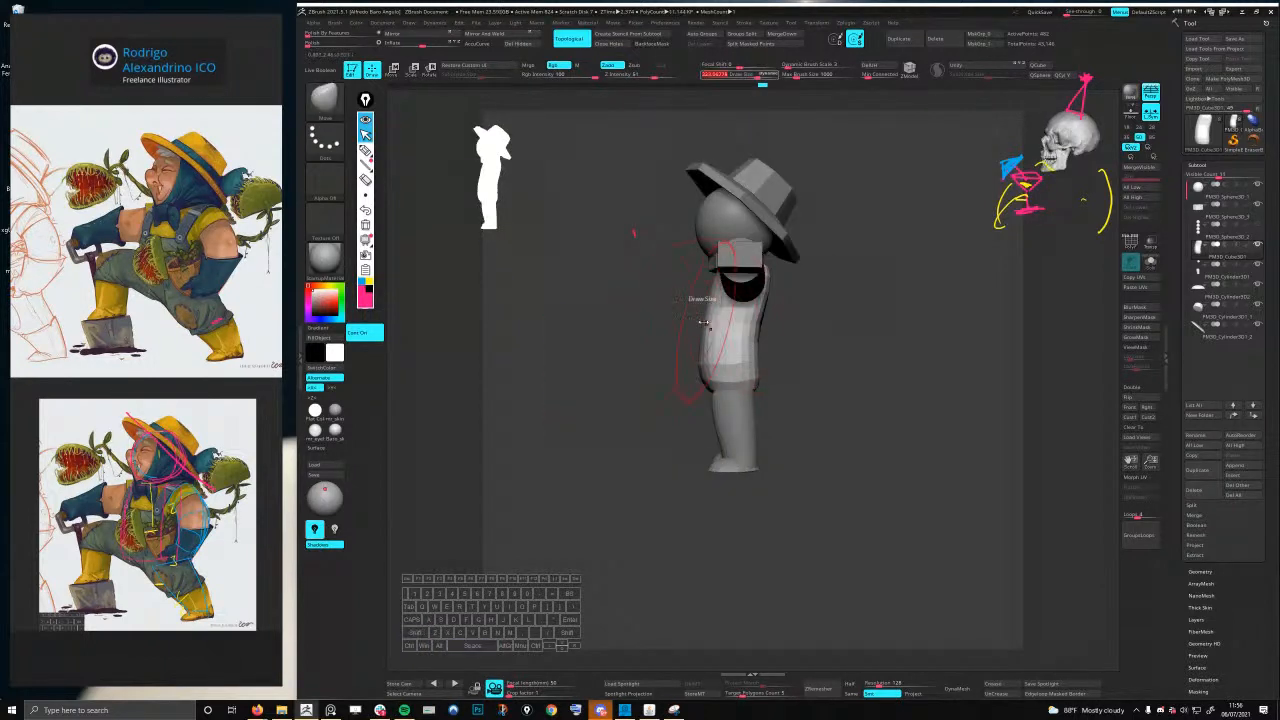
left_click_drag(706, 340, 673, 341)
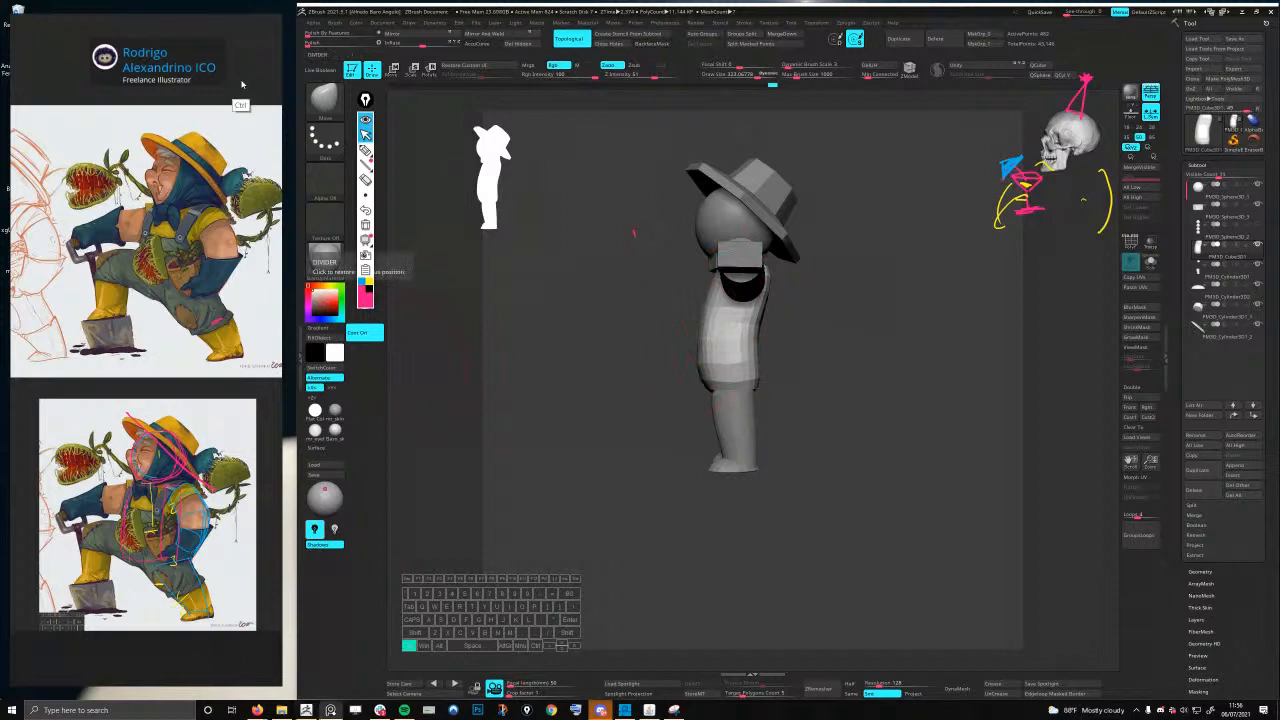
- Maximize the reference board and trace the gardener's rear contour from arm to boot with the pen
double_click(243, 88)
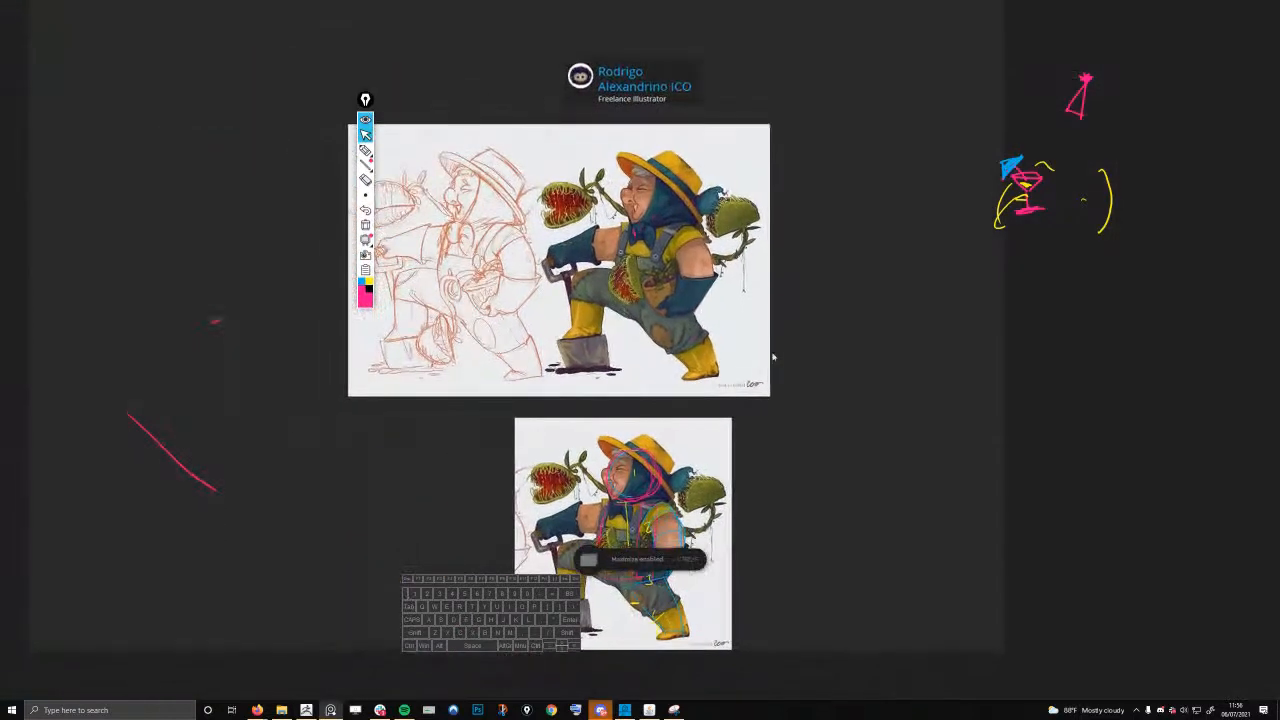
left_click(365, 150)
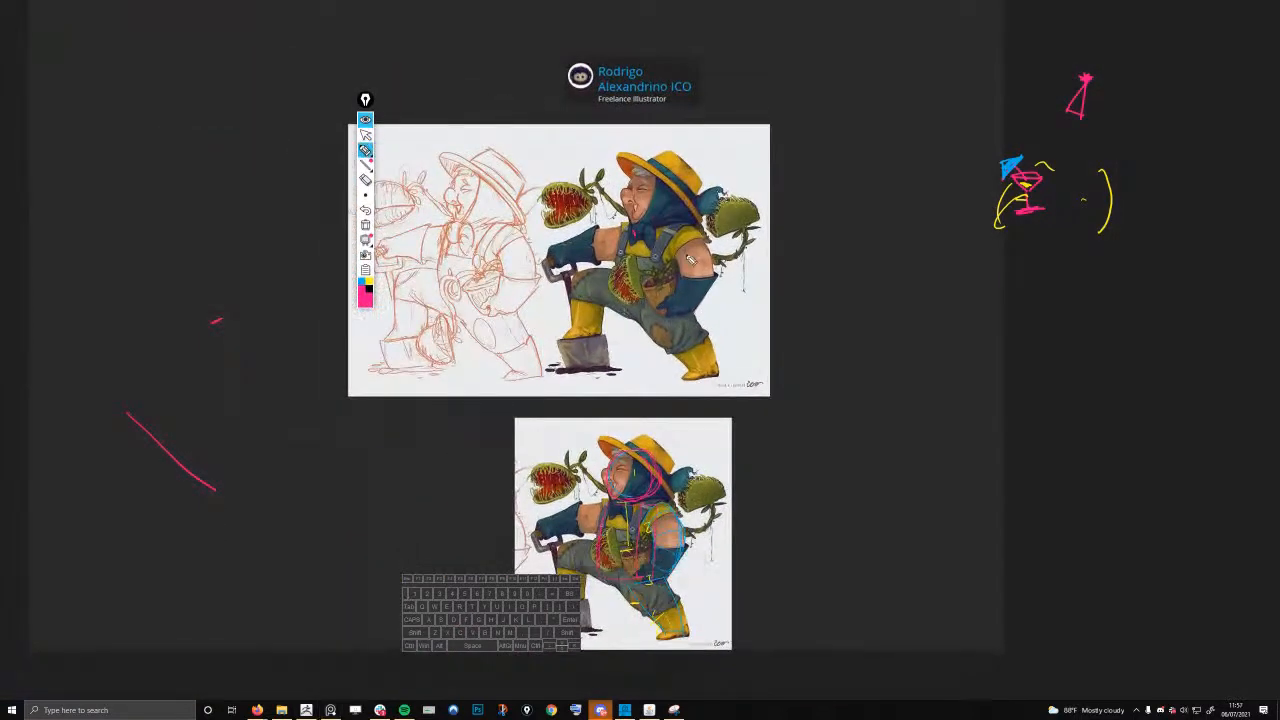
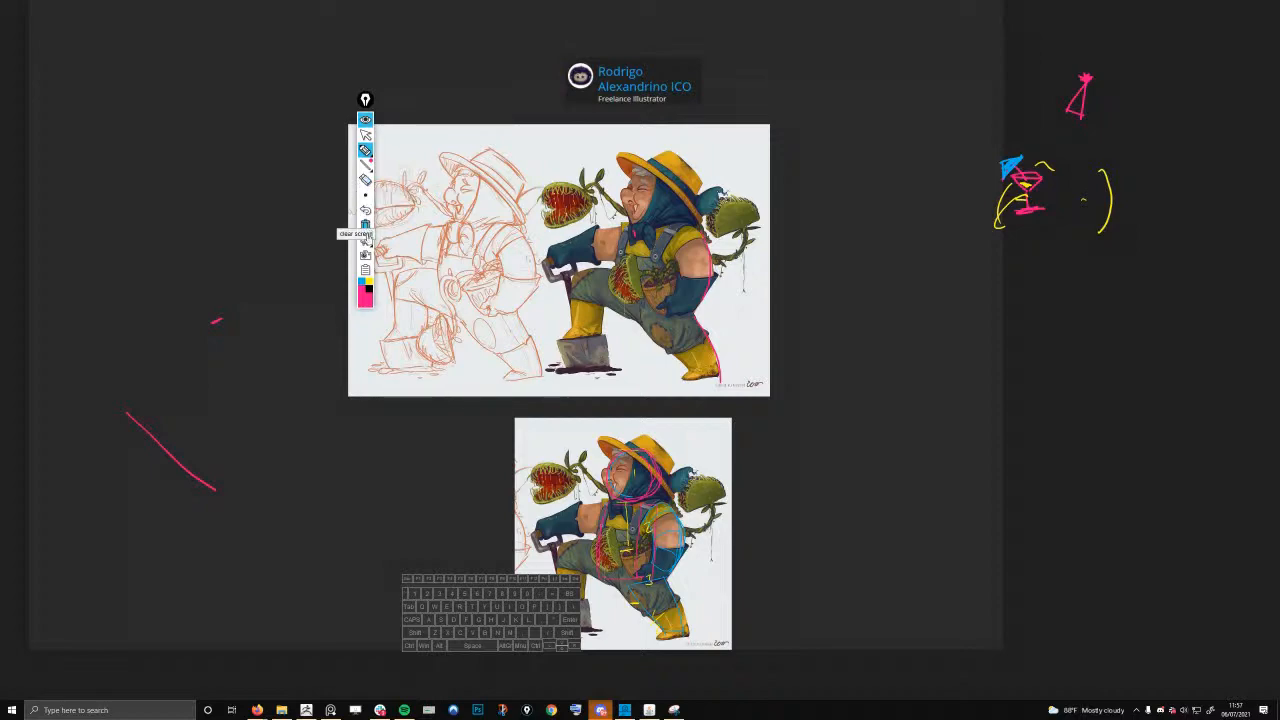
- Erase the traced contour and the stray pink pen marks on the reference board, and return to the pointer
left_click(365, 180)
left_click(216, 320)
left_click(197, 479)
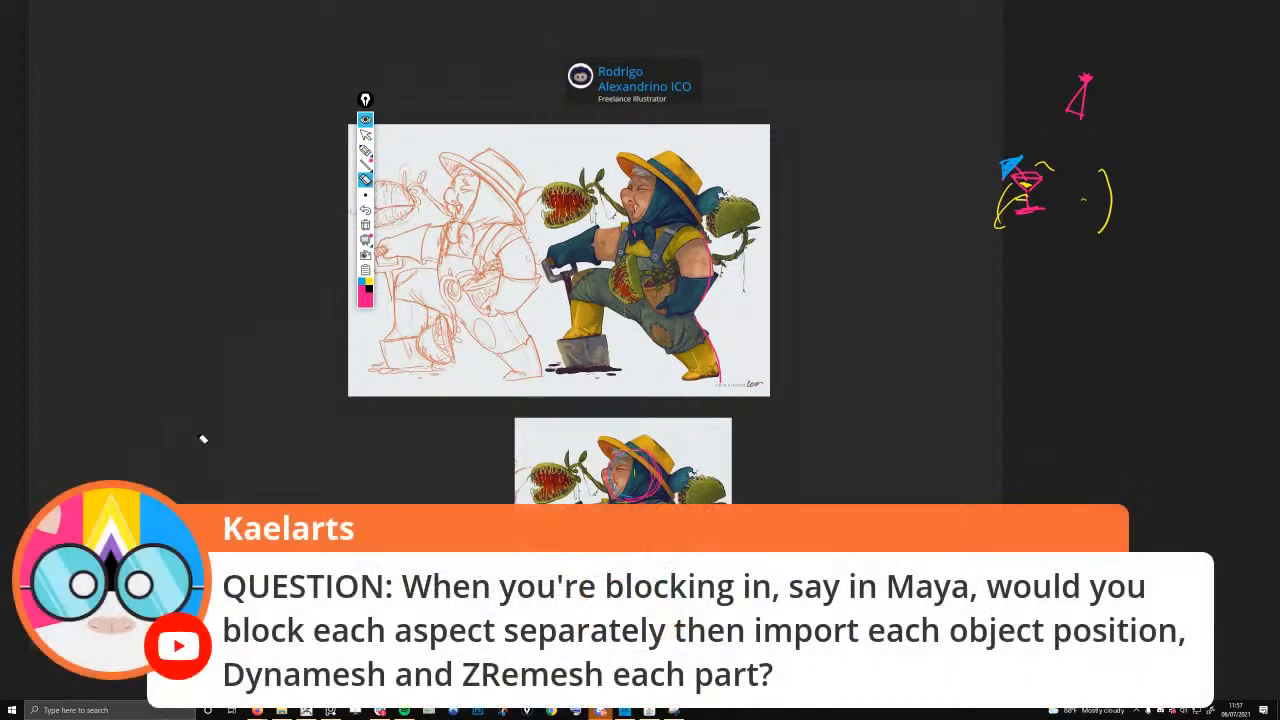
left_click_drag(729, 242, 692, 408)
left_click(365, 134)
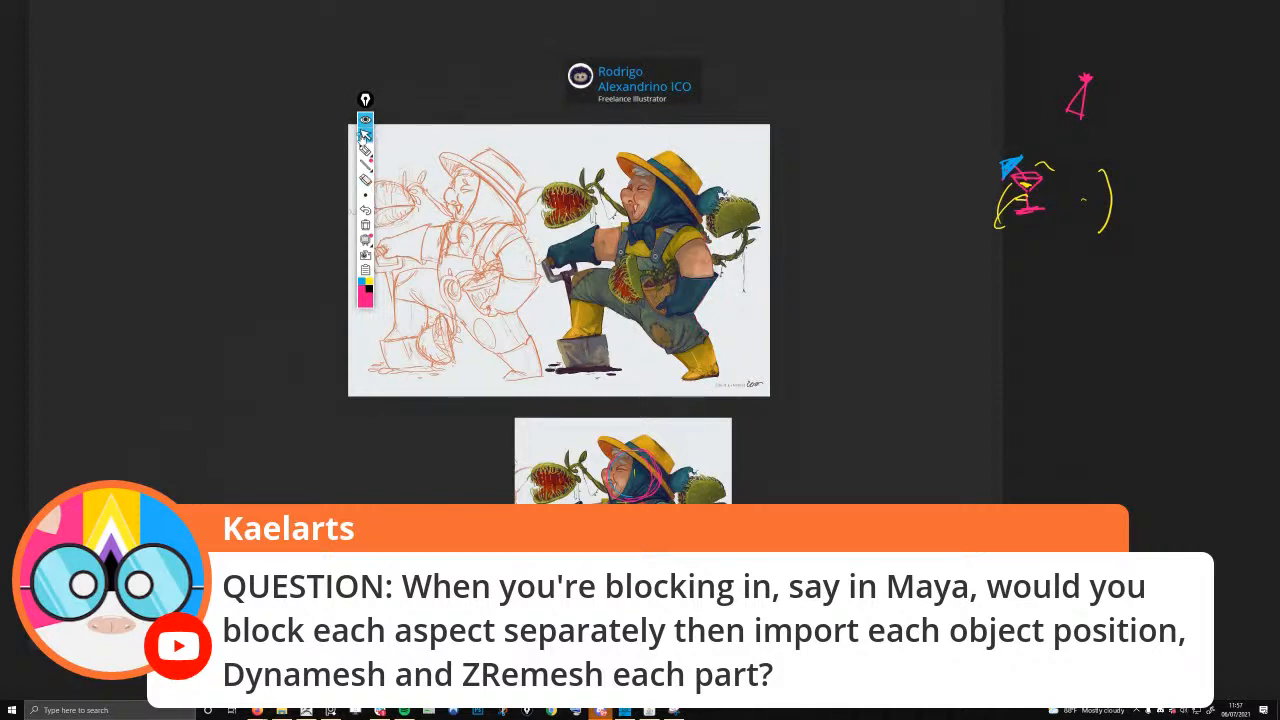
- Restore the reference board to its narrow window beside the sculpt and enlarge the two concept images to fill it
key("ctrl+f")
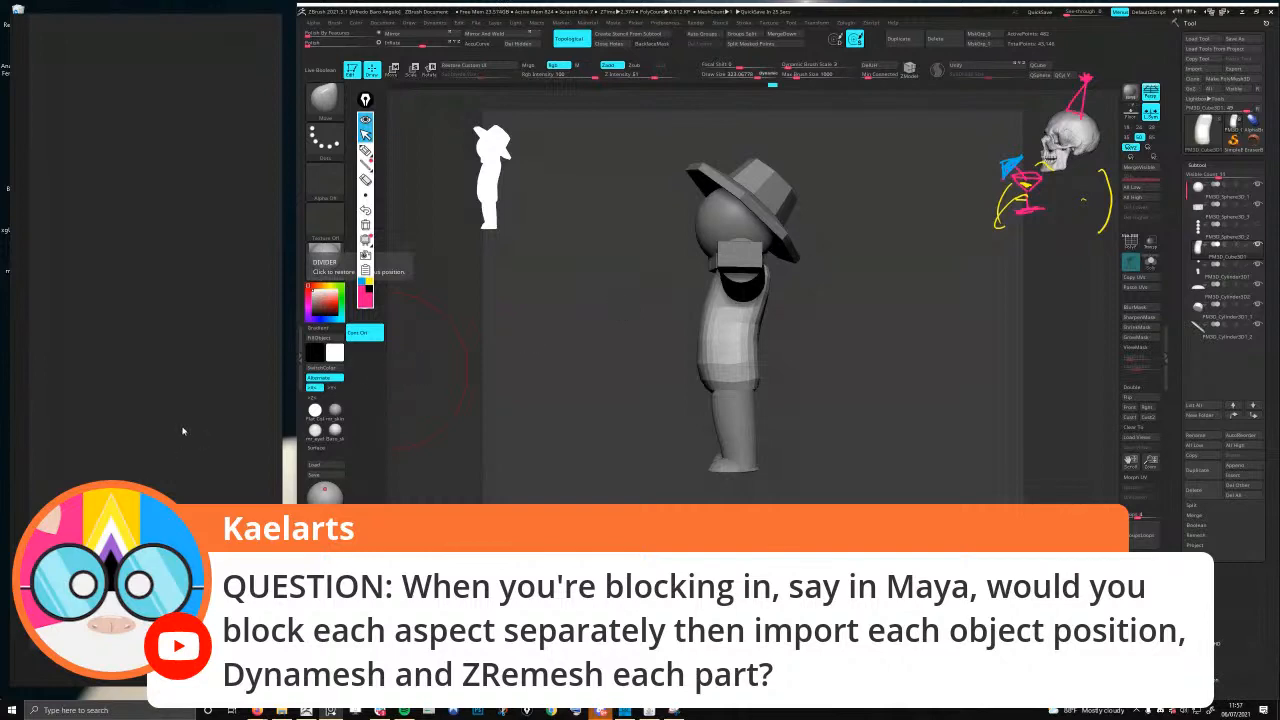
scroll(195, 389, "up", 5)
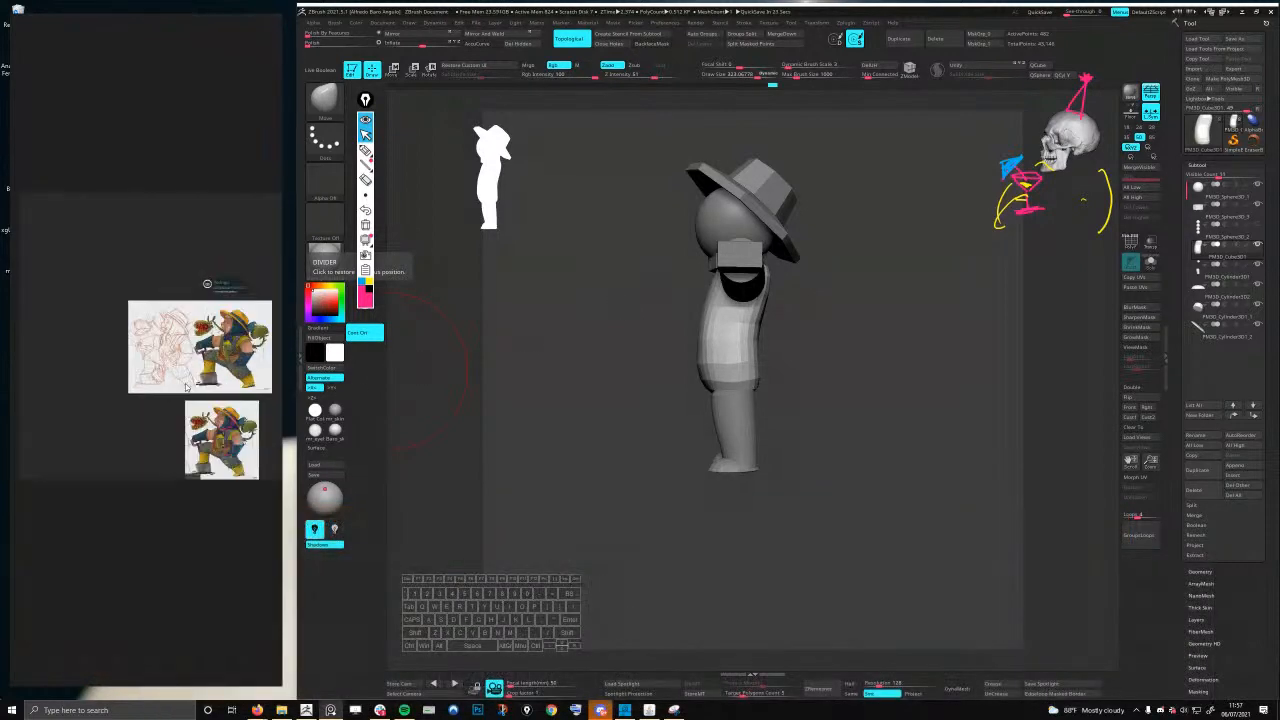
scroll(185, 387, "up", 4)
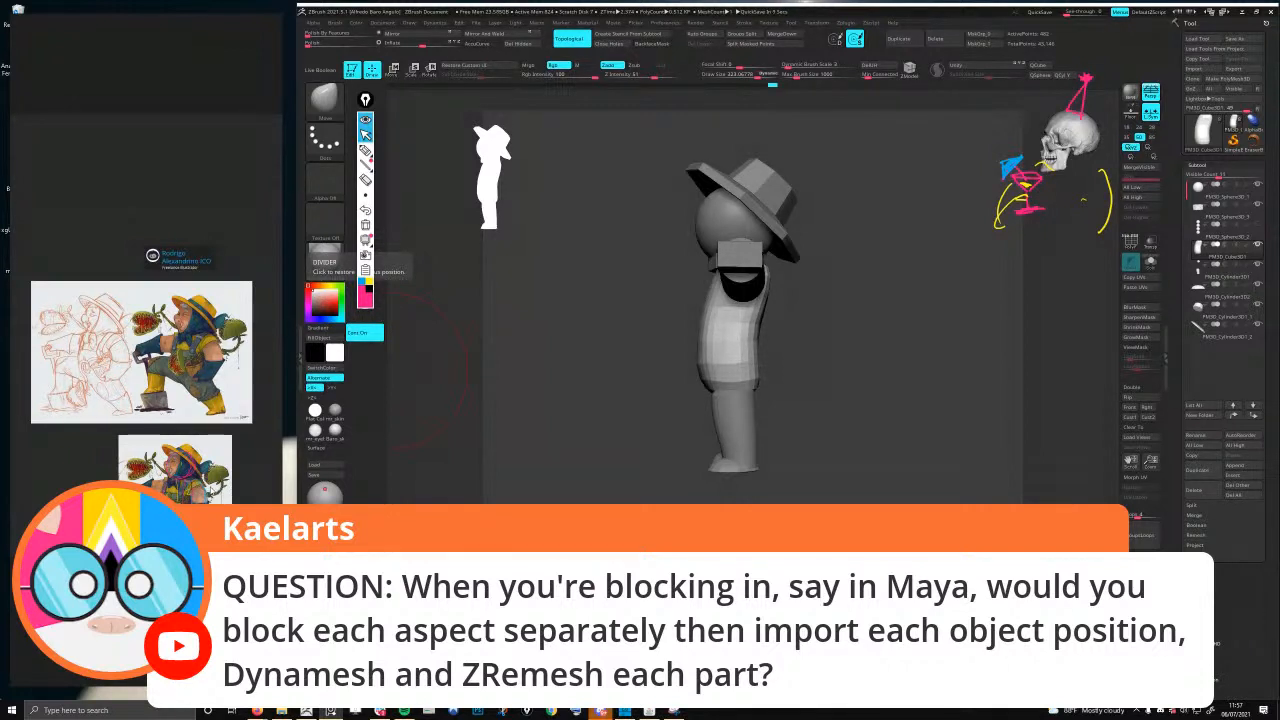
scroll(139, 270, "up", 2)
scroll(145, 260, "up", 1)
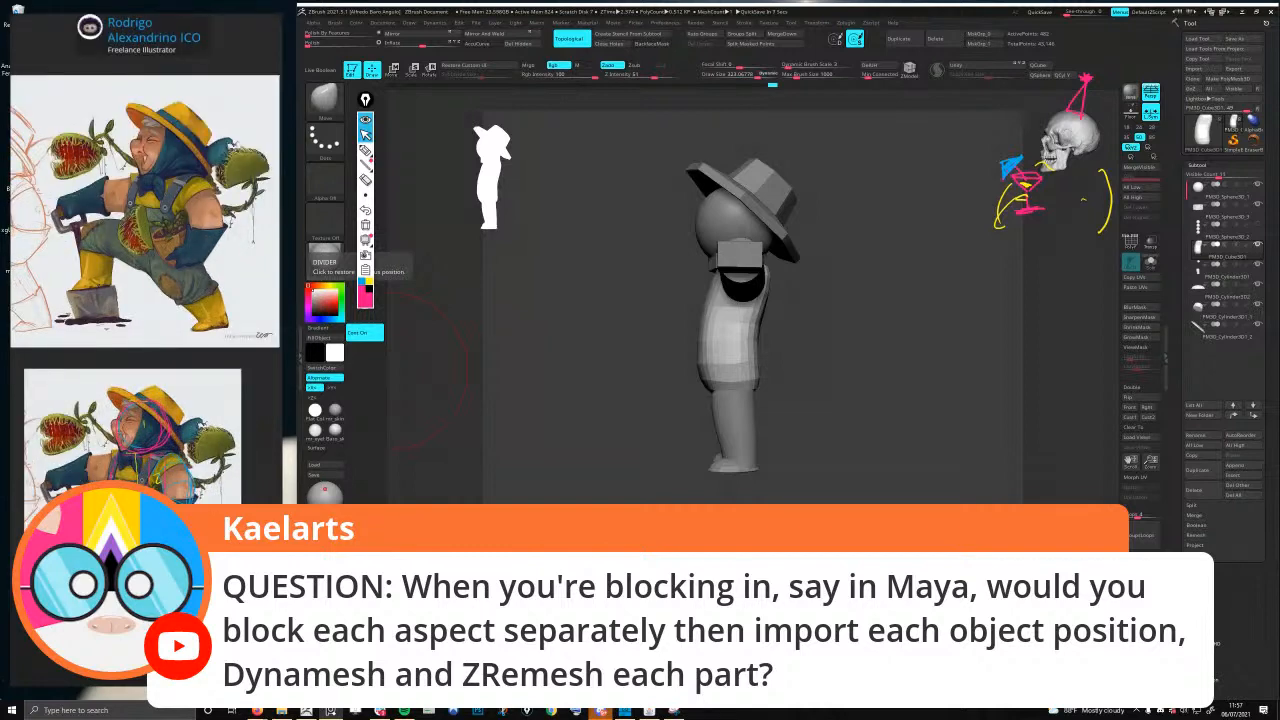
scroll(166, 452, "up", 2)
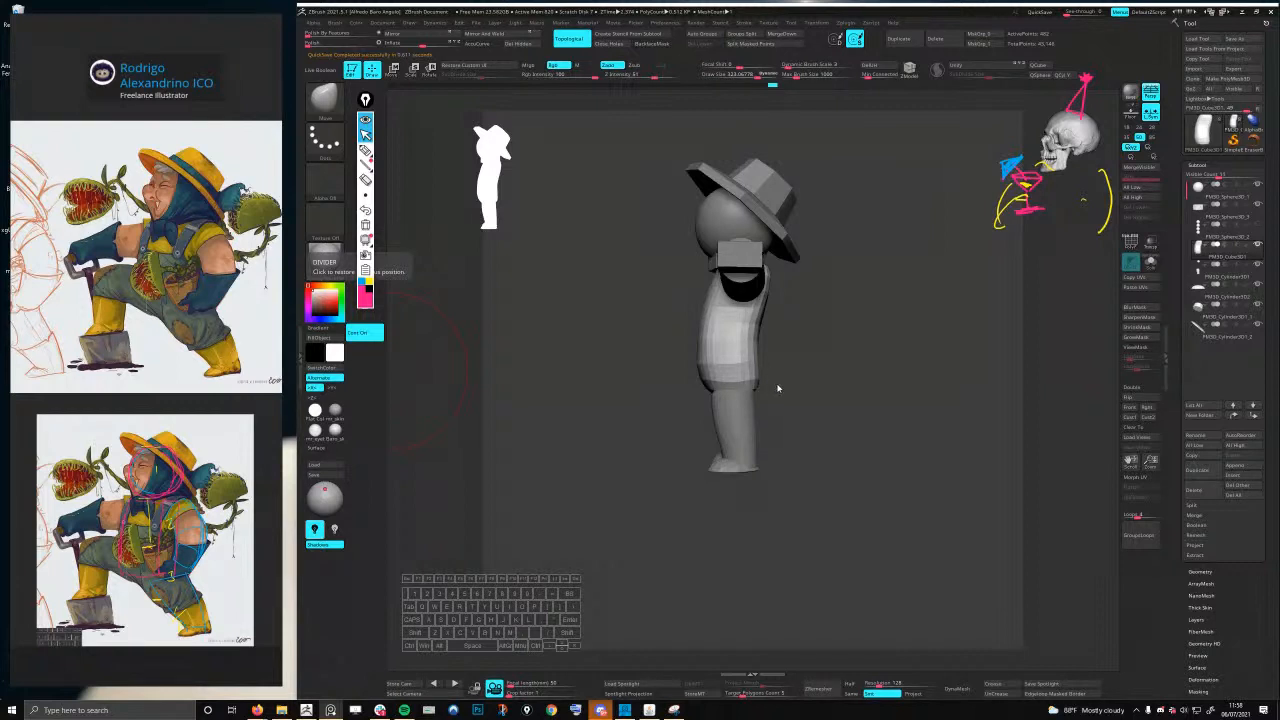
- Reduce the Move brush's draw size to about 142 and refine the lower torso and belly from front and side
right_click_drag(770, 387, 734, 390)
key("space")
left_click_drag(734, 391, 722, 391)
right_click_drag(718, 388, 748, 377)
left_click_drag(706, 366, 725, 377)
key("space")
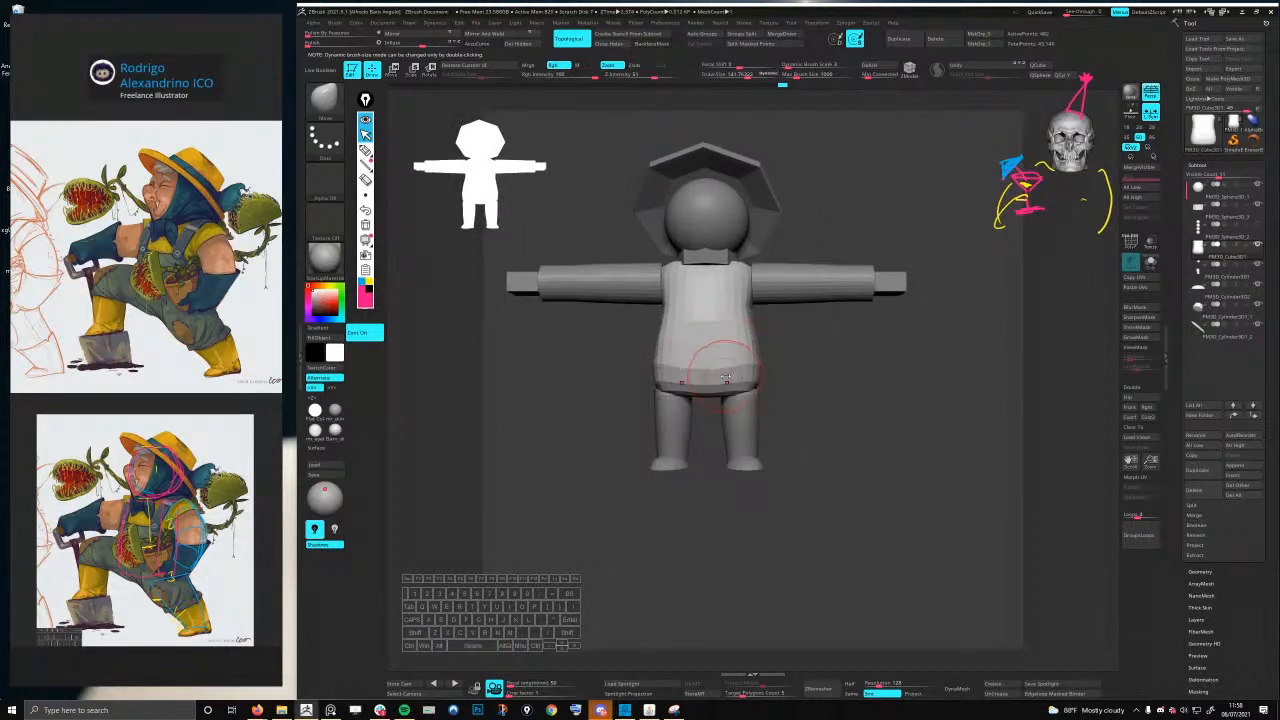
right_click_drag(735, 379, 746, 421, "alt")
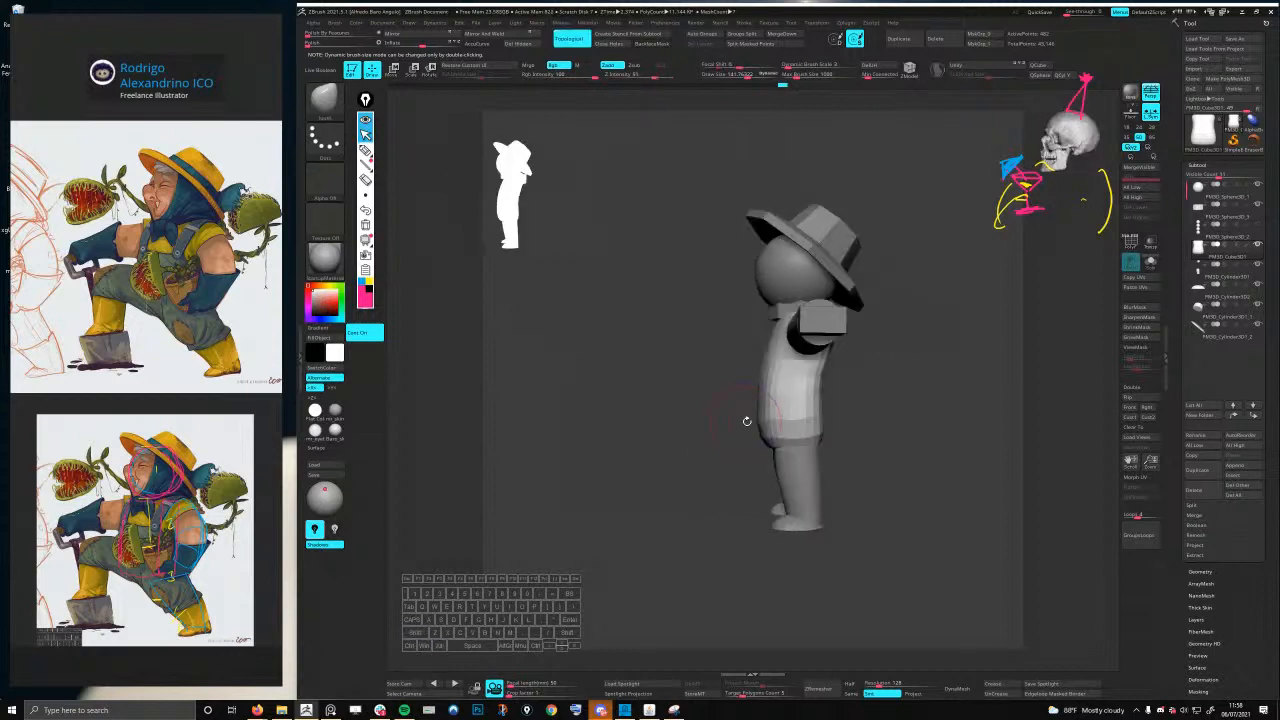
left_click_drag(782, 402, 773, 421)
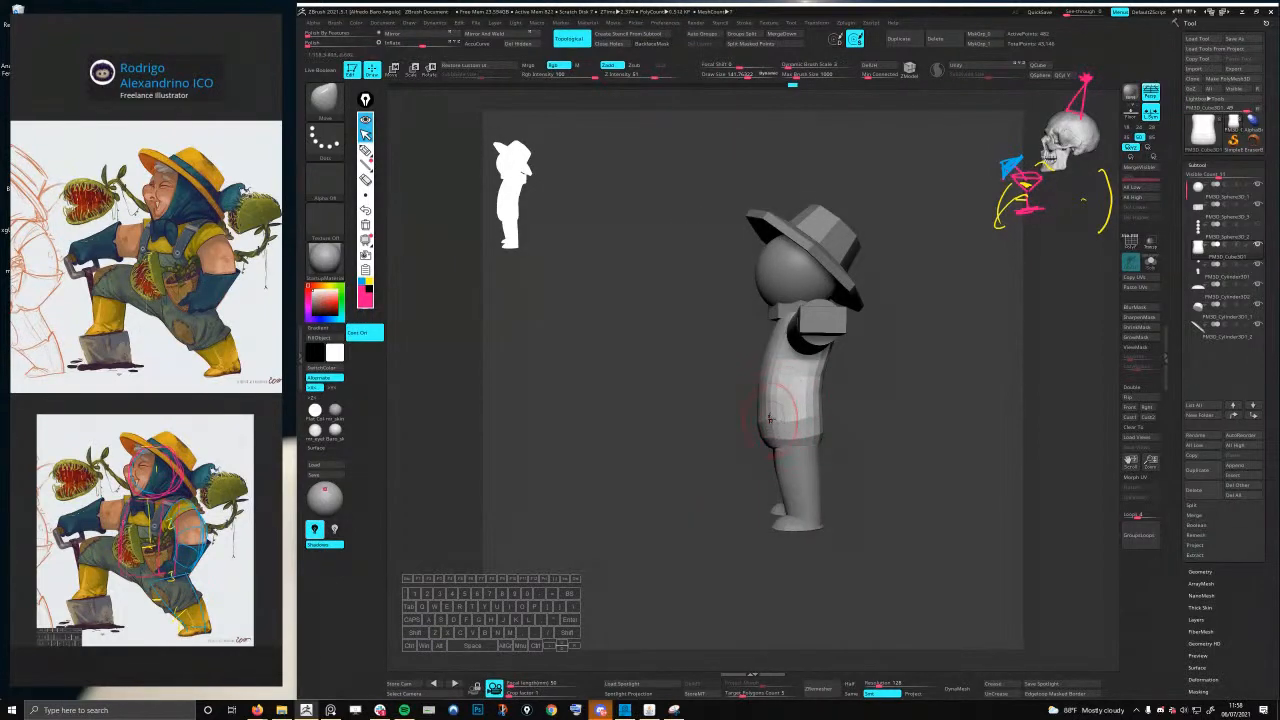
right_click_drag(809, 405, 820, 442)
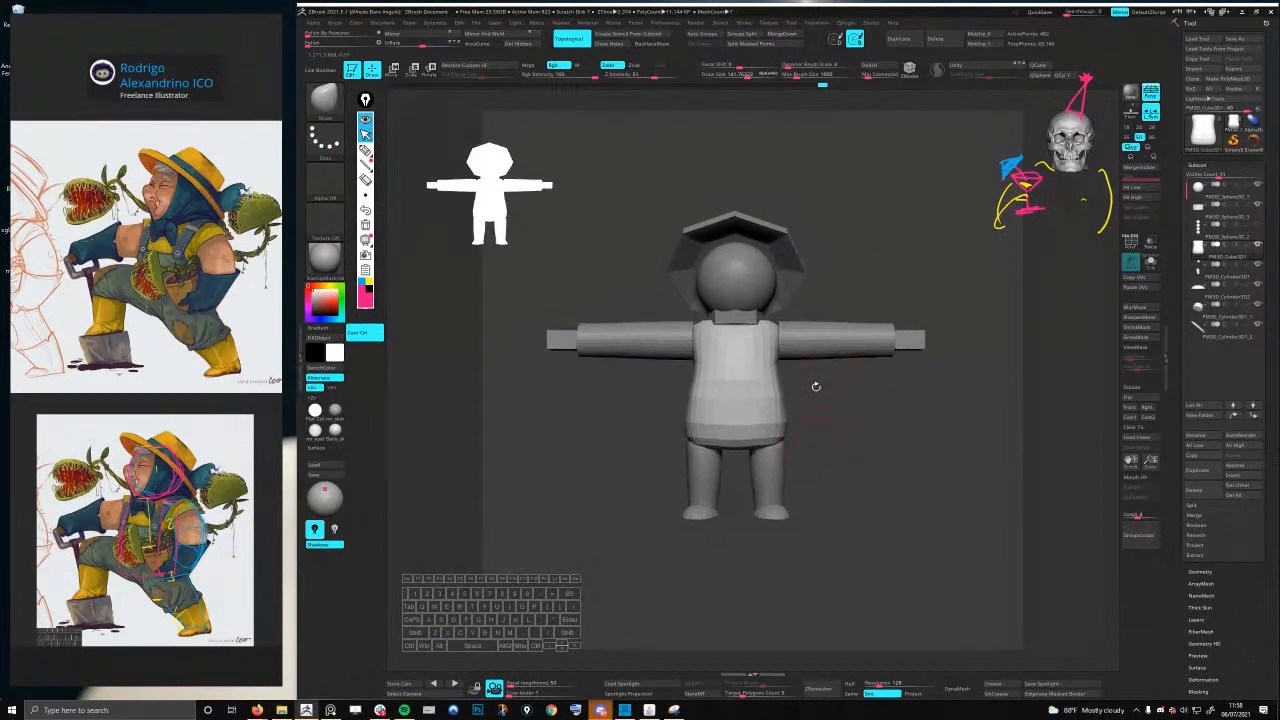
- Select the neck piece and nudge it vertically with the Move gizmo
right_click_drag(847, 398, 831, 407)
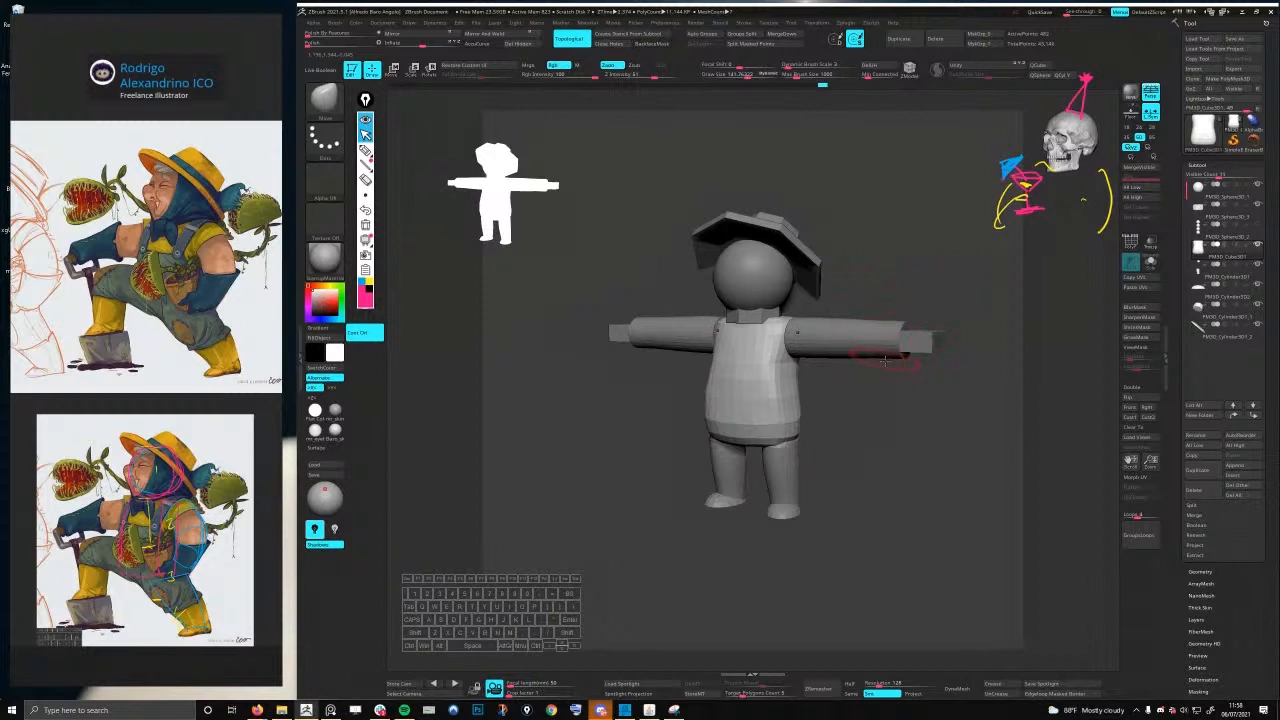
right_click_drag(858, 370, 842, 371)
right_click_drag(842, 371, 768, 384, "alt")
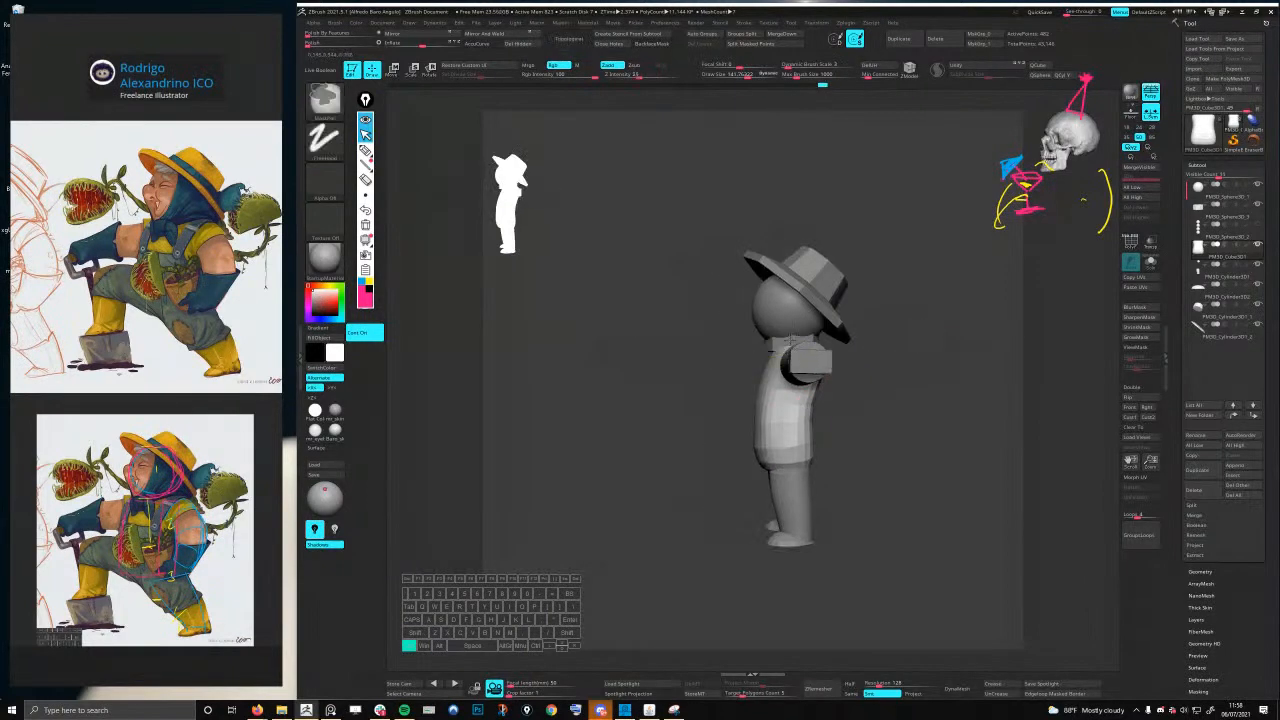
right_click_drag(762, 292, 757, 333, "ctrl")
left_click(770, 346, "alt")
key("w")
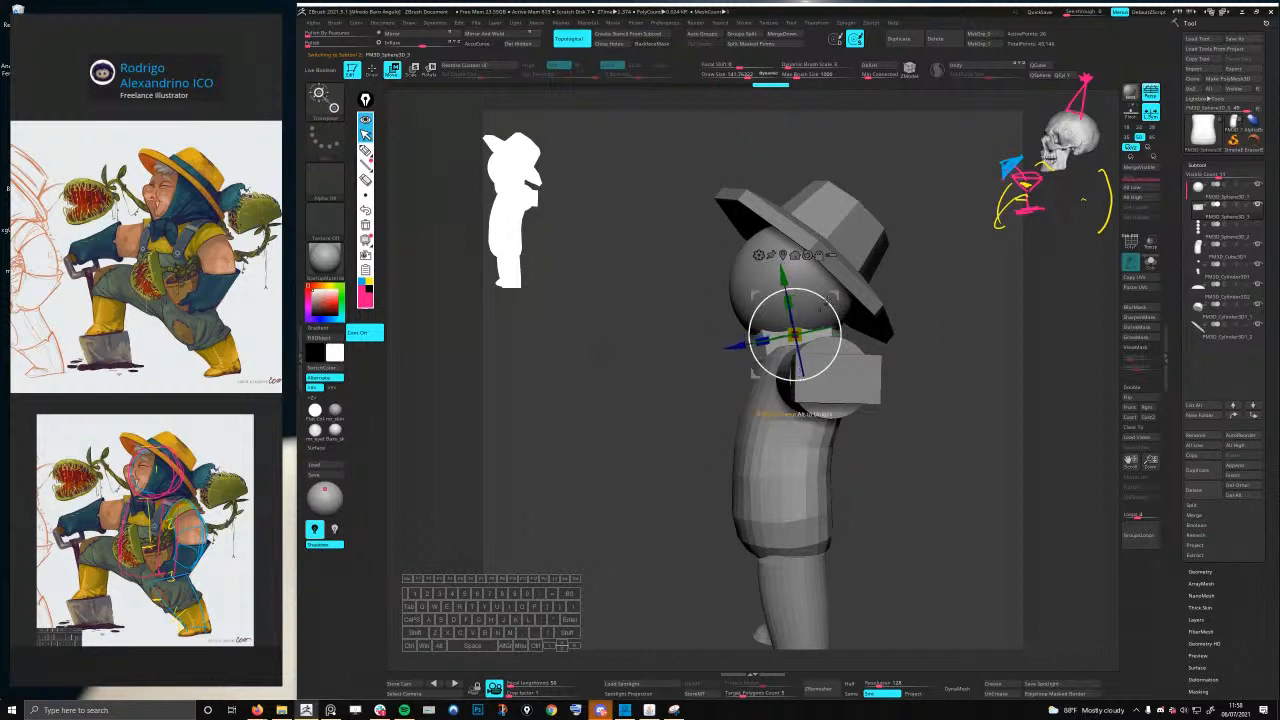
key("q")
mouse_move(793, 335)
right_mouse_down()
mouse_move(810, 322)
mouse_move(800, 328)
right_mouse_up()
key("w")
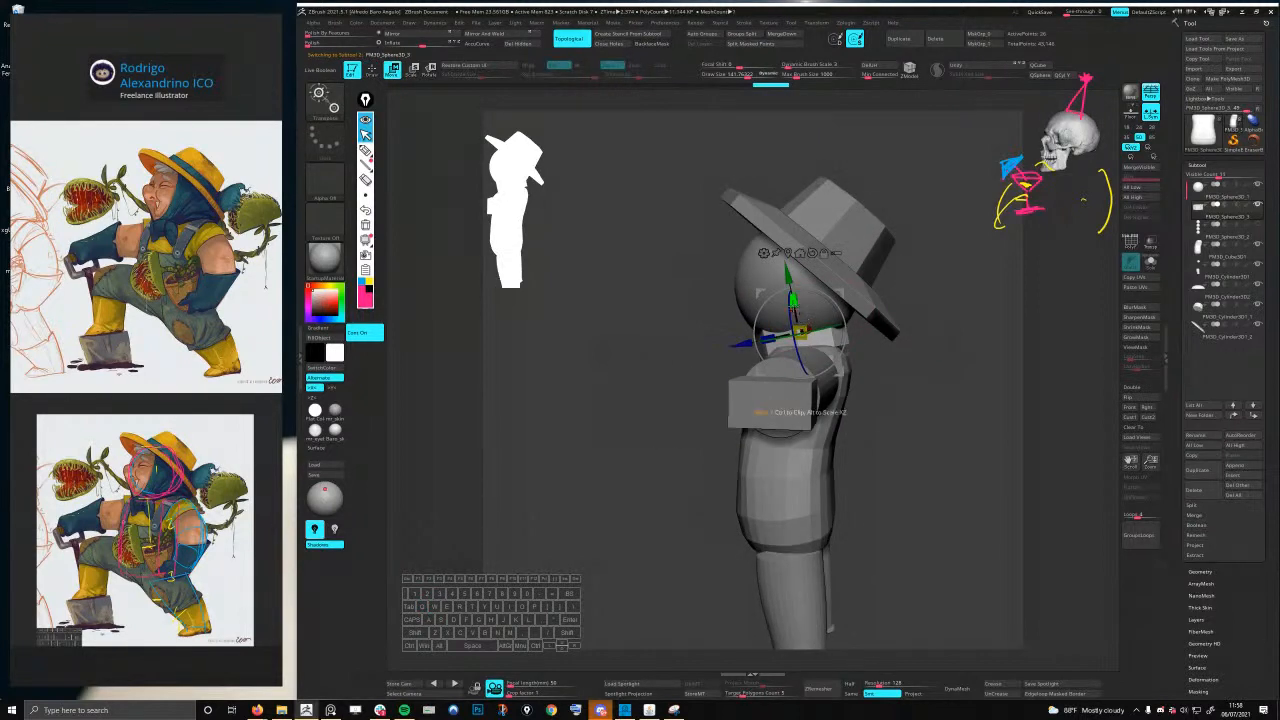
left_click_drag(796, 293, 796, 295)
key("Tab")
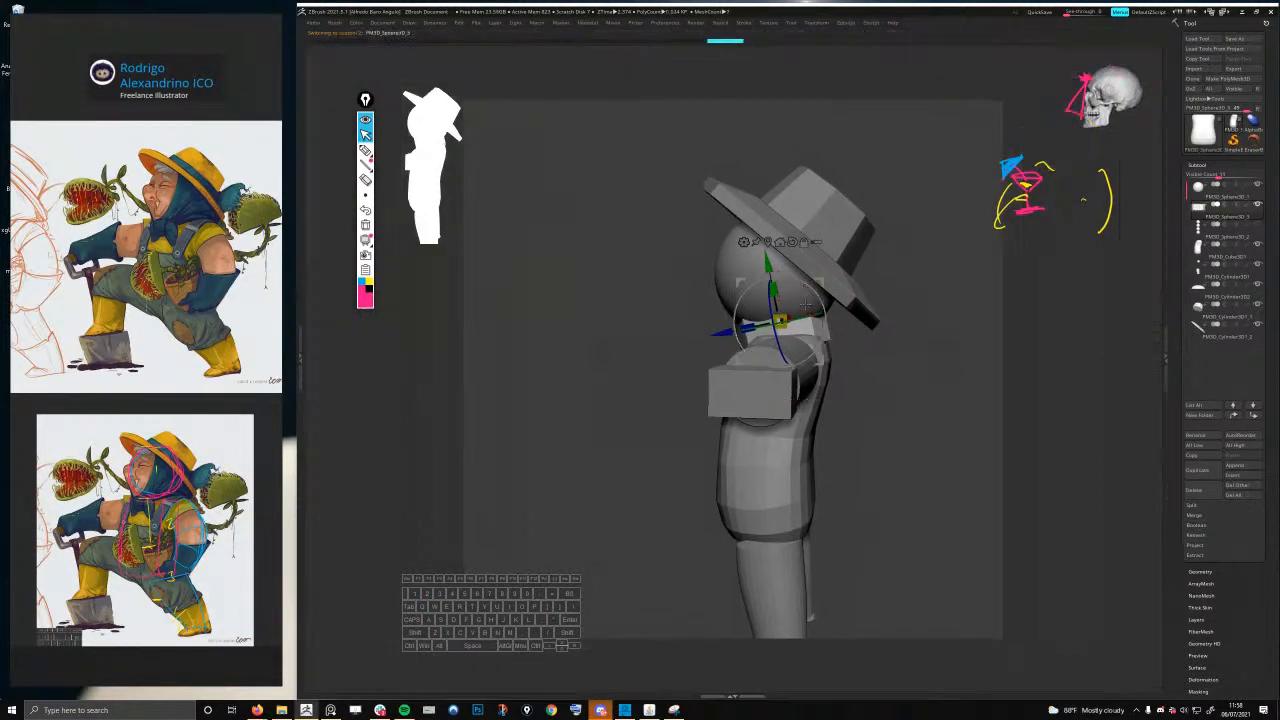
key("Tab")
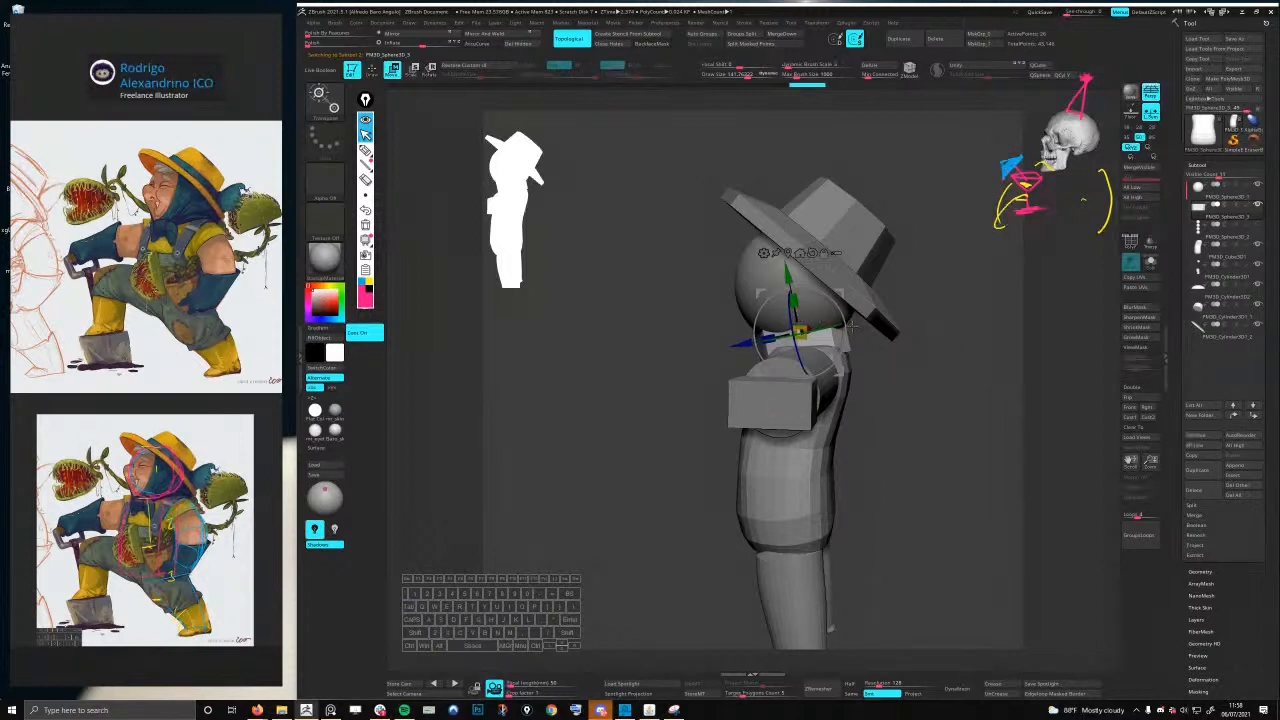
- Return to the Move brush and pull the neck piece's front edge down into a V-shaped collar
key("q")
mouse_move(856, 353)
right_mouse_down()
mouse_move(885, 352)
mouse_move(871, 350)
right_mouse_up()
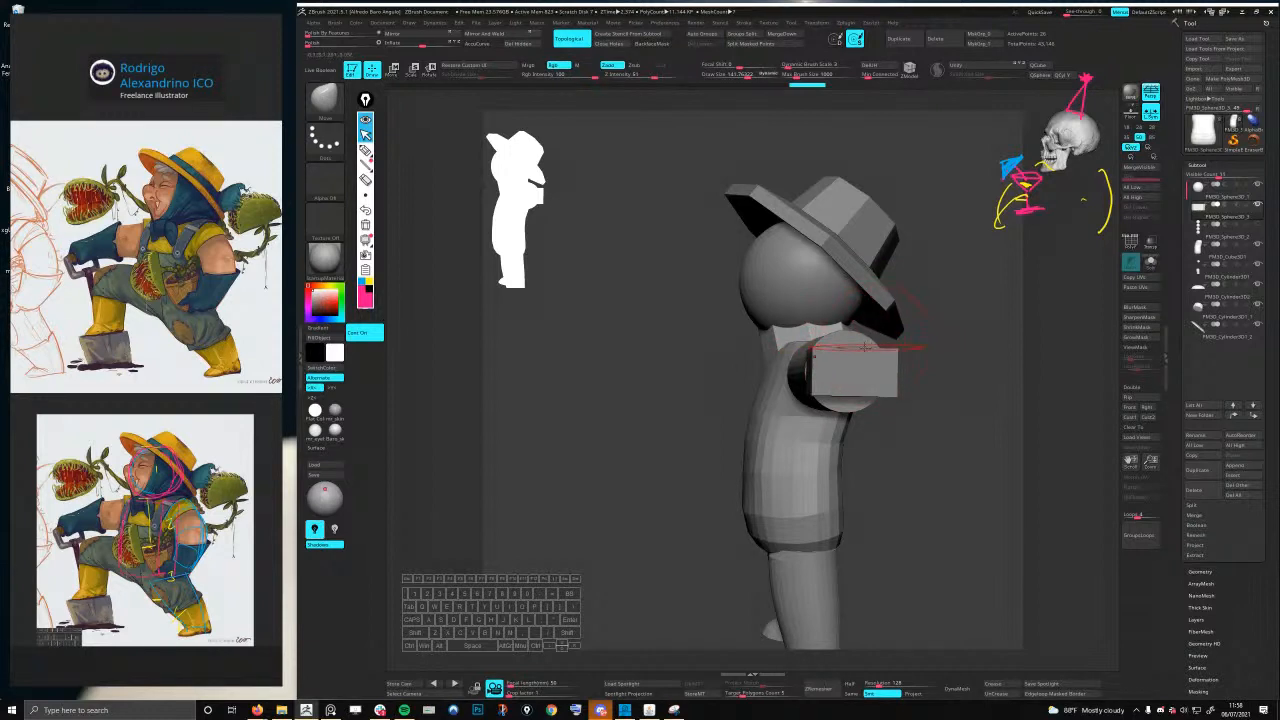
mouse_move(848, 350)
right_mouse_down()
mouse_move(872, 355)
mouse_move(836, 361)
right_mouse_up()
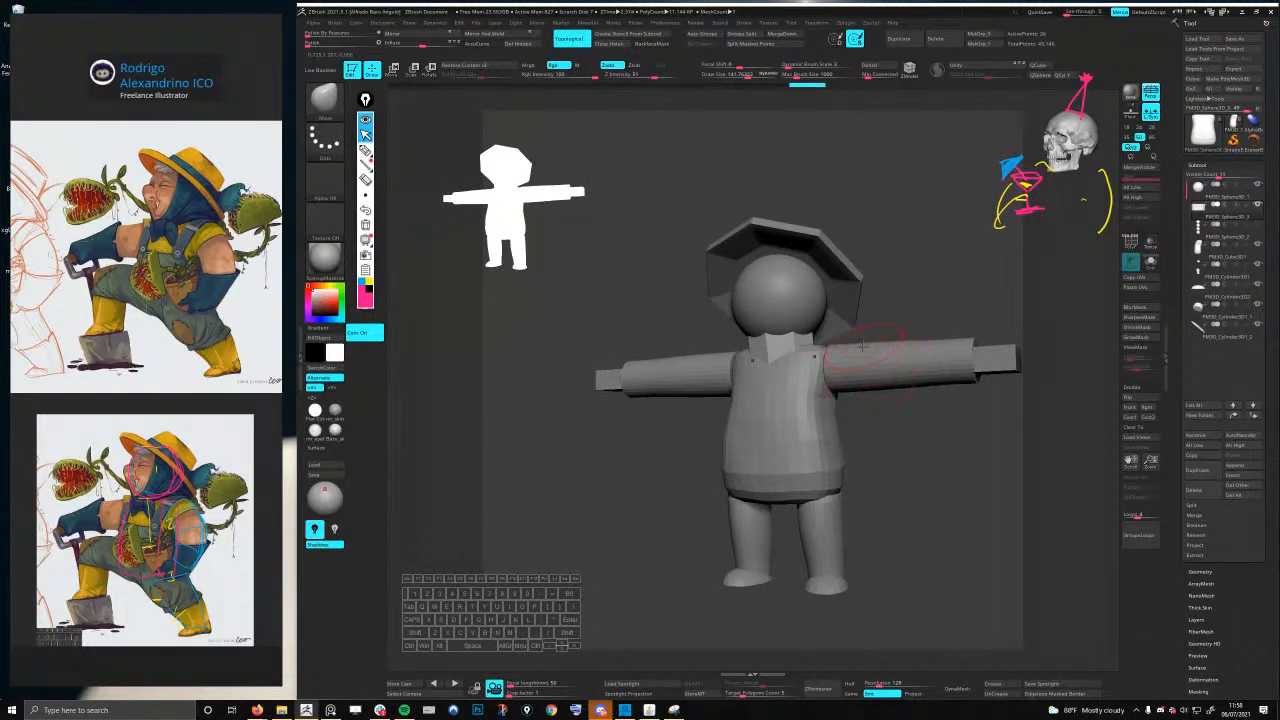
right_click_drag(862, 346, 809, 351)
- Adjust the neck piece's horizontal edge loop with the ZModeler edge action Scale, using the polyframe display as a guide
key("shift+f")
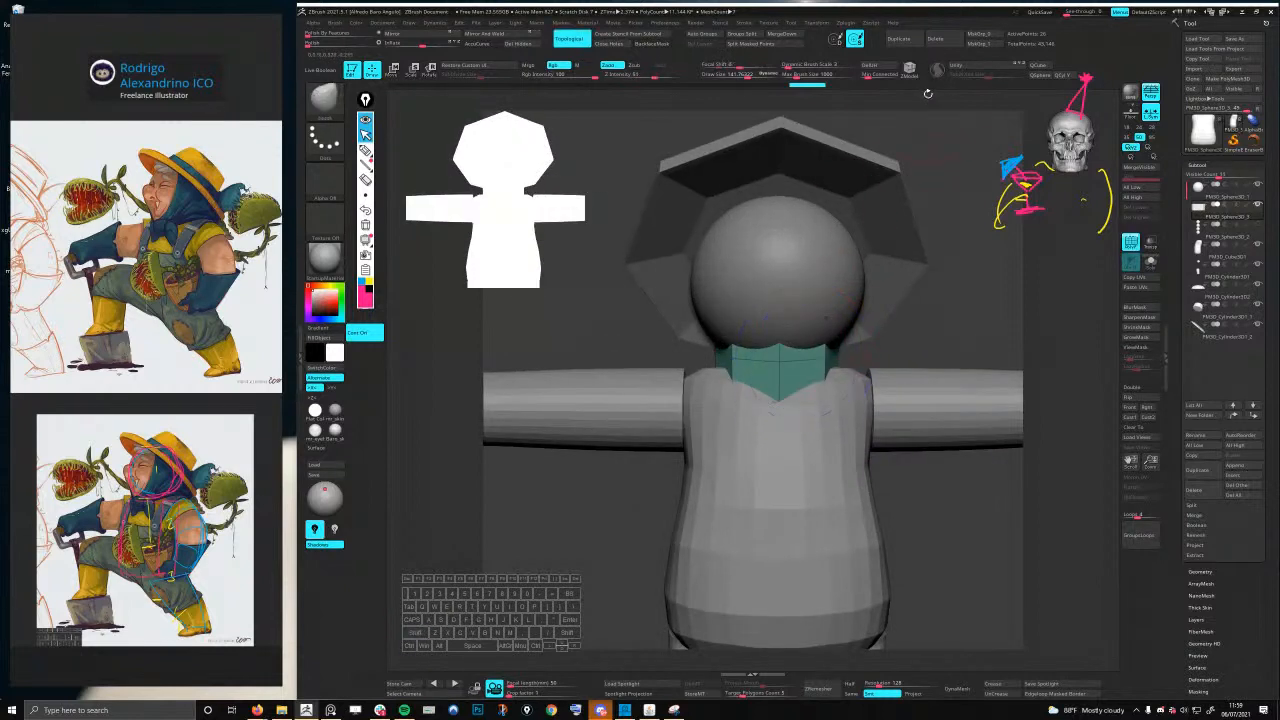
key("b")
key("z")
key("m")
key("space")
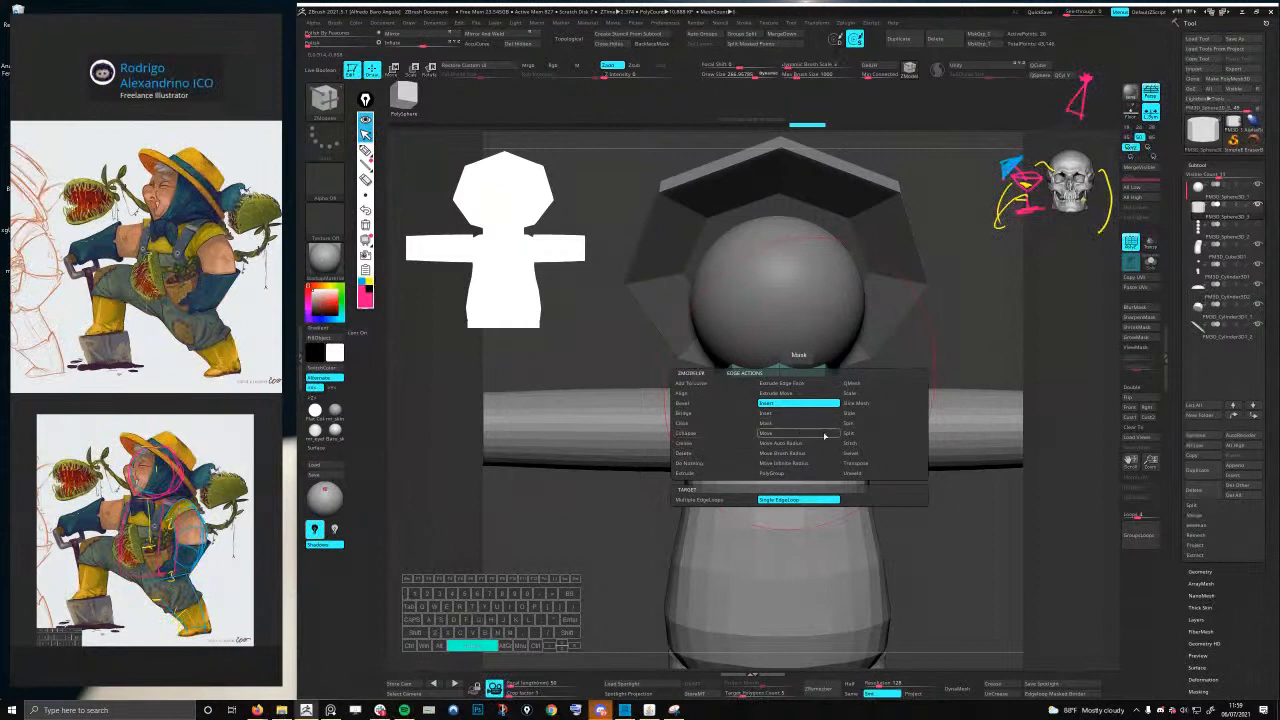
left_click(866, 390)
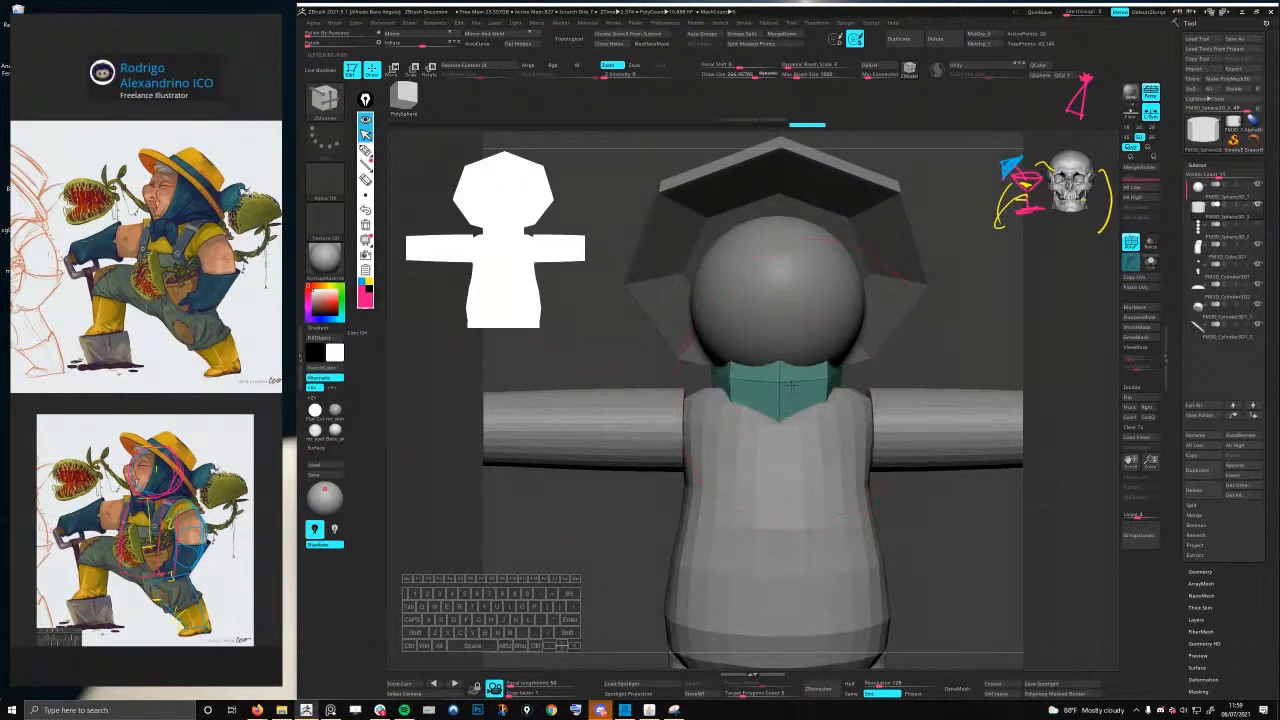
left_click(790, 388)
right_click_drag(840, 420, 890, 370, "ctrl")
mouse_move(890, 370)
right_mouse_down()
mouse_move(828, 362)
mouse_move(915, 385)
right_mouse_up()
key("shift+f")
mouse_move(915, 385)
right_mouse_down("ctrl")
mouse_move(840, 395)
mouse_move(820, 363)
right_mouse_up("ctrl")
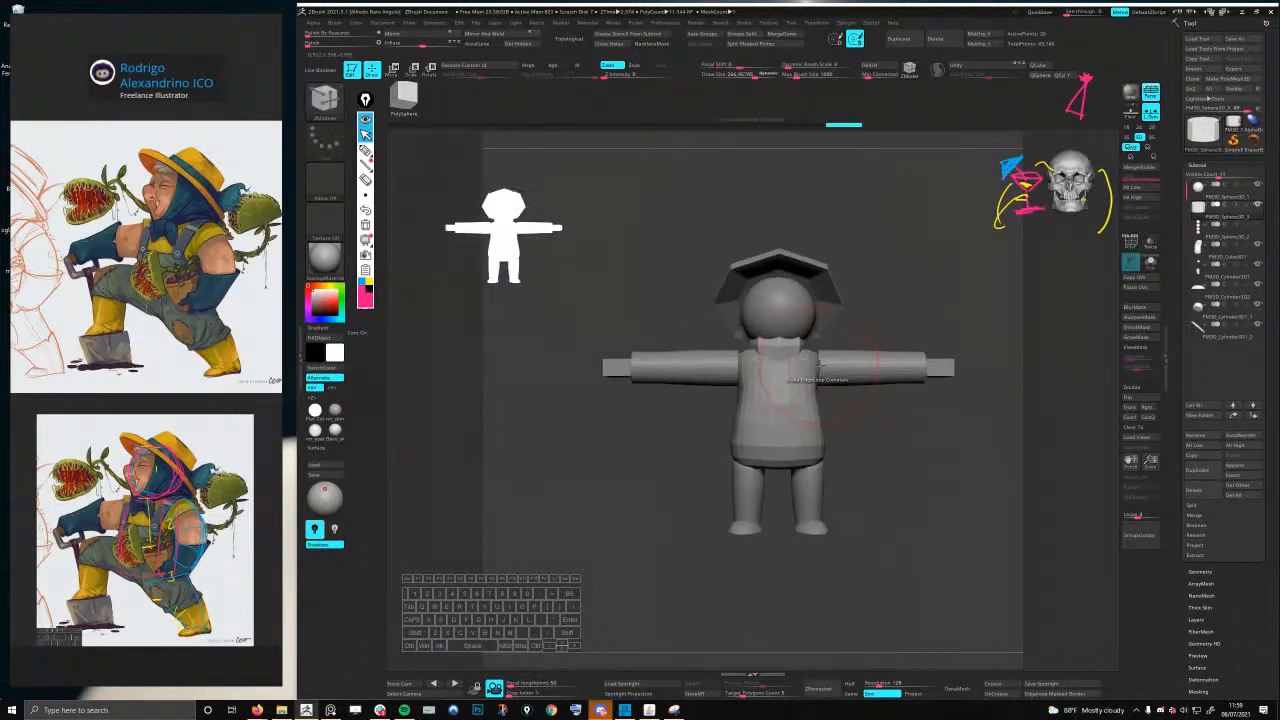
- Select the torso subtool and subdivide it once to smooth its form
left_click(805, 421, "alt")
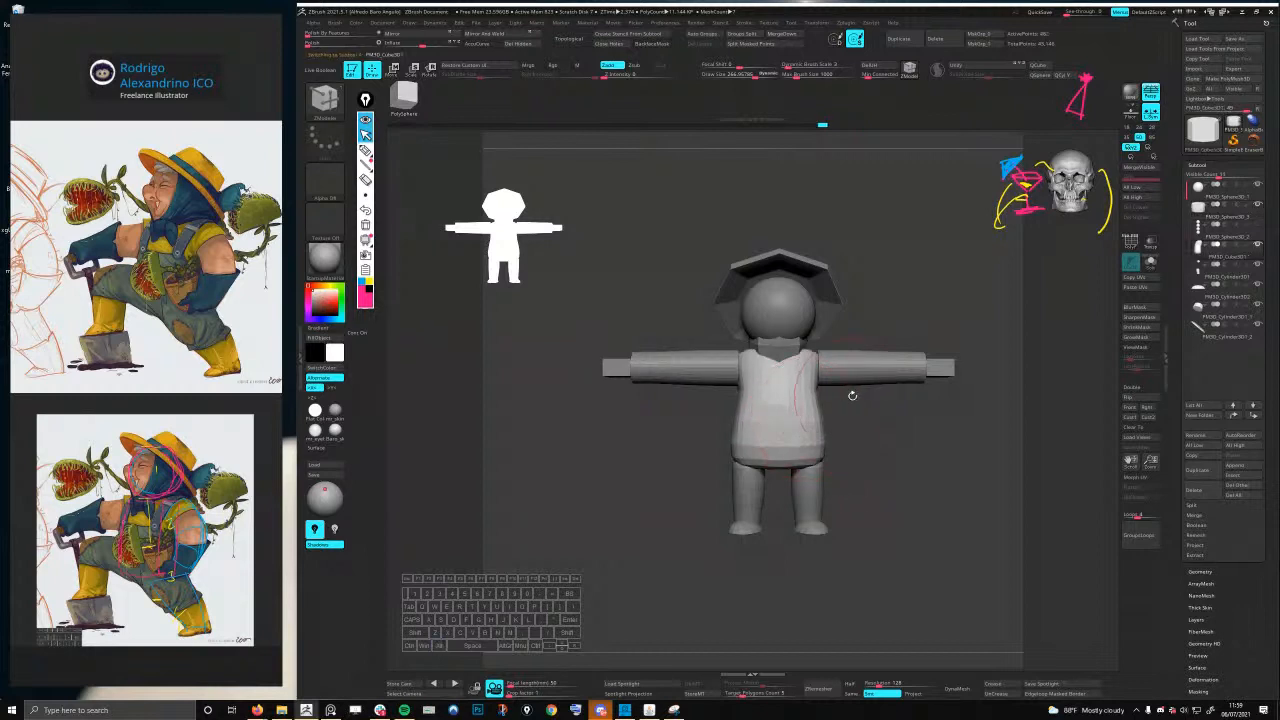
key("ctrl+d")
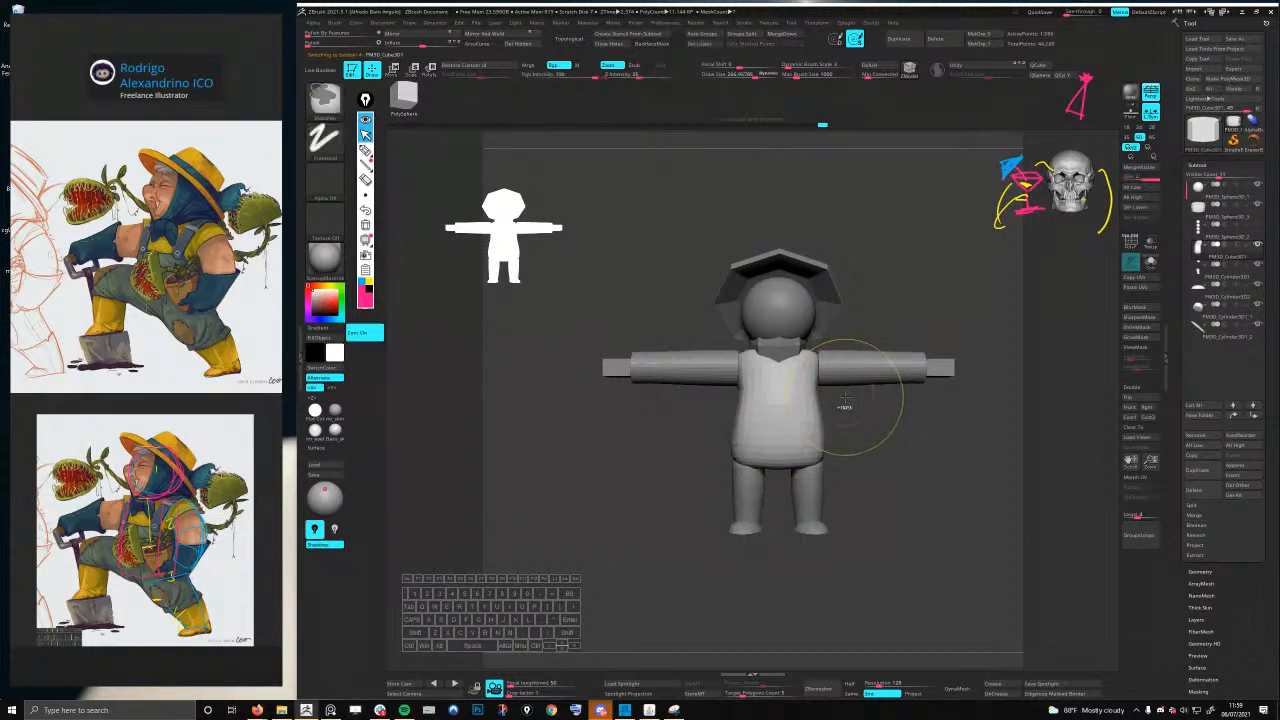
right_click_drag(864, 382, 890, 352)
- Select the arms subtool and examine the arm and hand polygroups with the polyframe display
left_click(953, 399, "alt")
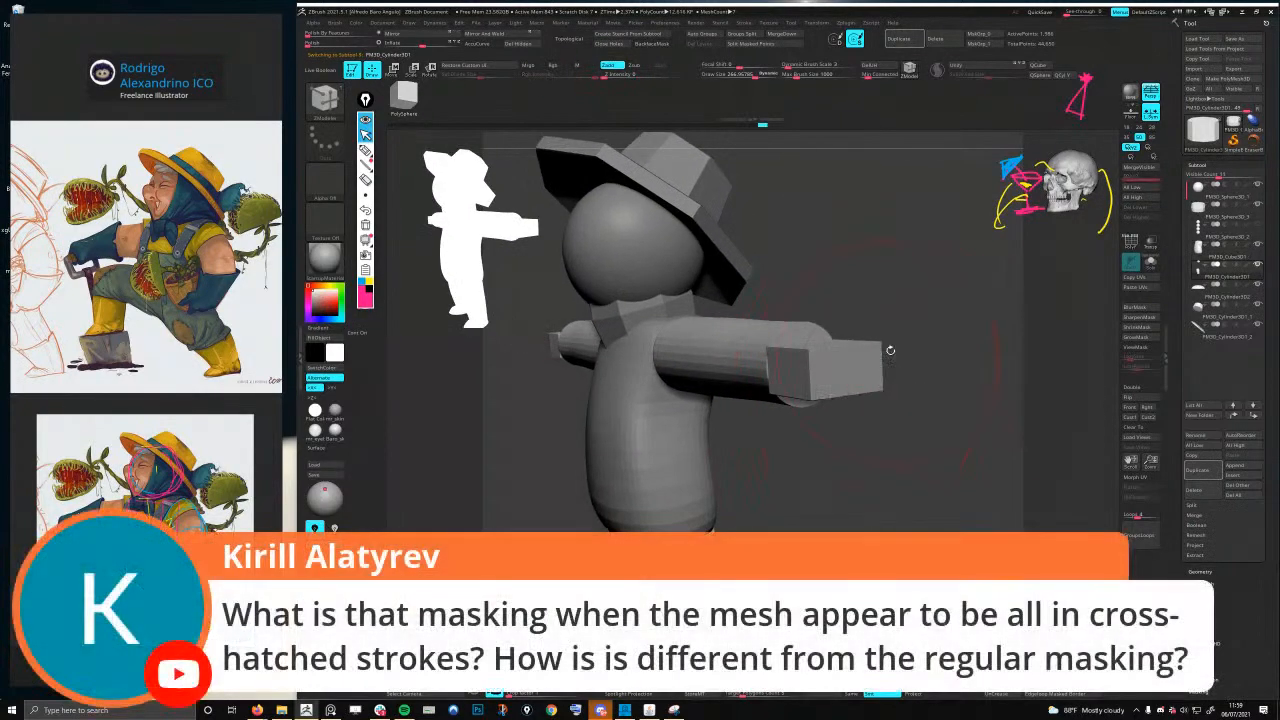
key("shift+f")
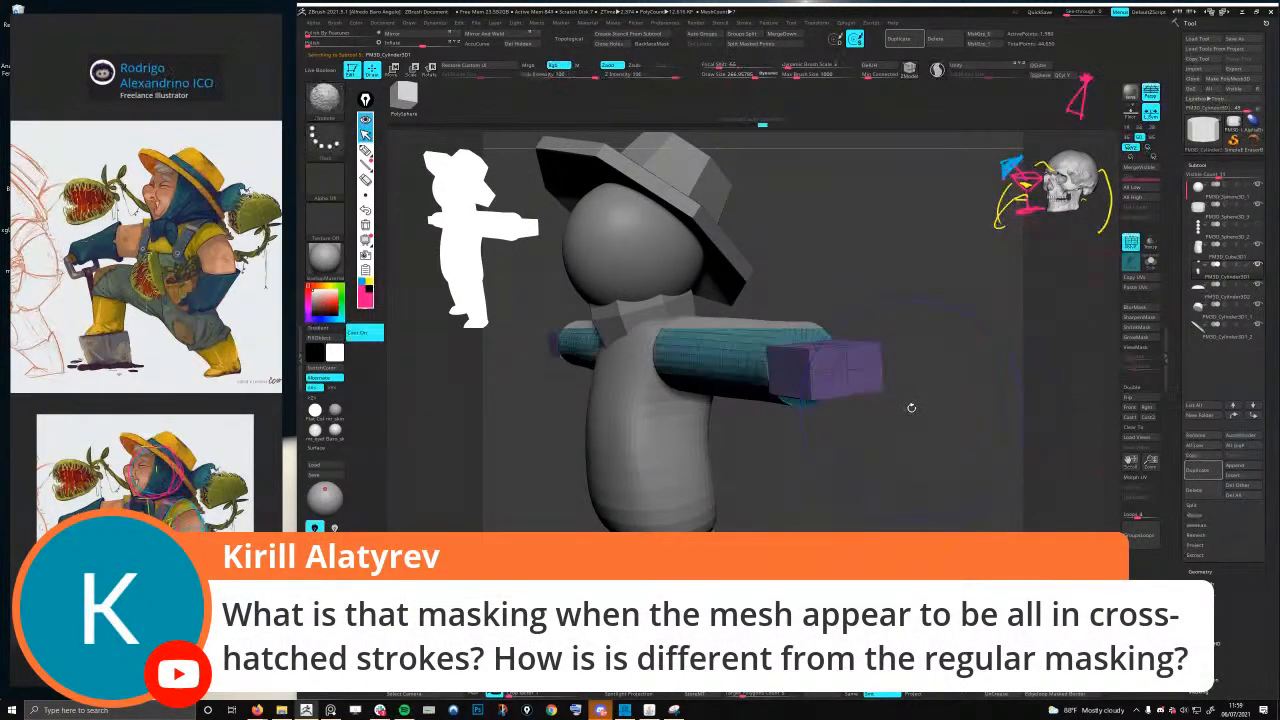
key("shift+f")
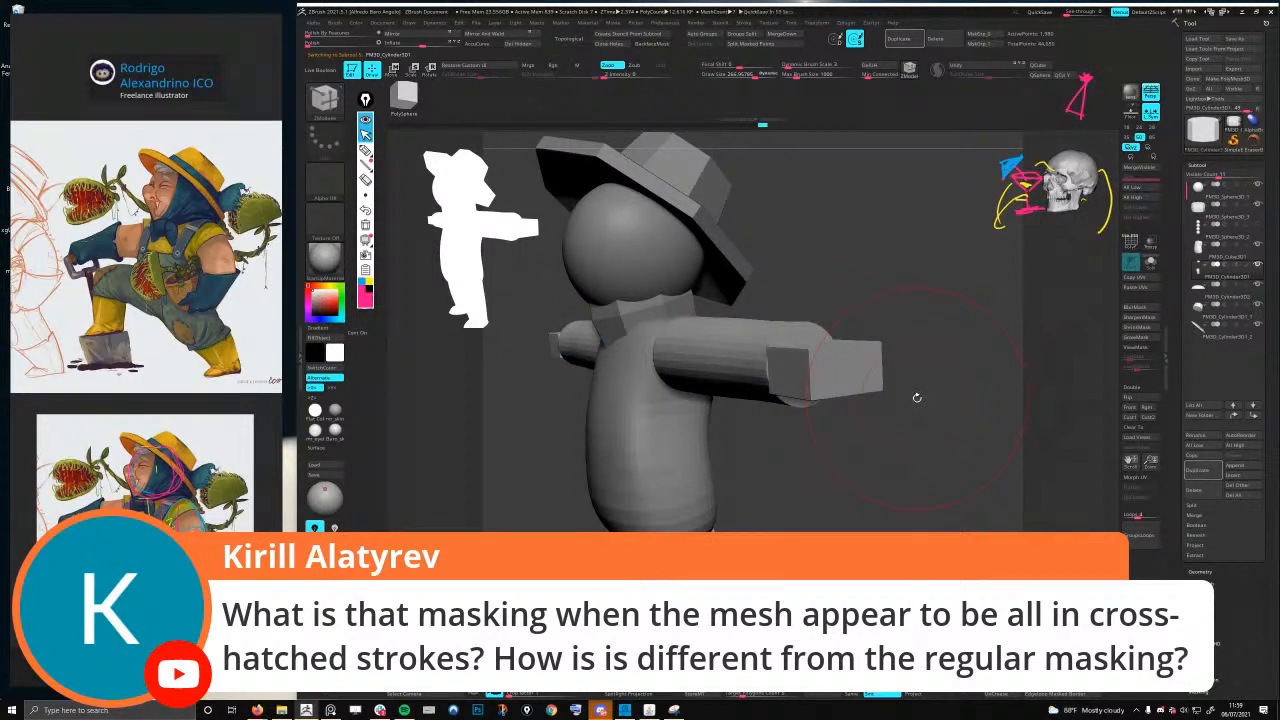
right_click_drag(850, 322, 872, 354, "ctrl")
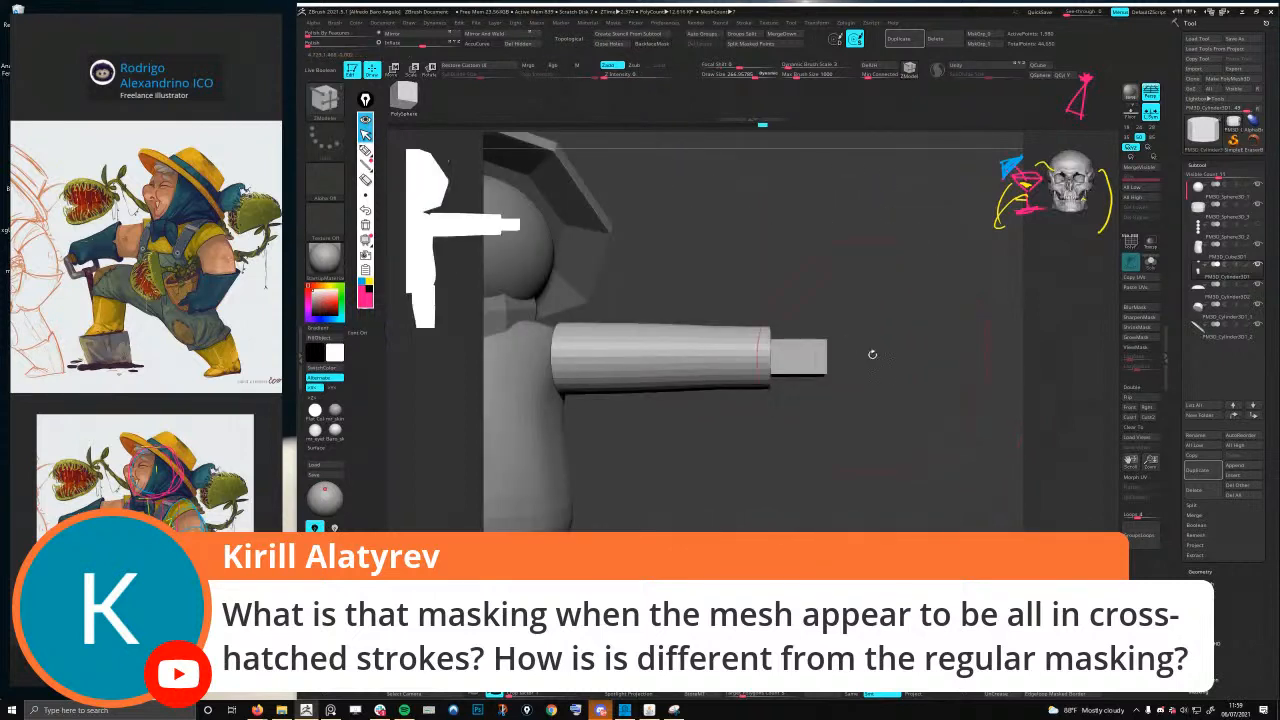
- Switch to the Move gizmo and enable Transpose All Selected Subtools for the character
key("w")
left_click(595, 281)
right_click_drag(672, 315, 812, 290, "alt")
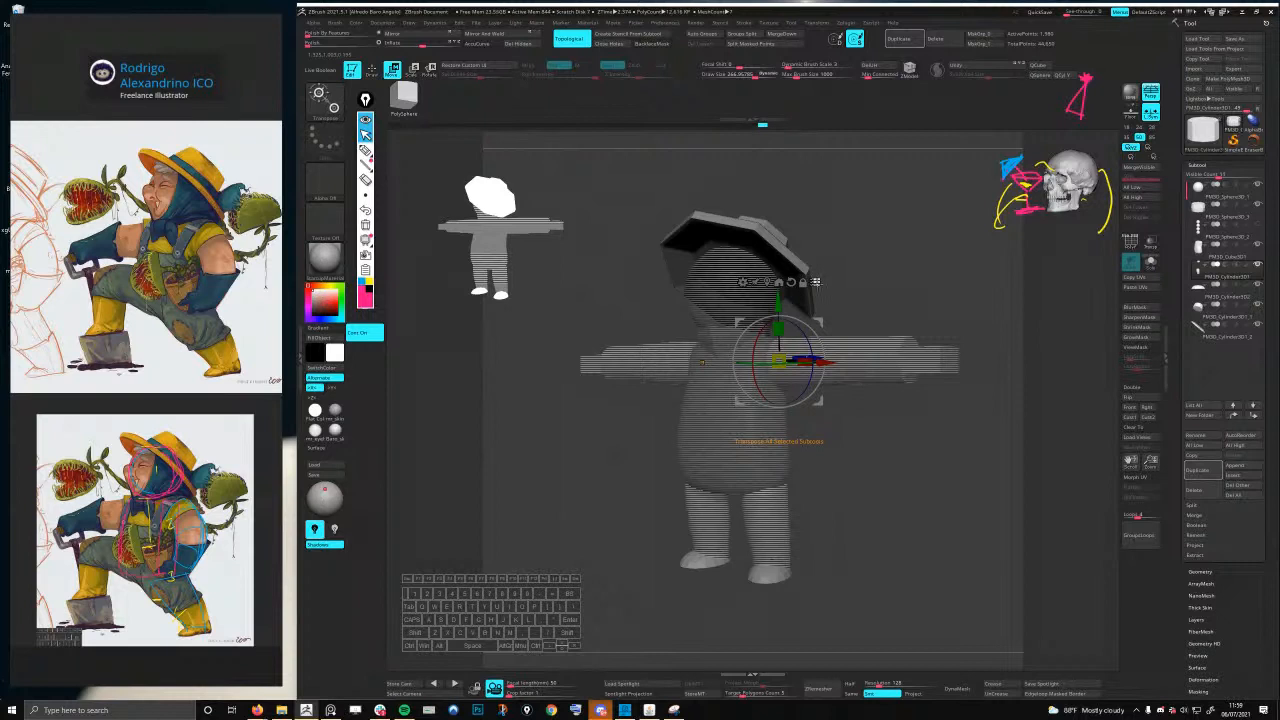
- Try the gizmo with Transpose All Selected Subtools switched off, undo the change and enable the option again
left_click(815, 282)
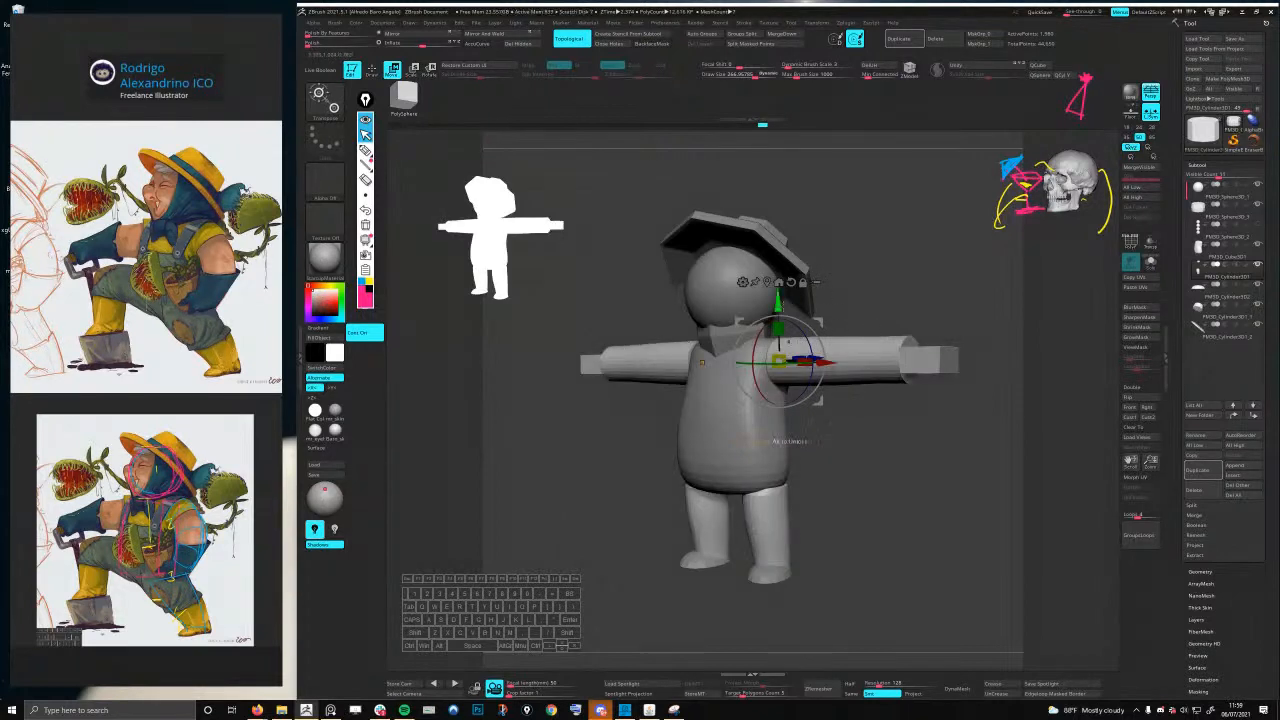
mouse_move(820, 322)
left_mouse_down()
mouse_move(864, 294)
mouse_move(850, 338)
mouse_move(857, 310)
mouse_move(841, 325)
left_mouse_up()
key("ctrl+z")
left_click(816, 282)
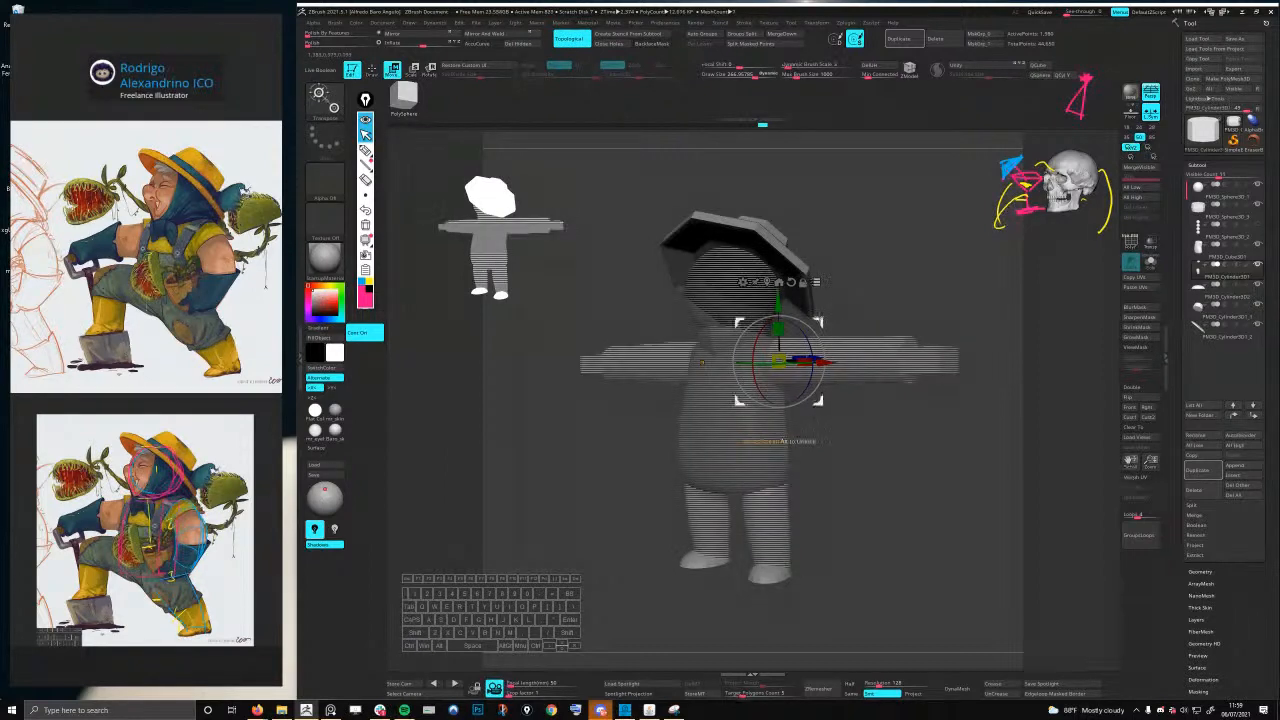
- Turn off Transpose All Selected Subtools, check the polygroups with the polyframe display and return to Draw mode
mouse_move(780, 440)
left_mouse_down()
mouse_move(797, 305)
mouse_move(816, 282)
mouse_move(848, 284)
mouse_move(870, 247)
mouse_move(888, 255)
mouse_move(845, 262)
mouse_move(890, 282)
mouse_move(843, 248)
left_mouse_up()
left_click(794, 244, "ctrl+shift")
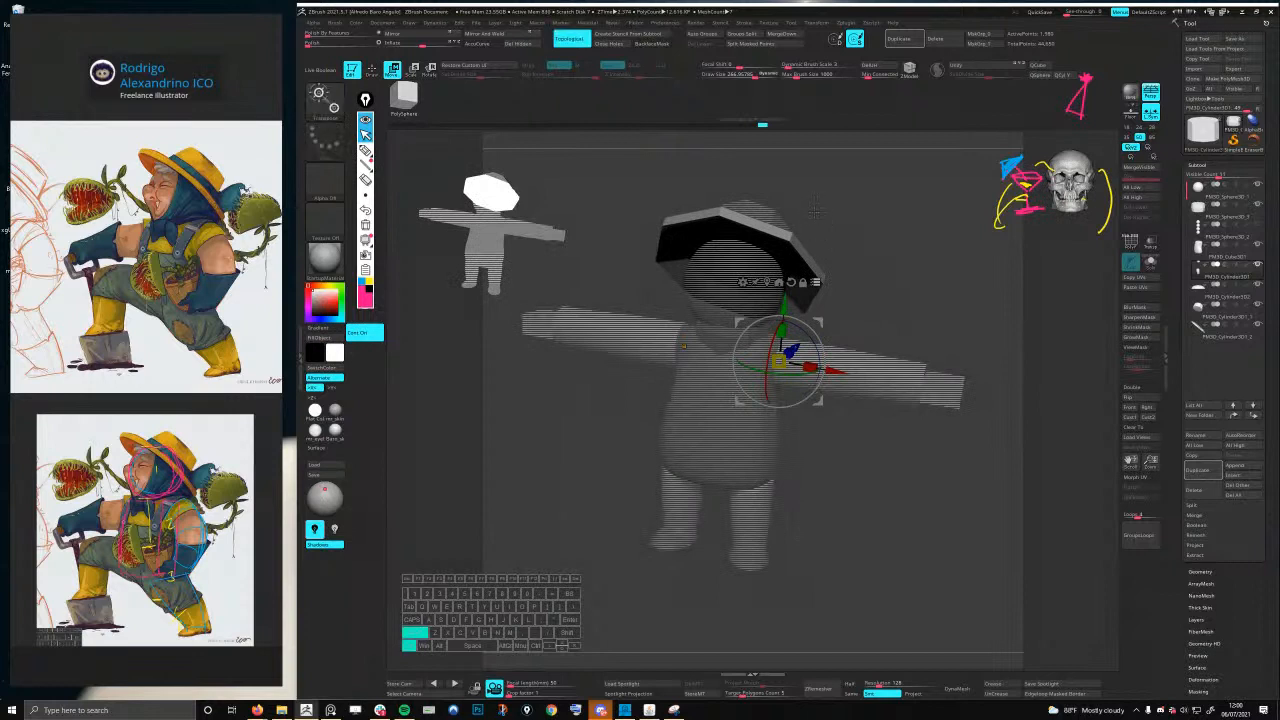
left_click_drag(799, 201, 763, 215, "ctrl+shift")
left_click_drag(818, 322, 846, 230)
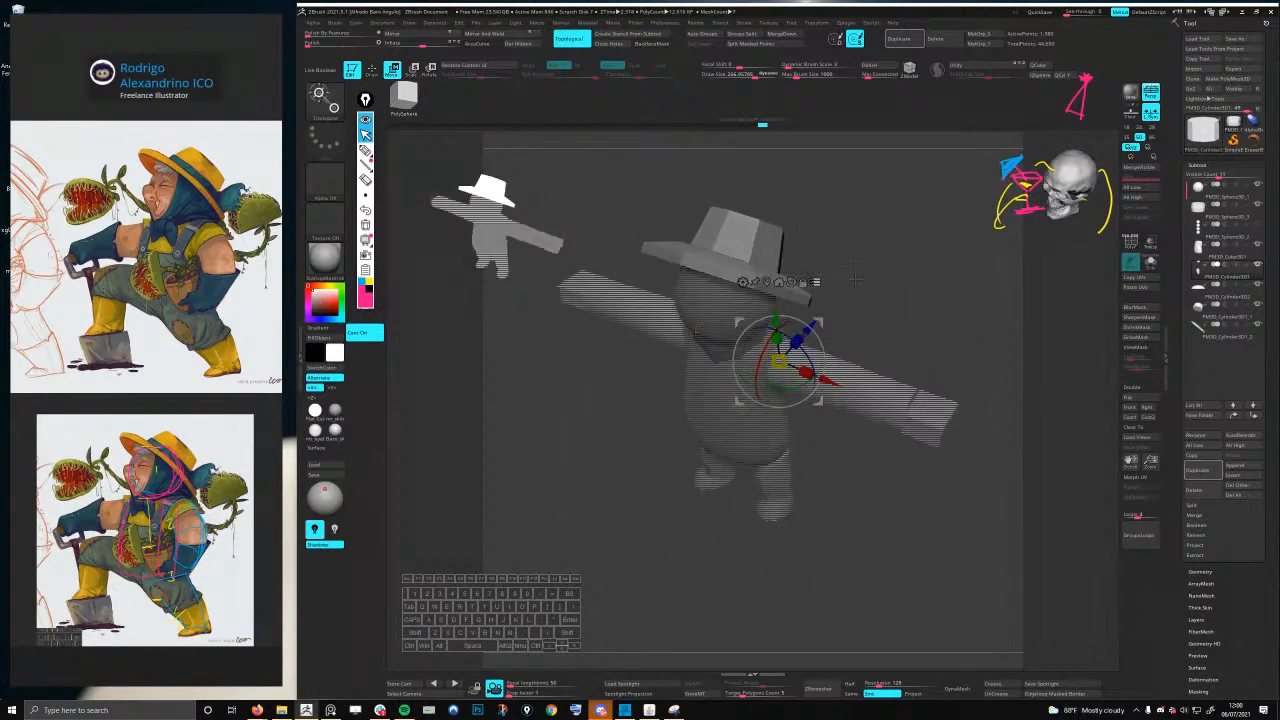
left_click_drag(855, 280, 868, 333)
left_click_drag(802, 305, 855, 303, "shift")
key("shift+f")
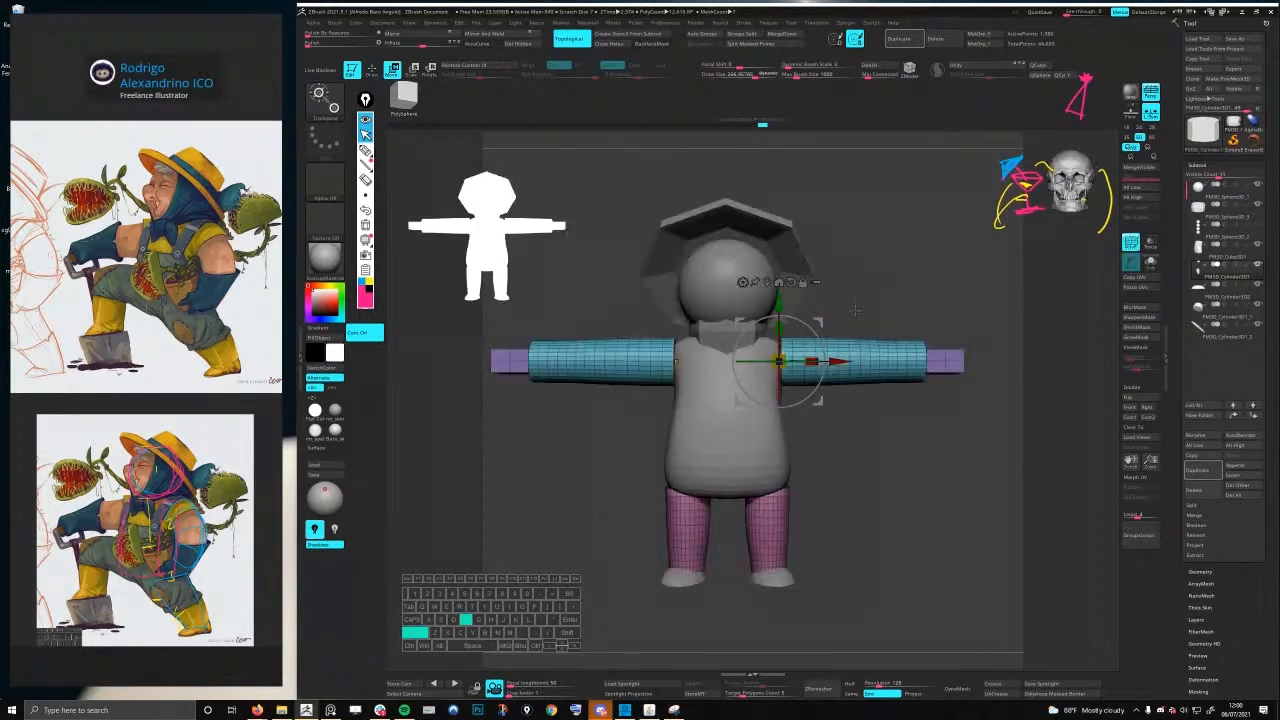
key("shift+f")
key("q")
left_click_drag(914, 345, 787, 237)
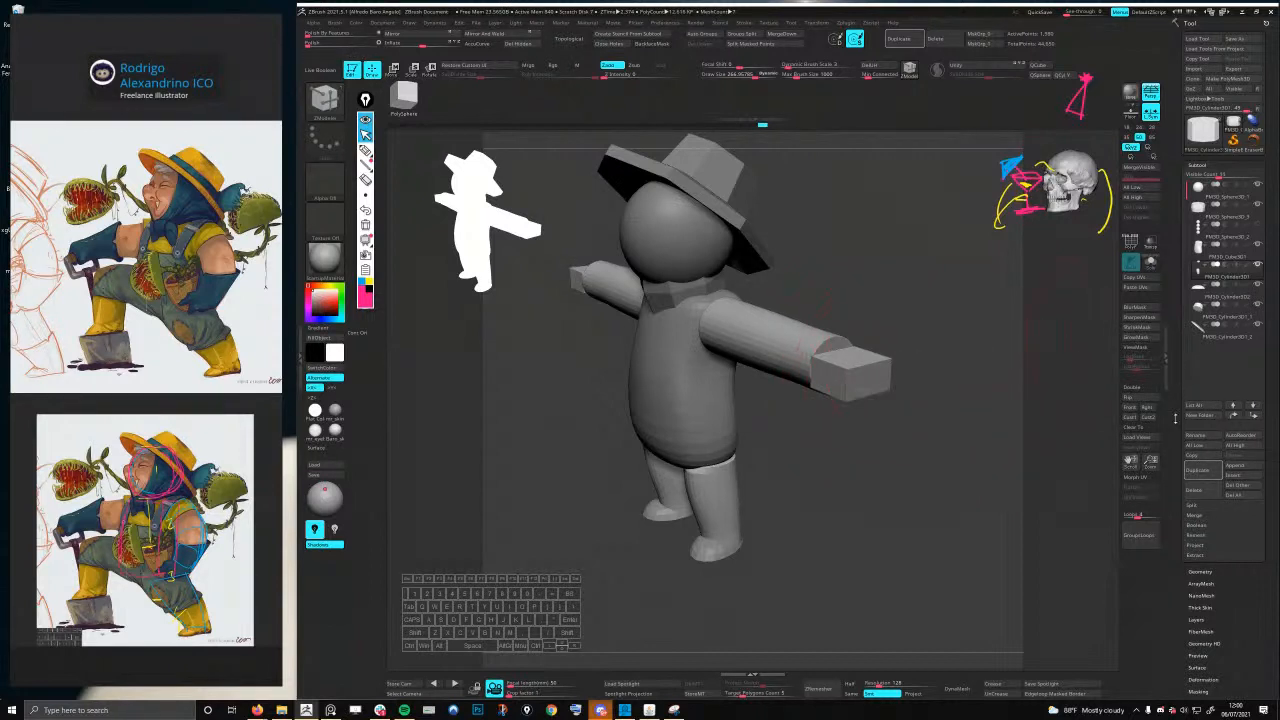
- Append a cylinder subtool and place it horizontally beside the character's hand
left_click(1236, 467)
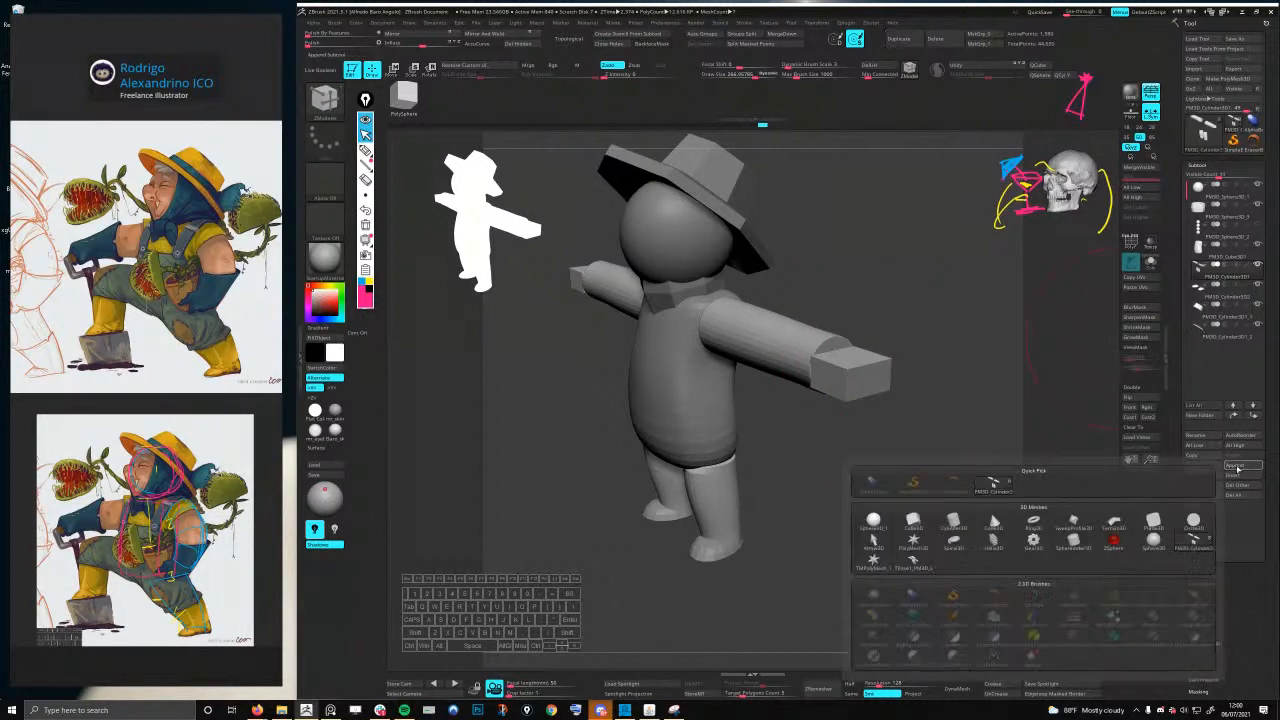
left_click(954, 525)
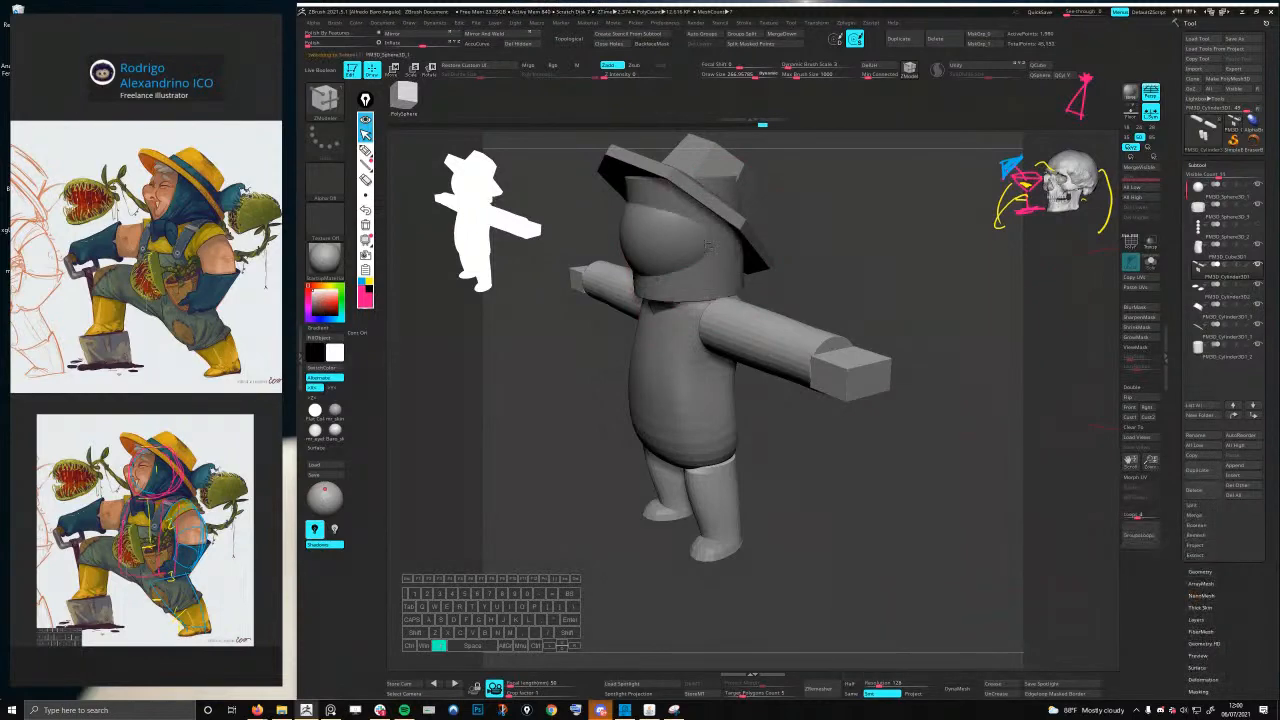
key("w")
left_click_drag(705, 225, 876, 362)
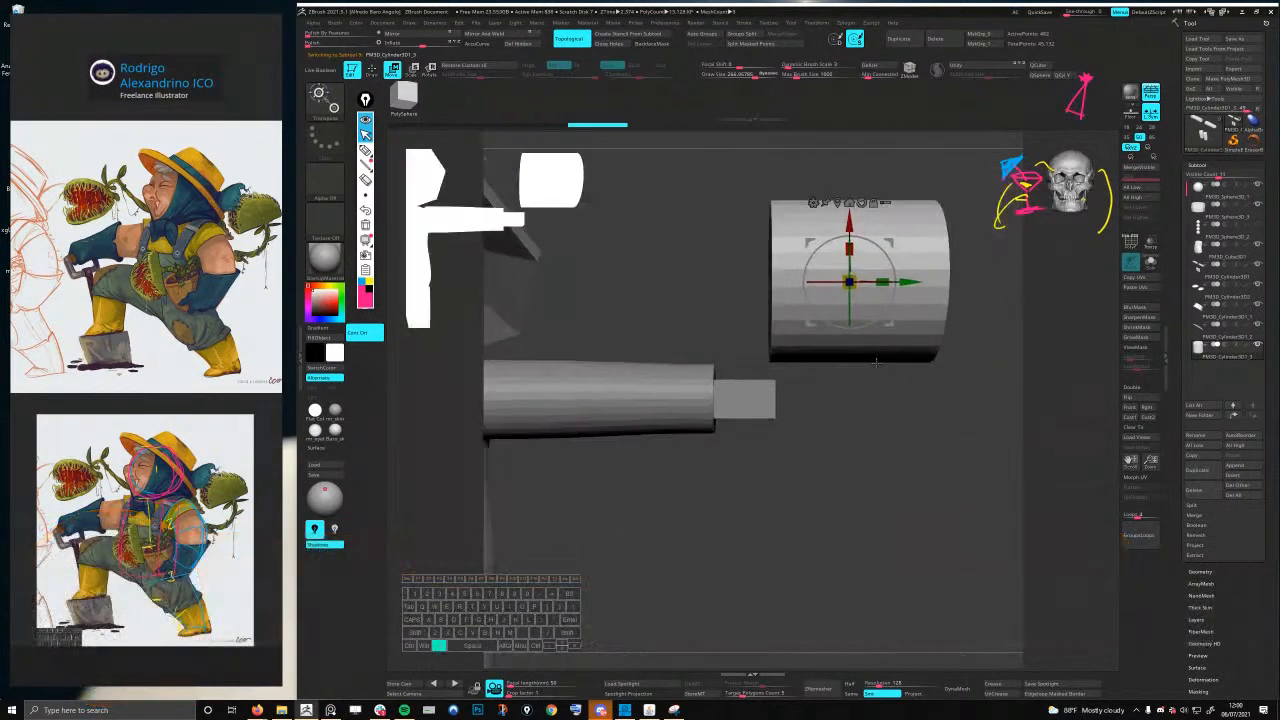
- Scale the new cylinder down to finger size and position it at the hand block's outer end
key("shift+f")
left_click_drag(849, 282, 806, 303)
left_click_drag(814, 225, 814, 325)
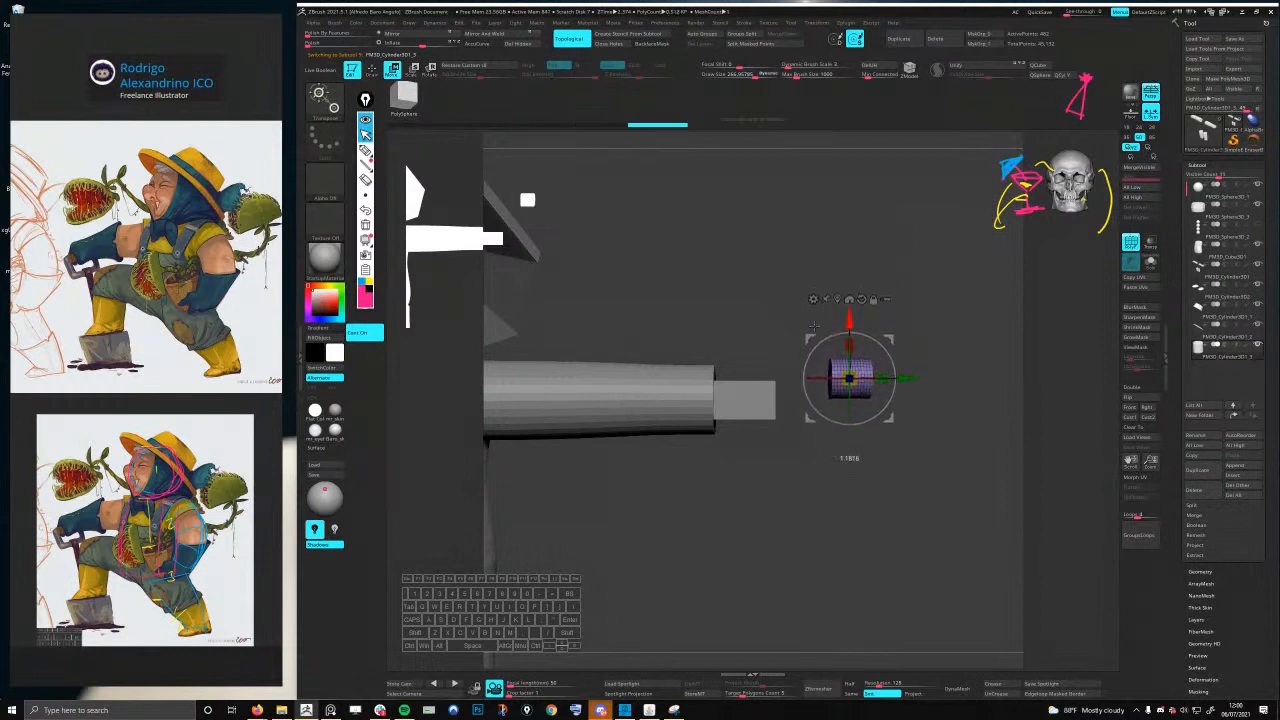
left_click_drag(849, 377, 800, 400)
left_click_drag(820, 470, 793, 472, "shift")
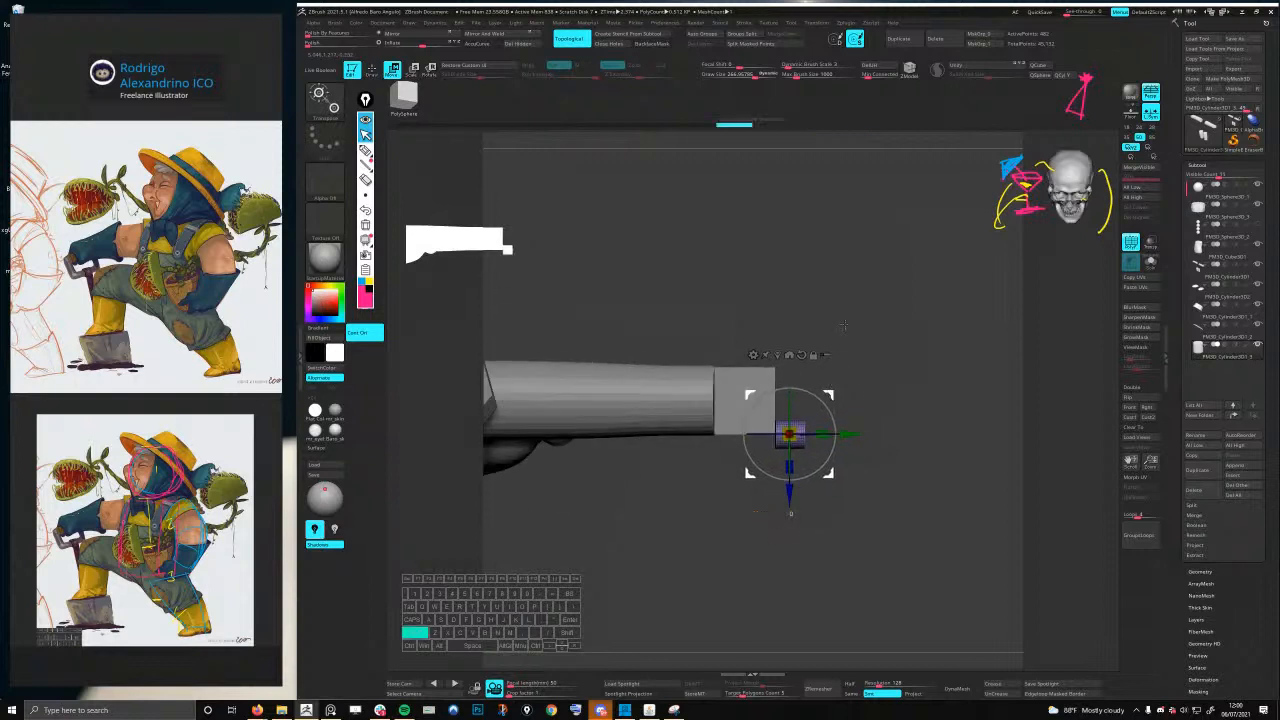
- Select the head sphere and sculpt two symmetrical eye sockets into it with the ClayBuildup brush
key("q")
mouse_move(837, 371)
left_mouse_down()
mouse_move(817, 331)
mouse_move(911, 374)
left_mouse_up()
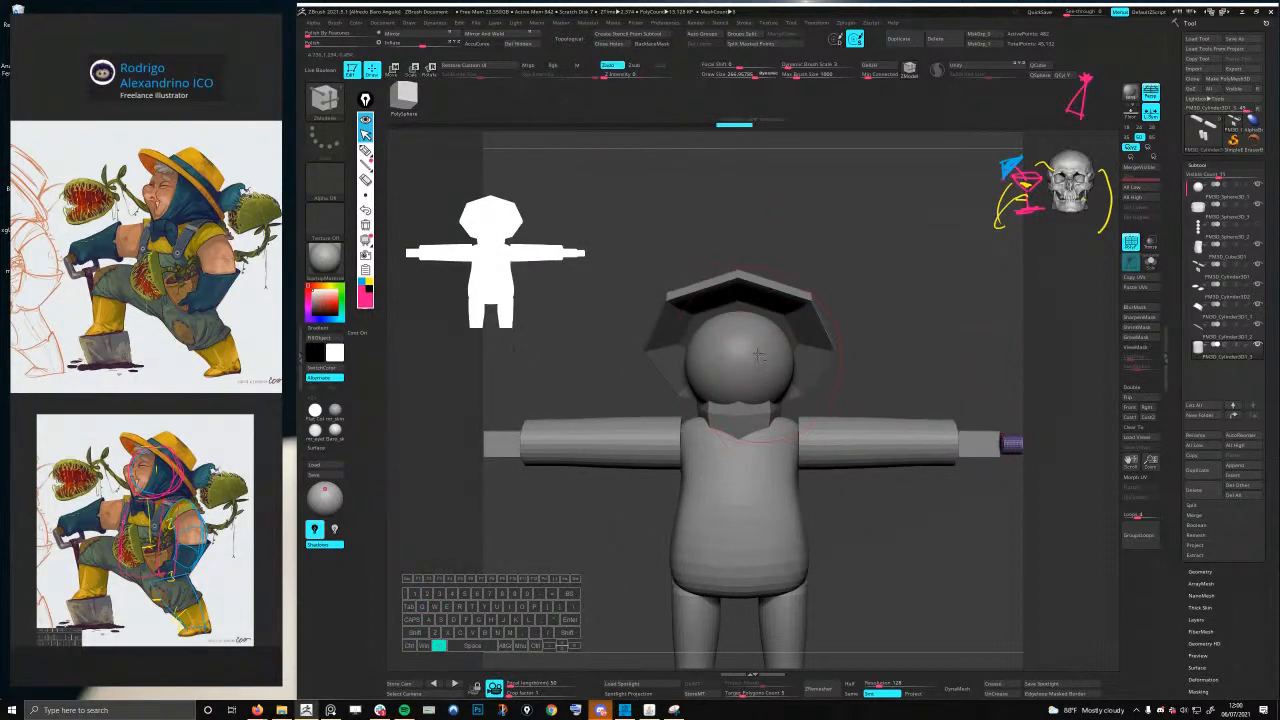
left_click(758, 354, "alt")
mouse_move(791, 378)
right_mouse_down()
mouse_move(738, 385)
mouse_move(810, 390)
right_mouse_up()
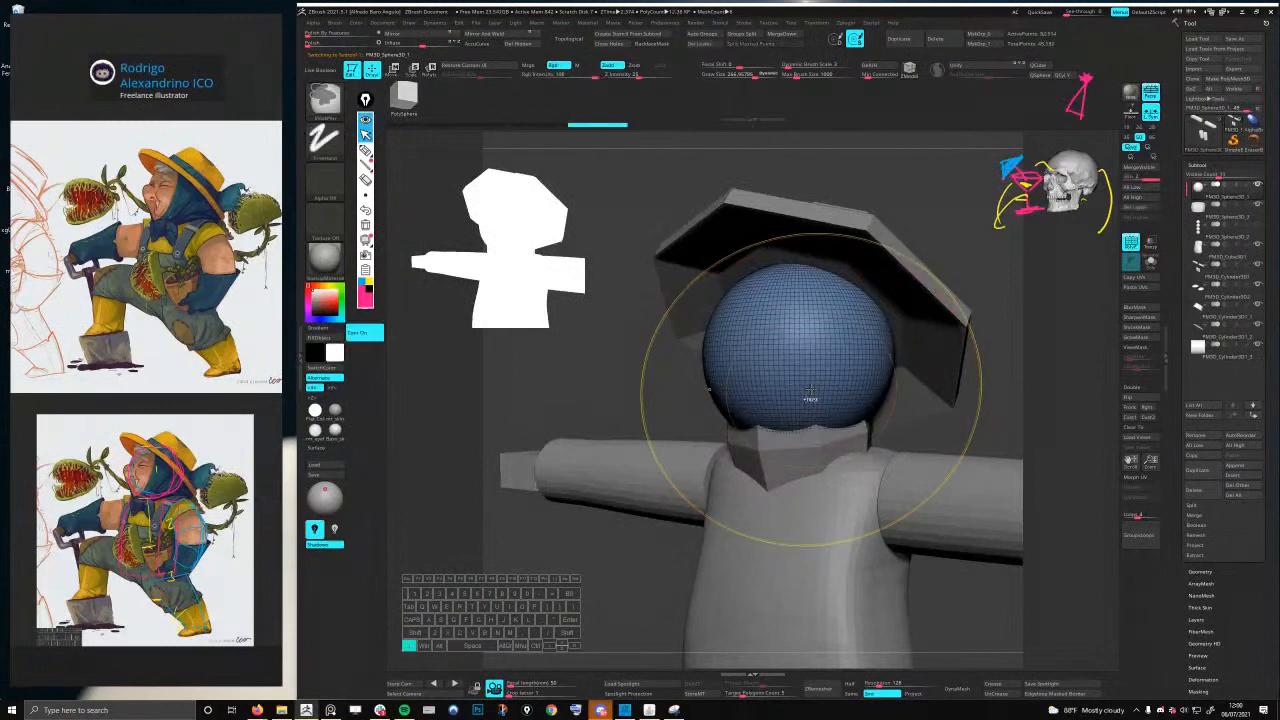
key("shift+f")
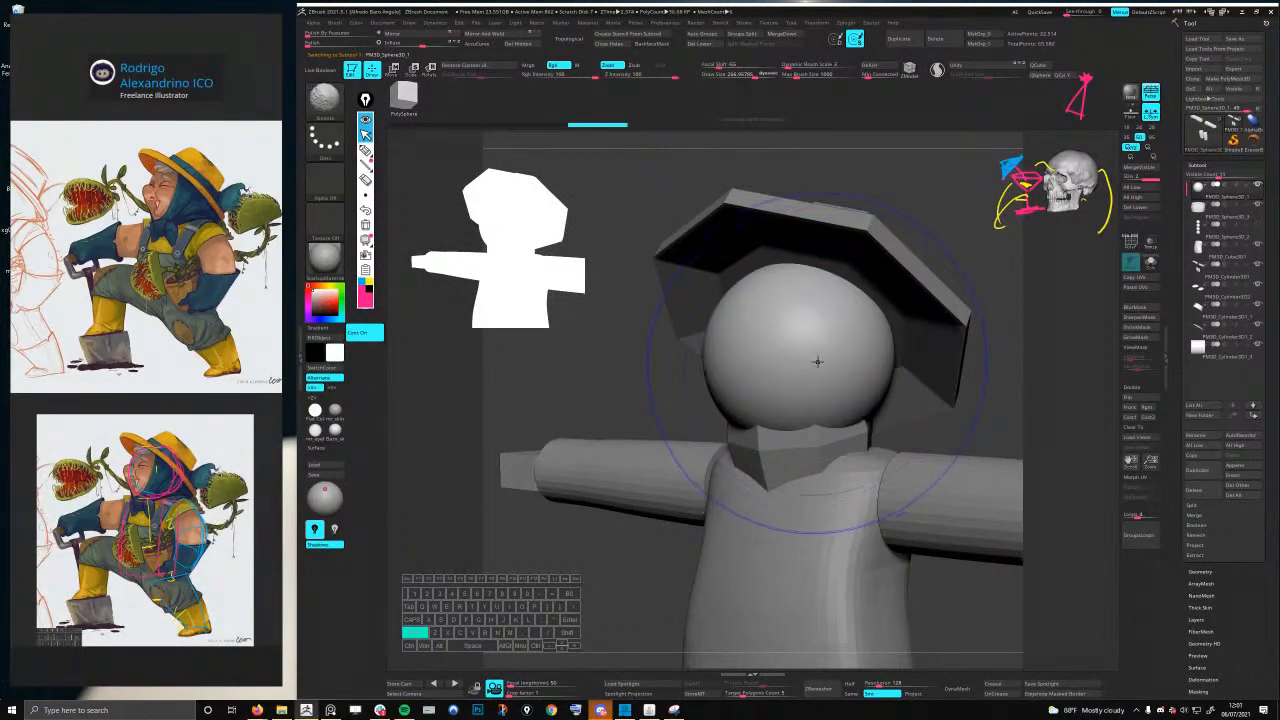
mouse_move(817, 361)
right_mouse_down("ctrl")
mouse_move(814, 323)
mouse_move(800, 356)
right_mouse_up("ctrl")
key("space")
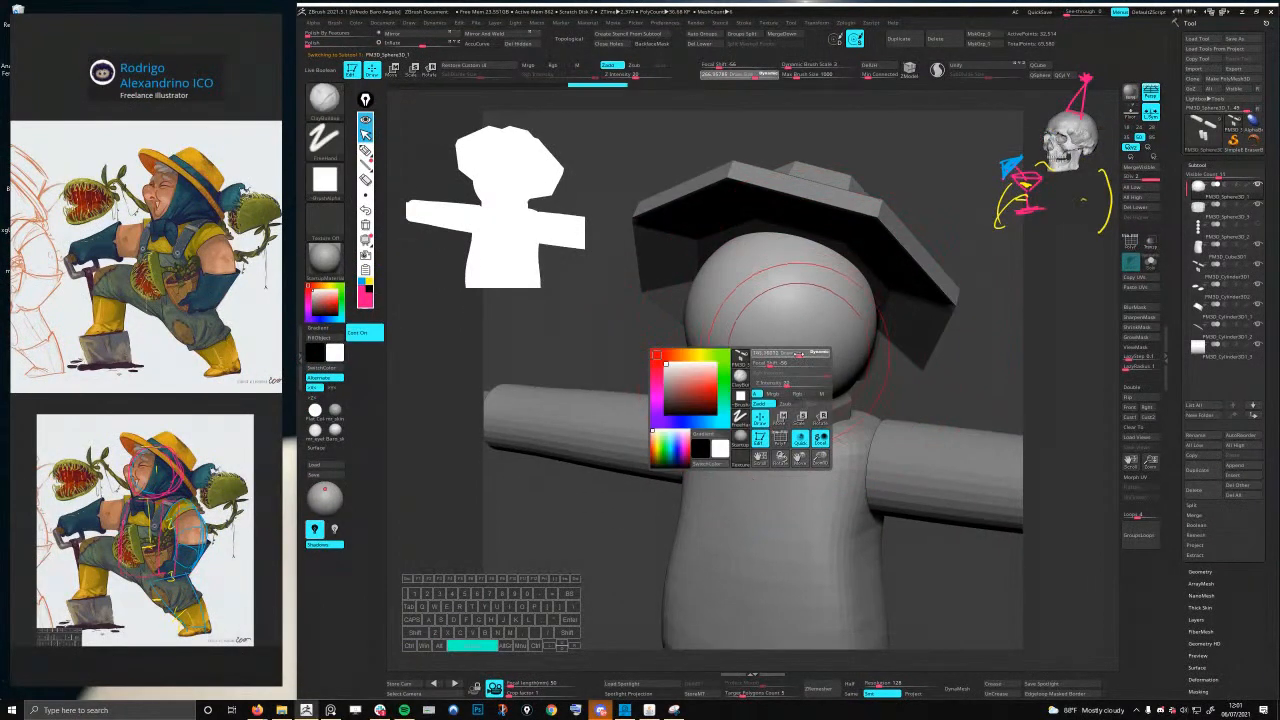
mouse_move(790, 302)
left_mouse_down()
mouse_move(774, 313)
mouse_move(790, 300)
left_mouse_up()
mouse_move(790, 300)
right_mouse_down("shift")
mouse_move(782, 324)
mouse_move(757, 300)
right_mouse_up("shift")
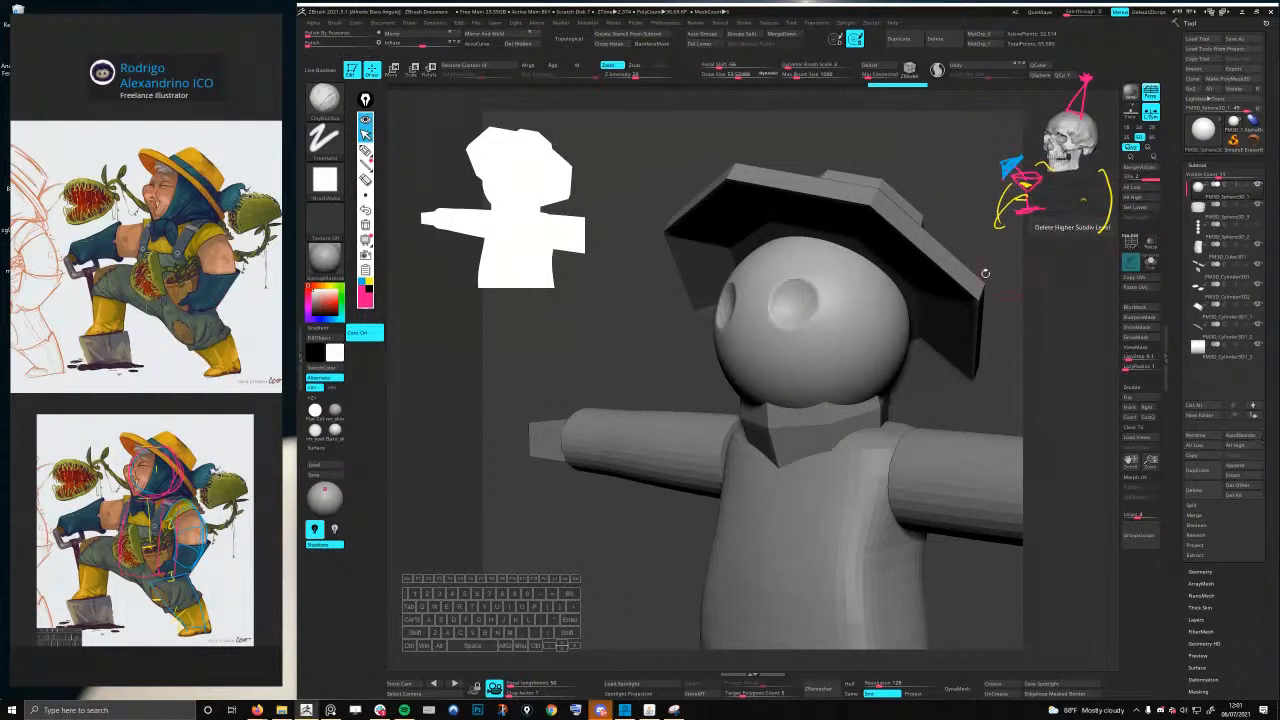
- Duplicate the small cylinder beside the hand with the gizmo to form a downward-bending finger of three segments
right_click_drag(984, 277, 870, 335, "shift")
right_click_drag(870, 335, 868, 397)
right_click_drag(868, 397, 806, 450, "alt")
left_click(787, 476, "alt")
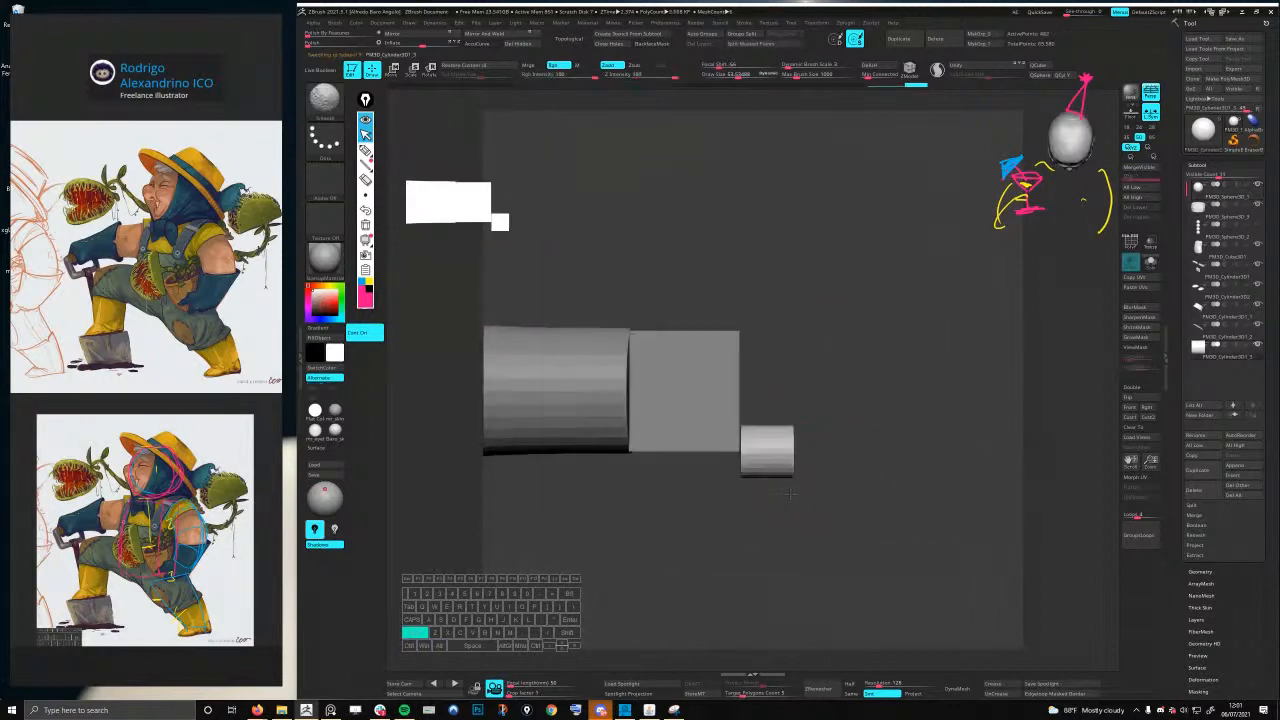
key("w")
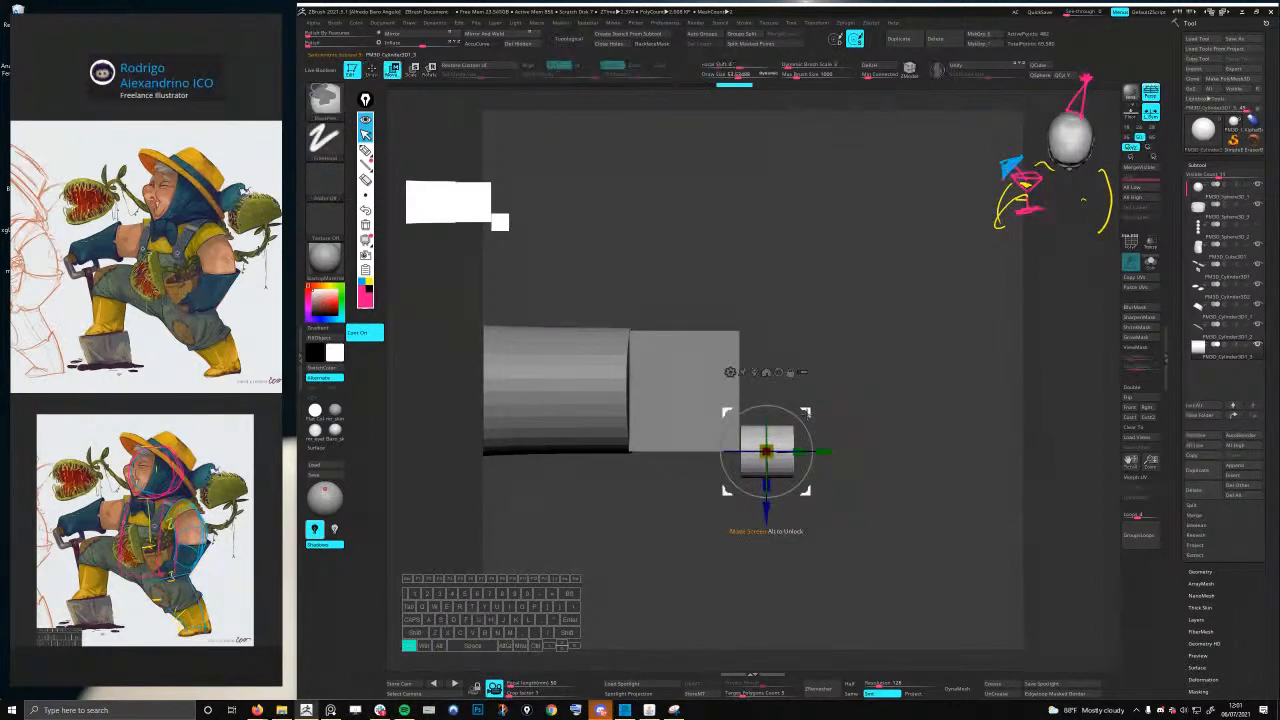
left_click_drag(830, 452, 907, 453)
key("ctrl+z")
key("ctrl+z")
right_click_drag(859, 474, 855, 421)
mouse_move(858, 413)
left_mouse_down()
mouse_move(901, 458)
mouse_move(901, 479)
mouse_move(897, 458)
left_mouse_up()
- Reshape the finger's end segment with the Smooth and ClayBuildup brushes
key("q")
mouse_move(897, 469)
right_mouse_down()
mouse_move(872, 472)
mouse_move(850, 508)
right_mouse_up()
key("shift+s")
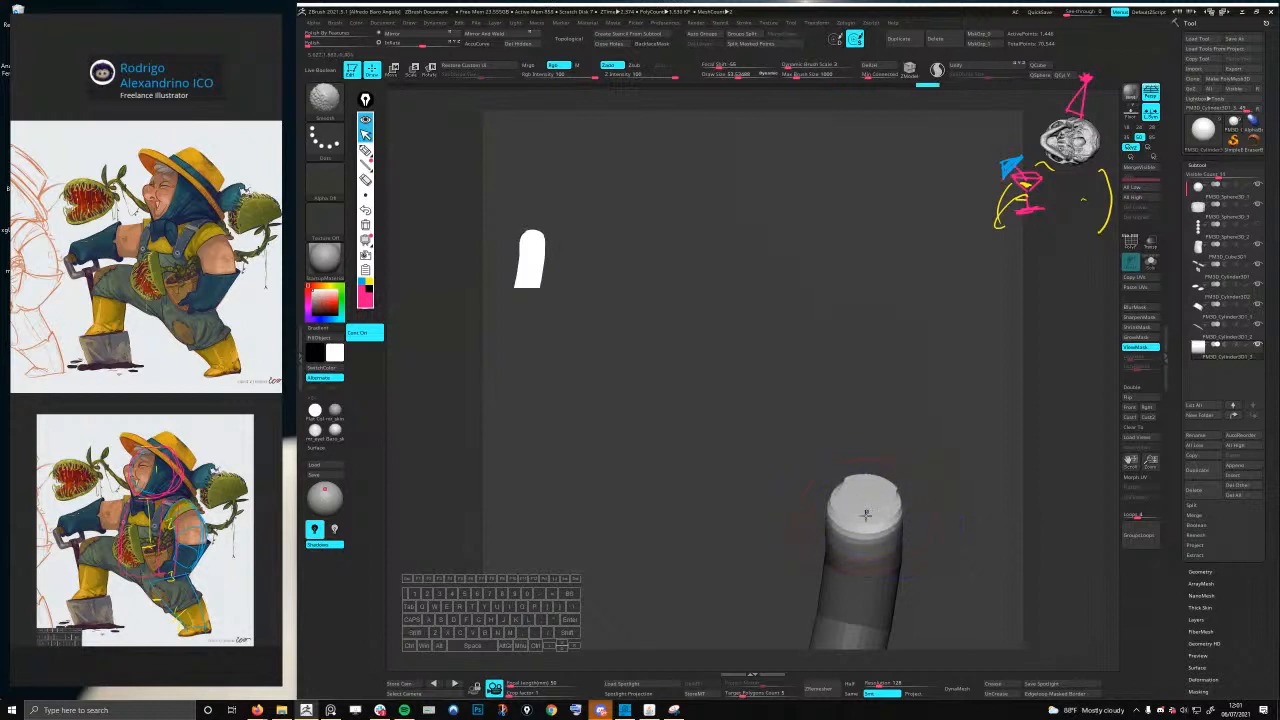
right_click_drag(866, 514, 906, 506)
mouse_move(861, 436)
left_mouse_down()
mouse_move(908, 428)
mouse_move(882, 468)
mouse_move(910, 495)
mouse_move(873, 502)
mouse_move(877, 447)
mouse_move(852, 434)
mouse_move(883, 426)
mouse_move(780, 392)
mouse_move(895, 406)
left_mouse_up()
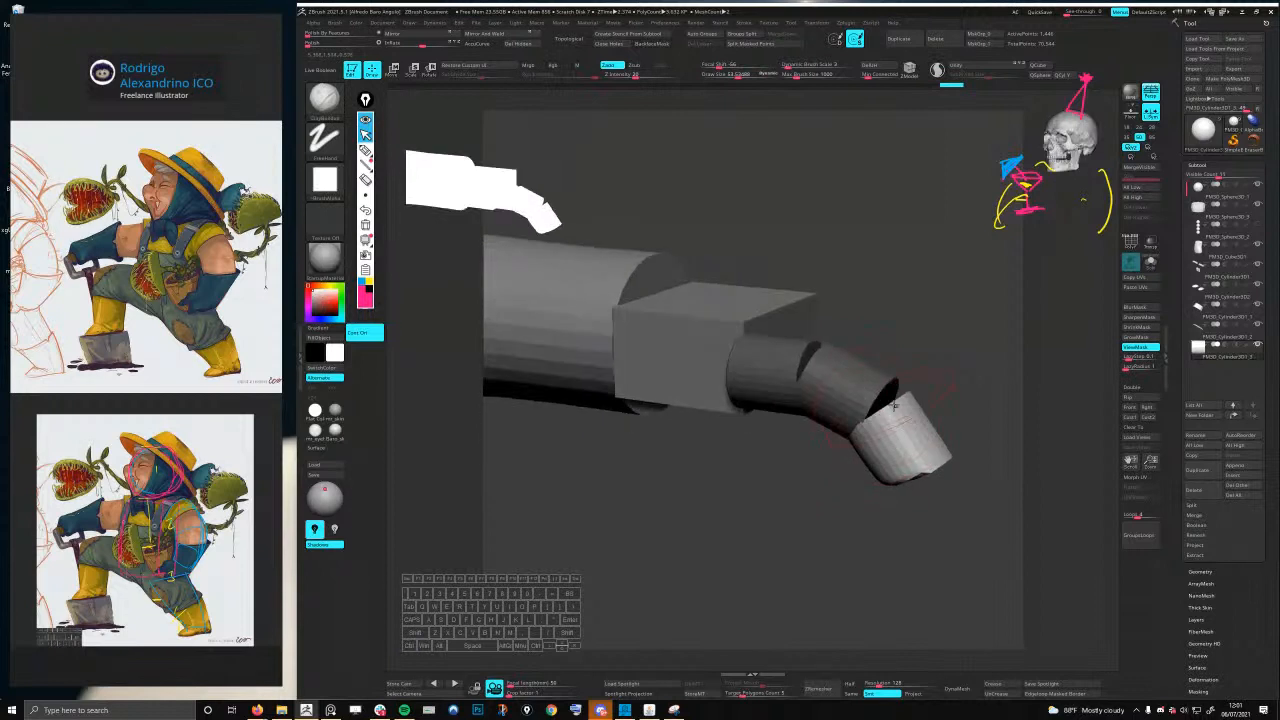
- Adjust the joints between the finger segments with the Move Topological brush and reposition the finger with the gizmo
key("b")
key("m")
key("t")
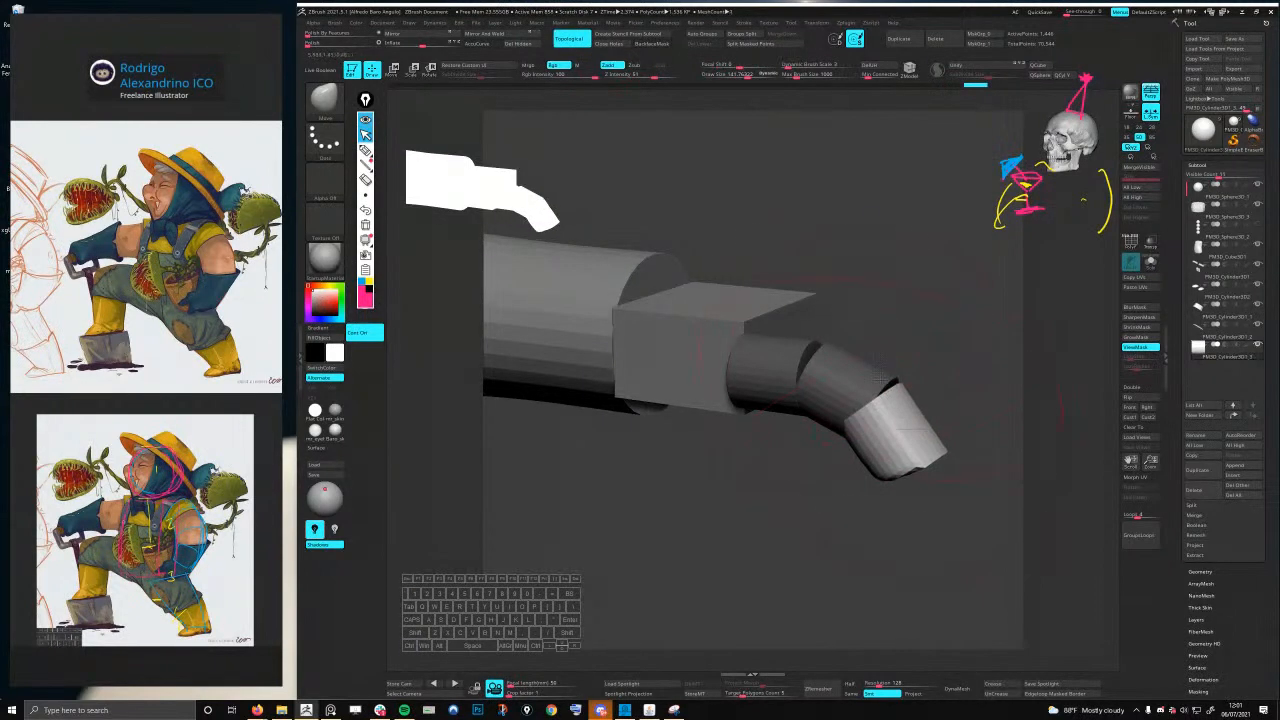
key("space")
left_click_drag(893, 396, 897, 398)
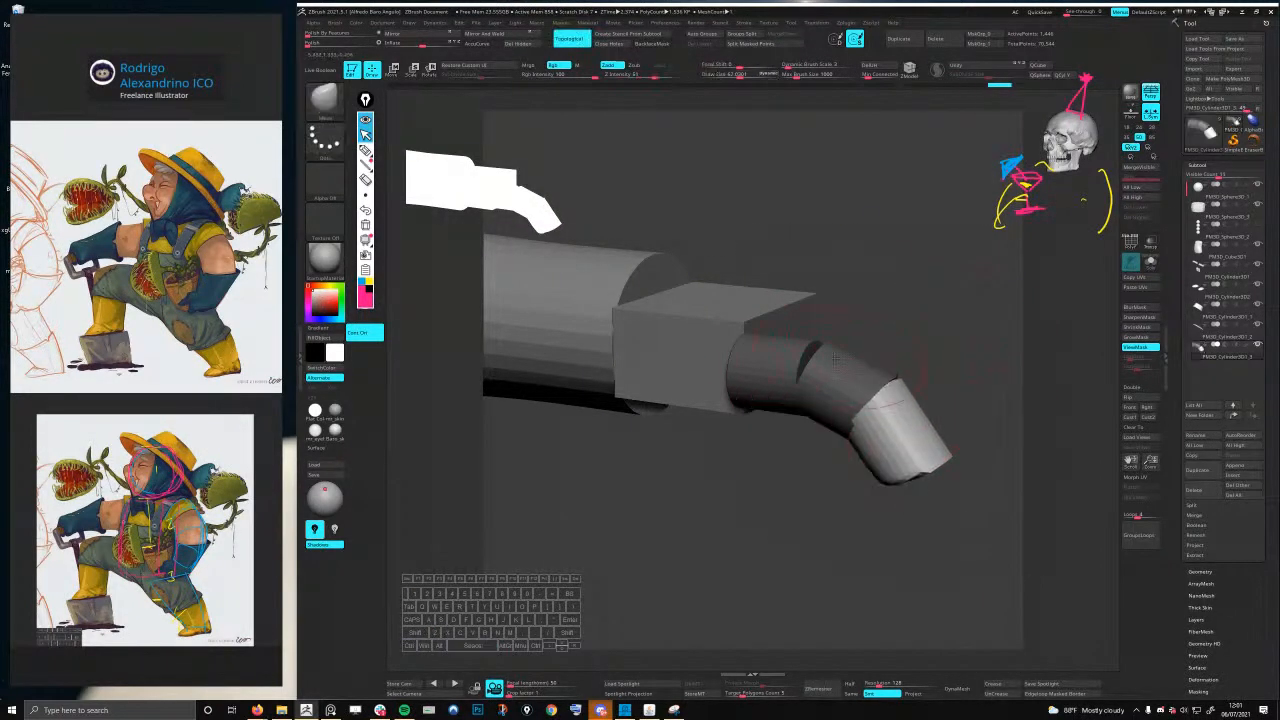
left_click_drag(803, 344, 822, 347)
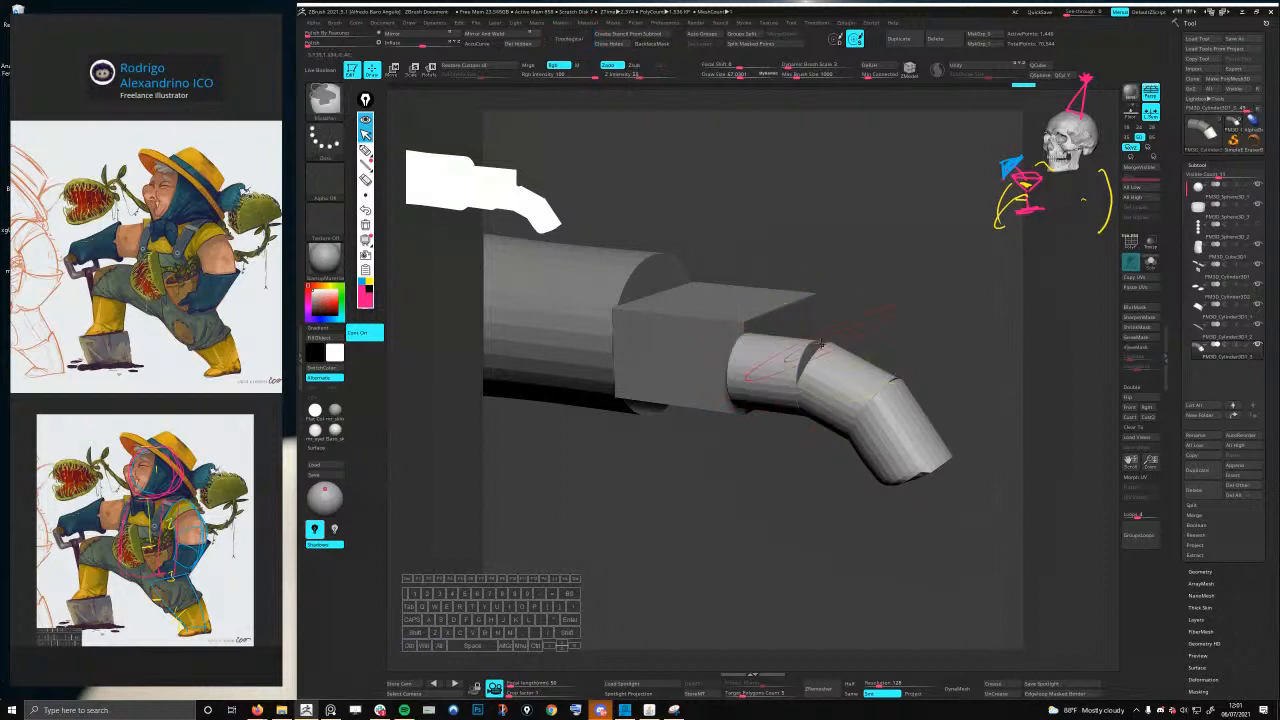
right_click_drag(835, 343, 858, 374)
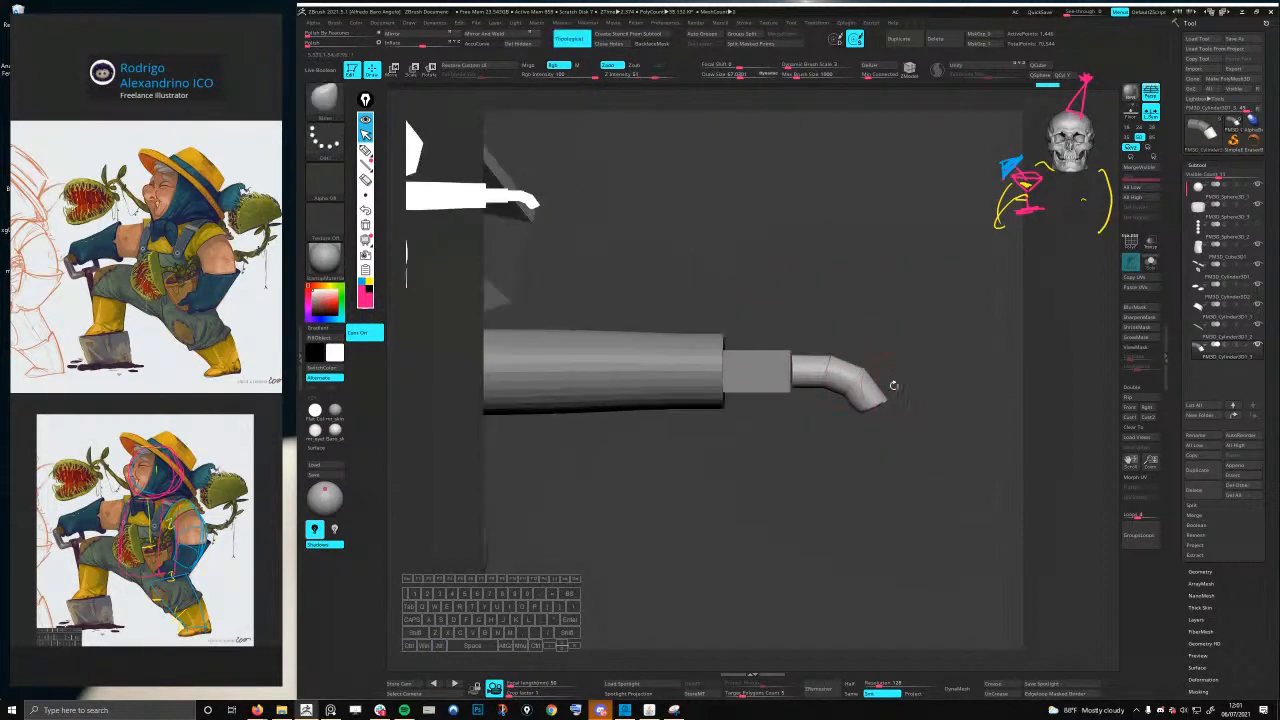
key("w")
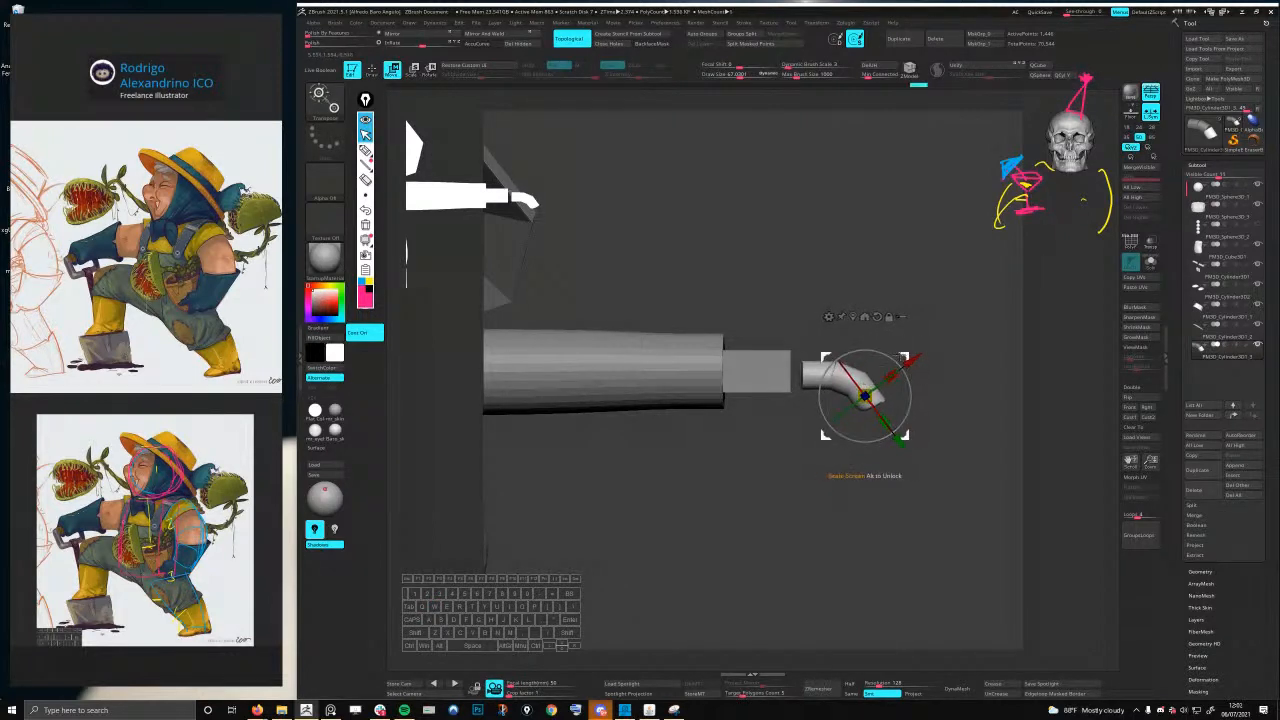
left_click_drag(895, 354, 893, 356)
- Select the head subtool and adjust the brush size for working on the eye sockets
mouse_move(650, 340)
right_mouse_down("alt")
mouse_move(889, 386)
mouse_move(872, 335)
mouse_move(782, 335)
mouse_move(809, 373)
right_mouse_up("alt")
left_click(782, 335, "alt")
key("q")
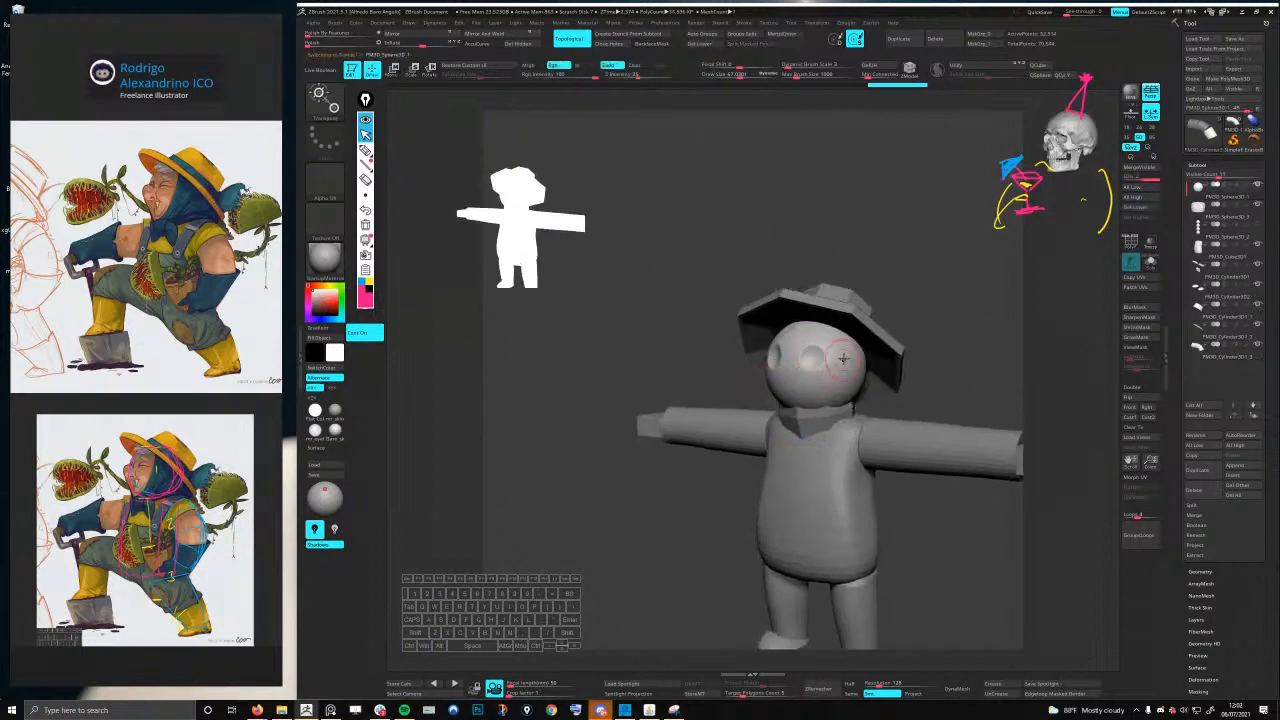
key("space")
left_click_drag(844, 357, 850, 356)
right_click_drag(795, 352, 826, 356)
key("space")
left_click_drag(826, 358, 830, 358)
mouse_move(815, 354)
right_mouse_down("shift")
mouse_move(840, 354)
mouse_move(765, 374)
right_mouse_up("shift")
- Examine the head and eye socket shapes from the side and front against the rest of the character
key("w")
key("shift+z")
right_click_drag(847, 399, 828, 400)
right_click_drag(828, 400, 830, 366, "ctrl")
right_click_drag(830, 366, 830, 346, "alt")
key("shift+z")
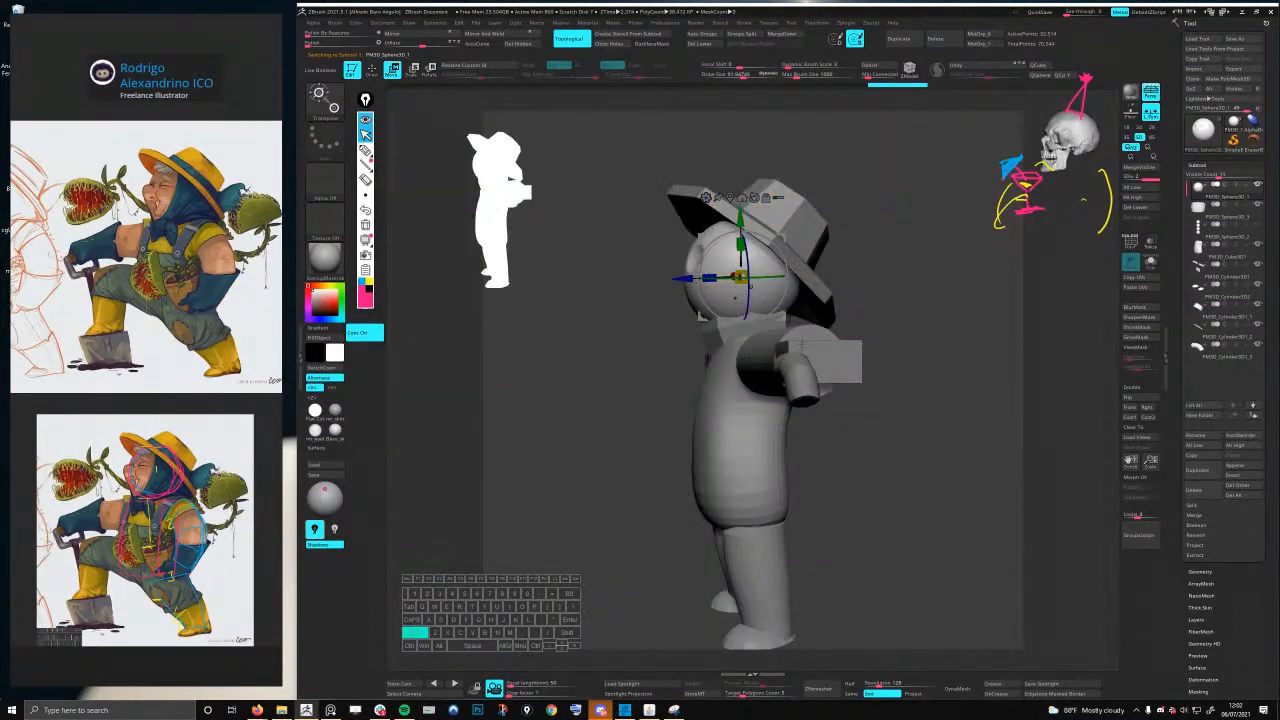
key("shift+z")
key("shift+z")
right_click_drag(745, 280, 768, 291)
key("shift+z")
key("shift+z")
right_click_drag(768, 291, 842, 323)
key("shift+z")
key("shift+z")
key("shift+z")
key("shift+z")
key("w")
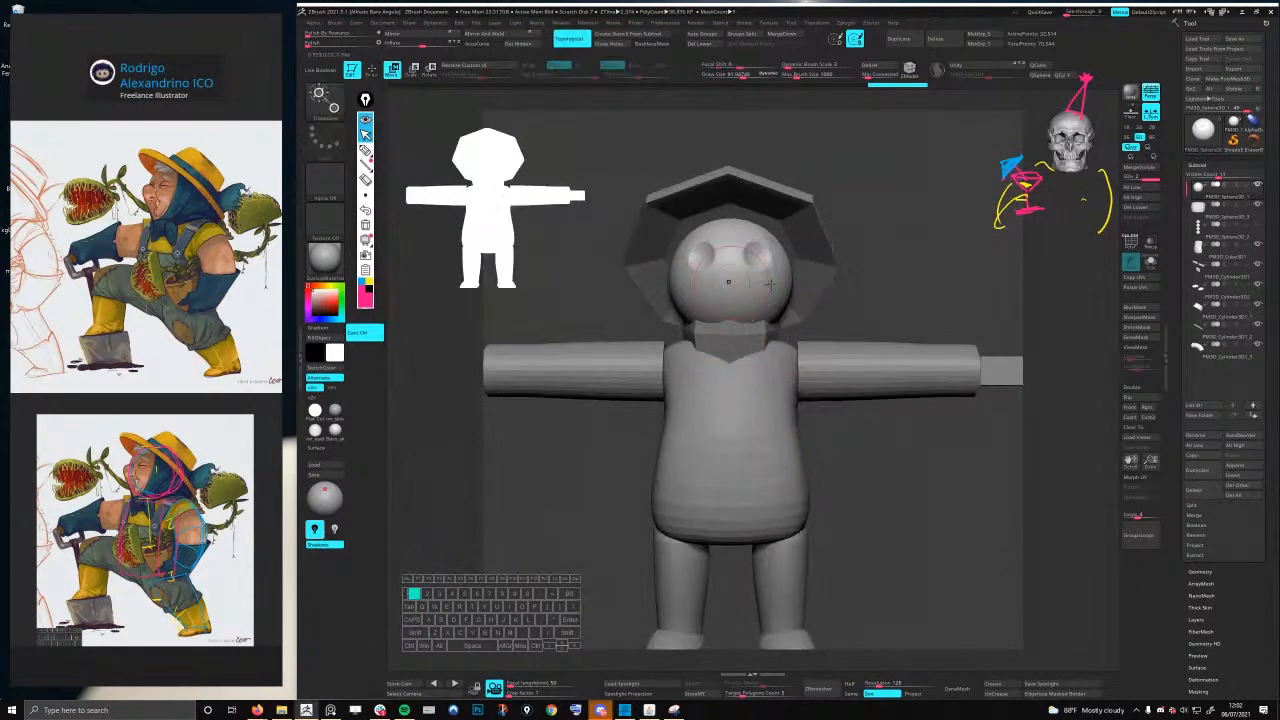
- Reshape the head's eye sockets with the Move Topological brush, working from the front and side and varying the brush size
key("q")
key("space")
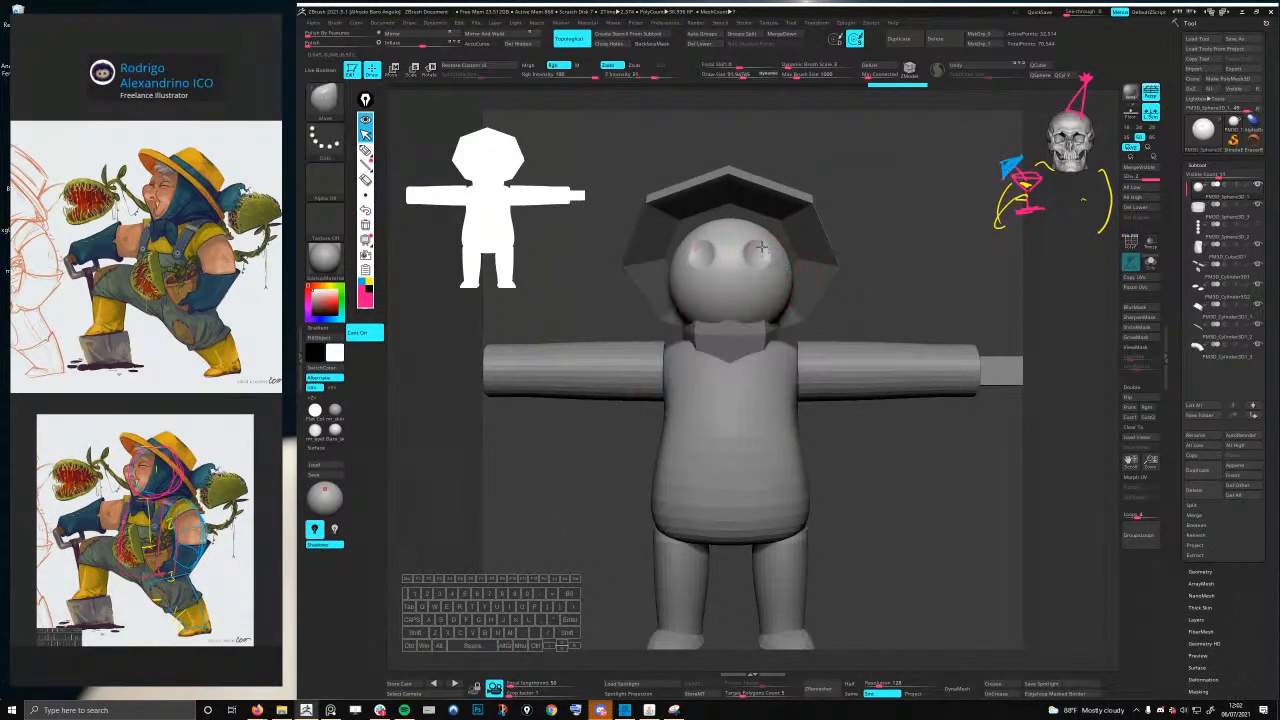
left_click_drag(761, 247, 753, 256)
right_click_drag(751, 263, 605, 261)
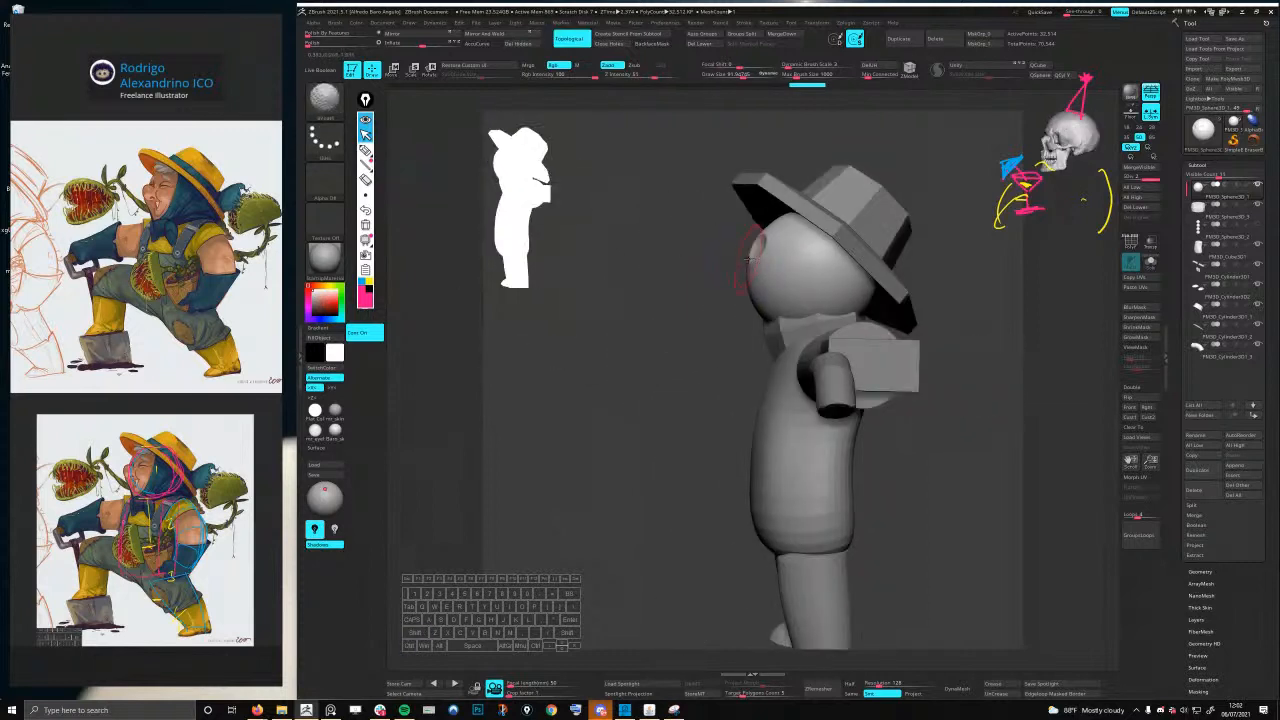
mouse_move(761, 247)
right_mouse_down()
mouse_move(797, 341)
mouse_move(787, 325)
right_mouse_up()
key("space")
left_click_drag(800, 336, 805, 336)
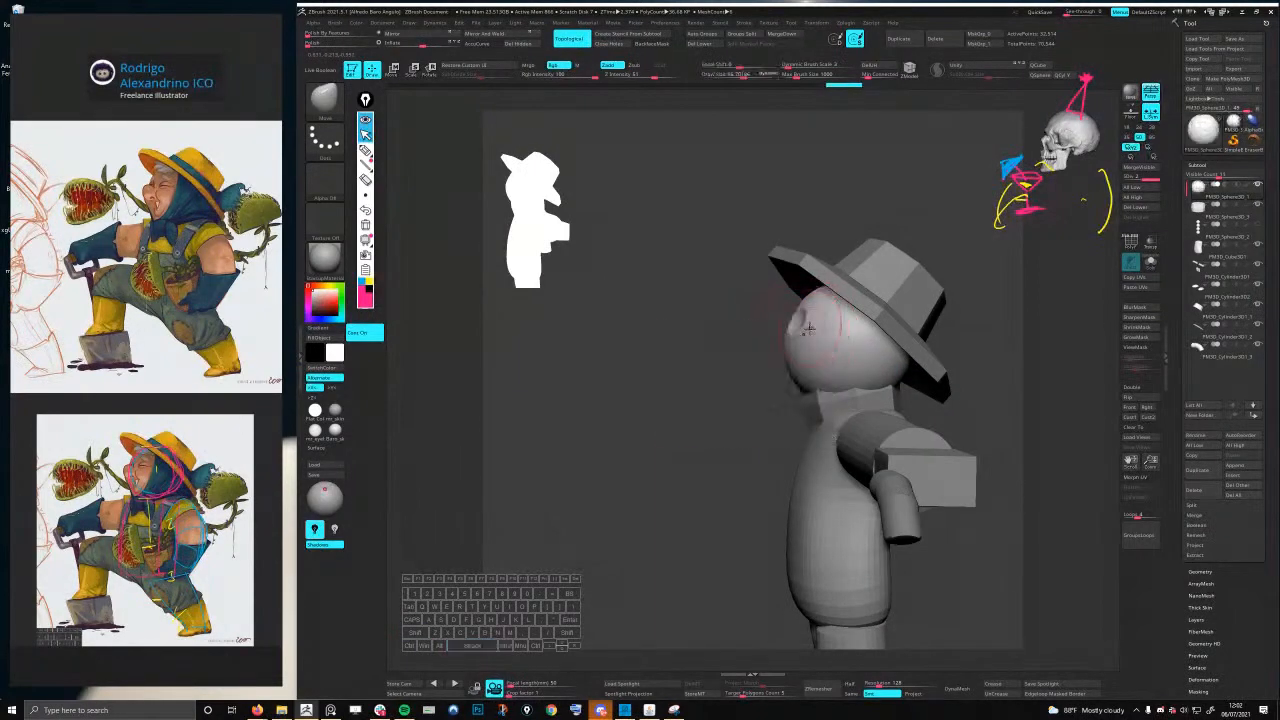
right_click_drag(810, 322, 817, 334)
key("space")
left_click_drag(814, 334, 797, 334)
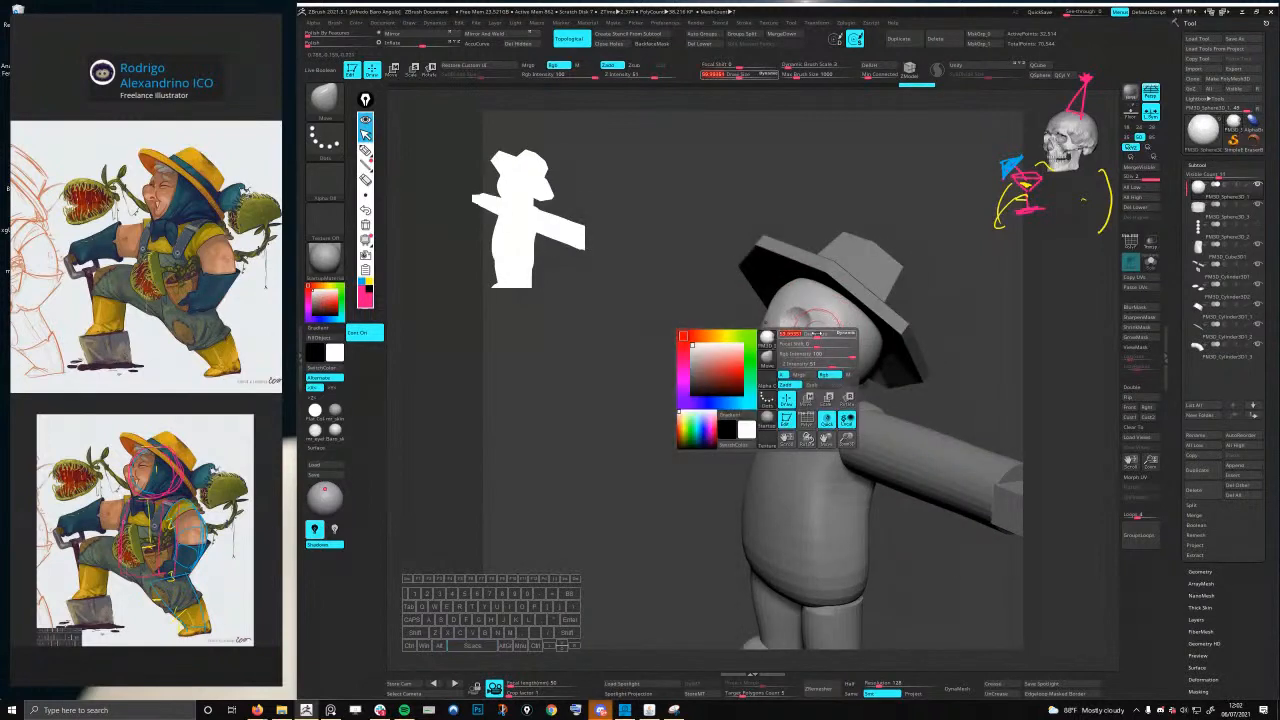
right_click_drag(813, 320, 807, 389)
- Delete the head's lower subdivision levels and insert a PolySphere on the face as the nose with the IMM Primitives brush
key("7")
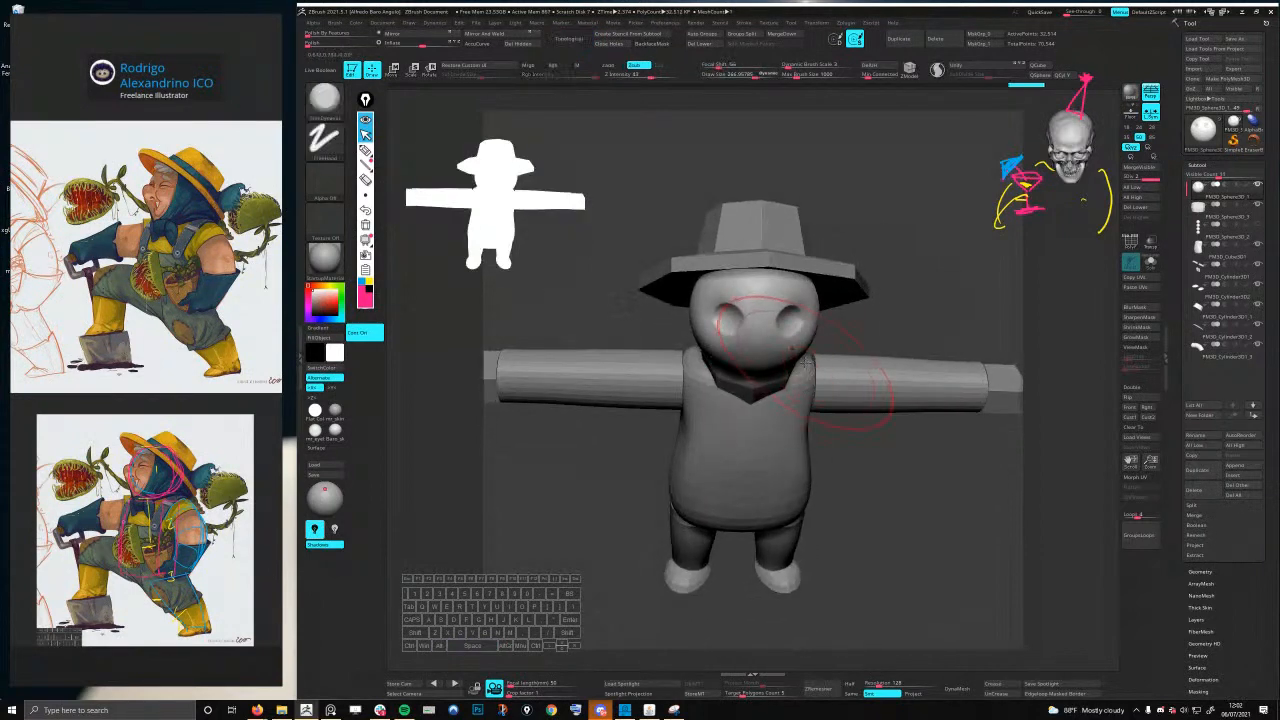
key("8")
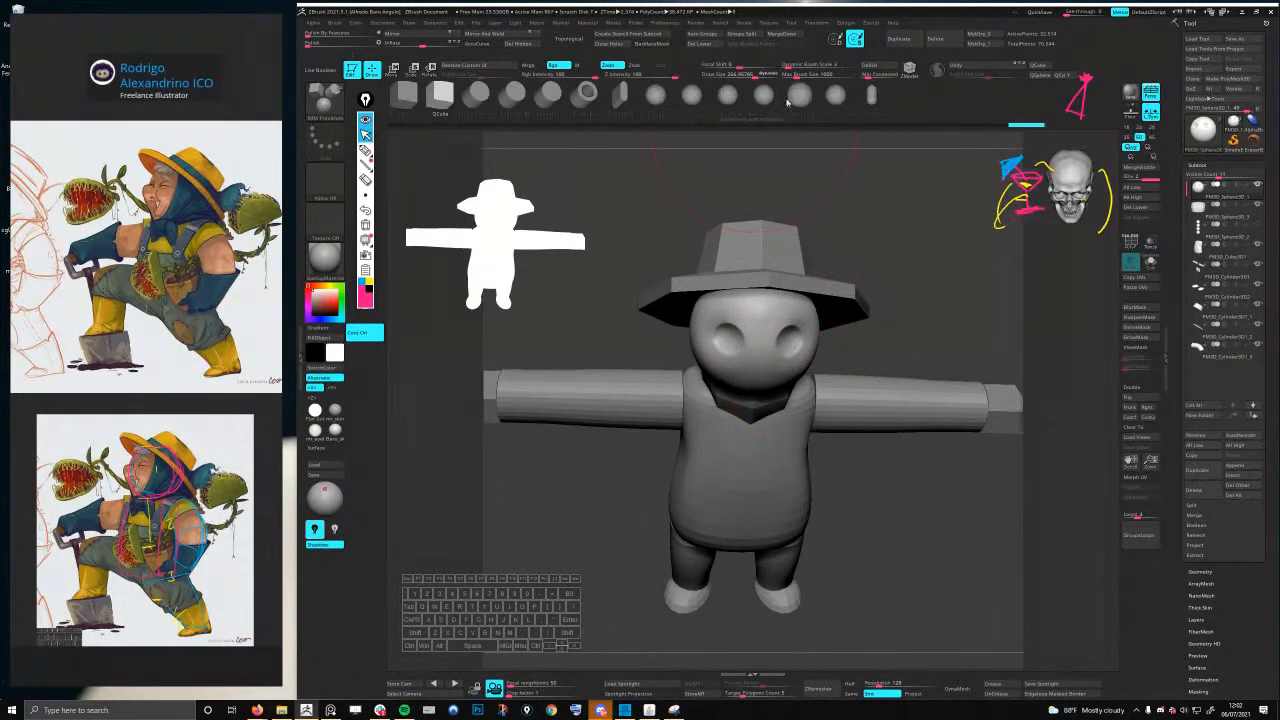
key("space")
left_click_drag(760, 363, 754, 362)
left_click(759, 360)
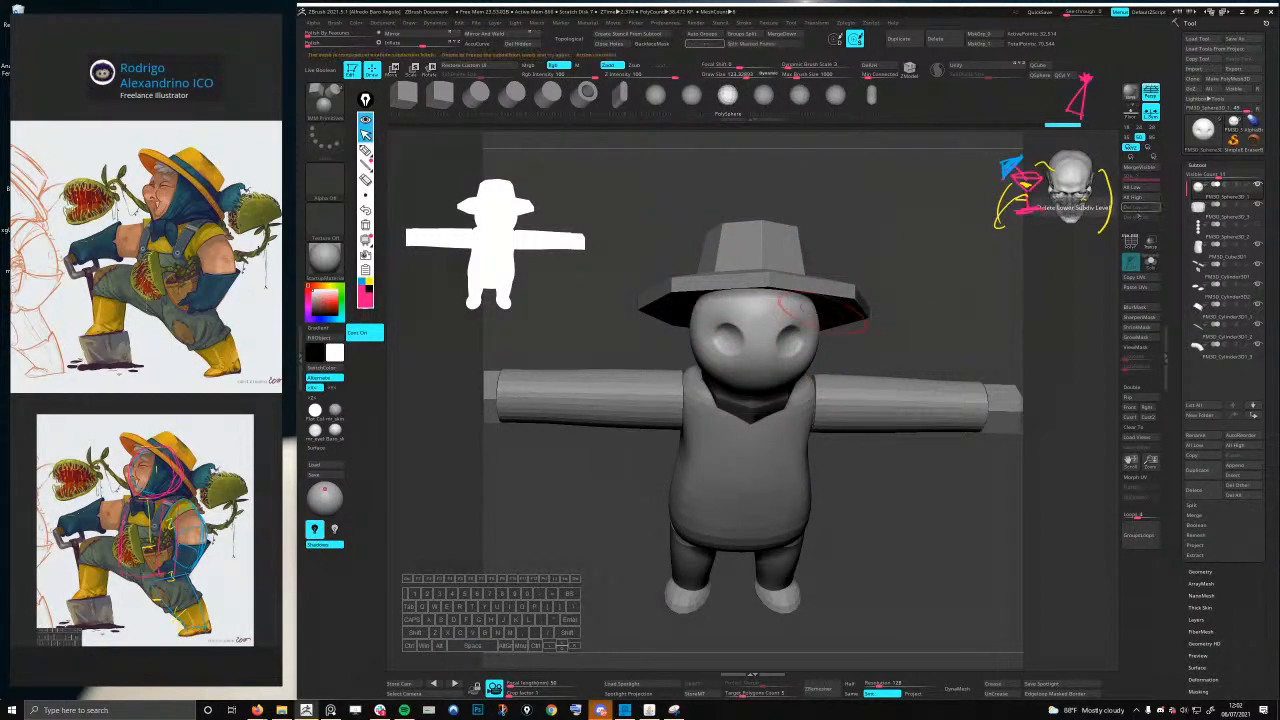
left_click(1147, 210)
mouse_move(759, 360)
left_mouse_down()
mouse_move(770, 374)
mouse_move(782, 362)
left_mouse_up()
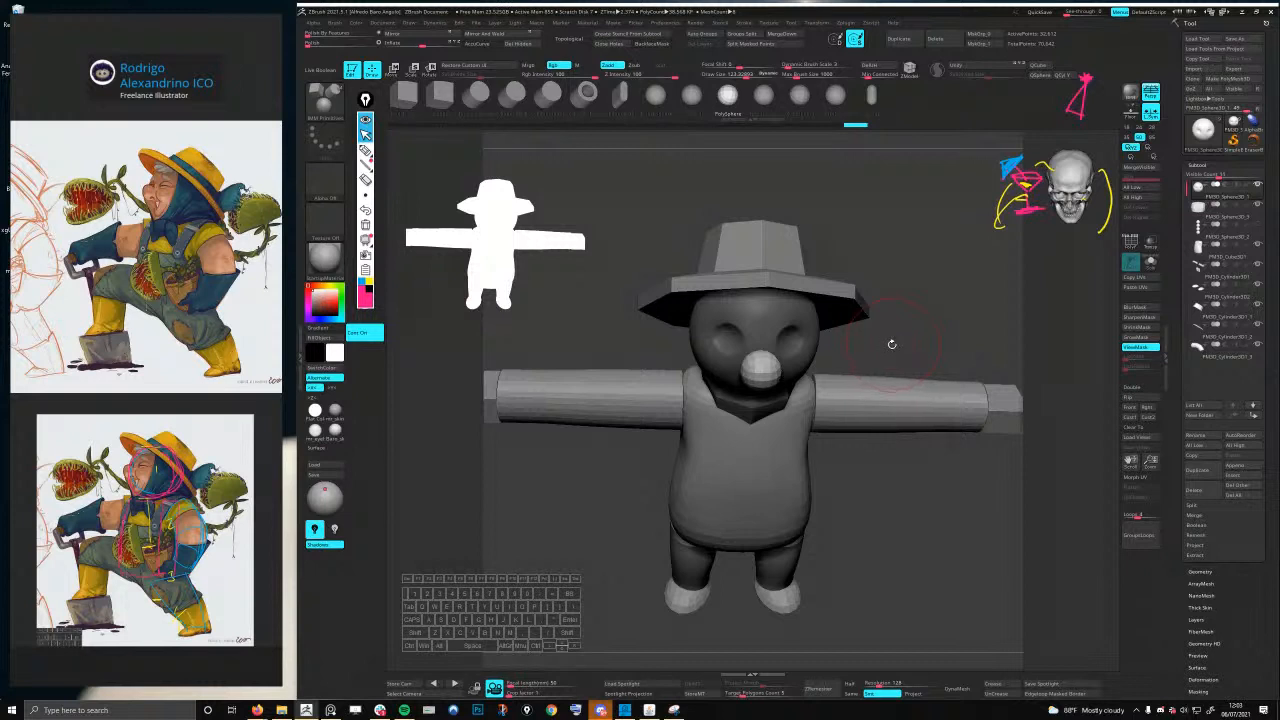
- Move the nose sphere back against the face, working from the side view
left_click_drag(895, 342, 834, 354)
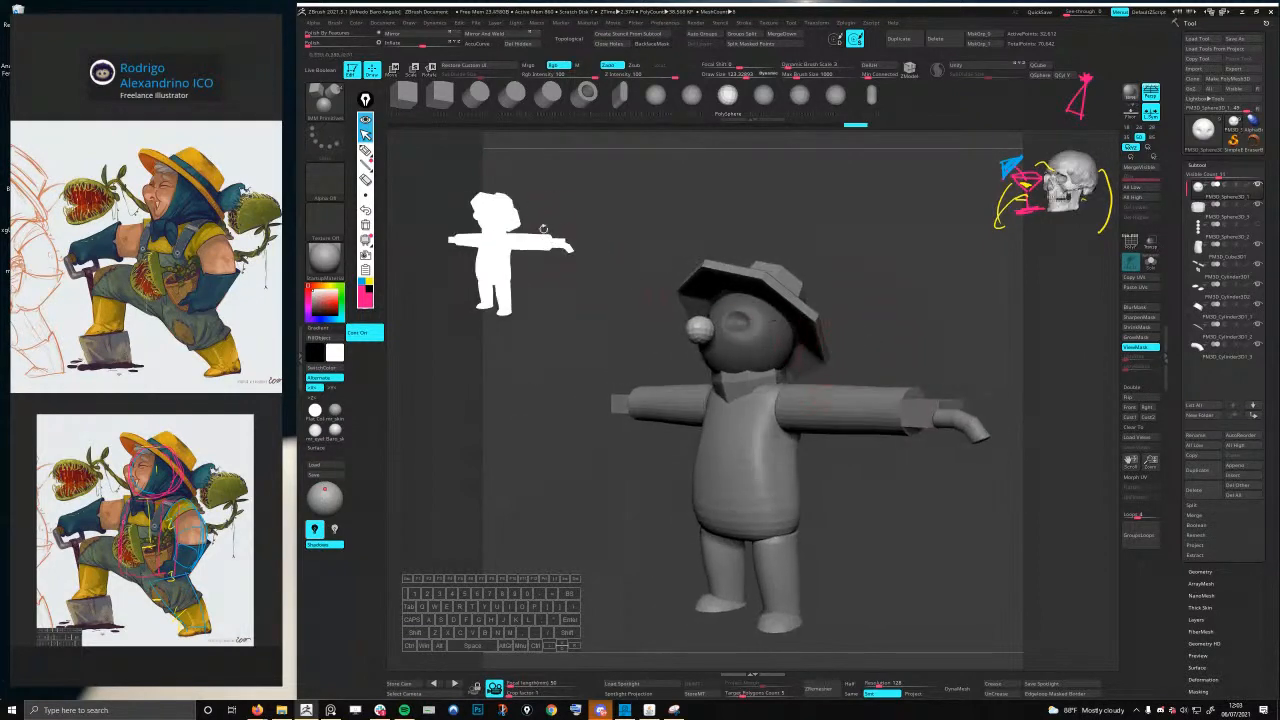
left_click_drag(588, 250, 520, 253)
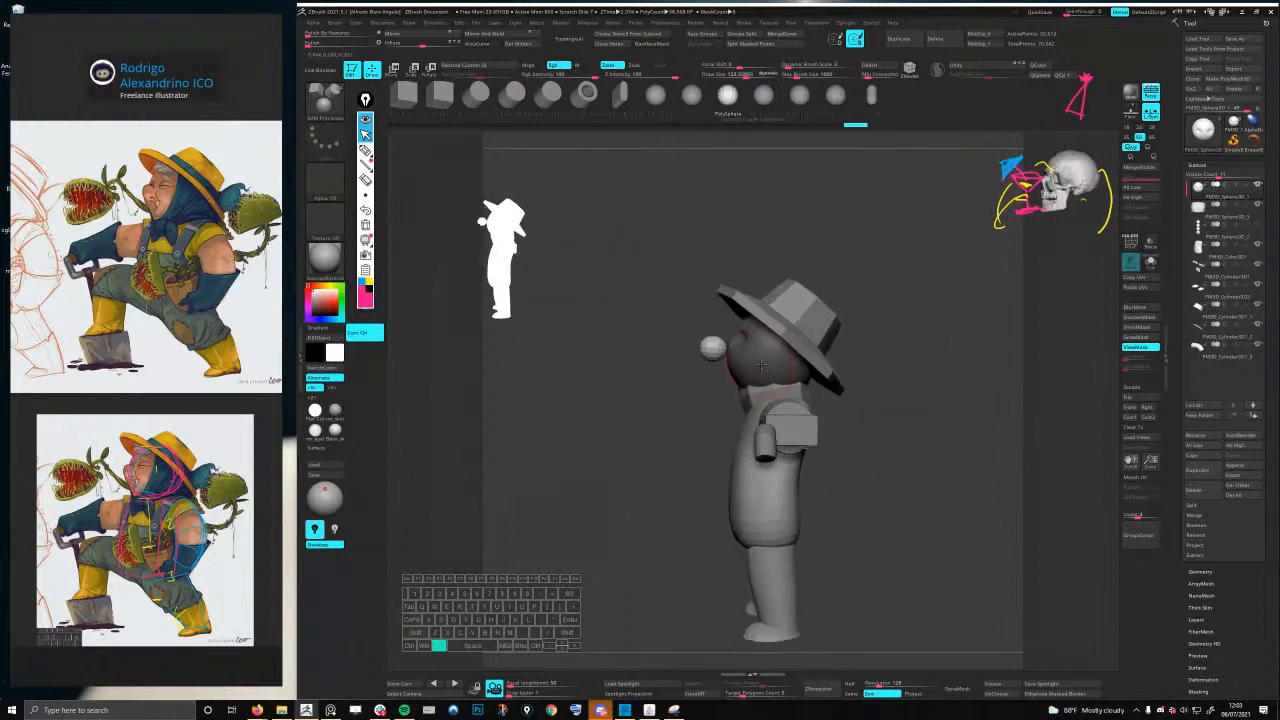
key("w")
mouse_move(715, 347)
left_mouse_down("alt")
mouse_move(705, 355)
mouse_move(735, 342)
left_mouse_up("alt")
key("q")
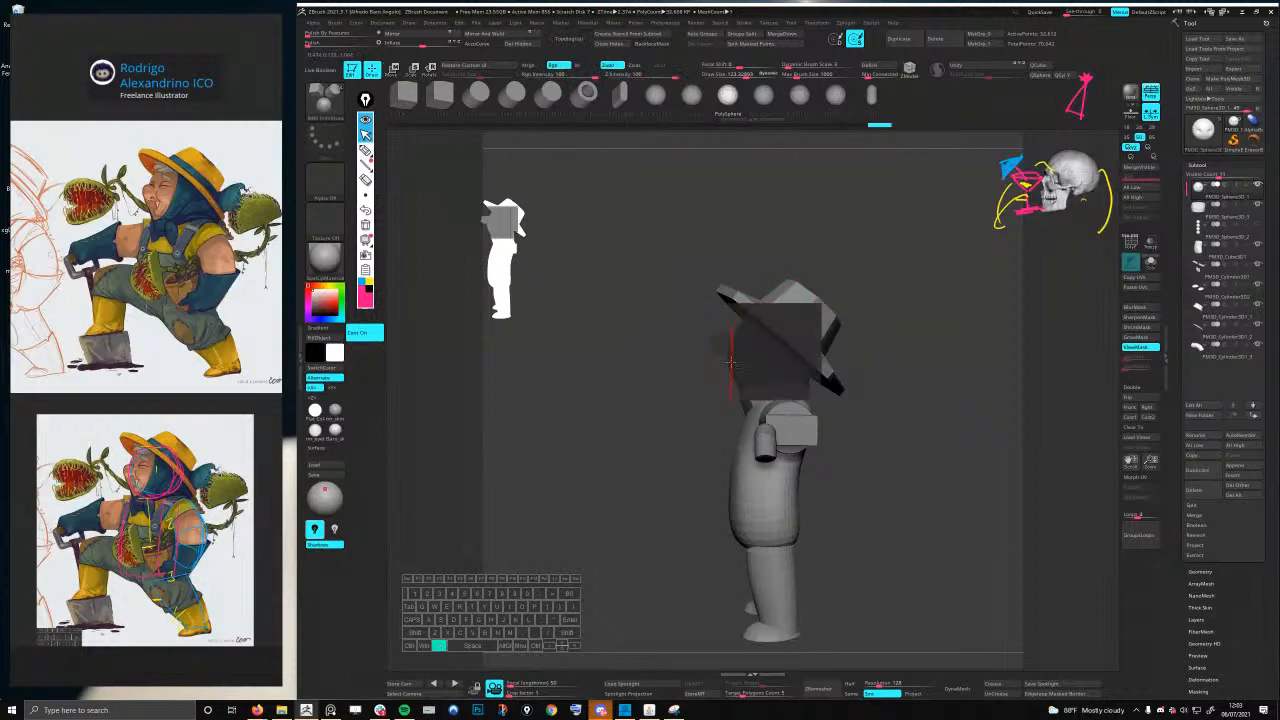
- Split the nose sphere off from the masked head into its own subtool
right_click_drag(731, 362, 757, 377, "ctrl")
left_click_drag(700, 391, 713, 388, "ctrl")
key("ctrl+z")
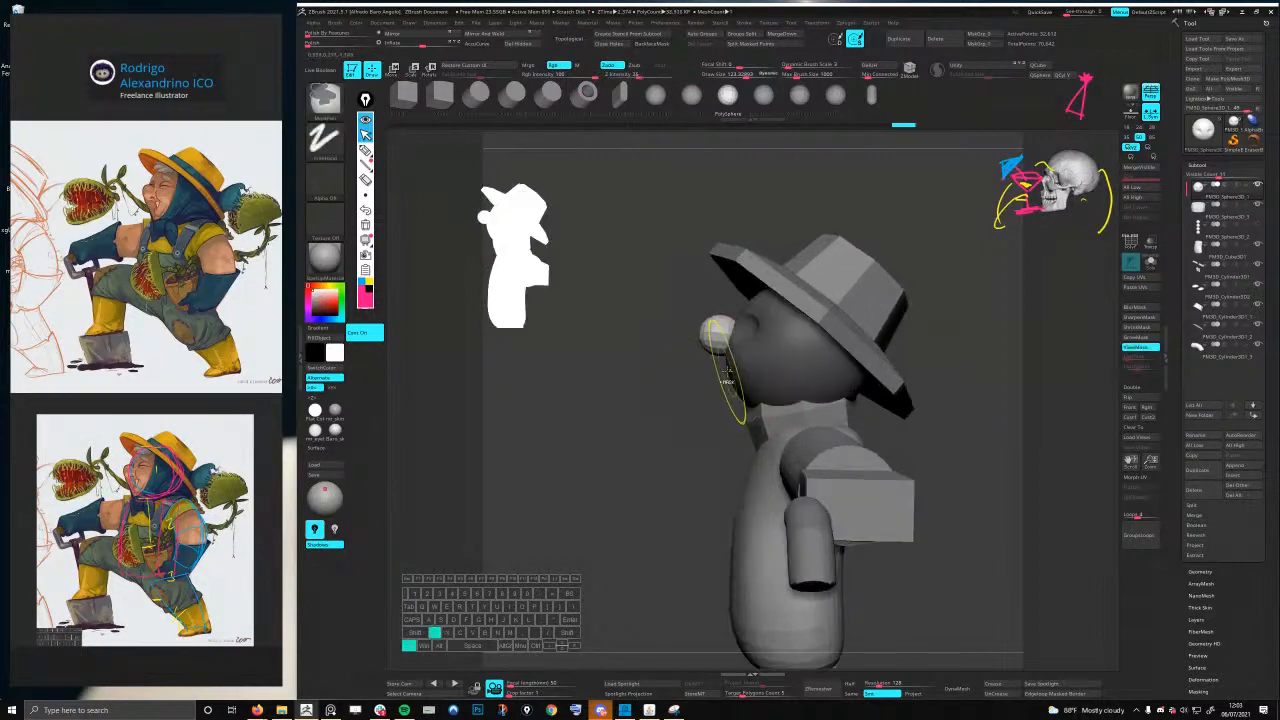
left_click(766, 46)
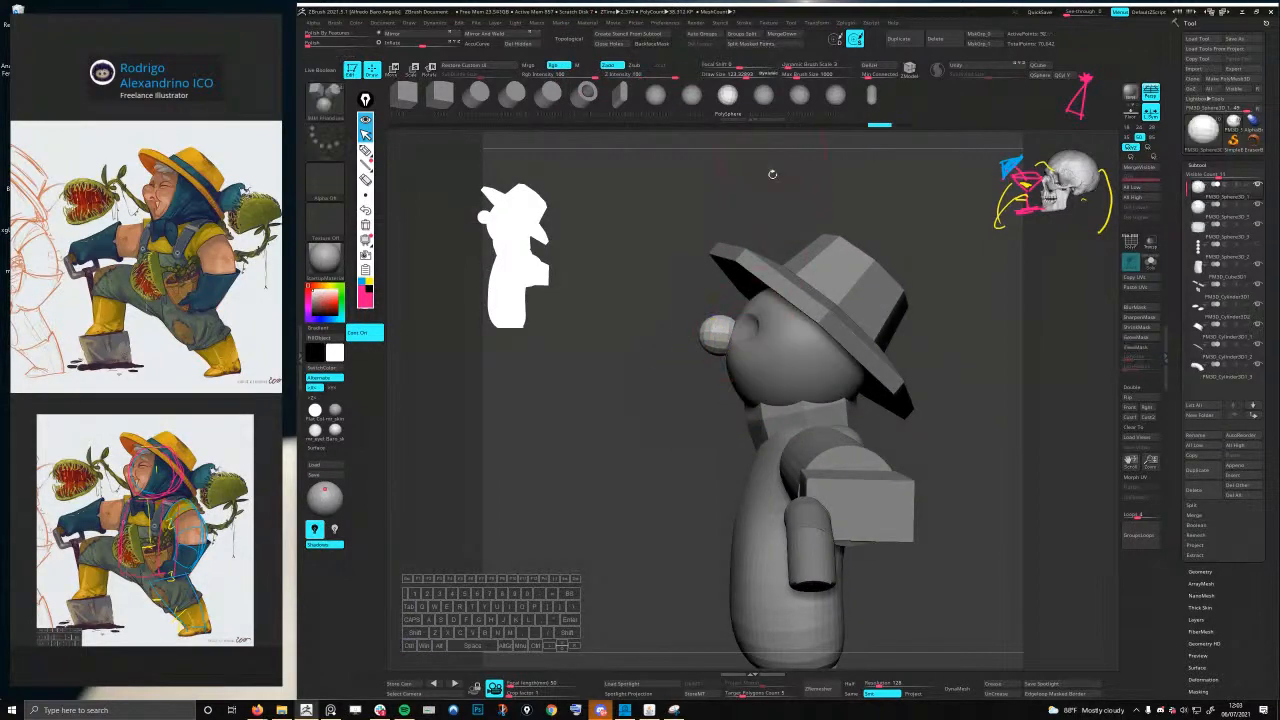
- Select the head subtool and form the mouth and chin beneath the nose, varying the brush size
left_click(752, 369, "alt")
right_click_drag(742, 369, 782, 366)
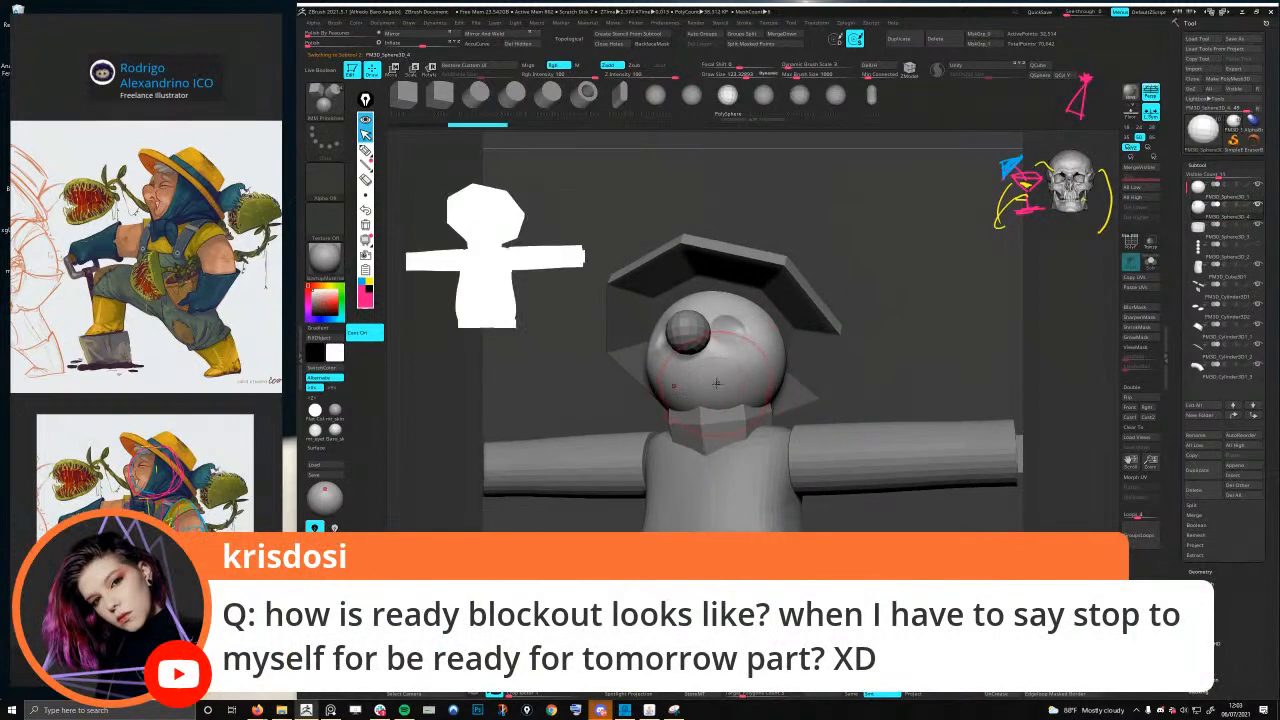
key("space")
left_click_drag(722, 378, 723, 378)
mouse_move(690, 375)
right_mouse_down()
mouse_move(715, 362)
mouse_move(712, 344)
mouse_move(686, 339)
mouse_move(747, 336)
mouse_move(749, 348)
right_mouse_up()
key("1")
key("space")
left_click_drag(749, 350, 727, 337)
right_click_drag(730, 328, 740, 345)
key("space")
left_click_drag(739, 326, 733, 325)
right_click_drag(732, 325, 703, 312)
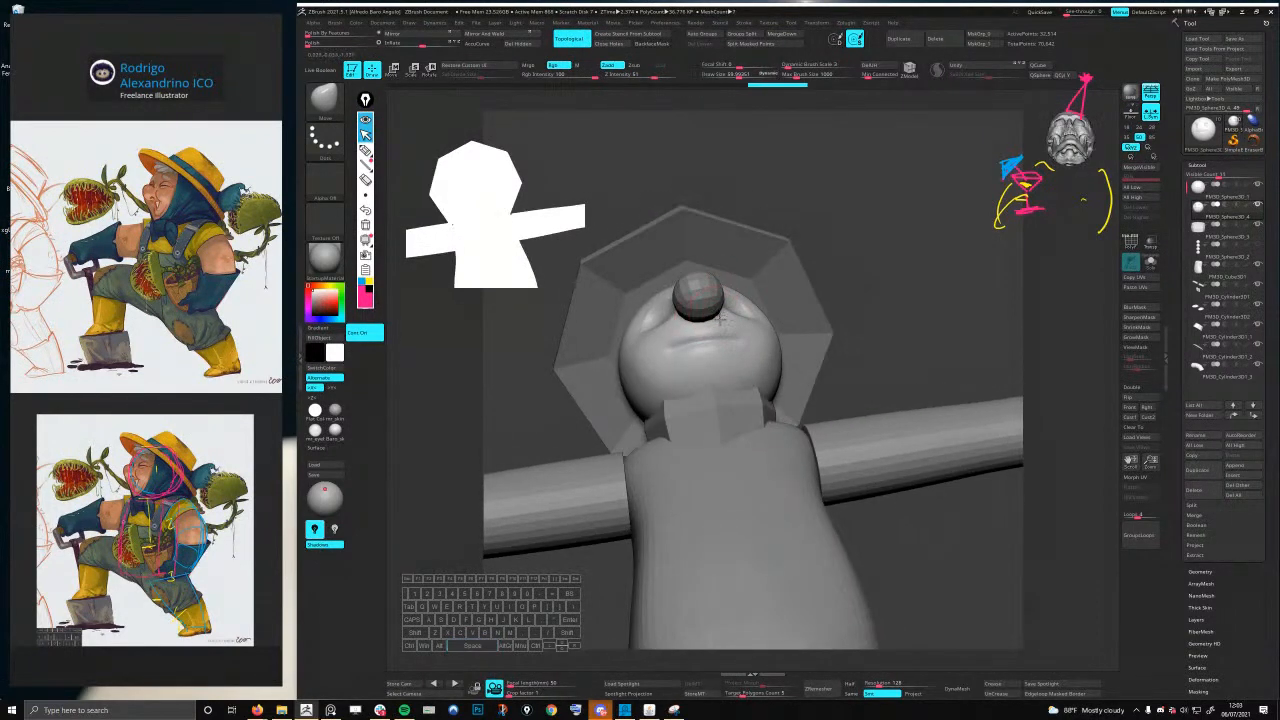
- Undo the last mouth stroke and refine the mouth and chin with the topological Move brush at a smaller size
left_click_drag(720, 320, 724, 318)
key("ctrl+z")
mouse_move(754, 330)
right_mouse_down()
mouse_move(763, 345)
mouse_move(770, 300)
mouse_move(755, 372)
right_mouse_up()
key("space")
left_click_drag(757, 370, 751, 370)
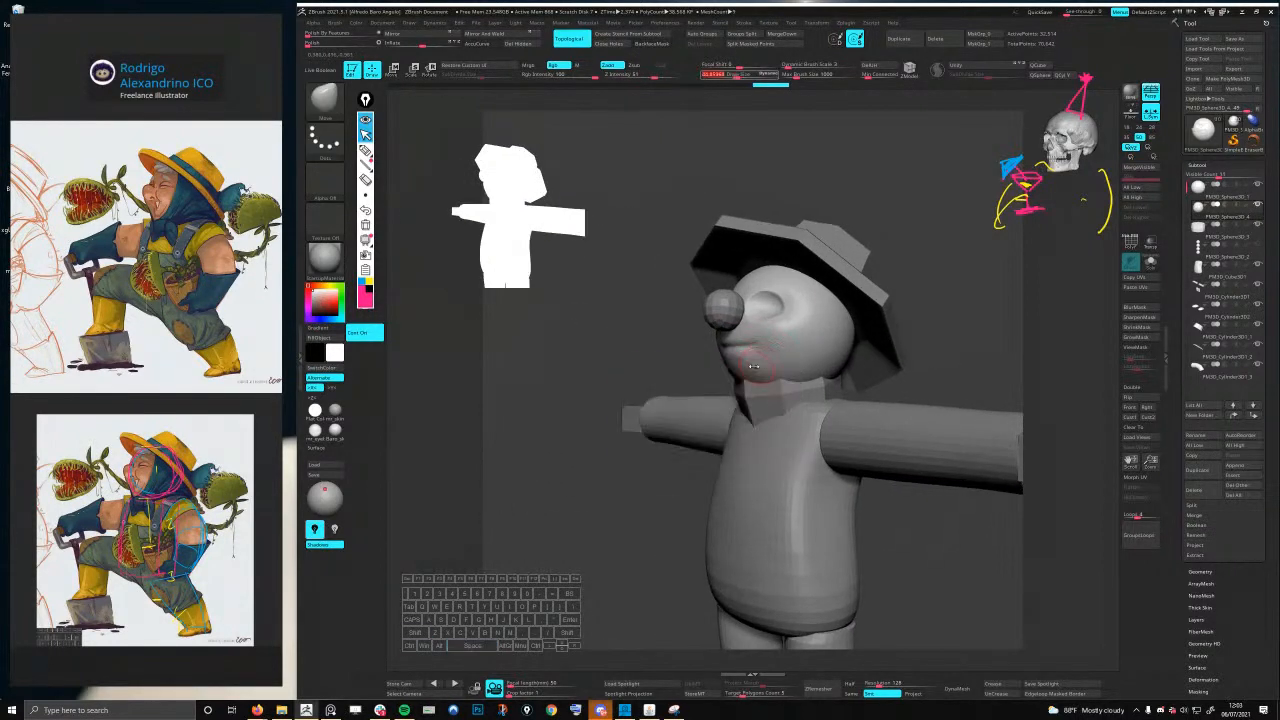
right_click_drag(738, 364, 770, 360, "shift")
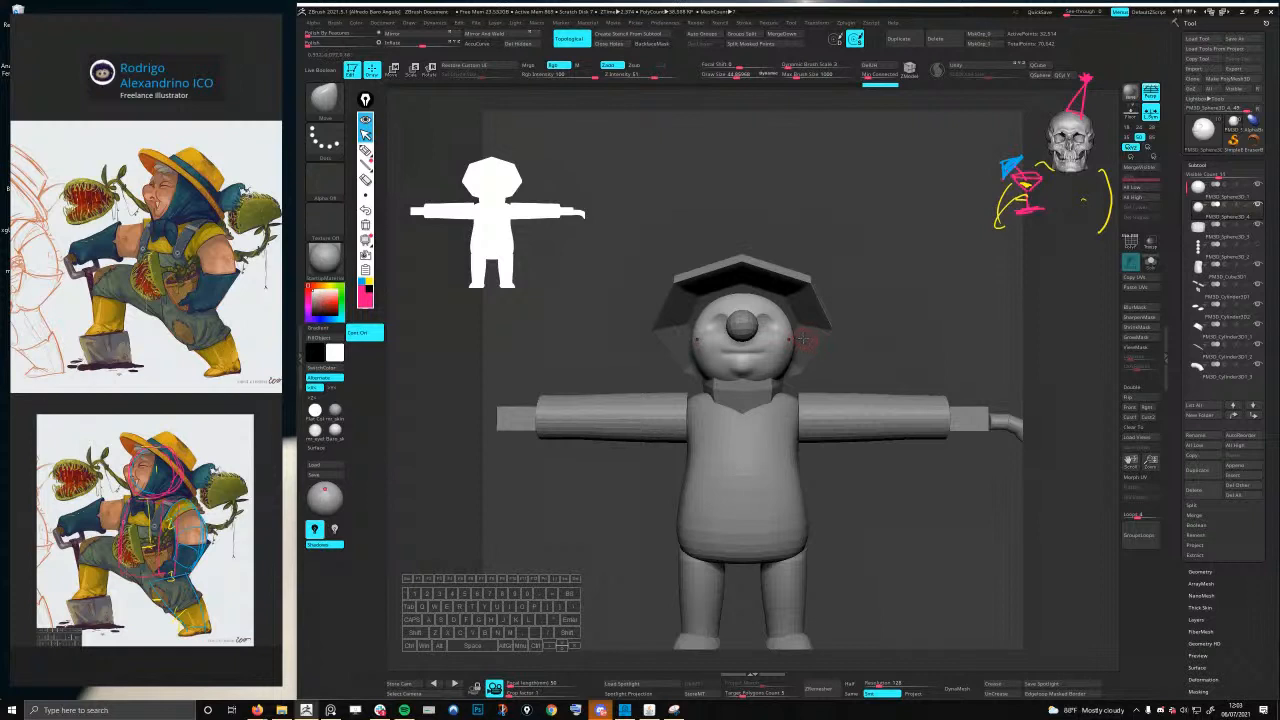
- Build up rounded eye volumes inside the head's eye sockets with the ClayBuildup brush
right_click_drag(803, 340, 779, 325)
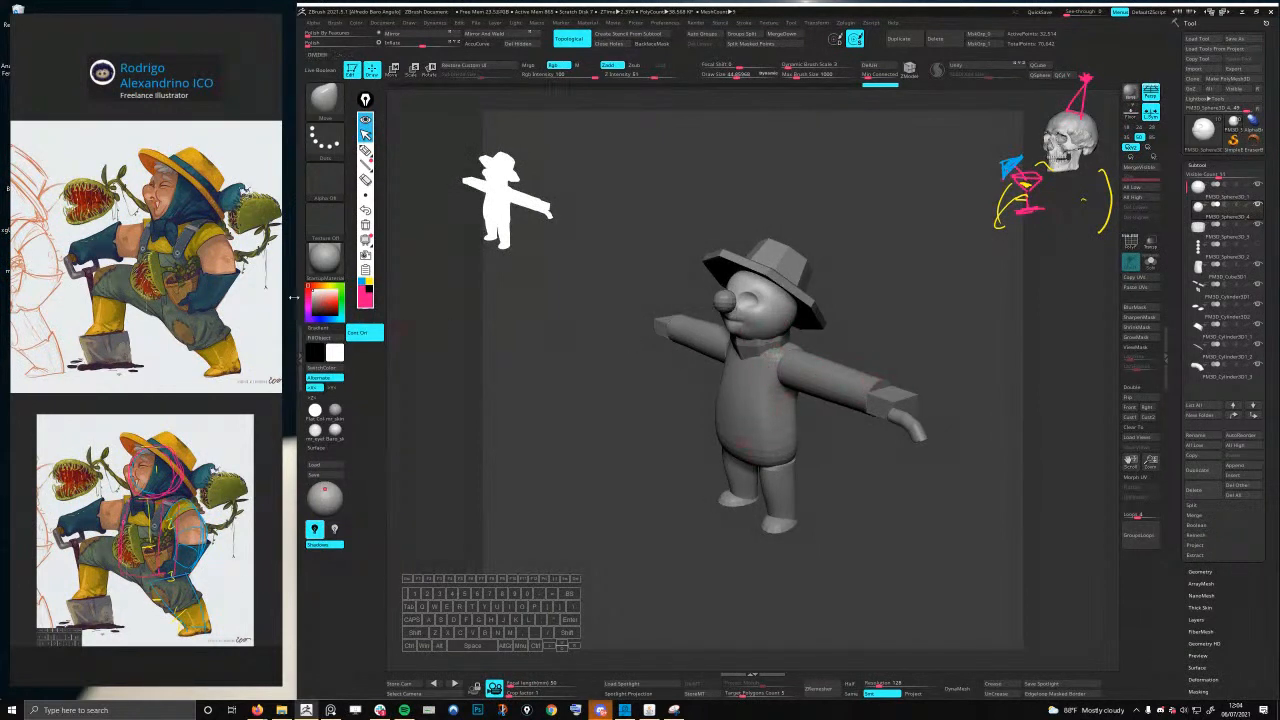
right_click_drag(808, 360, 837, 370)
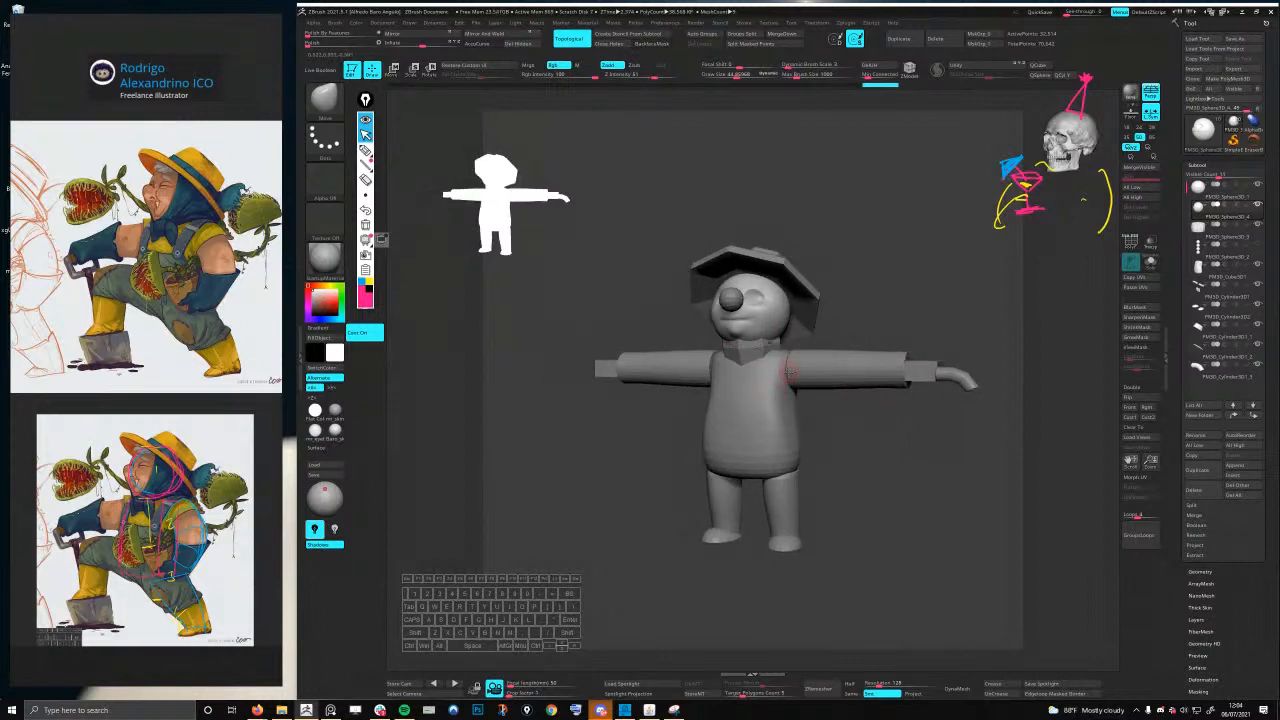
right_click_drag(789, 310, 800, 323, "alt")
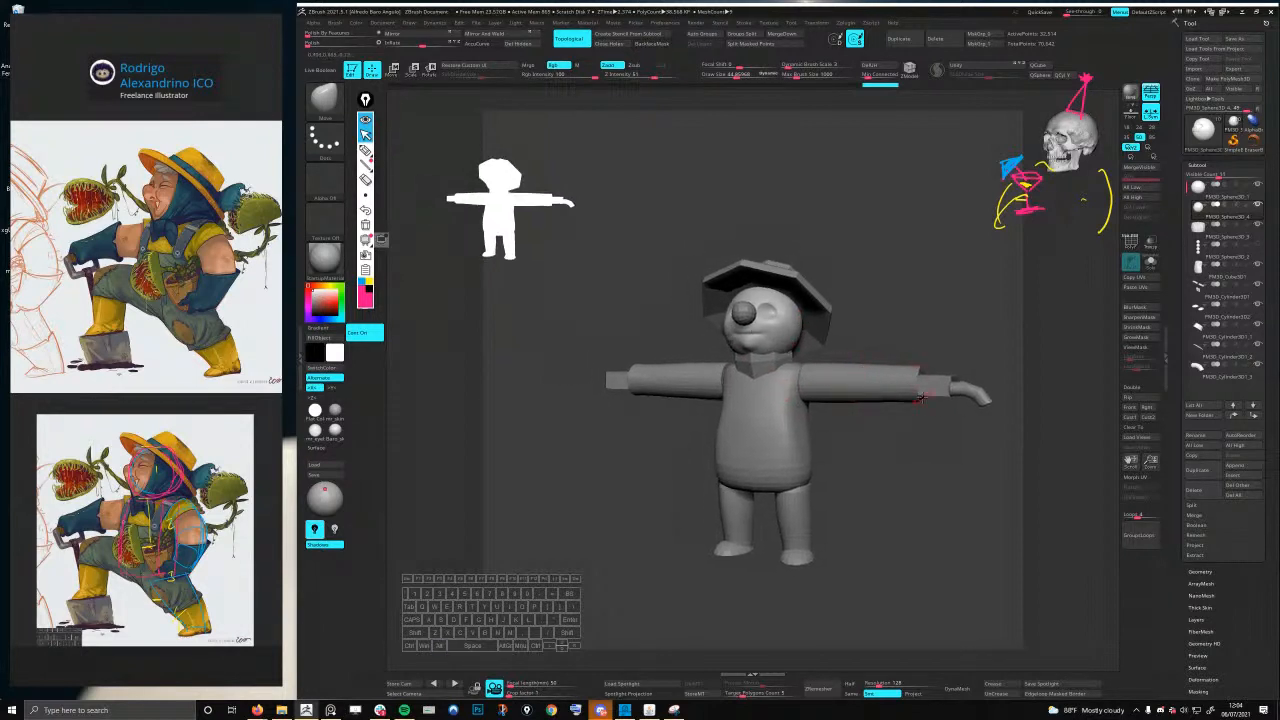
right_click_drag(812, 348, 785, 349, "shift")
key("b")
key("c")
key("b")
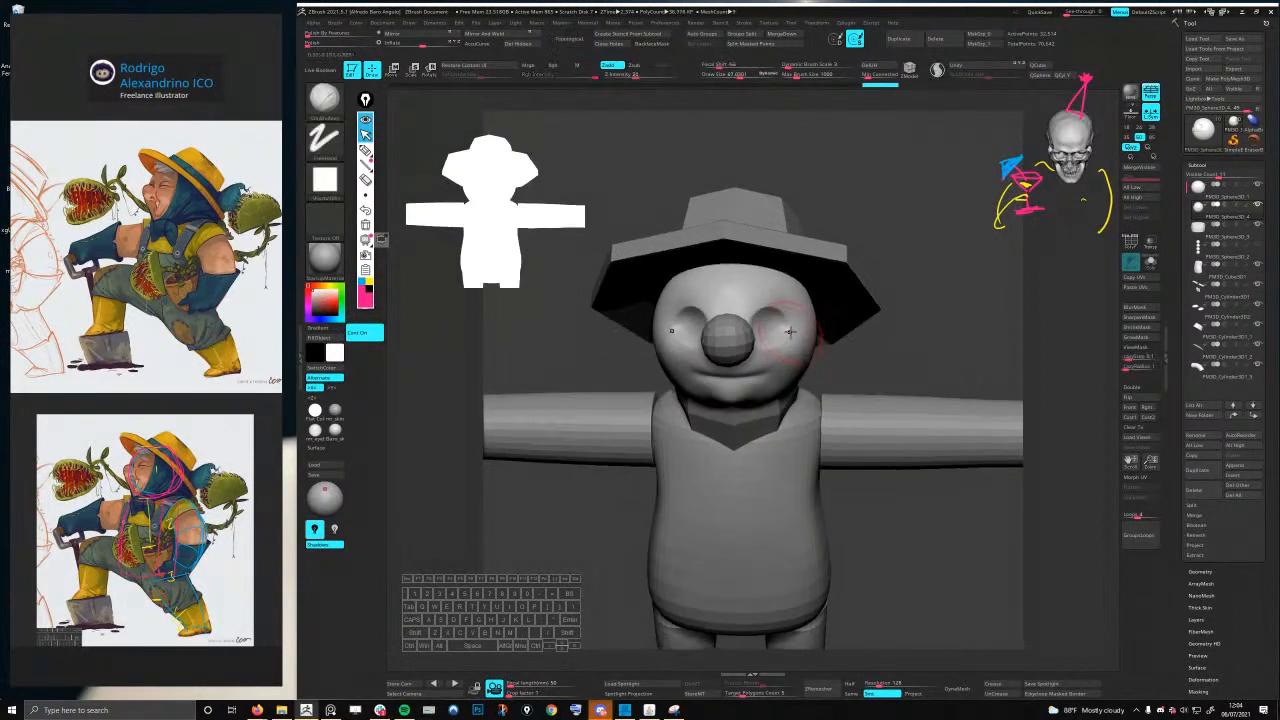
key("space")
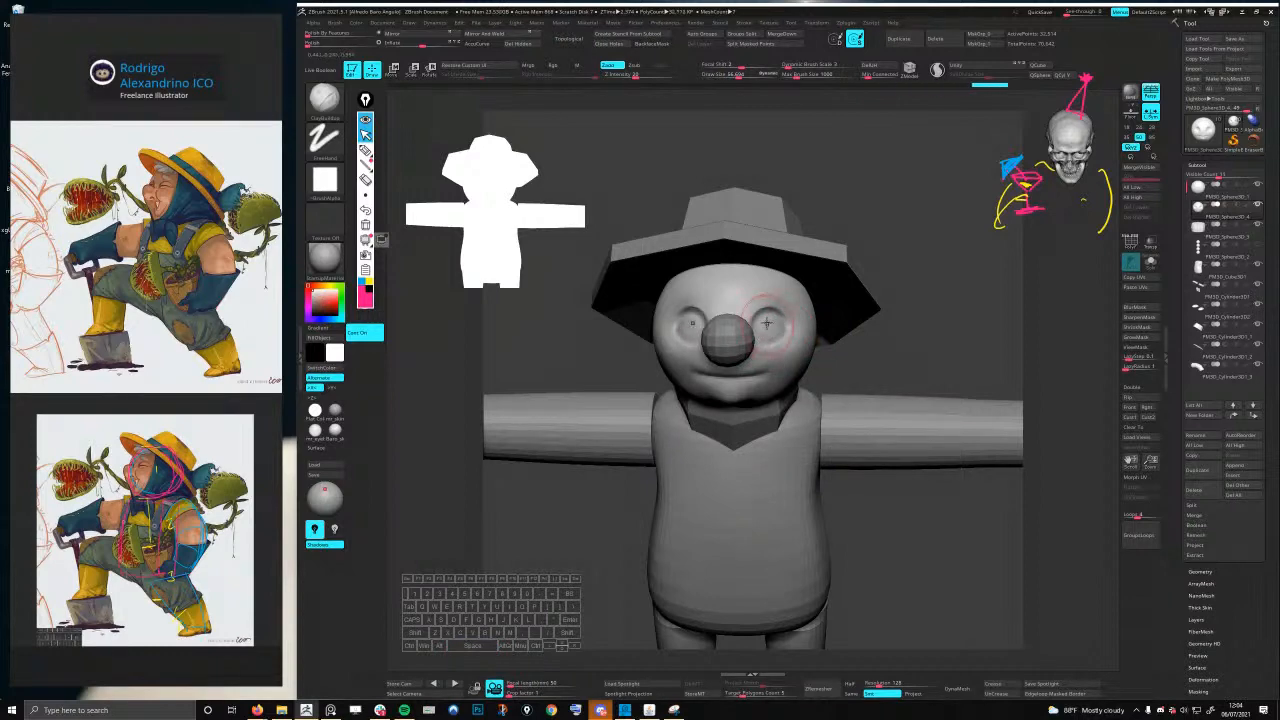
- Carve the eyelid creases and squinting eye lines on the head with the DamStandard brush, varying the brush size
mouse_move(768, 328)
right_mouse_down()
mouse_move(760, 341)
mouse_move(780, 330)
mouse_move(790, 355)
right_mouse_up()
key("b")
key("d")
key("s")
key("space")
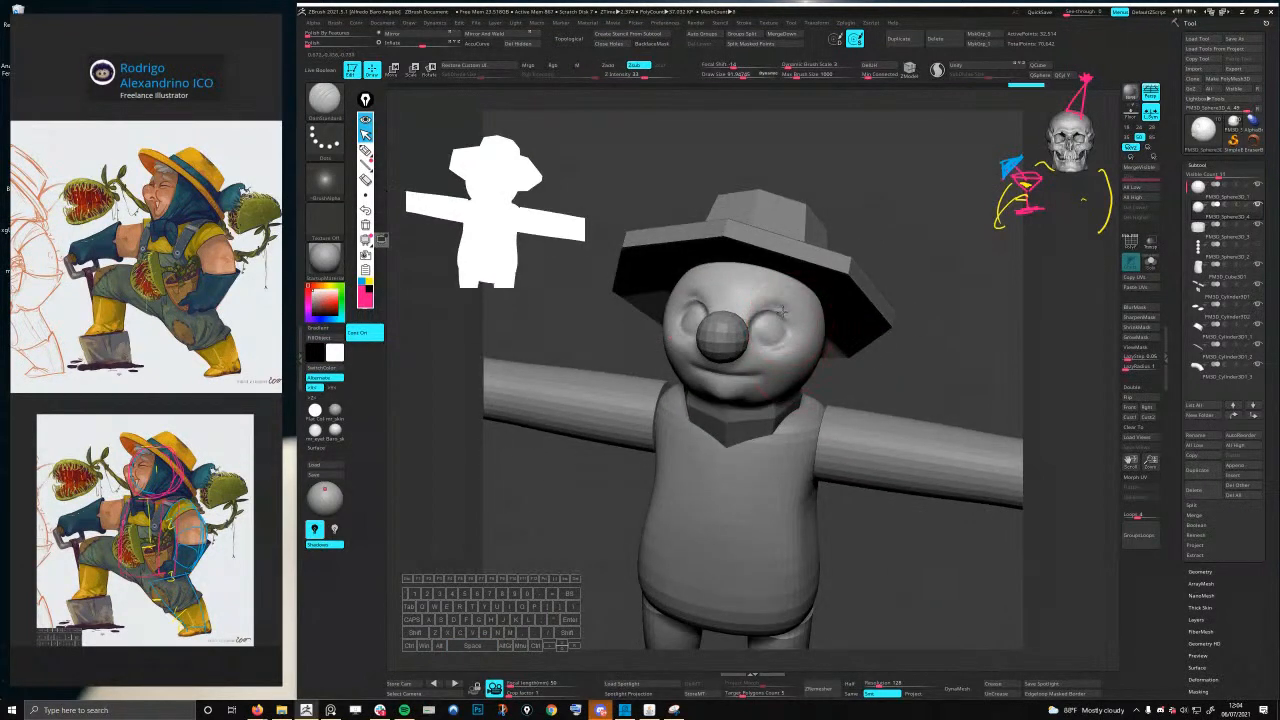
mouse_move(790, 342)
right_mouse_down("shift")
mouse_move(767, 345)
mouse_move(774, 320)
mouse_move(779, 367)
right_mouse_up("shift")
key("space")
key("space")
key("space")
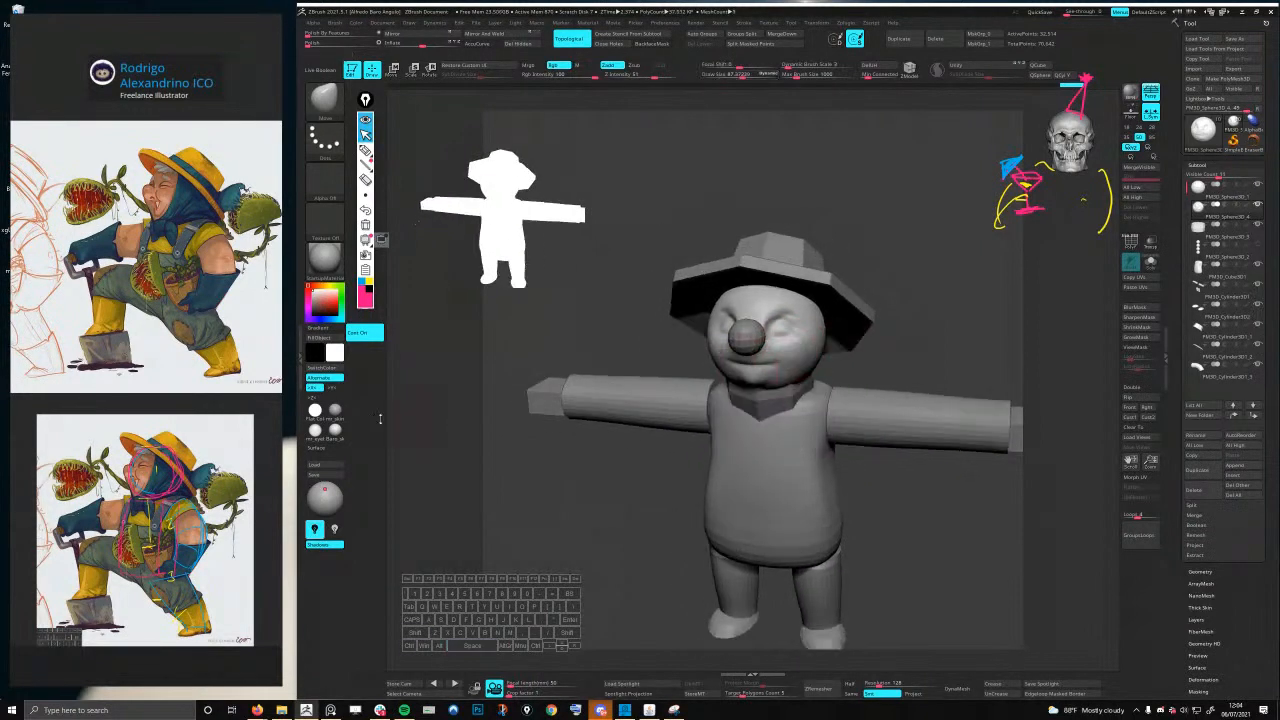
- Adjust the eyes and inner brow with the topological Move brush and undo the last stroke
right_click_drag(692, 376, 762, 330)
key("space")
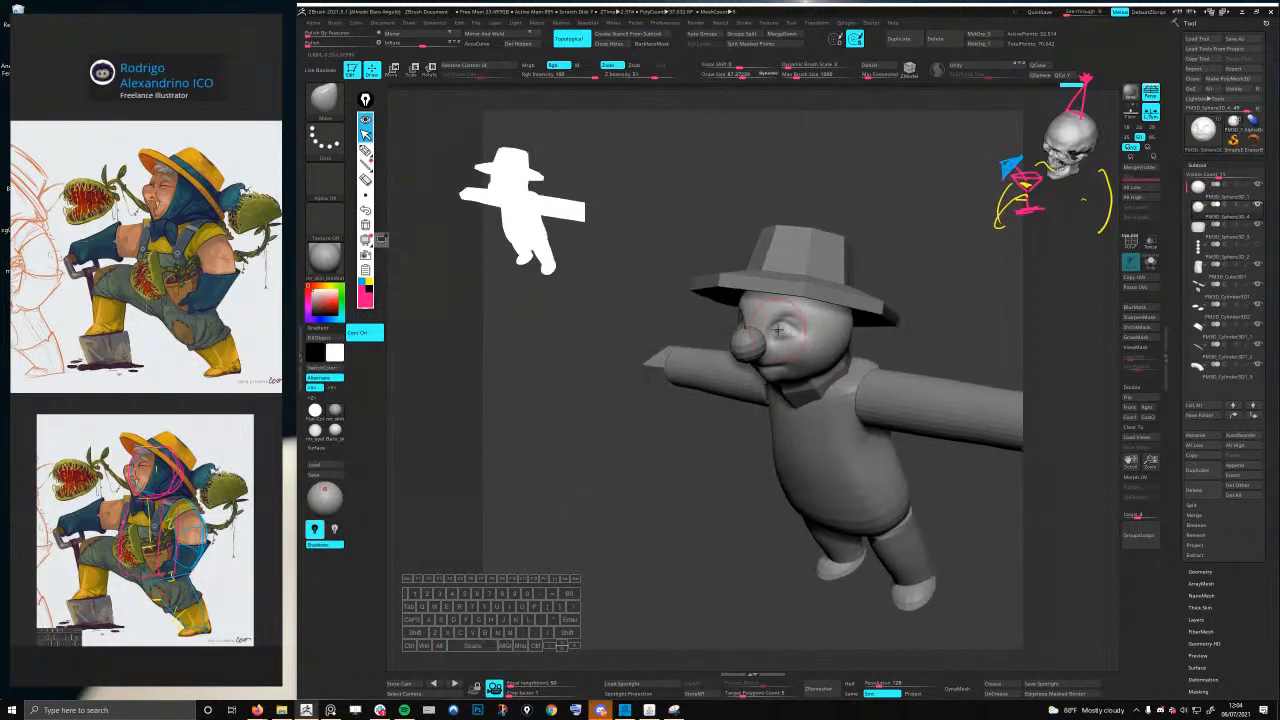
key("space")
left_click_drag(768, 313, 770, 322)
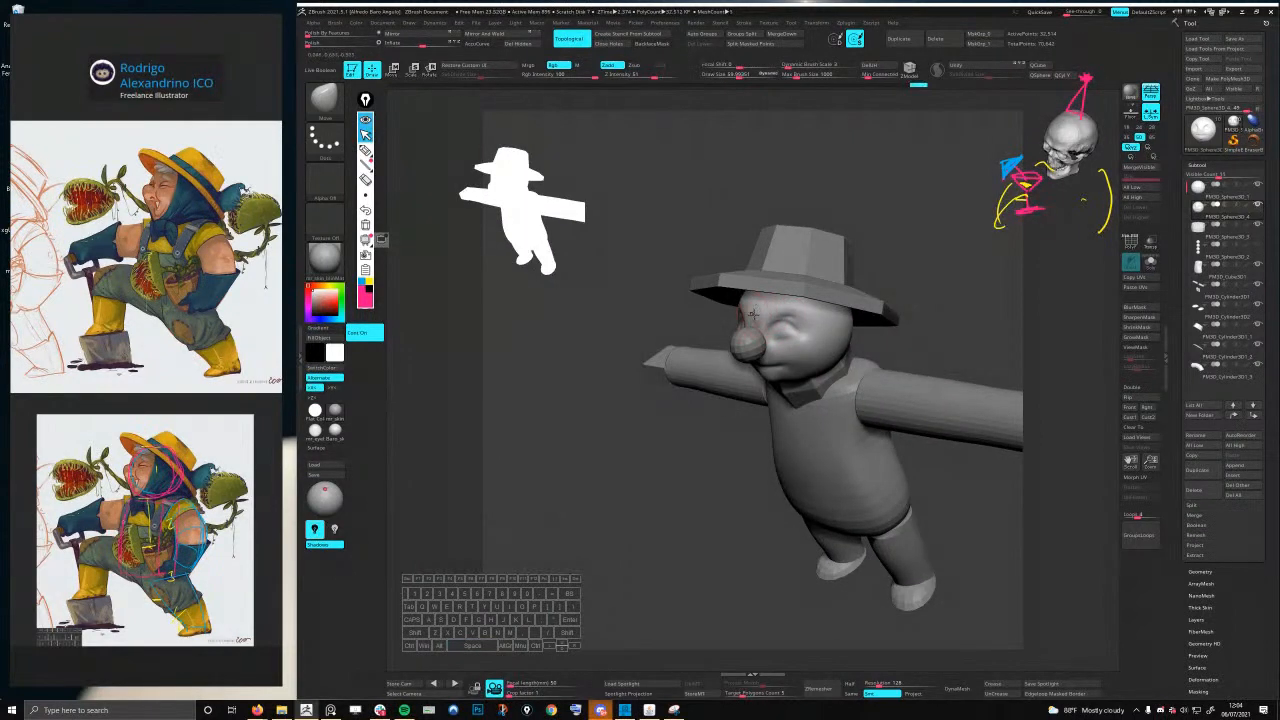
right_click_drag(758, 327, 766, 362)
key("ctrl+z")
- Reshape the brow, nose bridge and squinting eyes with the topological Move brush, varying its size and the viewing angle
key("space")
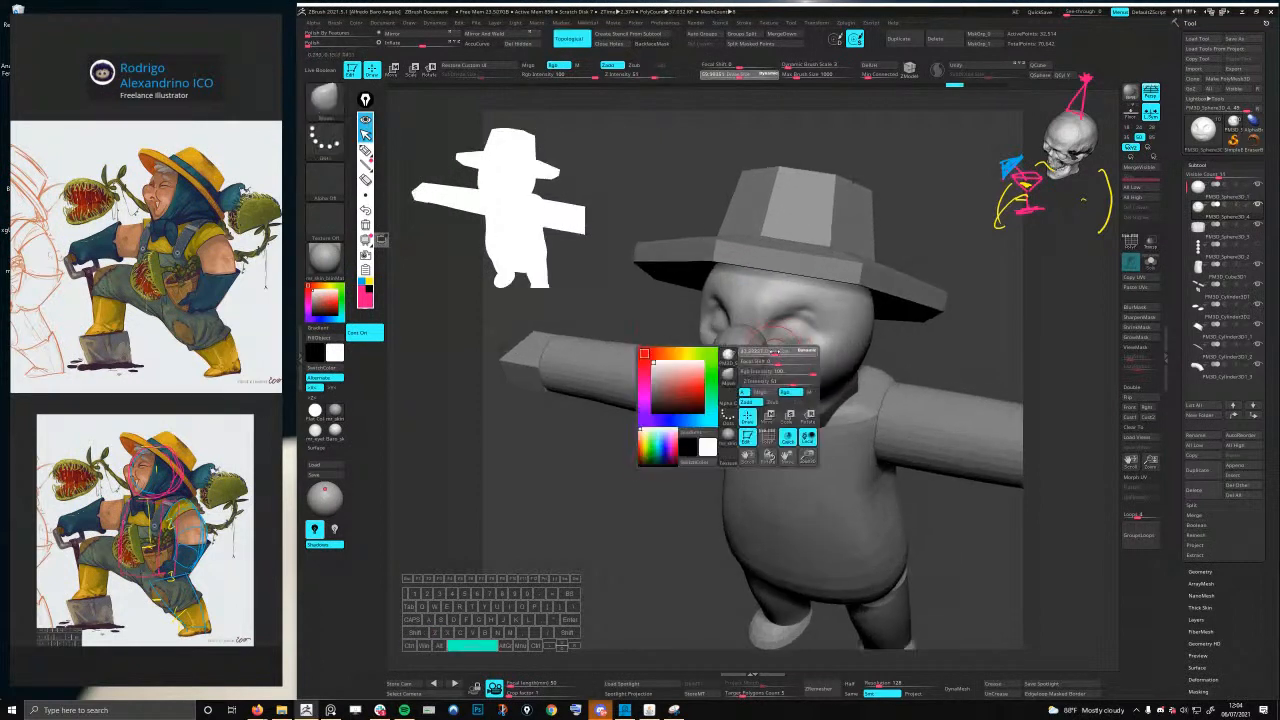
left_click_drag(773, 362, 764, 362)
right_click_drag(764, 358, 780, 372)
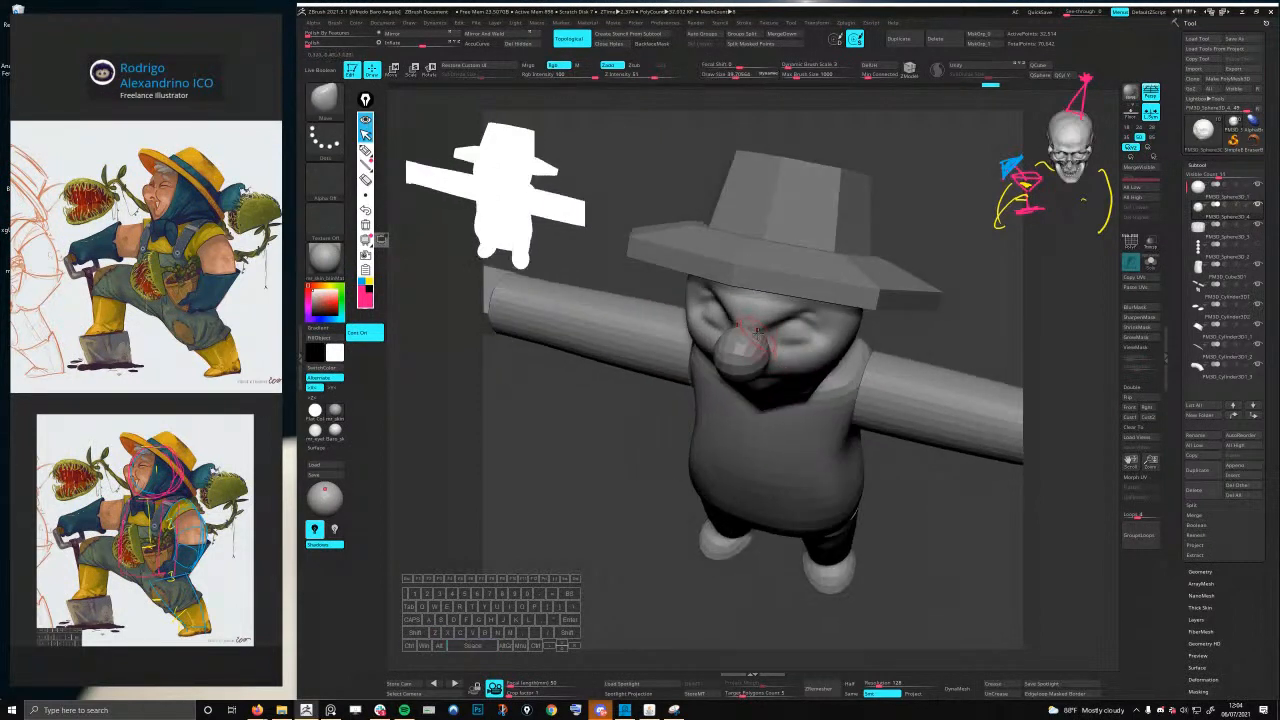
right_click_drag(758, 330, 764, 352)
key("space")
left_click_drag(760, 366, 773, 366)
mouse_move(773, 362)
right_mouse_down()
mouse_move(771, 337)
mouse_move(788, 377)
mouse_move(765, 394)
right_mouse_up()
key("space")
left_click_drag(776, 384, 765, 384)
right_click_drag(766, 350, 774, 308)
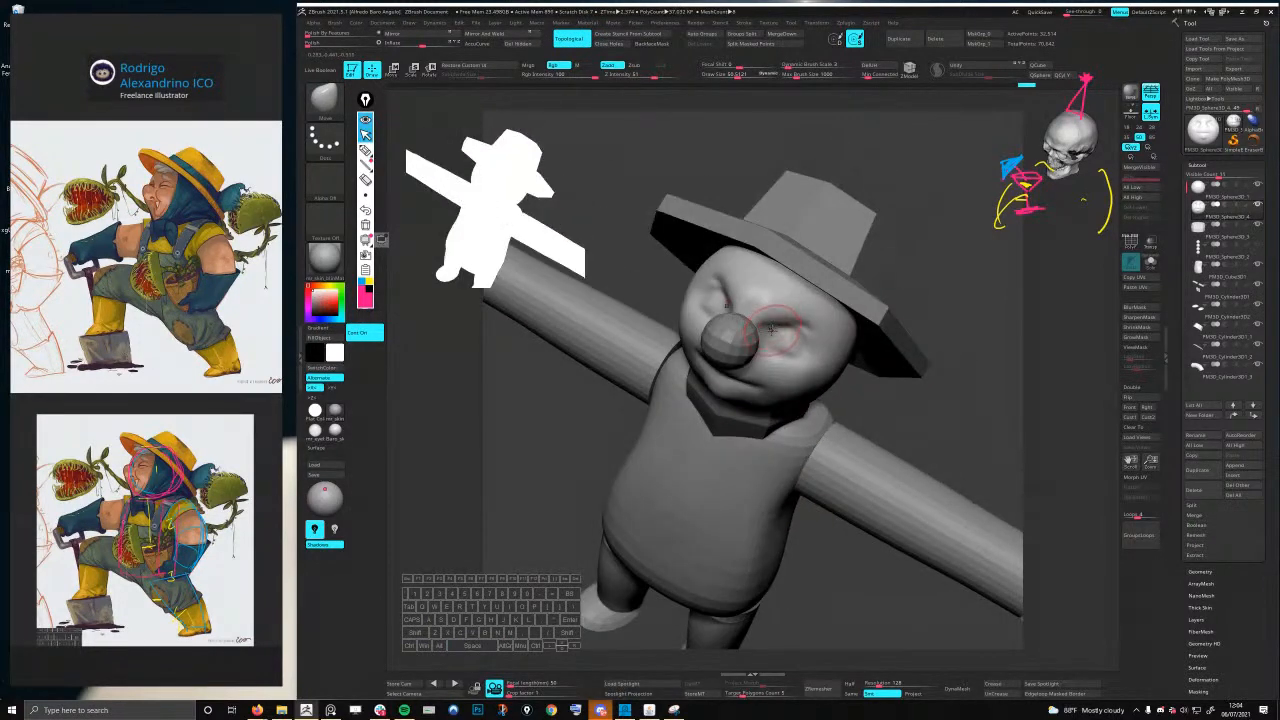
- Sculpt the brow ridge with the Clay brush, smoothing it and carving in the area above the eyes
key("9")
key("space")
left_click_drag(766, 328, 757, 322)
right_click_drag(770, 312, 770, 308)
left_click_drag(770, 312, 753, 326, "shift")
key("space")
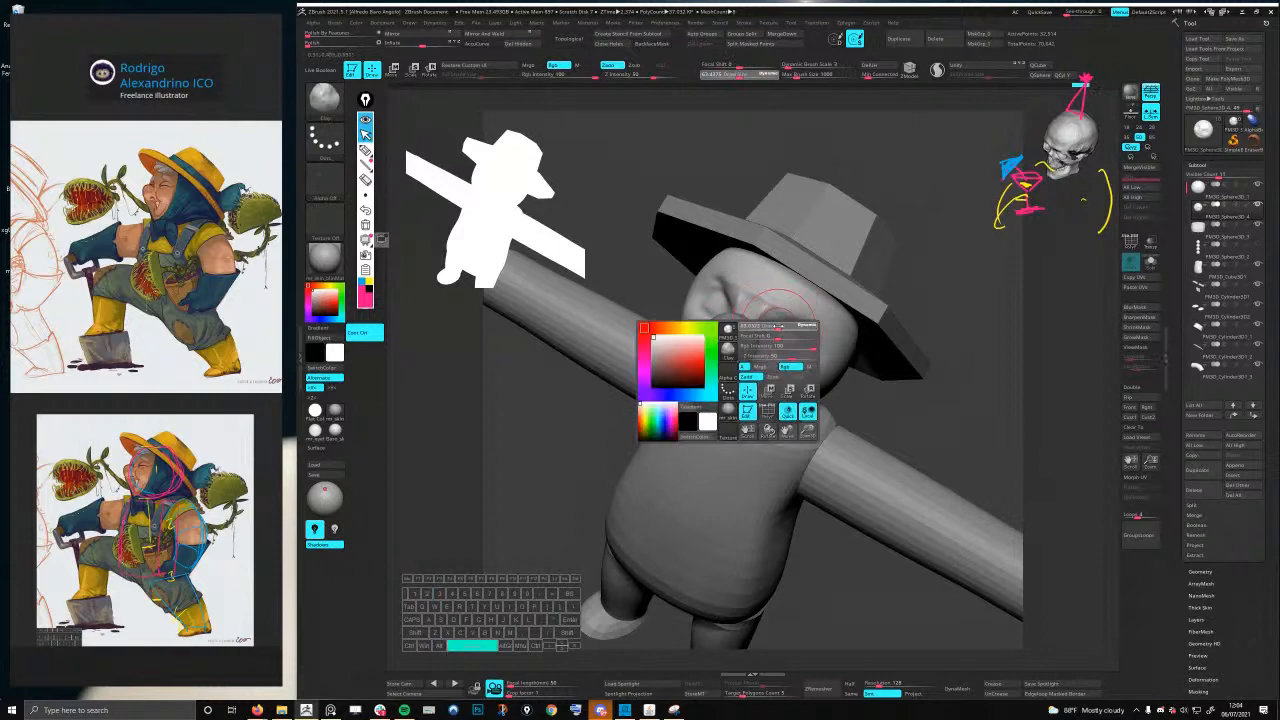
left_click_drag(770, 325, 803, 334, "alt")
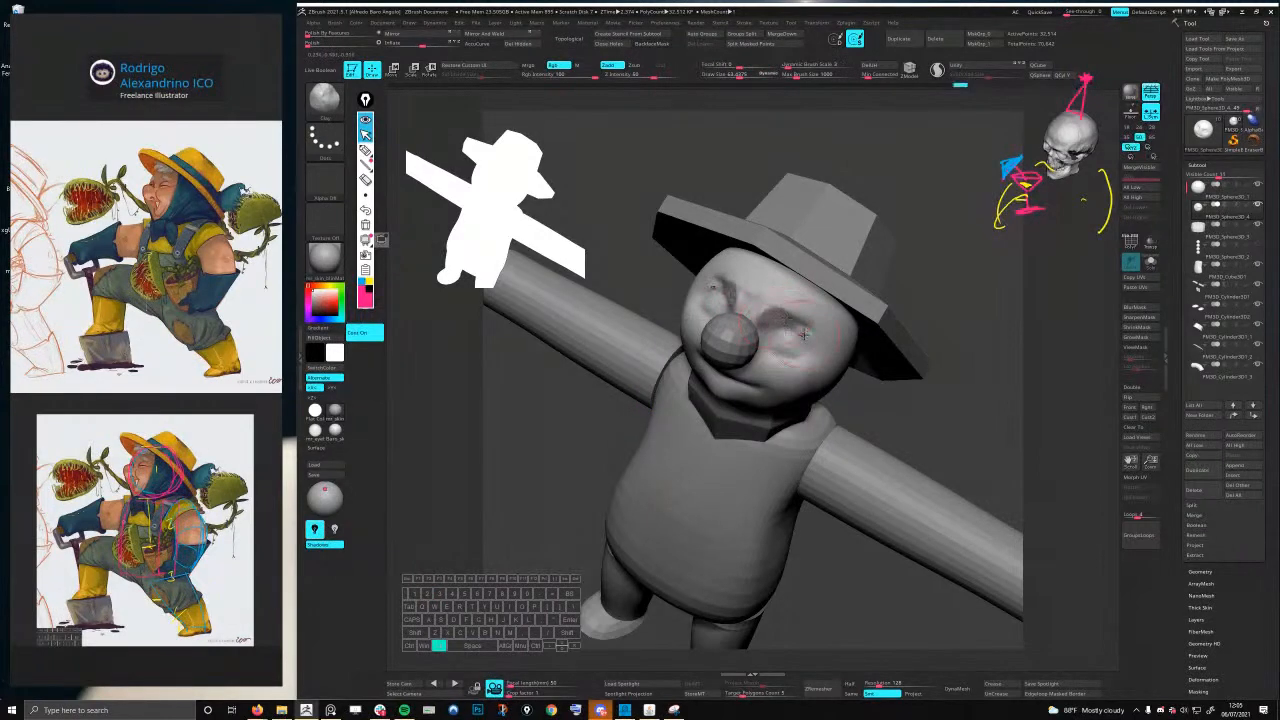
- Look up the Transpose Master plugin's options for posing the character
mouse_move(806, 337)
right_mouse_down()
mouse_move(742, 345)
mouse_move(780, 349)
mouse_move(742, 334)
mouse_move(759, 320)
mouse_move(820, 318)
mouse_move(773, 325)
mouse_move(795, 338)
mouse_move(808, 328)
right_mouse_up()
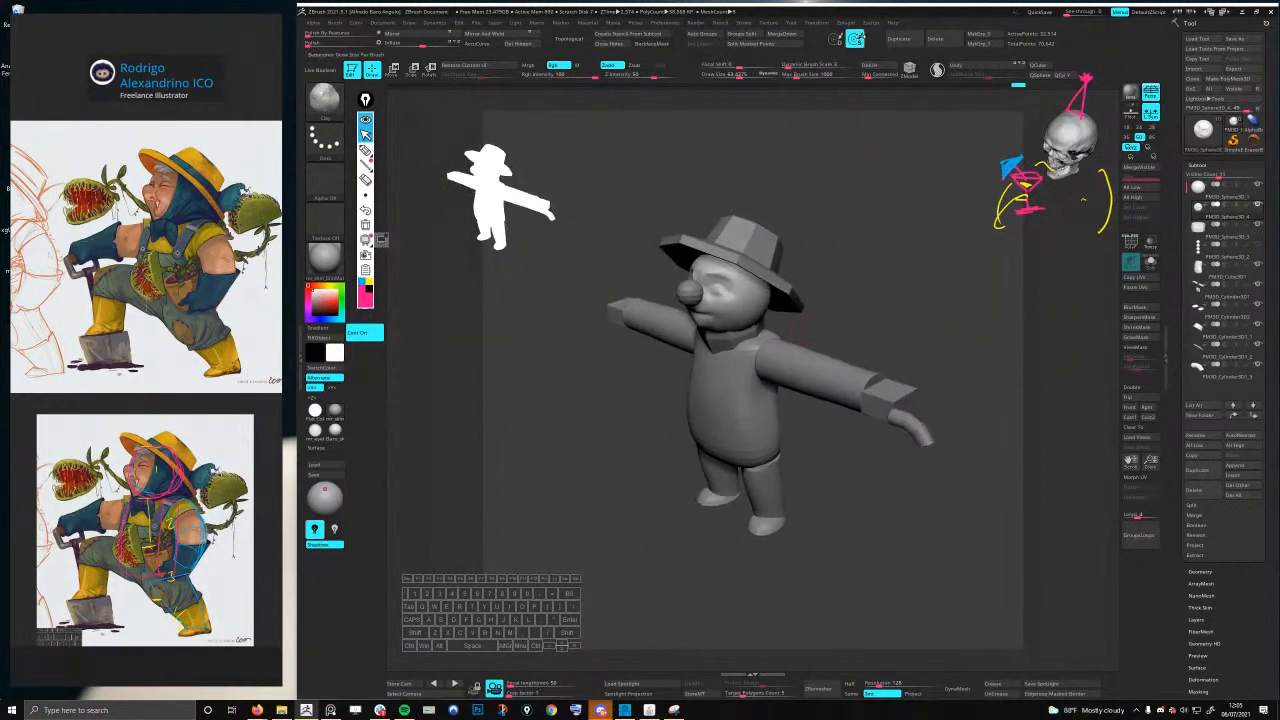
left_click(845, 22)
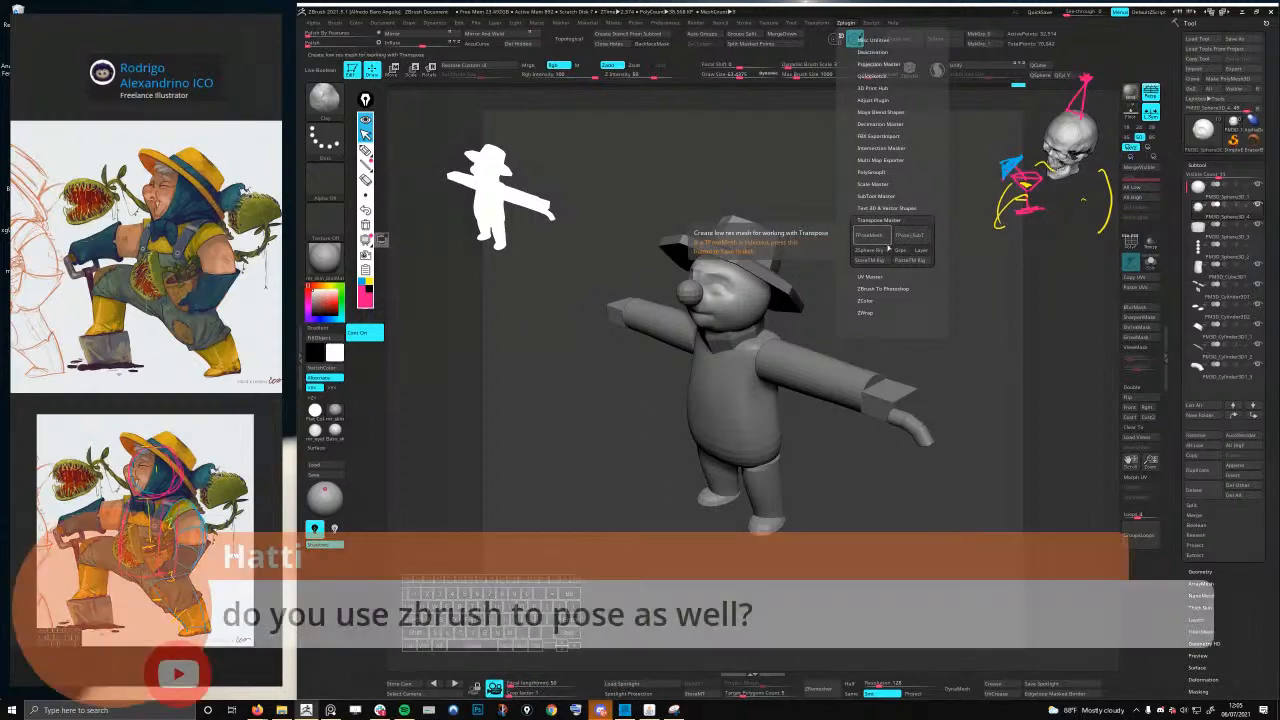
left_click(890, 240)
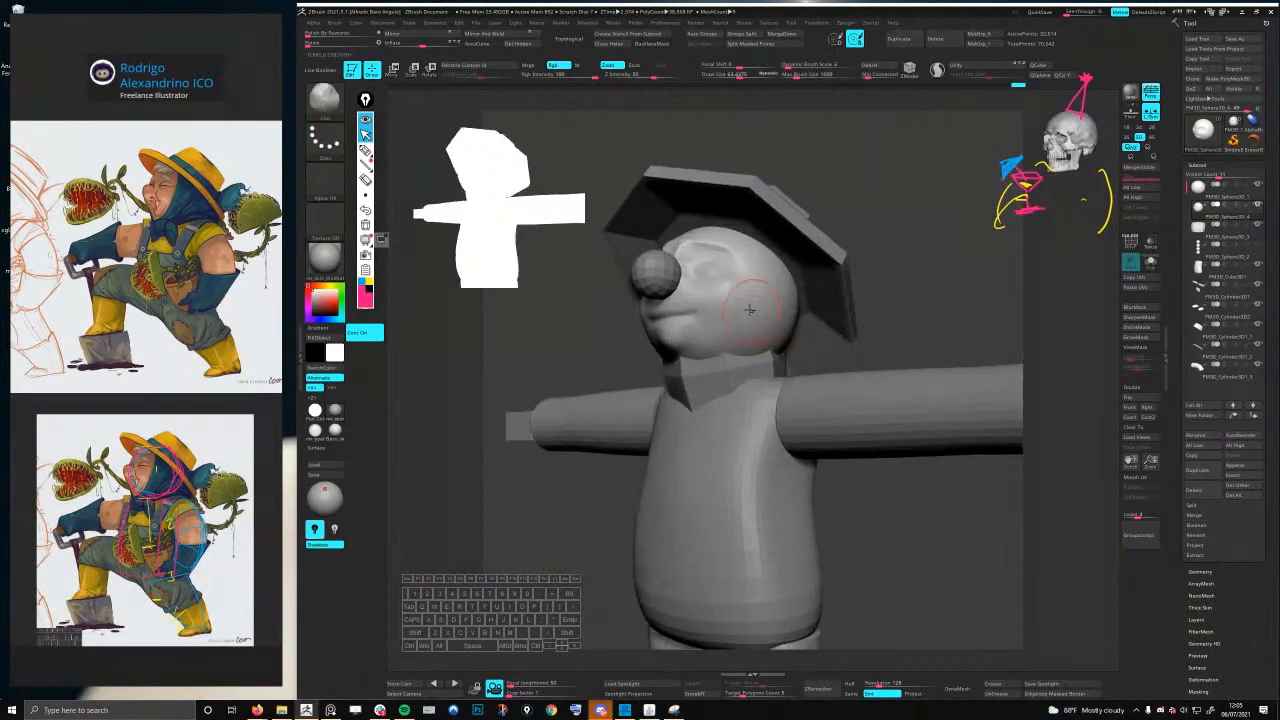
- Reshape the head's cheeks with the topological Move brush at a larger size, working from below the face
mouse_move(750, 309)
right_mouse_down()
mouse_move(735, 287)
mouse_move(790, 270)
mouse_move(777, 288)
mouse_move(790, 262)
mouse_move(765, 243)
mouse_move(799, 285)
right_mouse_up()
key("b")
key("m")
key("v")
key("space")
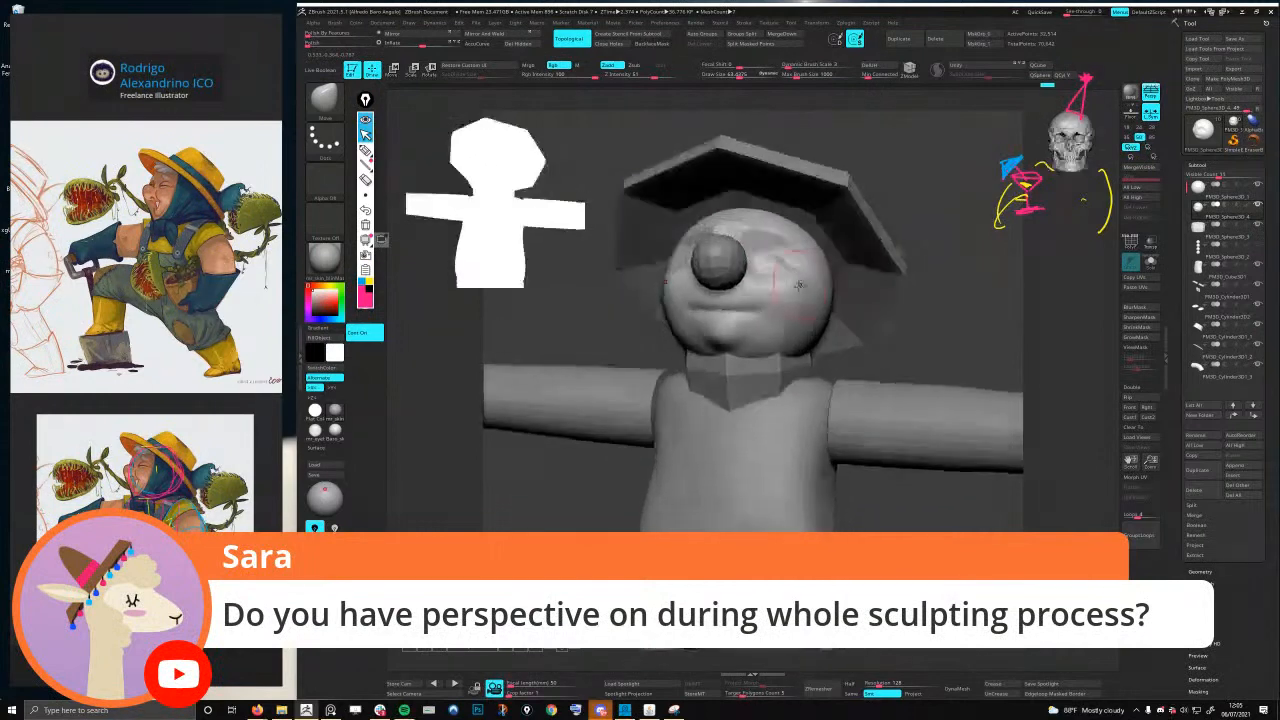
key("space")
left_click_drag(803, 290, 808, 292)
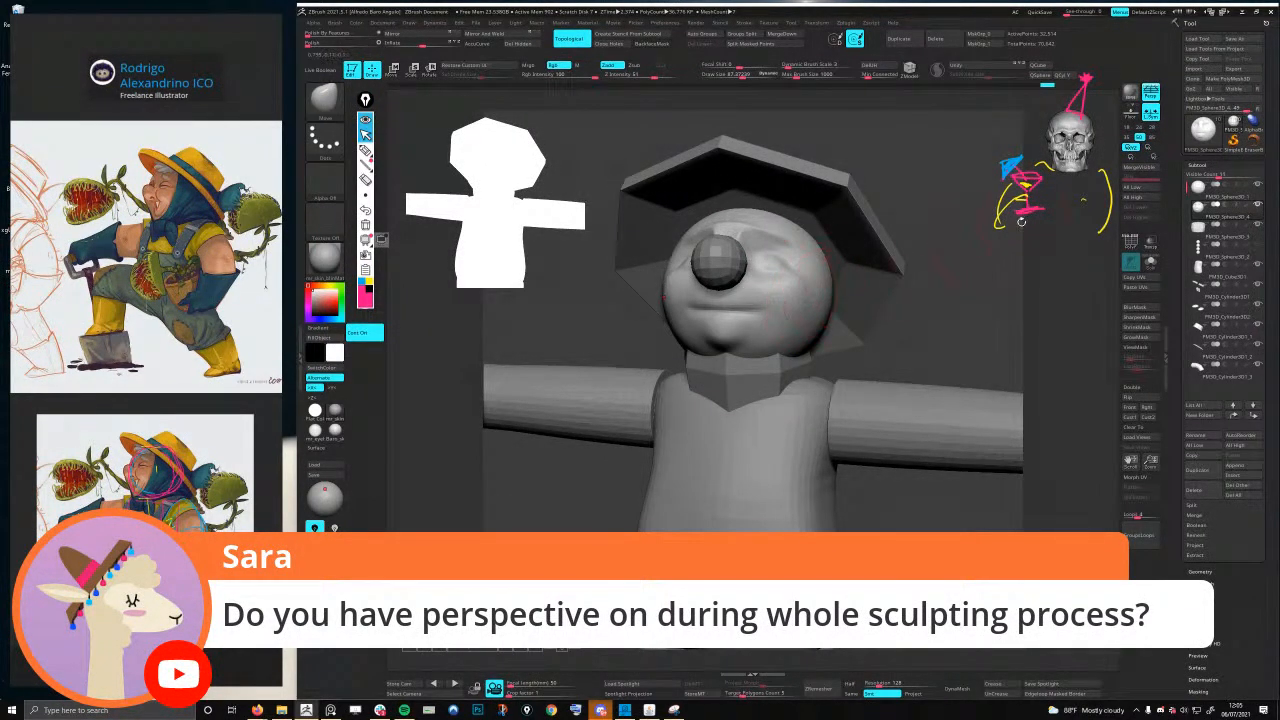
right_click_drag(908, 299, 843, 297, "ctrl")
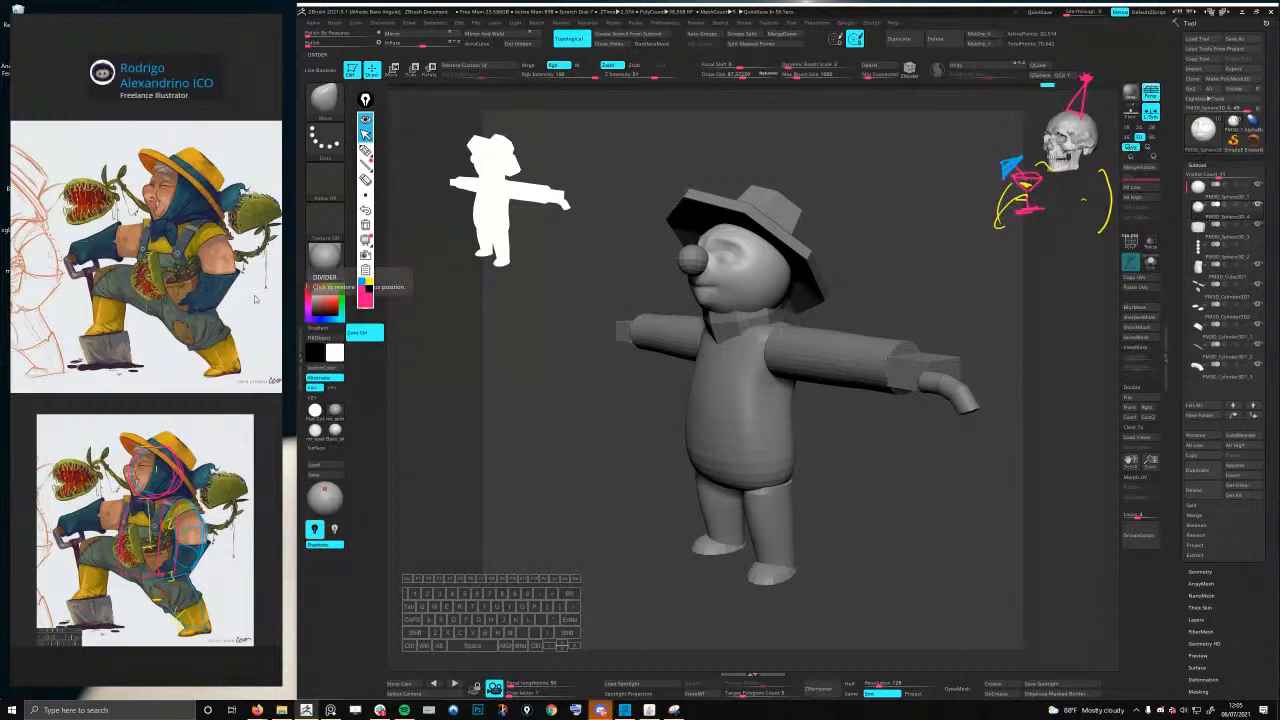
mouse_move(781, 327)
right_mouse_down()
mouse_move(820, 323)
mouse_move(812, 340)
mouse_move(785, 333)
mouse_move(778, 352)
right_mouse_up()
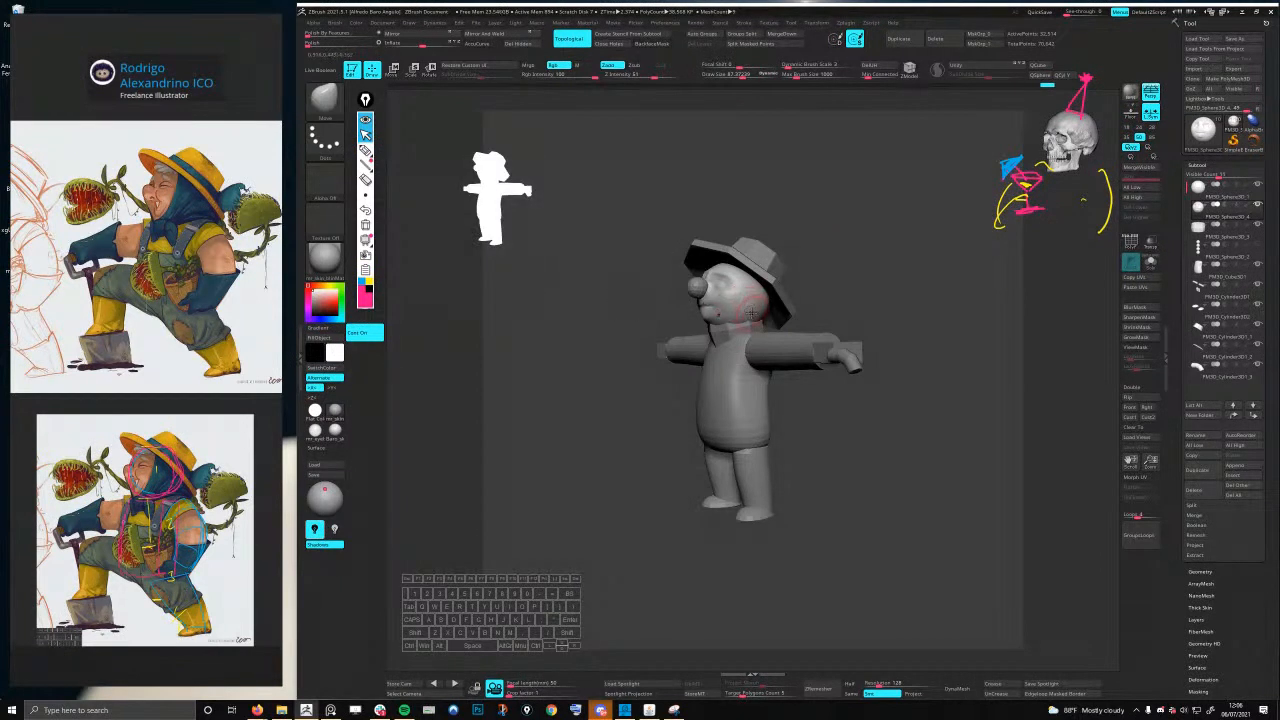
mouse_move(749, 310)
right_mouse_down()
mouse_move(737, 271)
mouse_move(900, 289)
mouse_move(877, 309)
mouse_move(927, 380)
mouse_move(841, 308)
right_mouse_up()
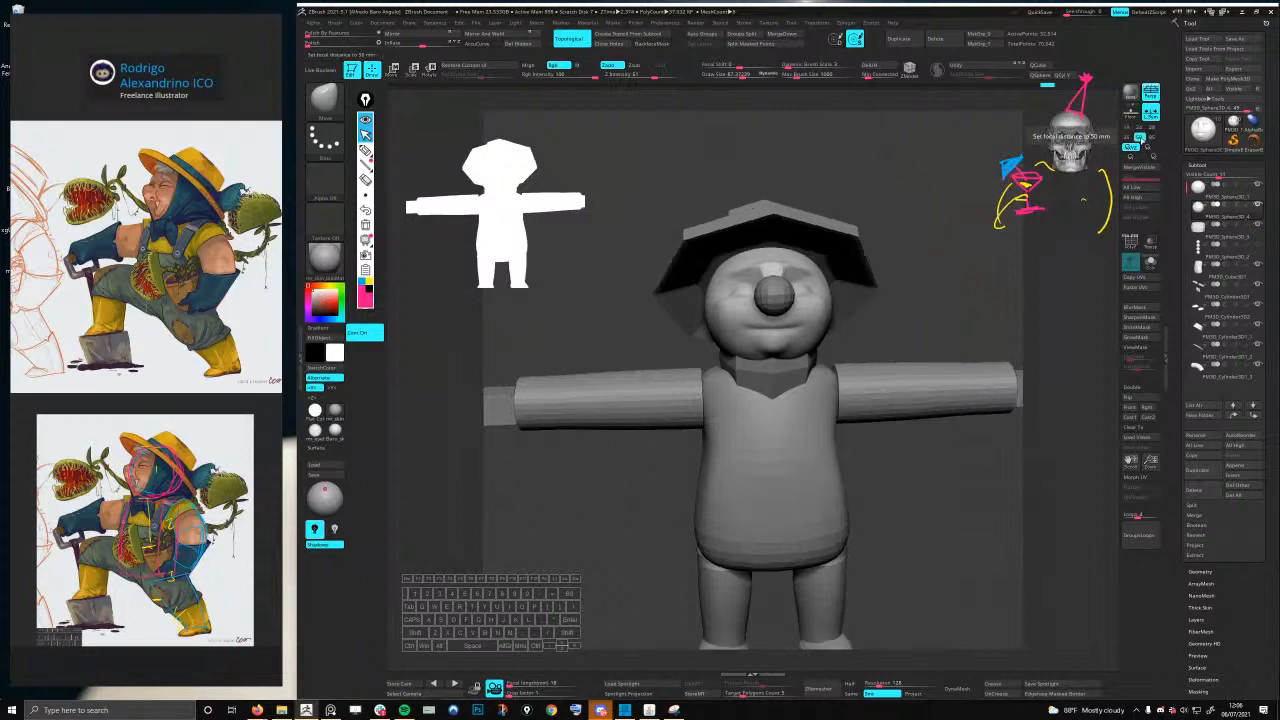
- Compare the character's proportions from the side and front under different camera focal lengths
right_click_drag(943, 317, 885, 332)
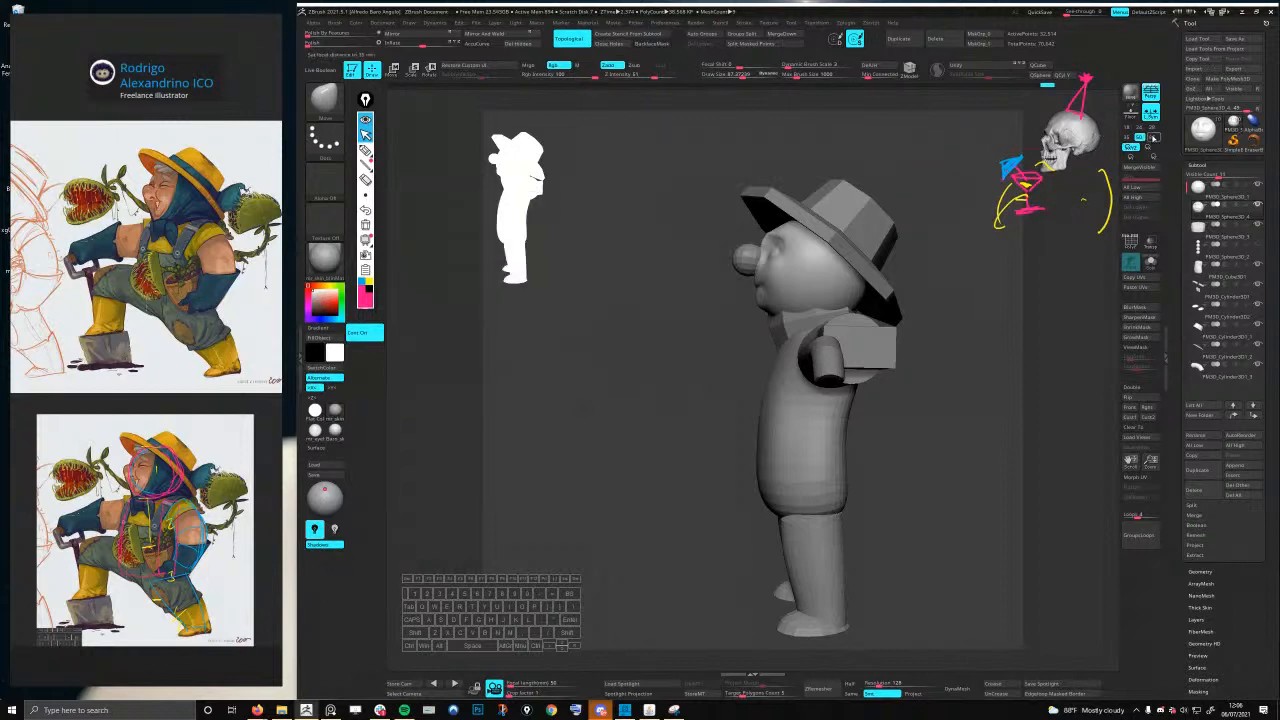
left_click(1152, 137)
right_click_drag(896, 300, 885, 370)
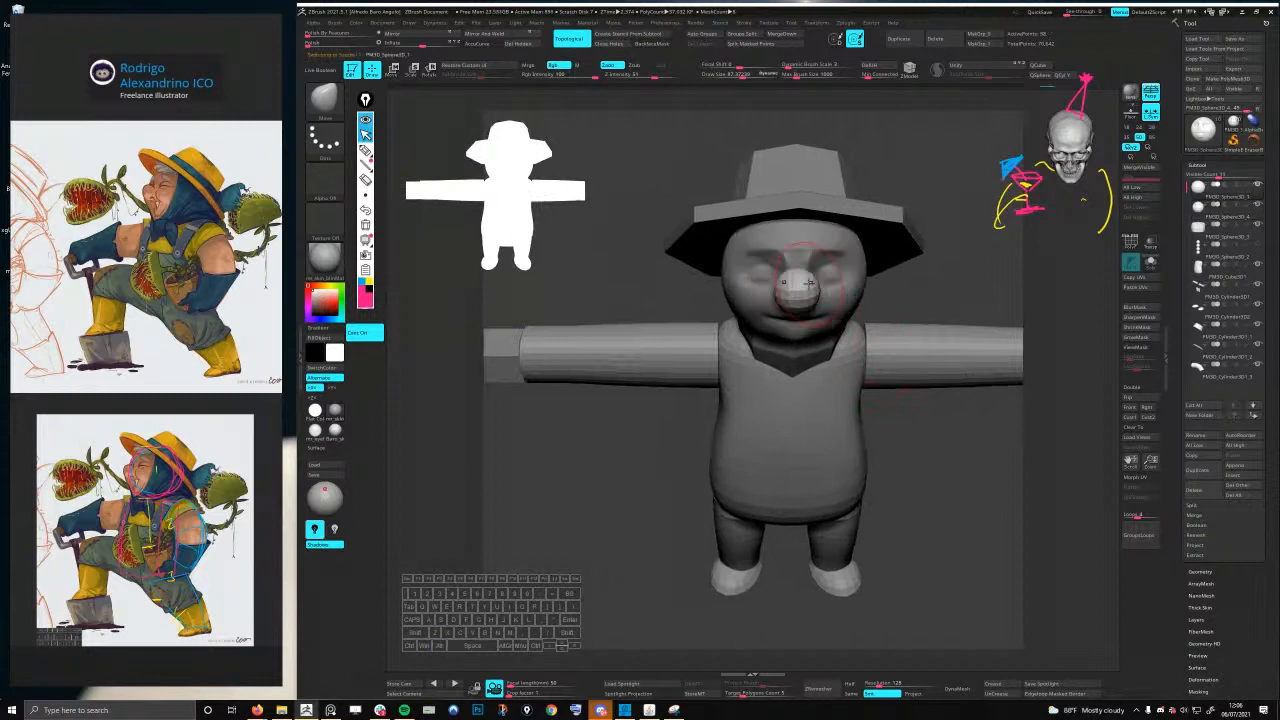
- Reshape the face around the nose and cheeks with the topological Move brush, working from below the head
right_click_drag(795, 288, 800, 270)
key("space")
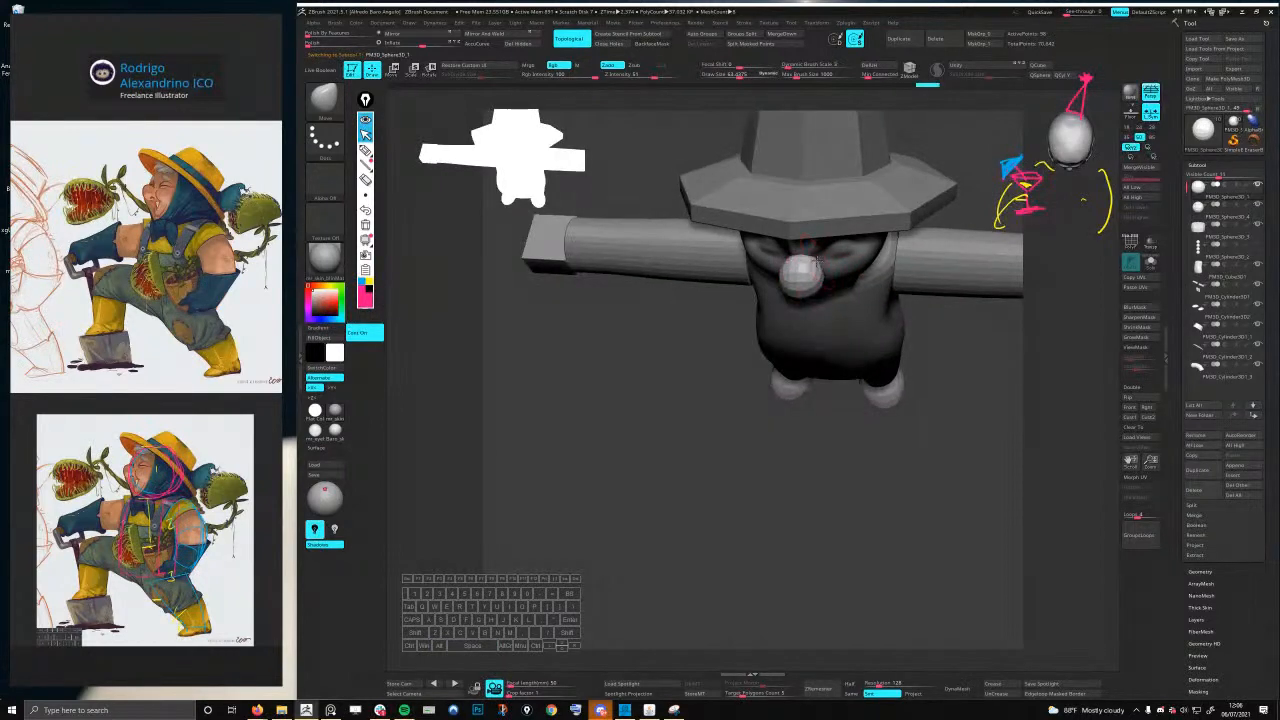
right_click_drag(816, 268, 822, 297)
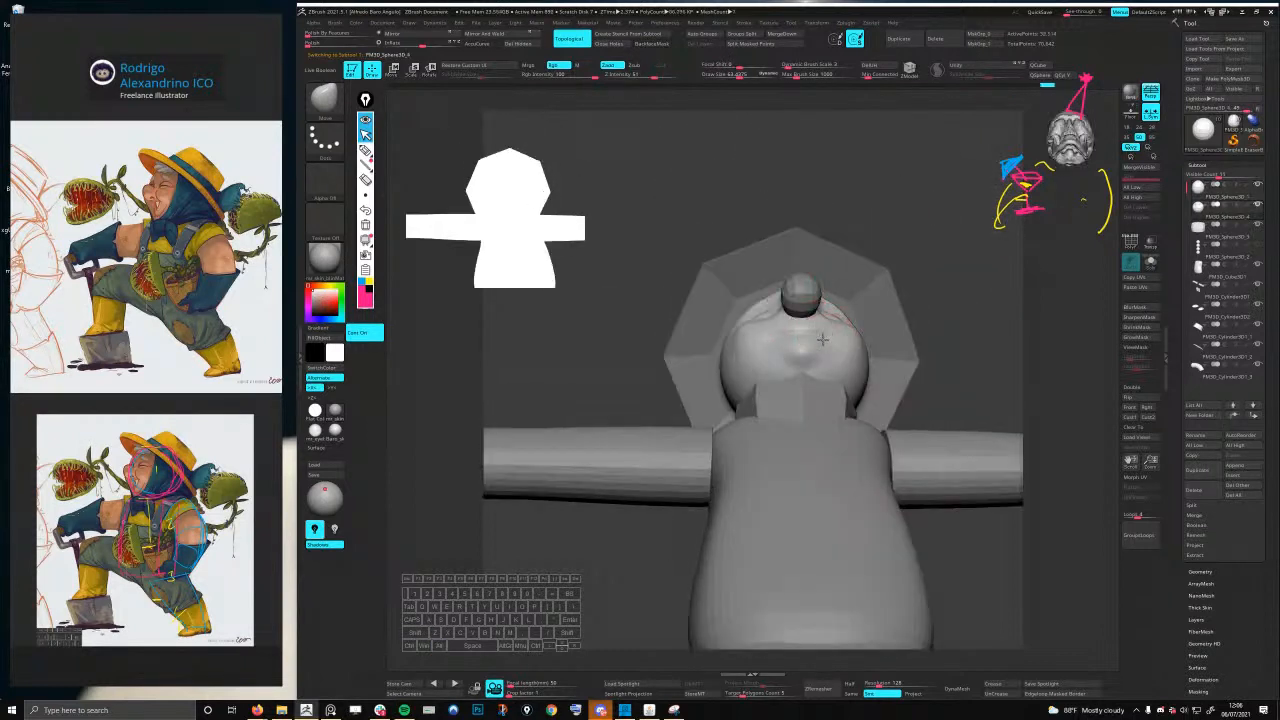
left_click_drag(824, 334, 824, 338)
key("space")
- Carve a smiling mouth line below the nose with the DamStandard brush, undoing the unwanted stroke
mouse_move(824, 334)
right_mouse_down()
mouse_move(815, 376)
mouse_move(793, 325)
right_mouse_up()
key("9")
key("space")
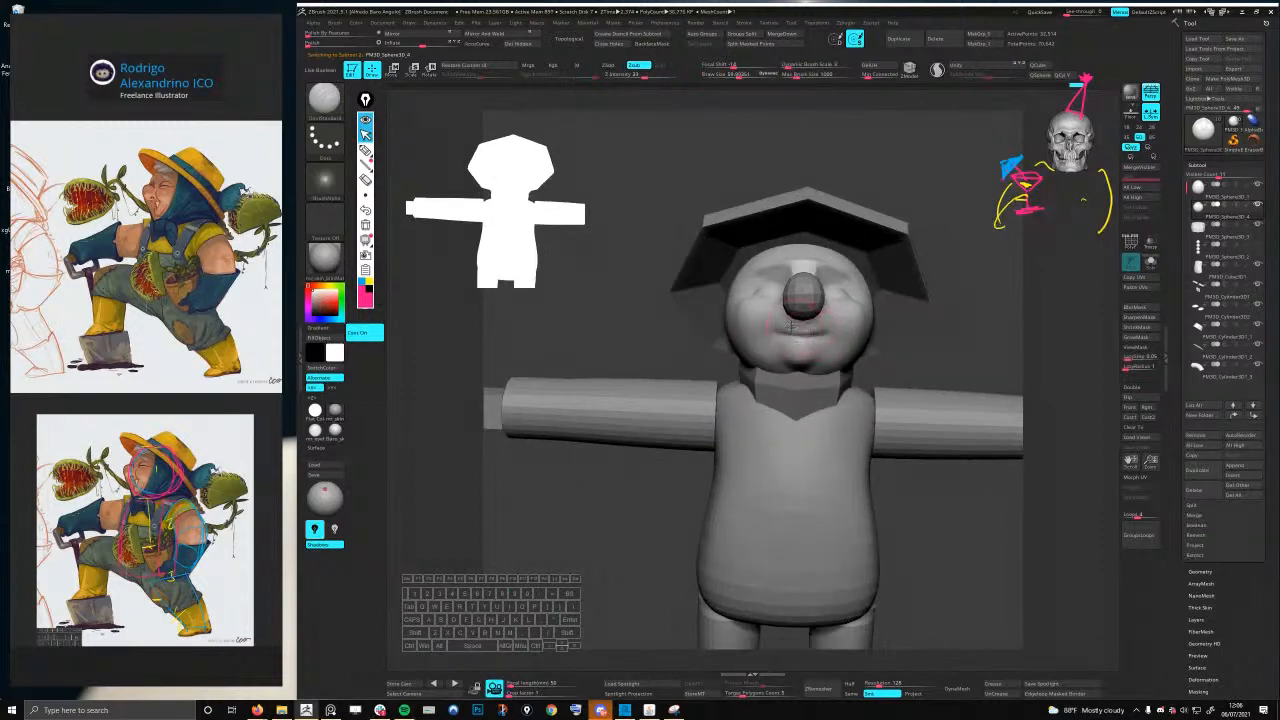
key("ctrl+z")
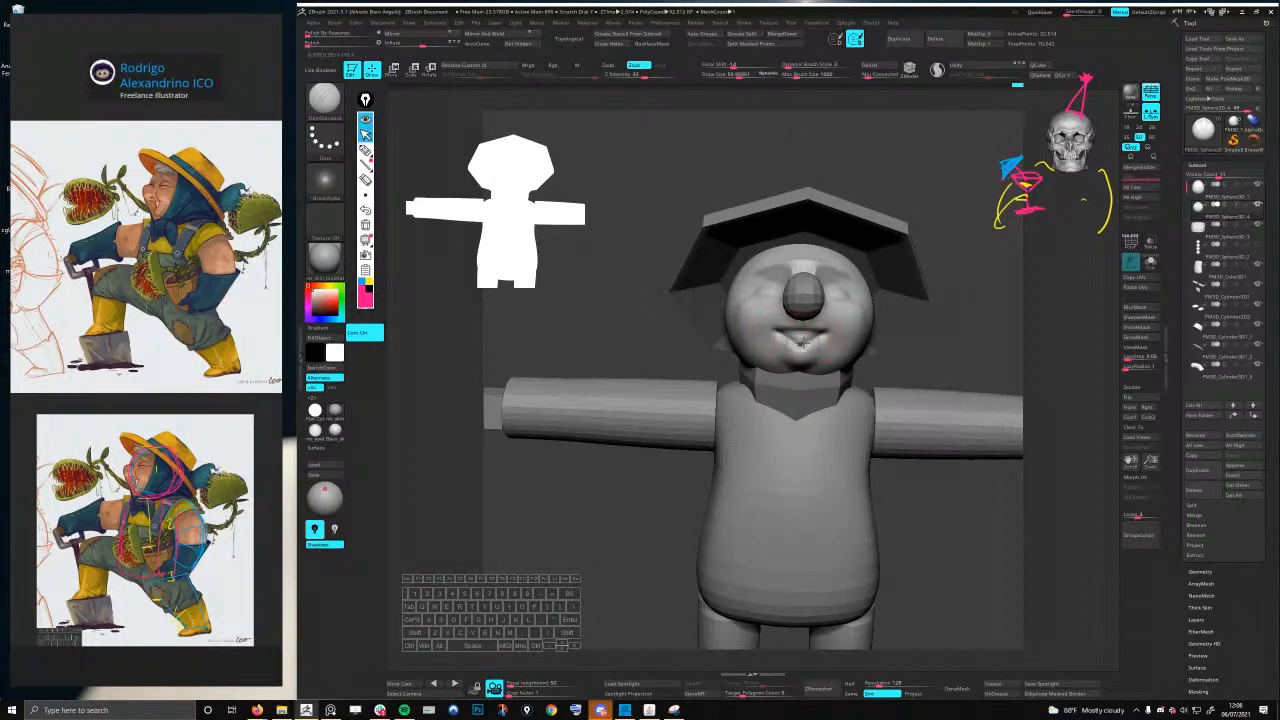
- Reshape the lips and mouth corners with a smaller topological Move brush, viewed close up from below
right_click_drag(811, 340, 782, 345)
key("1")
key("space")
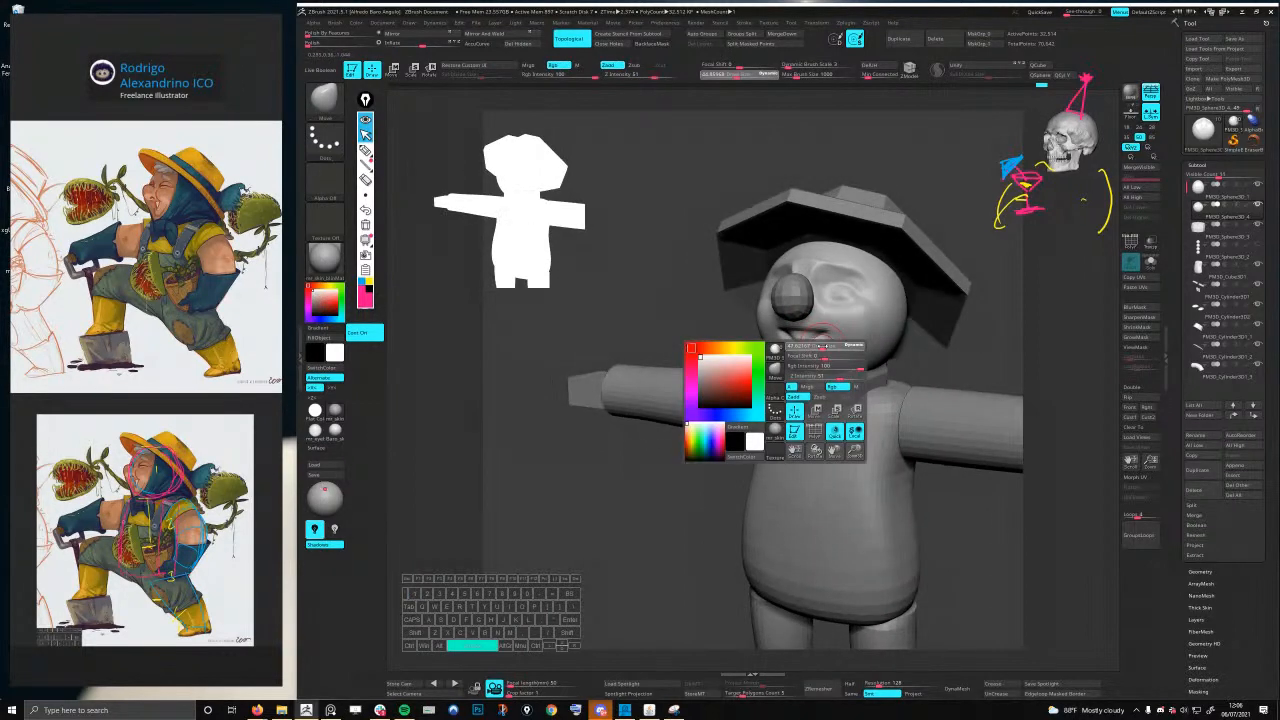
left_click_drag(816, 342, 811, 342)
right_click_drag(815, 340, 845, 430, "shift")
key("space")
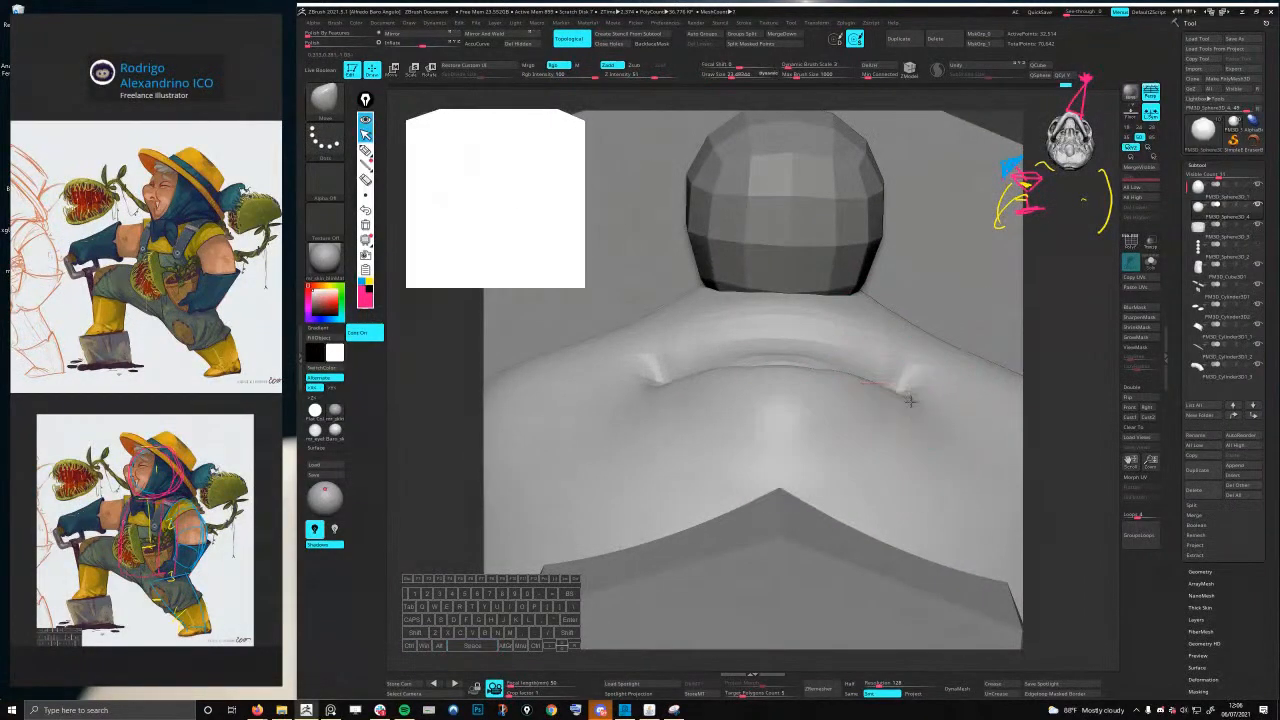
right_click_drag(904, 372, 906, 398)
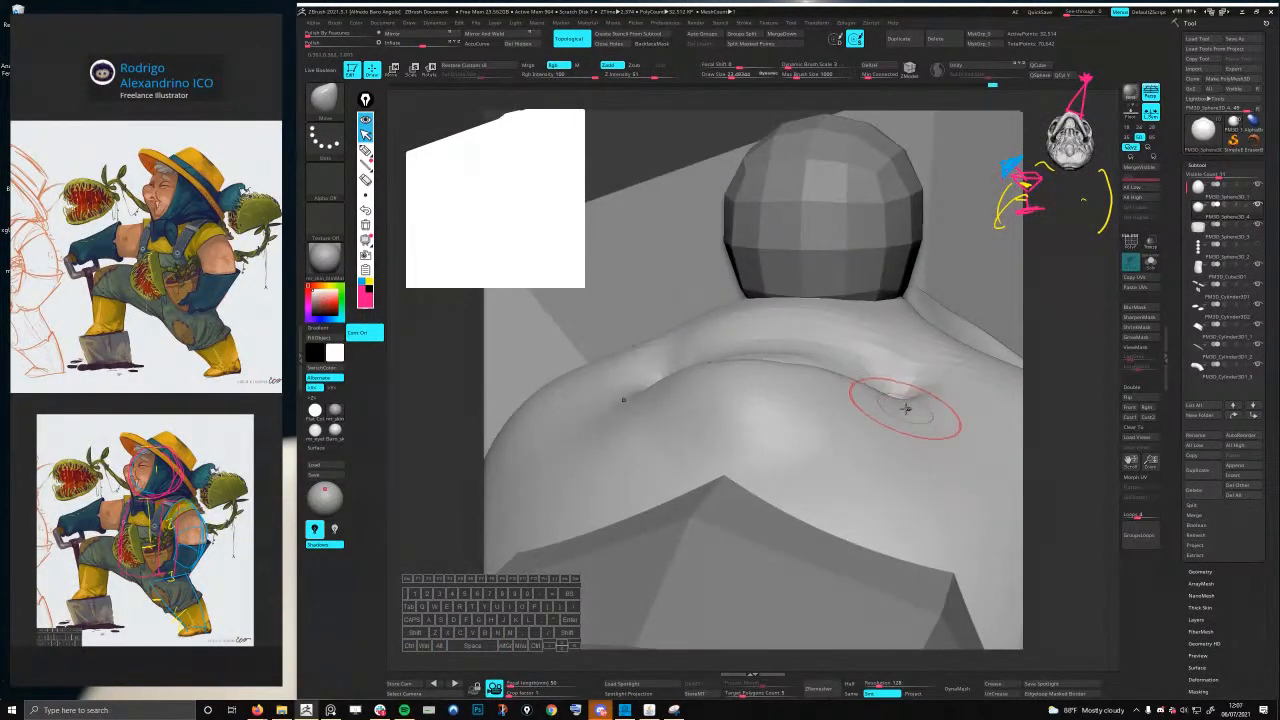
left_click_drag(906, 405, 898, 396)
right_click_drag(851, 391, 821, 396)
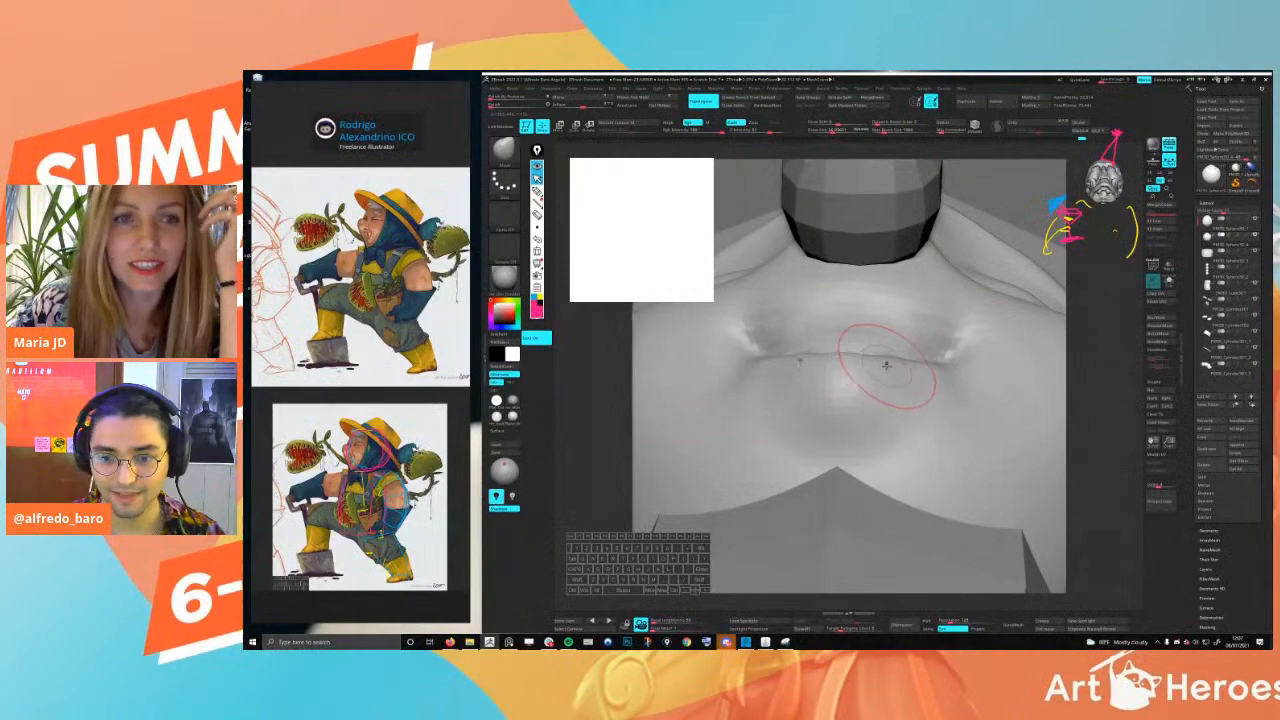
- Undo the last lip change, smooth the area around the mouth and frame the full character
right_click_drag(880, 371, 869, 303)
key("ctrl+z")
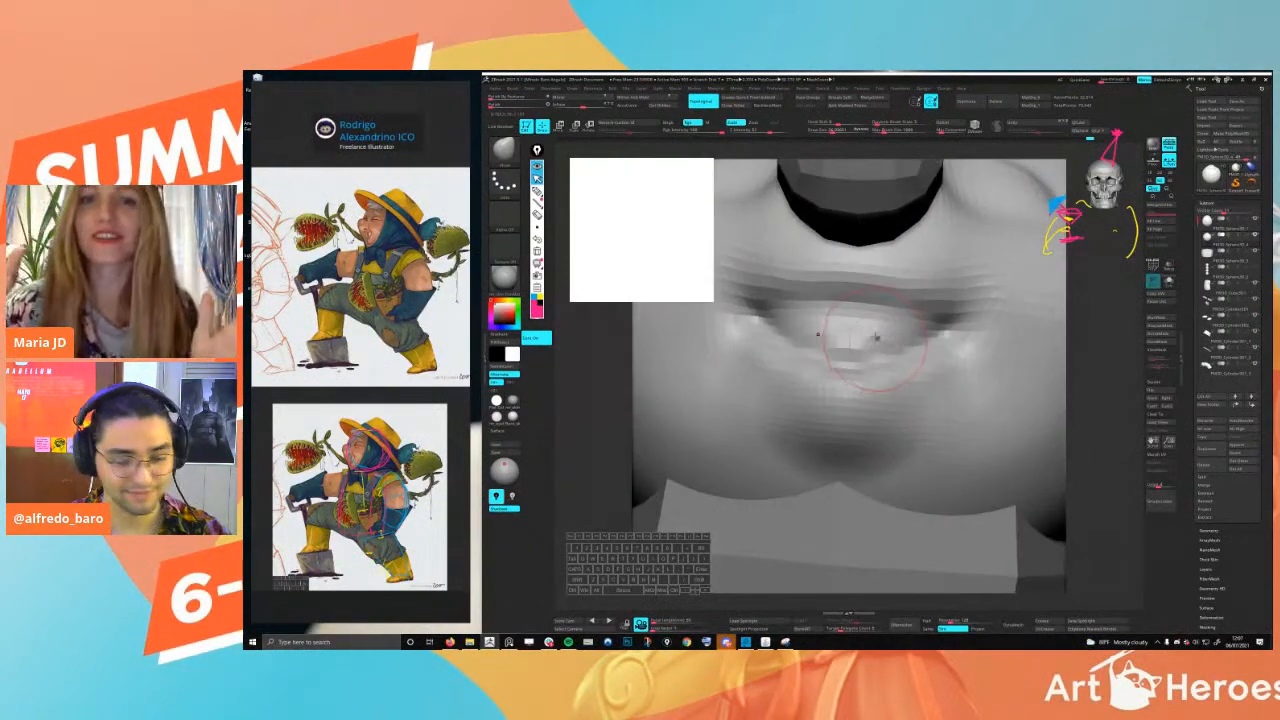
key("space")
mouse_move(800, 282)
left_mouse_down("shift")
mouse_move(1020, 290)
mouse_move(960, 305)
left_mouse_up("shift")
key("f")
left_click_drag(1090, 460, 910, 400)
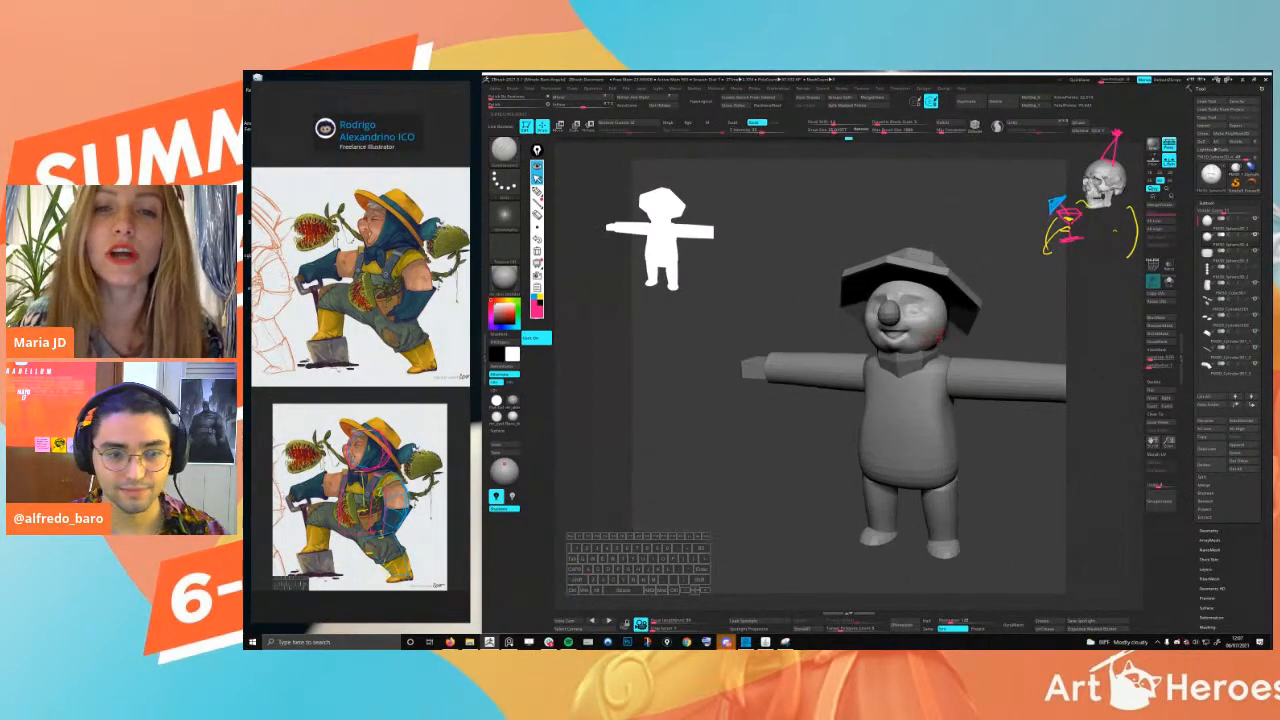
- Adjust the volume of the cheeks and eye area with larger brushes while keeping the whole figure in view
key("space")
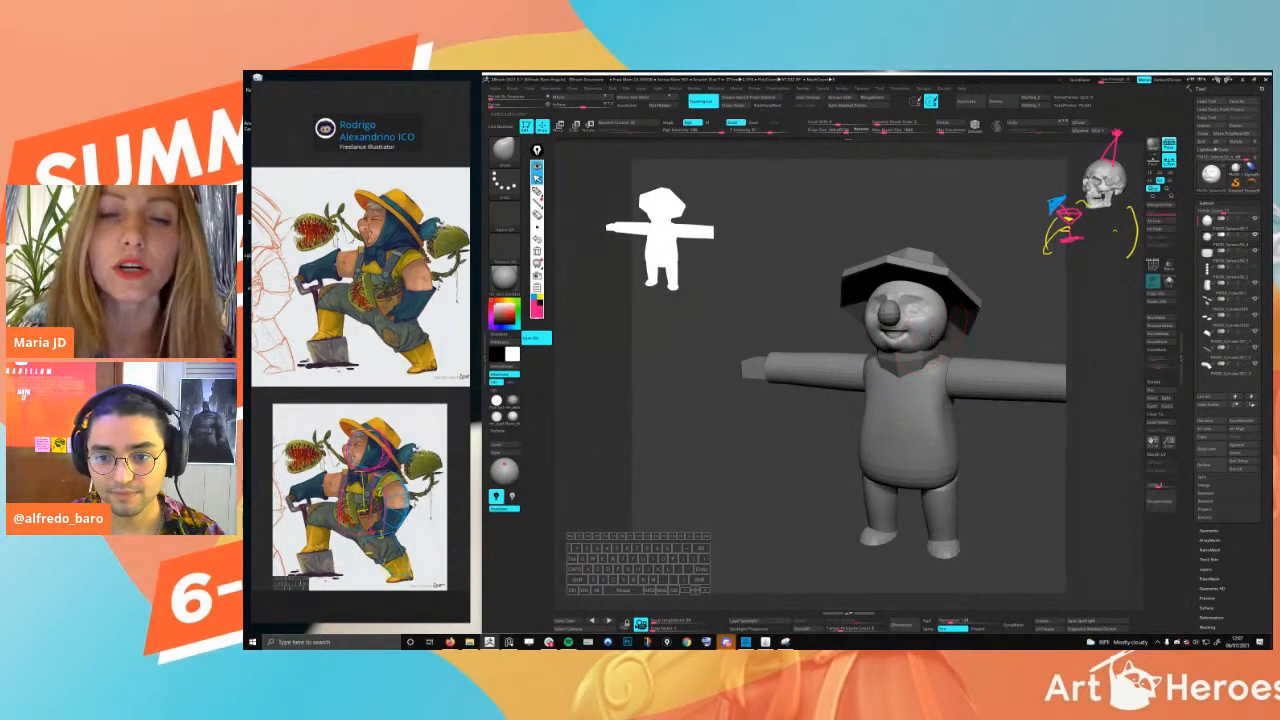
mouse_move(935, 331)
right_mouse_down()
mouse_move(965, 345)
mouse_move(900, 360)
mouse_move(860, 402)
right_mouse_up()
key("space")
left_click_drag(899, 358, 905, 357)
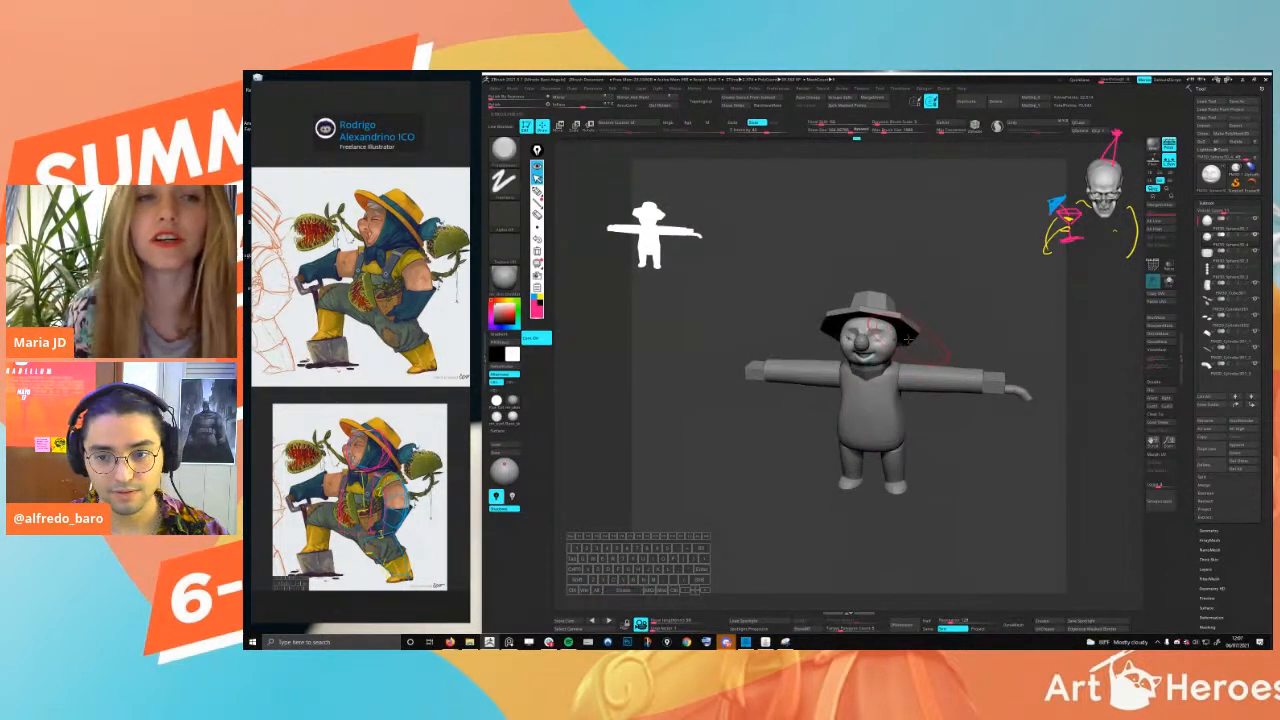
key("space")
right_click_drag(904, 342, 895, 388, "ctrl")
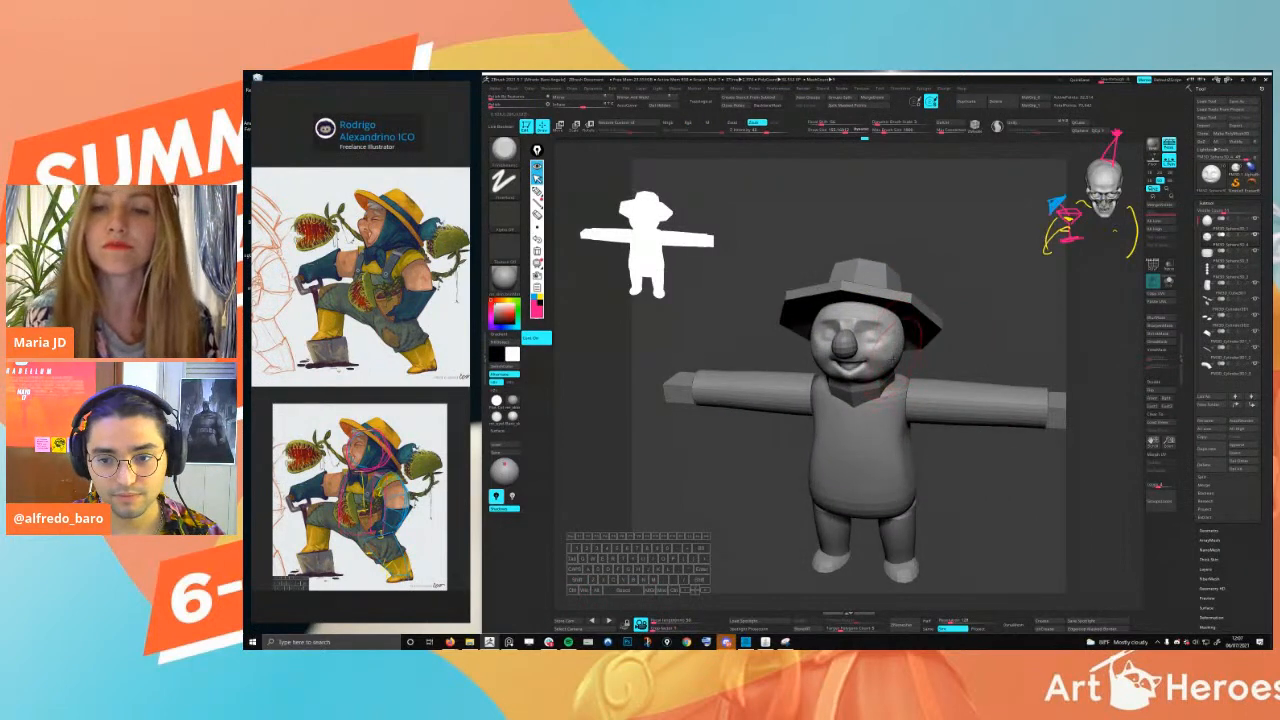
right_click_drag(885, 365, 735, 579)
right_click_drag(901, 324, 815, 370, "ctrl")
mouse_move(905, 350)
right_mouse_down()
mouse_move(884, 362)
mouse_move(904, 340)
mouse_move(888, 336)
mouse_move(902, 356)
mouse_move(887, 355)
right_mouse_up()
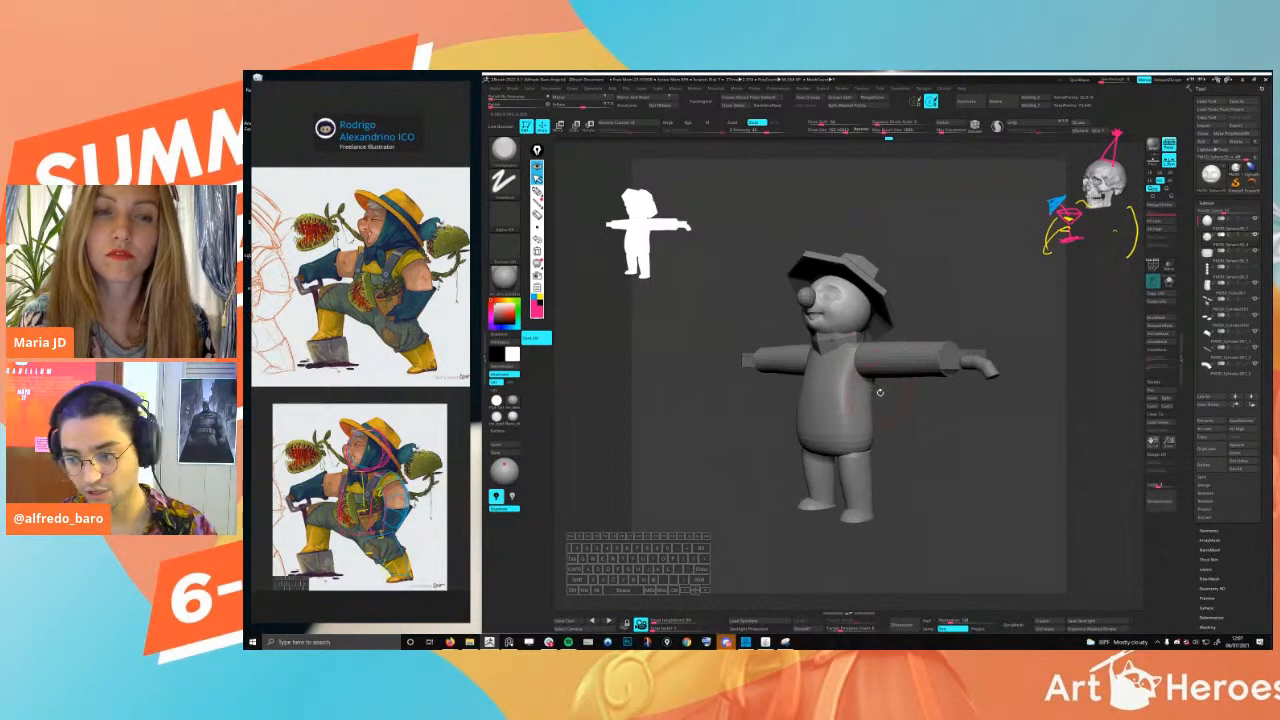
right_click_drag(878, 391, 897, 360, "ctrl")
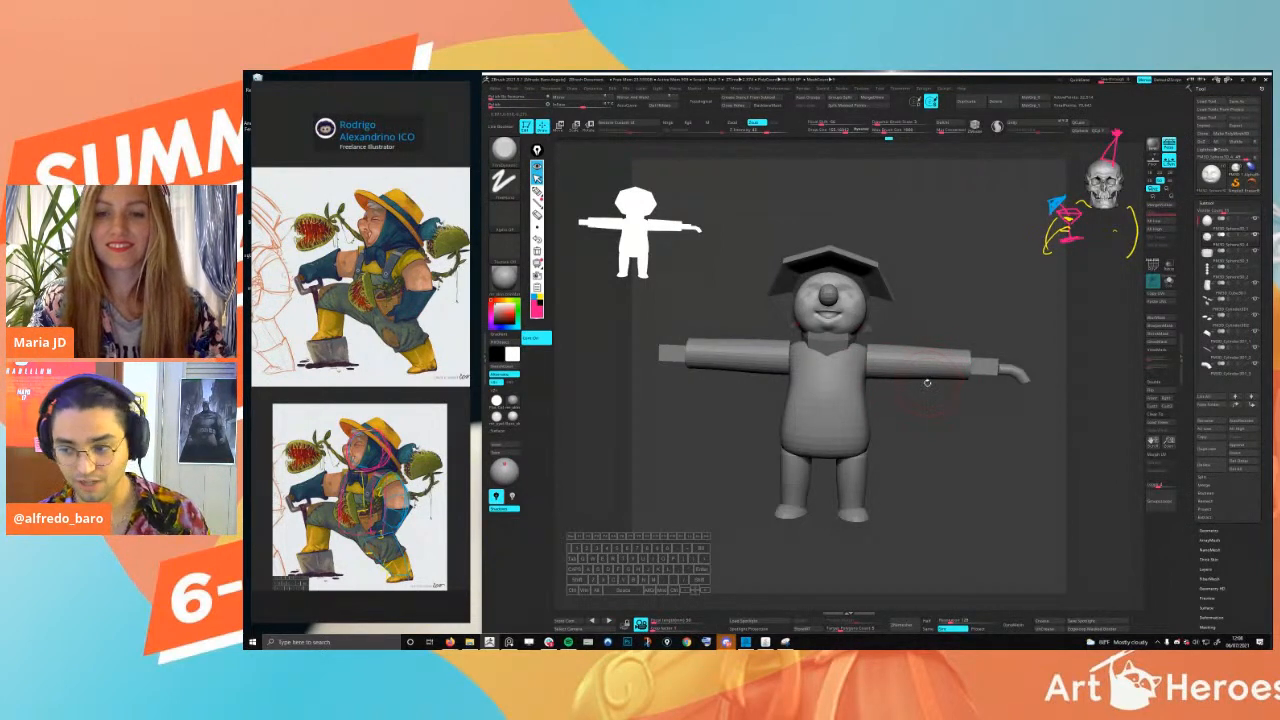
- Refine the overall shape of the face with sculpting strokes and the topological Move brush
right_click_drag(856, 298, 820, 393)
key("space")
left_click_drag(869, 351, 863, 351)
right_click_drag(865, 350, 852, 304)
key("space")
key("1")
key("space")
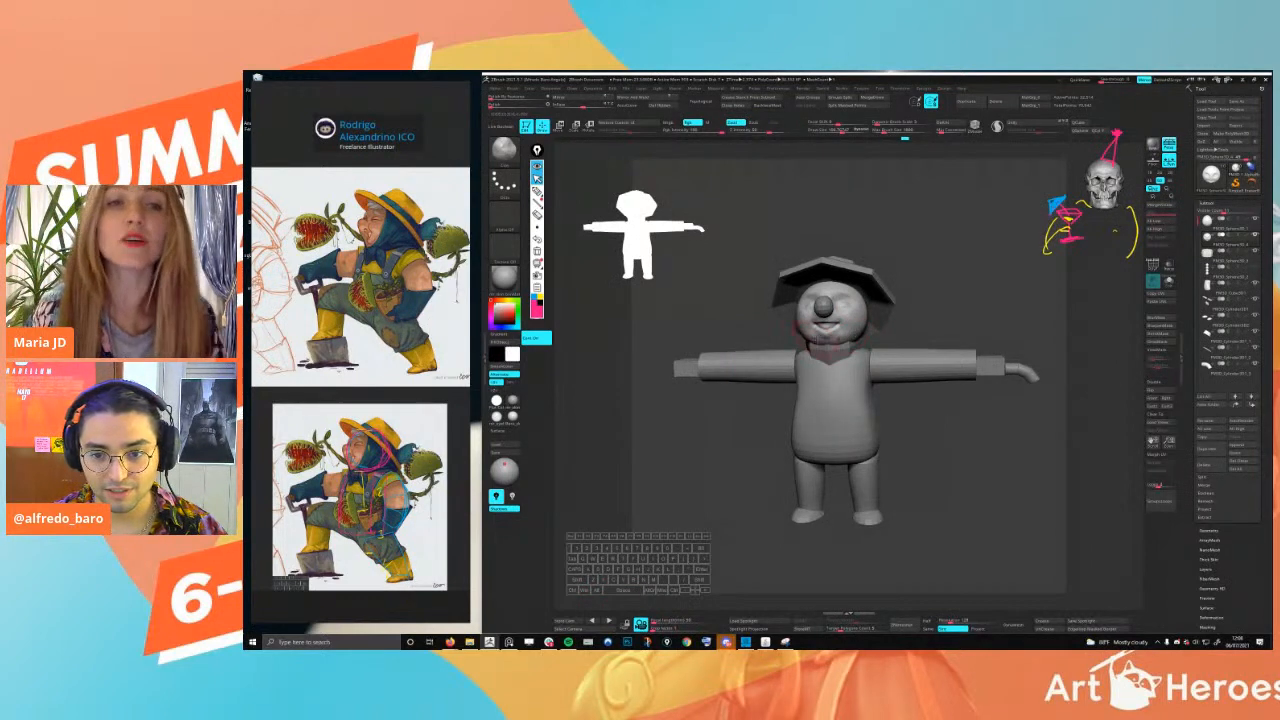
right_click_drag(820, 338, 868, 410)
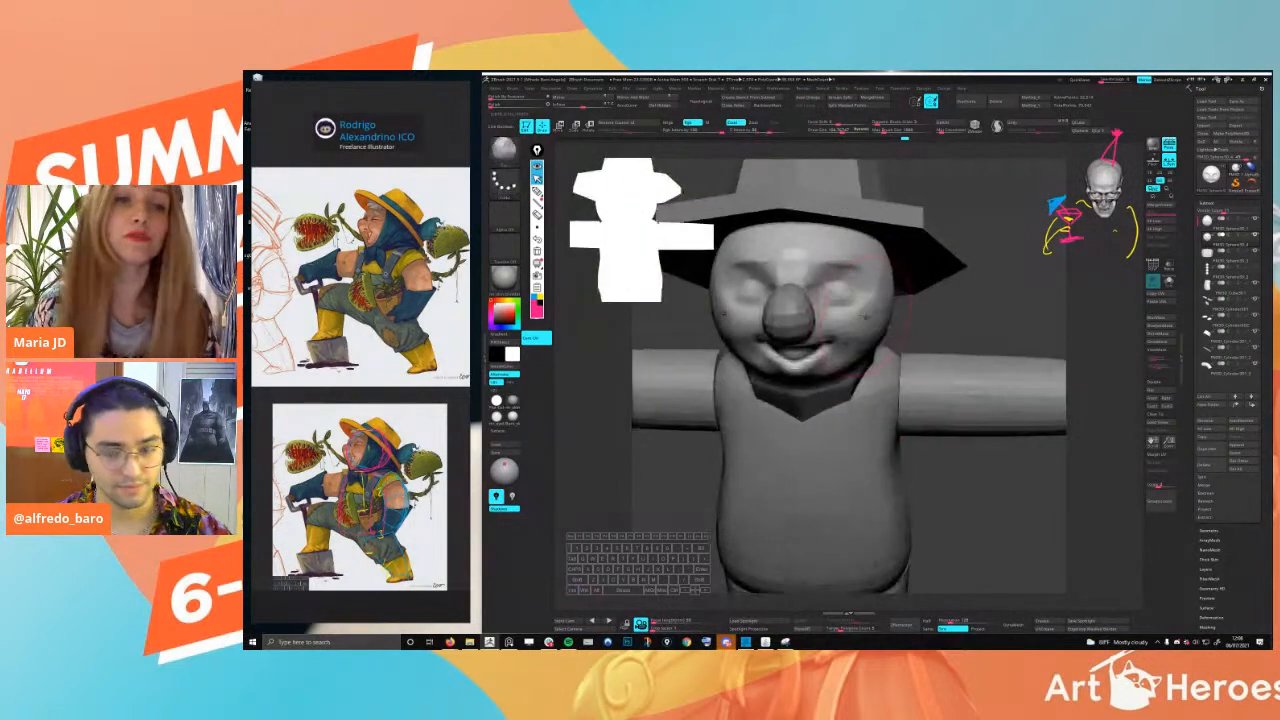
- Carve the closed-eye creases with the DamStandard brush and adjust the brow profile with the topological Move brush
key("space")
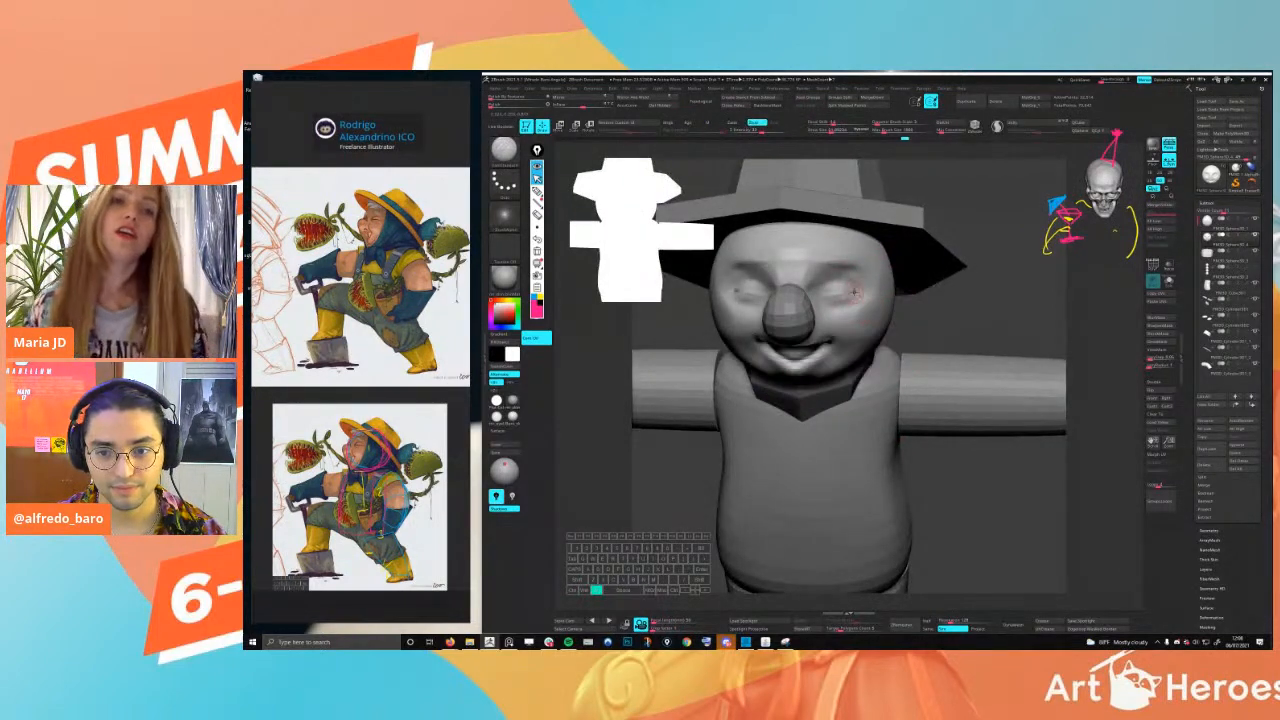
right_click_drag(846, 316, 812, 302)
key("space")
key("space")
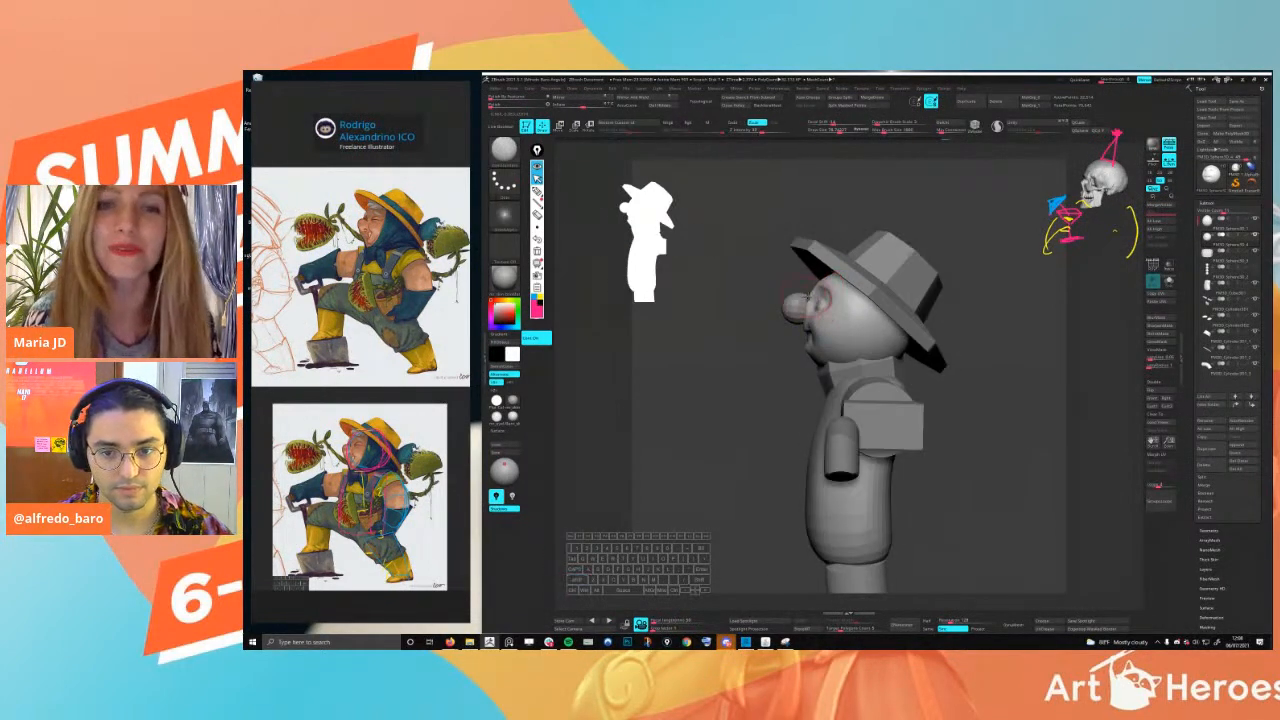
key("space")
key("space")
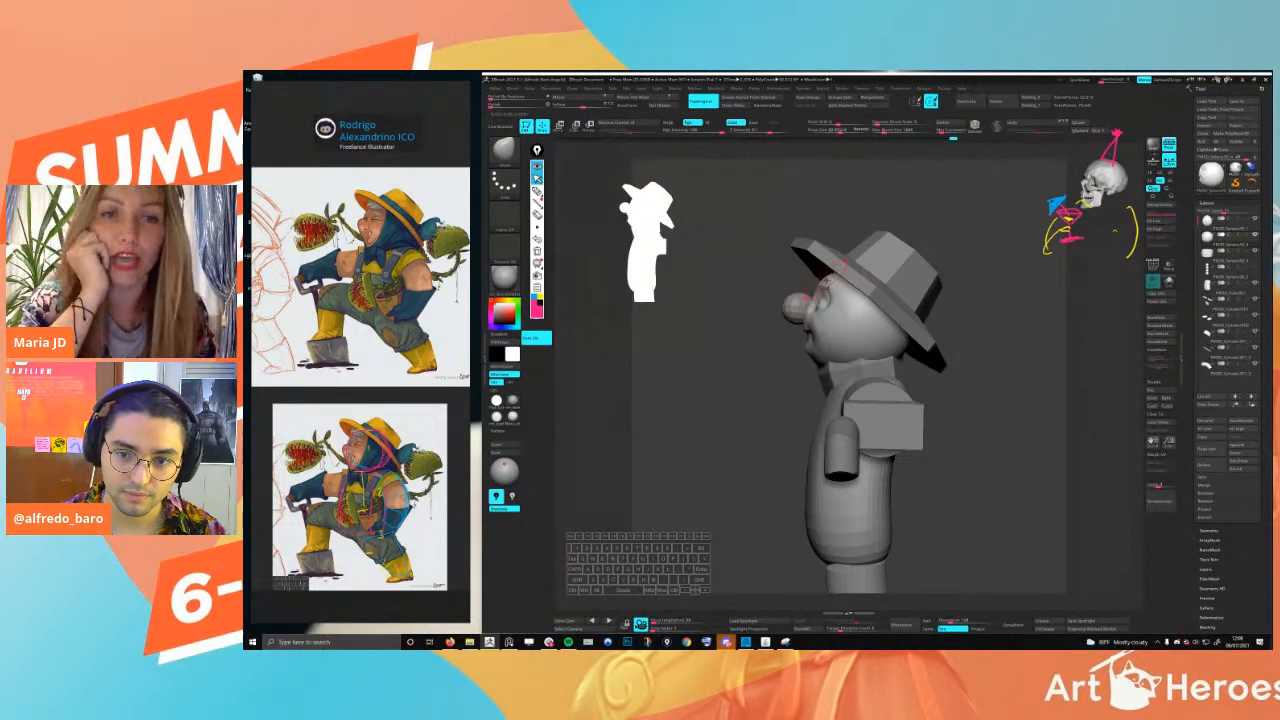
key("space")
right_click_drag(820, 300, 812, 335, "ctrl")
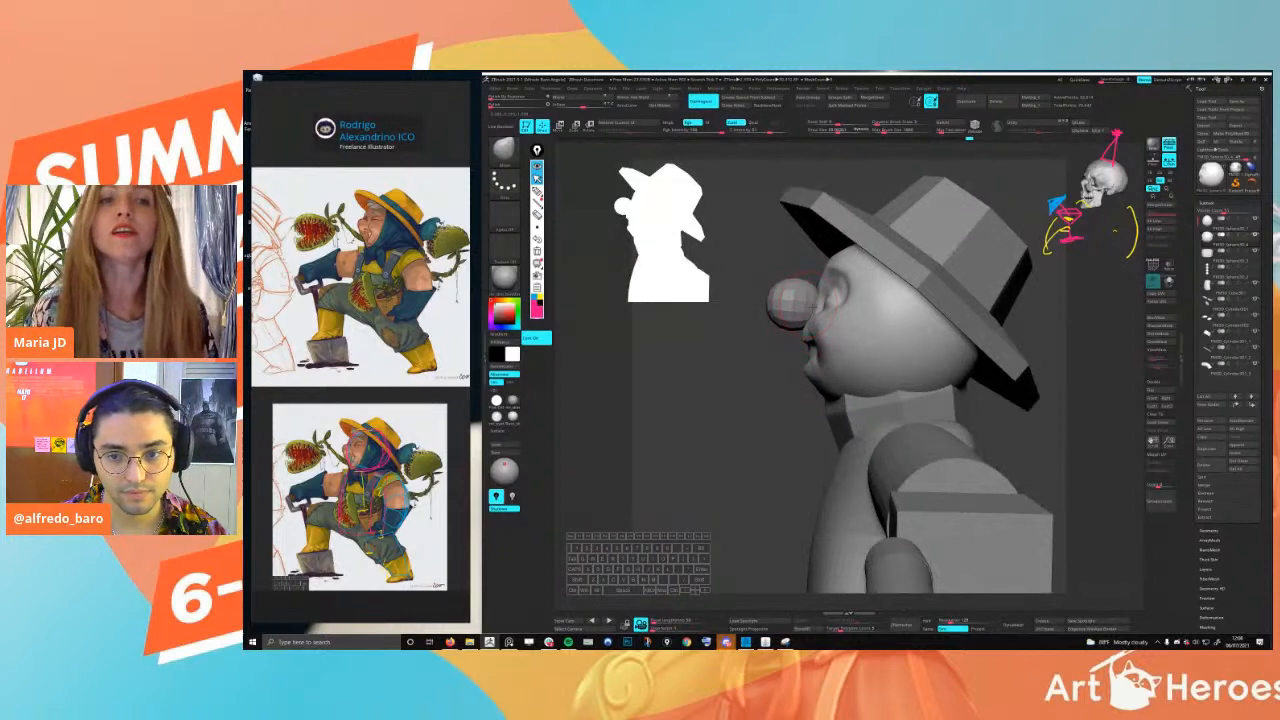
- Select the nose sphere, subdivide it twice and shape it with the topological Move brush
left_click(797, 308, "alt")
key("space")
key("ctrl+d")
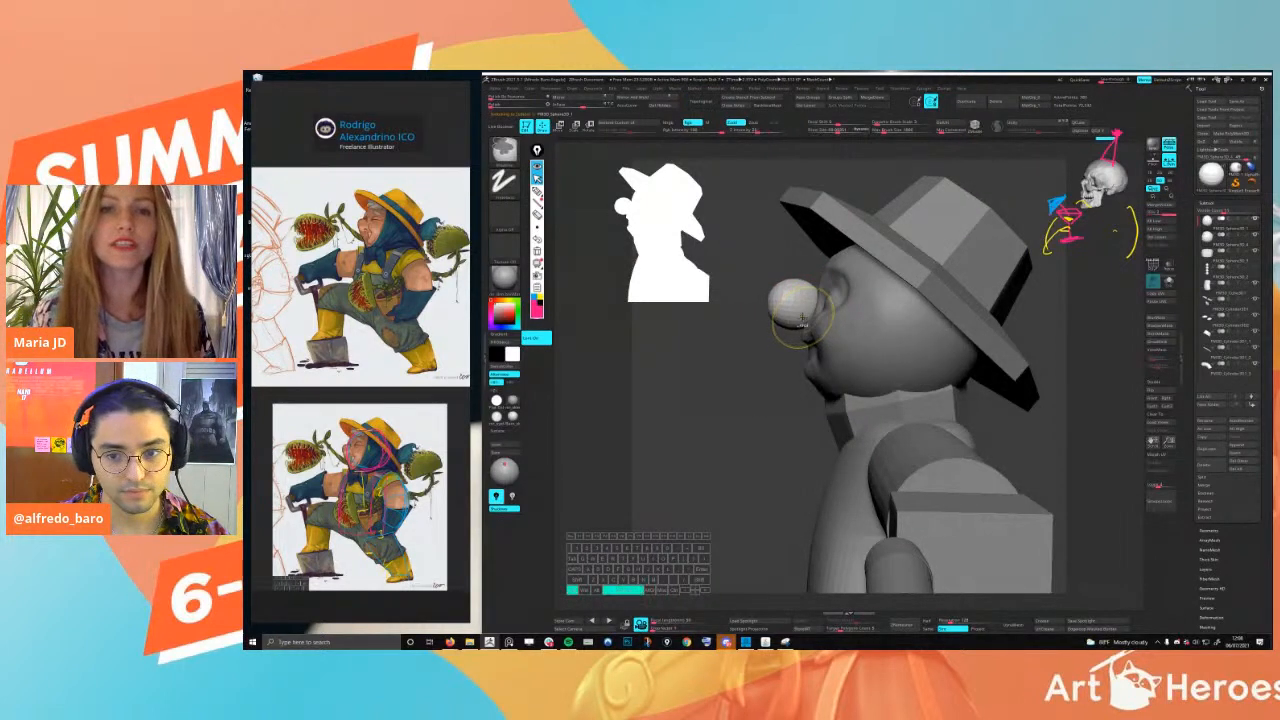
key("space")
left_click_drag(803, 330, 793, 330)
key("ctrl+d")
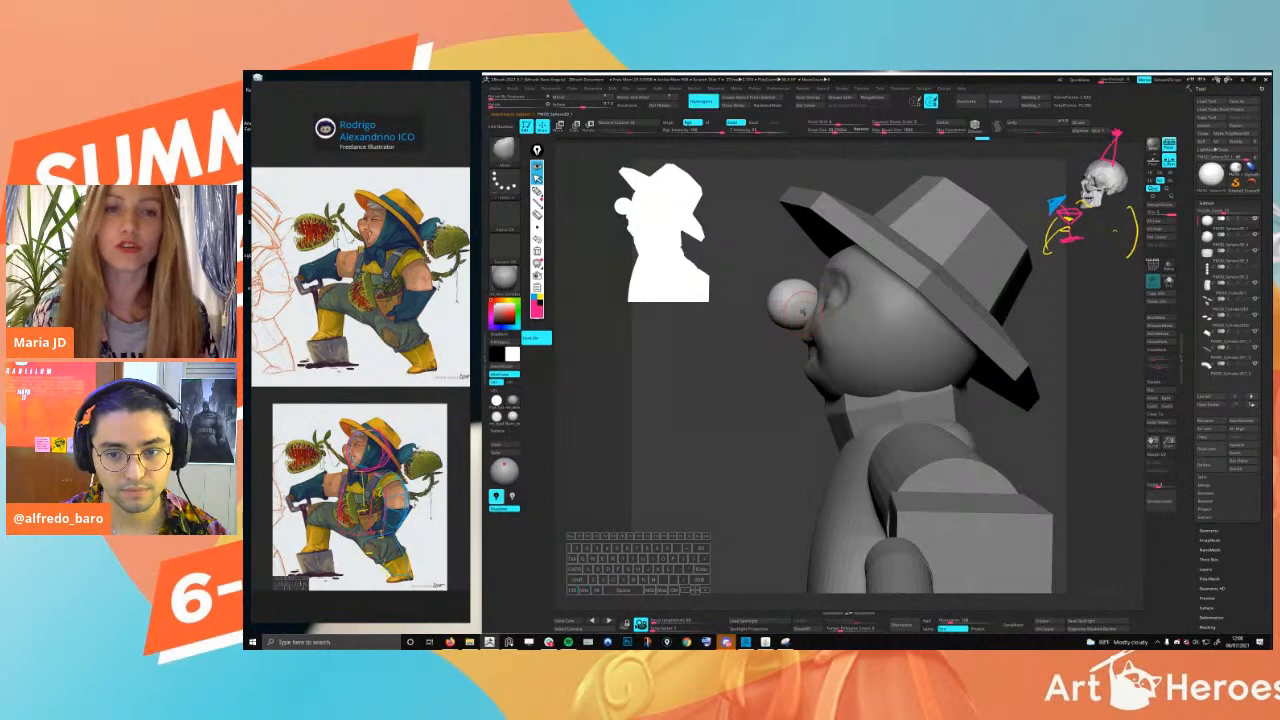
right_click_drag(802, 313, 804, 313)
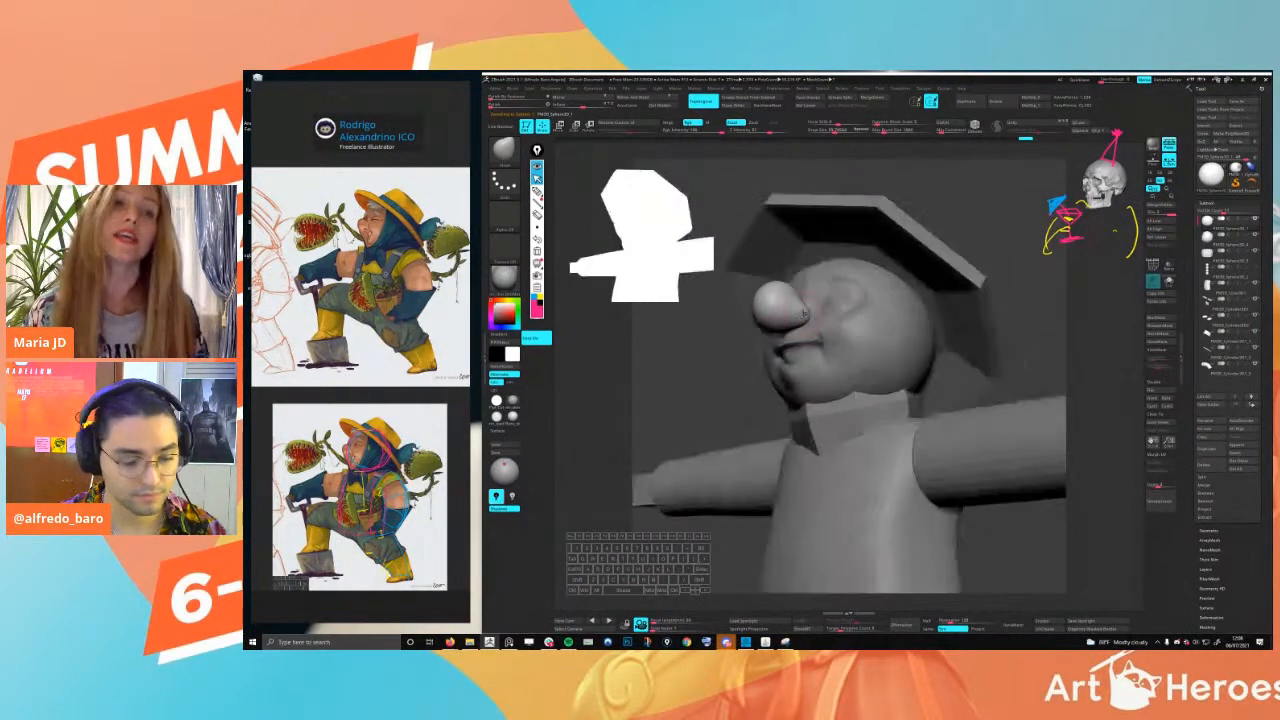
- Carve the nostril creases into the nose with the DamStandard brush, adjusting the brush size
key("b")
key("d")
key("s")
key("space")
left_click_drag(804, 316, 795, 318)
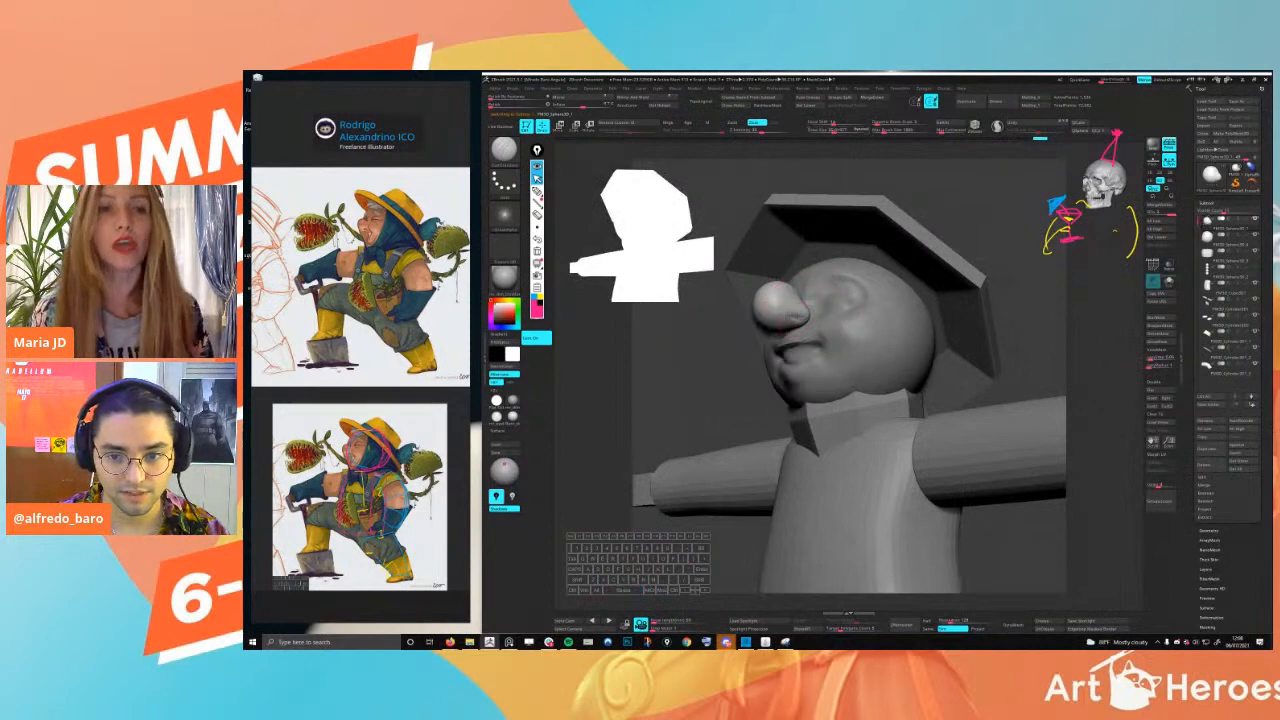
right_click_drag(797, 318, 818, 333)
key("space")
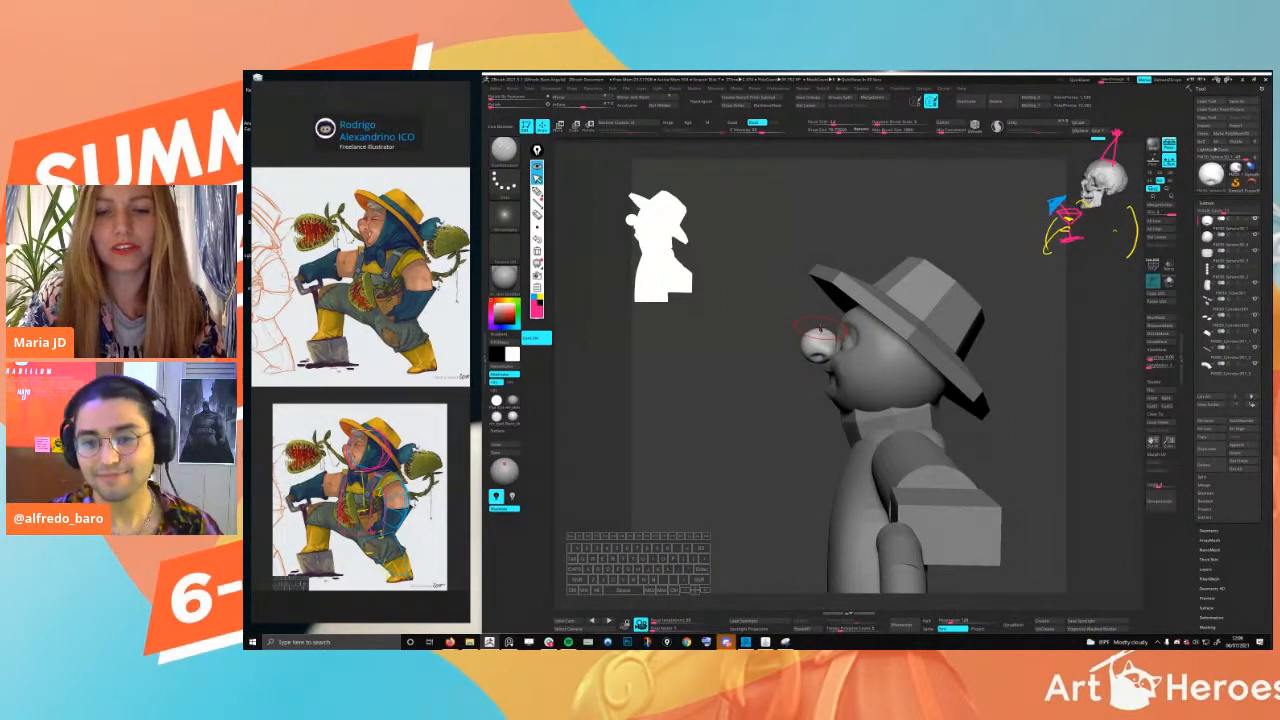
key("space")
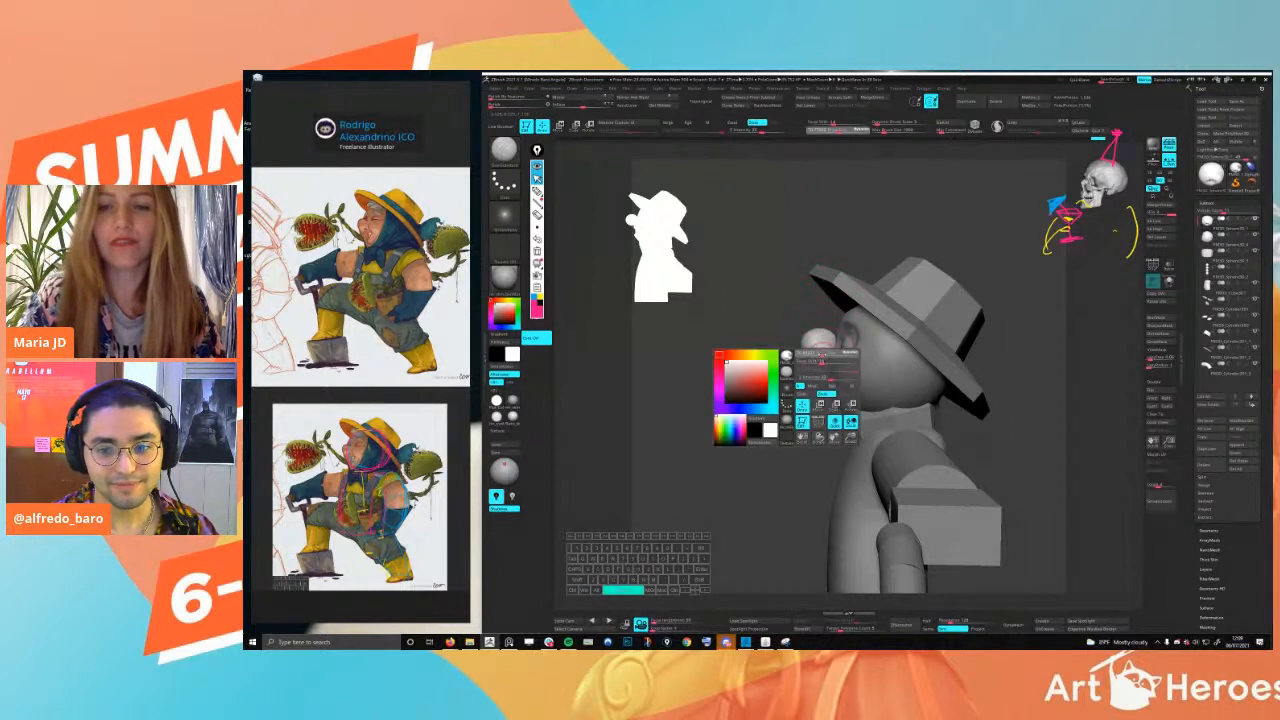
key("space")
- Reshape the nose tip and nostrils in profile with the topological Move brush
key("space")
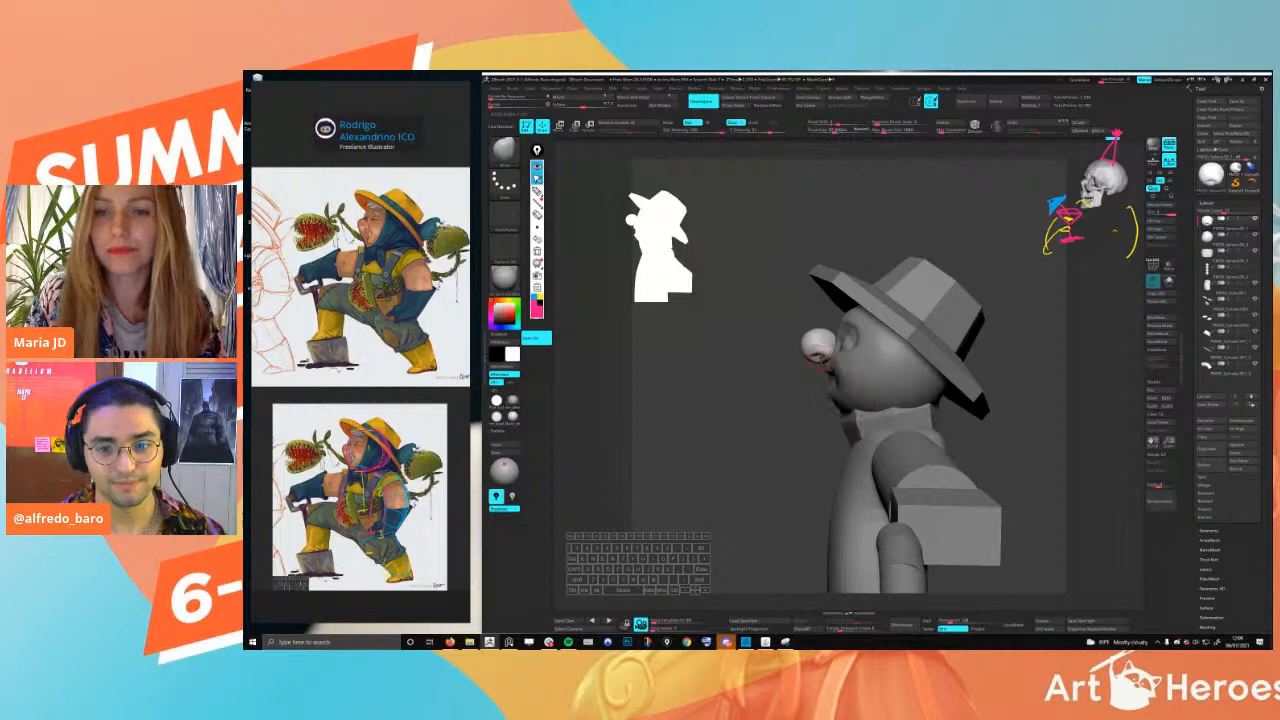
key("space")
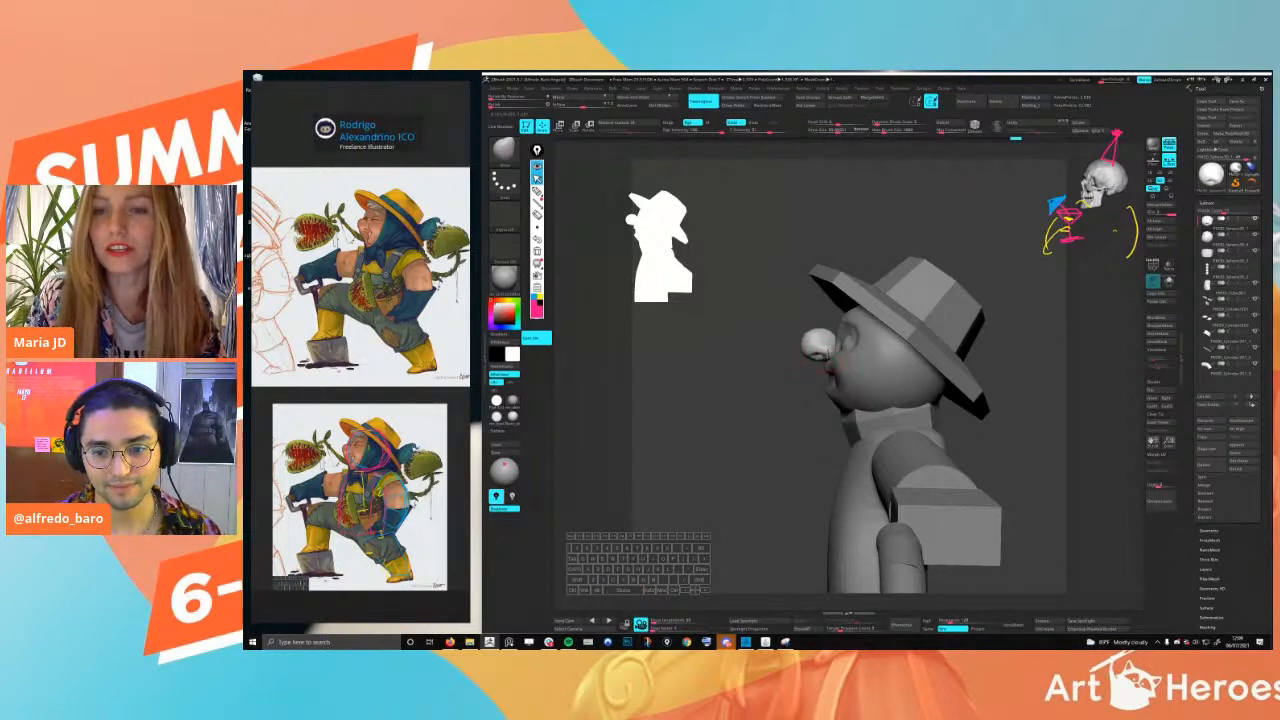
mouse_move(822, 371)
right_mouse_down()
mouse_move(880, 374)
mouse_move(812, 373)
mouse_move(800, 345)
right_mouse_up()
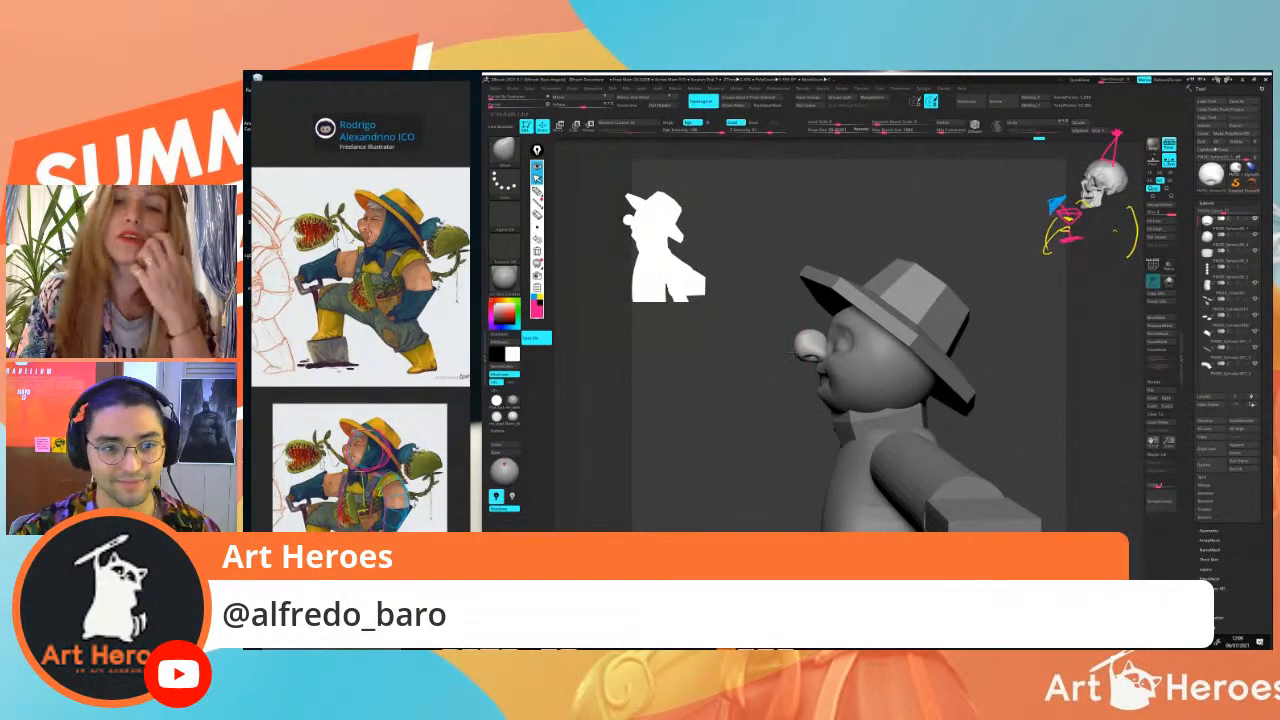
key("space")
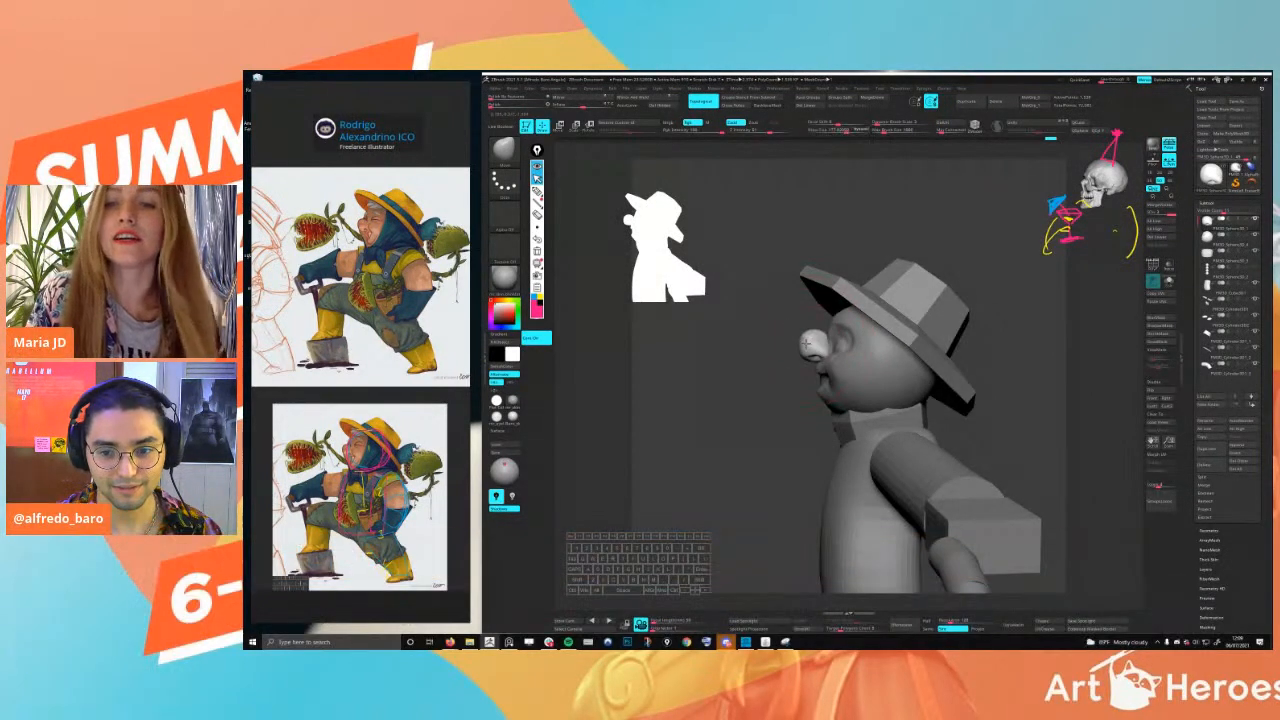
key("space")
- Reshape the head's mouth and chin profile below the nose with the topological Move brush
key("space")
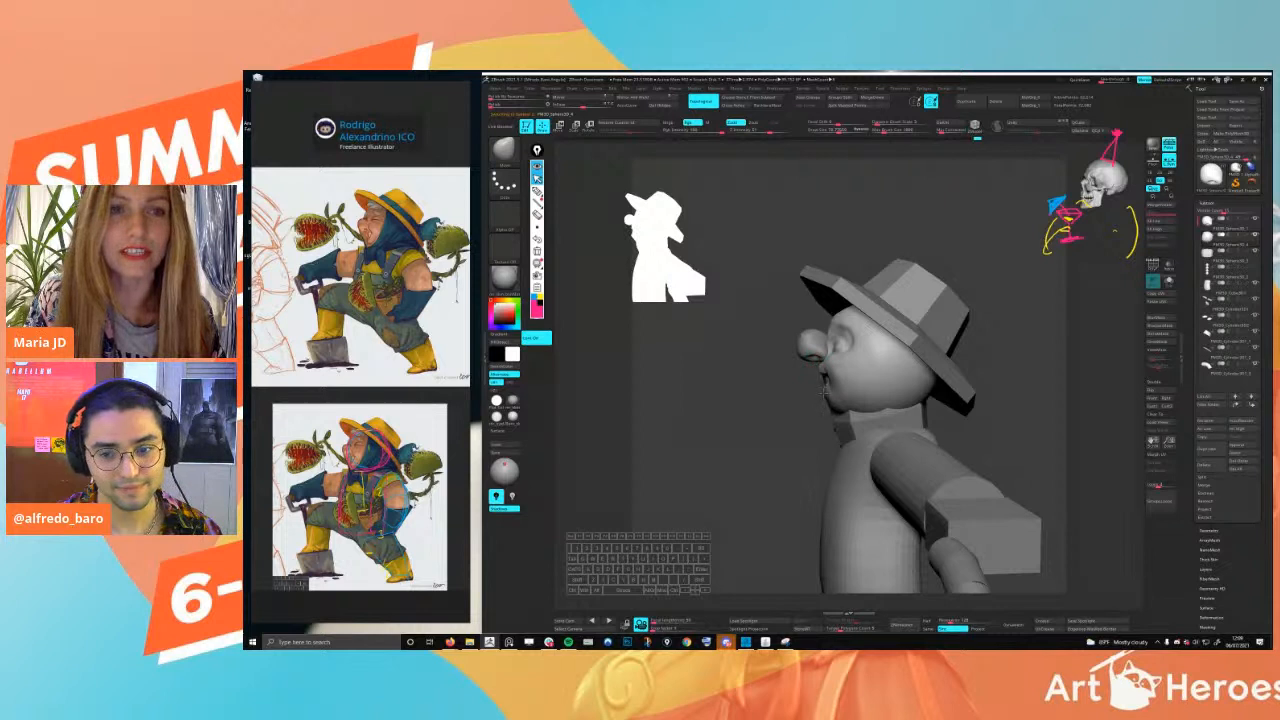
key("space")
right_click_drag(824, 392, 824, 400)
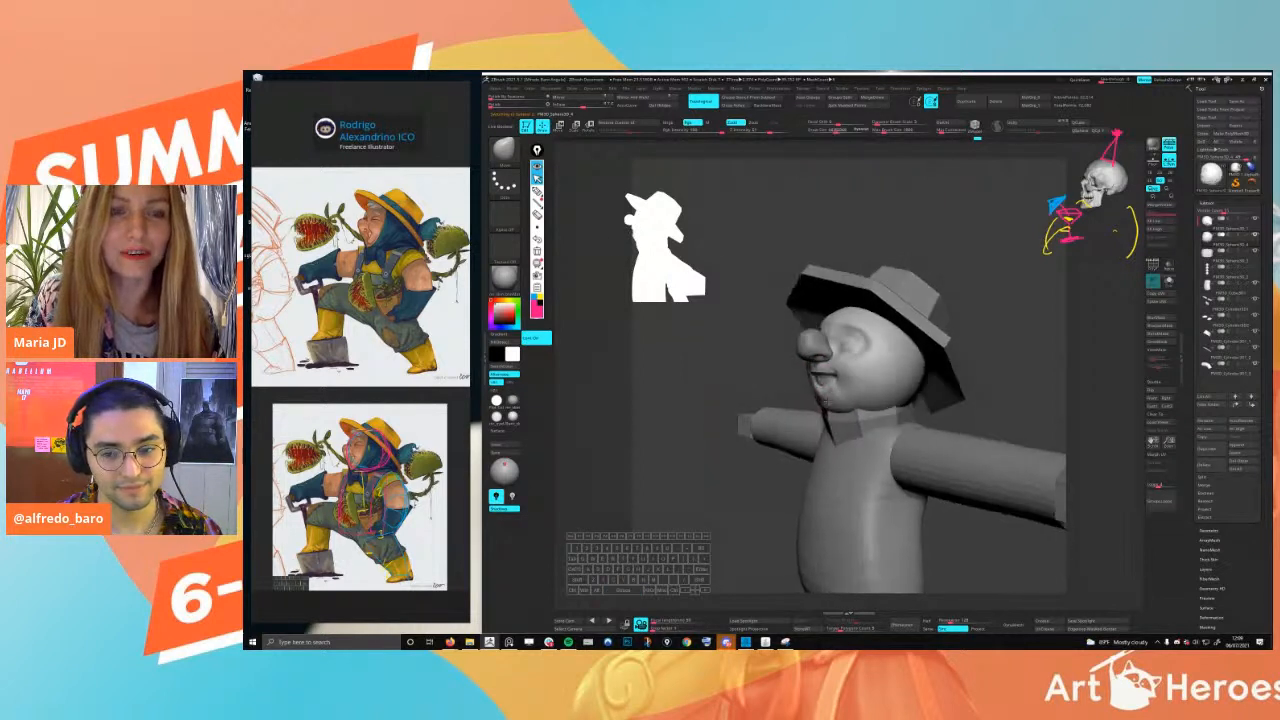
key("space")
key("space")
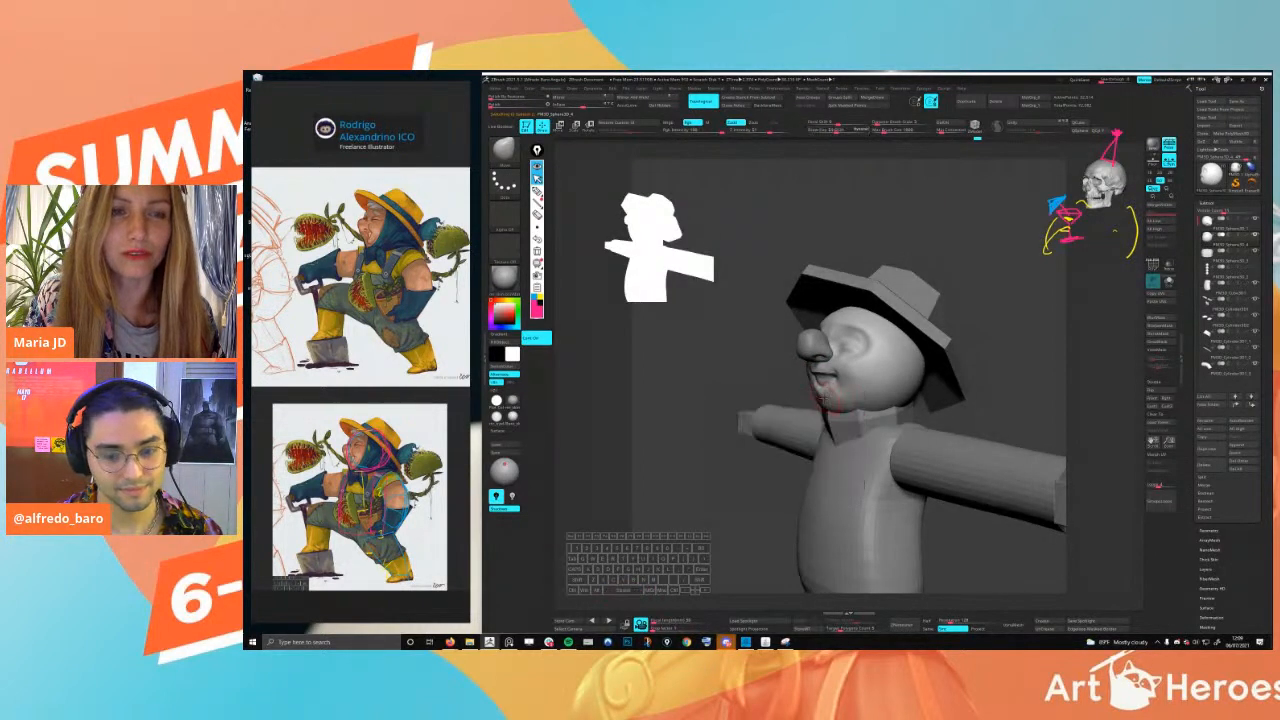
- Deepen the mouth into an open smile with the DamStandard brush and lift the cheeks with the Move brush
key("space")
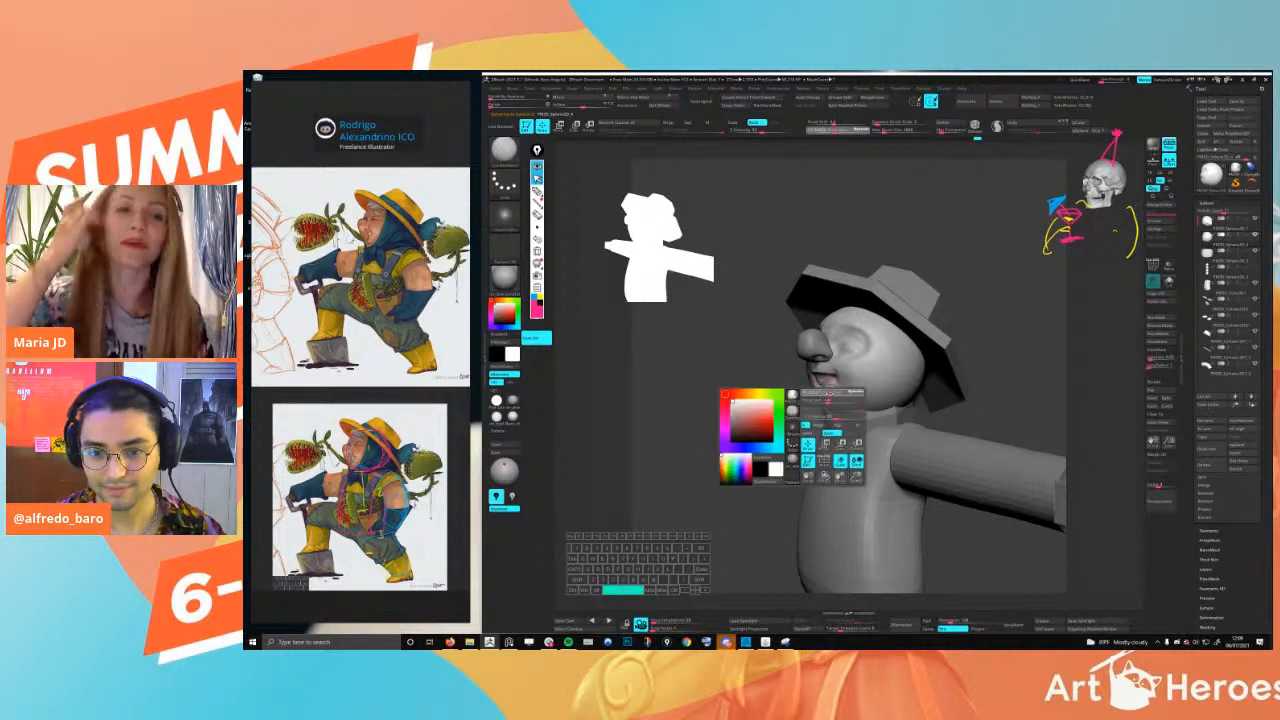
mouse_move(829, 393)
right_mouse_down()
mouse_move(842, 400)
mouse_move(834, 391)
right_mouse_up()
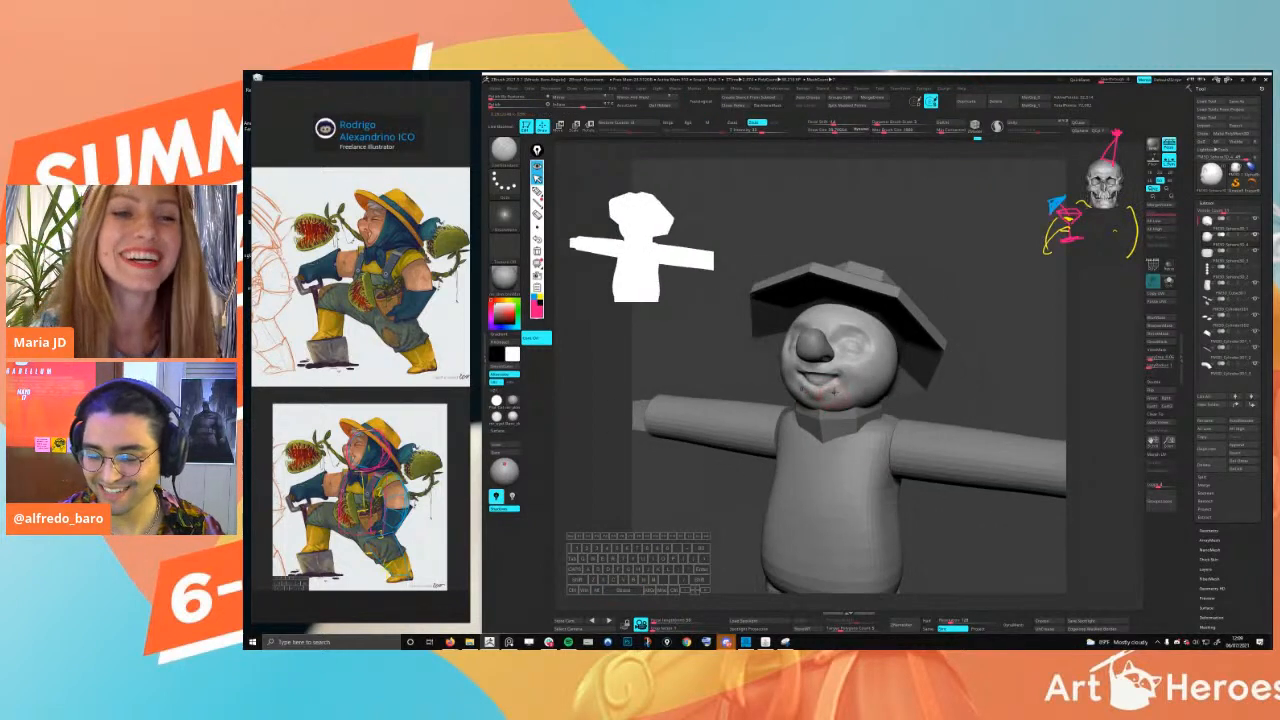
key("space")
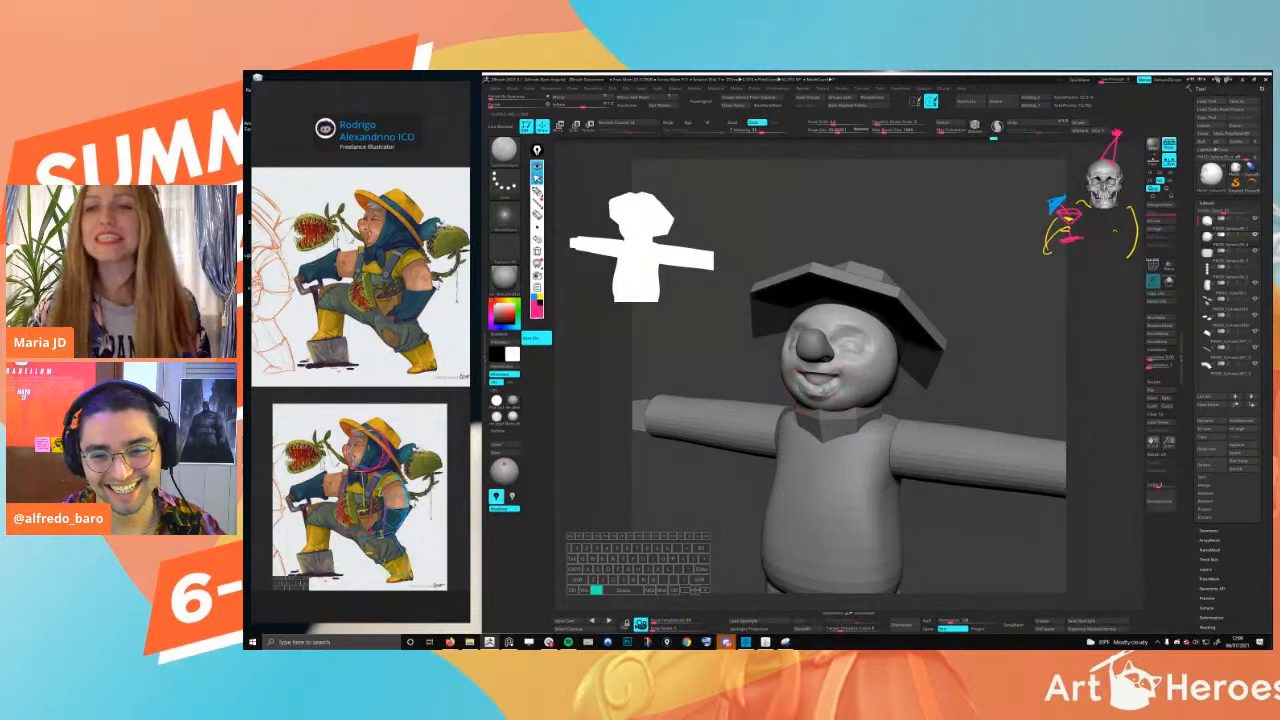
mouse_move(815, 385)
right_mouse_down()
mouse_move(855, 378)
mouse_move(850, 345)
mouse_move(827, 405)
mouse_move(852, 355)
mouse_move(853, 379)
mouse_move(811, 404)
mouse_move(826, 384)
right_mouse_up()
key("space")
left_click_drag(845, 374, 856, 361)
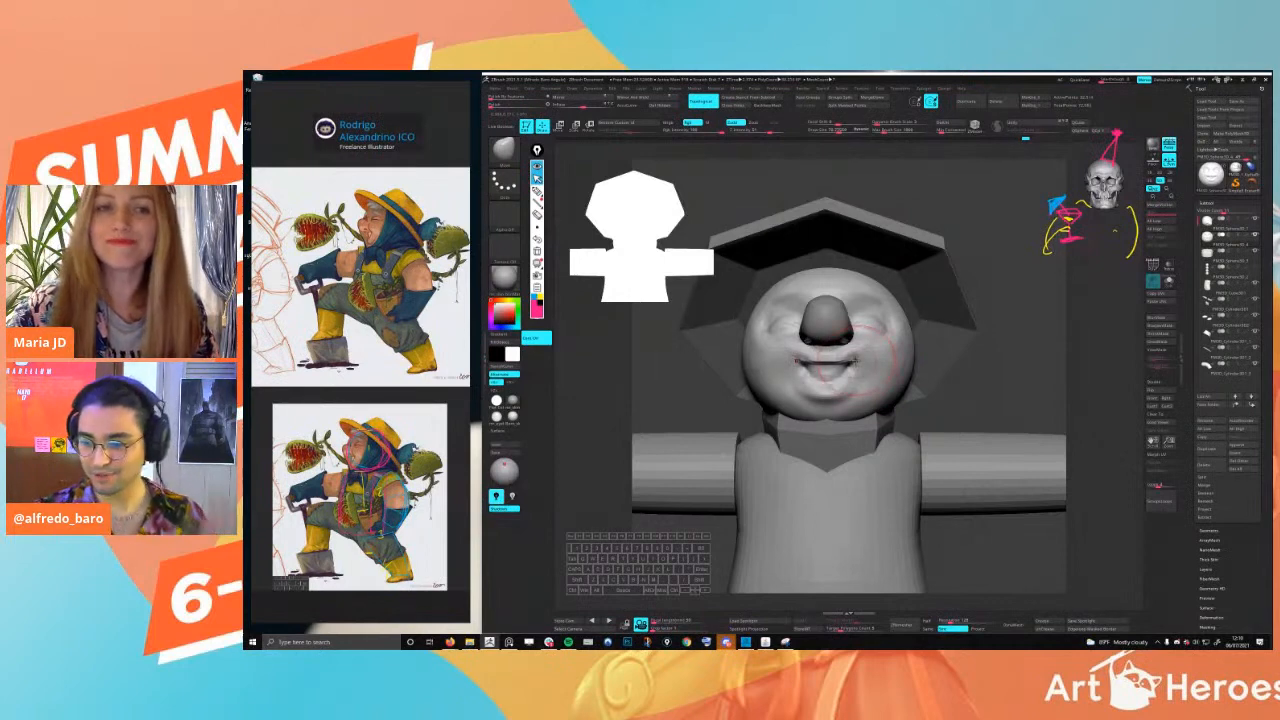